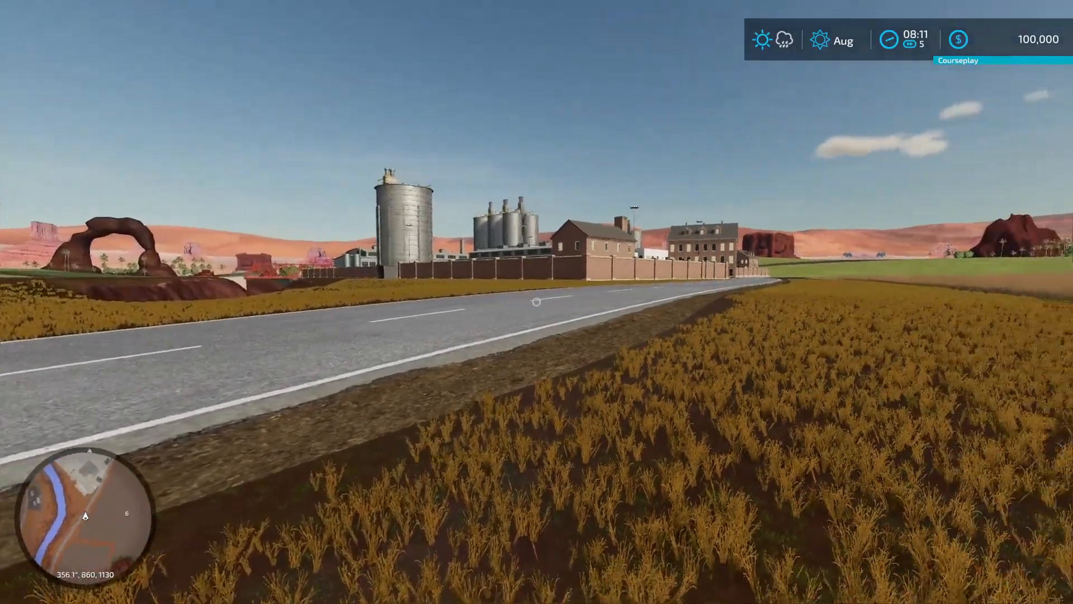
Step: Walk along the road near the walled factory and look around at the surrounding fields and landmarks
key("a")
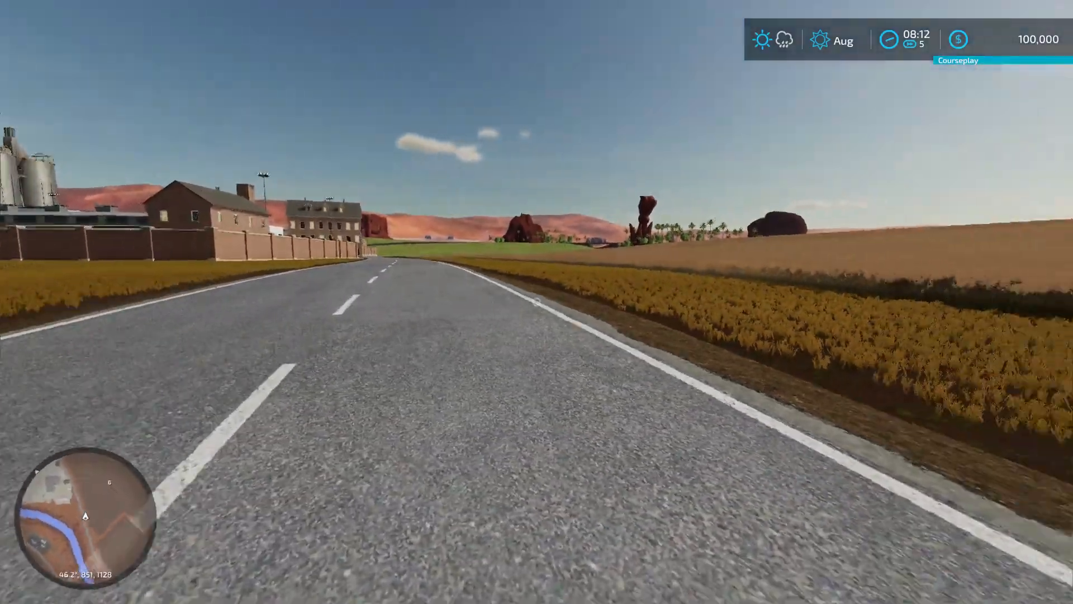
key("w")
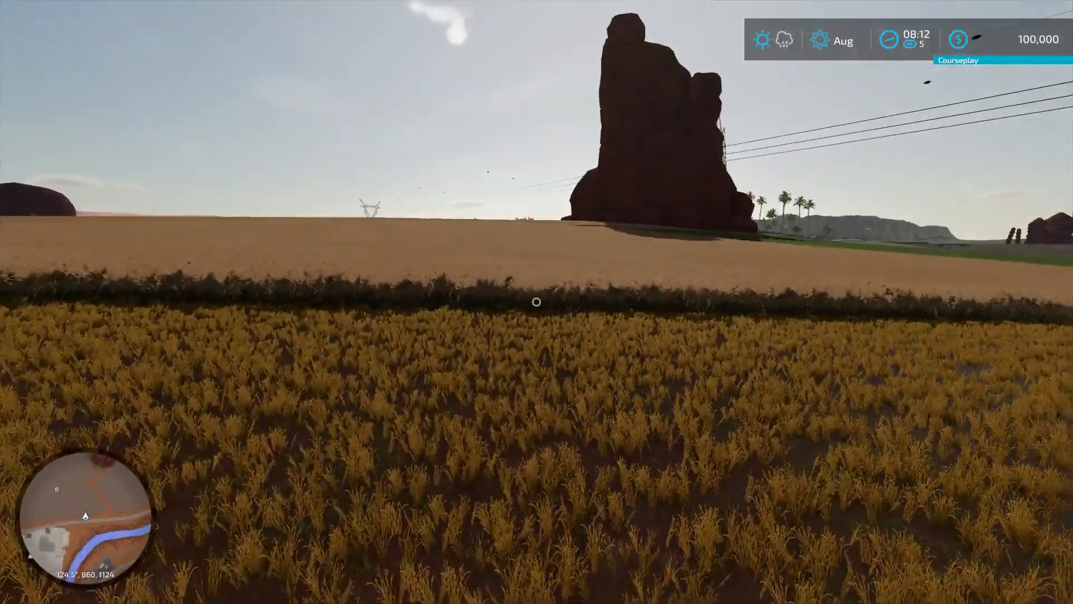
key("d")
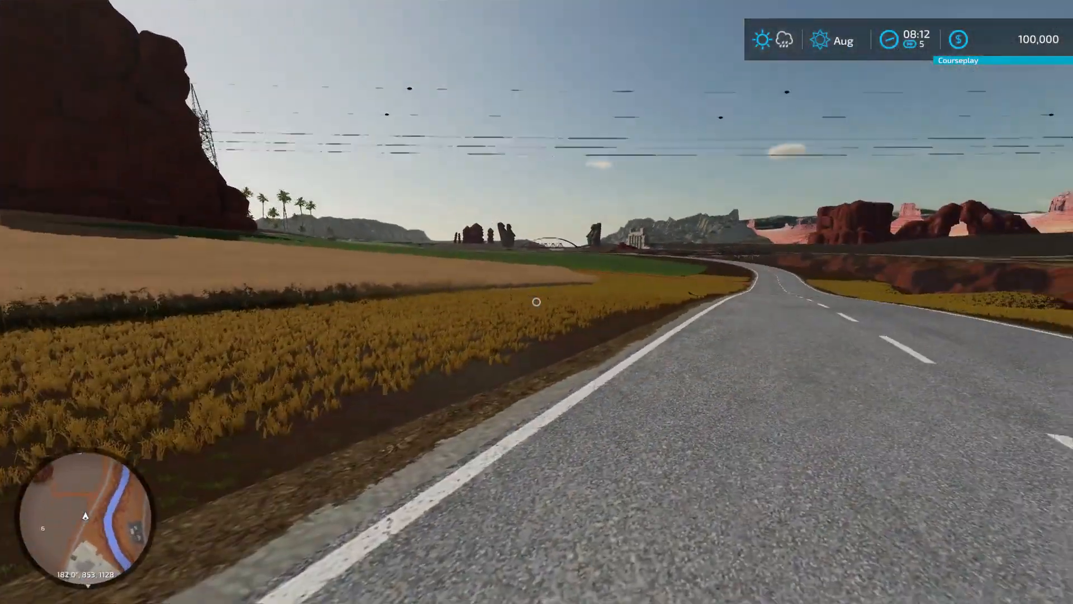
key("a")
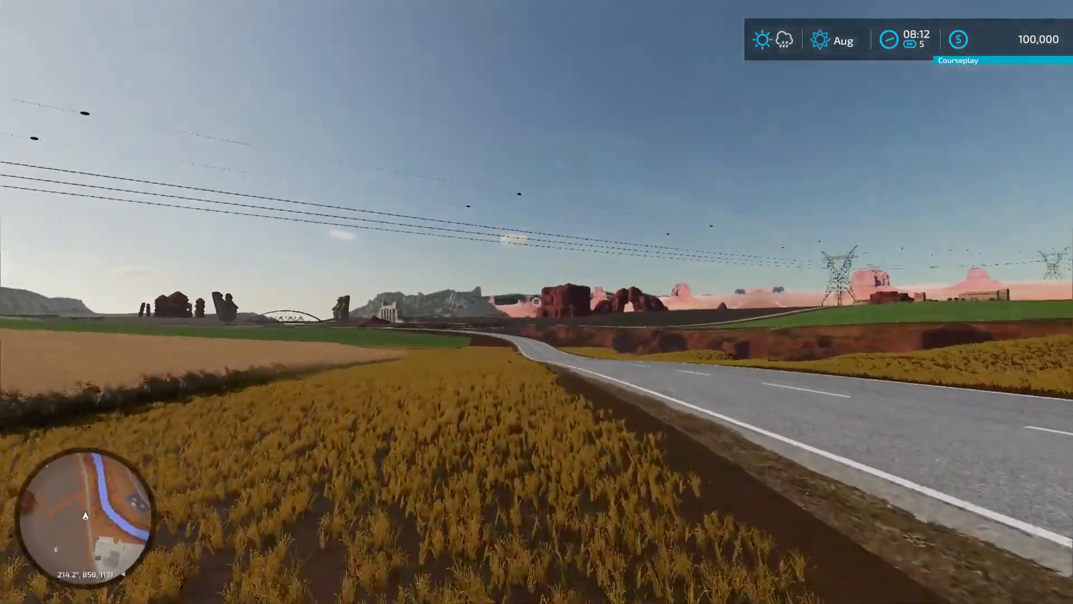
key("w")
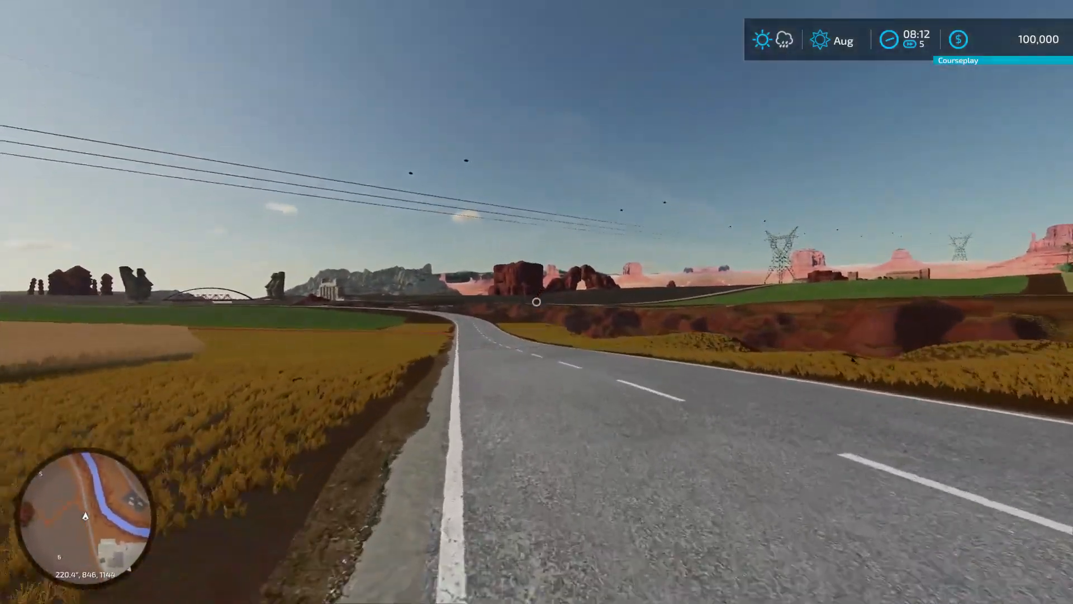
key("w")
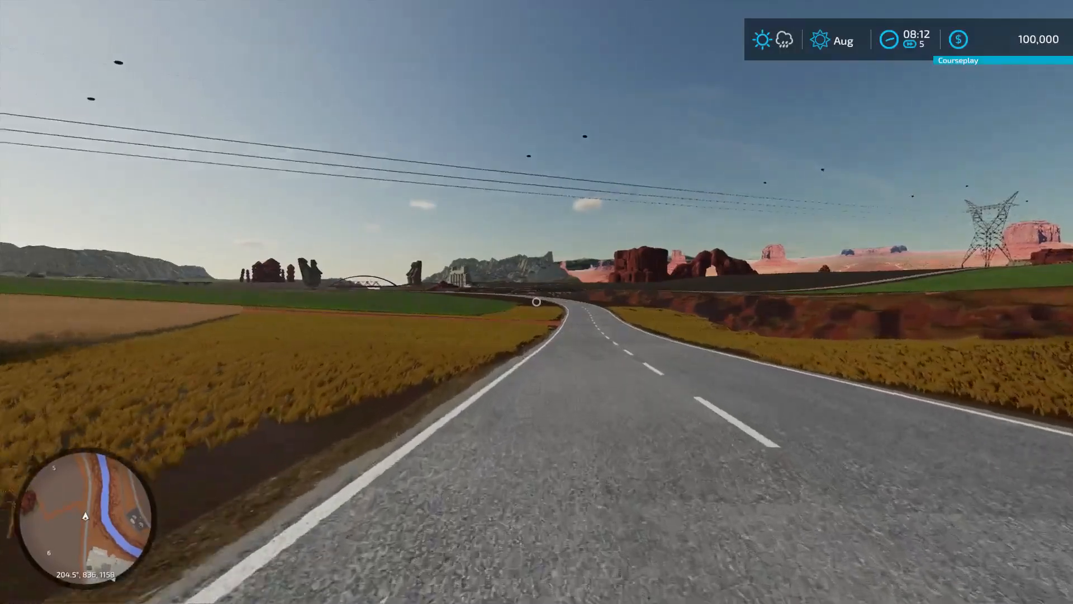
key("w")
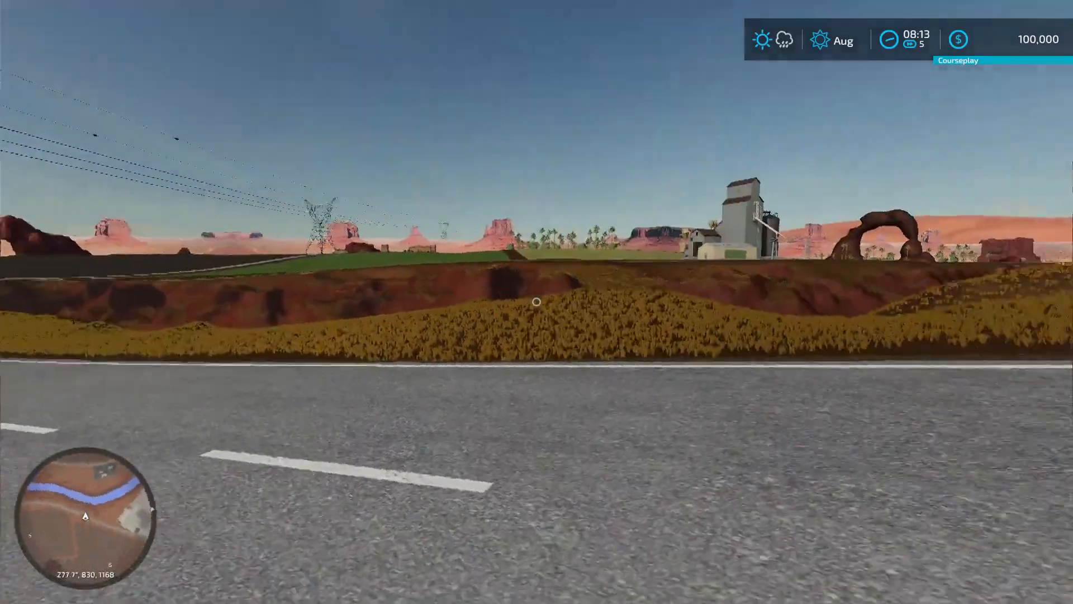
key("w")
key("w")
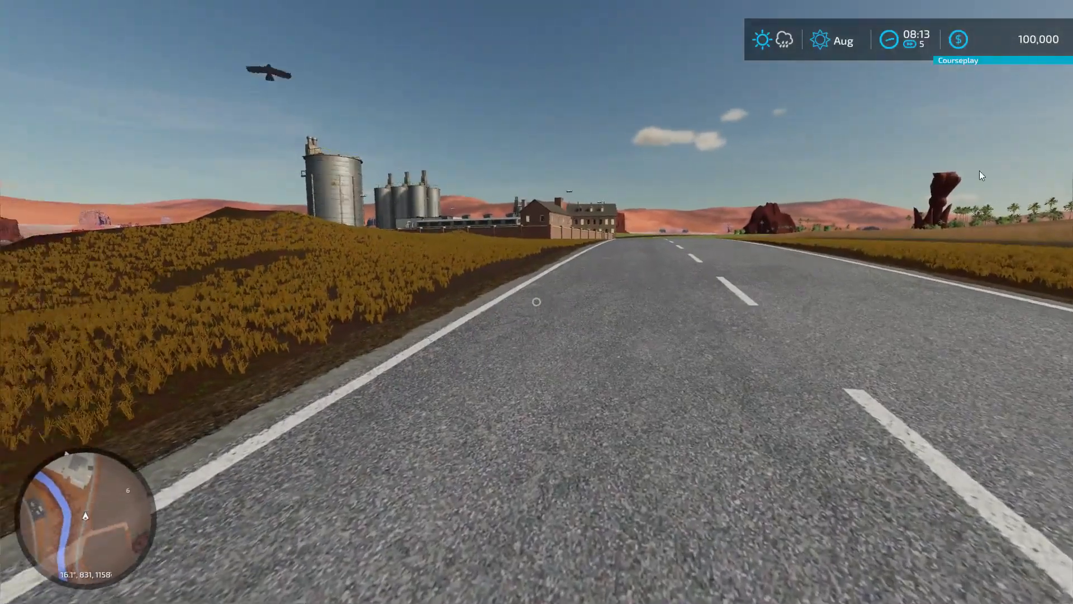
Step: Examine the farmland parcels on the in-game map, including farmlands 28 and 31, and return to the game
key("Escape")
left_click_drag(564, 145, 515, 388)
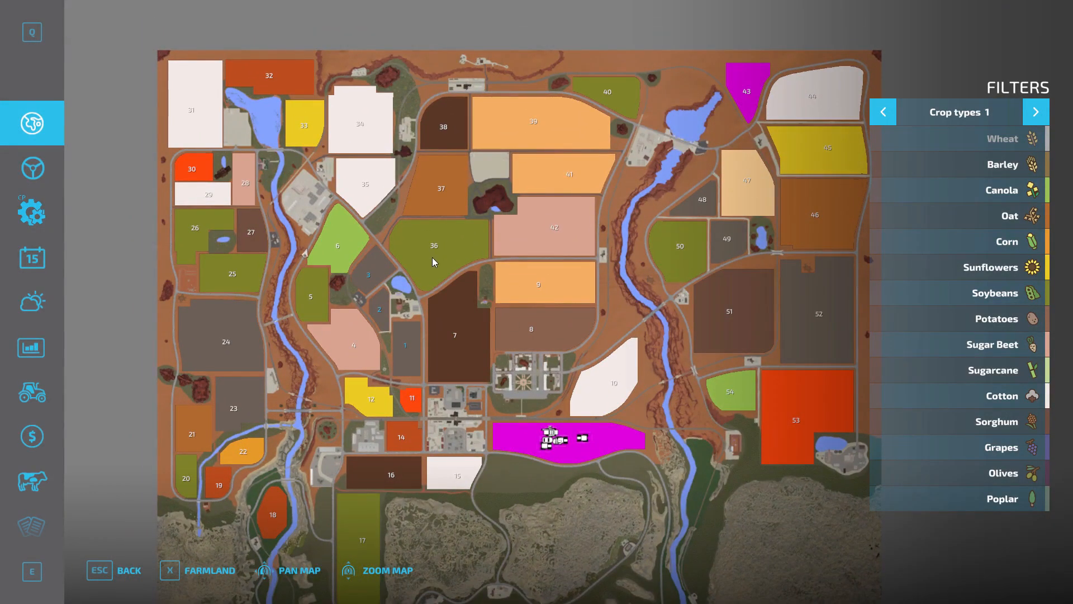
left_click(189, 570)
left_click(204, 193)
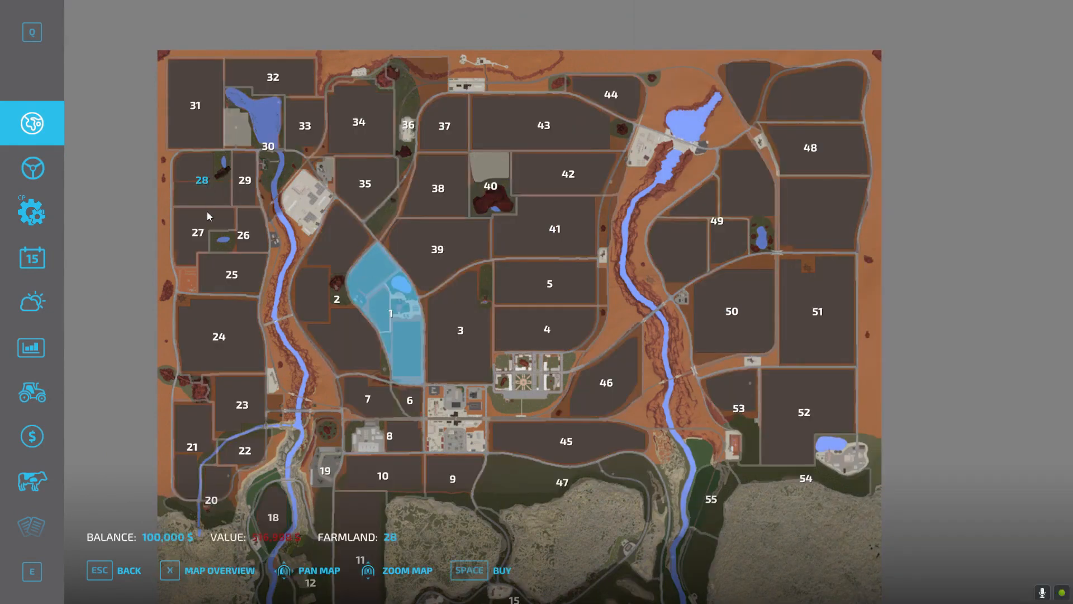
left_click(200, 125)
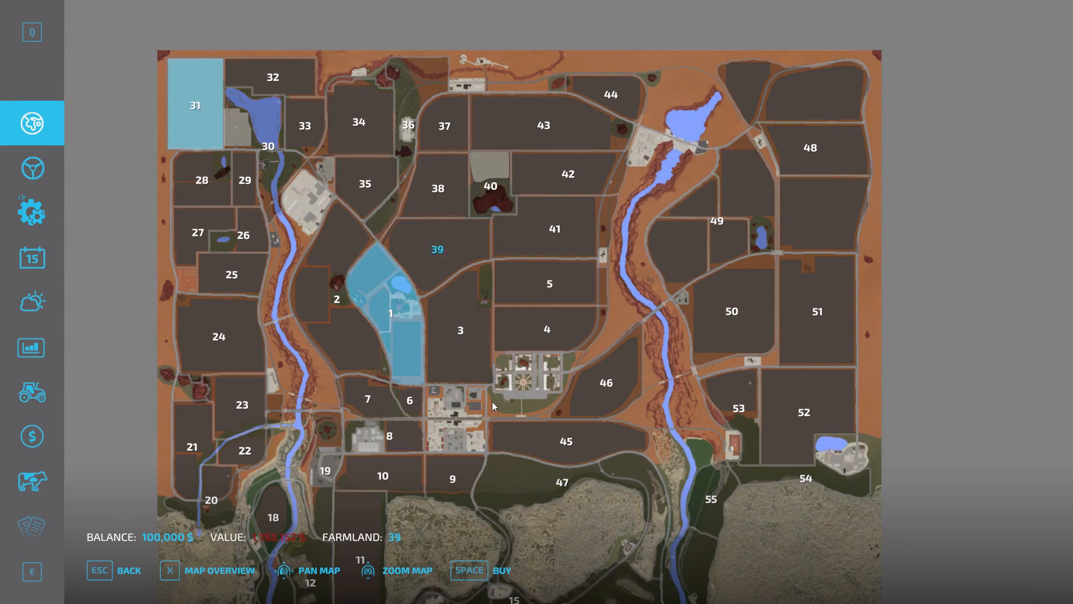
key("Escape")
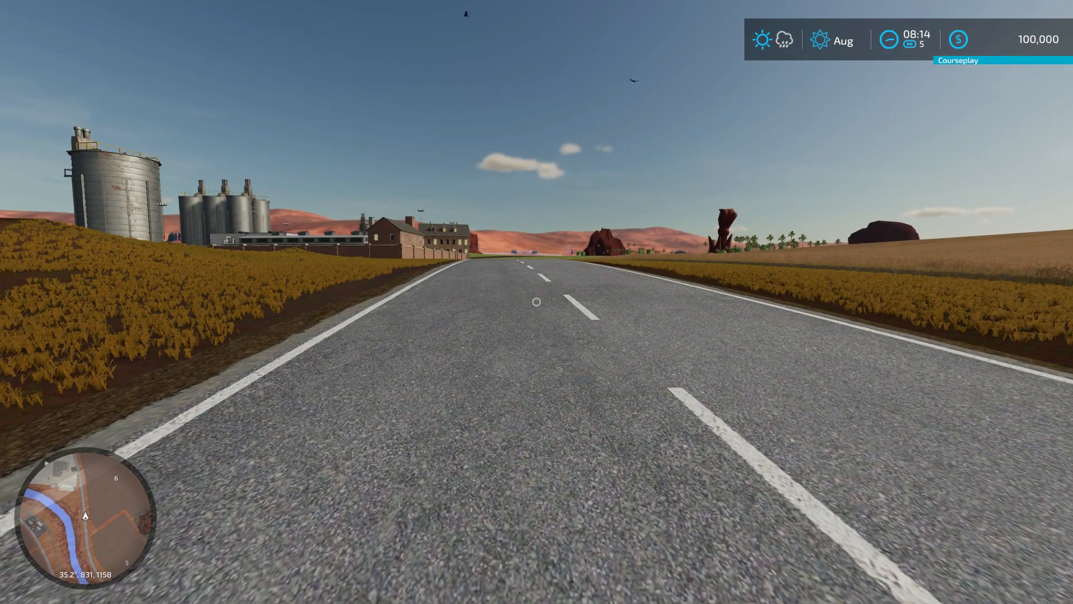
Step: Leave the current savegame for the main menu and quit Farming Simulator 22 to the desktop
key("Escape")
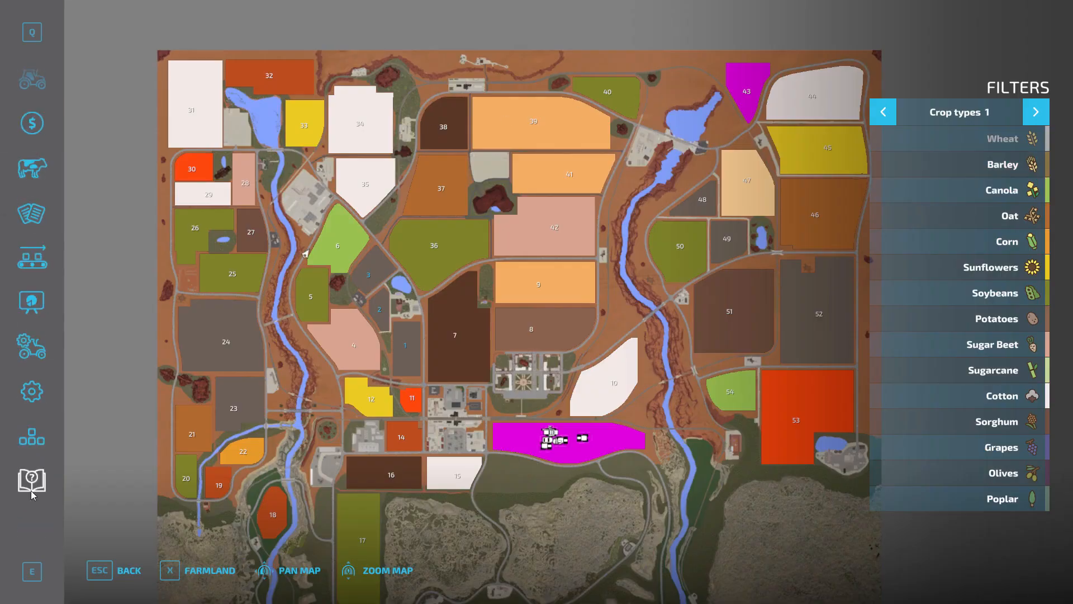
left_click(32, 491)
left_click(285, 570)
left_click(369, 394)
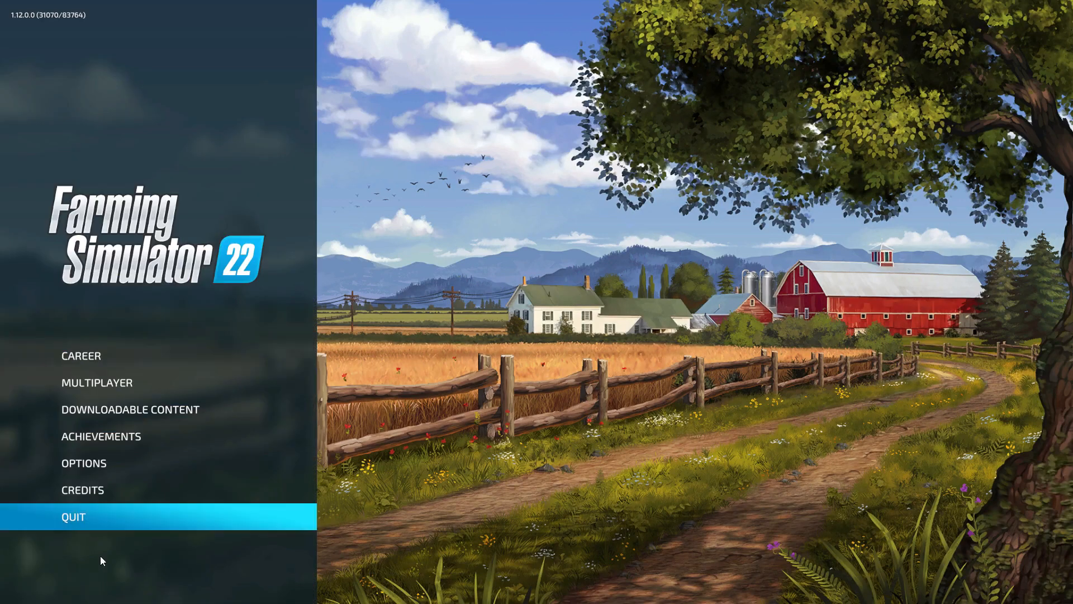
left_click(110, 499)
key("Escape")
left_click(73, 515)
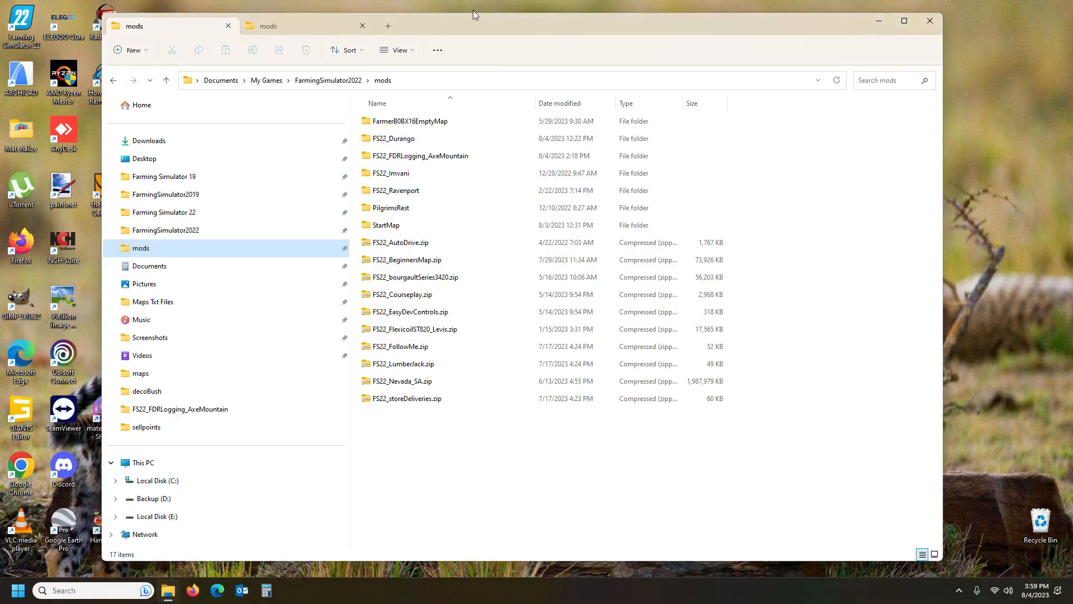
Step: Reposition the File Explorer window, open the FS22_Durango folder inside mods and maximize the window
left_click_drag(569, 29, 687, 34)
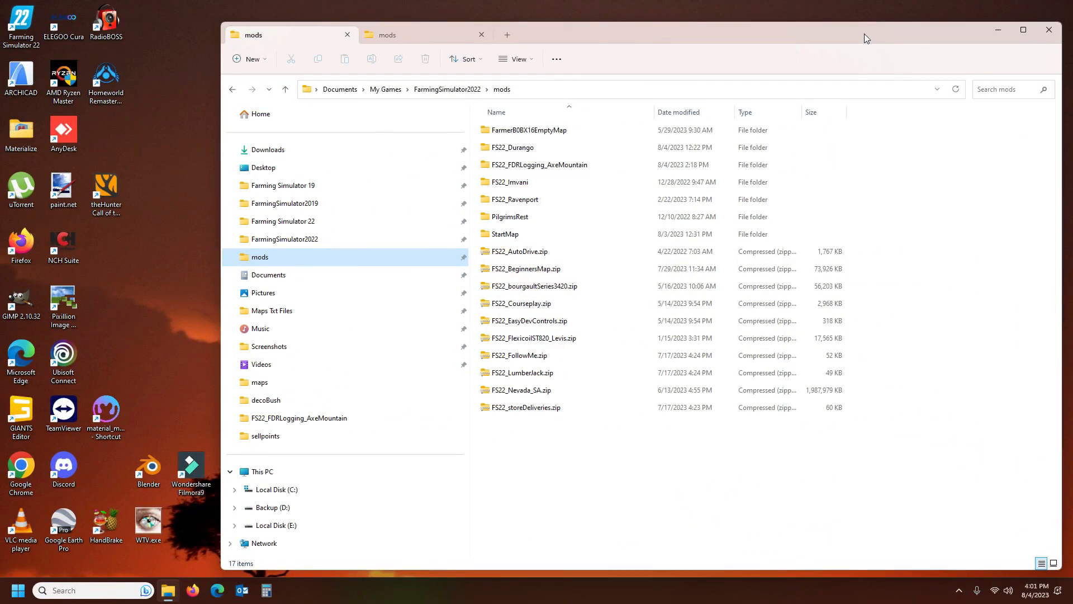
left_click_drag(870, 35, 866, 28)
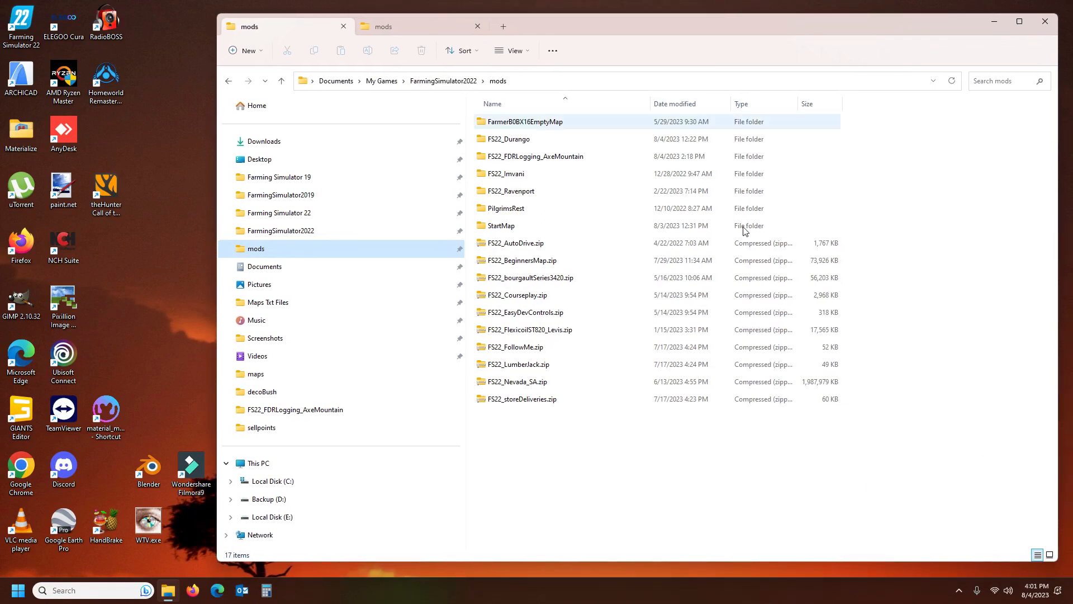
double_click(548, 139)
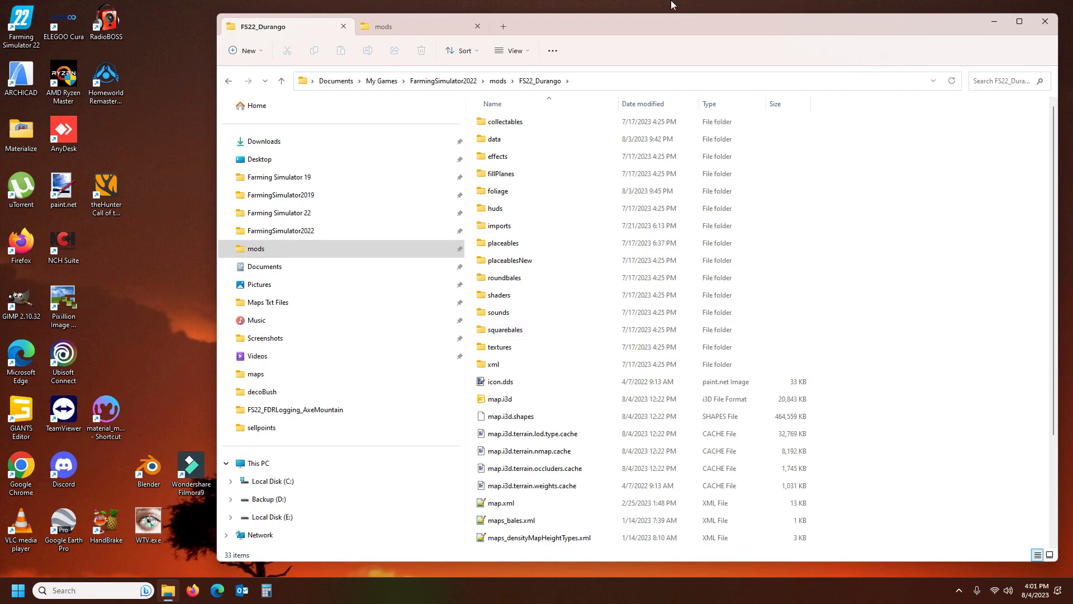
left_click(1019, 21)
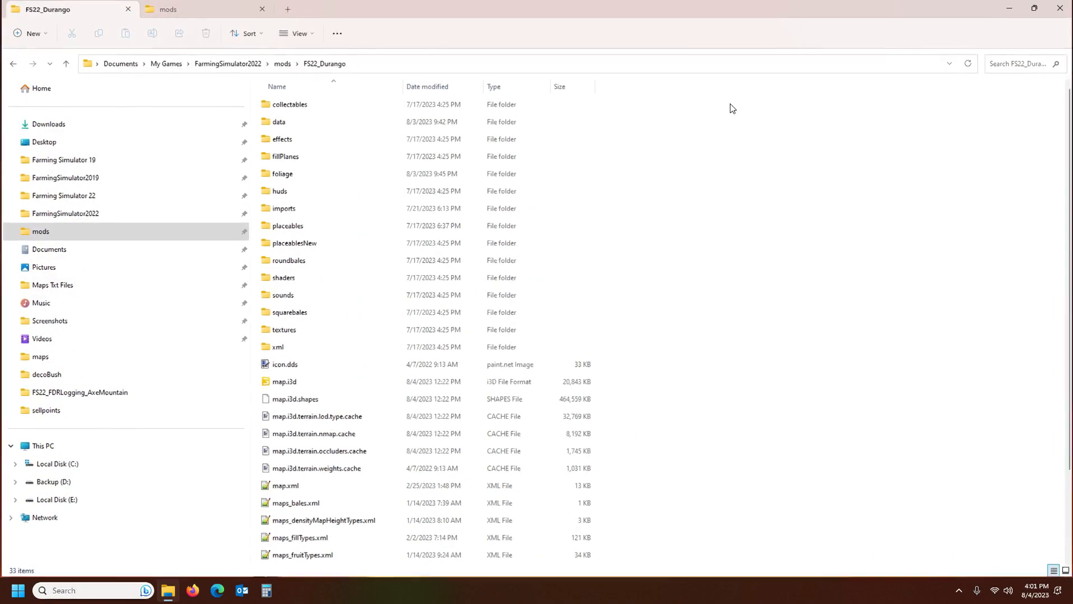
Step: Beside the mods copy, browse to Desktop > Work to do > Durango > FS22_Durango and open items.xml in Notepad++
left_click(179, 14)
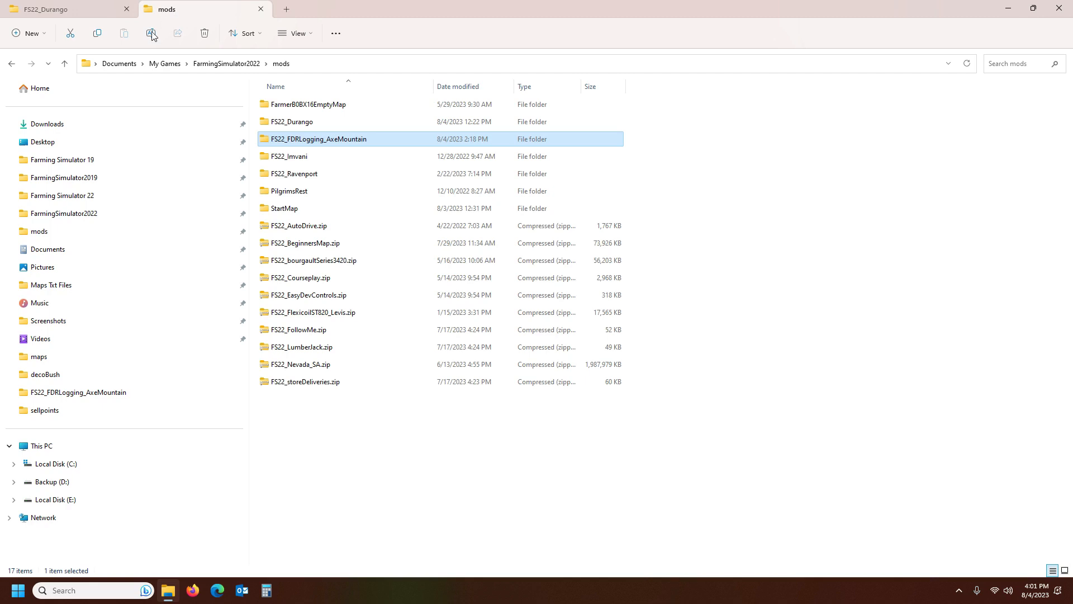
left_click(46, 141)
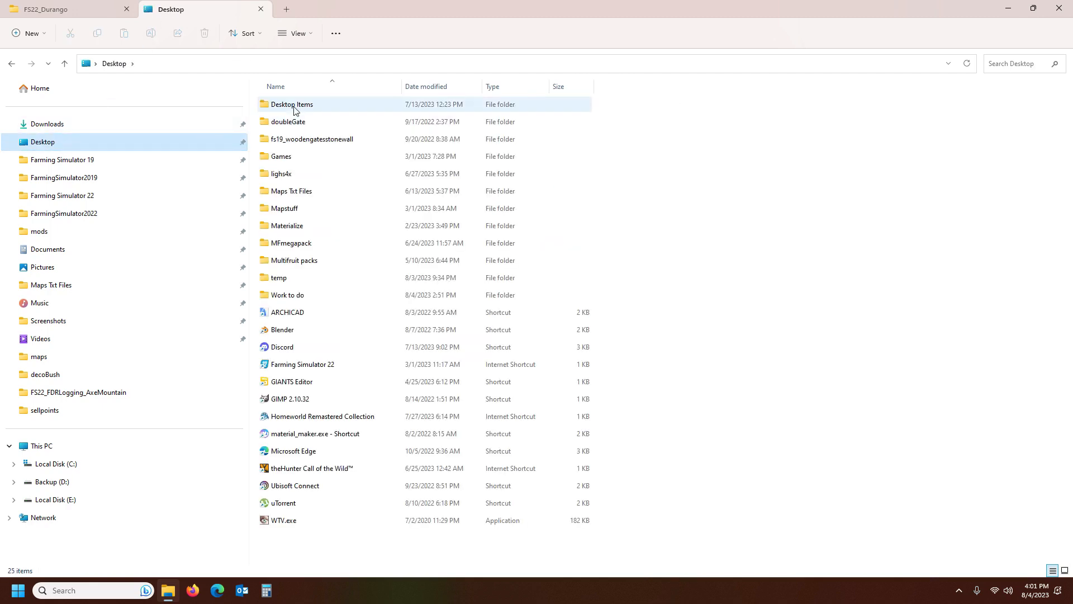
left_click(311, 301)
double_click(312, 302)
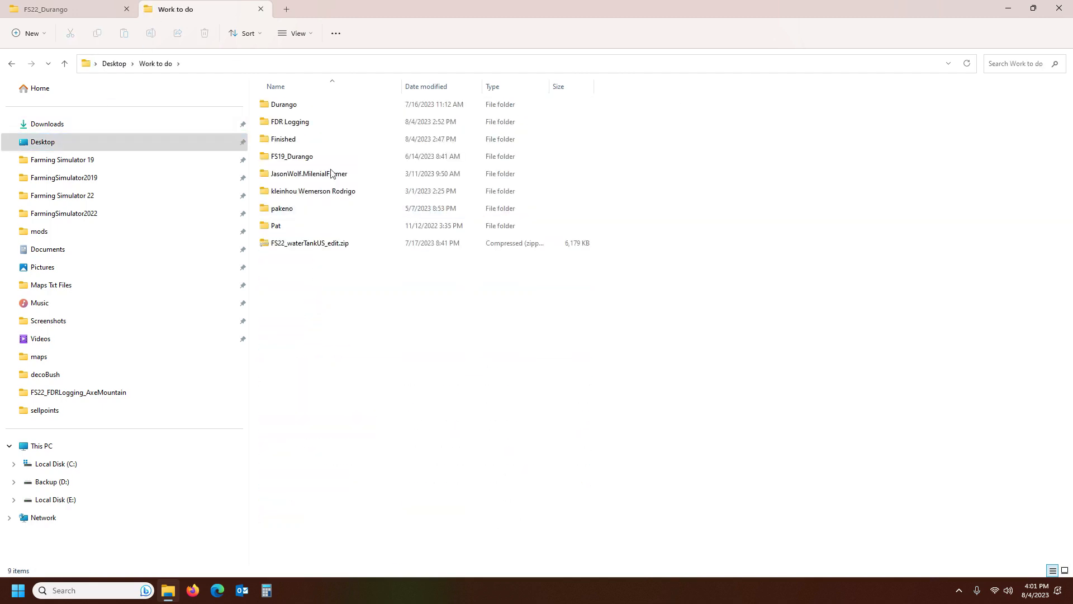
double_click(326, 105)
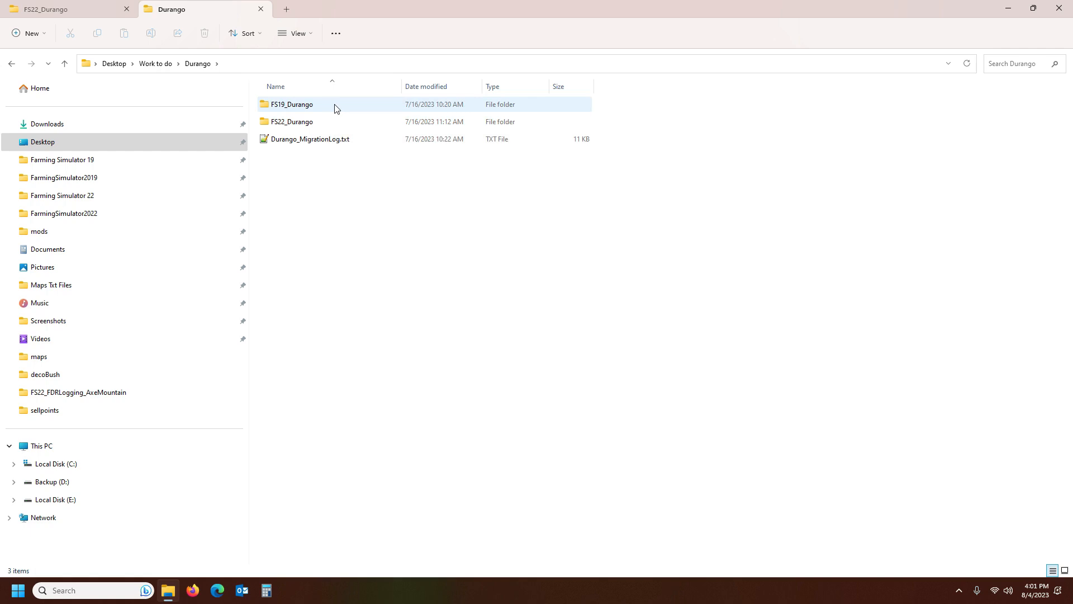
mouse_move(339, 126)
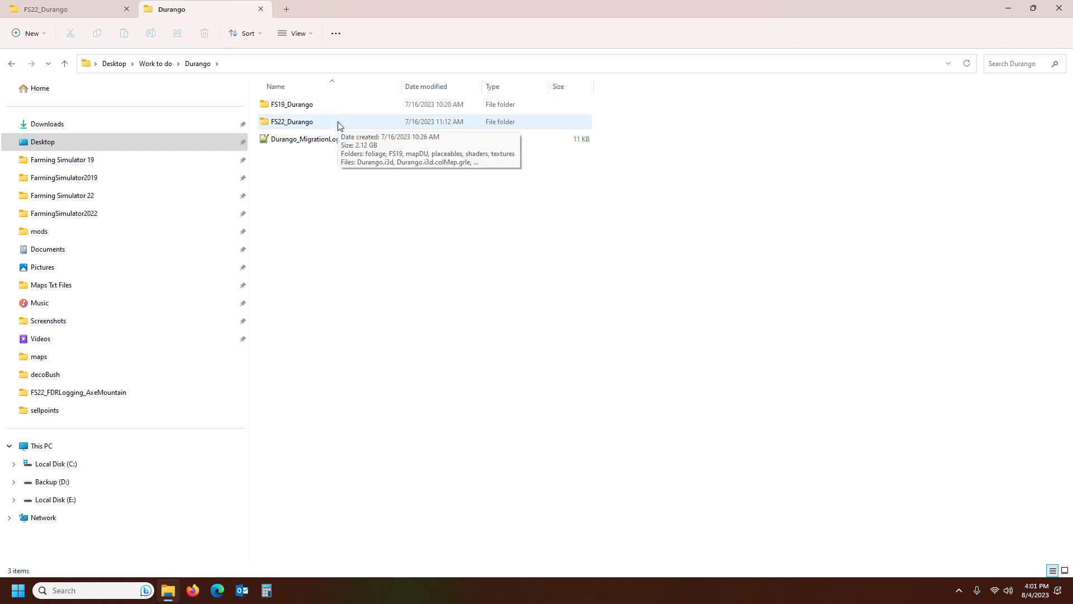
double_click(338, 123)
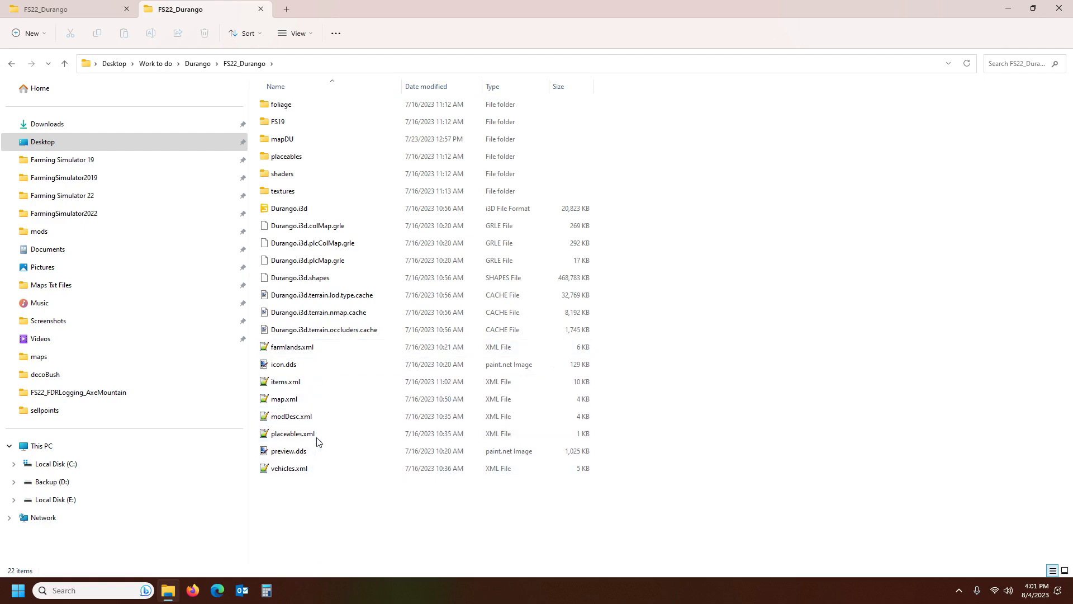
left_click(314, 386)
double_click(314, 386)
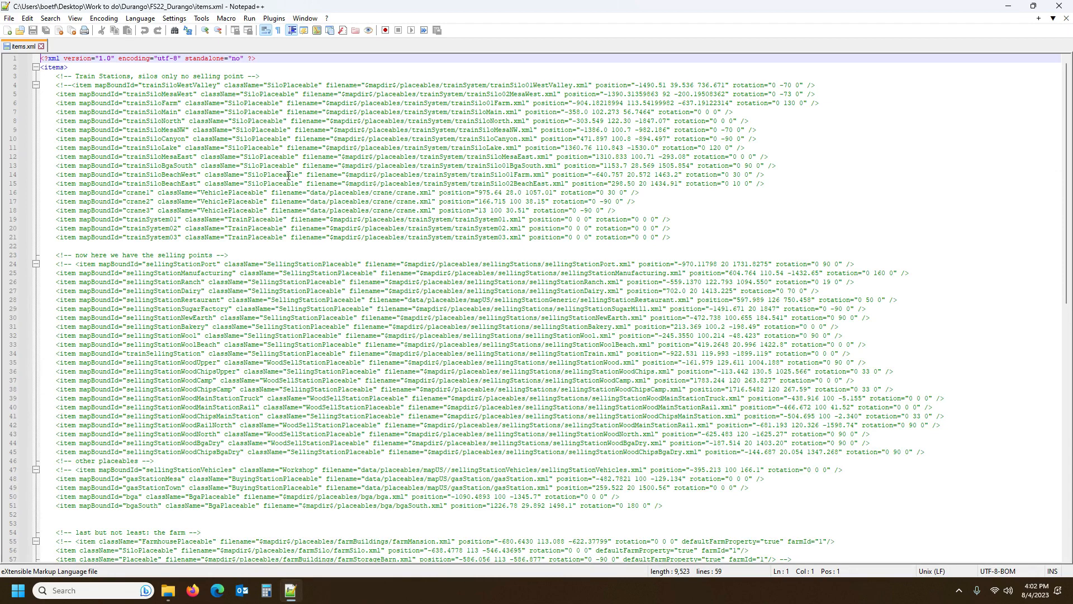
Step: Review the commented-out entries in items.xml, highlighting the train station block and reading through the selling points, other placeables and farm items
scroll(288, 174, "down", 7)
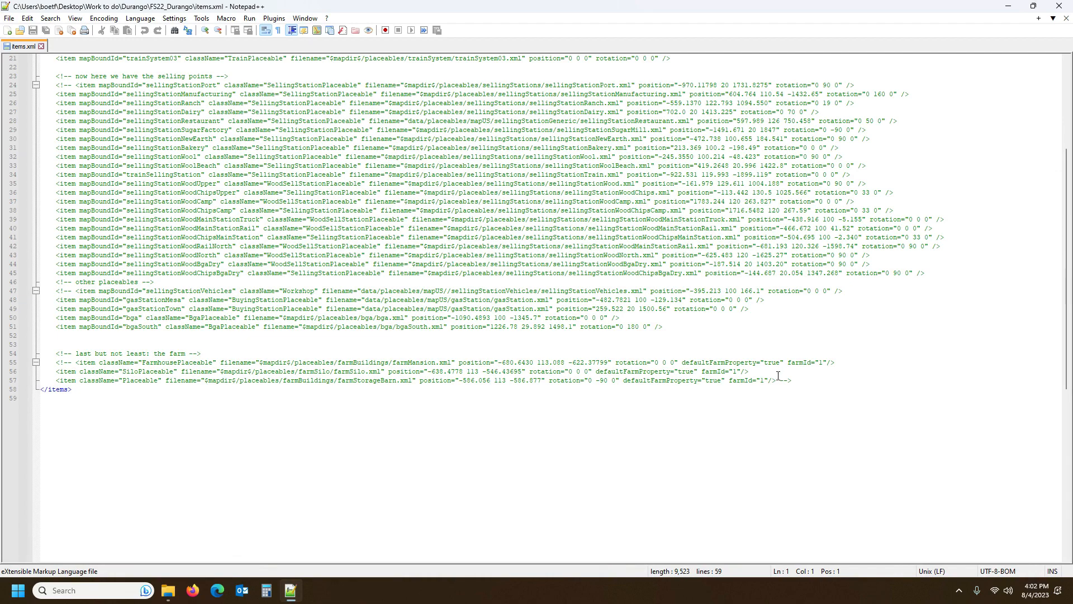
scroll(671, 360, "up", 7)
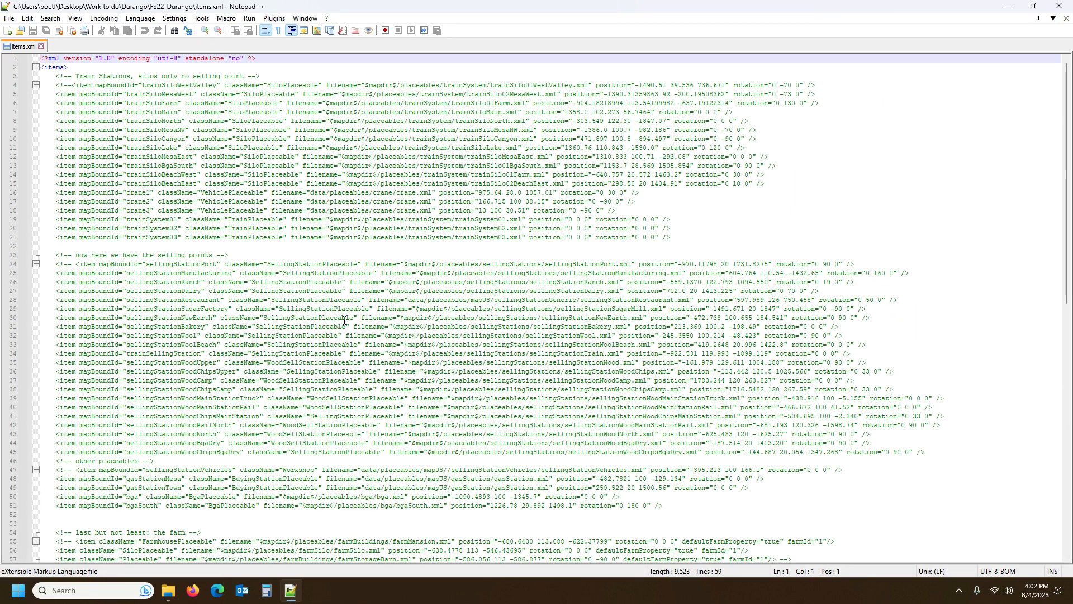
left_click(462, 85)
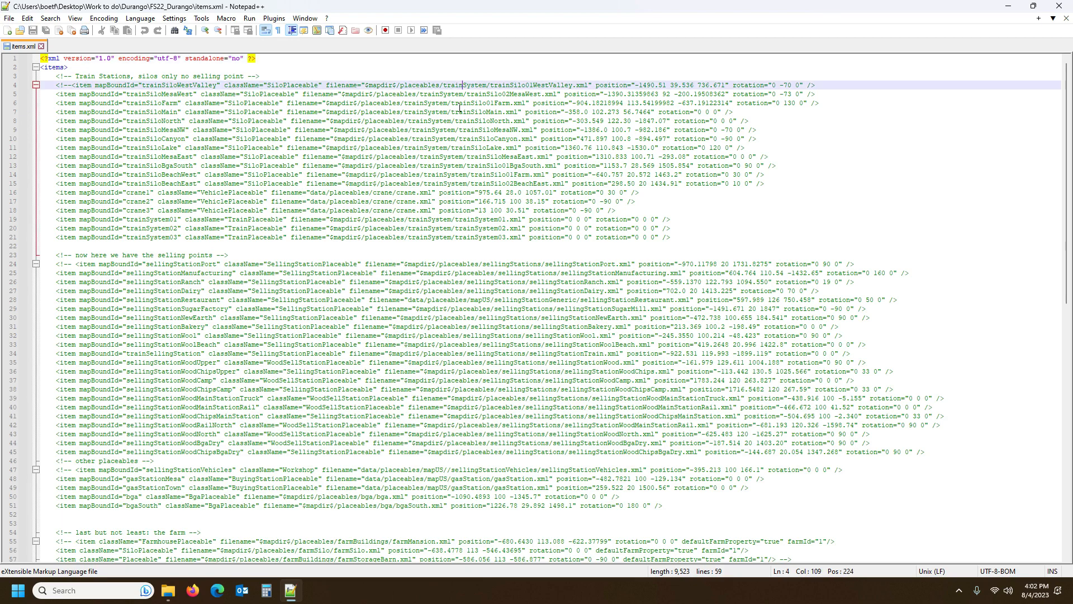
left_click_drag(109, 77, 112, 77)
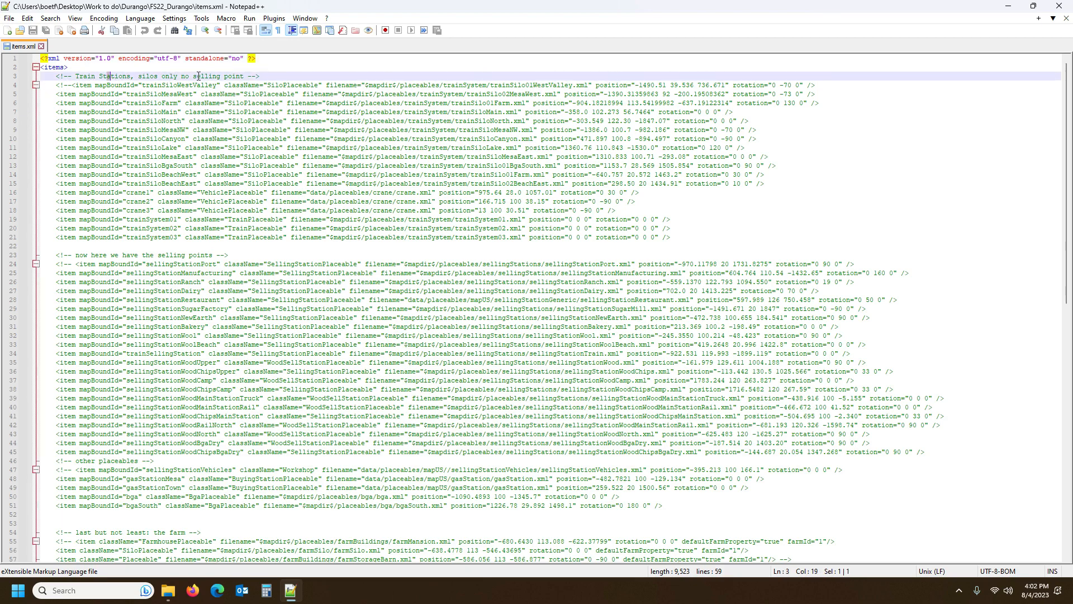
left_click(114, 85)
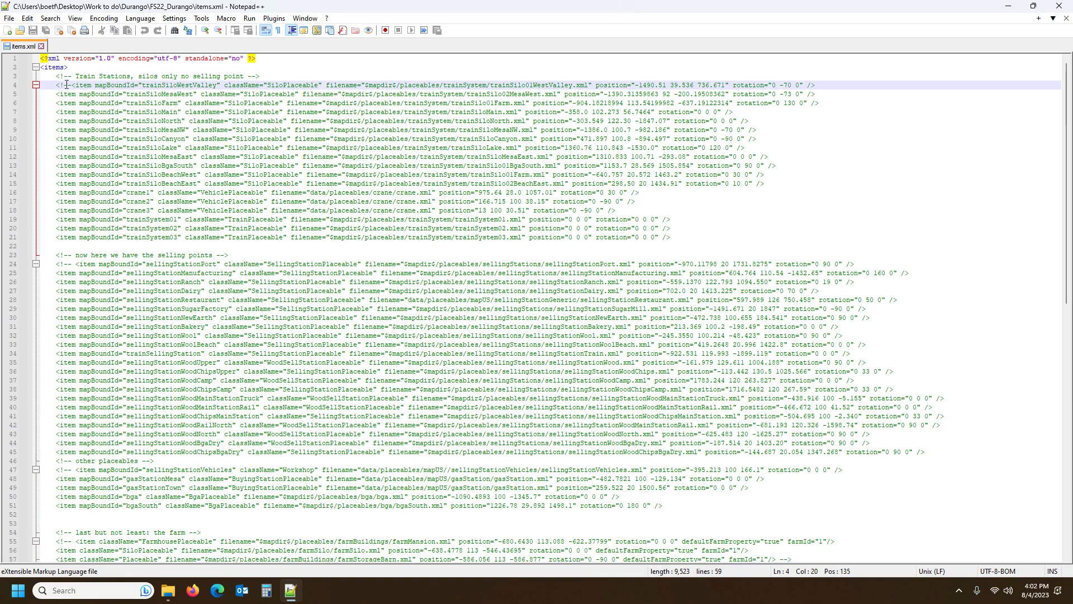
left_click(87, 92)
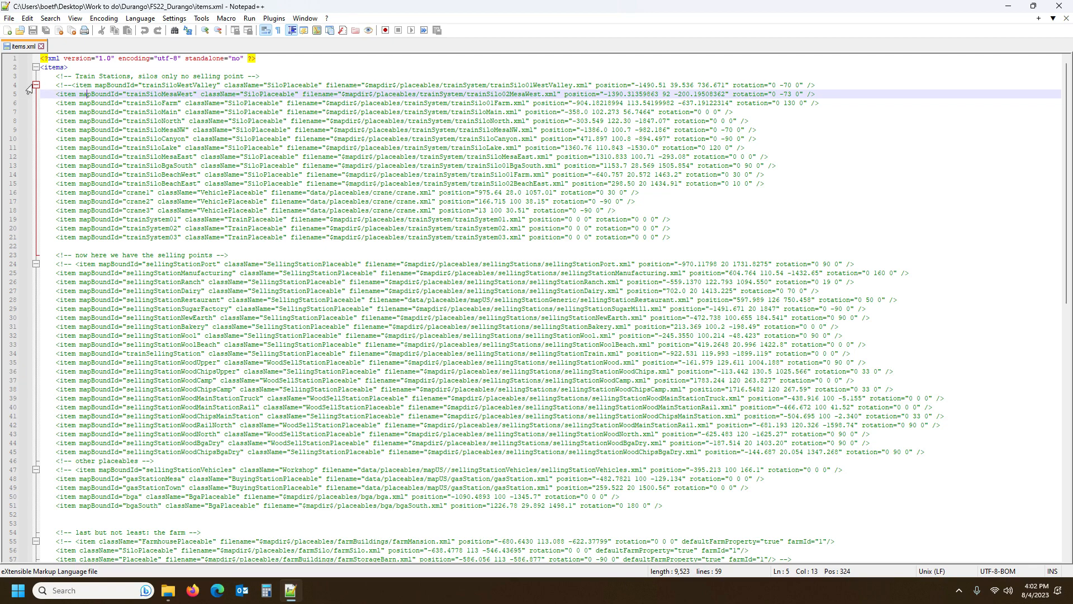
left_click_drag(14, 85, 13, 244)
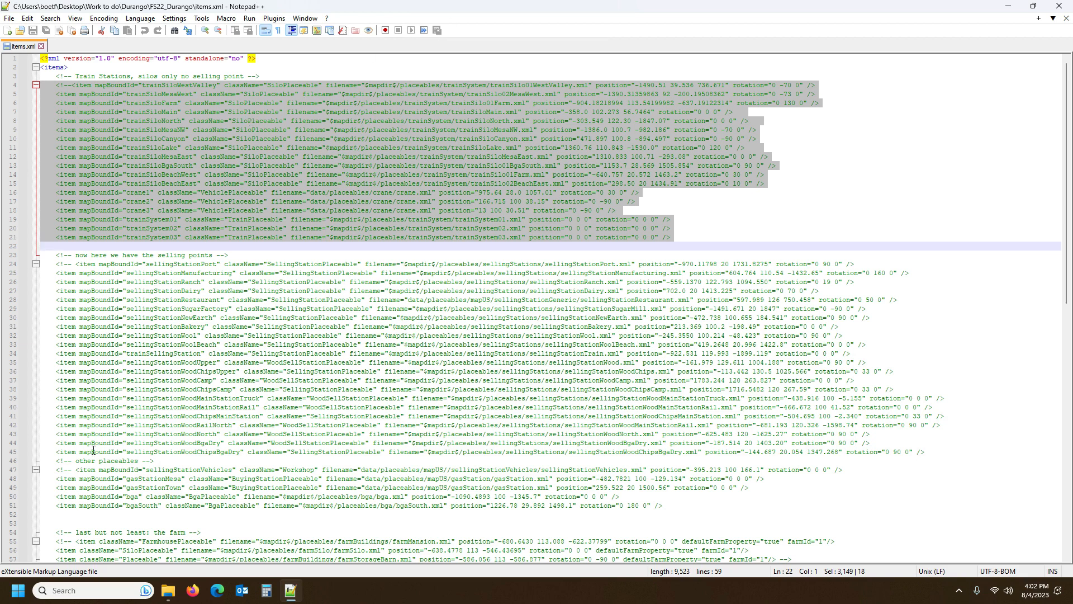
left_click(185, 264)
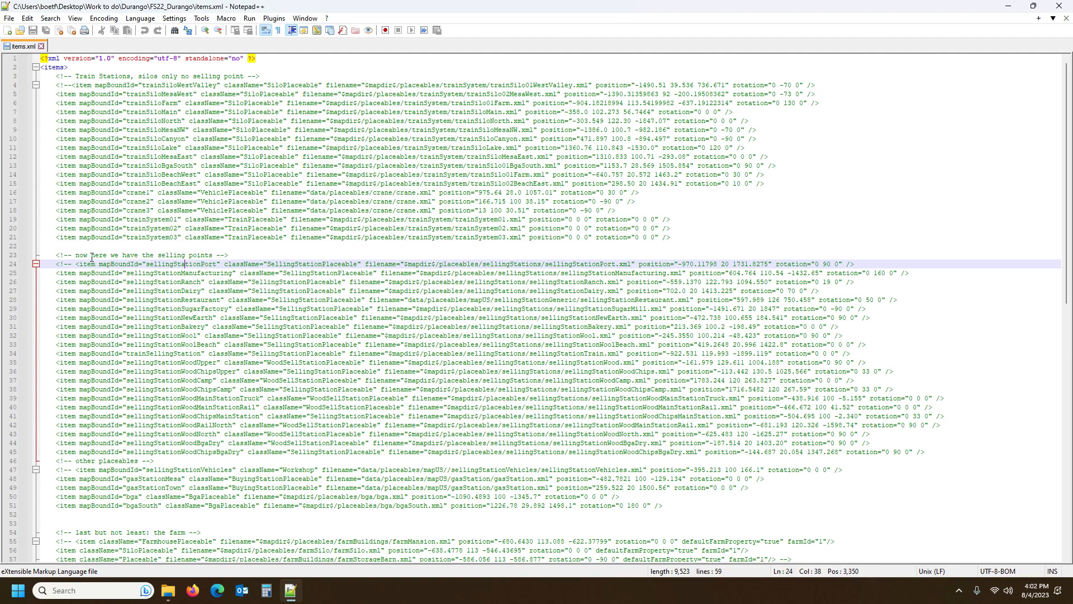
scroll(168, 357, "down", 10)
scroll(168, 358, "up", 7)
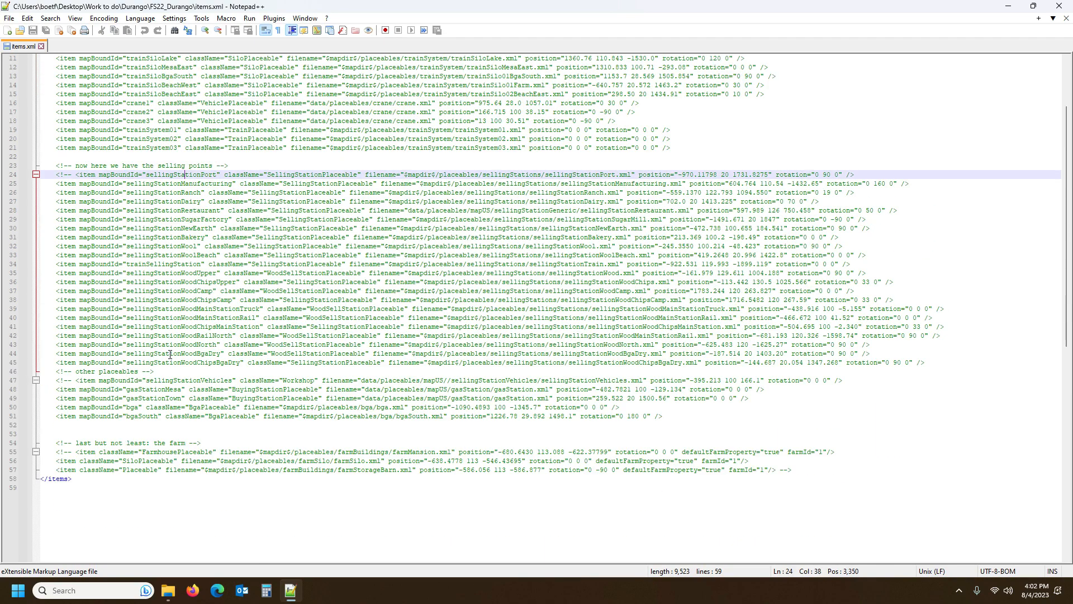
Step: Highlight the commented-out selling point, other placeable and farm entries in items.xml, from the port station down to the farm storage barn
left_click_drag(7, 180, 18, 473)
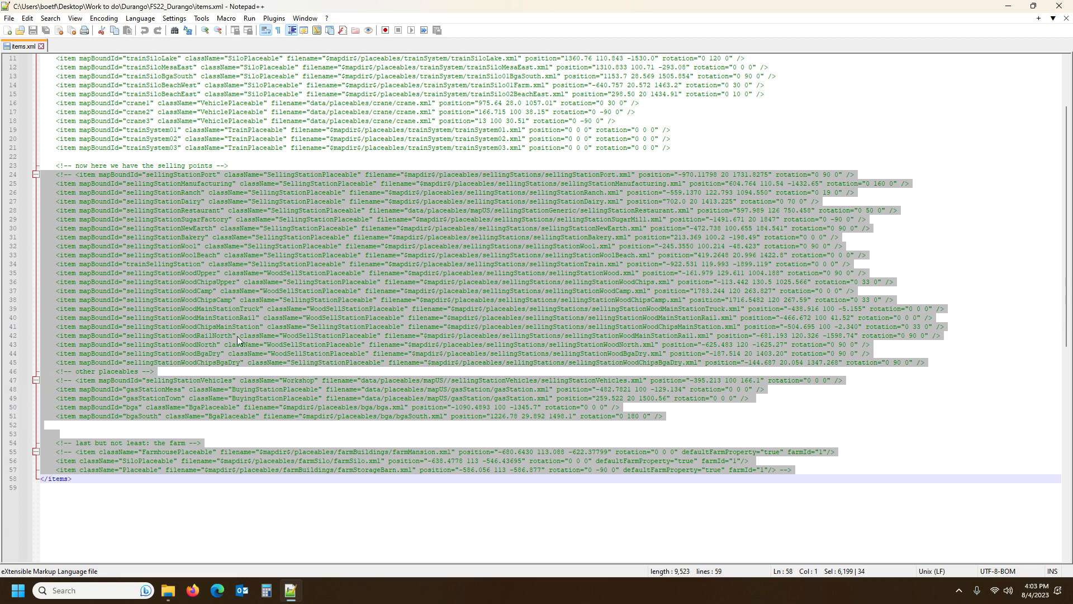
left_click(211, 175)
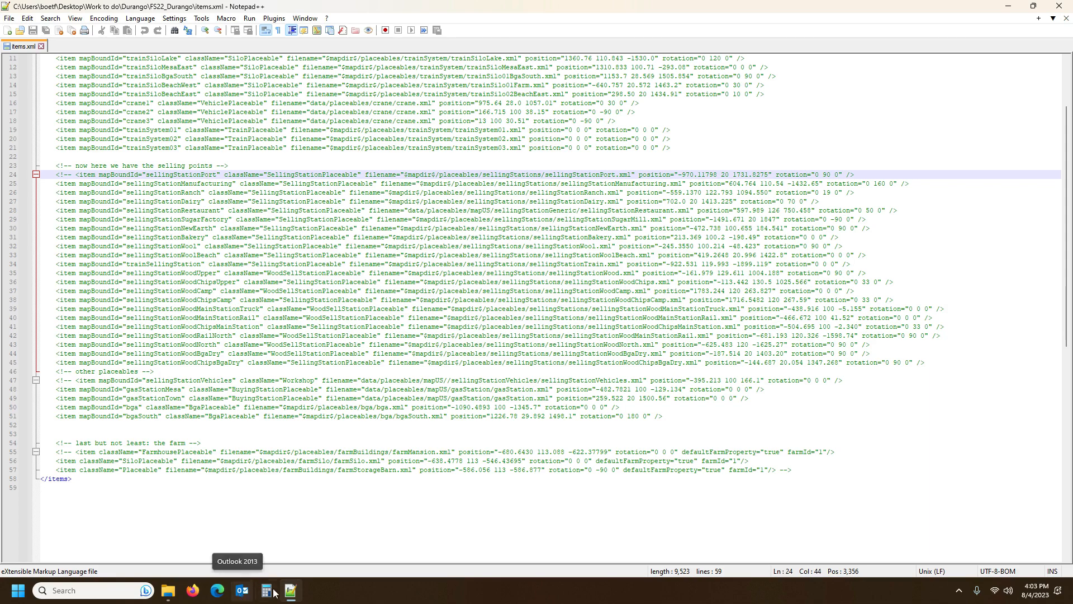
Step: Open map.i3d from the FS22_Durango folder inside mods in GIANTS Editor version 9.0.4
left_click(167, 594)
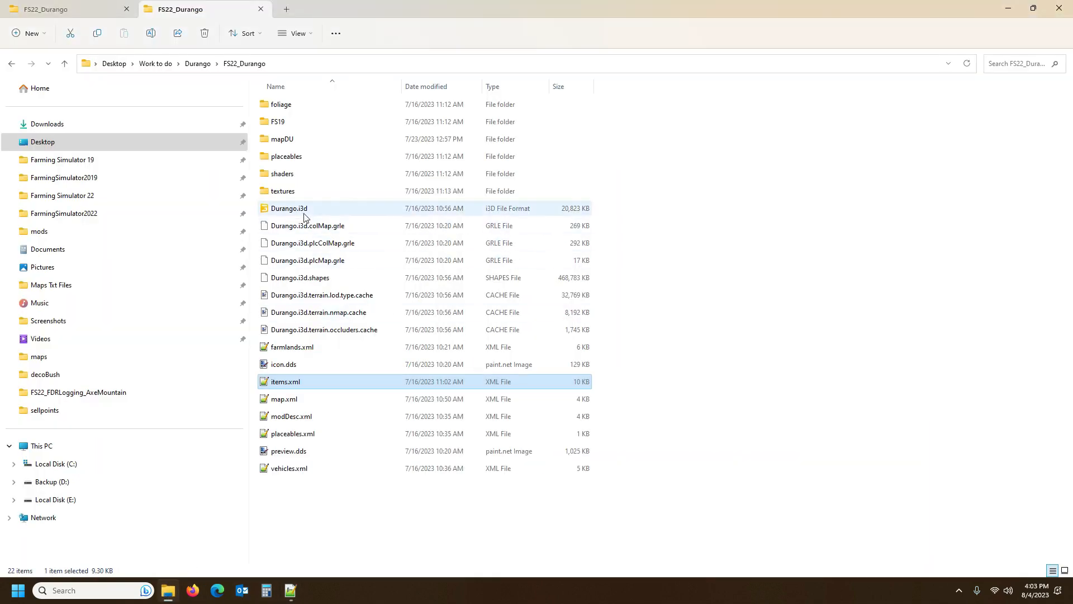
left_click(78, 10)
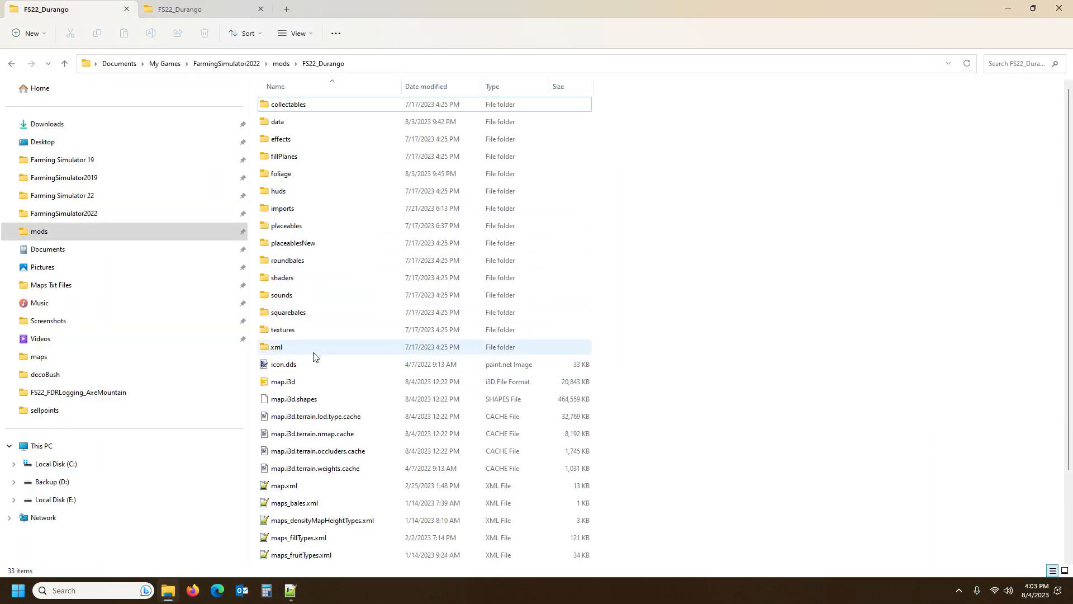
left_click(305, 384)
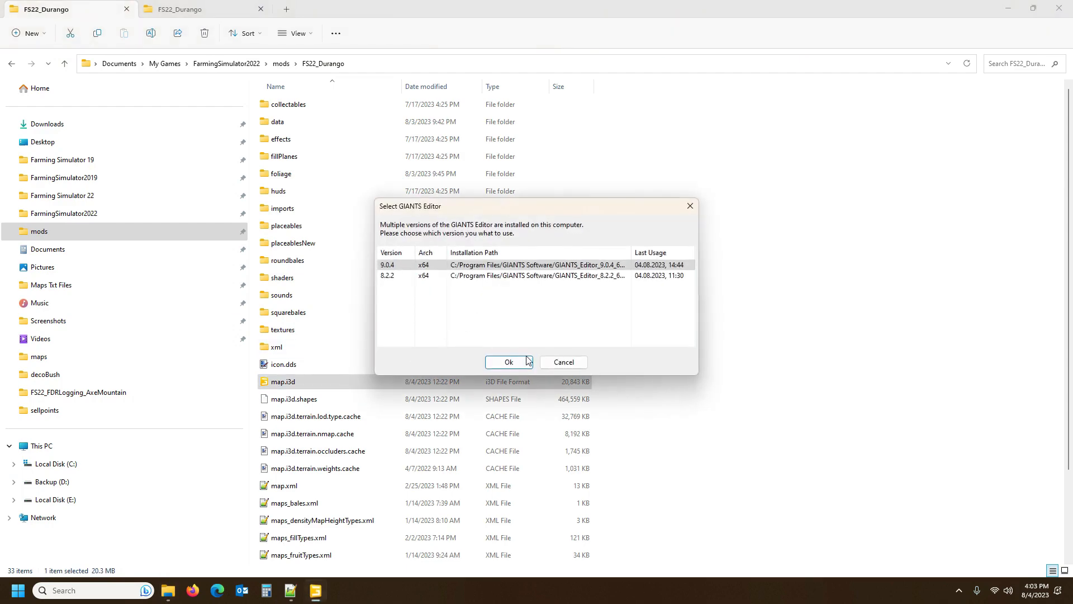
left_click(509, 362)
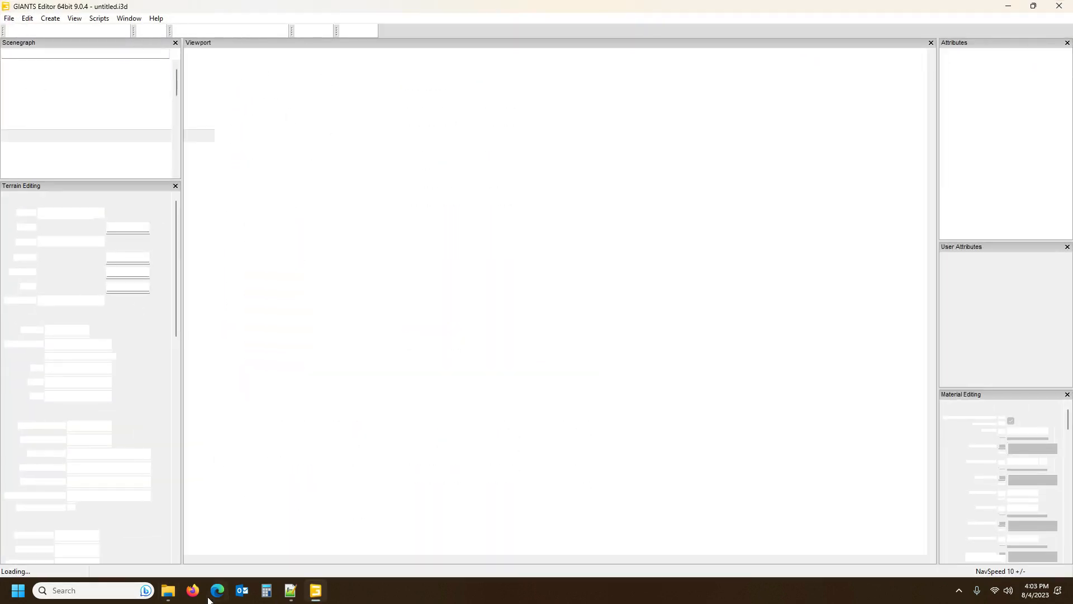
Step: Compare the FS22_Durango folder inside mods with the FS22_Durango folder under Desktop > Work to do > Durango
mouse_move(171, 600)
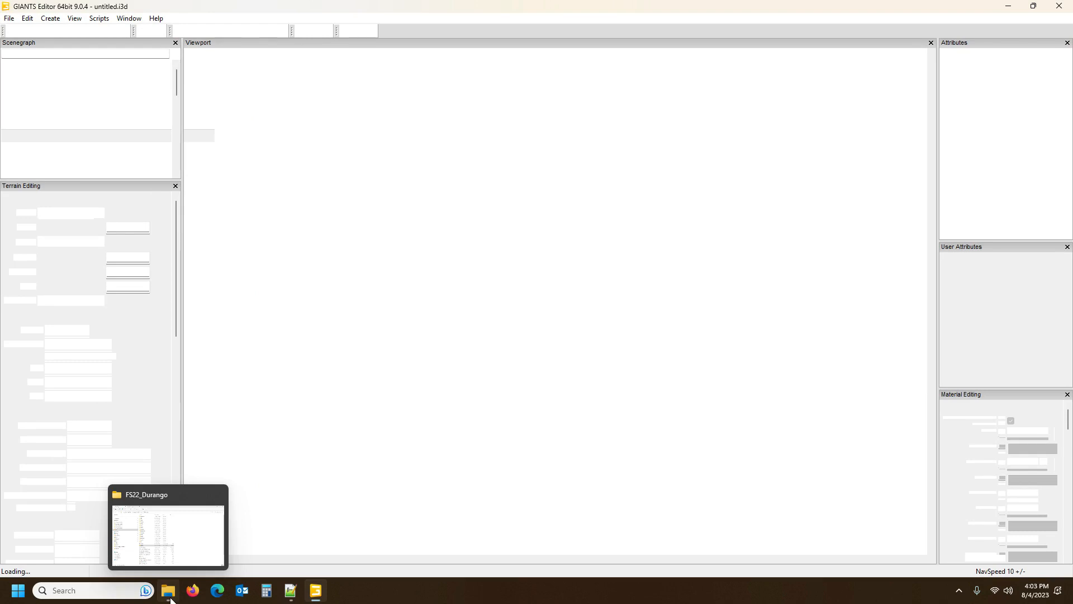
left_click(187, 538)
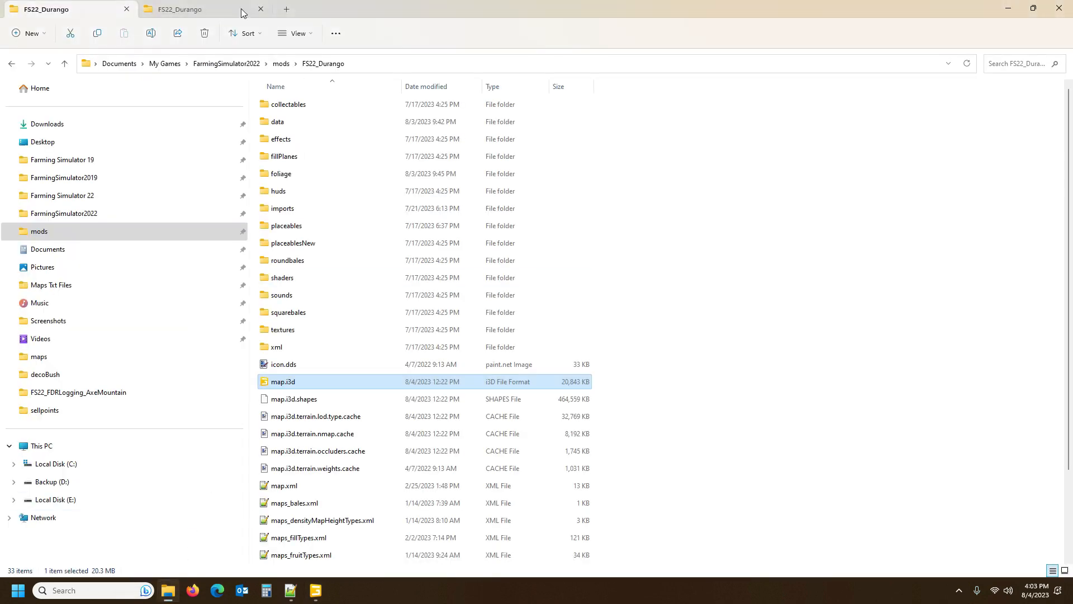
left_click(189, 9)
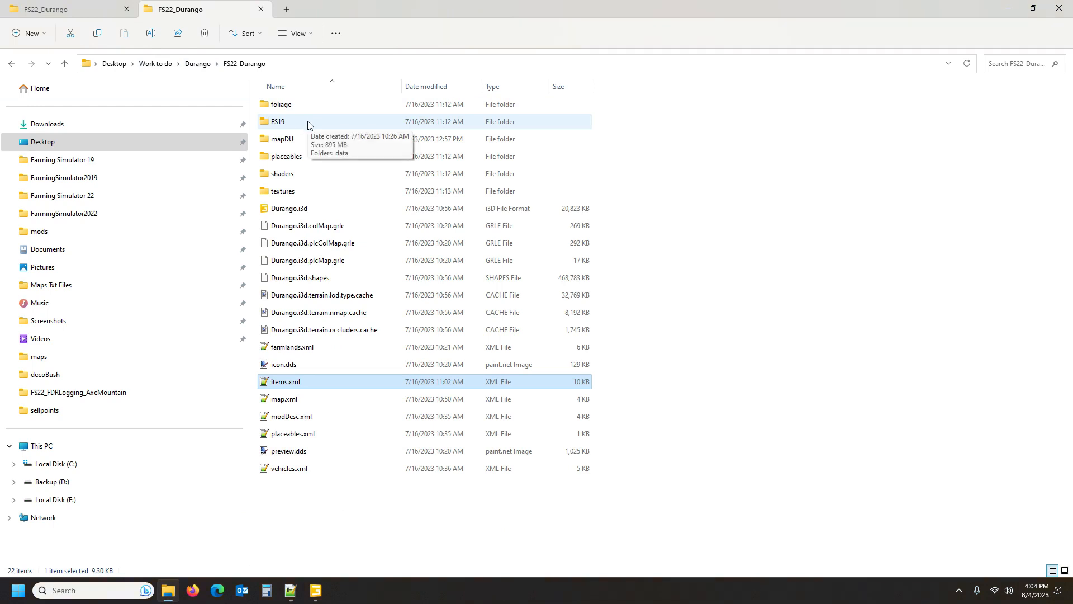
left_click(58, 10)
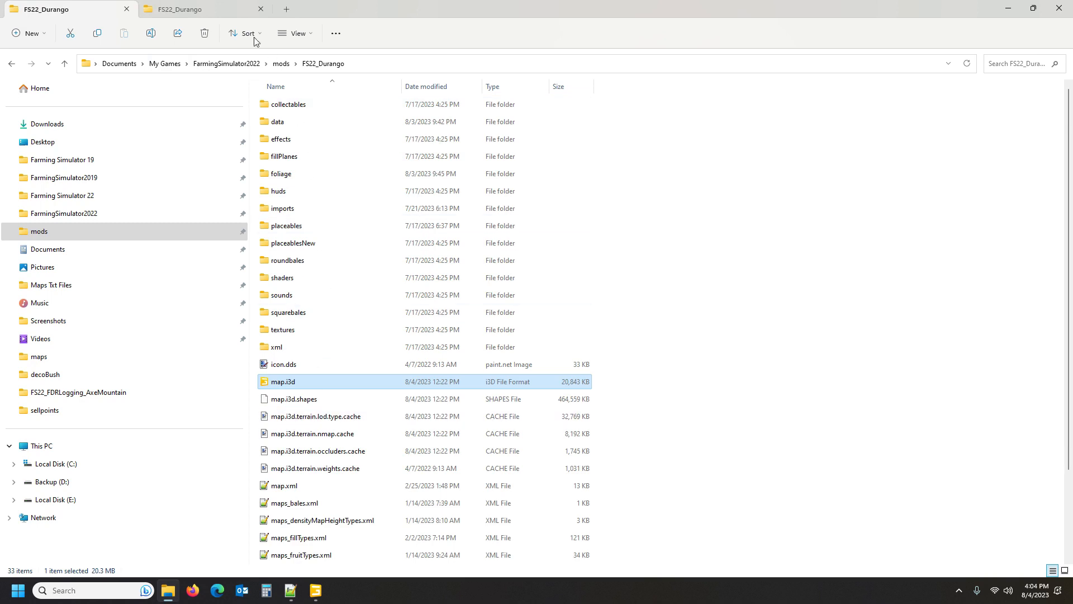
left_click(177, 13)
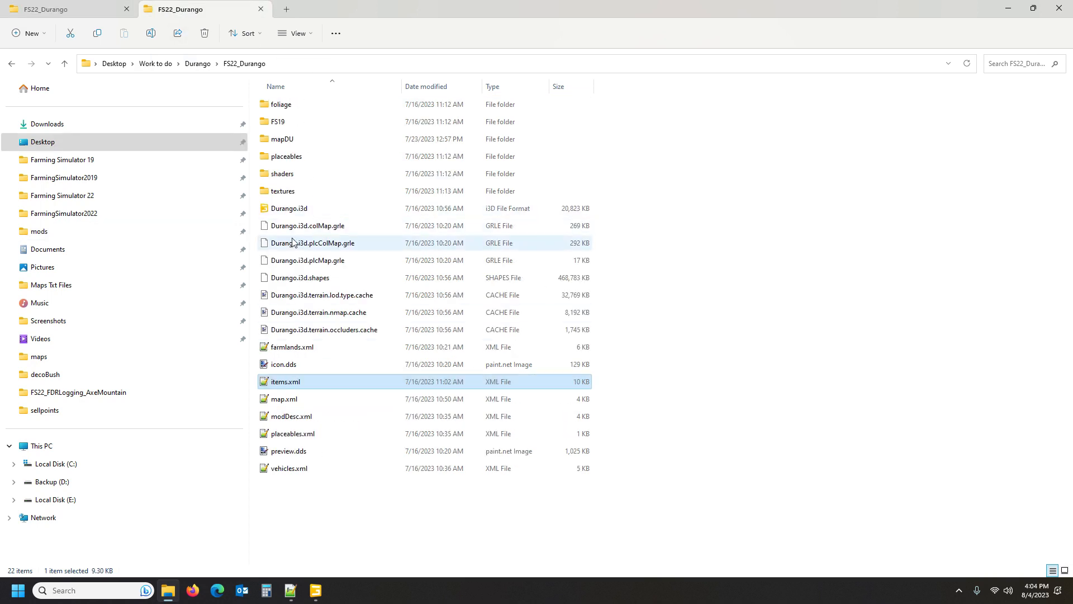
left_click(88, 15)
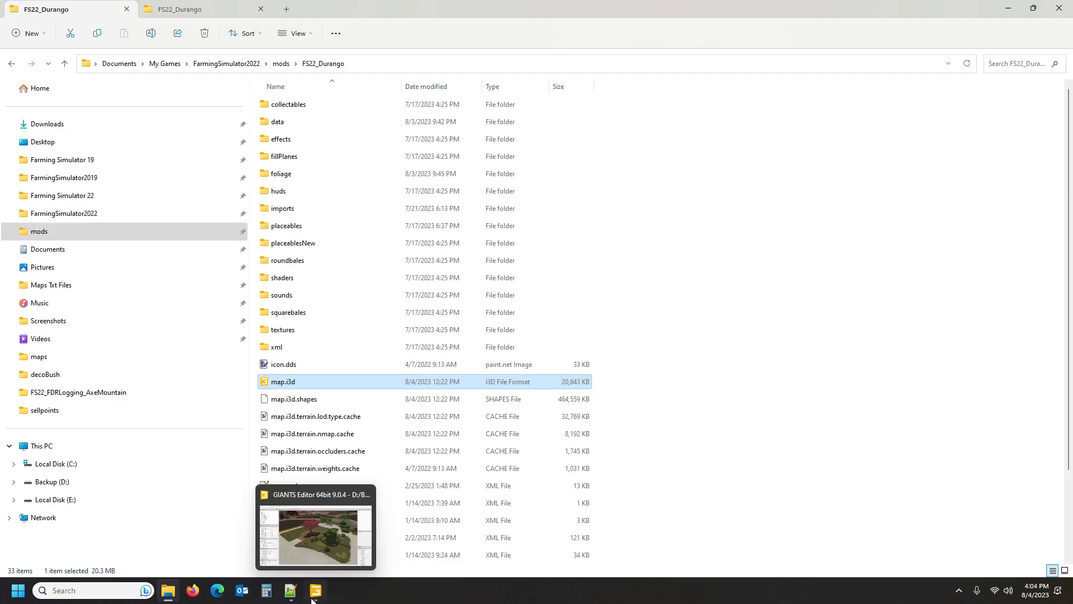
Step: Switch to GIANTS Editor and examine the farm yard, pool, trees and surrounding fields of the loaded Durango map
left_click(316, 591)
left_click_drag(512, 384, 532, 370, "alt")
scroll(551, 347, "up", 3)
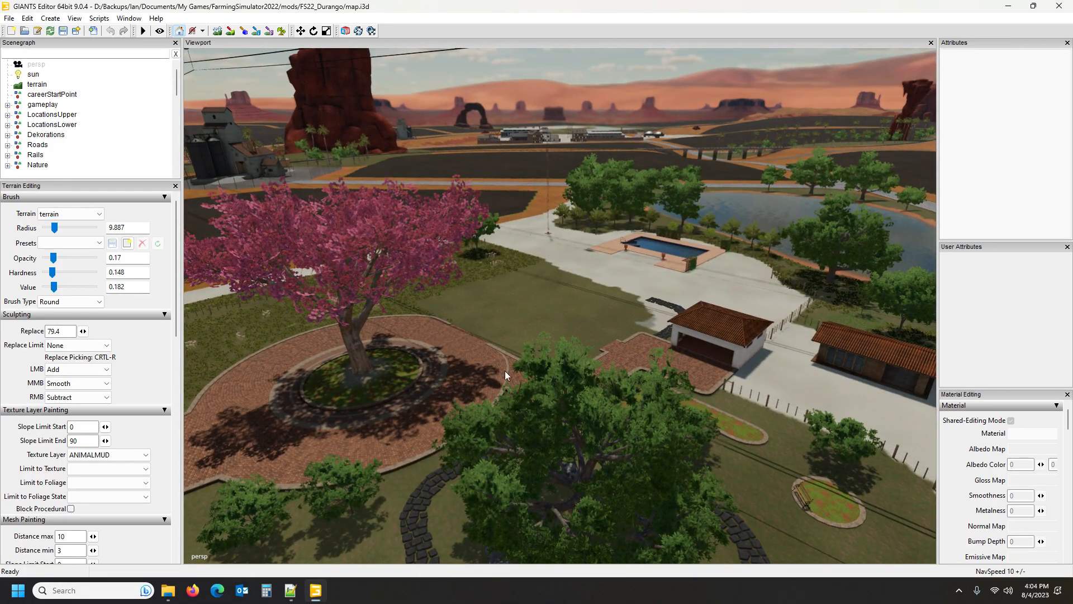
left_click_drag(483, 317, 508, 247, "alt")
scroll(572, 328, "up", 3)
scroll(555, 341, "down", 4)
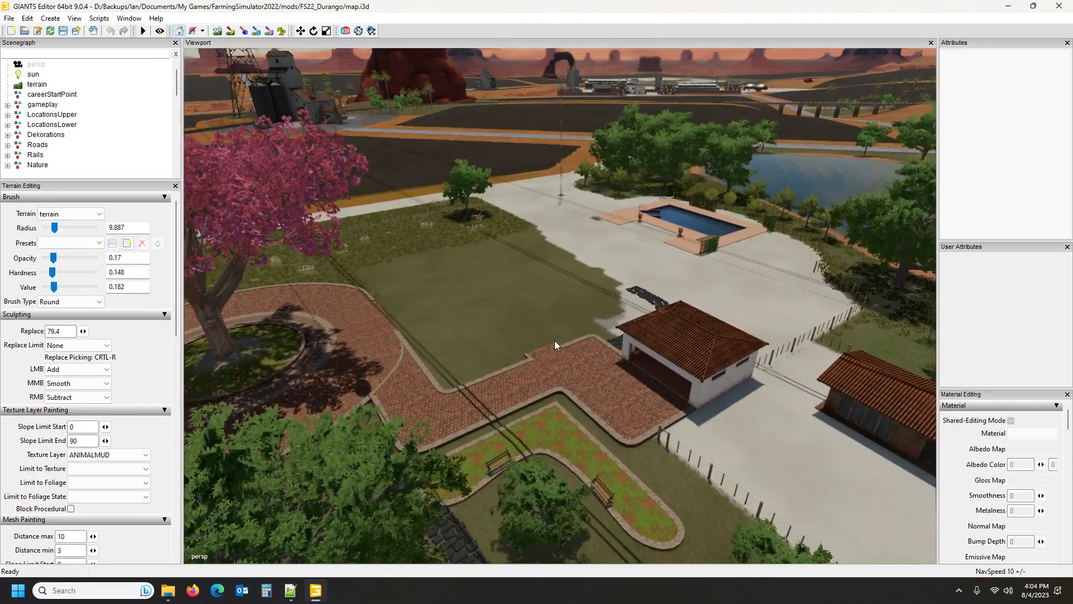
mouse_move(557, 295)
left_mouse_down("alt")
mouse_move(583, 296)
mouse_move(566, 297)
left_mouse_up("alt")
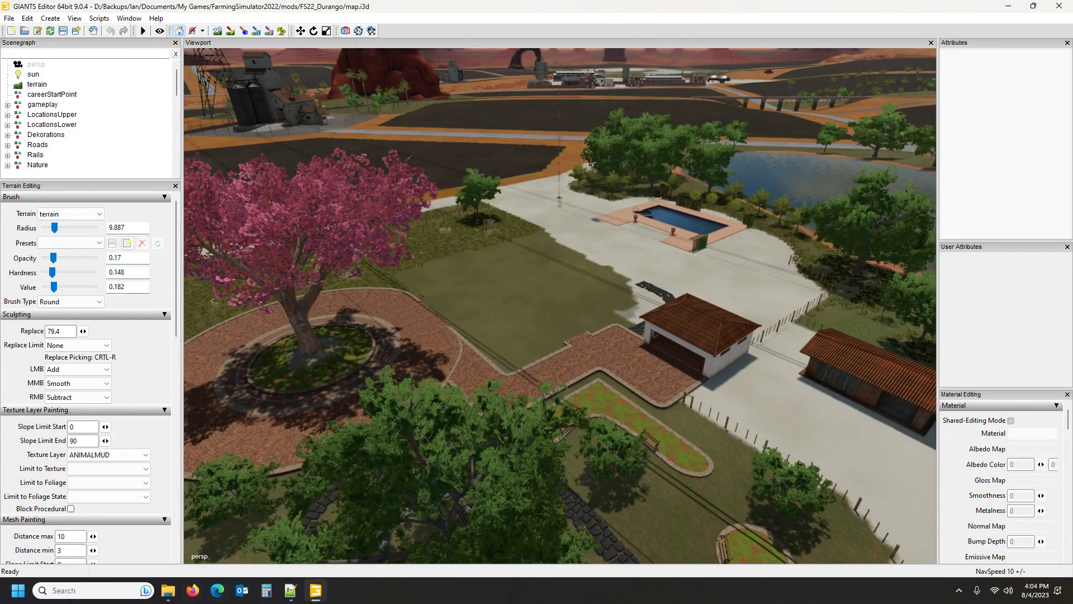
mouse_move(289, 596)
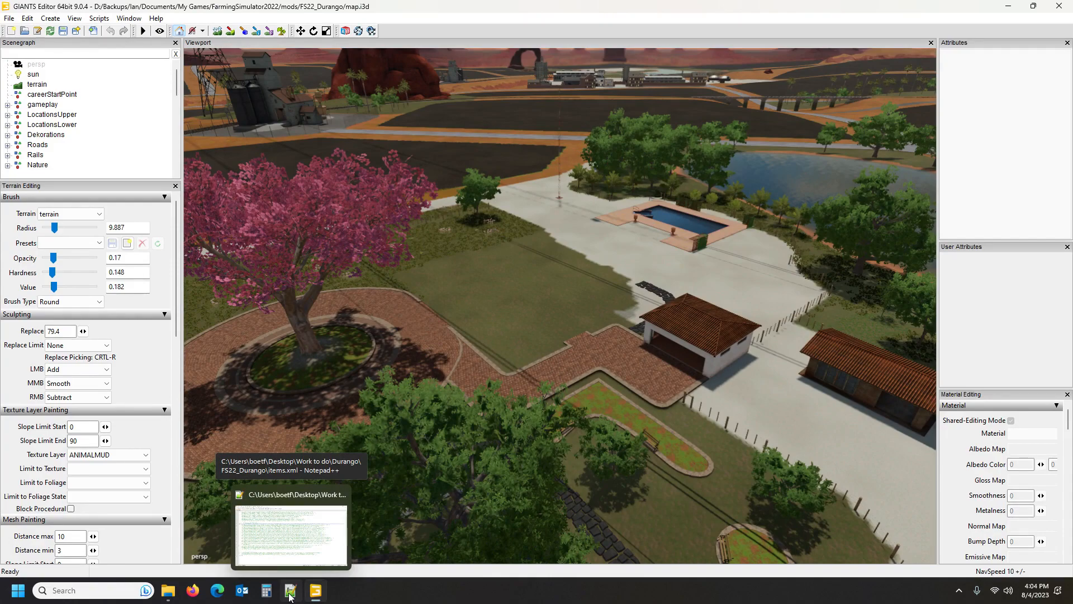
left_click_drag(551, 232, 571, 222, "alt")
scroll(668, 192, "up", 3)
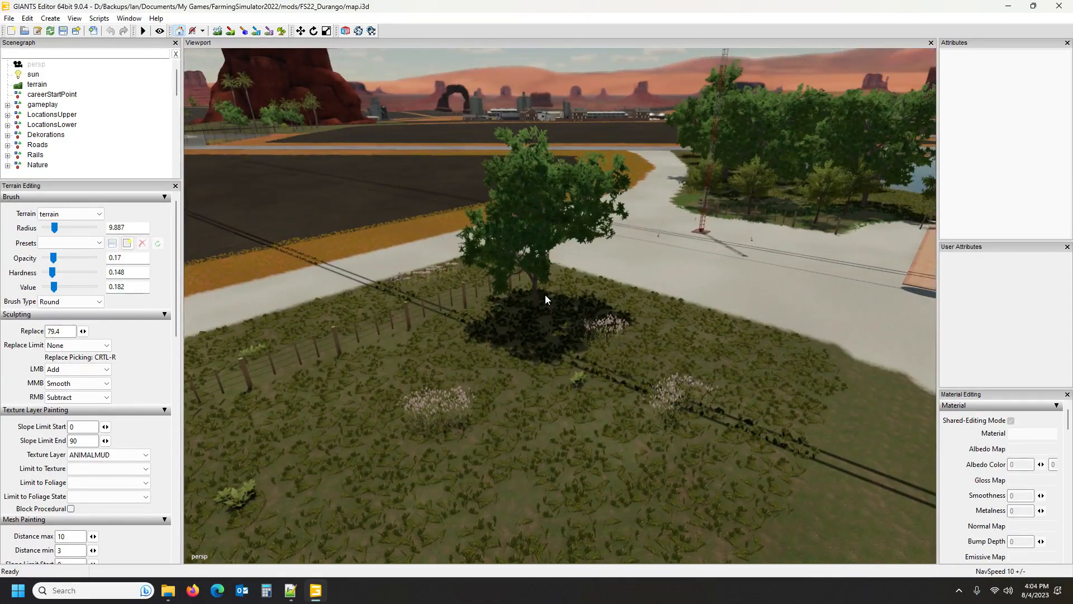
scroll(545, 294, "down", 10)
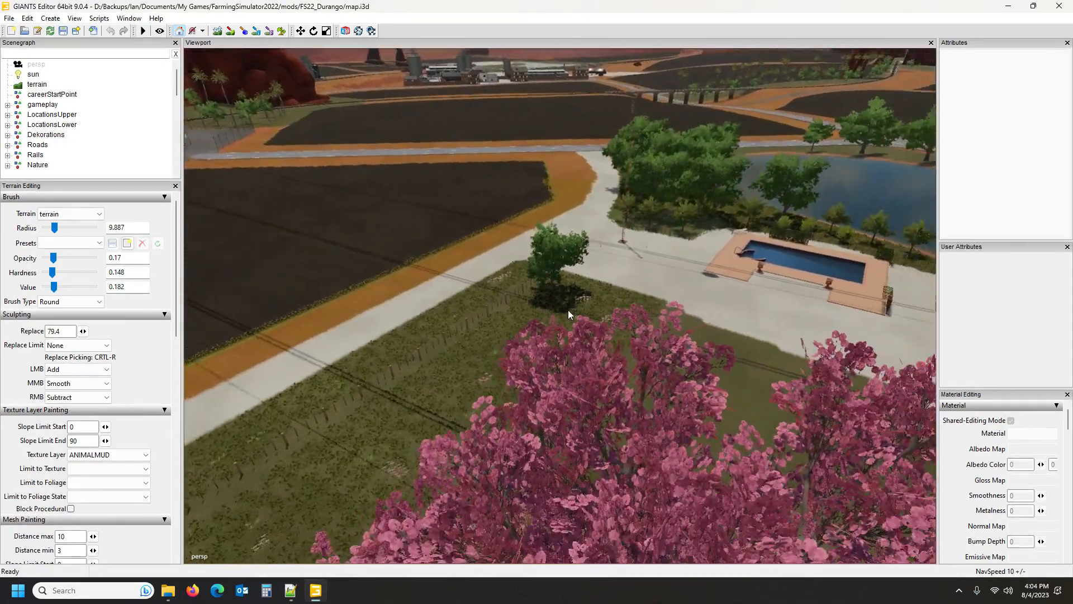
left_click_drag(568, 310, 544, 314, "alt")
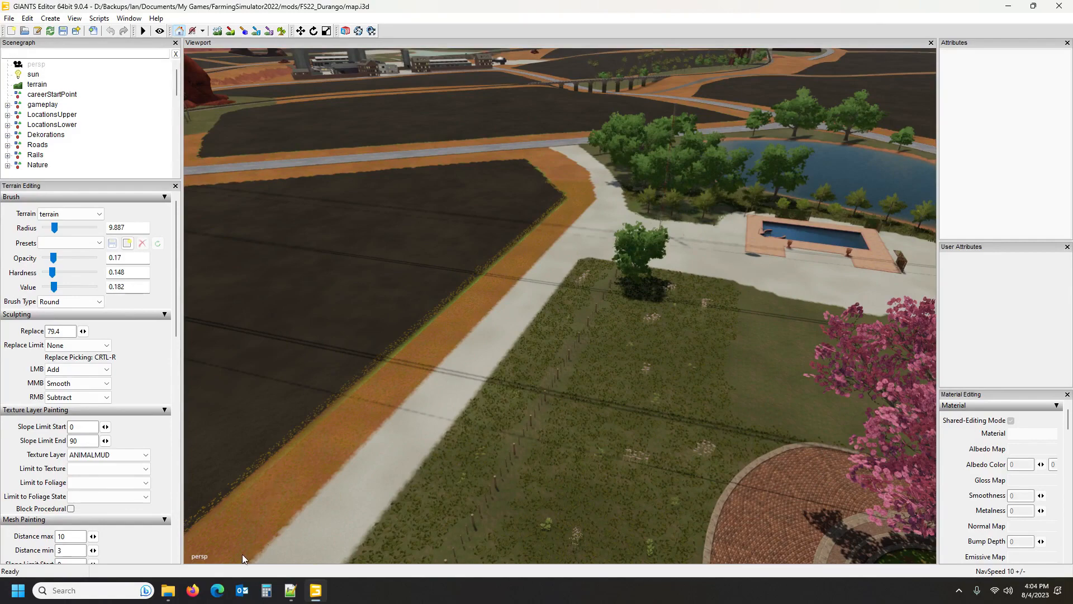
Step: Recheck items.xml, then open sellingStationPort.xml from placeables > sellingStations in the Work to do copy of FS22_Durango
left_click(168, 590)
left_click(290, 590)
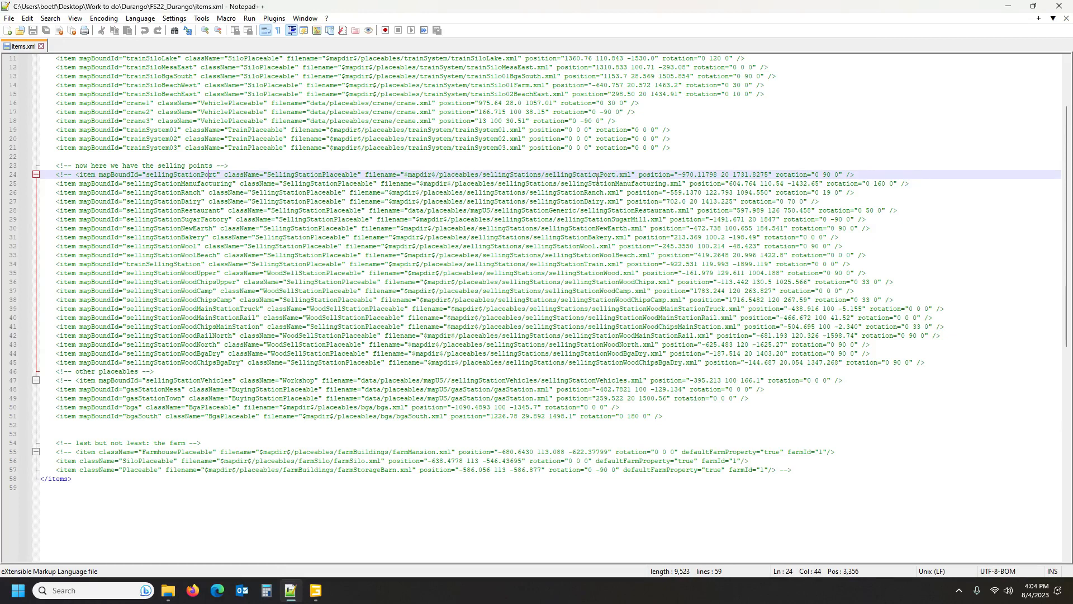
mouse_move(169, 597)
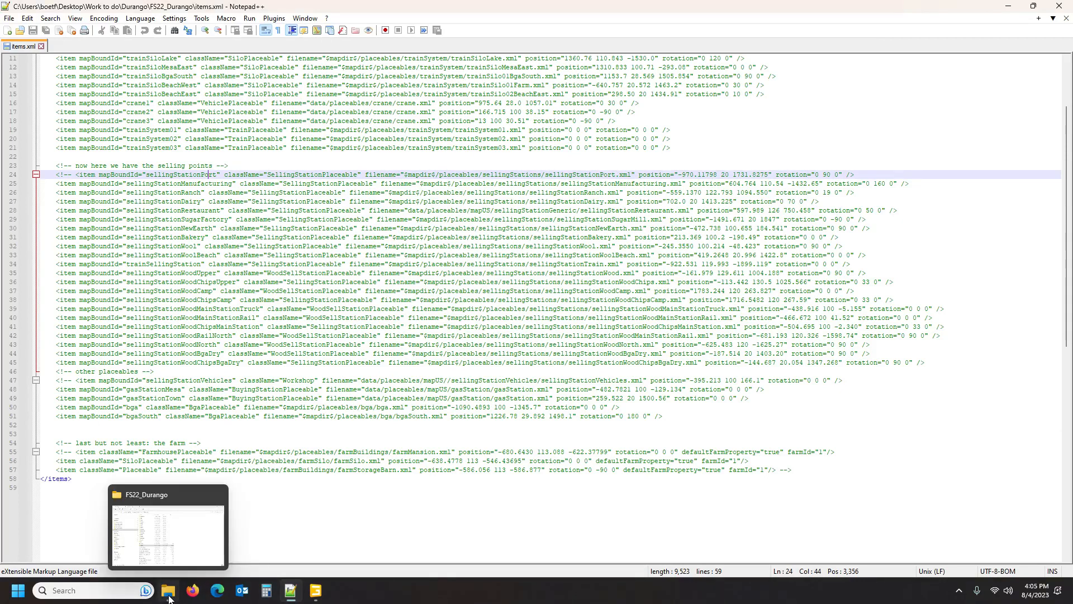
left_click(169, 597)
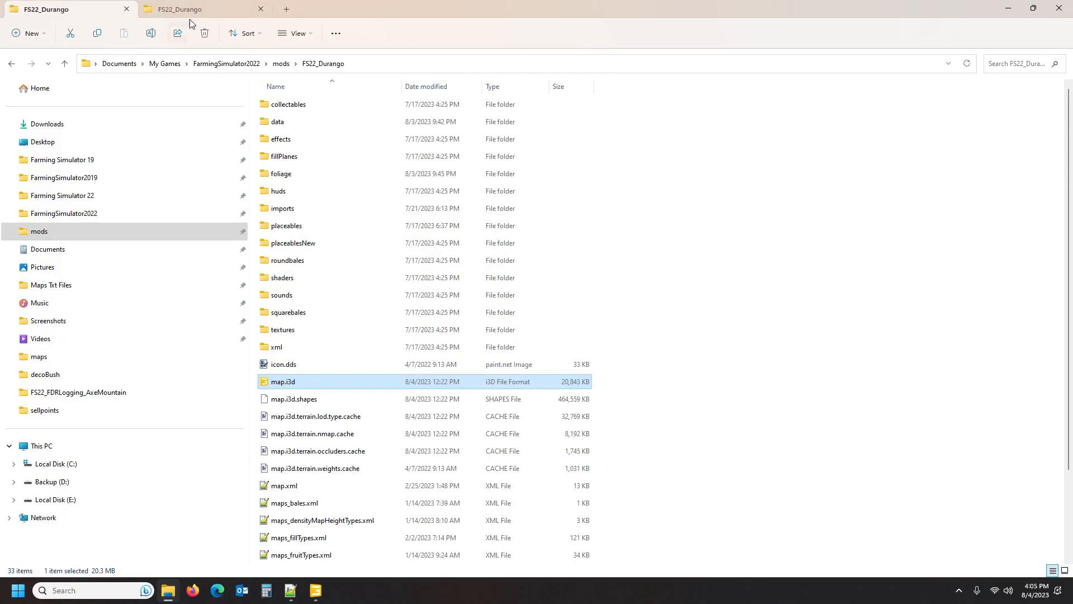
left_click(190, 4)
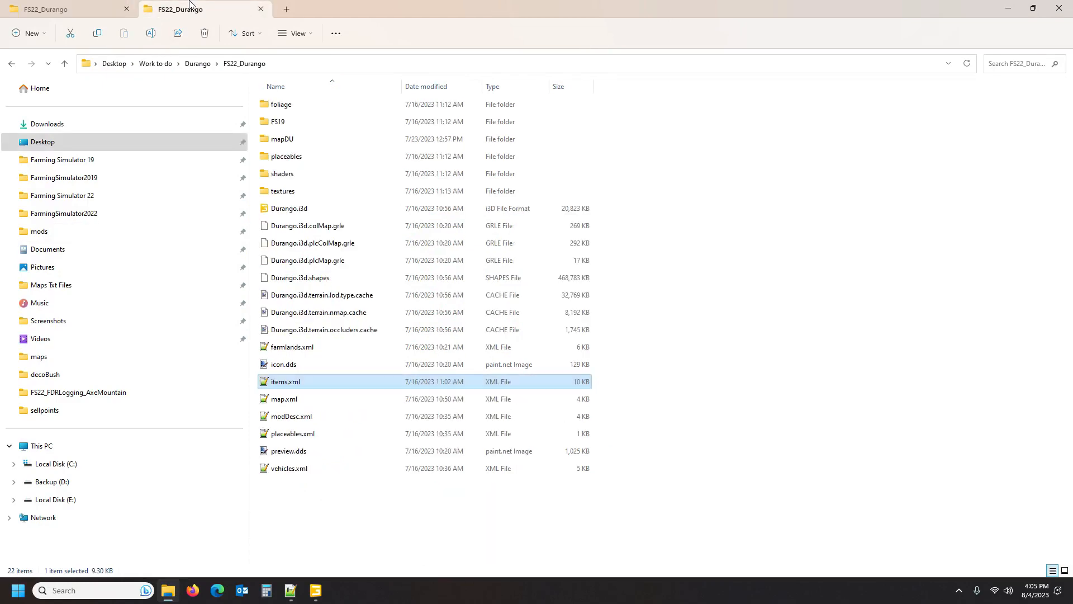
left_click(317, 156)
double_click(317, 156)
double_click(311, 156)
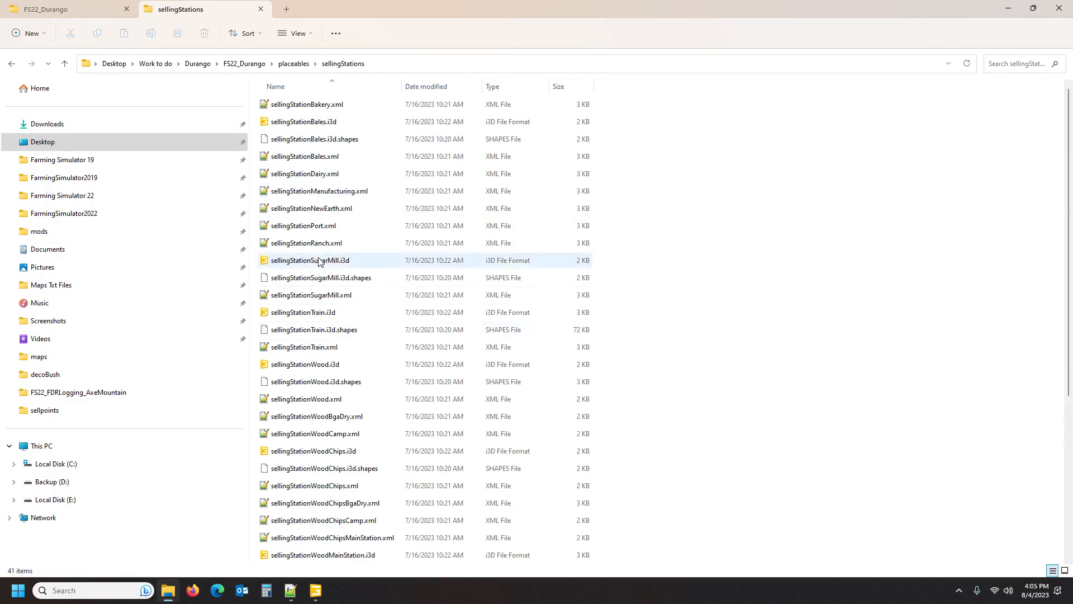
double_click(322, 226)
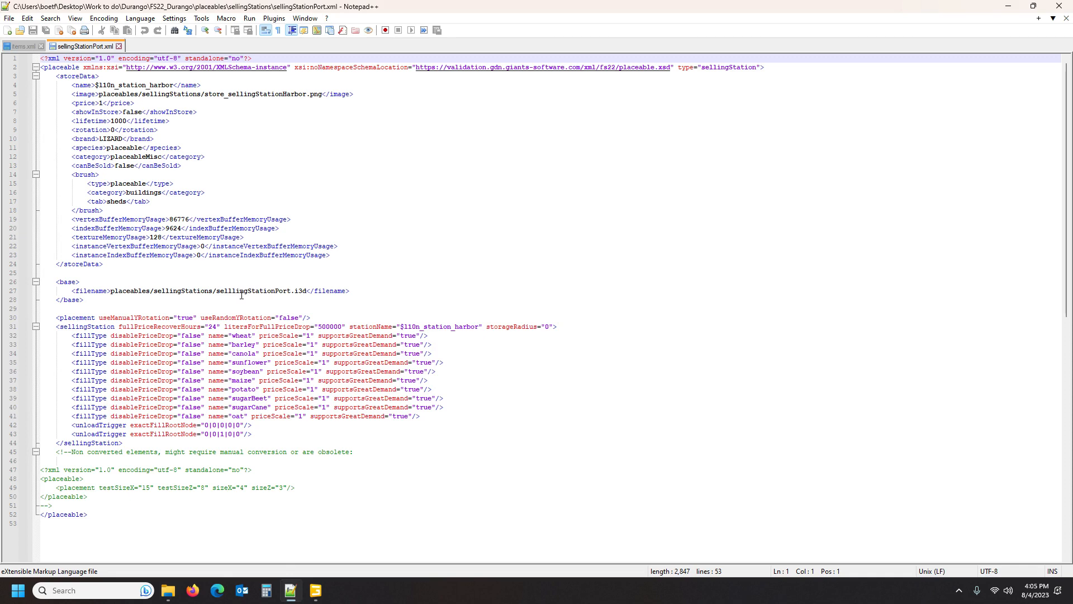
Step: Open selllingStationPort.i3d from the sellingStations folder in GIANTS Editor 9.0.4 and look over the port building
left_click(170, 591)
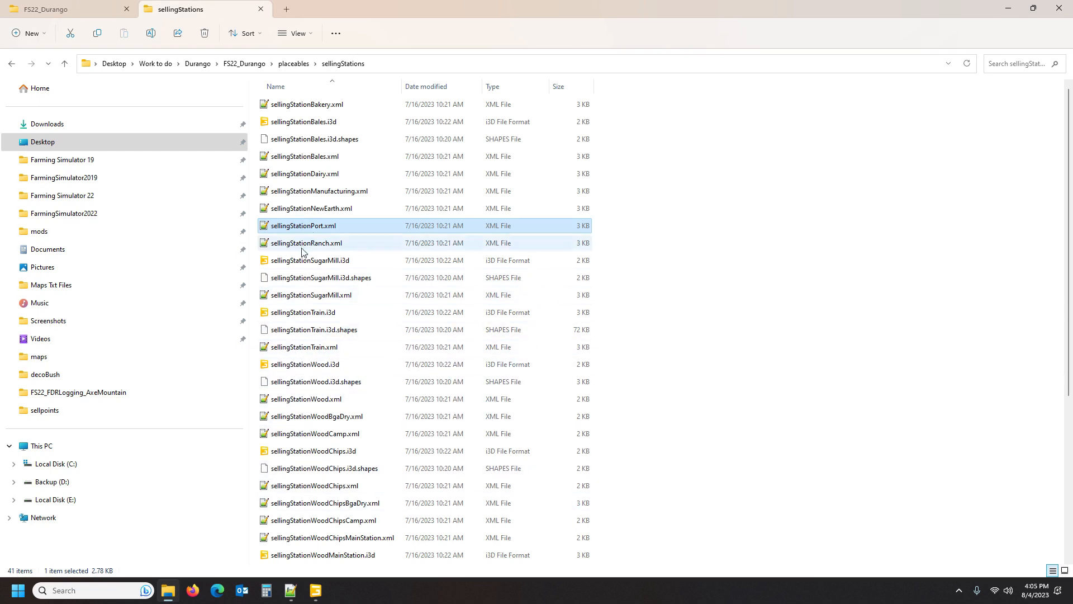
scroll(311, 378, "down", 5)
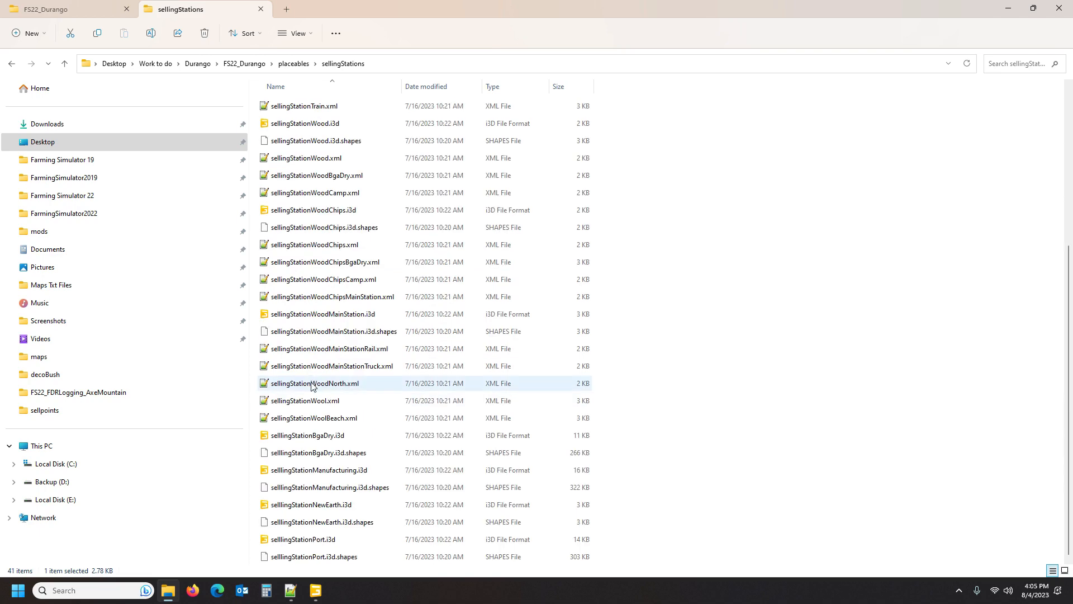
double_click(308, 540)
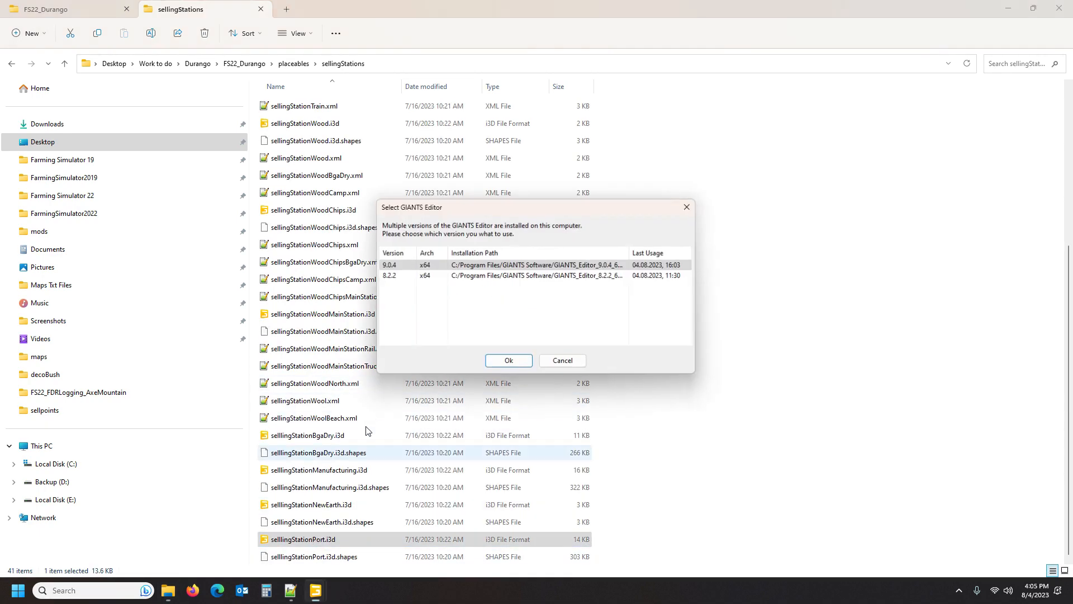
left_click(510, 362)
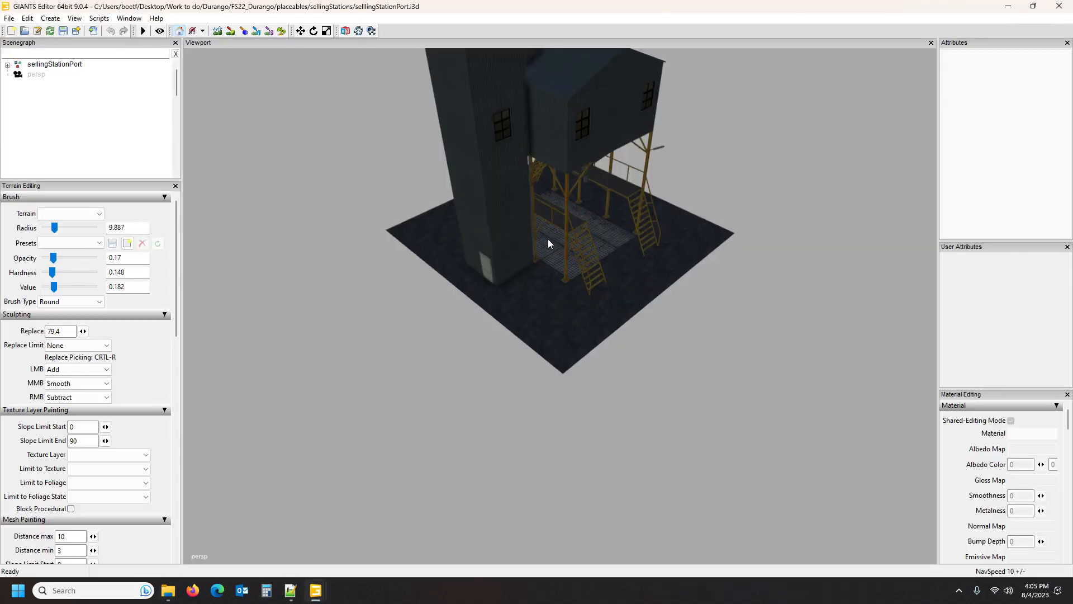
left_click_drag(634, 296, 635, 327, "alt")
scroll(414, 294, "up", 5)
scroll(420, 304, "down", 5)
scroll(635, 327, "down", 5)
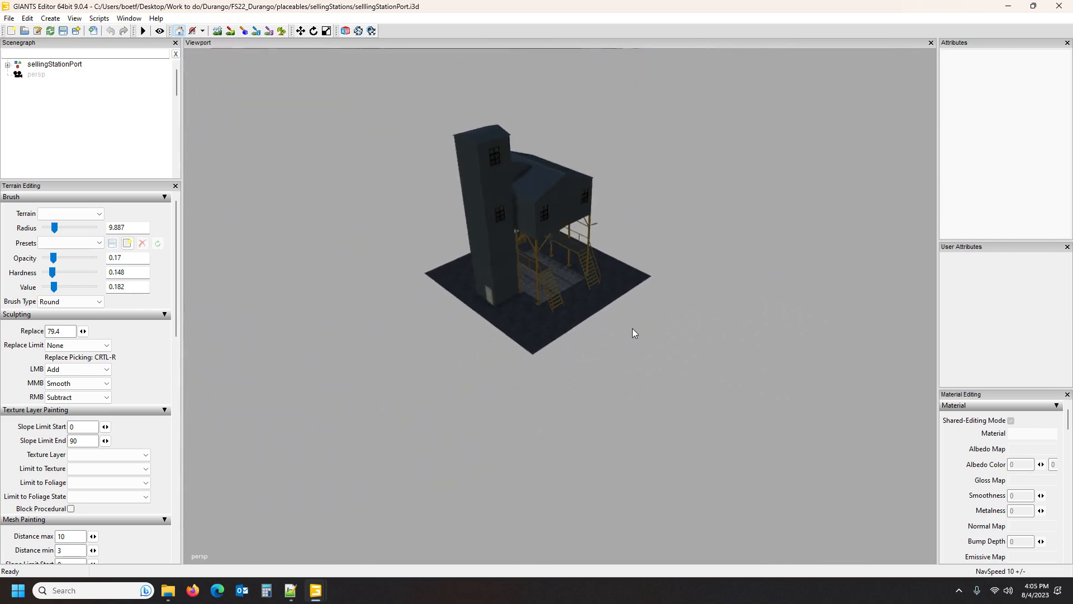
Step: Show the Console in GIANTS Editor, enlarge it and read its latest log lines about the port selling station
left_click(129, 18)
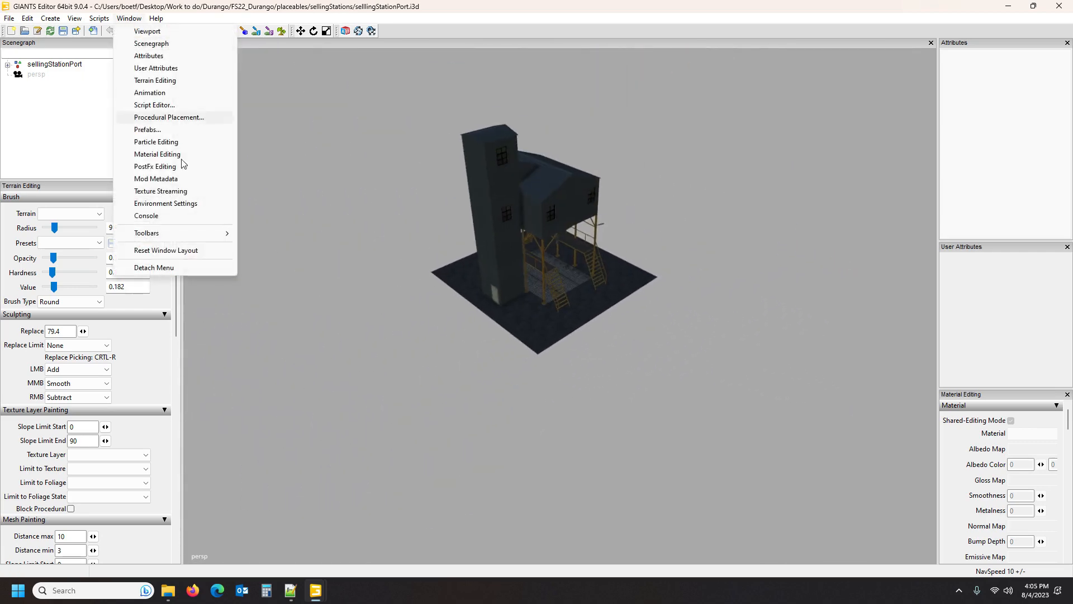
left_click(162, 215)
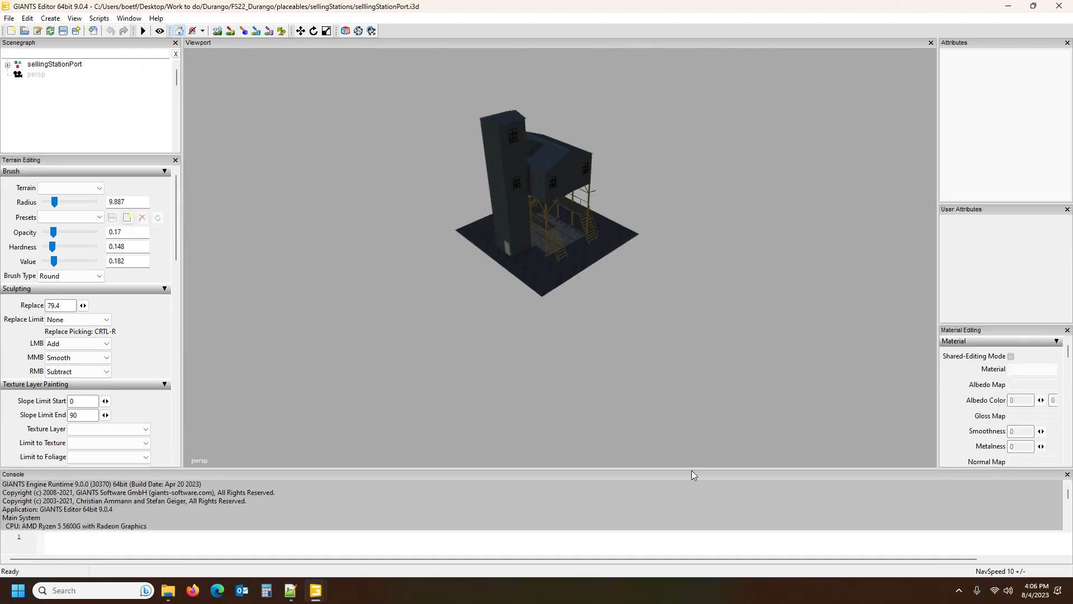
left_click_drag(692, 469, 629, 264)
scroll(104, 399, "down", 10)
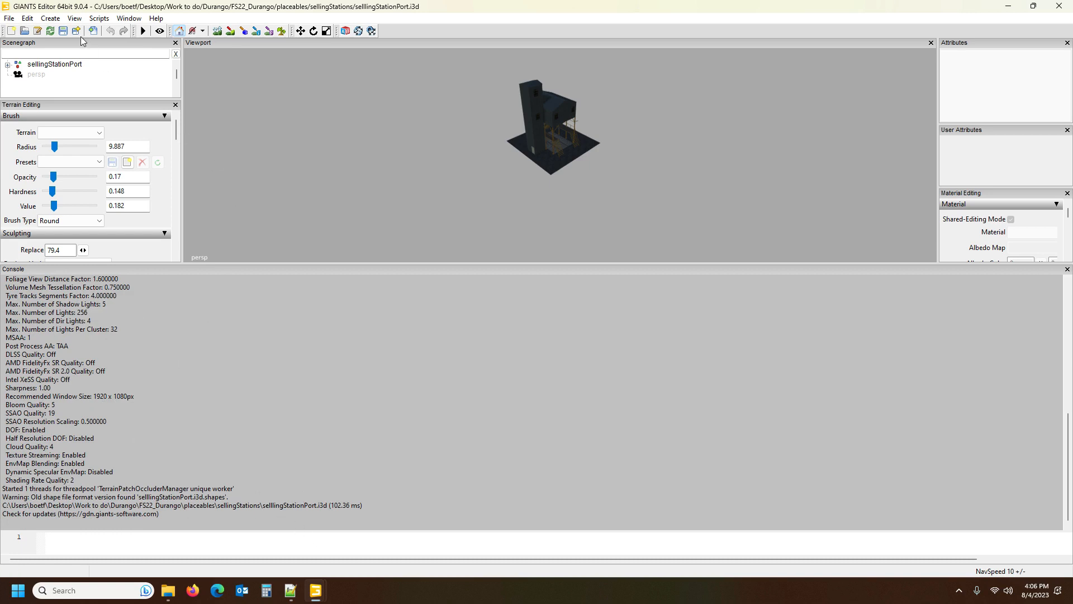
Step: Save the selllingStationPort.i3d scene and close its GIANTS Editor window
left_click(63, 30)
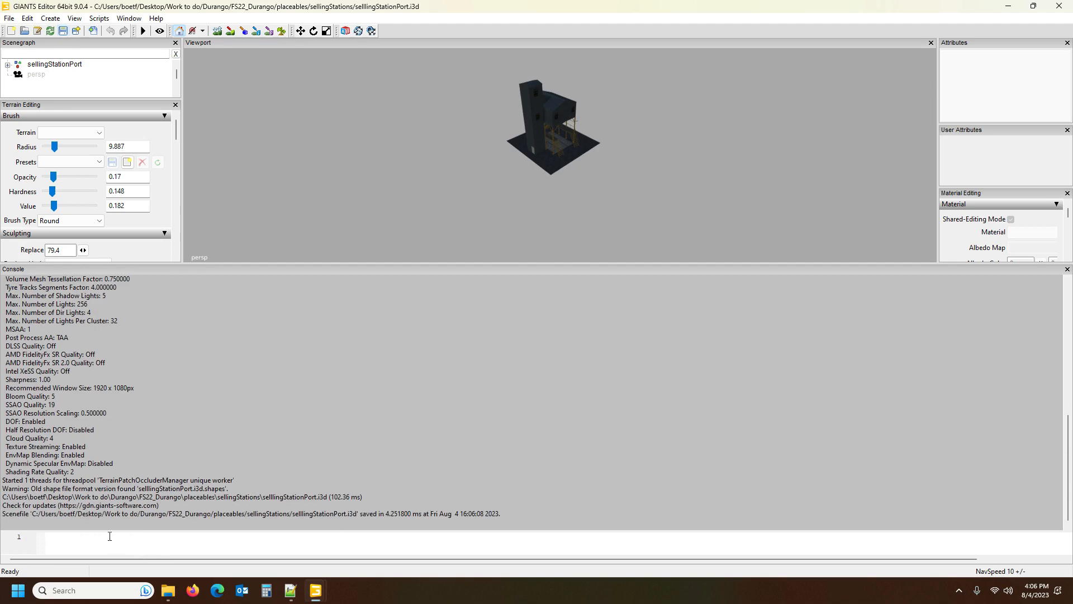
left_click(1065, 5)
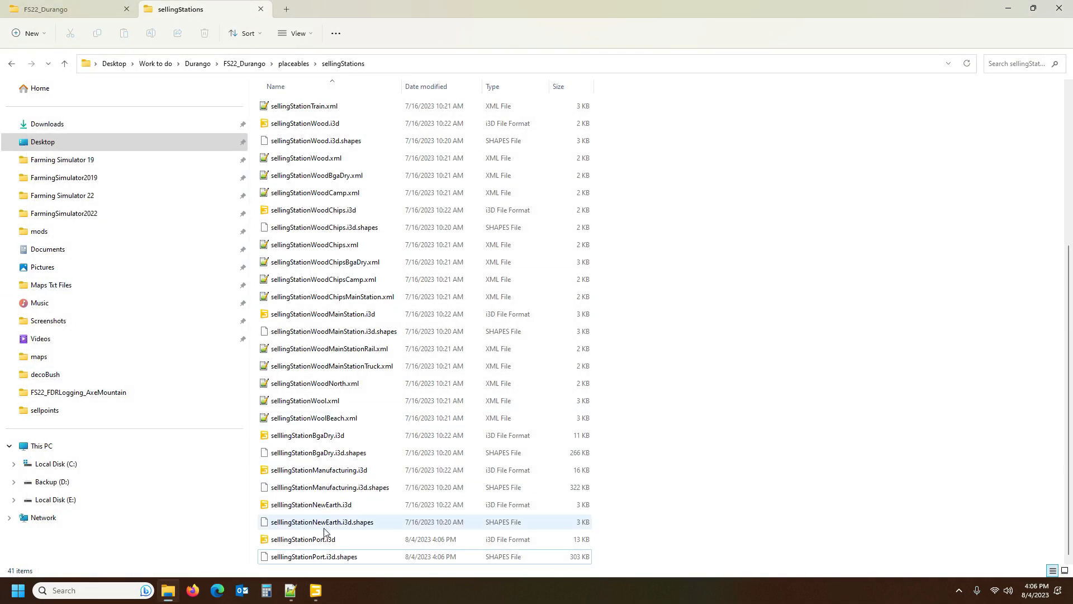
Step: Reopen selllingStationPort.i3d in GIANTS Editor 9.0.4, check its Console log, hide the Console and close the editor
double_click(315, 540)
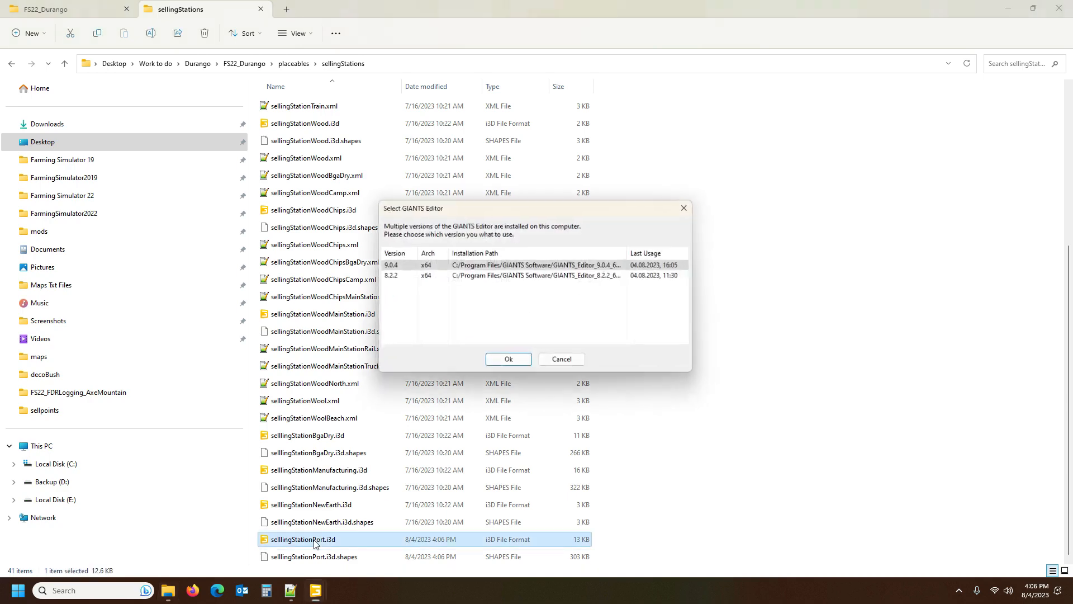
left_click(517, 364)
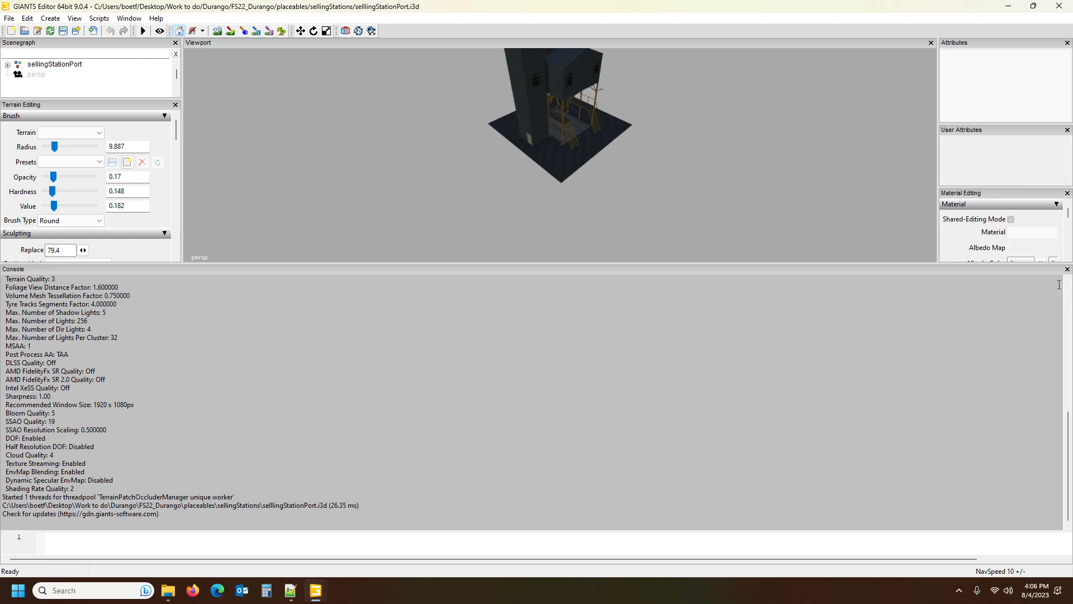
left_click(1067, 268)
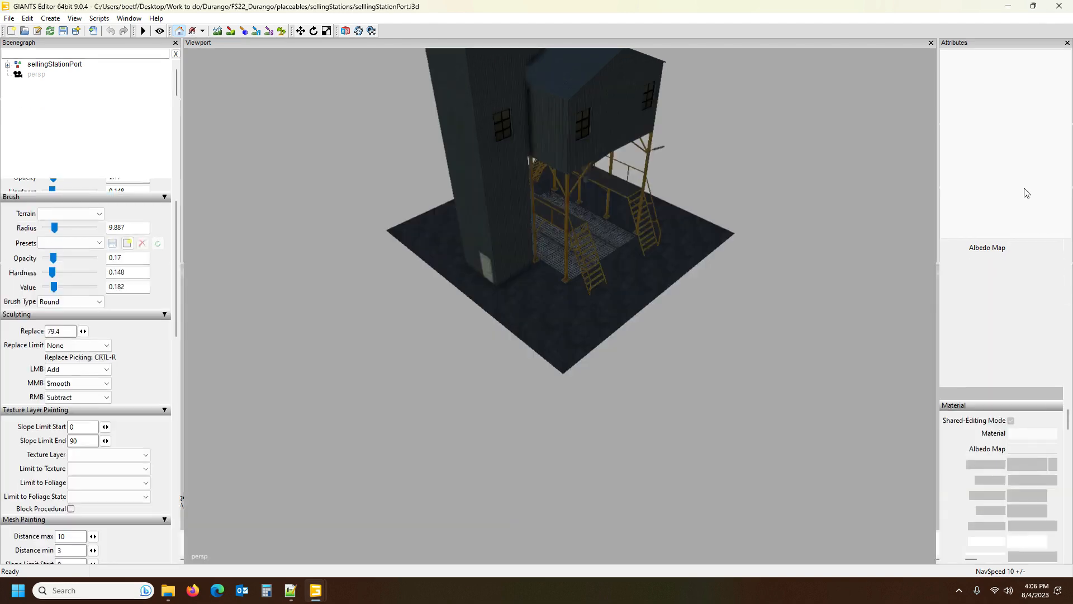
left_click(1059, 7)
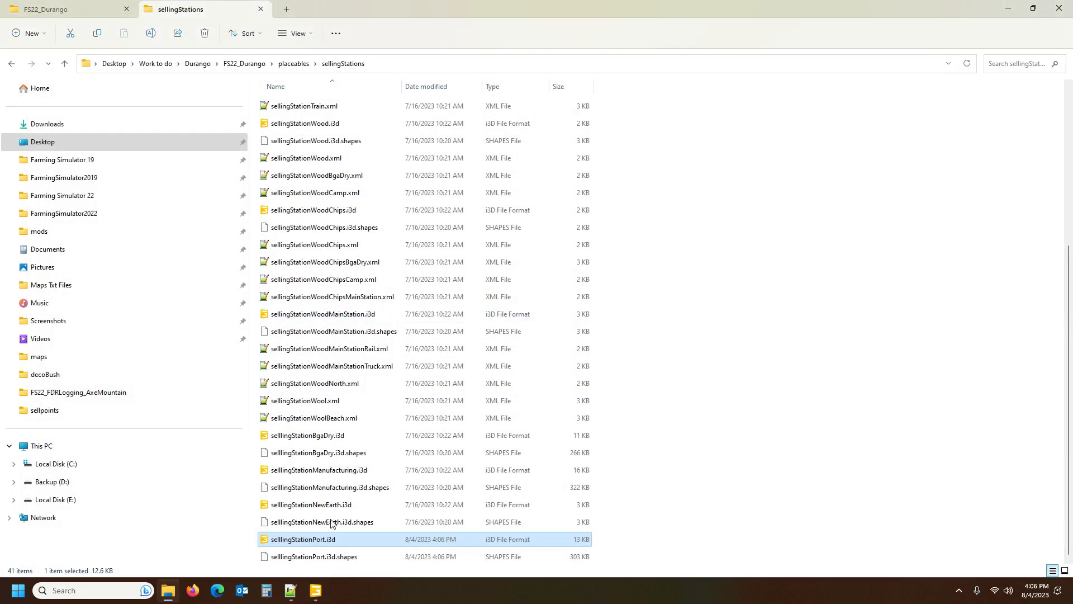
Step: Open selllingStationPort.i3d in Notepad++ and read its texture and shader file paths, then return to the file browser
right_click(298, 540)
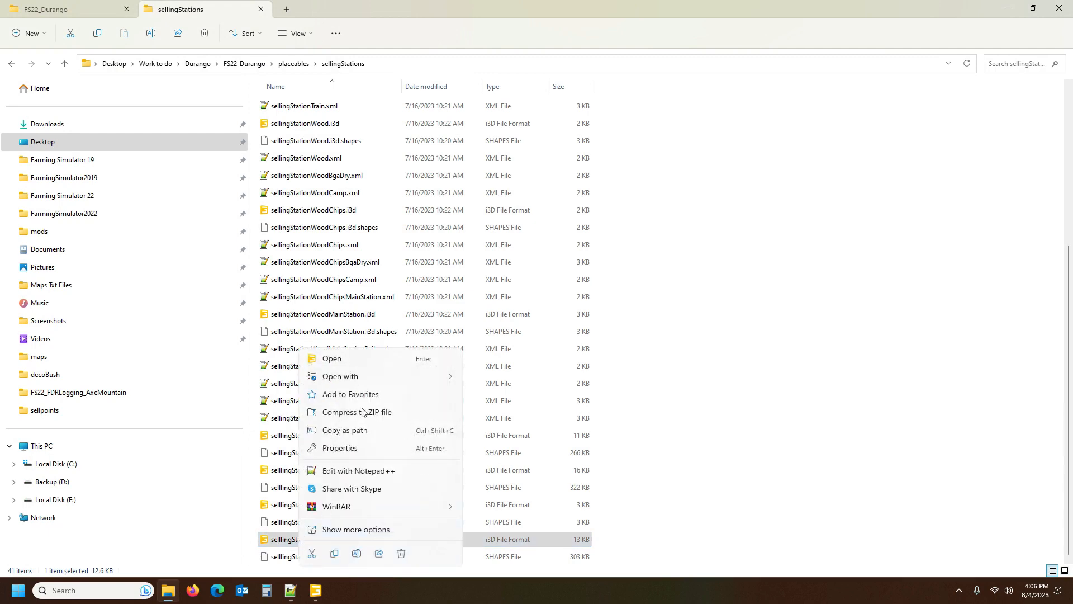
left_click(354, 470)
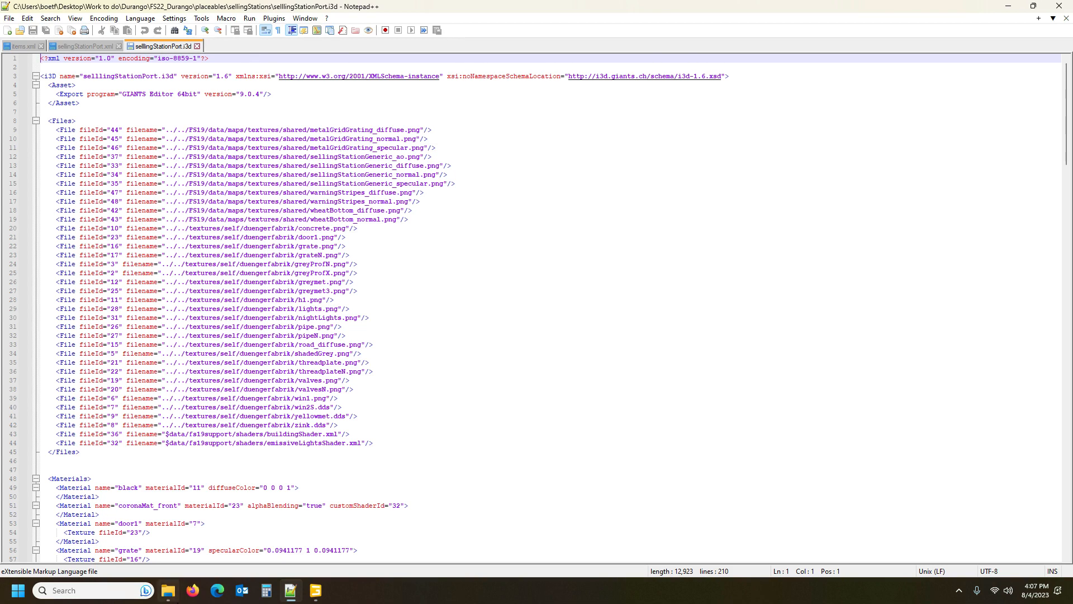
left_click(168, 594)
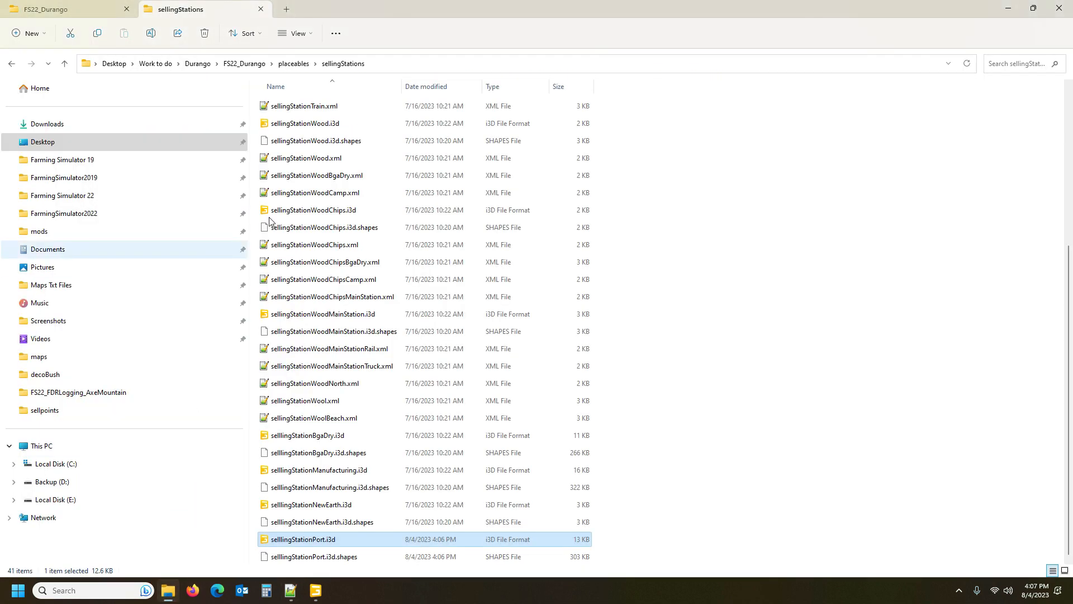
Step: Look over the folders of the FS22_Durango copy in mods, including its data folder
left_click(73, 9)
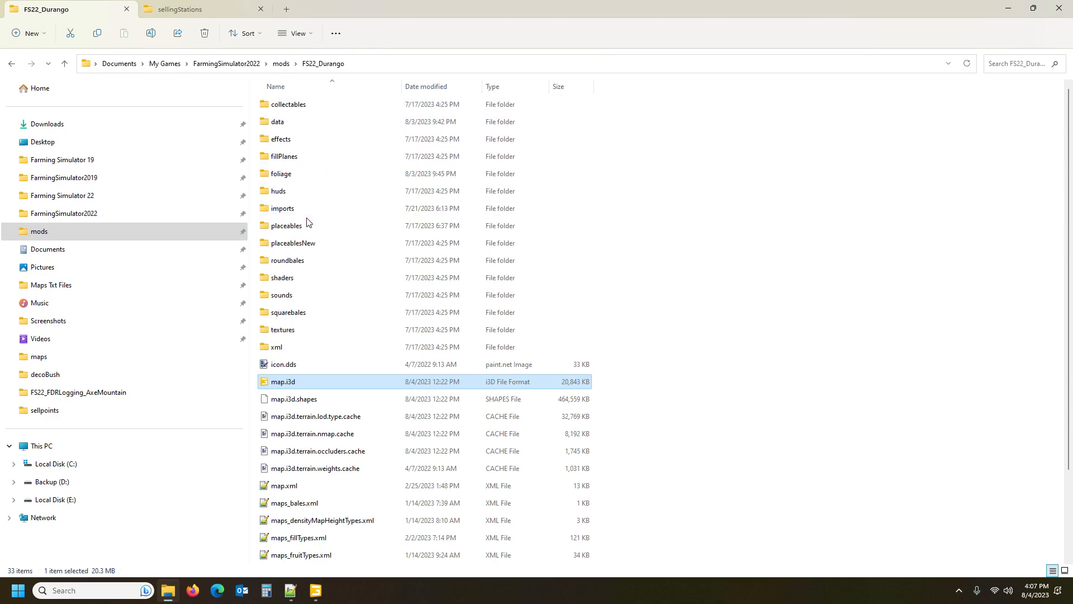
double_click(319, 122)
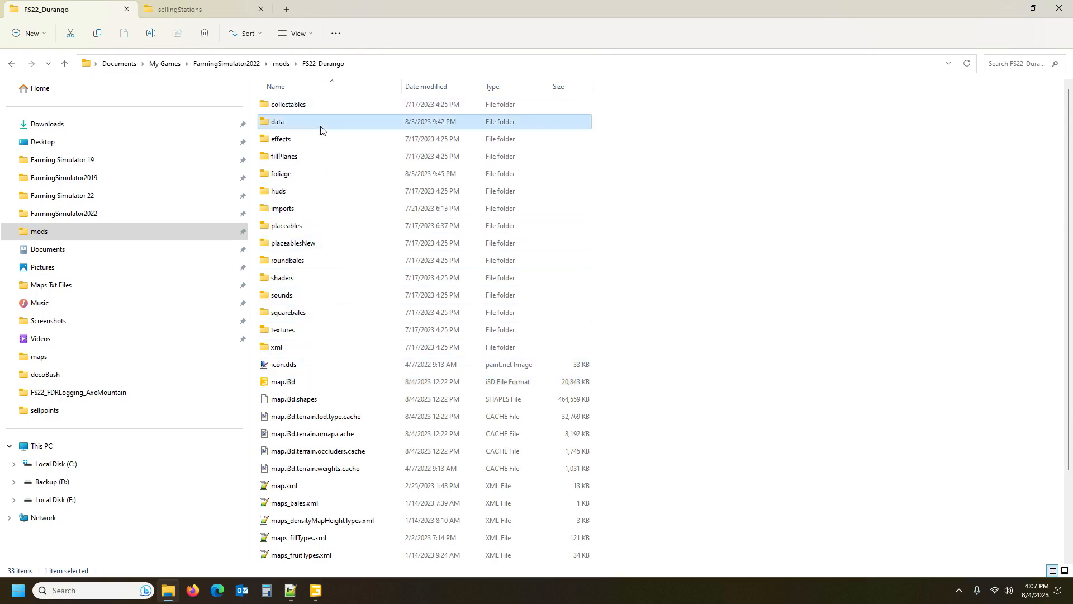
left_click(323, 63)
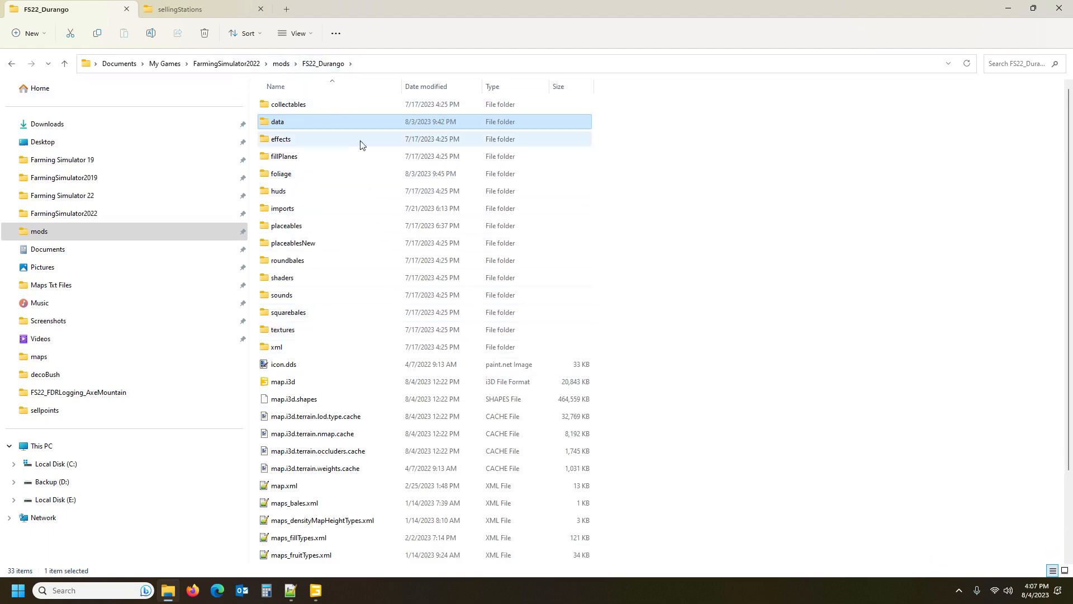
mouse_move(169, 596)
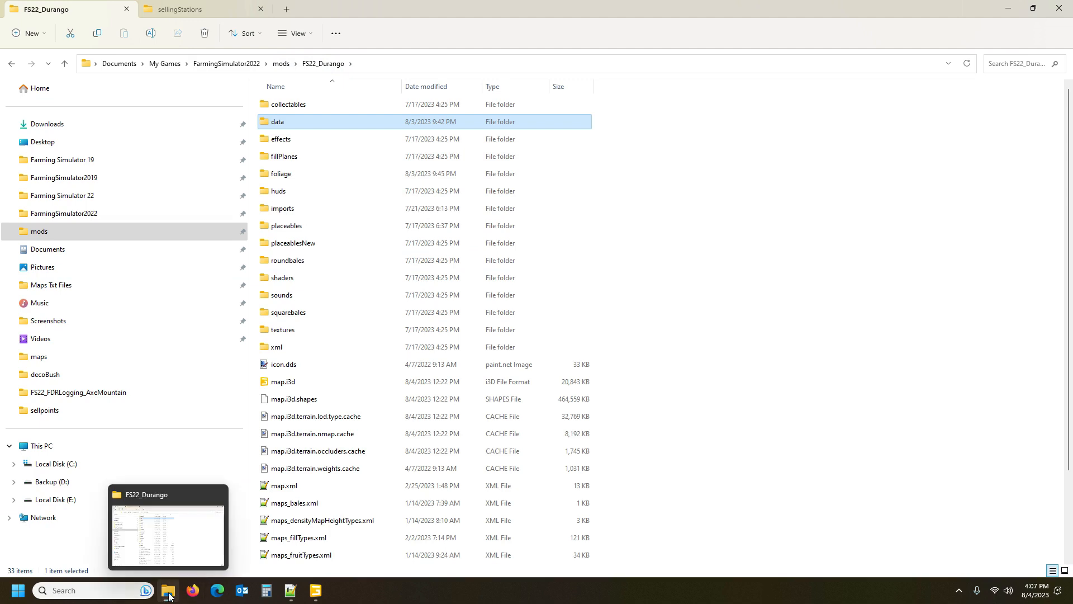
Step: Inspect the FS19 > data folder in the Work to do copy of FS22_Durango, including its properties and subfolders
left_click(203, 15)
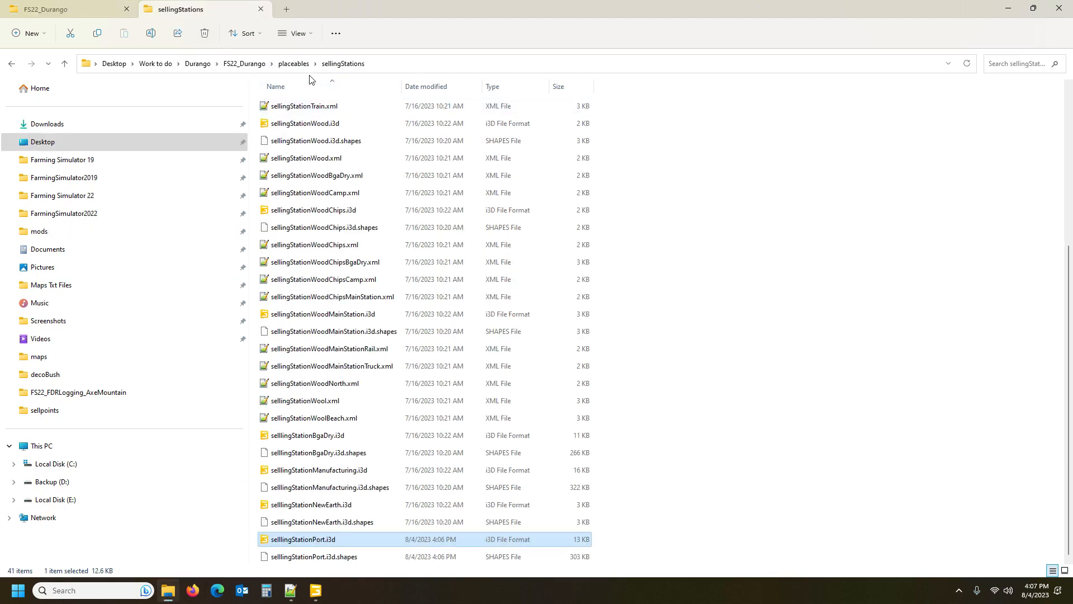
left_click(244, 64)
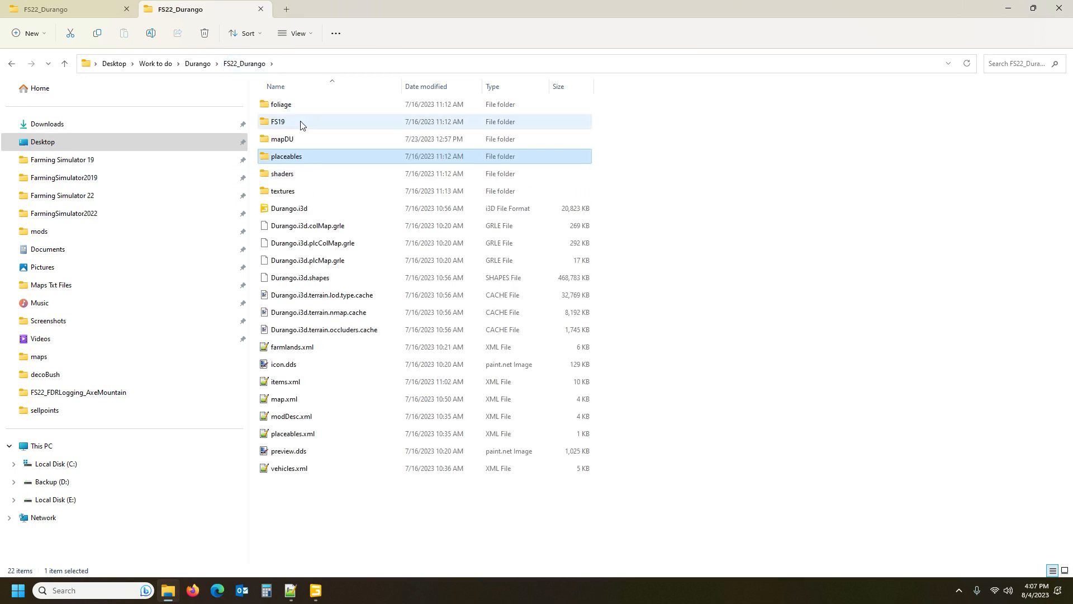
double_click(300, 122)
double_click(309, 105)
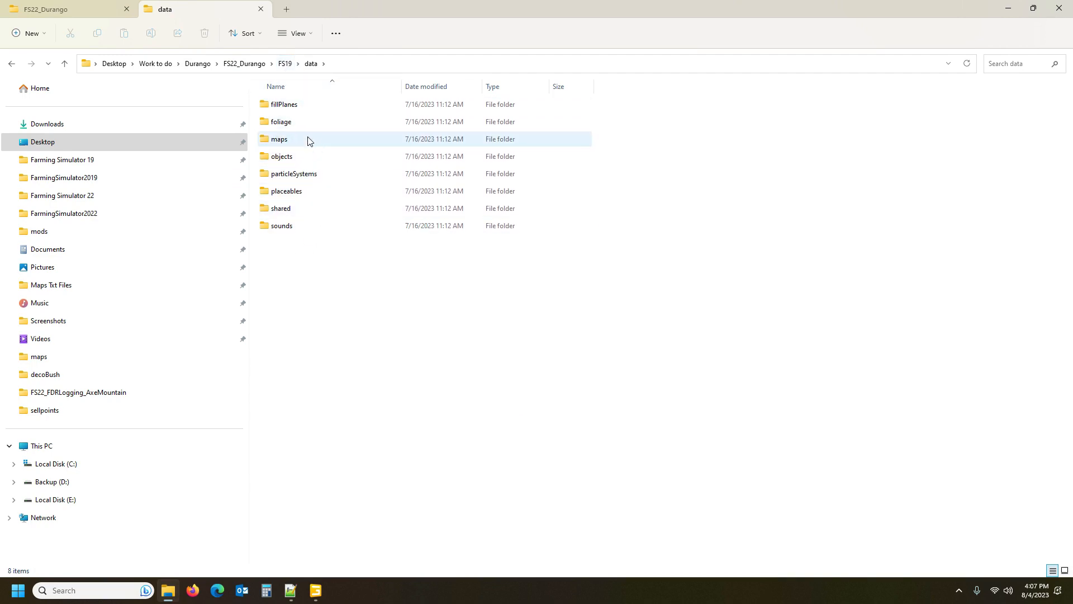
left_click(285, 64)
right_click(292, 110)
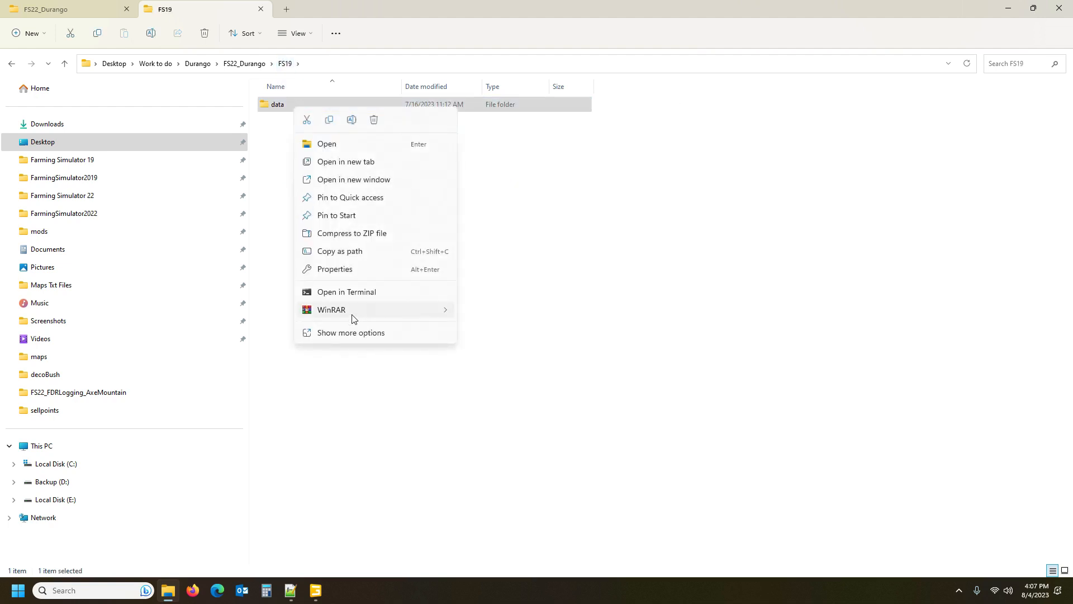
left_click(336, 269)
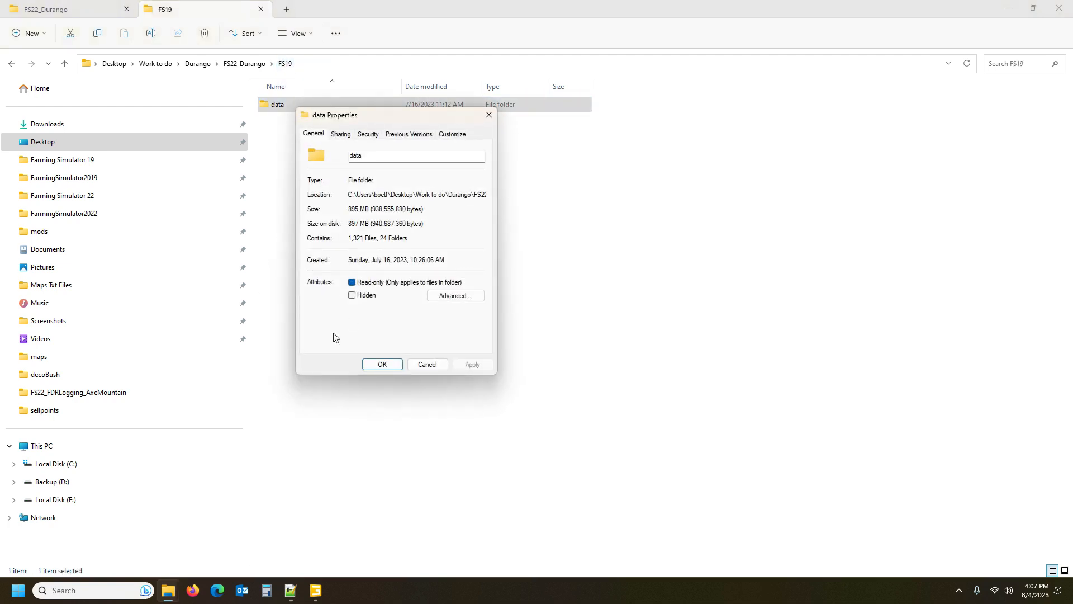
left_click(432, 366)
double_click(293, 111)
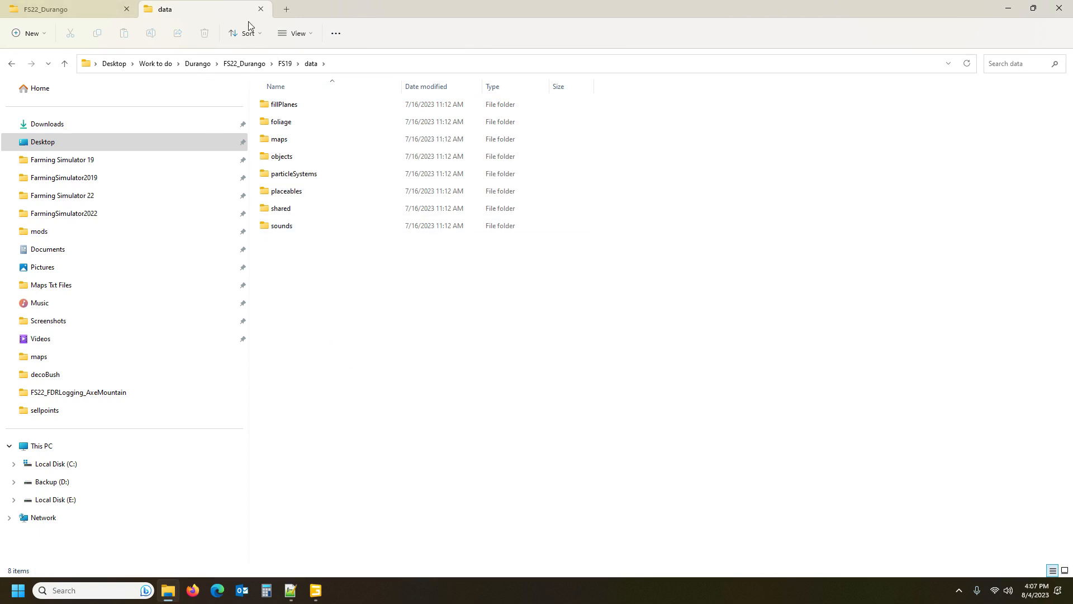
Step: Open selllingStationPort.i3d from placeables > sellingStations in GIANTS Editor 9.0.4 and bring the whole port building into view
left_click(240, 64)
double_click(298, 157)
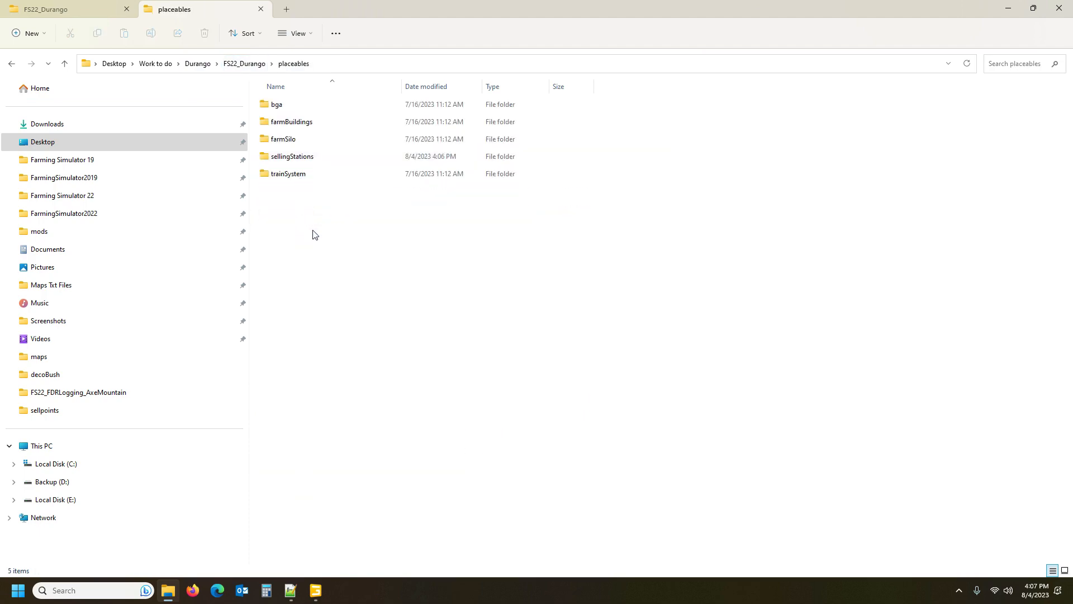
double_click(307, 158)
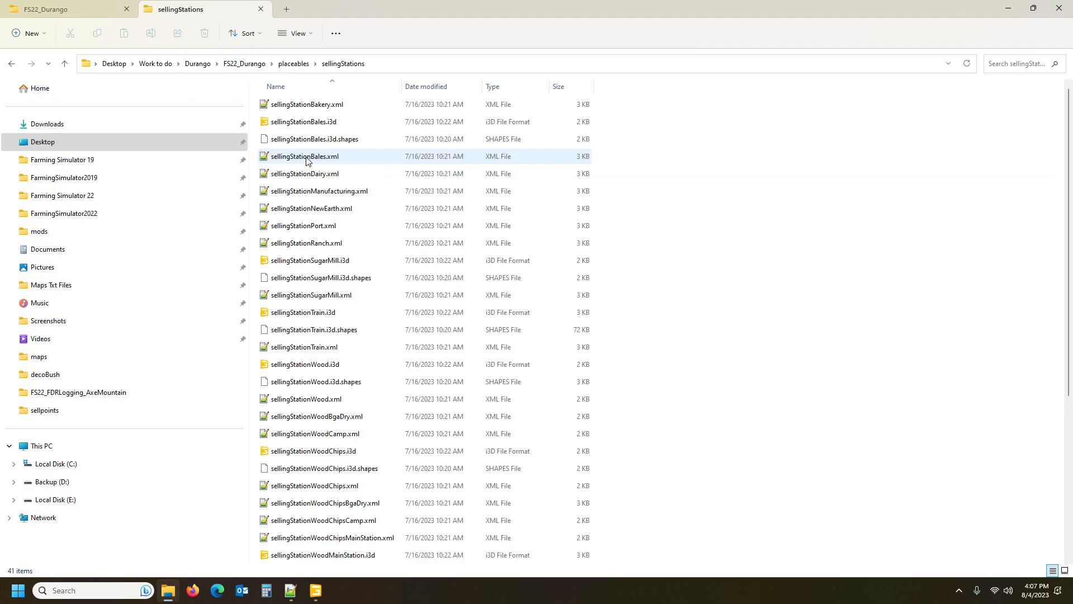
scroll(324, 358, "down", 5)
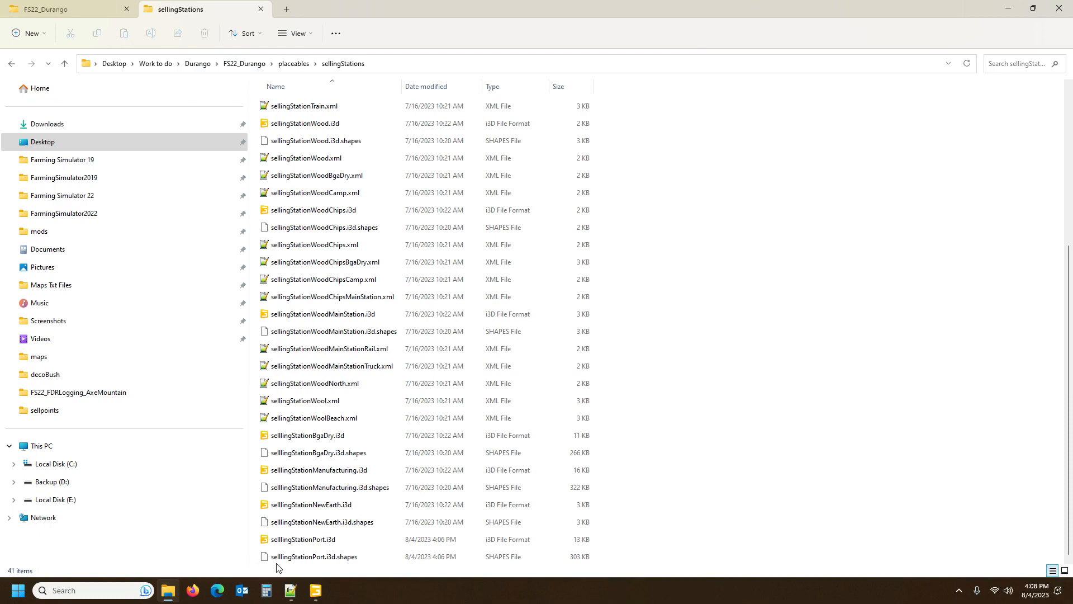
double_click(283, 540)
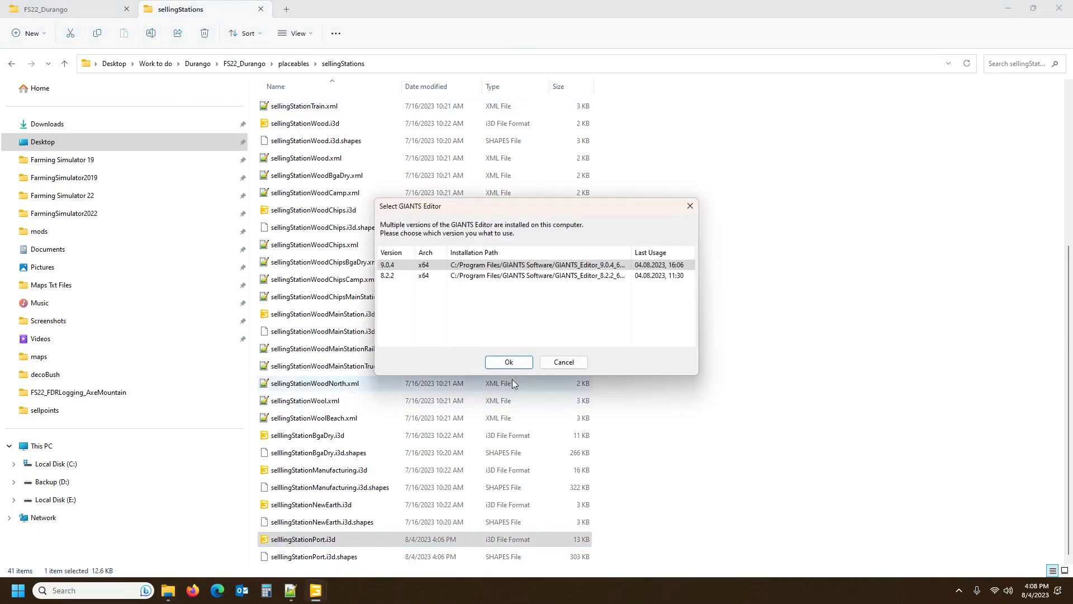
left_click(511, 364)
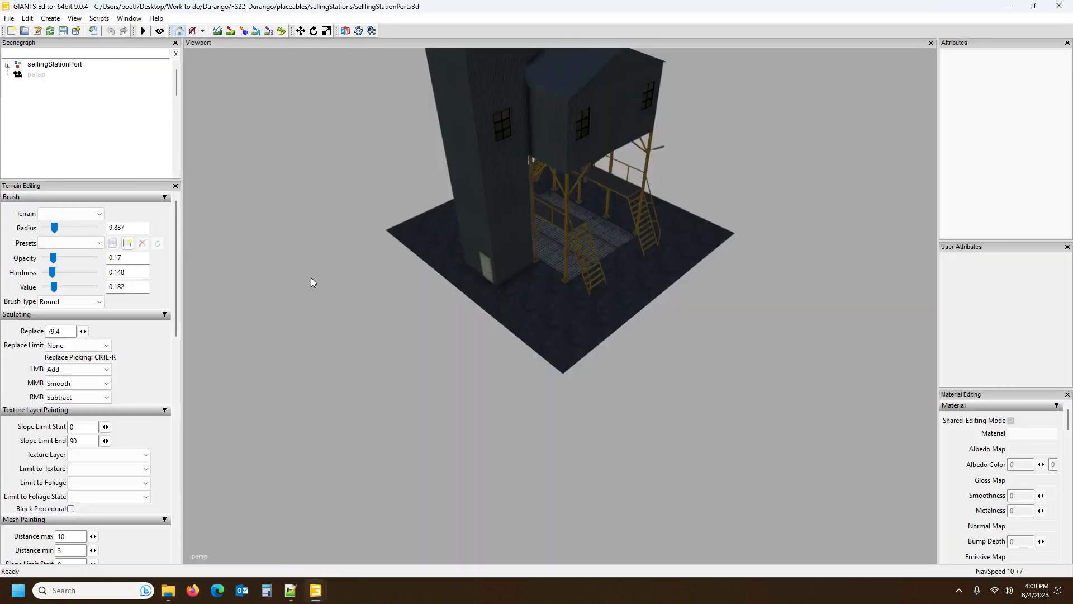
left_click_drag(519, 264, 521, 240, "alt")
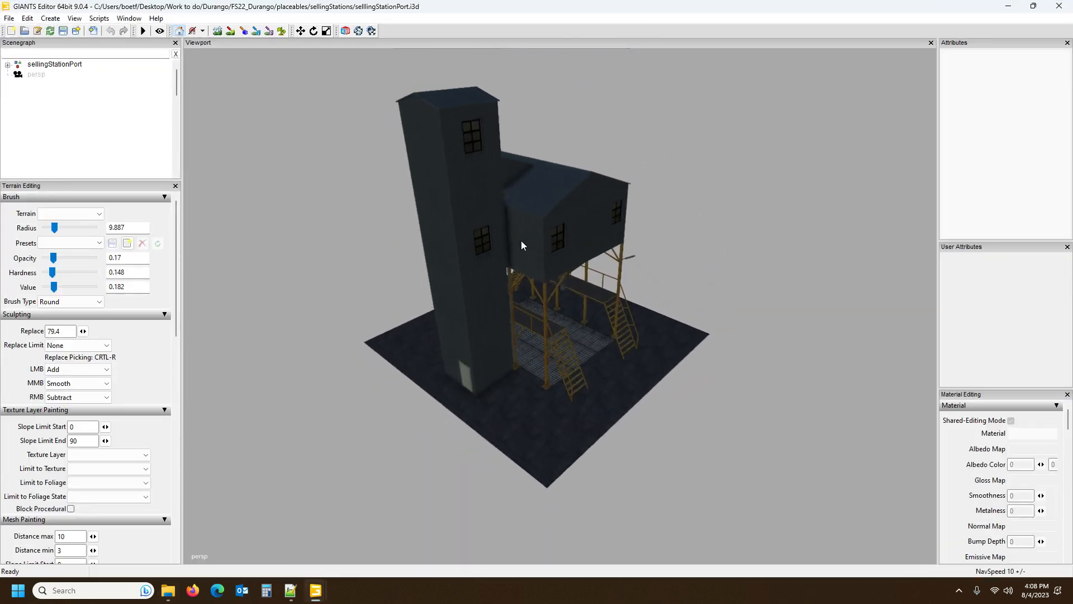
Step: Export the sellingStationPort group with its files as sellingStationPort into mods > FS22_Durango > imports, declining the parent directory structure
left_click(51, 66)
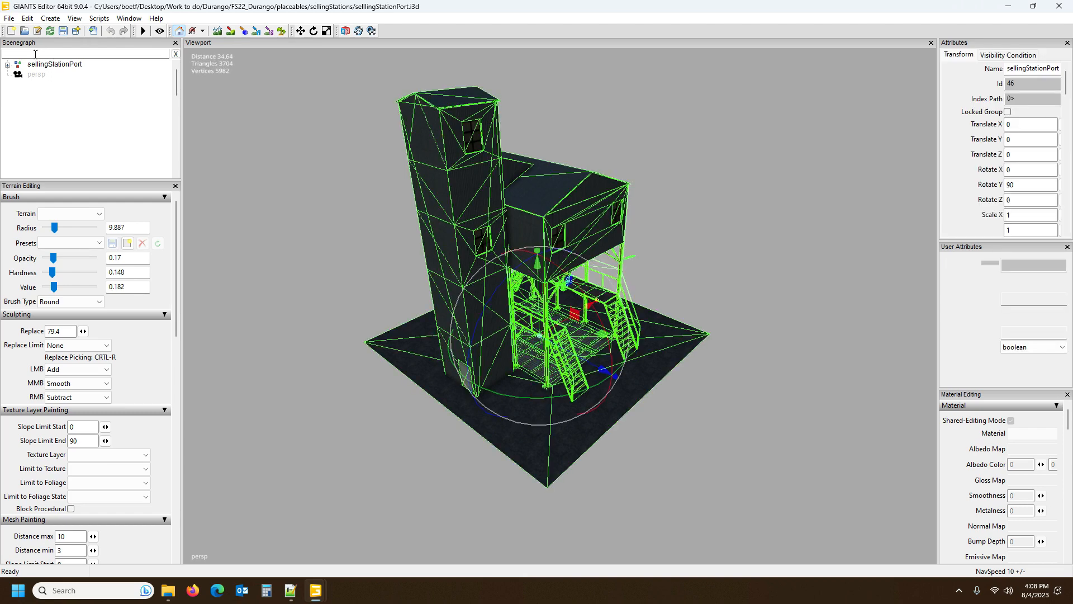
left_click(9, 18)
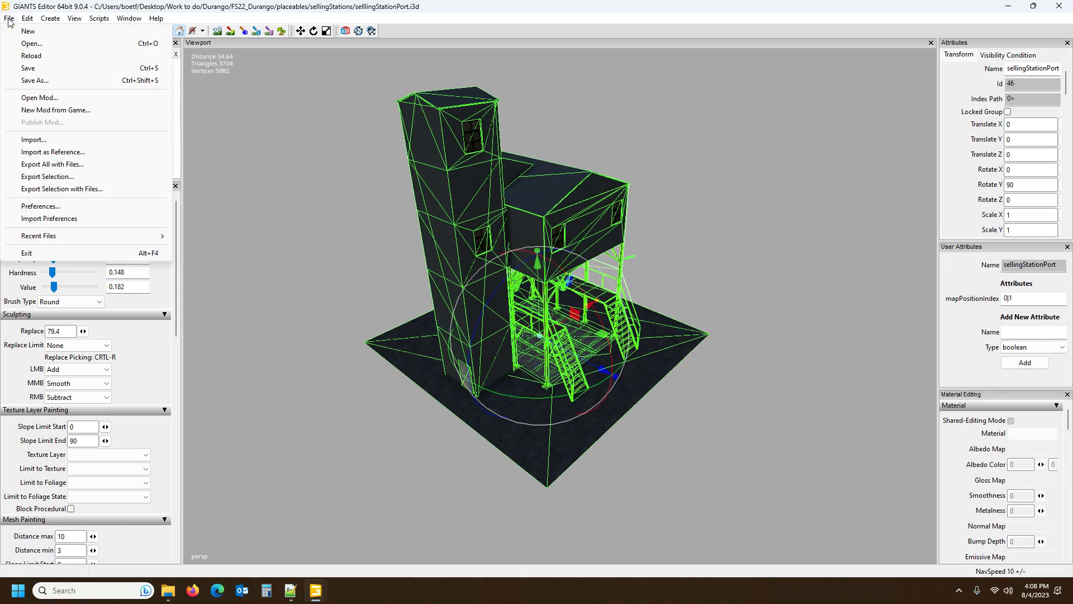
left_click(62, 189)
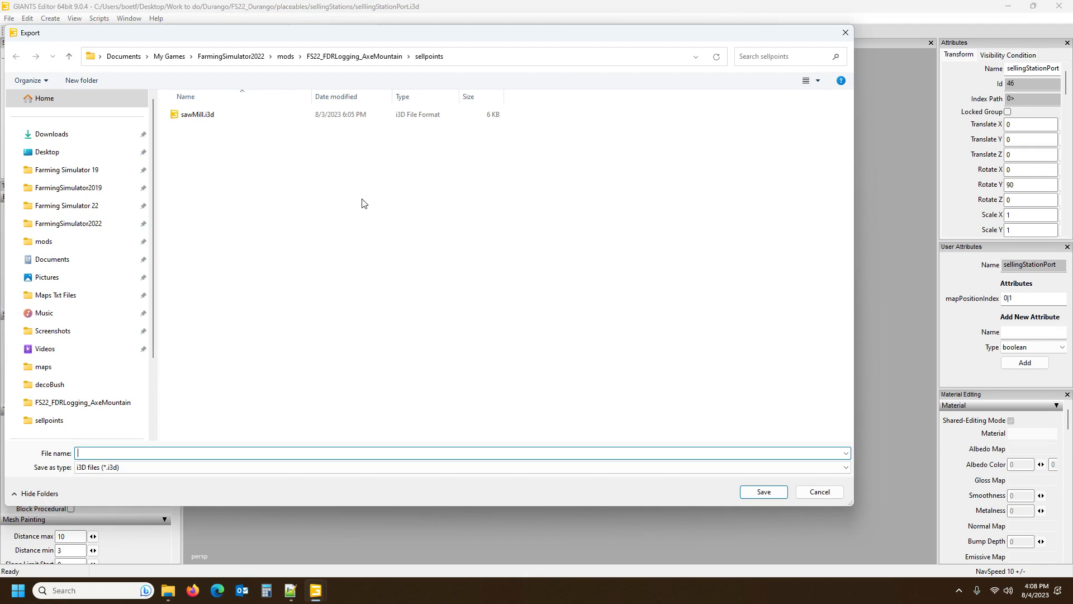
left_click(287, 56)
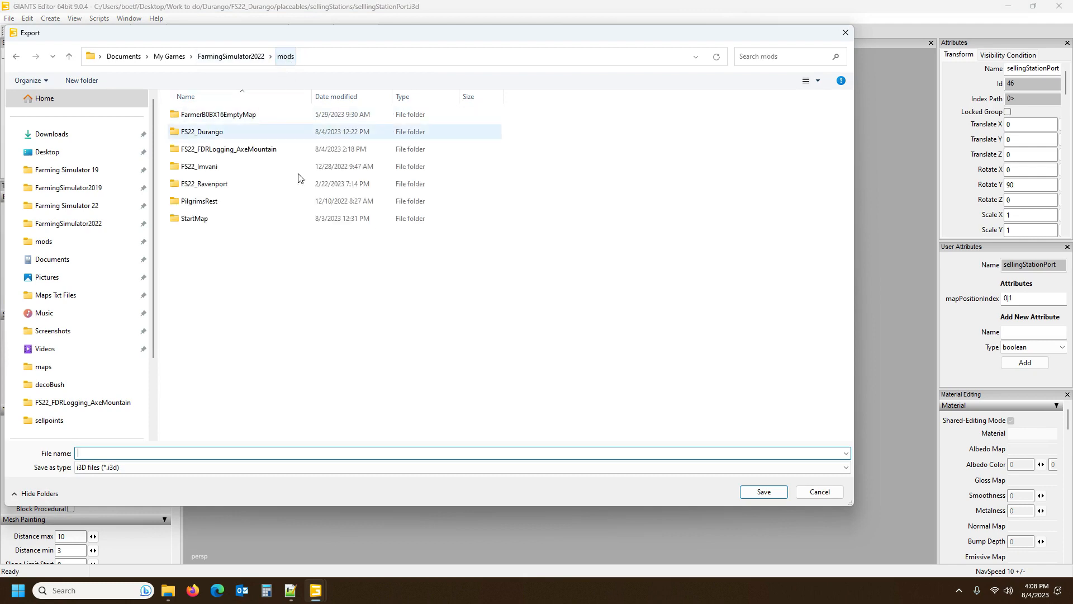
double_click(199, 133)
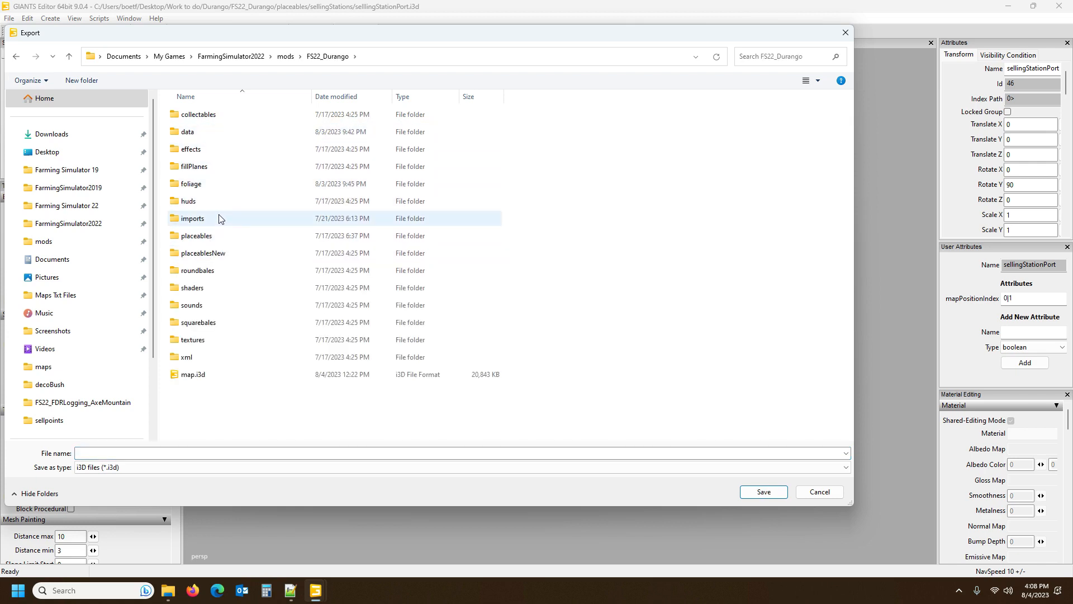
double_click(218, 219)
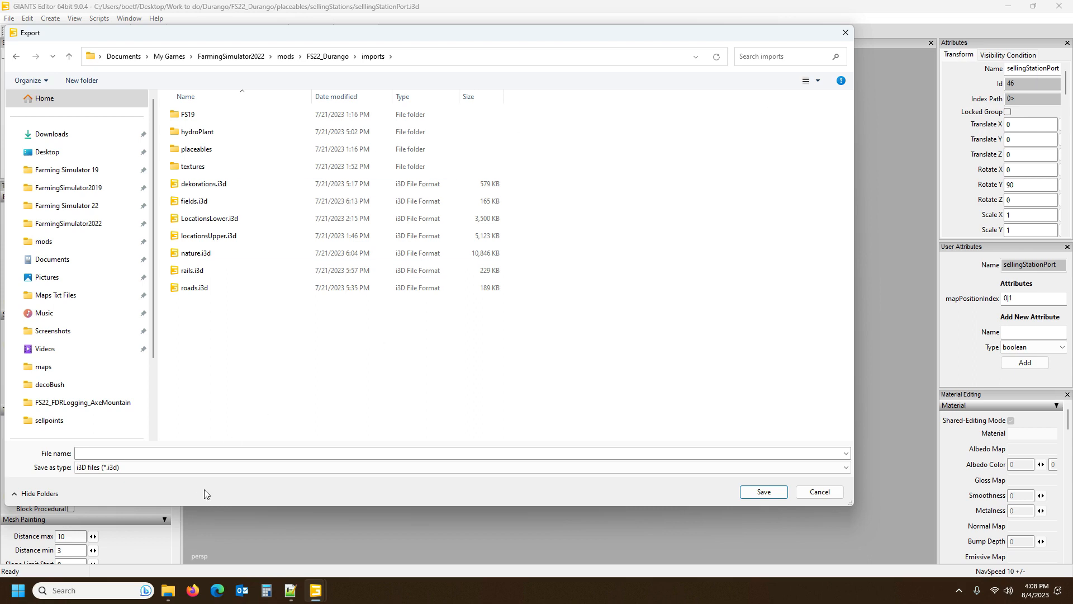
left_click(218, 454)
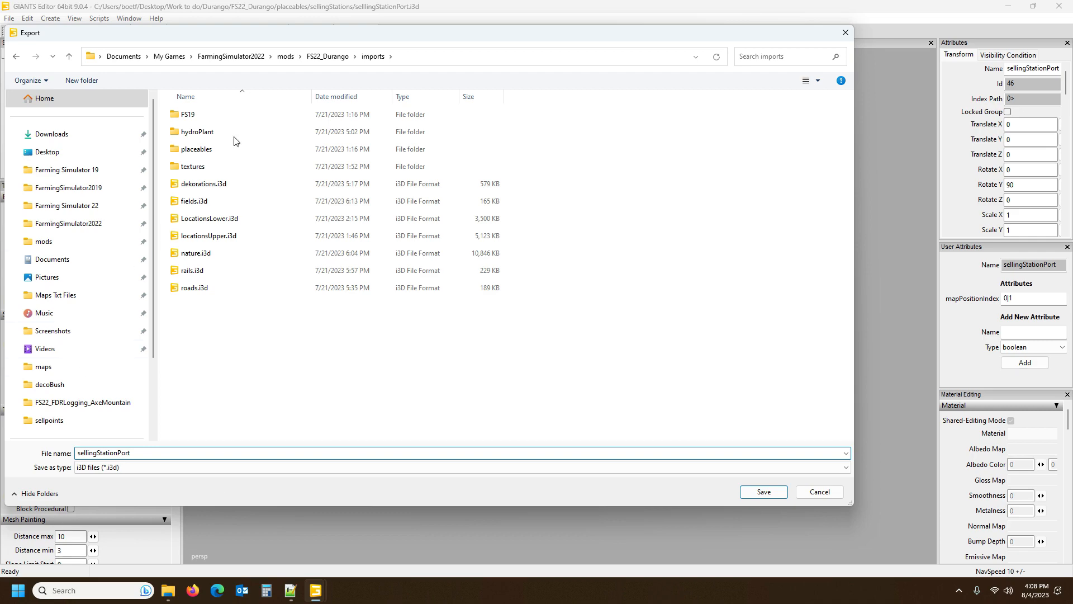
left_click(763, 492)
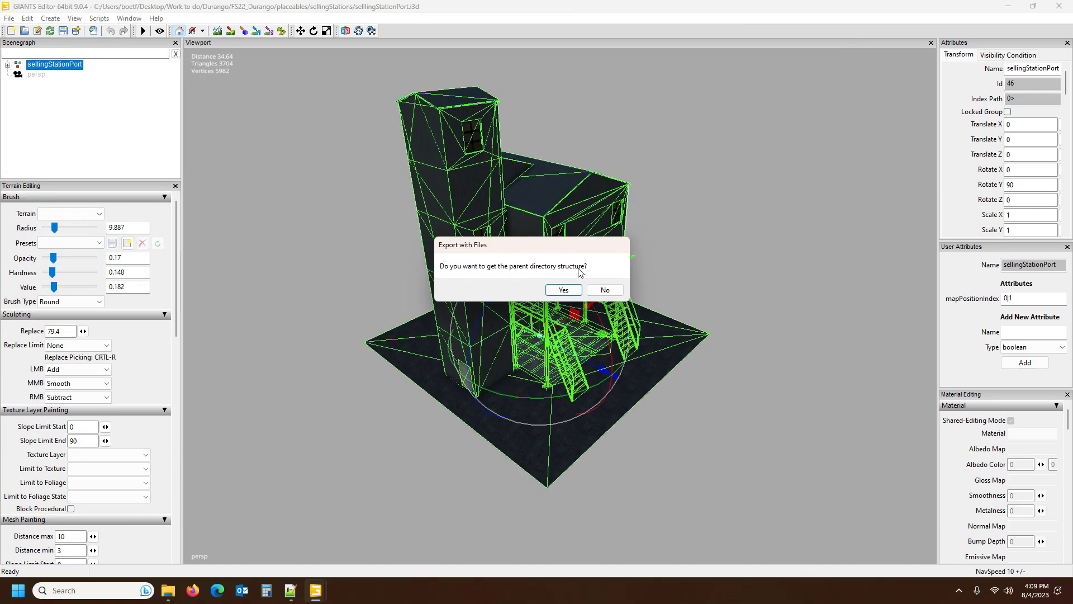
left_click(605, 290)
left_click(606, 289)
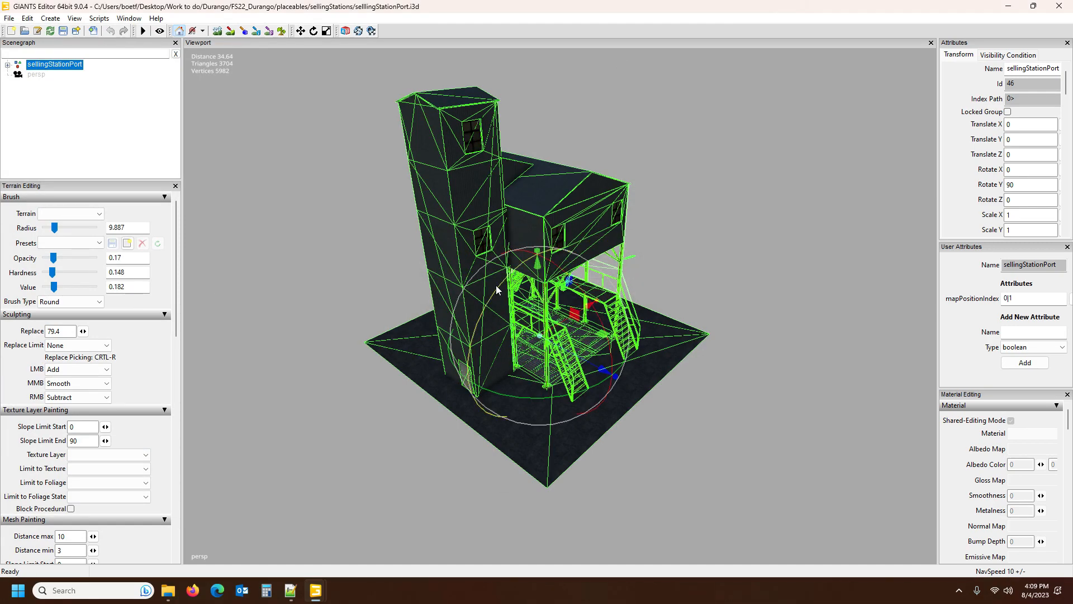
Step: Close the port station's GIANTS Editor window without saving and show the mods copy of the FS22_Durango folder
left_click(1061, 8)
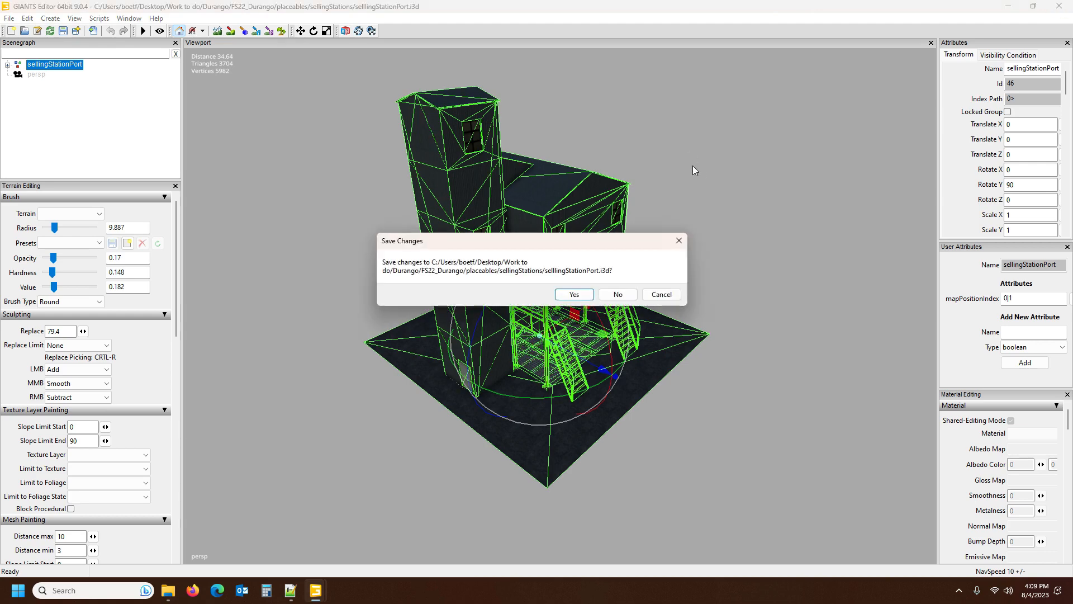
left_click(618, 295)
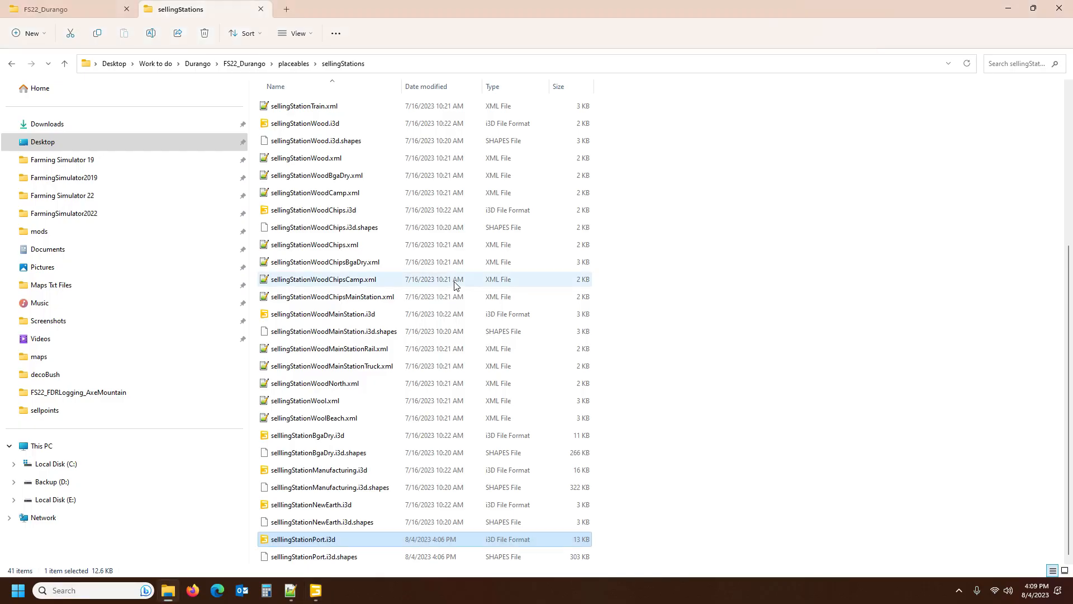
left_click(68, 11)
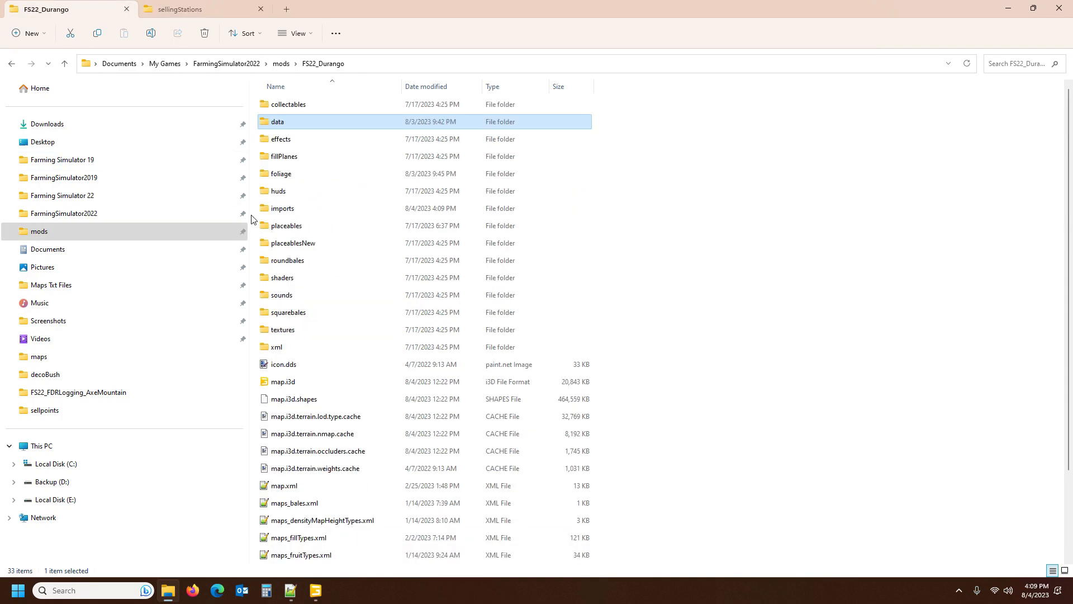
Step: Switch to the map.i3d GIANTS Editor window, import sellingStationPort.i3d from the imports folder, and enlarge the Scenegraph list
left_click(316, 590)
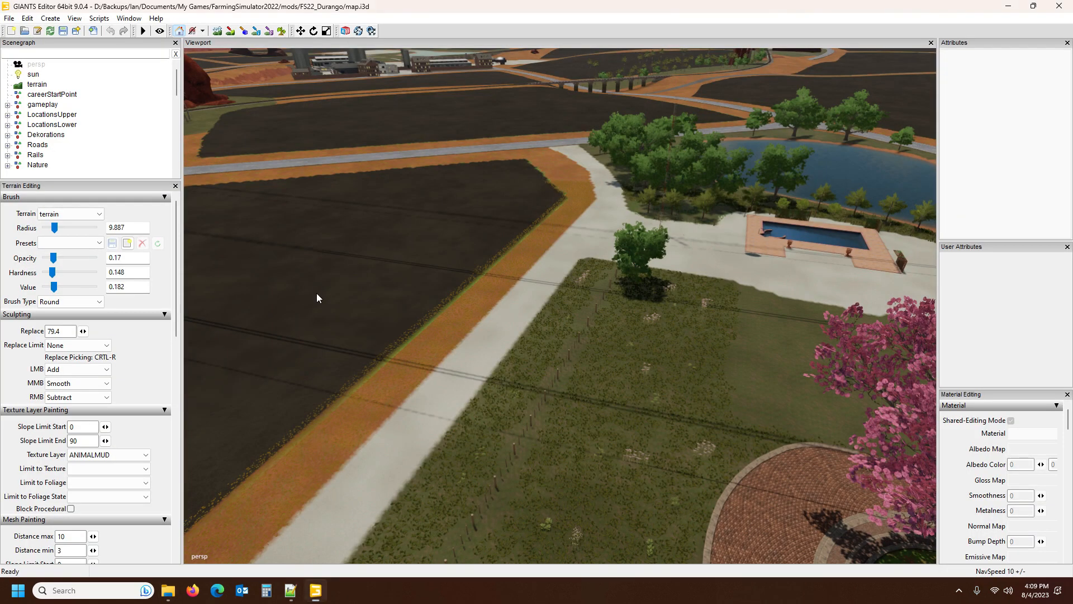
left_click(9, 18)
left_click(58, 141)
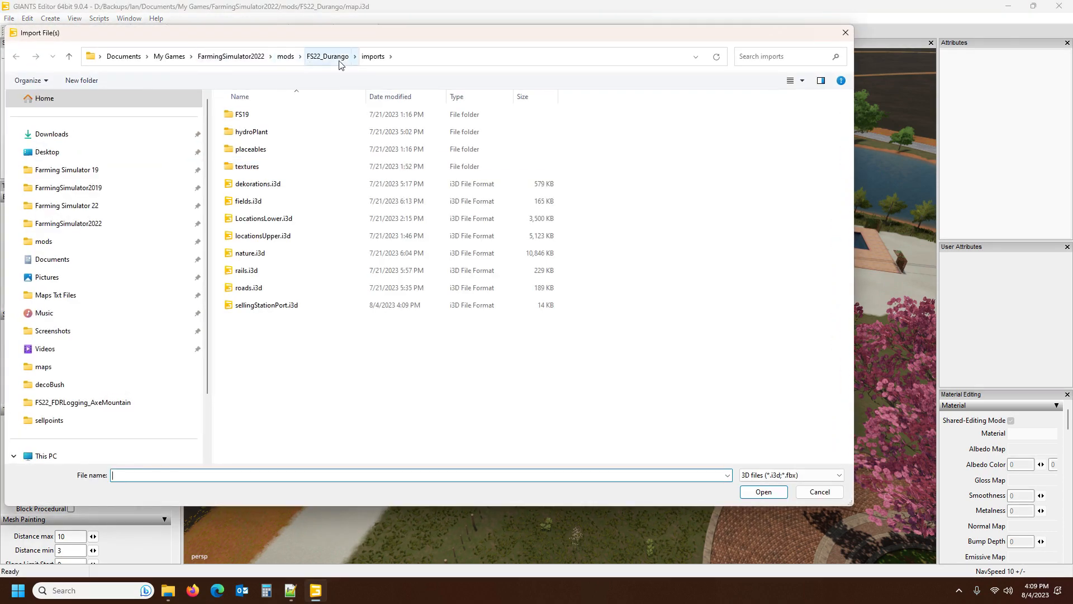
double_click(267, 305)
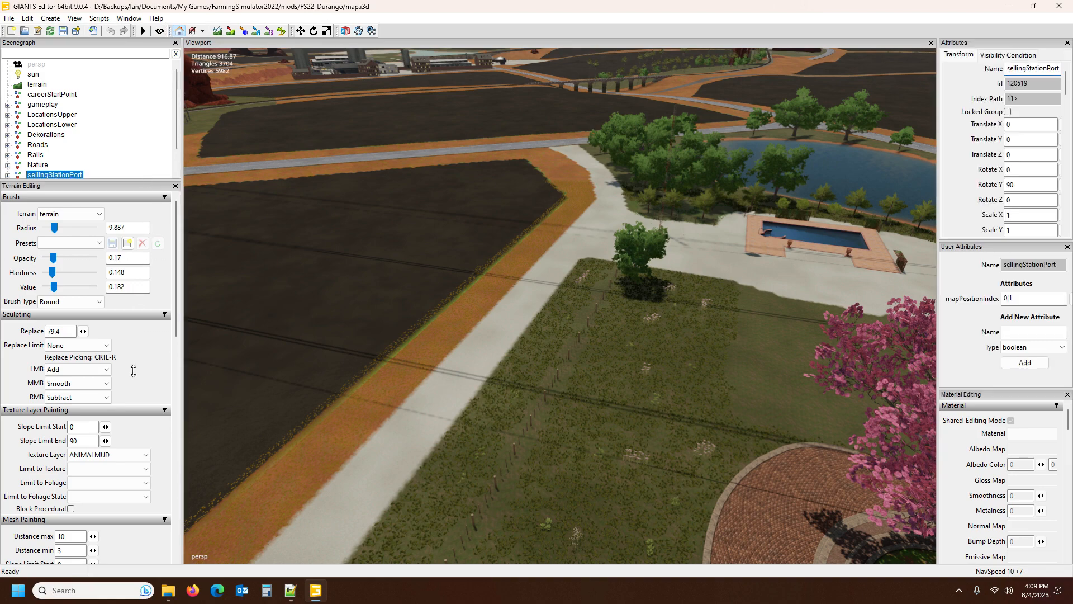
left_click_drag(135, 444, 135, 446)
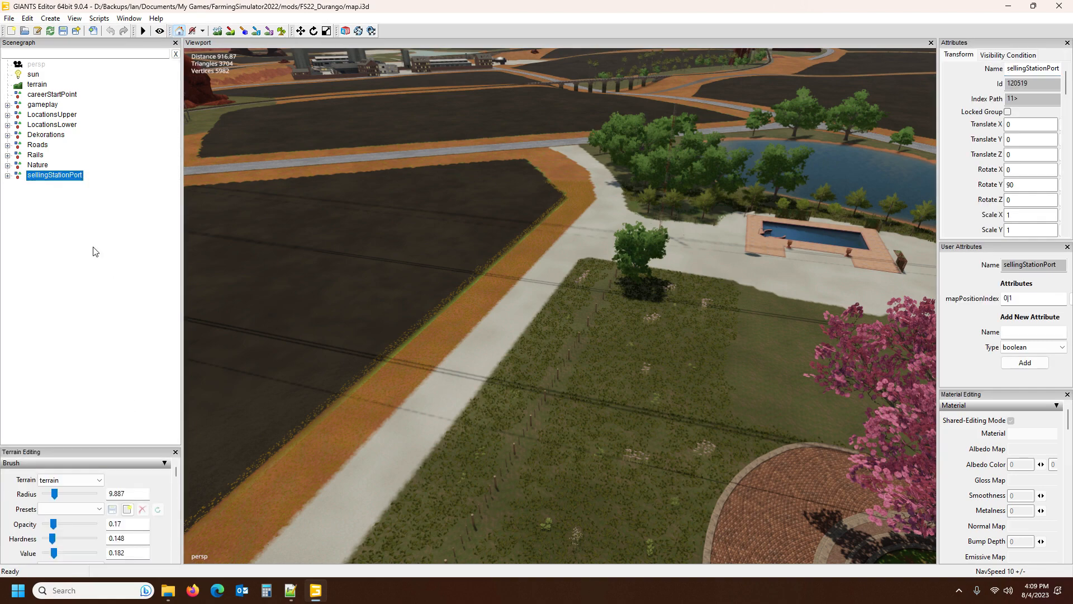
Step: Create a transform group named sellpoints at the scene root and move the sellingStationPort group into it
right_click(64, 224)
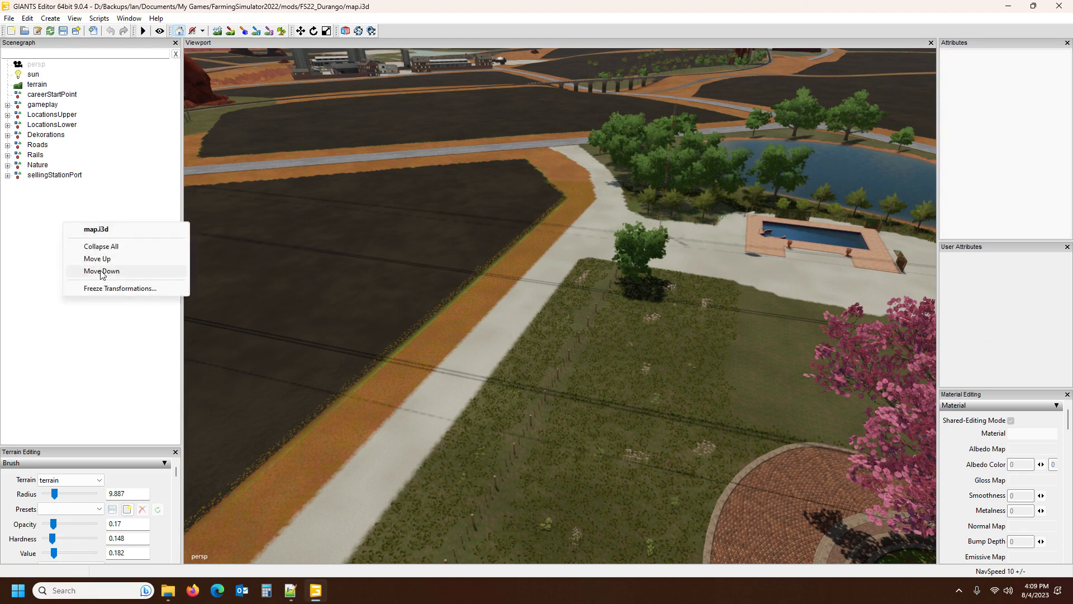
left_click(51, 18)
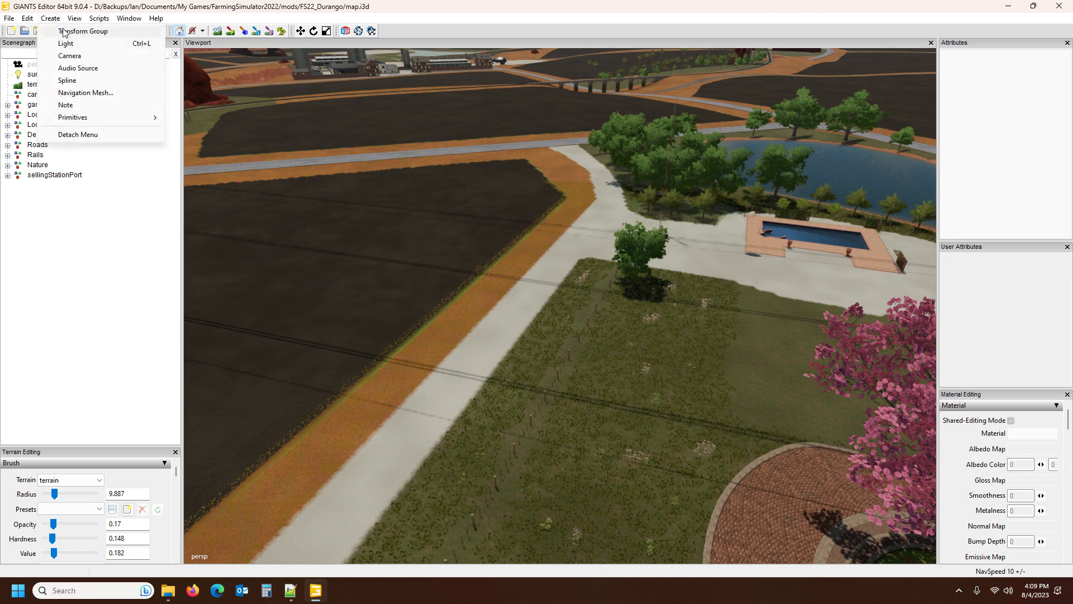
left_click(67, 31)
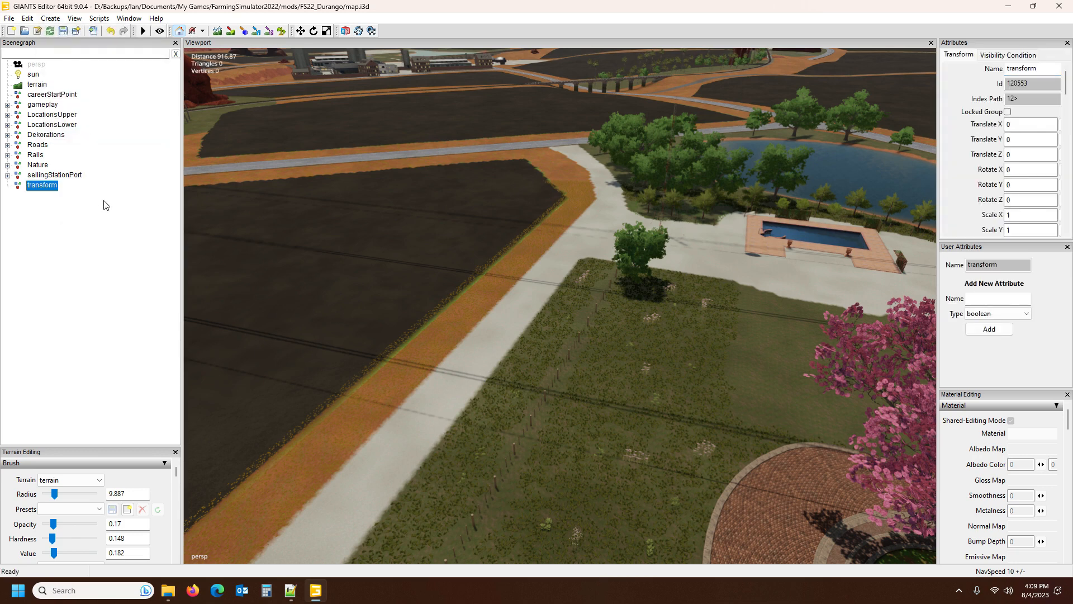
key("e")
double_click(1049, 67)
type("sellingStationPort")
key("Return")
left_click(47, 175)
left_click_drag(48, 176, 50, 186)
left_click(7, 176)
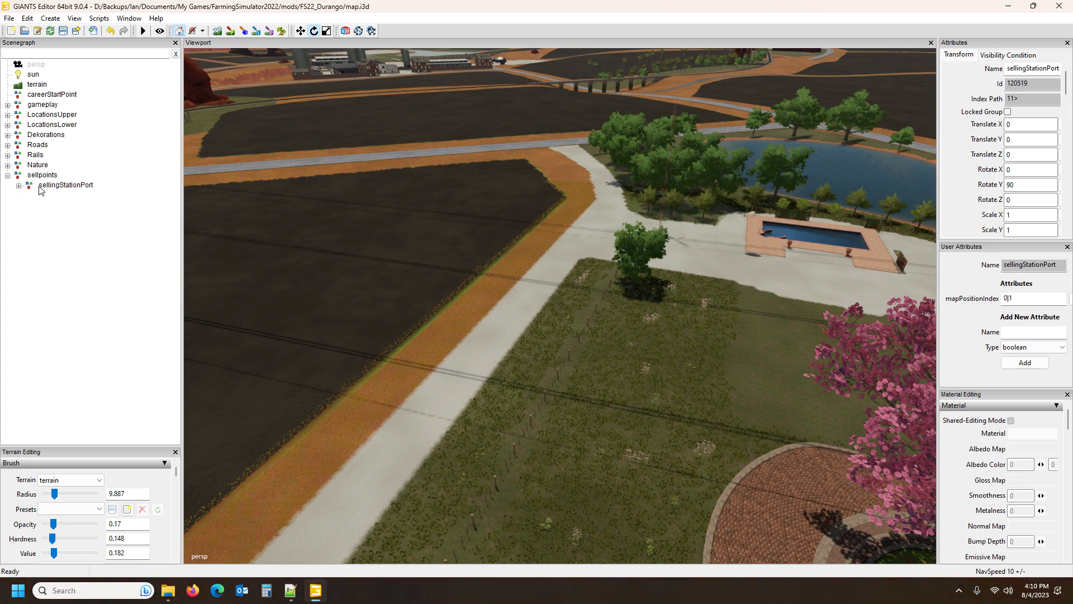
Step: Set the sellingStationPort group's translation to -970.118, 20, 1731.828, using the port station's position from items.xml in Notepad++
left_click(57, 186)
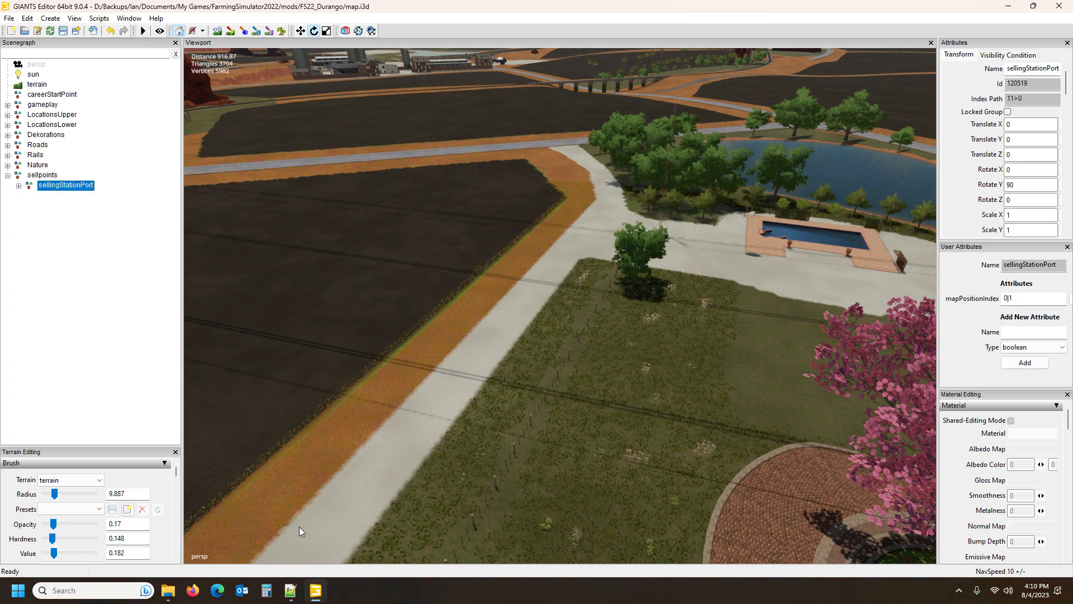
left_click(290, 591)
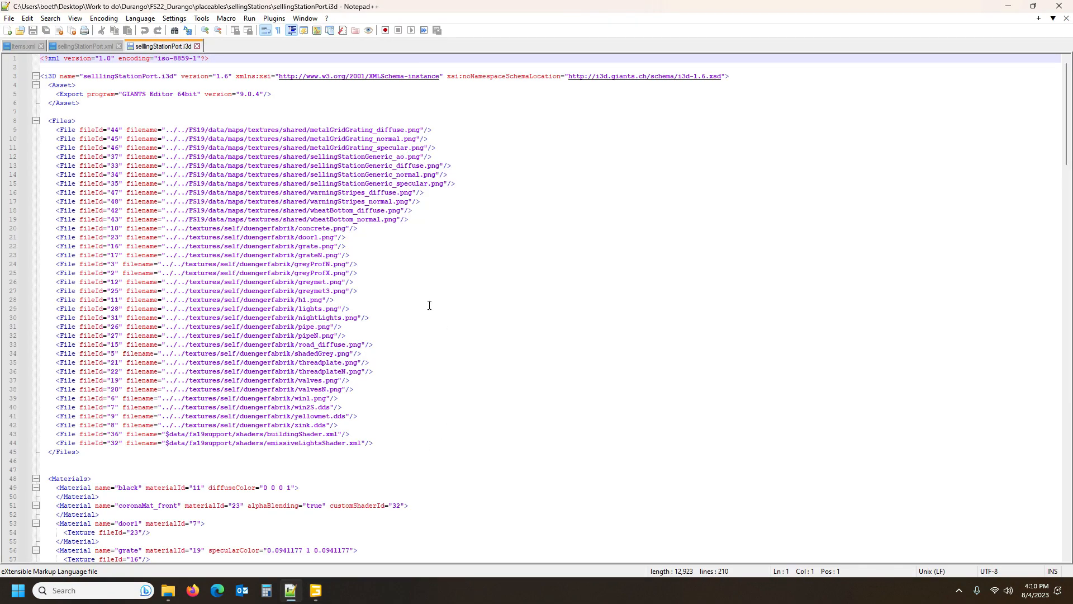
left_click(25, 46)
left_click_drag(679, 173, 767, 175)
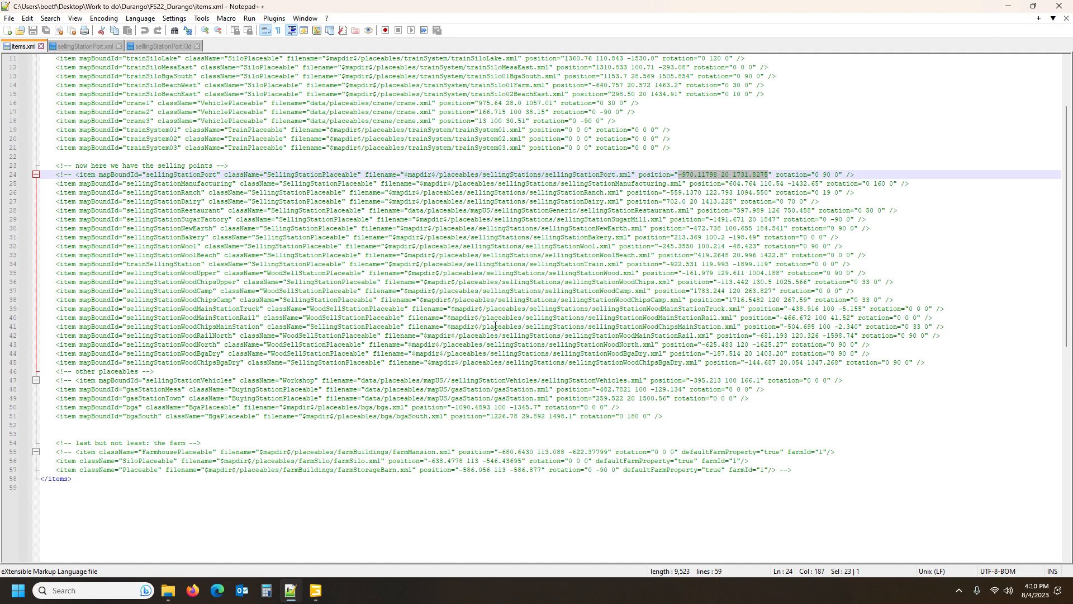
left_click(315, 590)
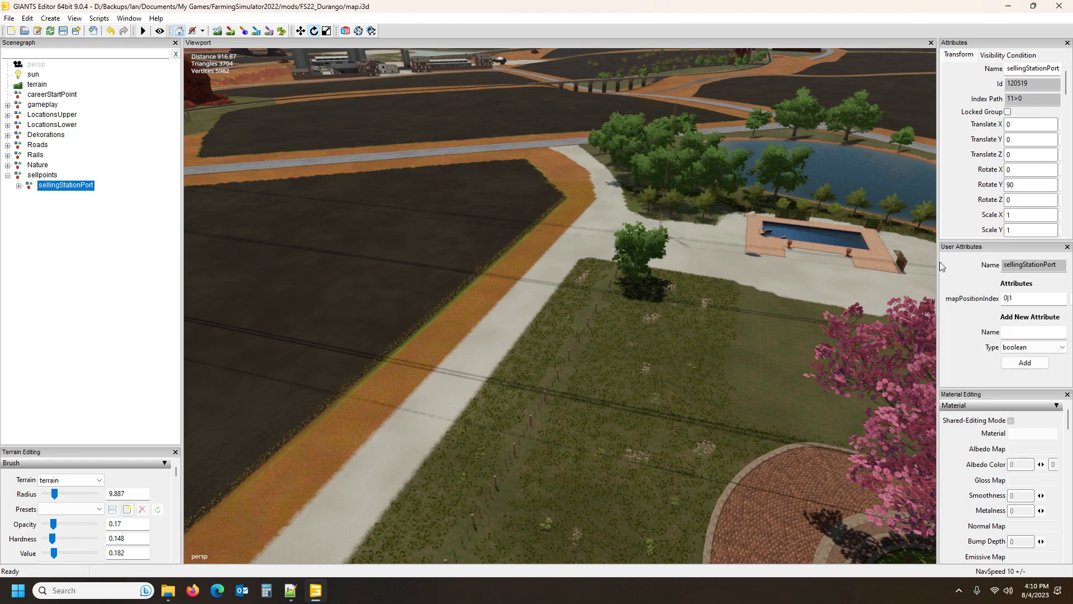
left_click_drag(937, 264, 910, 251)
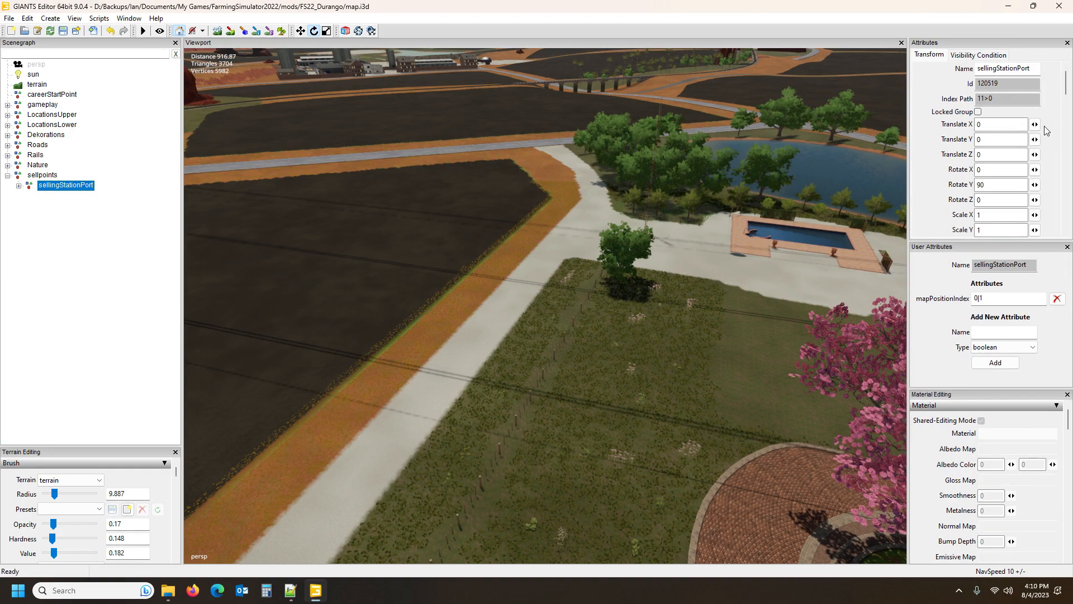
left_click(998, 125)
type("-970.118")
Step: Frame the sellingStationPort building and inspect its placement beside the warehouses and railway tracks from several angles and distances
key("f")
left_click_drag(508, 285, 564, 241, "alt")
scroll(565, 231, "up", 3)
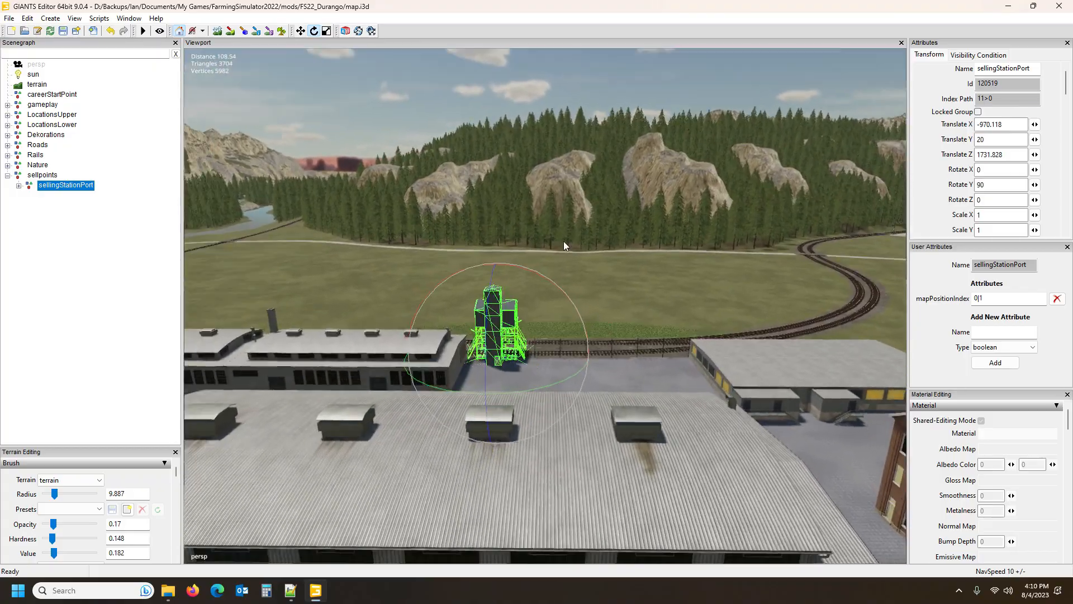
scroll(565, 243, "up", 8)
left_click_drag(582, 240, 394, 290, "alt")
scroll(394, 290, "down", 9)
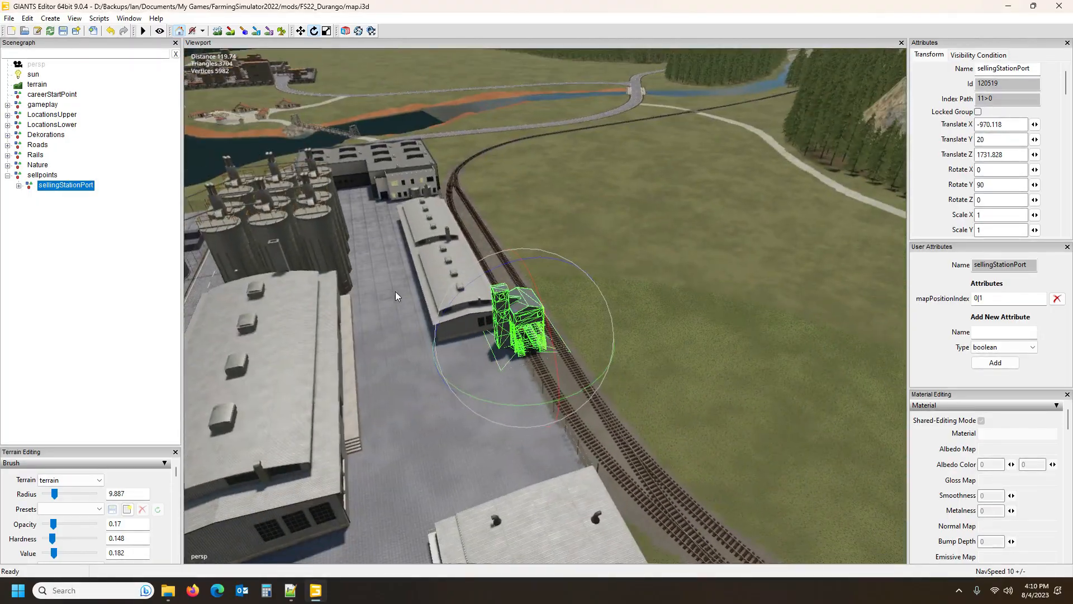
scroll(395, 291, "up", 4)
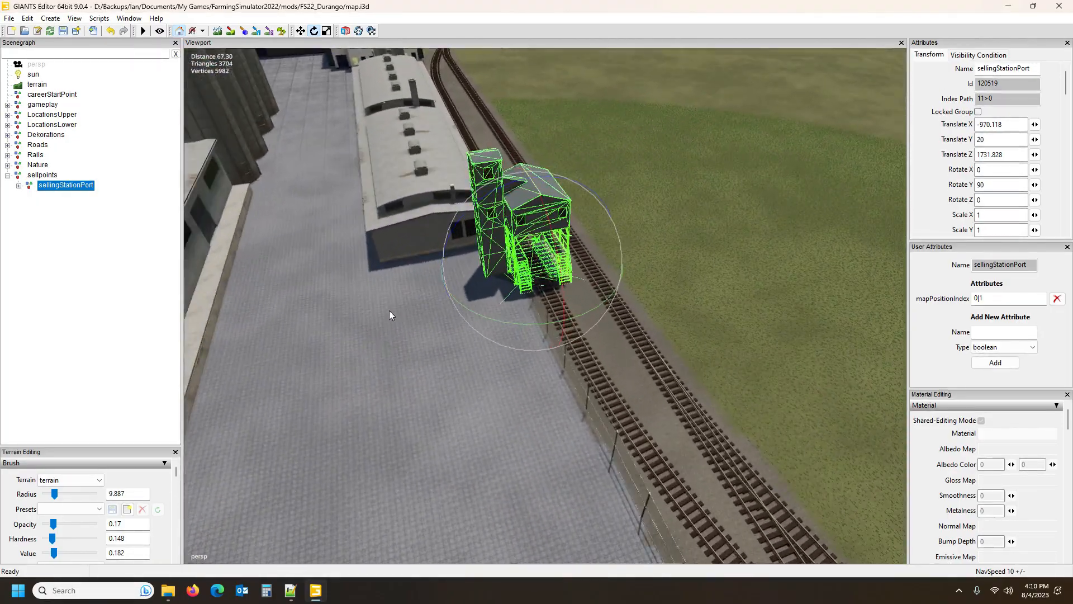
scroll(391, 311, "up", 5)
scroll(390, 291, "down", 3)
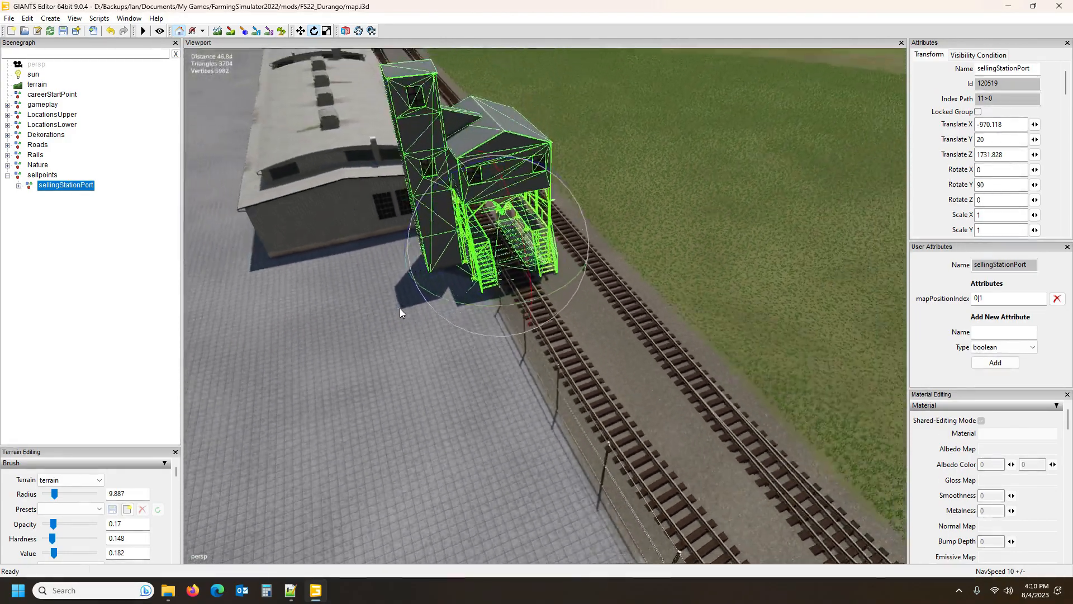
scroll(400, 309, "down", 5)
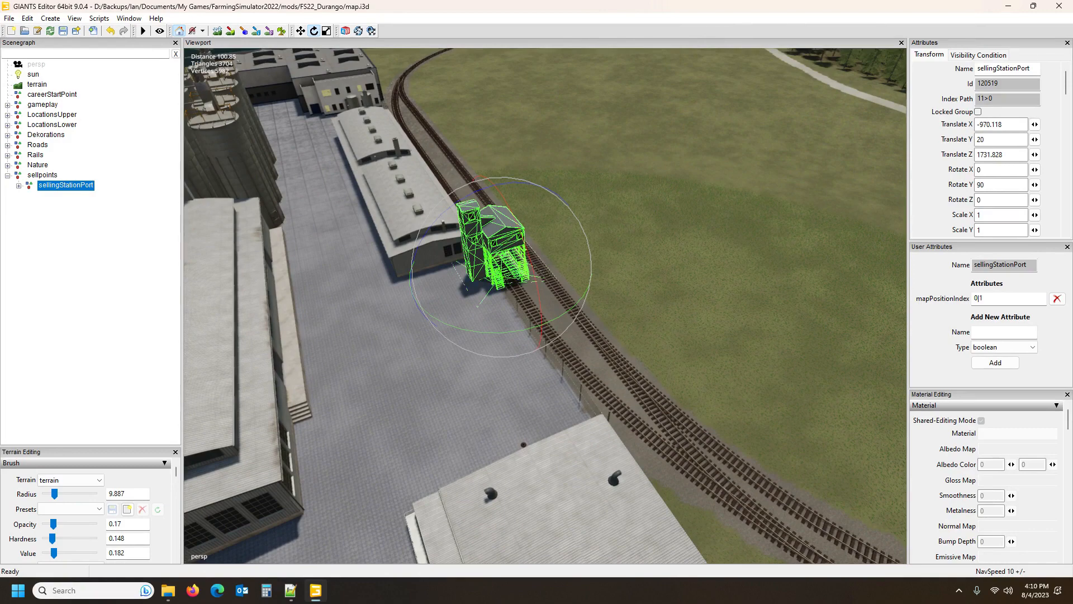
Step: Check the sellingStations folder, then close selllingStationPort.i3d in Notepad++ and review the station definition in sellingStationPort.xml
mouse_move(292, 597)
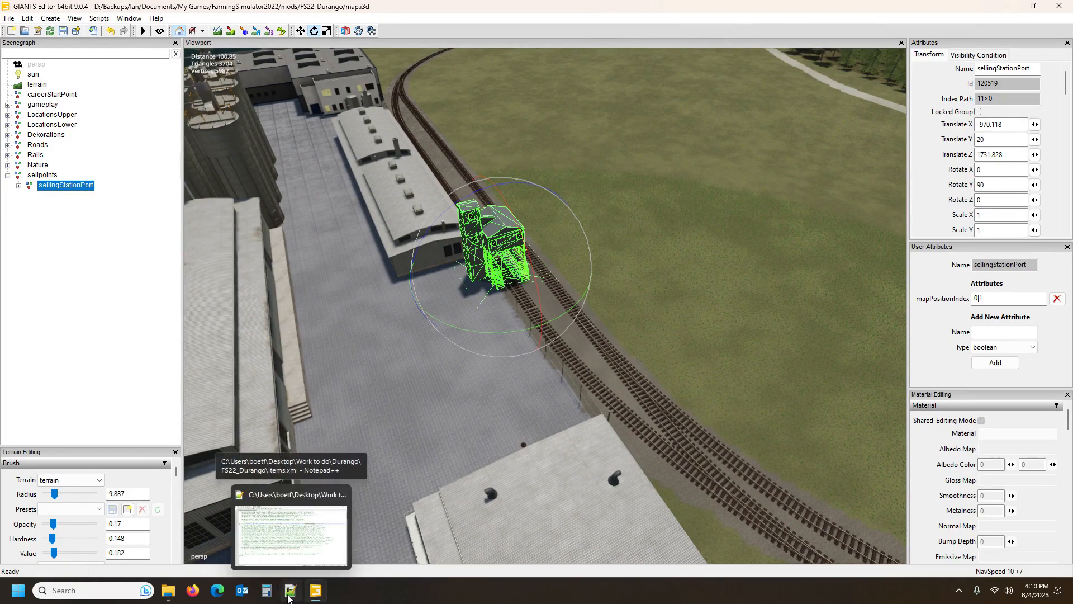
left_click(169, 590)
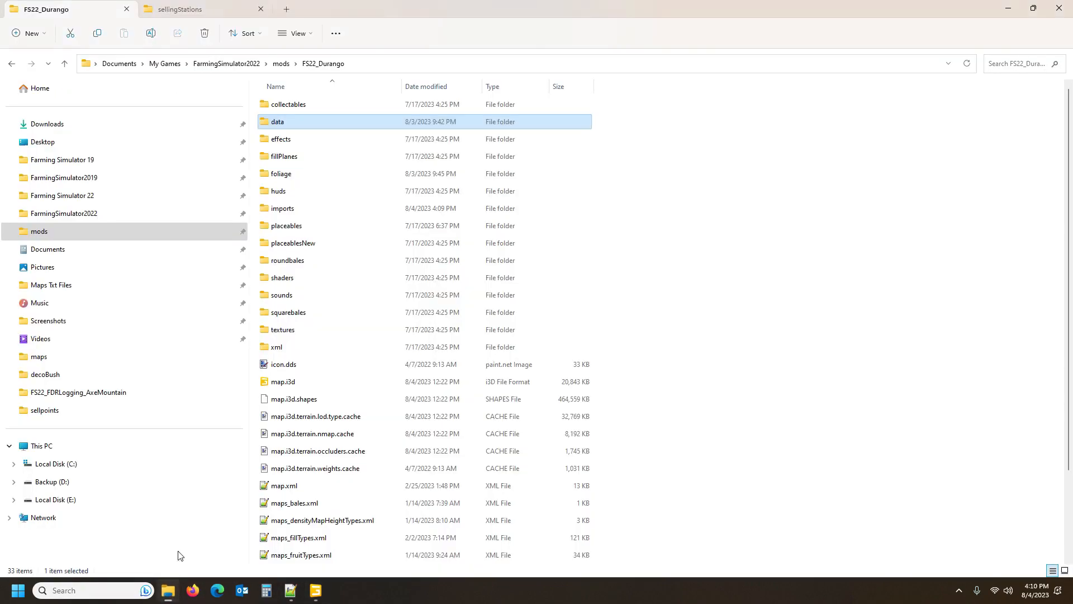
left_click(160, 17)
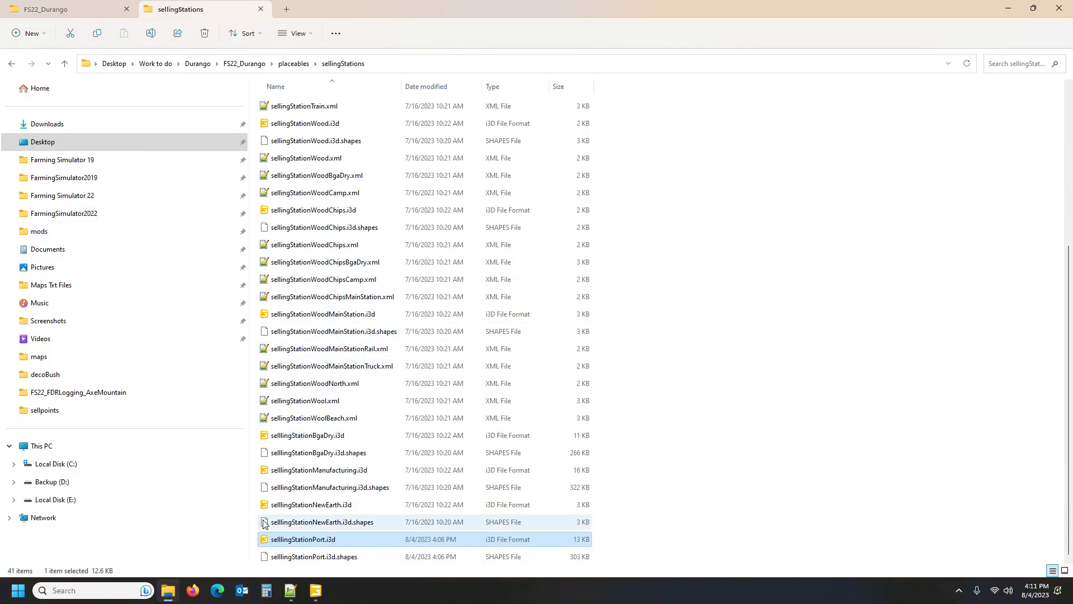
left_click(287, 591)
left_click(156, 46)
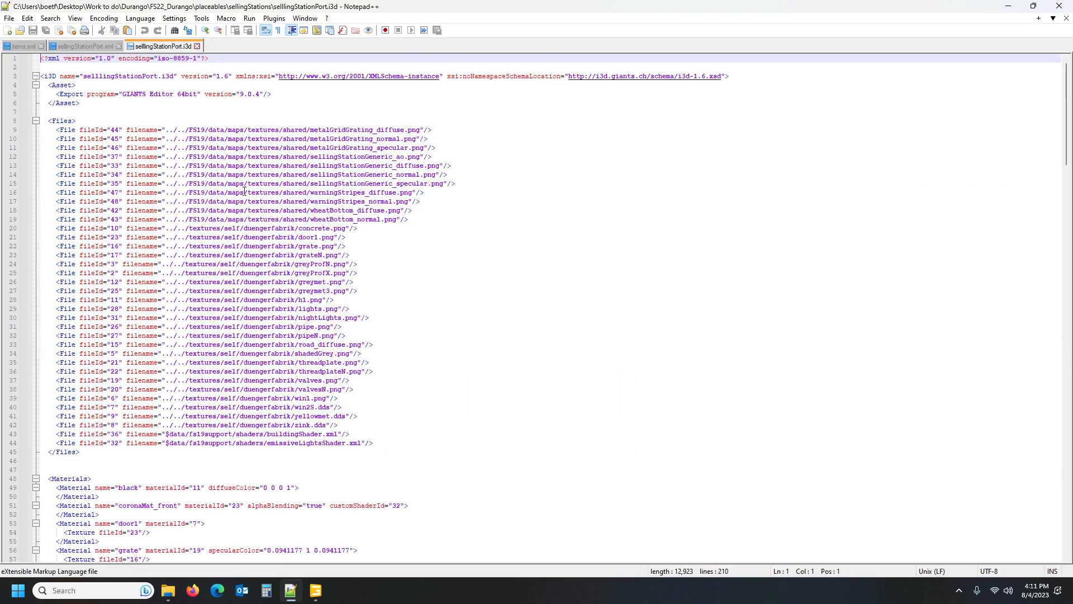
left_click(197, 46)
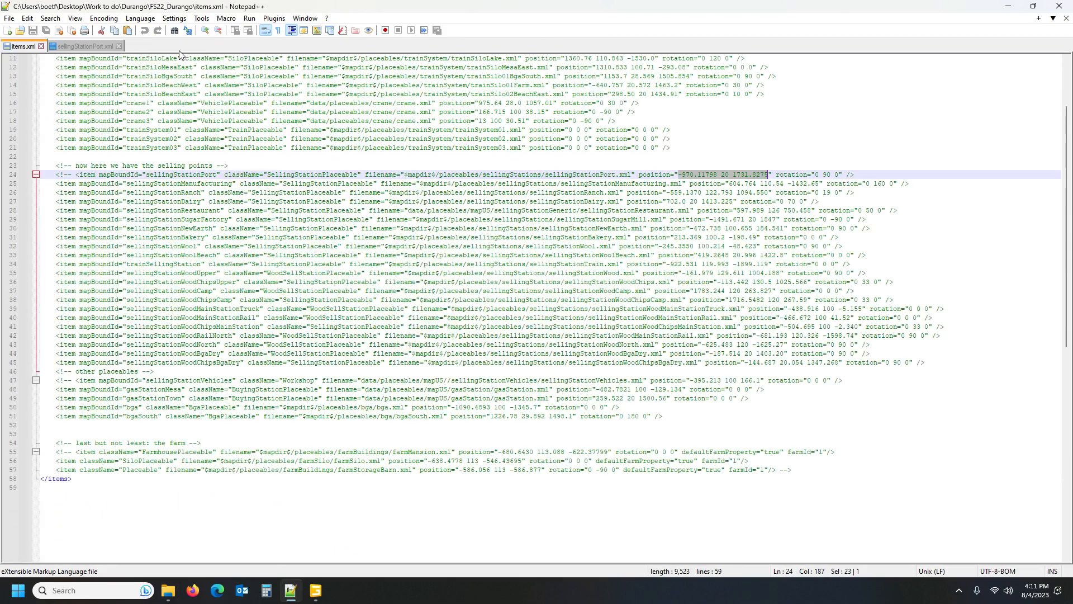
left_click(92, 48)
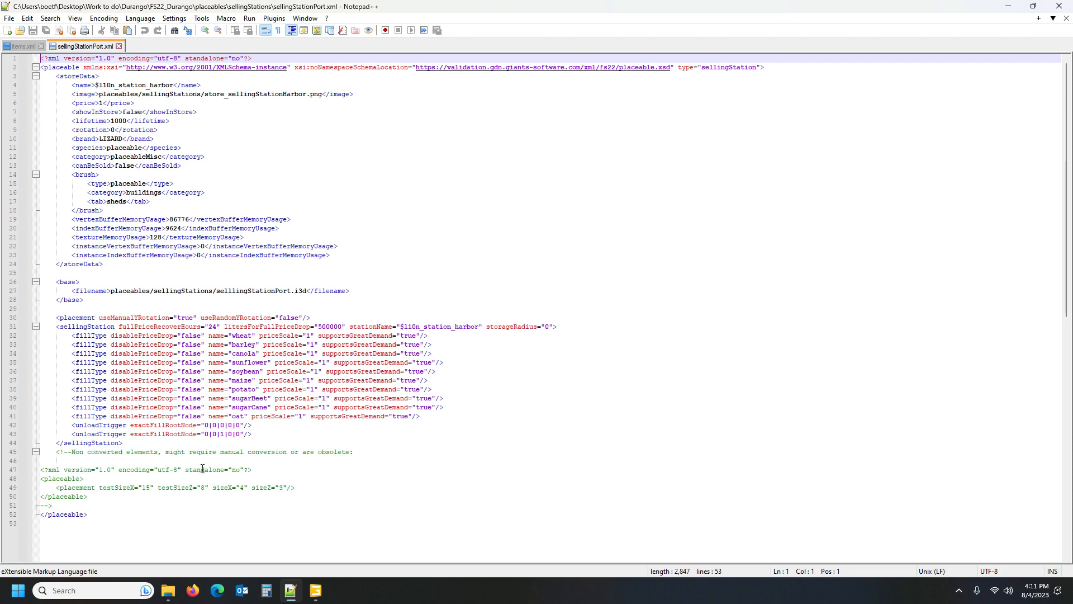
Step: Back in GIANTS Editor, inspect the gameplay group's IN and mapPosition nodes inside sellingStationPort and delete that gameplay group
left_click(317, 593)
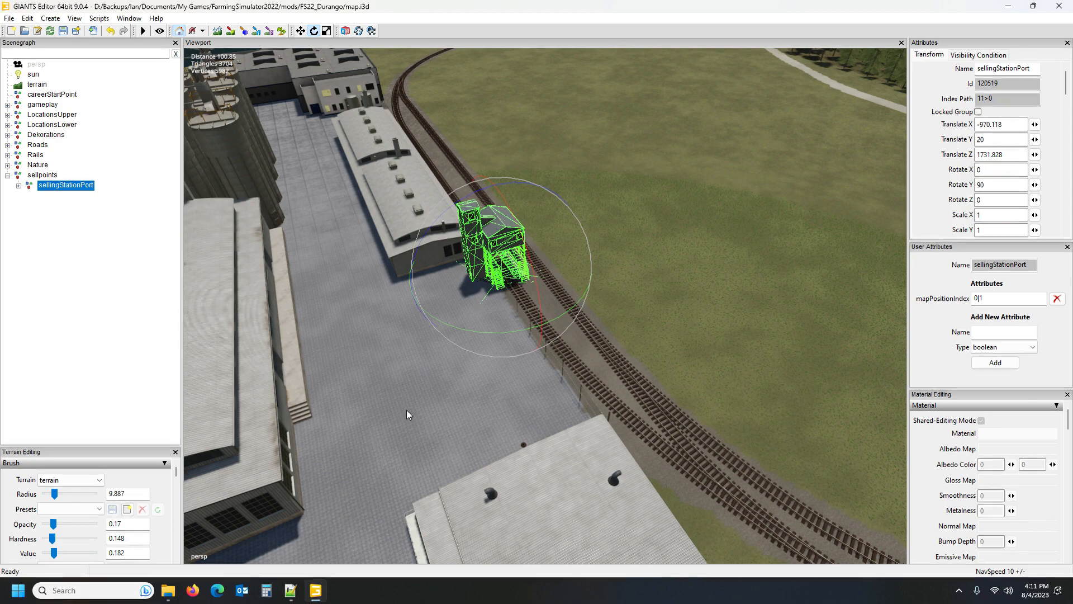
left_click(19, 186)
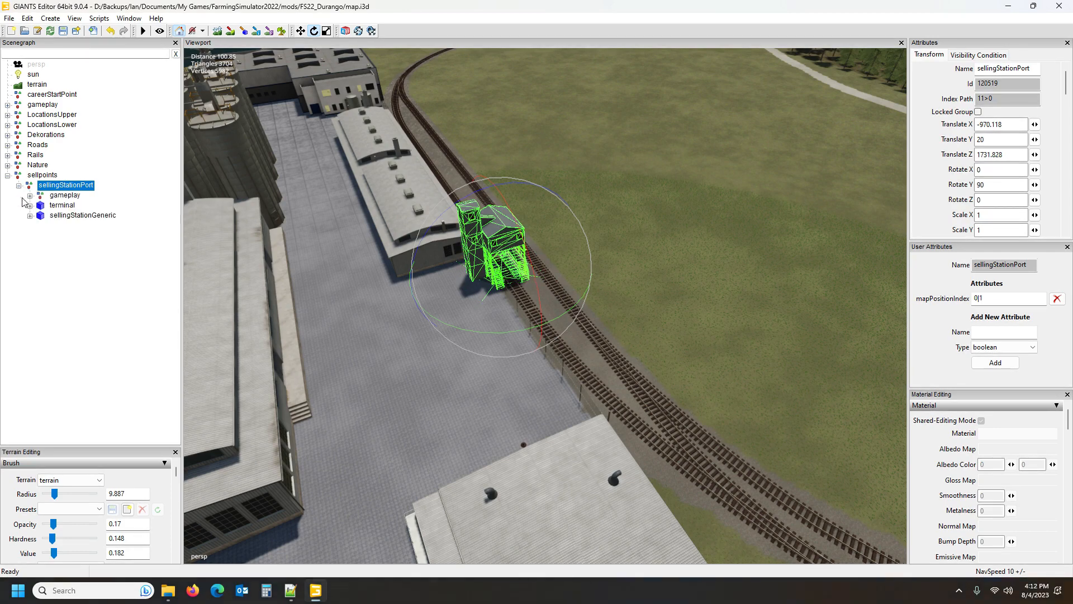
left_click(30, 195)
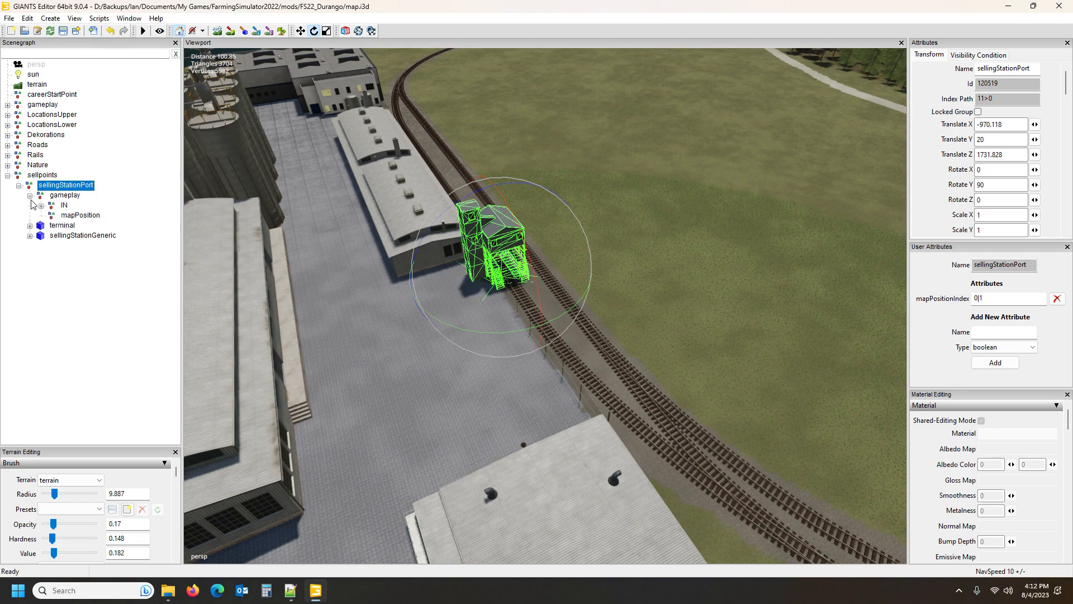
left_click(64, 206)
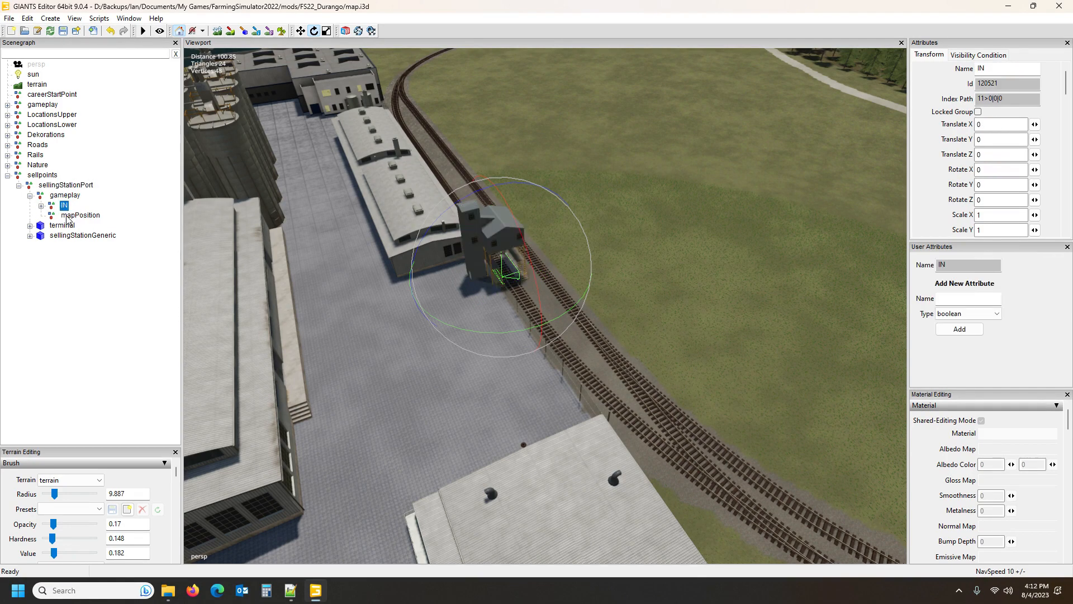
left_click(77, 216)
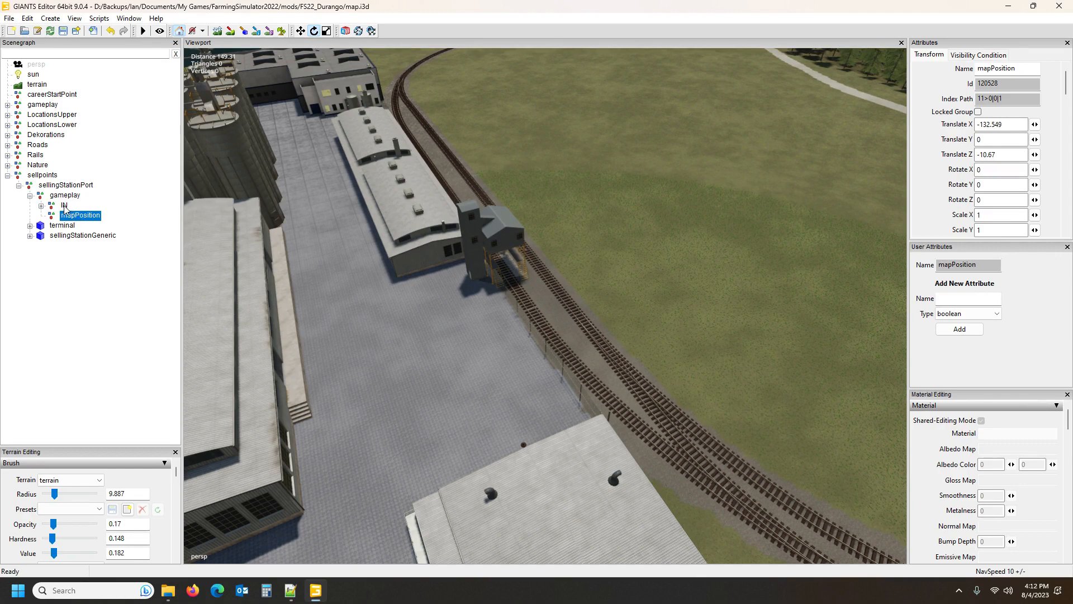
left_click(65, 197)
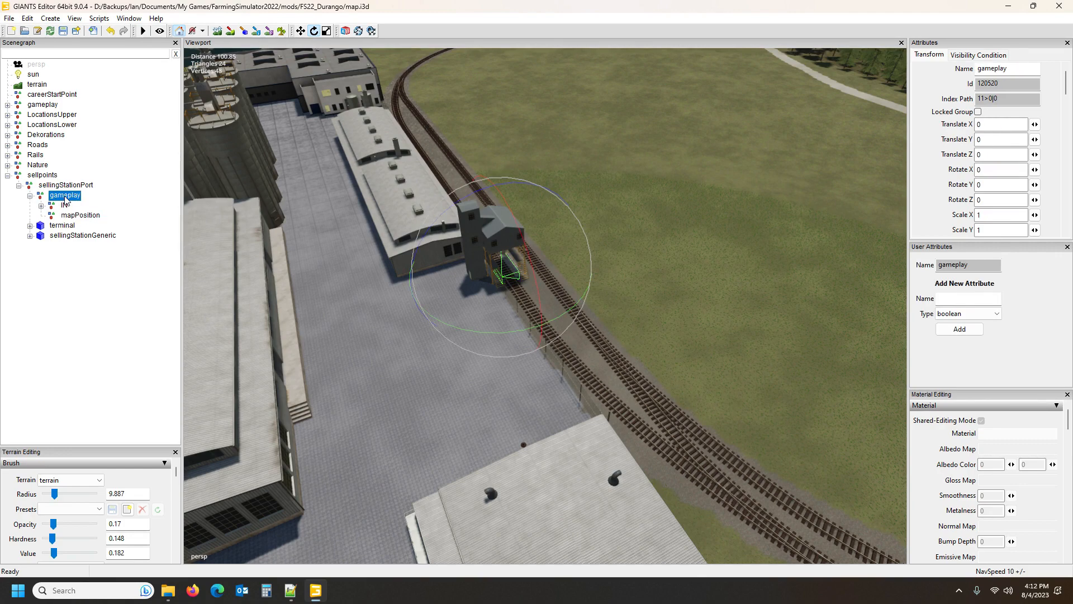
key("Delete")
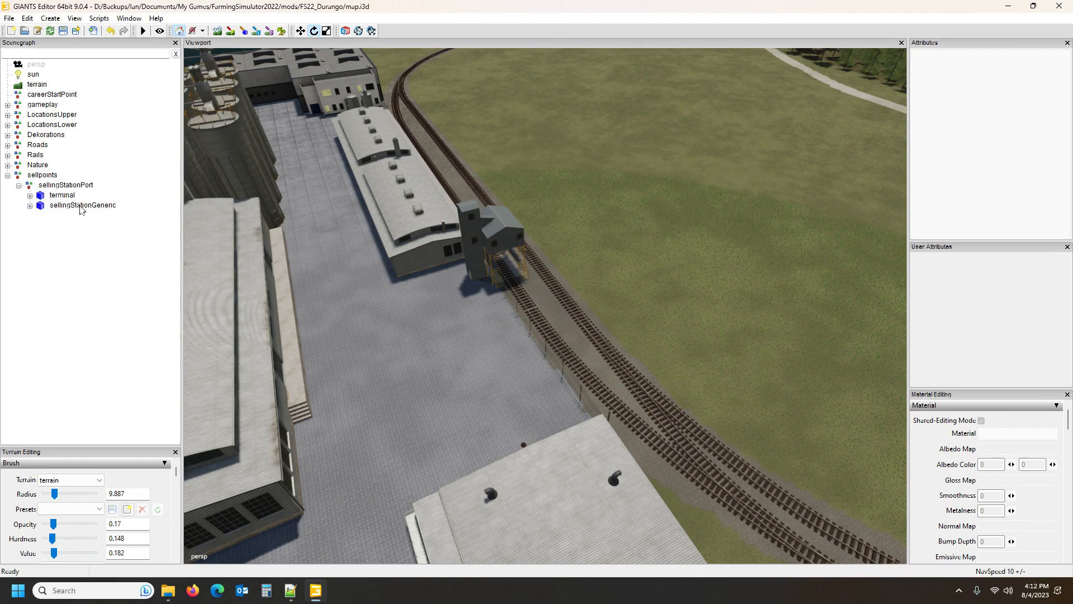
Step: Inspect the transform attributes of the terminal and sellingStationGeneric nodes inside sellingStationPort, expanding the generic station's child nodes
left_click(62, 197)
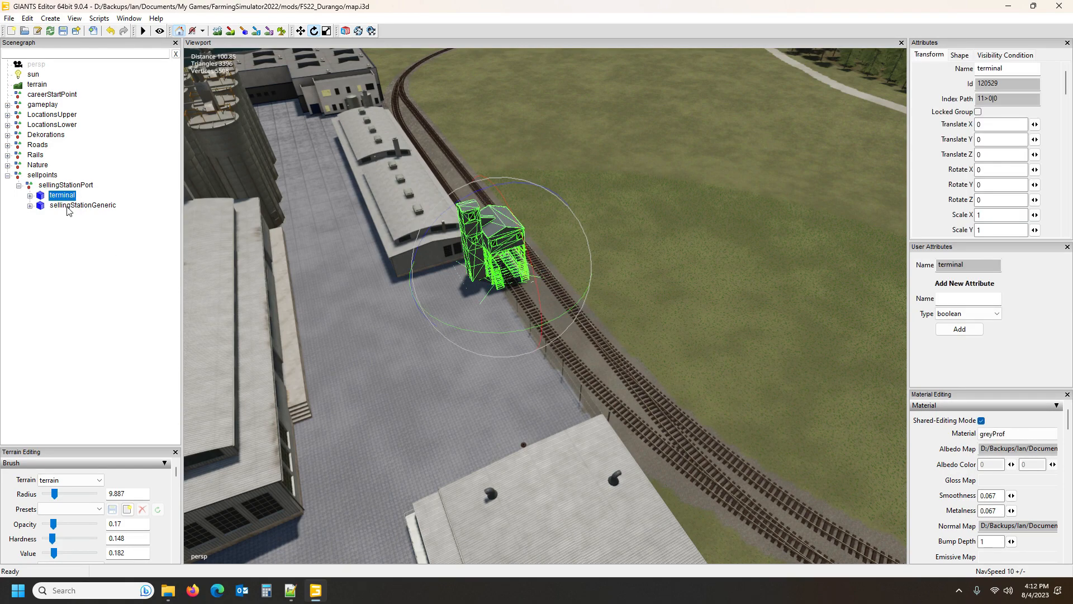
left_click(67, 207)
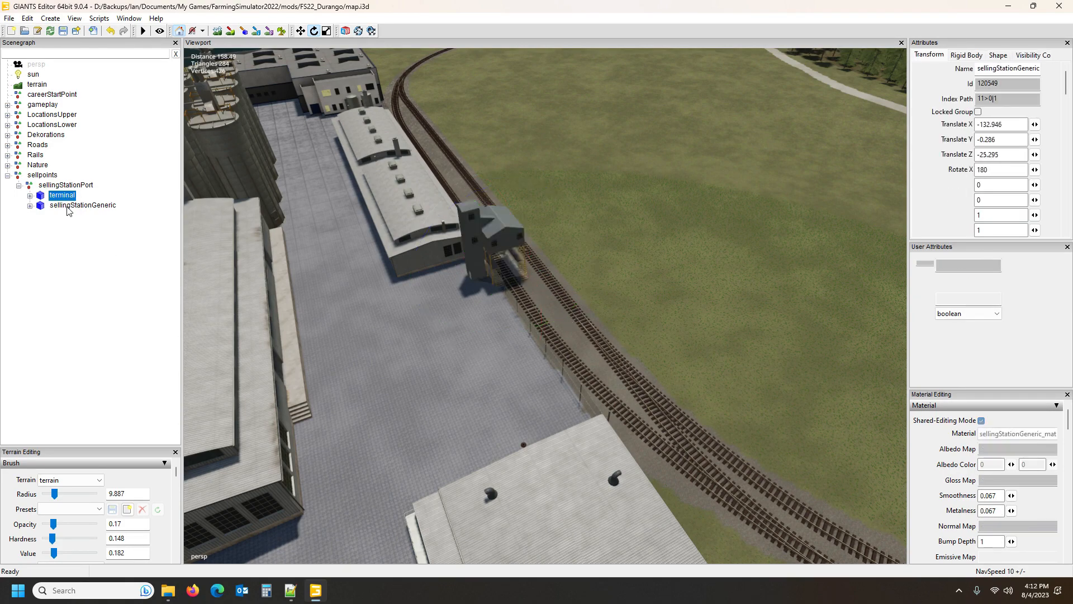
left_click(30, 207)
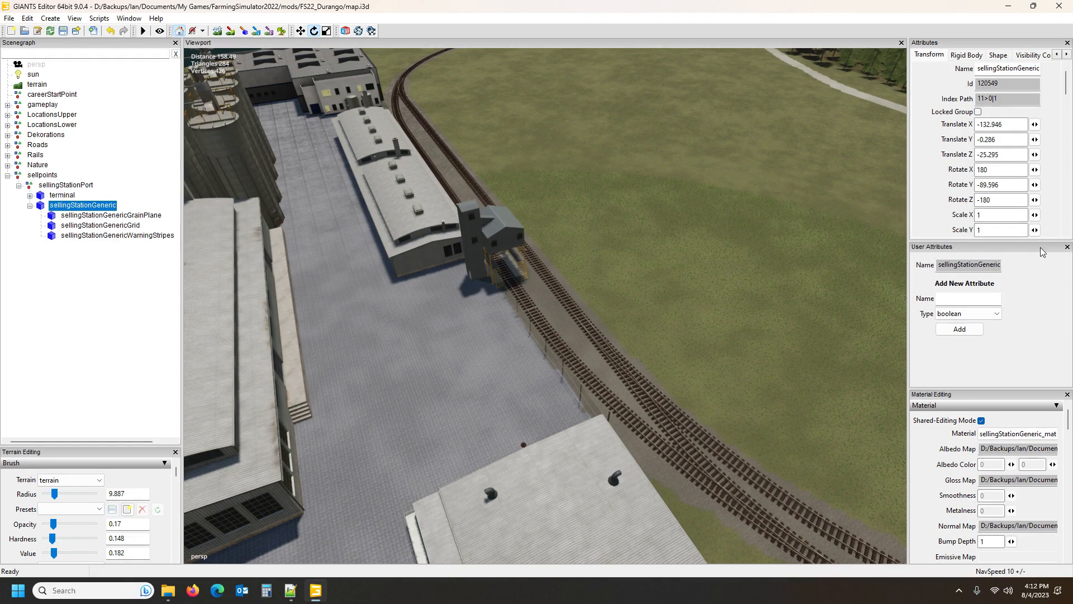
left_click_drag(1045, 242, 1047, 332)
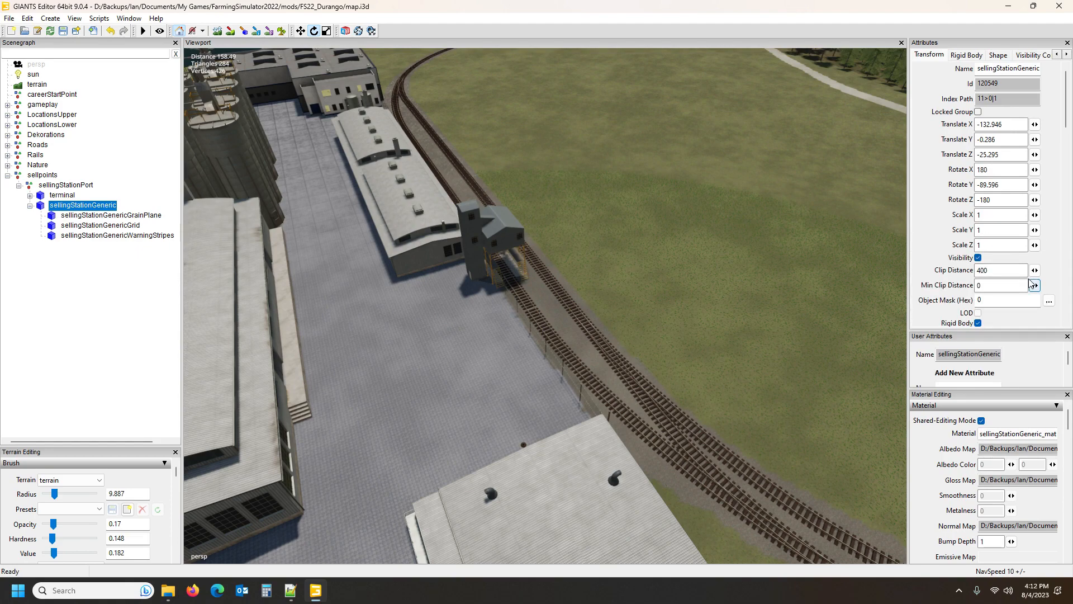
scroll(479, 275, "up", 2)
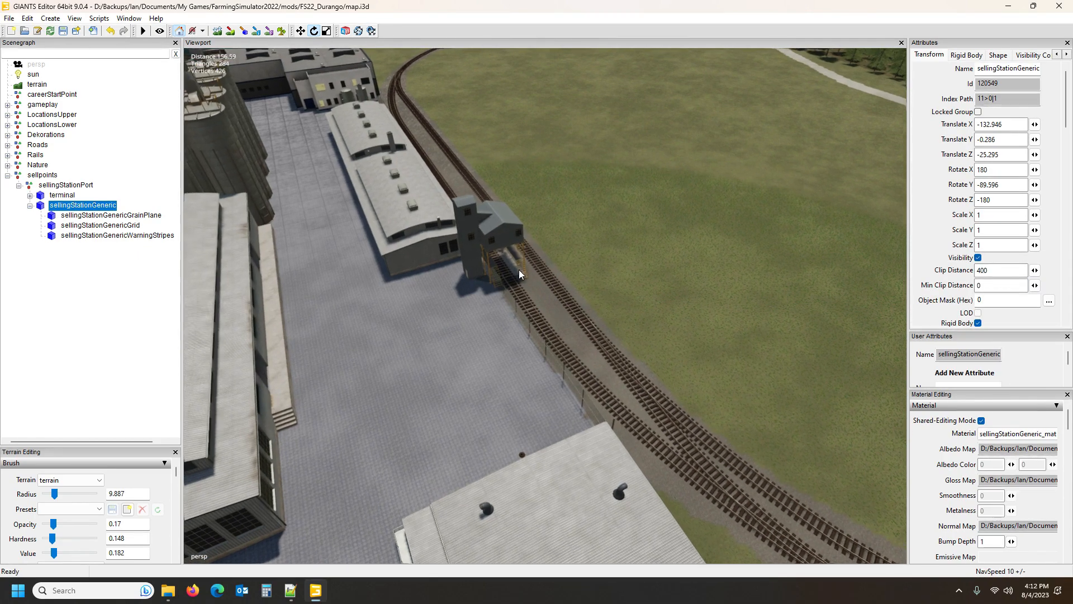
Step: Examine the rail terminal's grates and walkways up close and check the generic station's GrainPlane and Grid child nodes
key("w")
left_click_drag(601, 388, 297, 306, "alt")
scroll(605, 359, "up", 6)
left_click(81, 216)
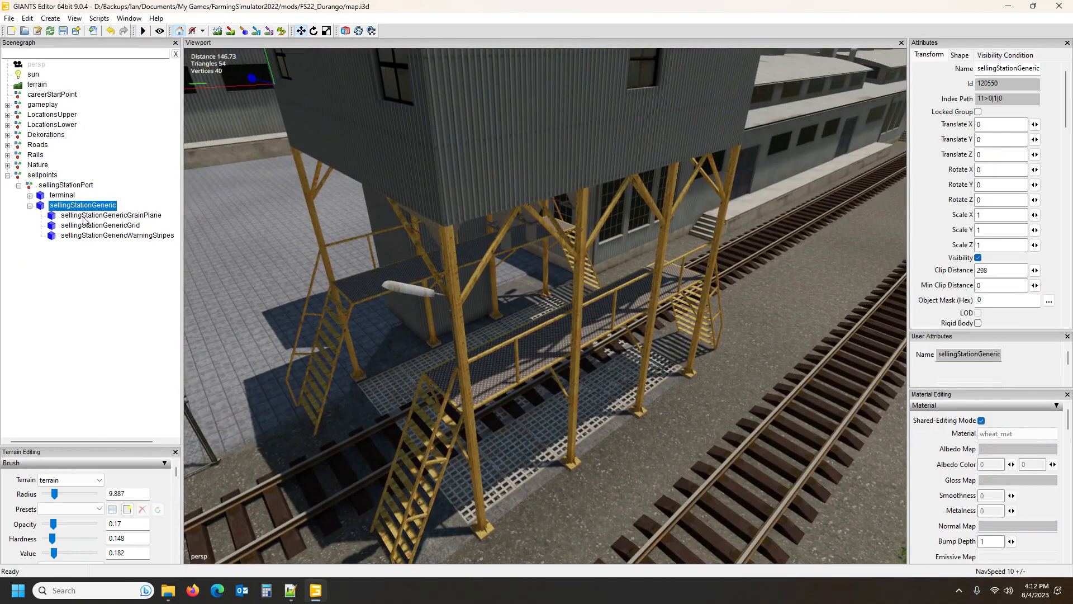
left_click(102, 237)
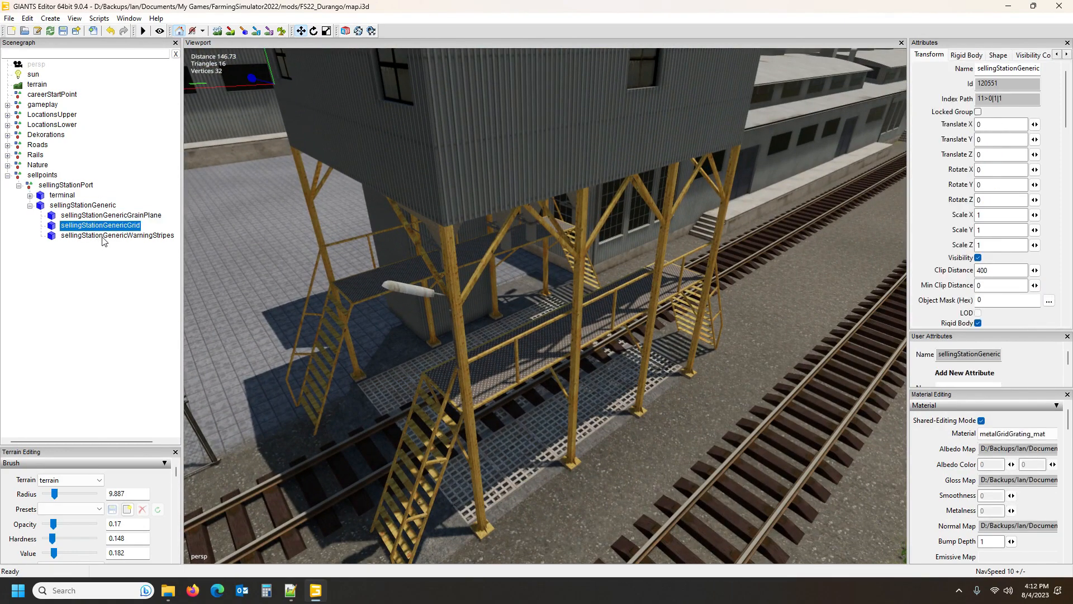
left_click(81, 209)
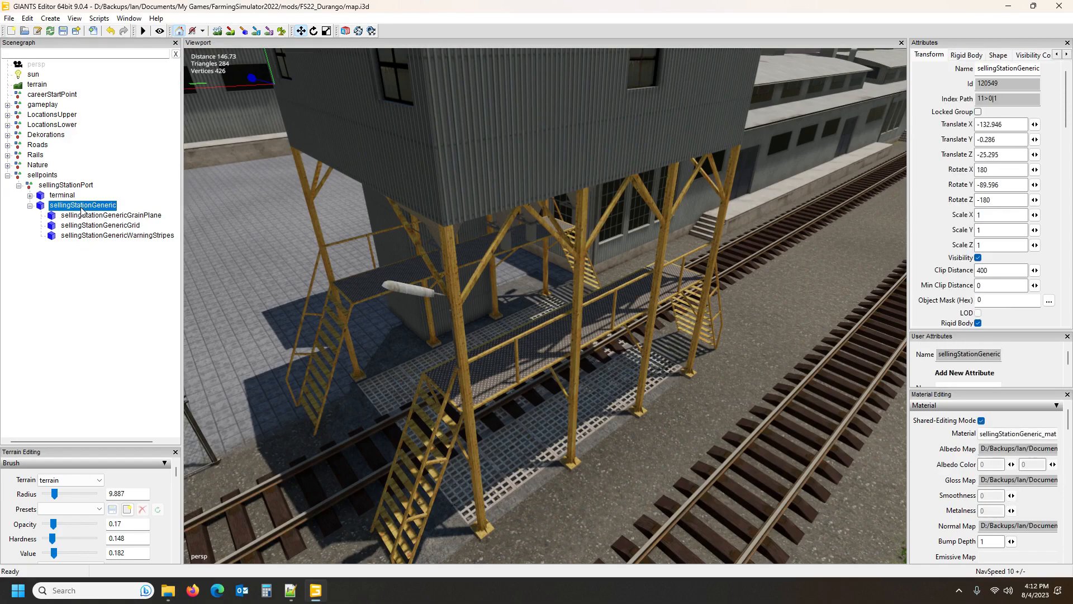
Step: Frame sellingStationGeneric and examine its placement between the port warehouses, bringing the rail terminal into the same view
key("f")
left_click_drag(559, 301, 278, 291, "alt")
scroll(578, 350, "down", 10)
left_click_drag(188, 236, 230, 346, "alt")
left_click_drag(461, 324, 596, 347, "alt")
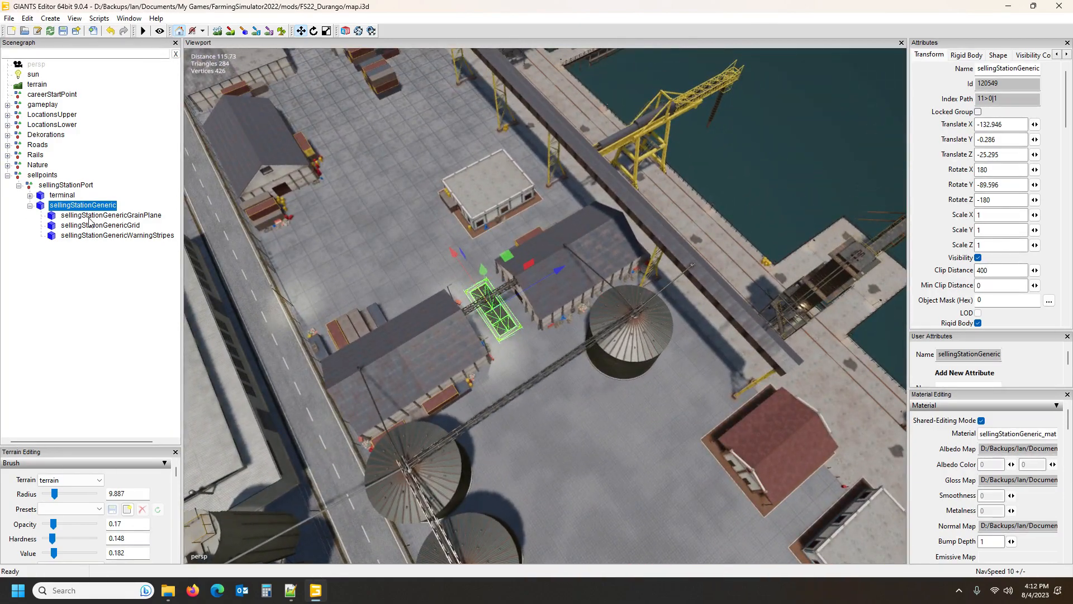
left_click_drag(393, 327, 255, 278, "alt")
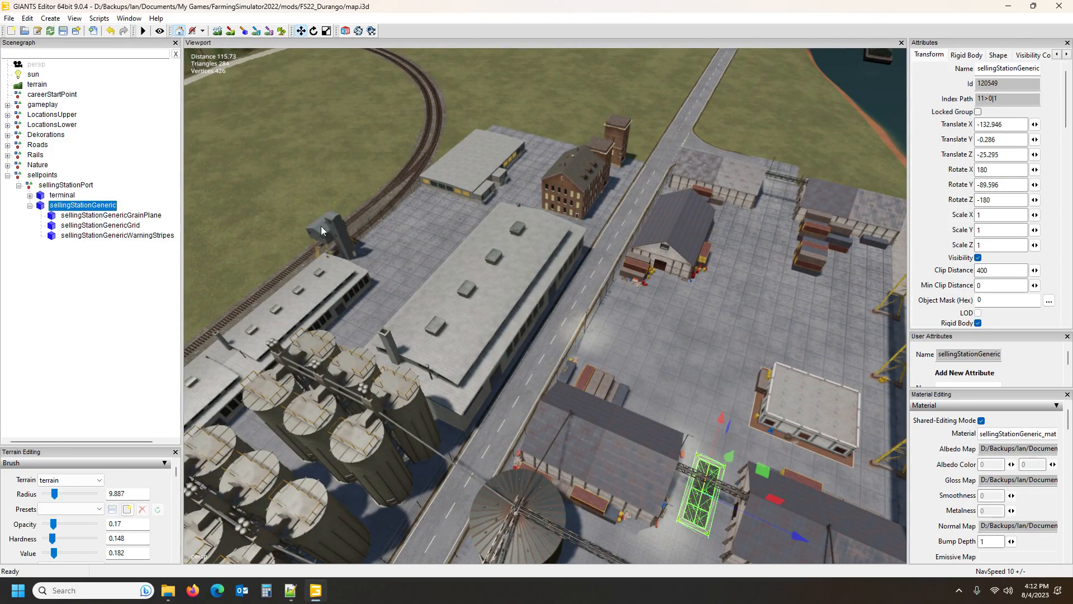
Step: Compare the terminal beside the railway with the sellingStationGeneric unloading grate across the road by selecting each alternately
left_click(328, 244)
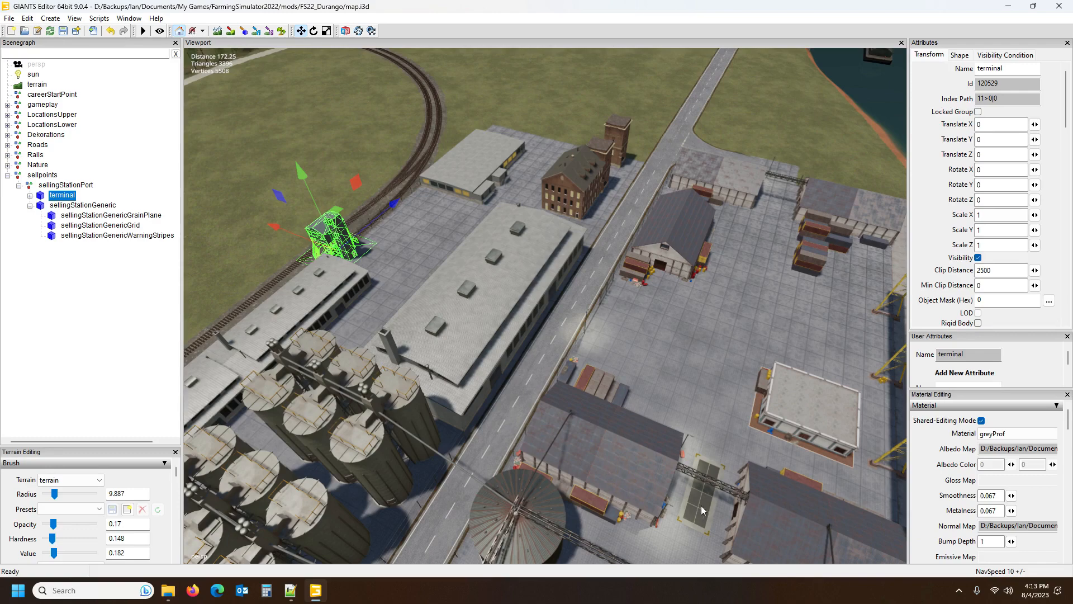
left_click(709, 506)
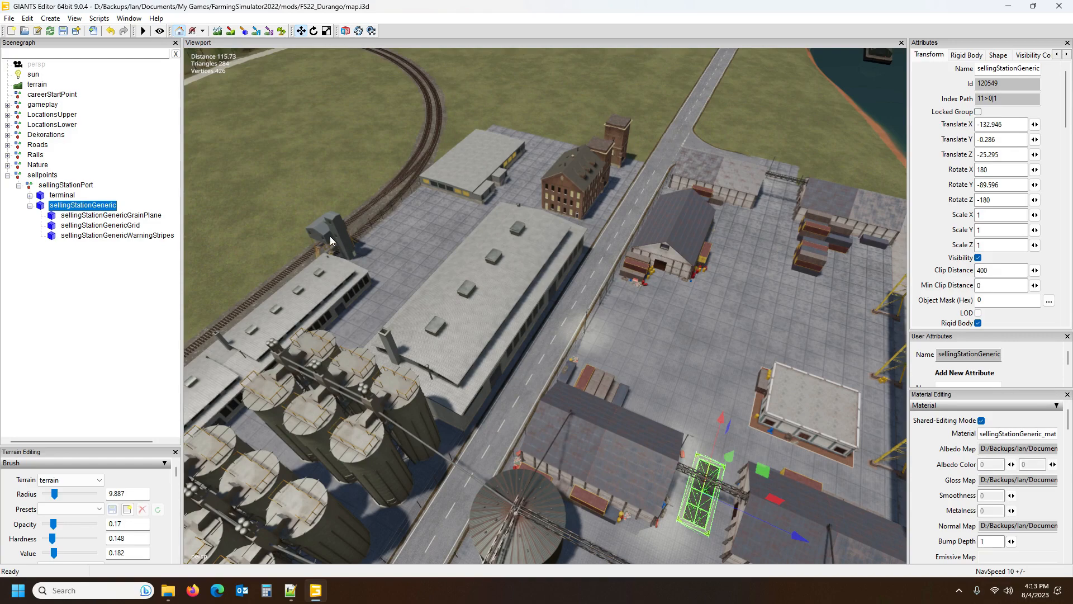
left_click(58, 196)
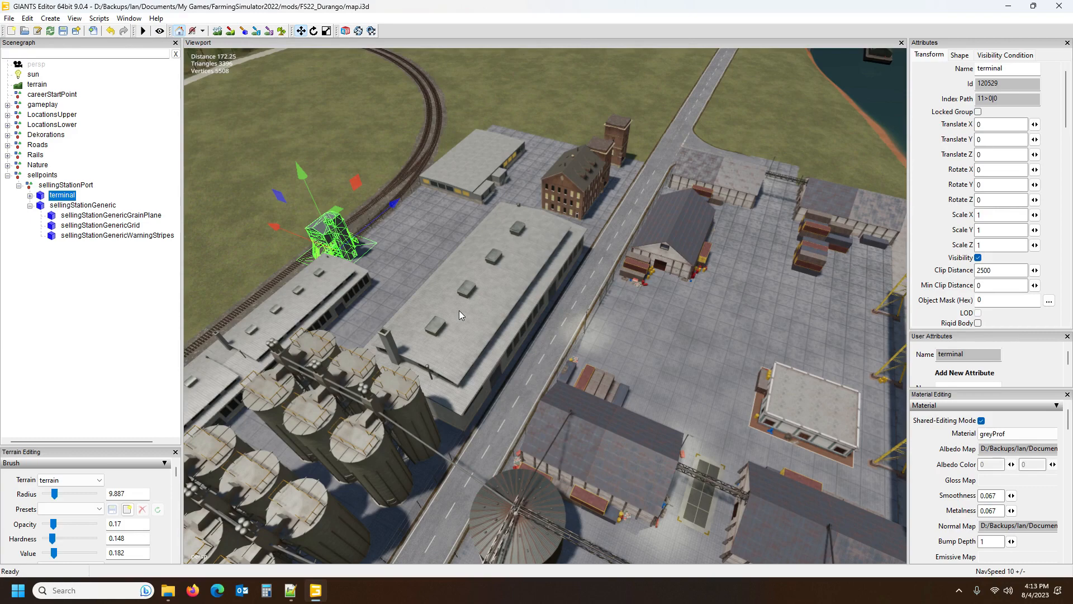
left_click(75, 206)
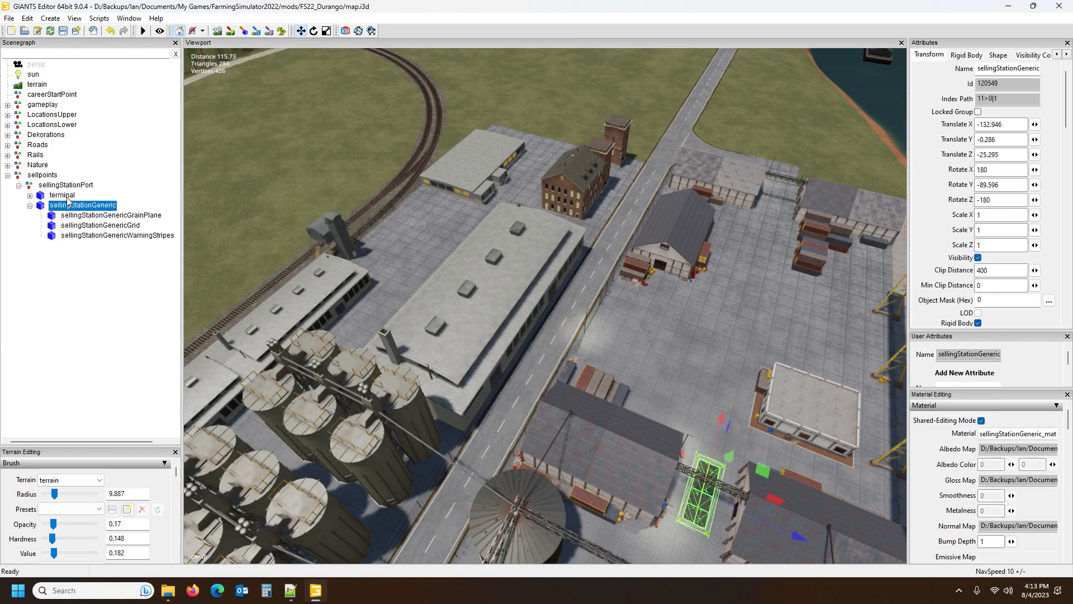
left_click(68, 198)
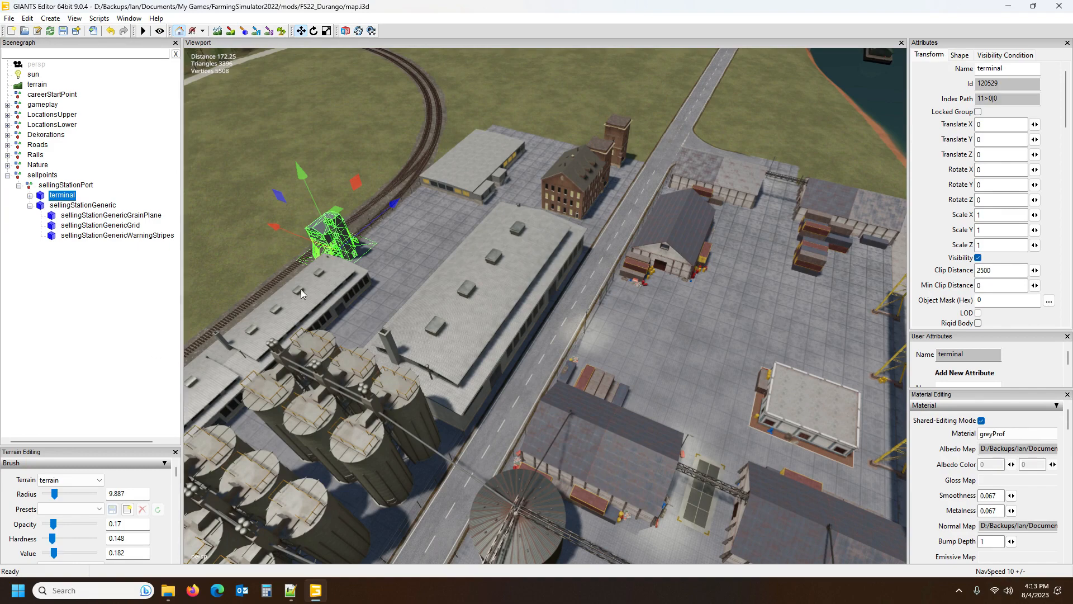
left_click(100, 117)
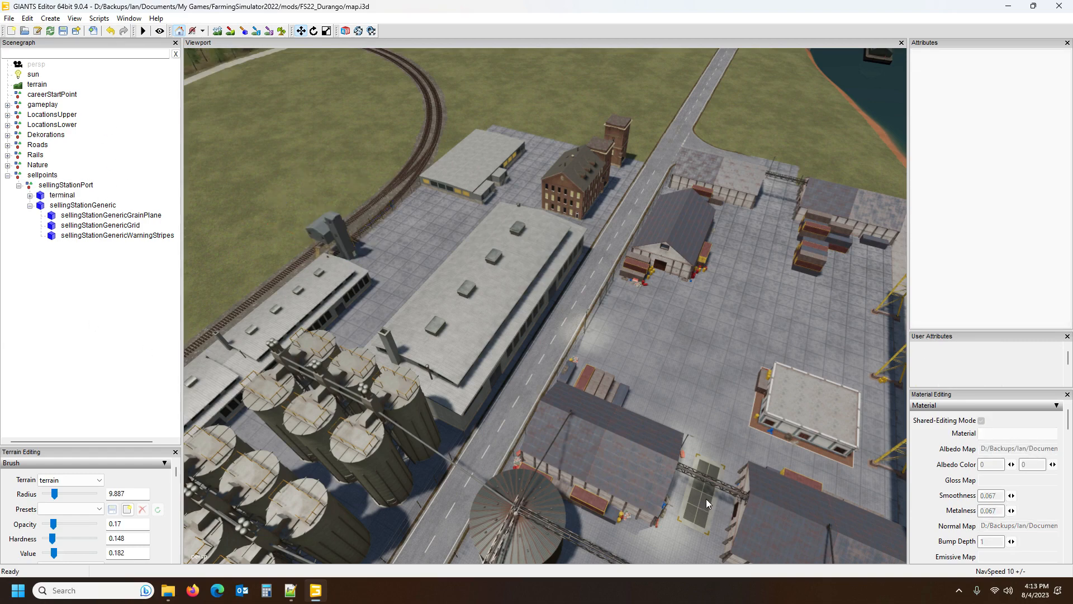
left_click(84, 205)
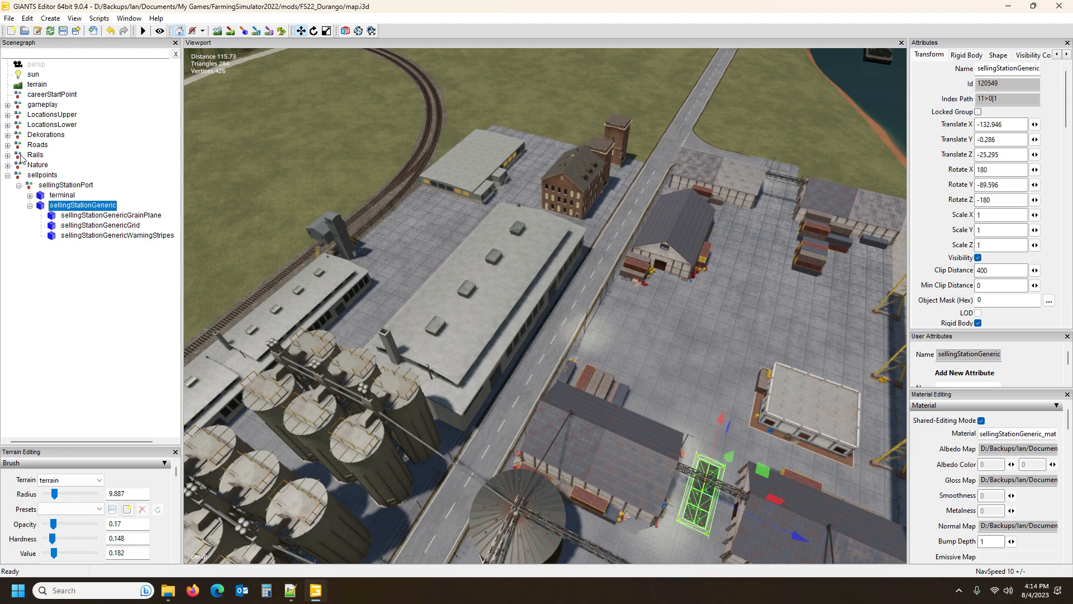
Step: Expand the map's gameplay group and inspect the user attributes of its placeholders node
left_click(8, 105)
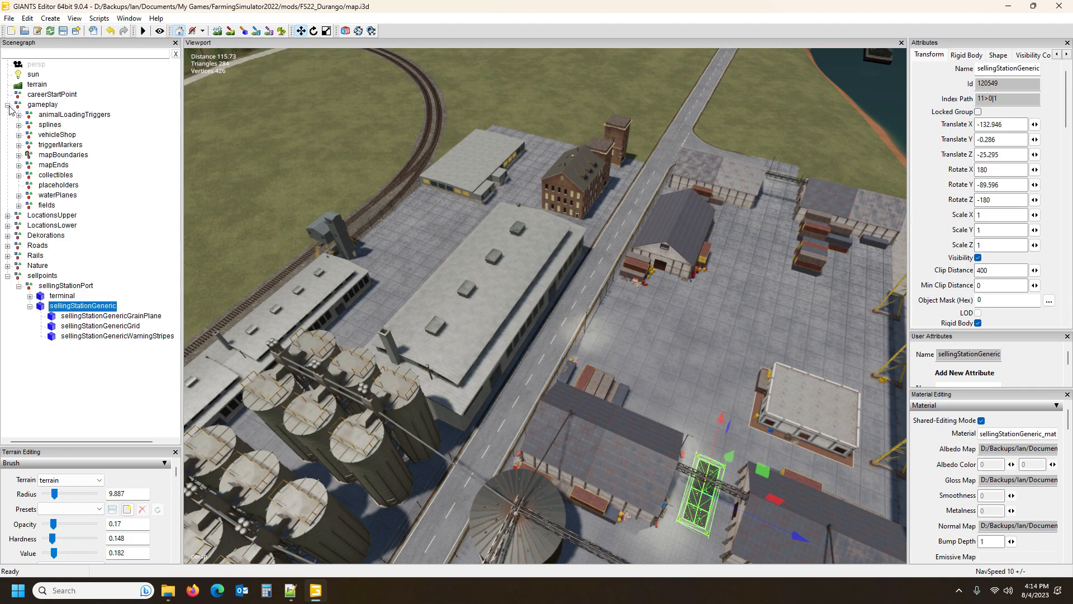
left_click(57, 186)
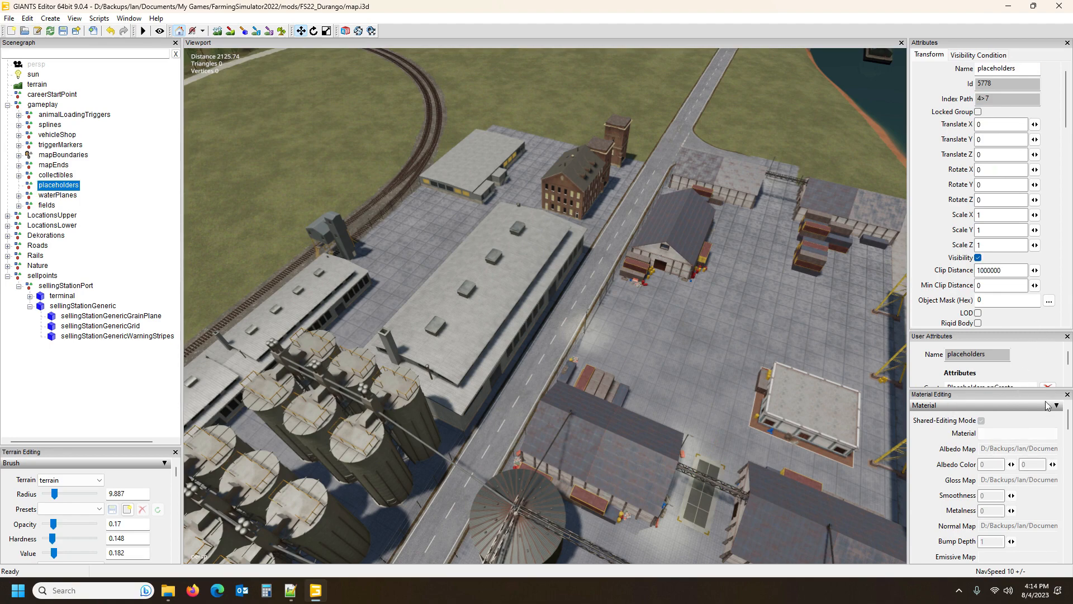
left_click_drag(1043, 389, 1043, 496)
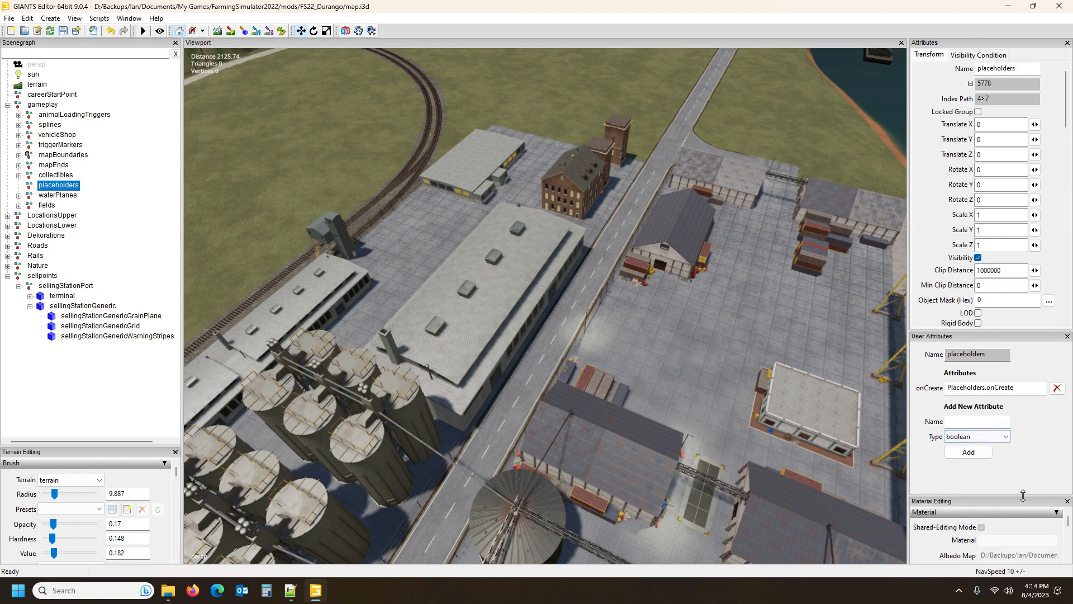
left_click_drag(1023, 497, 1031, 520)
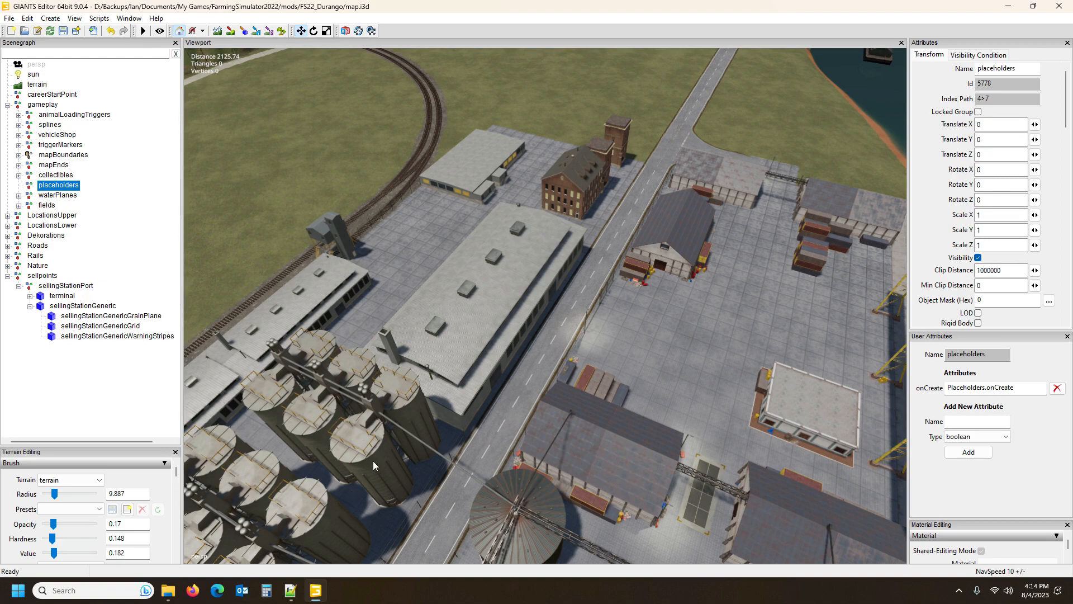
Step: Browse to the Farming Simulator 22 data/maps/mapAlpine folder in File Explorer and open map.i3d in GIANTS Editor 9.0.4
mouse_move(169, 596)
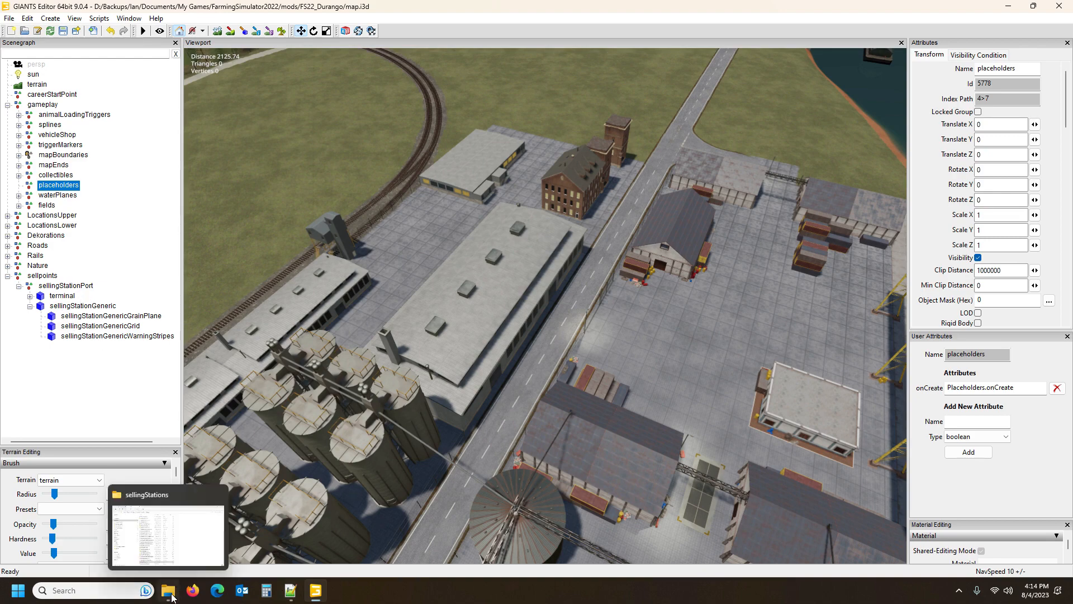
left_click(169, 596)
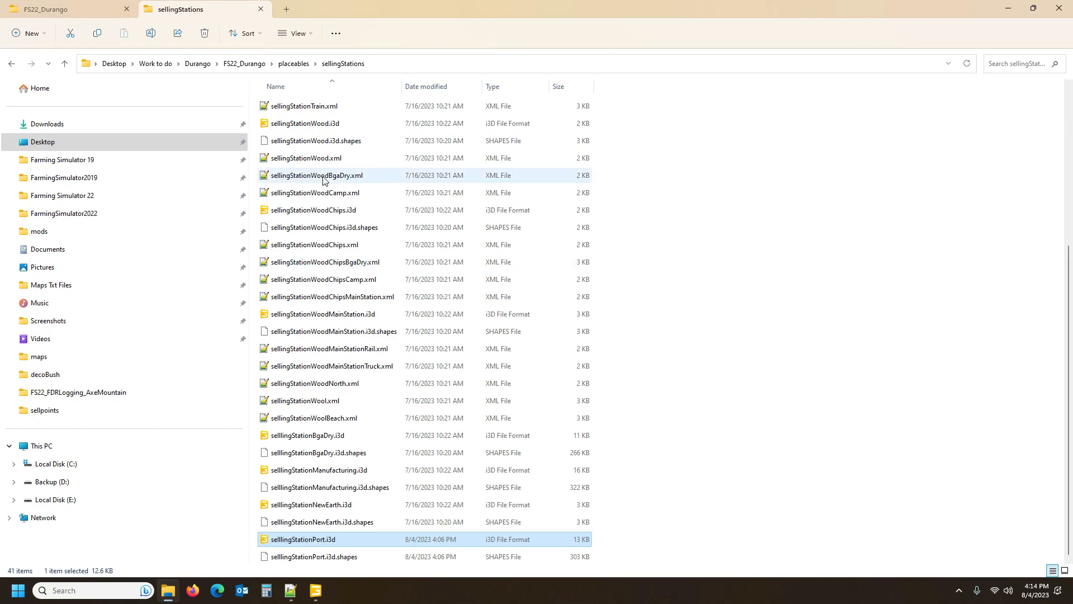
left_click(287, 9)
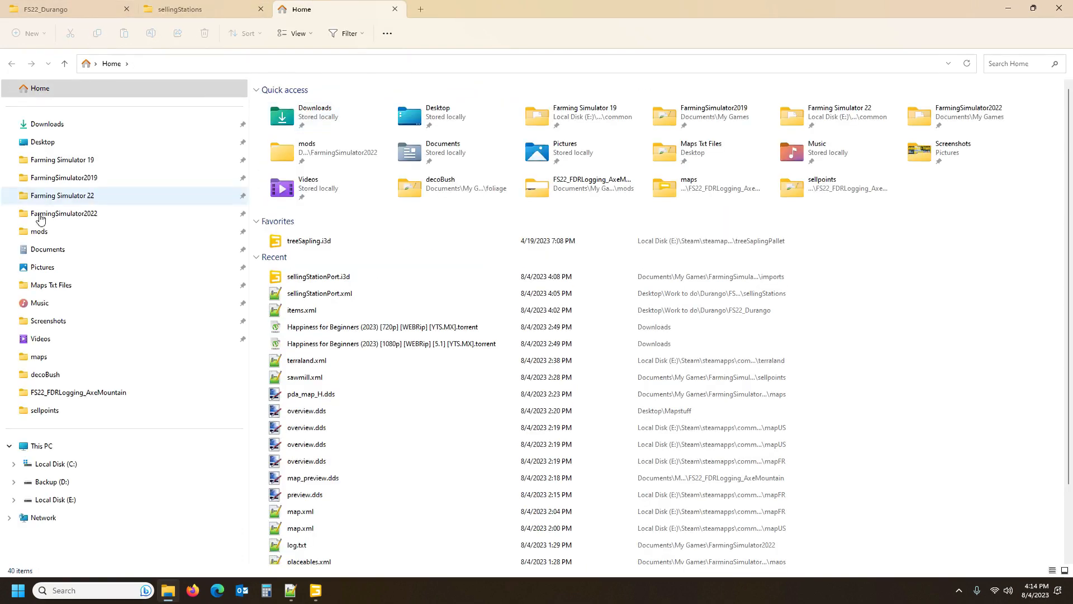
left_click(245, 195)
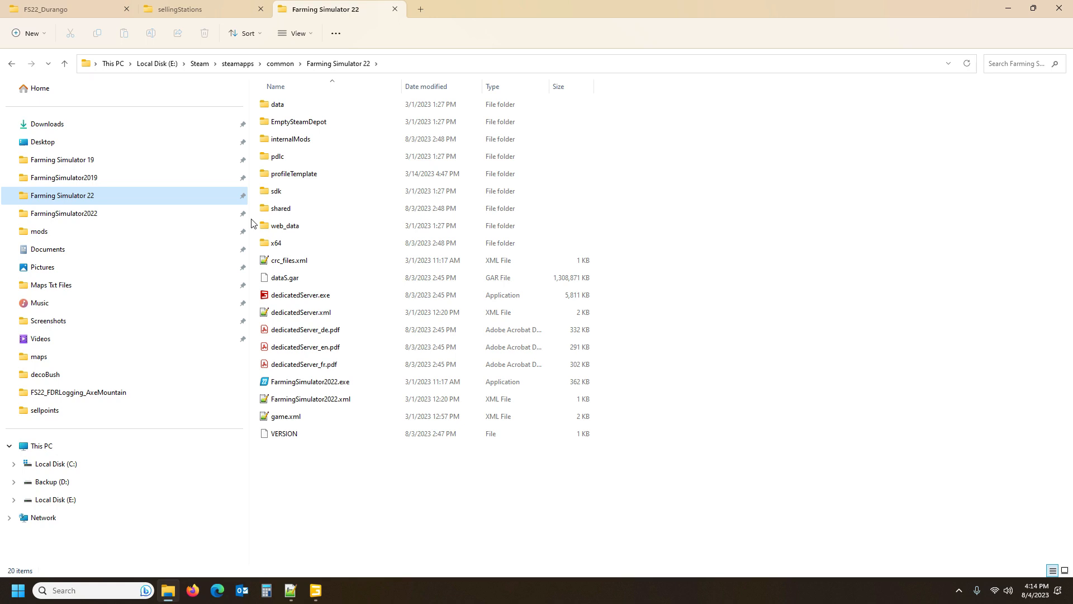
double_click(296, 105)
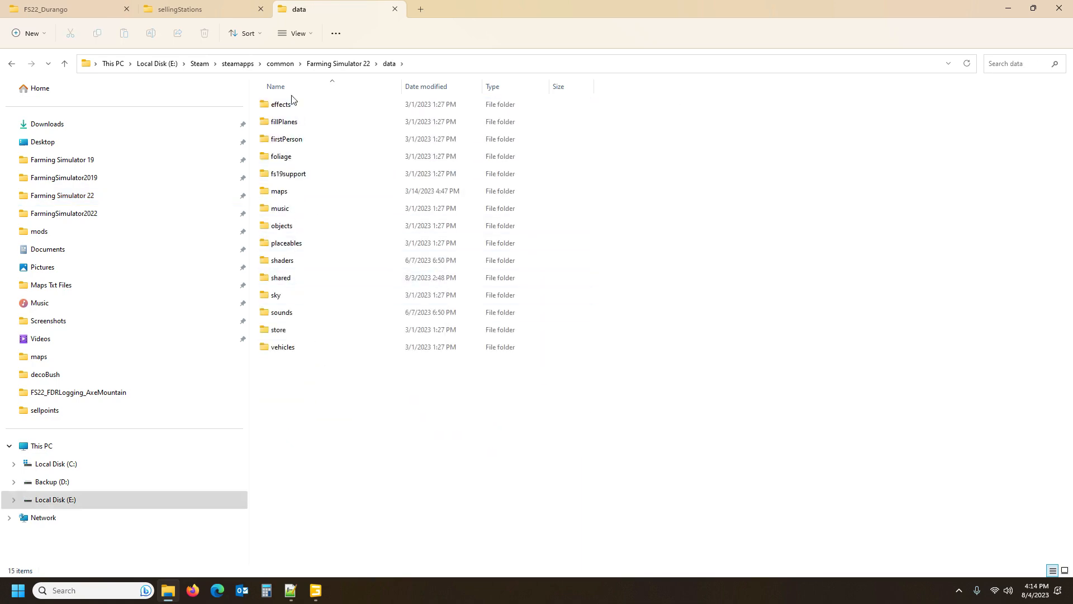
double_click(283, 191)
left_click(296, 105)
double_click(302, 106)
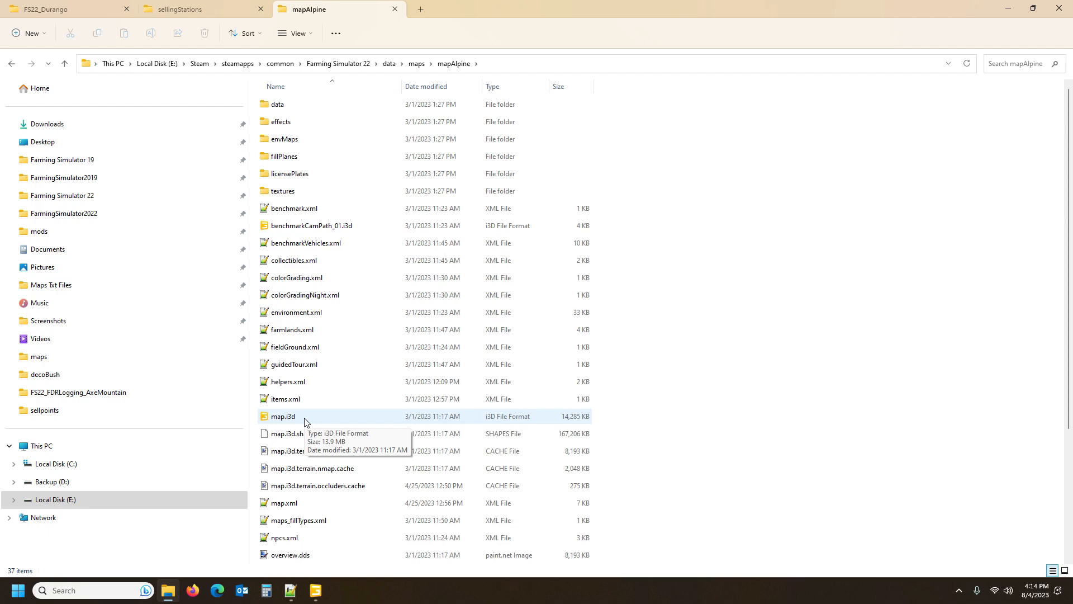
double_click(305, 421)
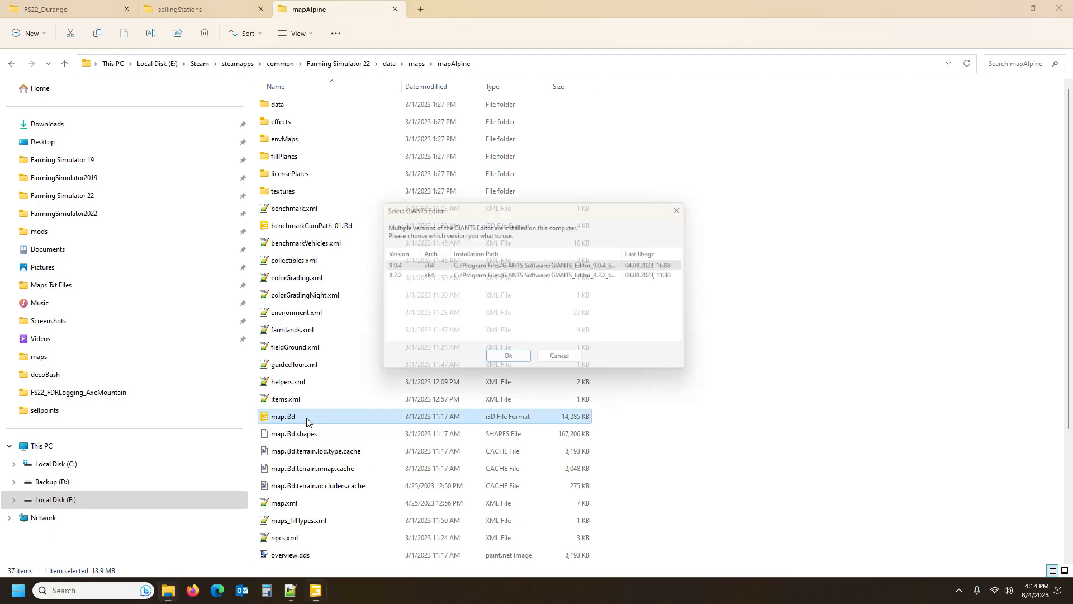
left_click(500, 361)
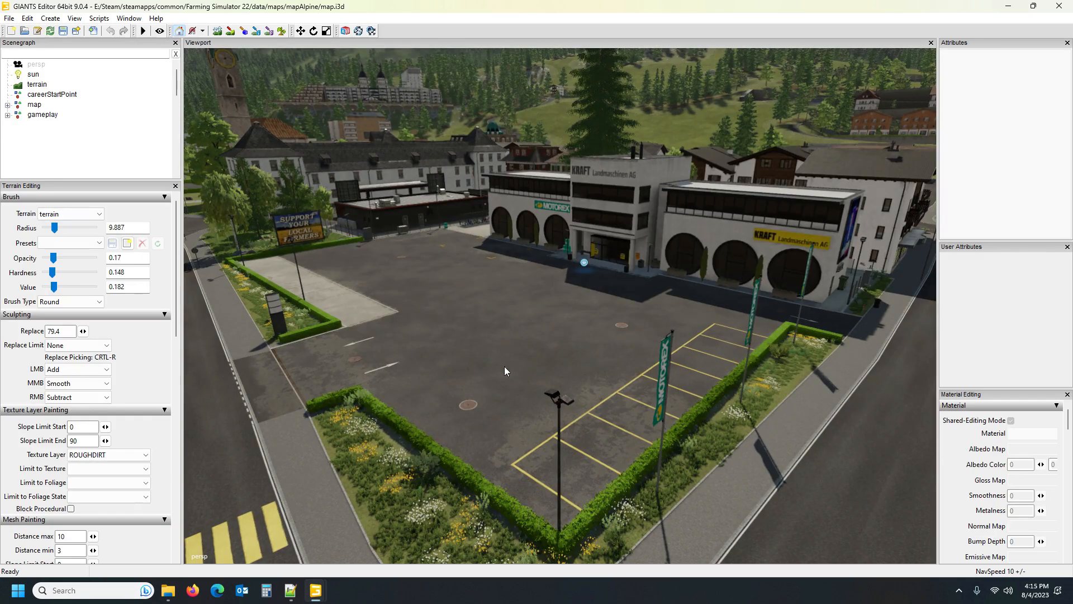
Step: Locate the GLW grain mill in the Alpine map and examine the building's front and yard from above
left_click_drag(436, 215, 318, 199, "alt")
scroll(414, 239, "down", 3)
scroll(417, 265, "down", 4)
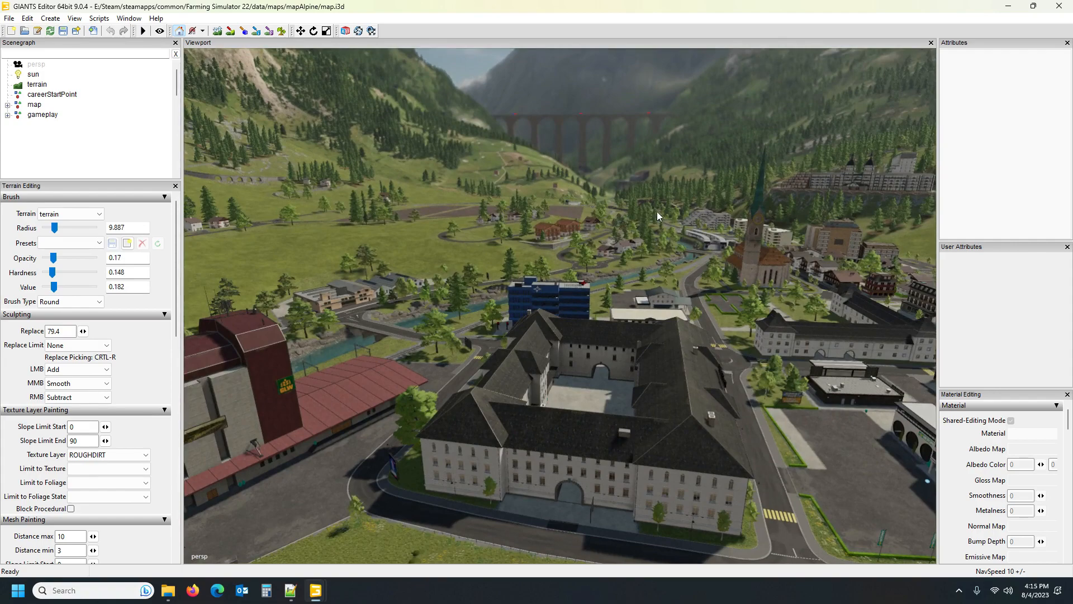
left_click_drag(654, 212, 546, 229, "alt")
scroll(554, 221, "up", 10)
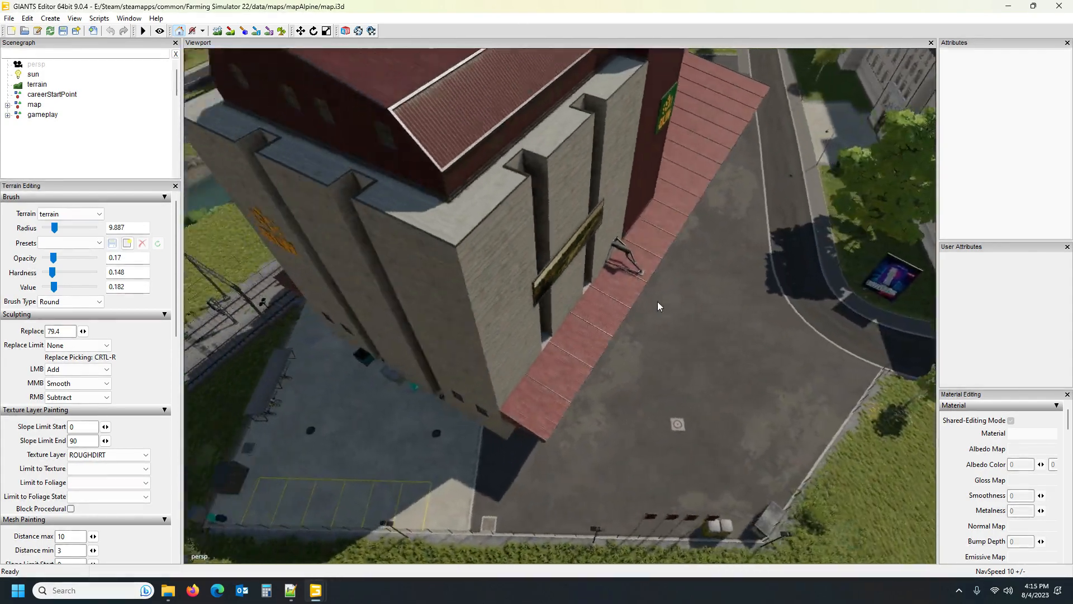
middle_click_drag(658, 301, 660, 327, "alt")
left_click_drag(660, 327, 525, 274, "alt")
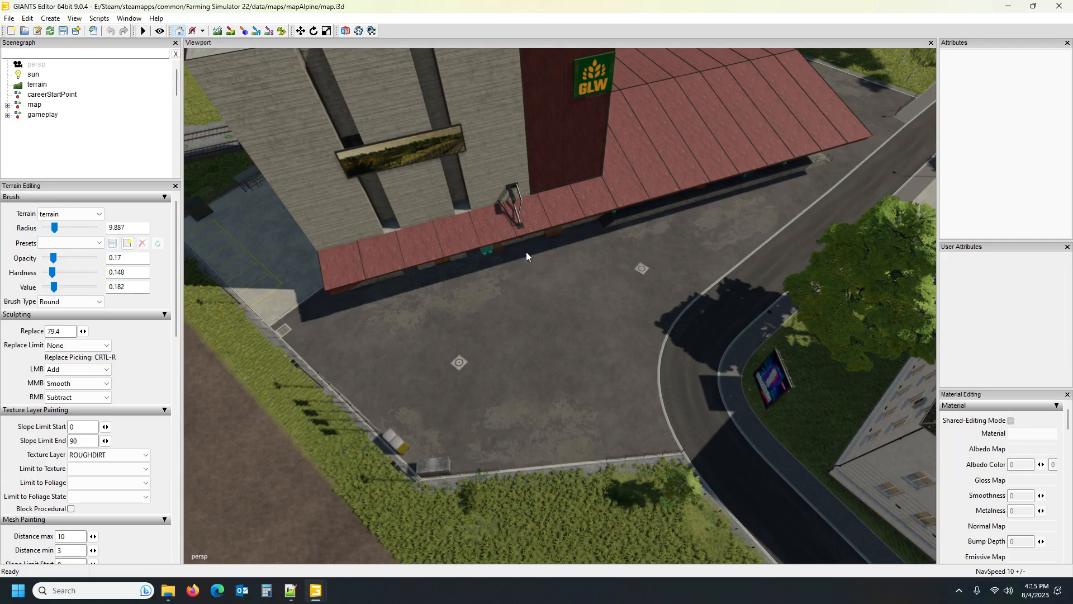
Step: Examine the railway side of the red-roofed GLW building, including the tracks, loading platform and buffer stop
left_click_drag(536, 268, 522, 201, "alt")
scroll(550, 299, "up", 5)
left_click_drag(537, 317, 743, 339, "alt")
scroll(707, 244, "up", 5)
scroll(545, 284, "up", 5)
scroll(668, 377, "up", 3)
scroll(791, 313, "down", 5)
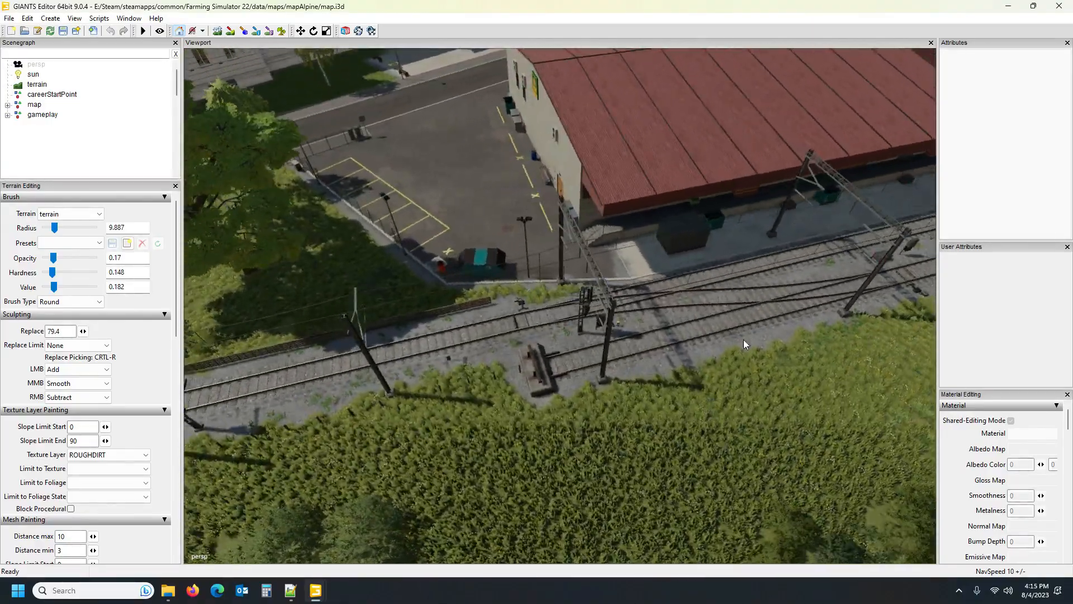
left_click_drag(446, 353, 562, 298, "alt")
scroll(562, 324, "up", 5)
scroll(606, 275, "up", 5)
scroll(555, 267, "up", 3)
scroll(525, 290, "down", 8)
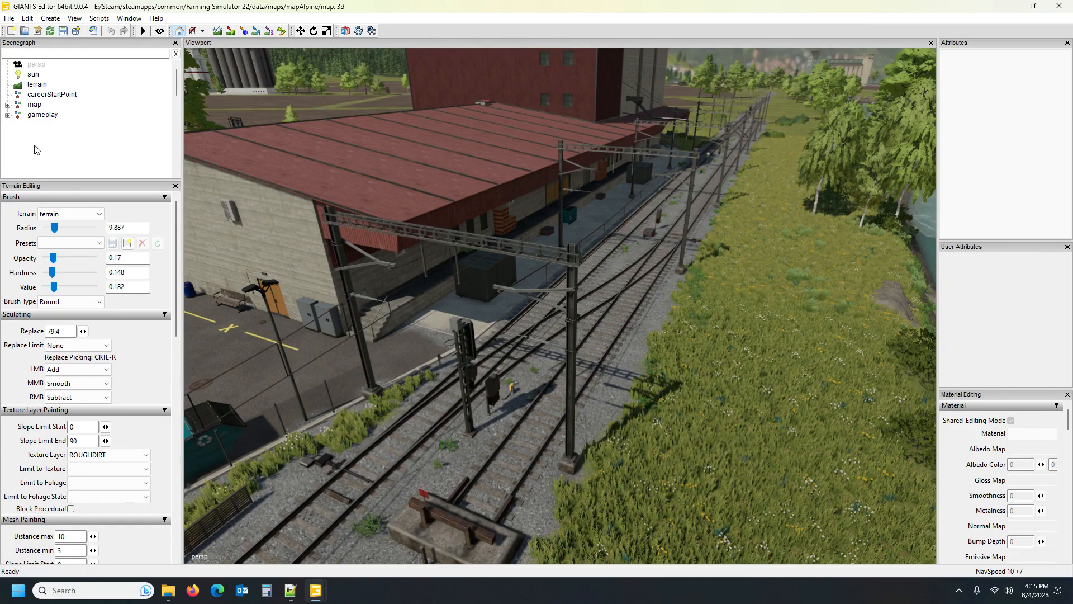
left_click(10, 18)
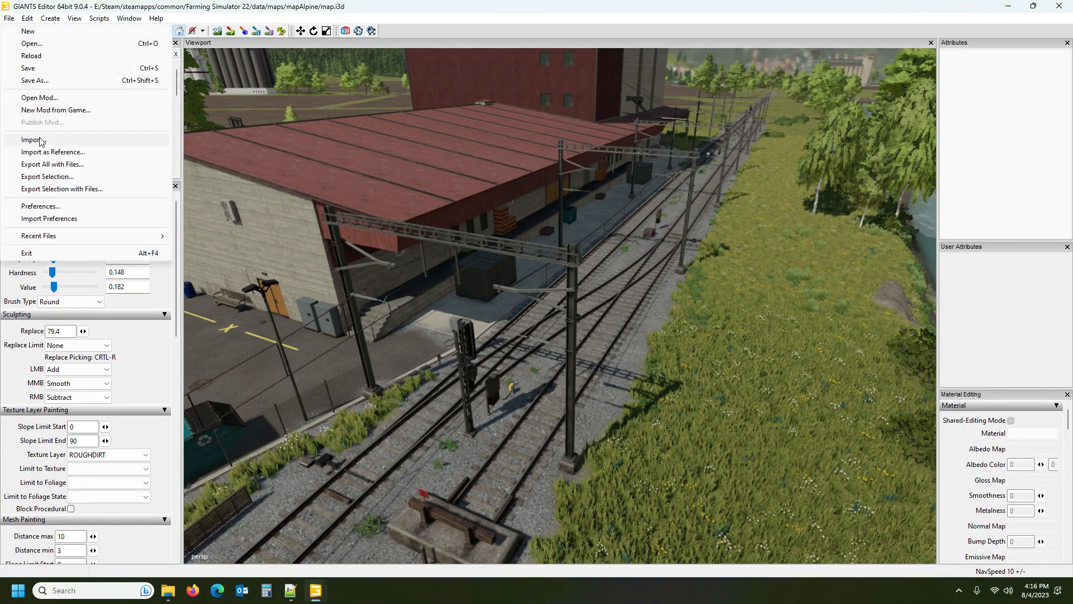
left_click(45, 145)
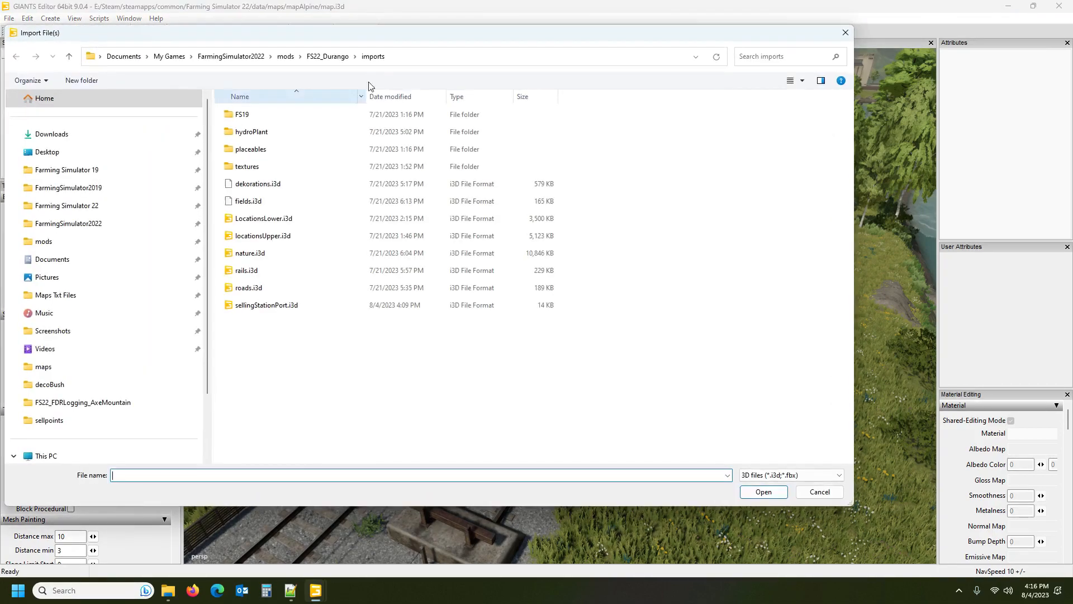
left_click(67, 205)
double_click(268, 121)
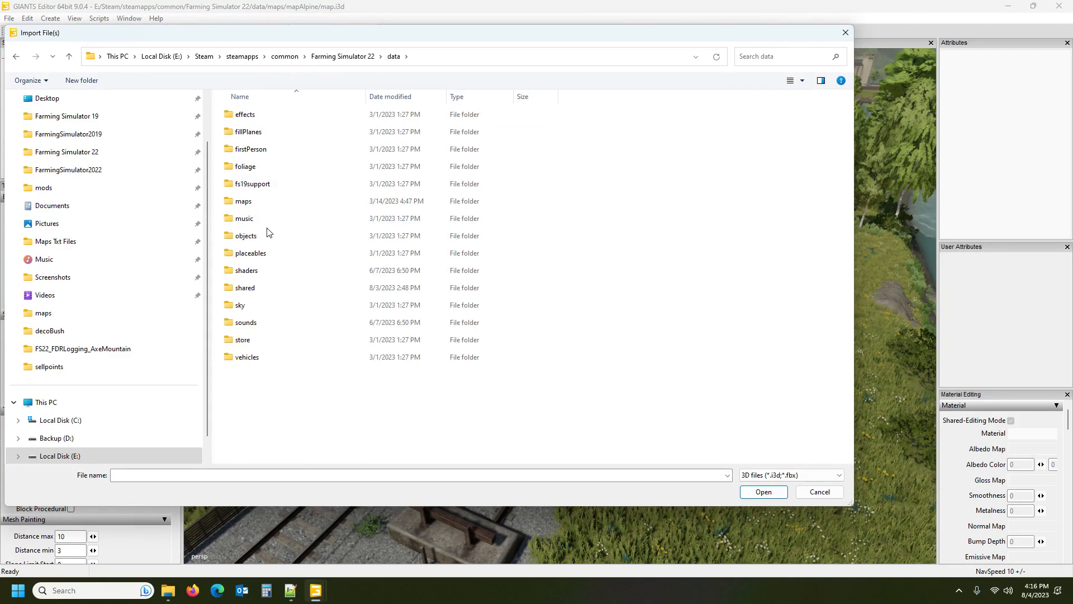
double_click(261, 253)
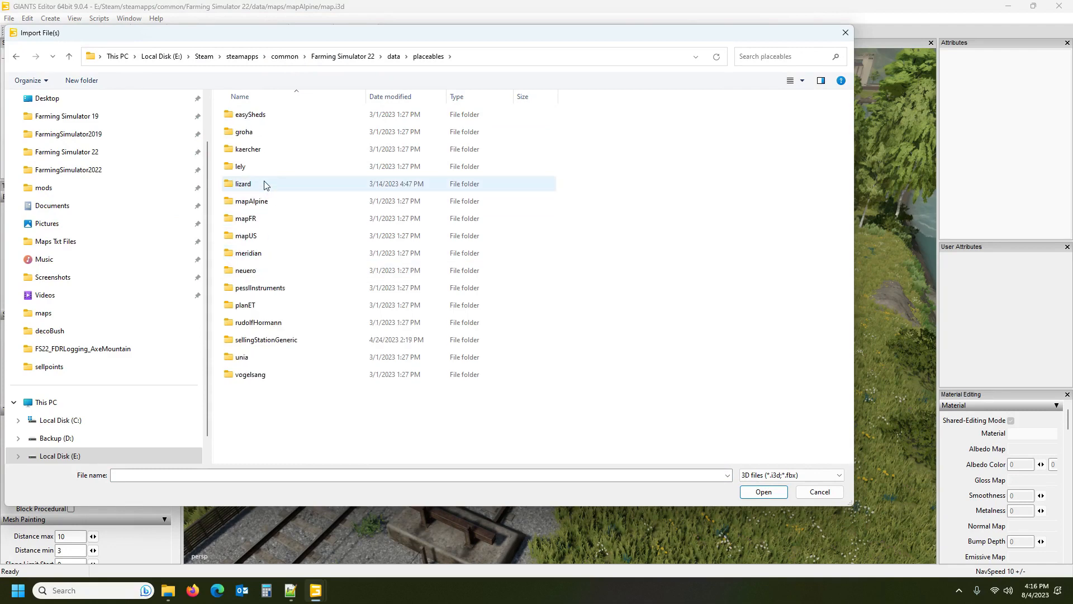
double_click(260, 202)
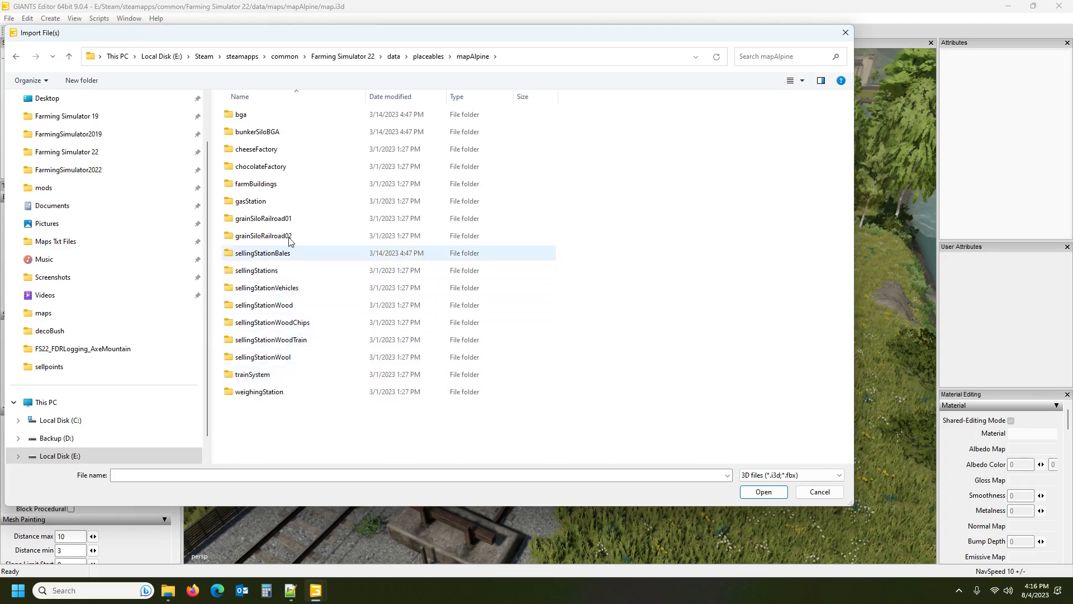
double_click(269, 271)
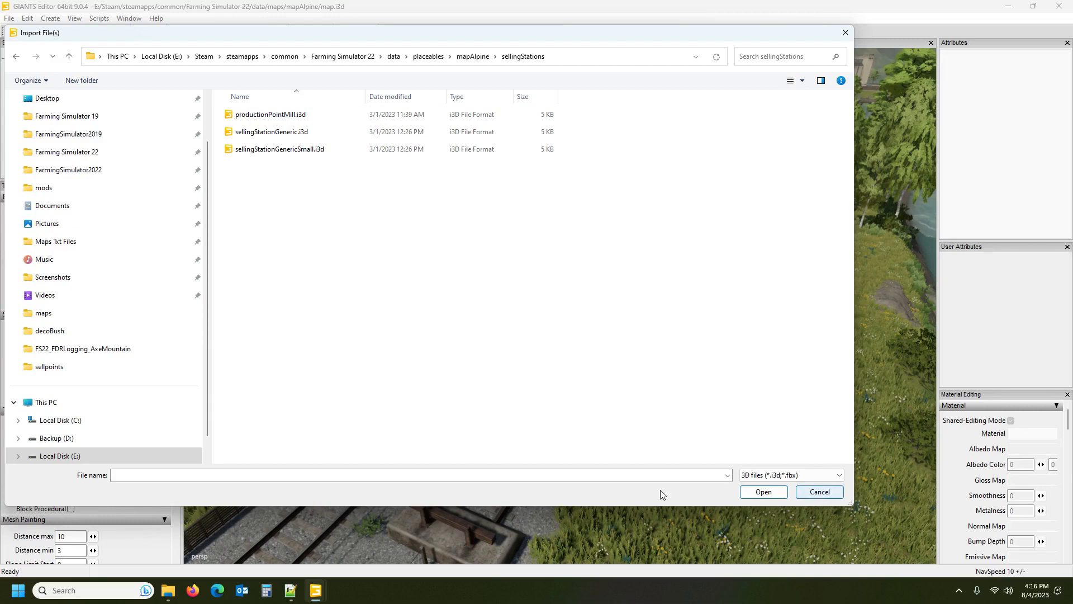
Step: Open mapAlpine's placeables.xml from File Explorer in Notepad++ and examine the trainSystem, sellingStationMill01 and grainSiloRailroad01 entries
left_click(168, 591)
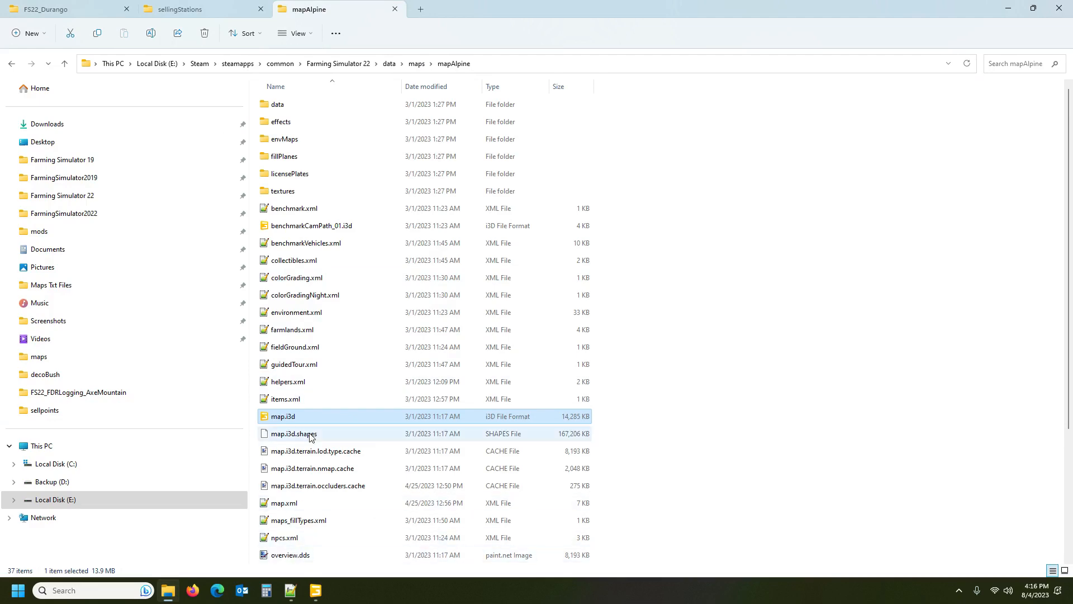
scroll(320, 311, "down", 3)
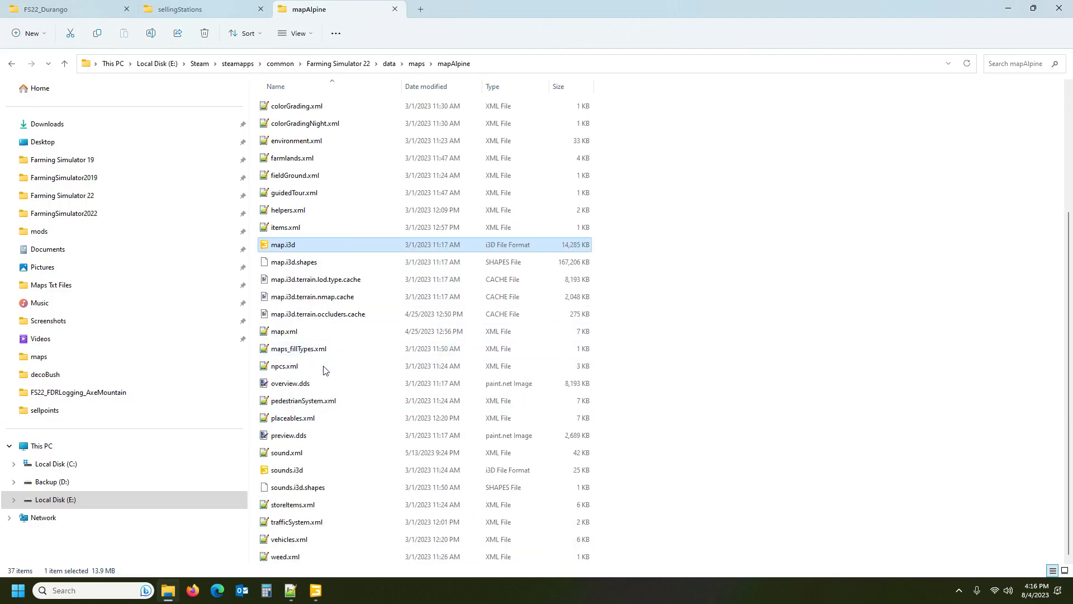
double_click(323, 417)
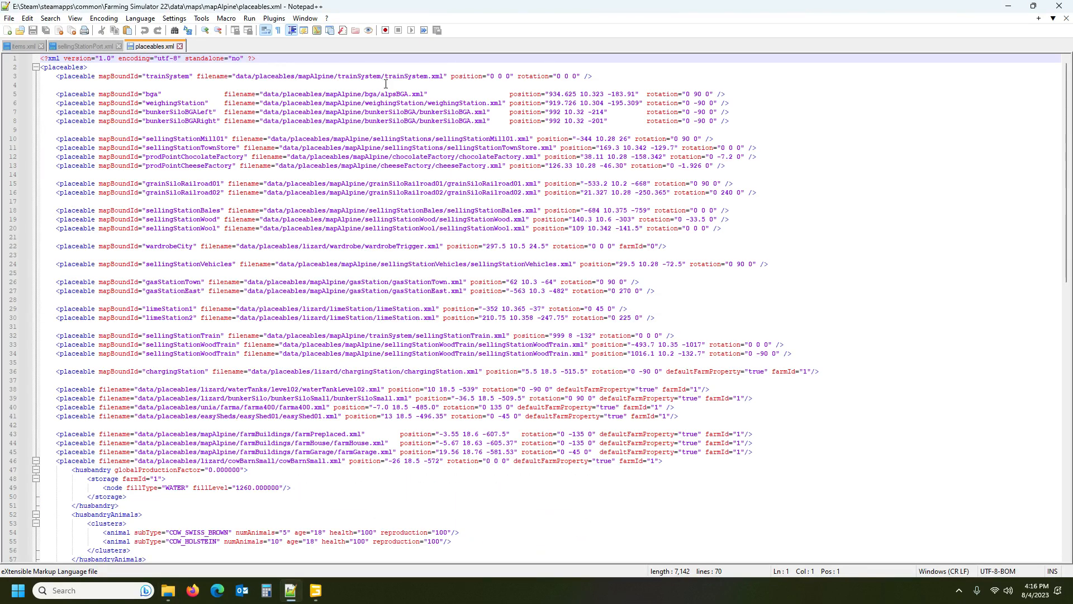
left_click(406, 76)
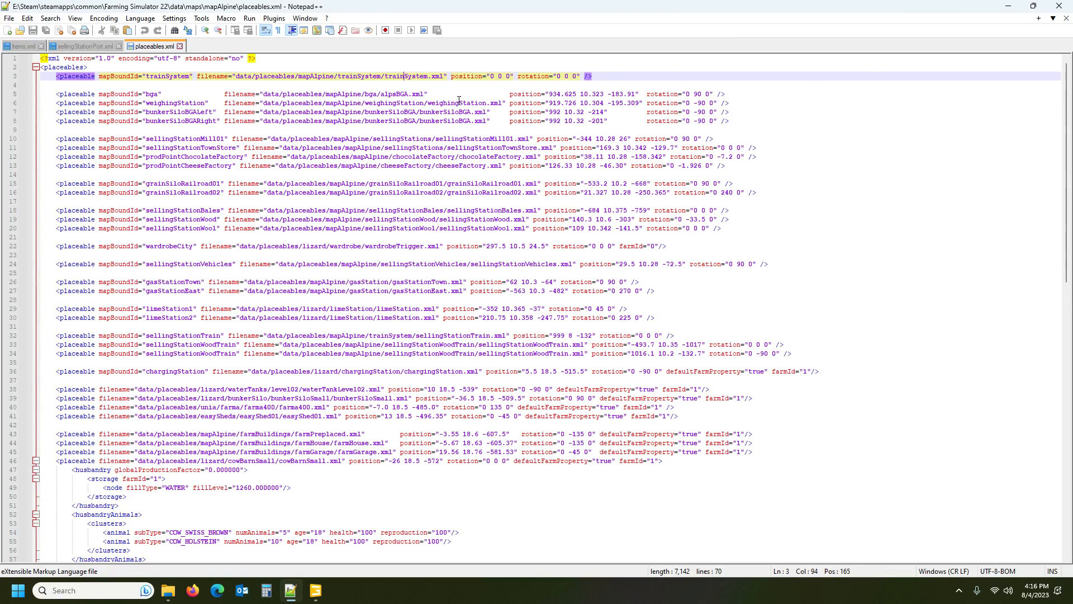
left_click(475, 140)
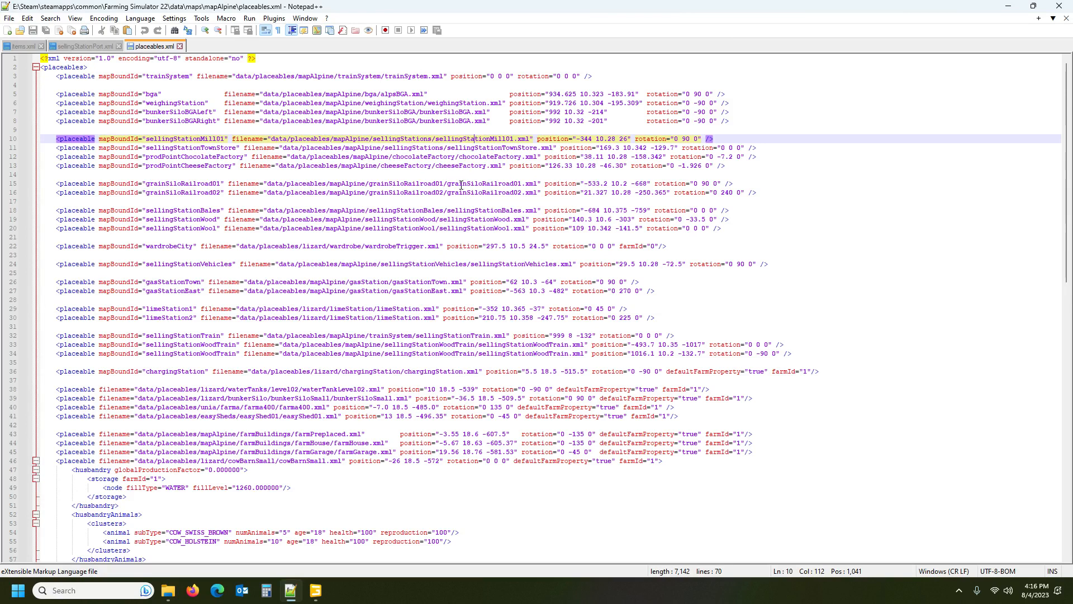
left_click(486, 184)
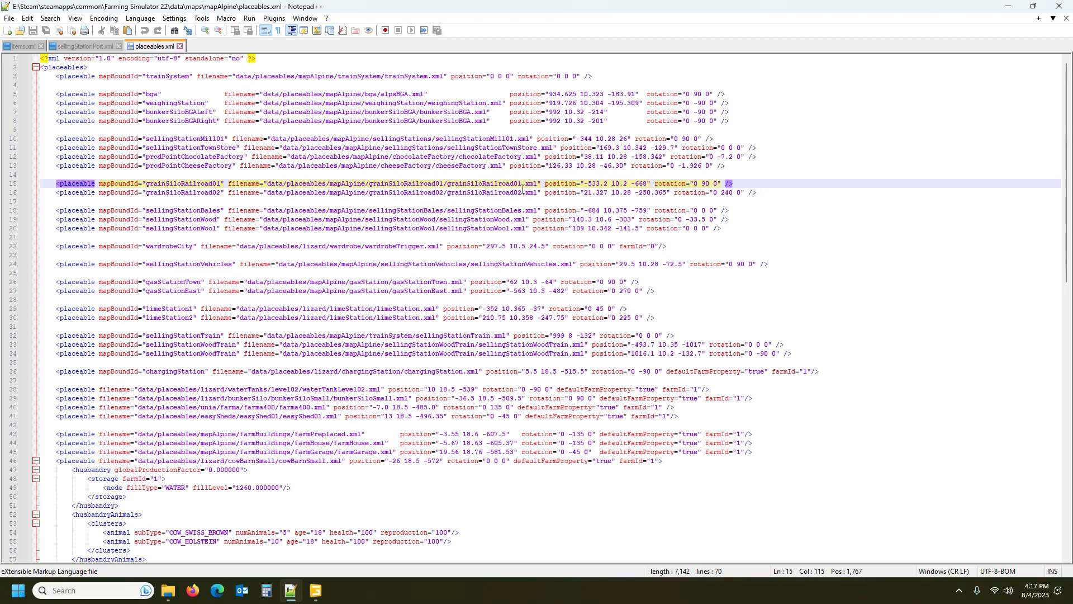
left_click(168, 592)
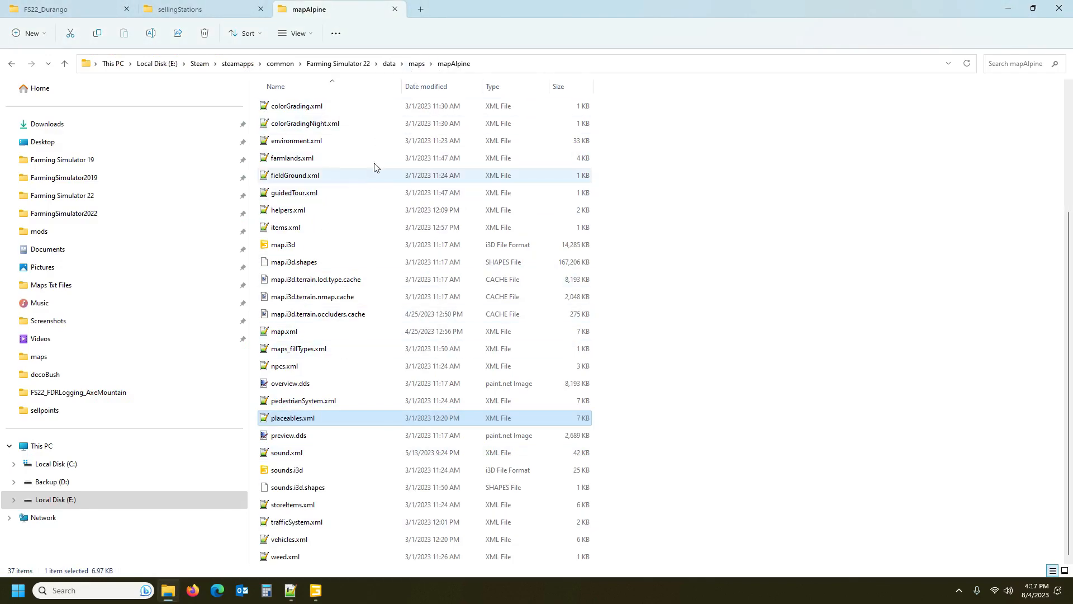
left_click(292, 590)
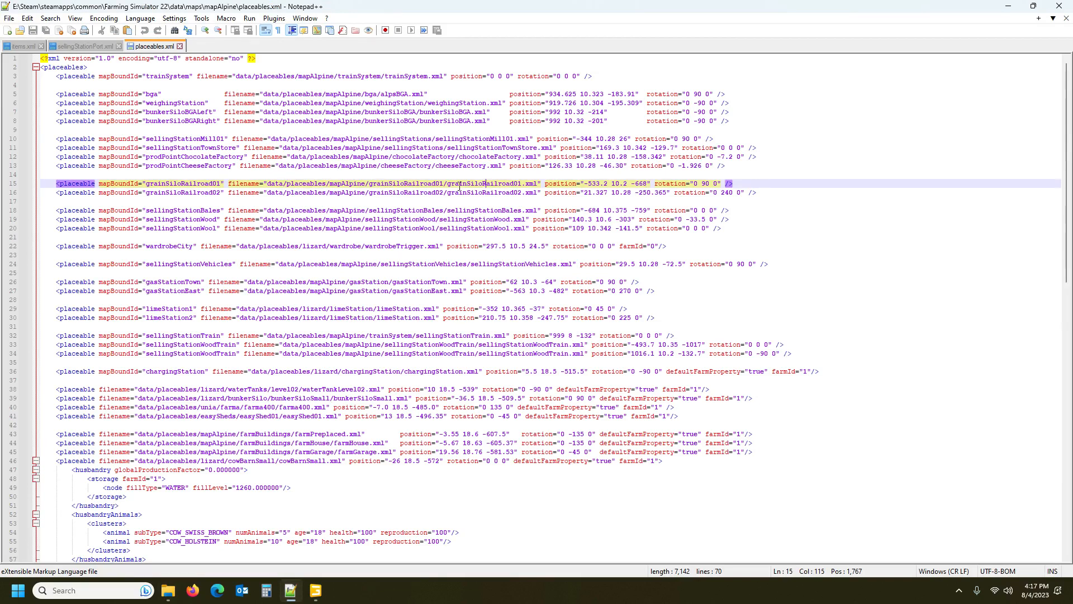
Step: Browse to the data/placeables/mapAlpine/grainSiloRailroad01 folder in File Explorer
left_click(173, 594)
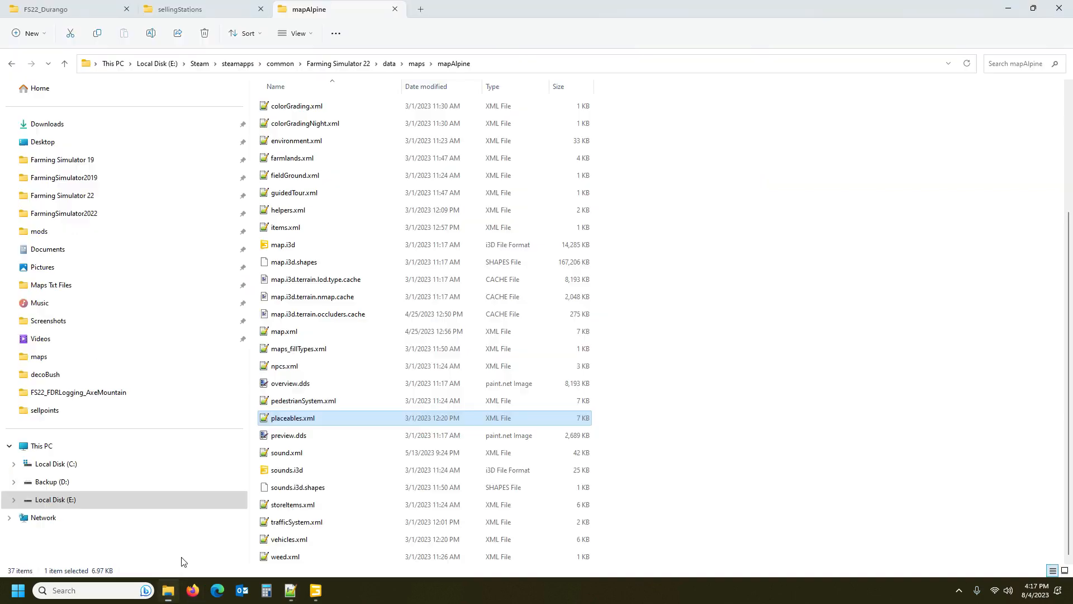
left_click(389, 63)
double_click(311, 243)
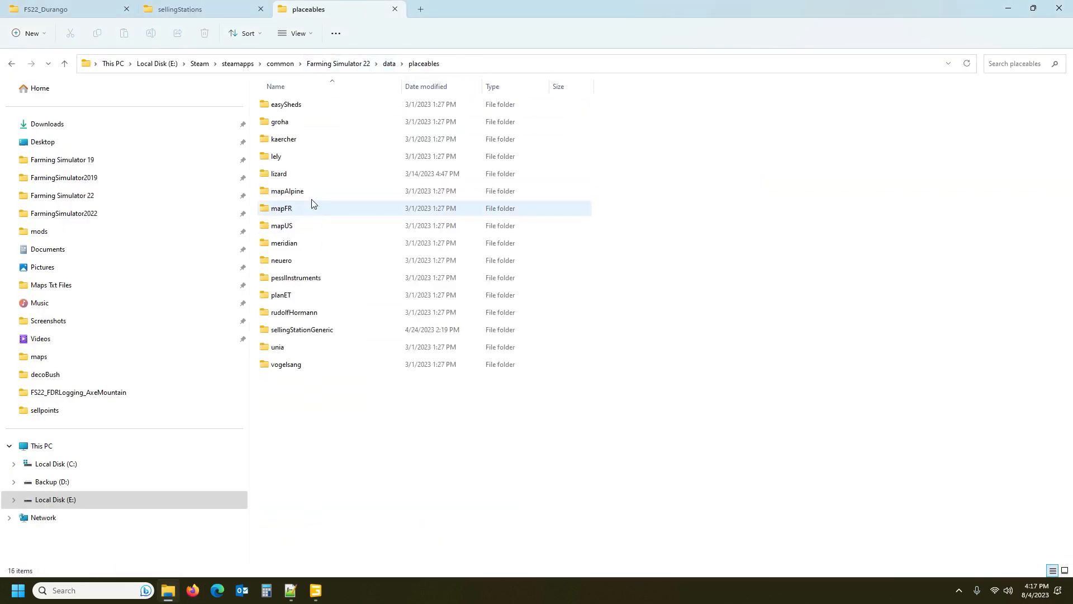
left_click(316, 193)
double_click(315, 193)
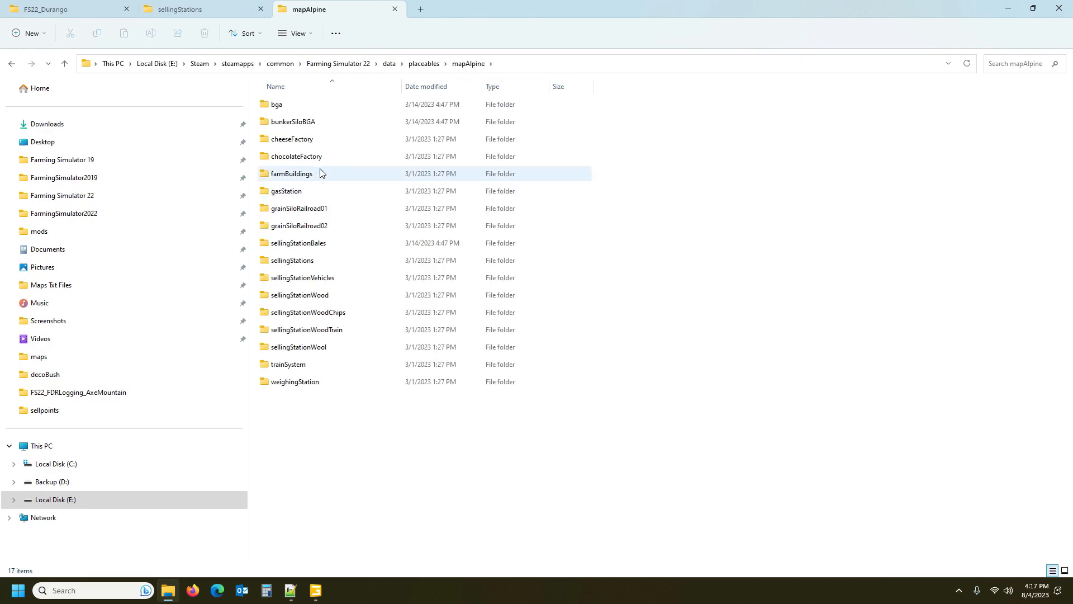
left_click(327, 210)
double_click(327, 210)
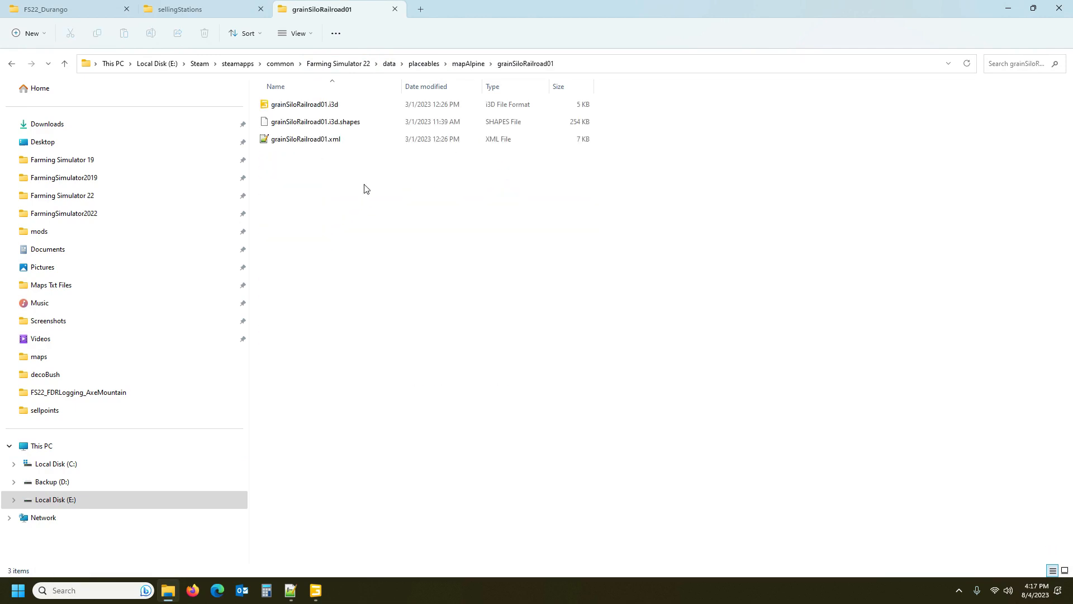
Step: Open grainSiloRailroad01.xml in Notepad++ and examine its trigger markers, hotspots, and silo loading and unloading definitions
double_click(287, 143)
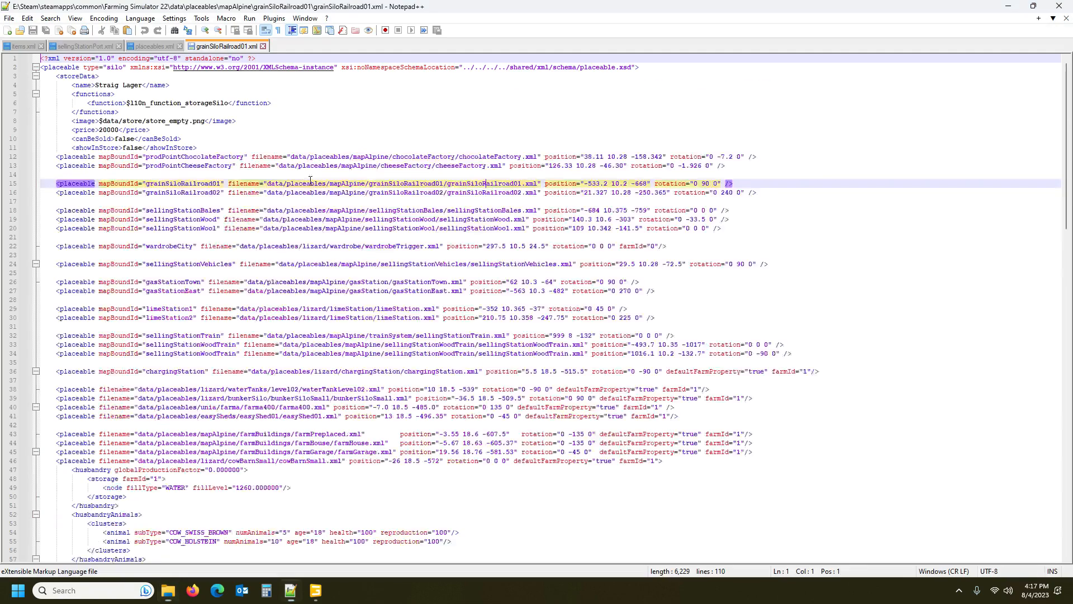
scroll(344, 364, "down", 13)
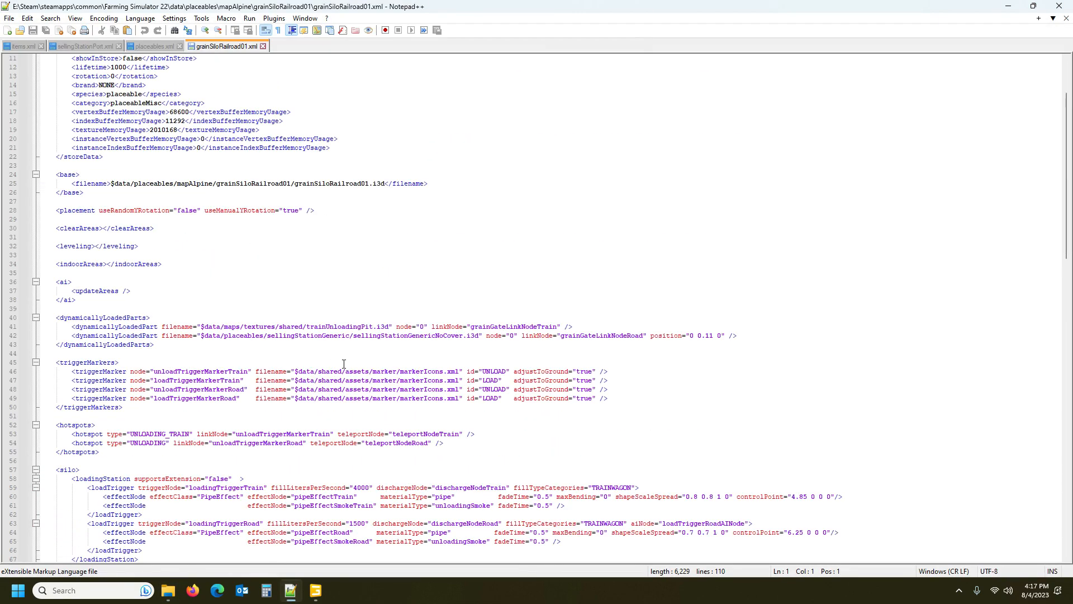
left_click(146, 165)
scroll(243, 236, "up", 3)
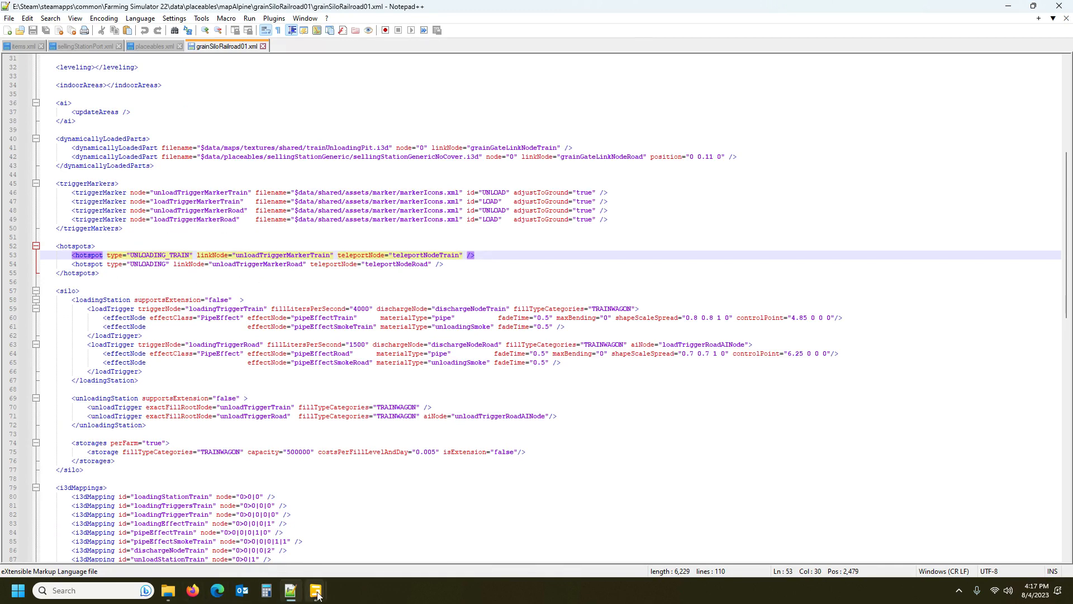
Step: Open grainSiloRailroad01.i3d from File Explorer in GIANTS Editor
mouse_move(317, 596)
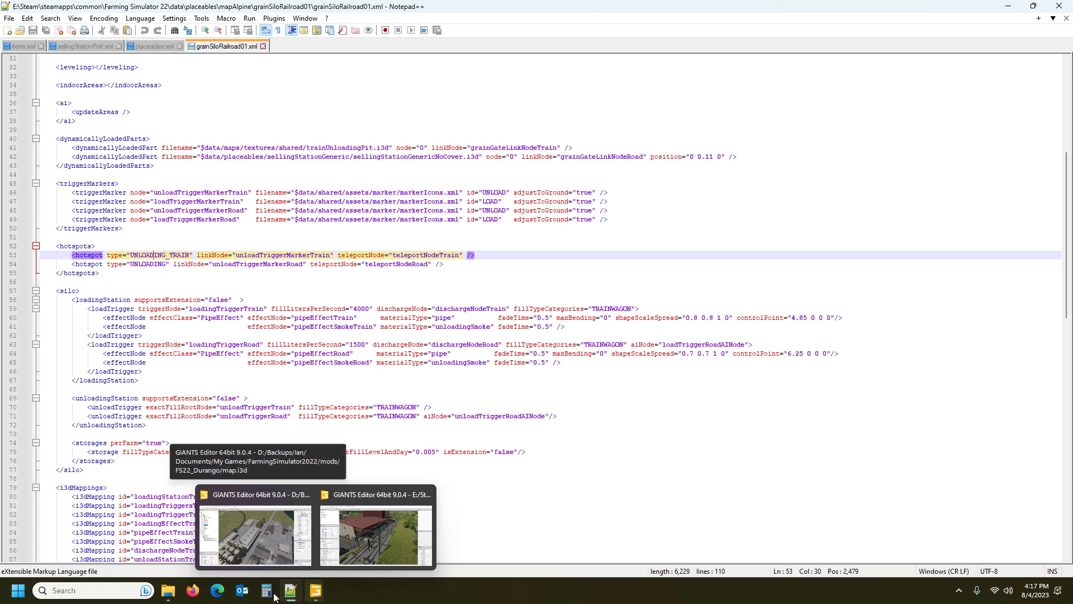
left_click(168, 590)
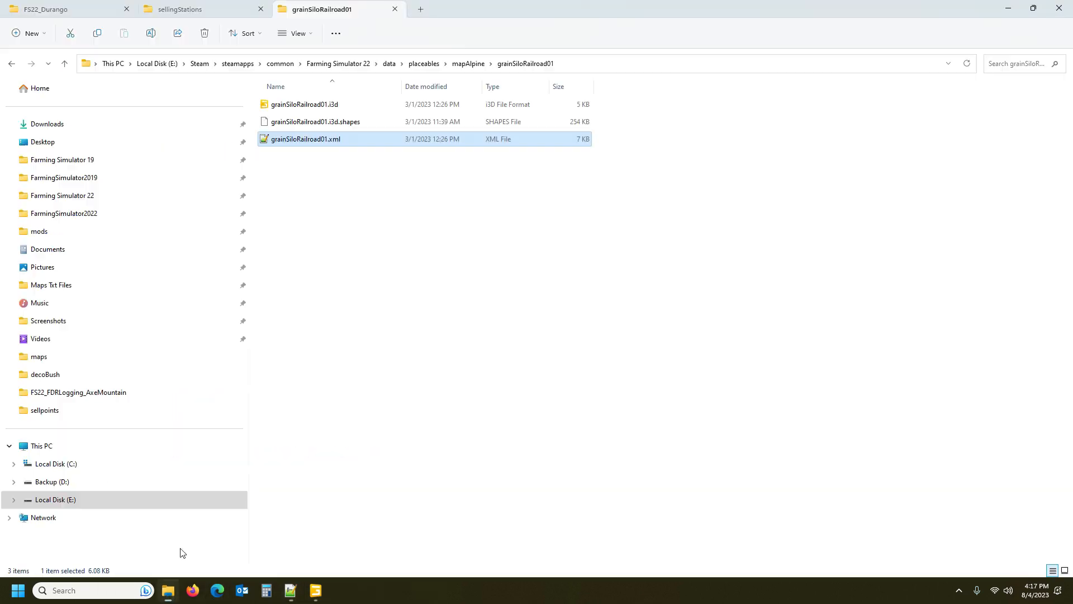
double_click(285, 106)
left_click(519, 364)
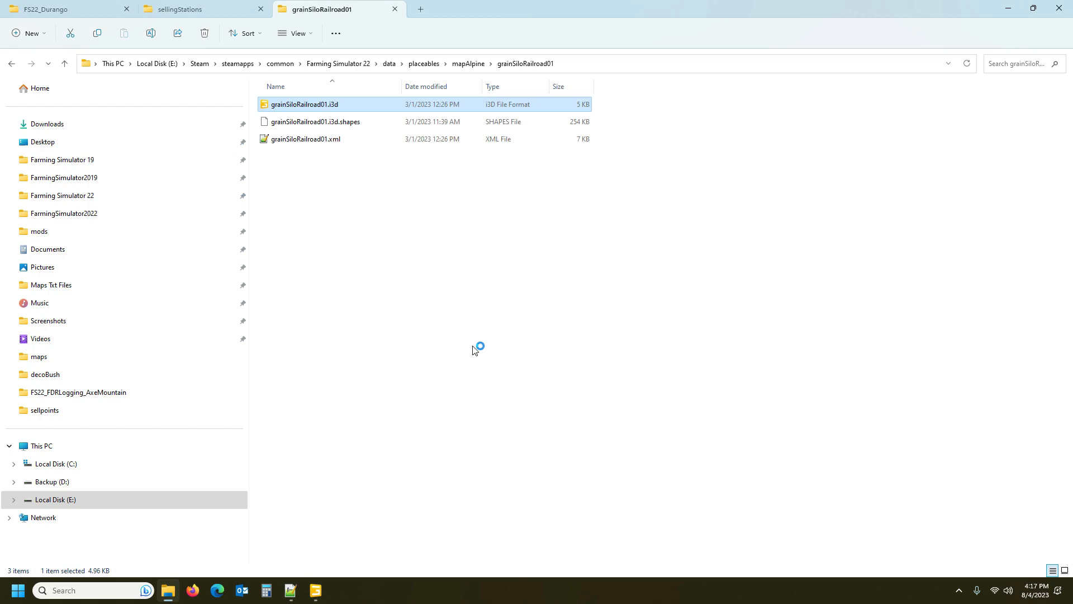
Step: Switch to the Alpine map in GIANTS Editor, cancel its pending import and close the map without saving
mouse_move(320, 594)
left_click(358, 545)
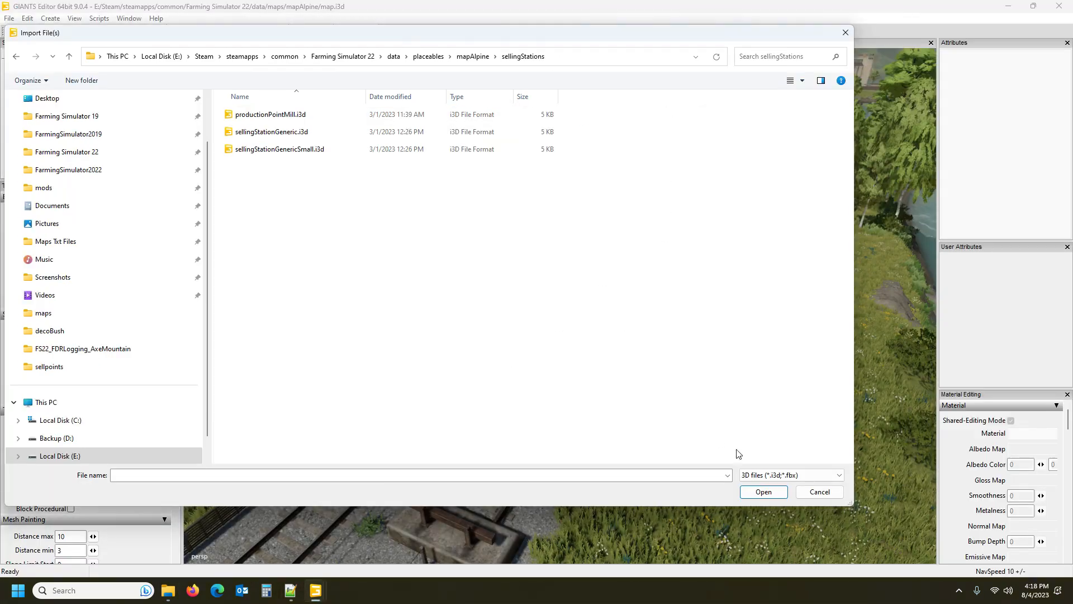
left_click(820, 492)
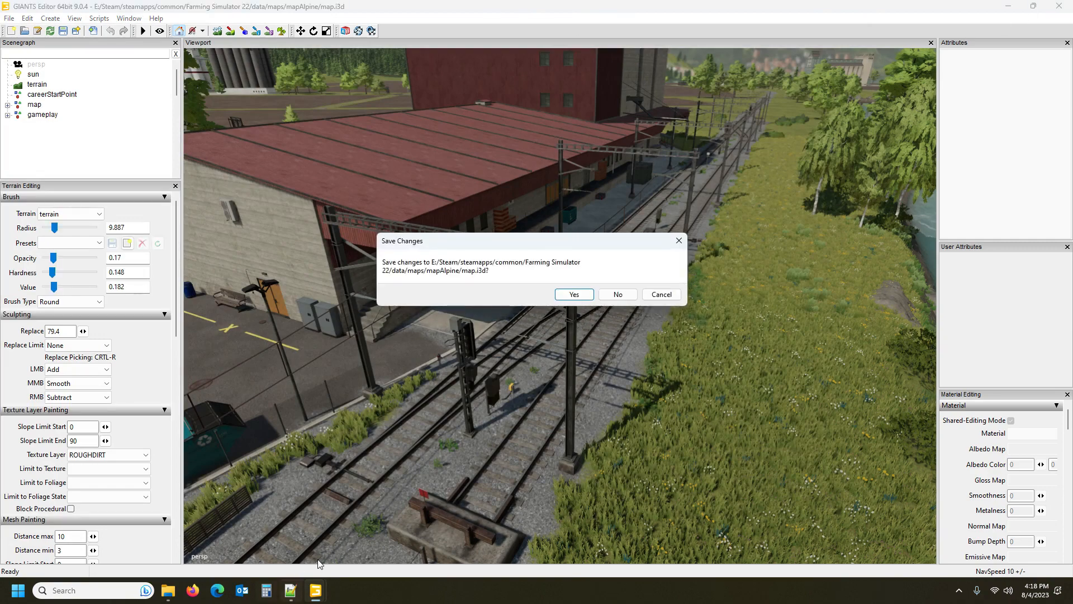
left_click(618, 294)
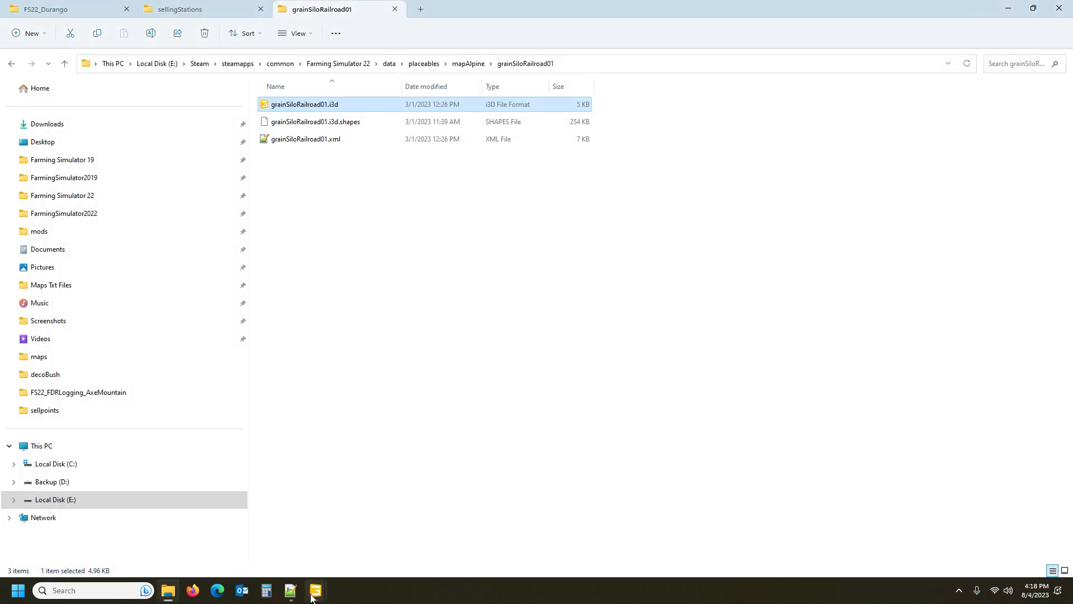
Step: Switch to the GIANTS Editor window with grainSiloRailroad01.i3d and examine the whole grainSiloRailroad01 object in the viewport
mouse_move(315, 591)
left_click(370, 535)
mouse_move(498, 334)
left_mouse_down("alt")
mouse_move(504, 317)
mouse_move(484, 333)
left_mouse_up("alt")
scroll(497, 317, "down", 5)
scroll(495, 318, "up", 3)
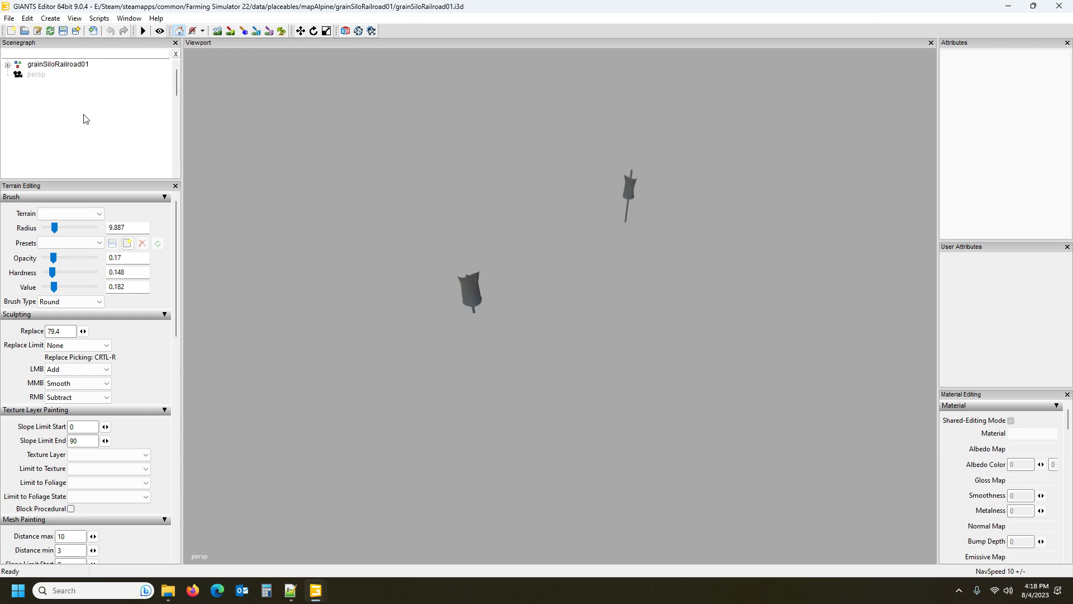
left_click(51, 65)
left_click_drag(585, 385, 546, 391, "alt")
scroll(546, 387, "up", 4)
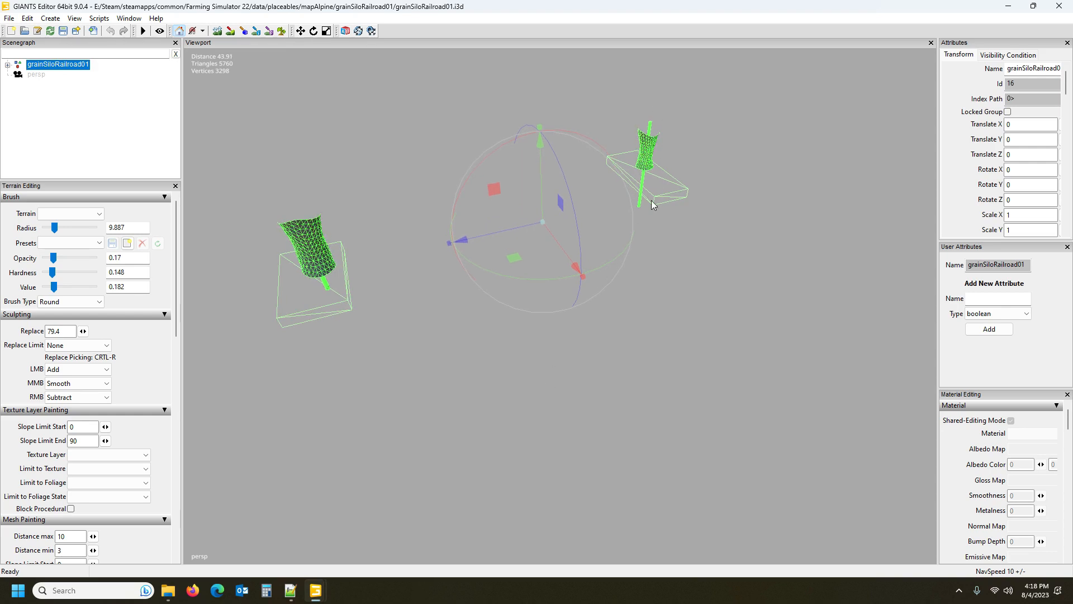
Step: Expand grainSiloRailroad01, compare its train and road groups, and close the file without saving
left_click(7, 65)
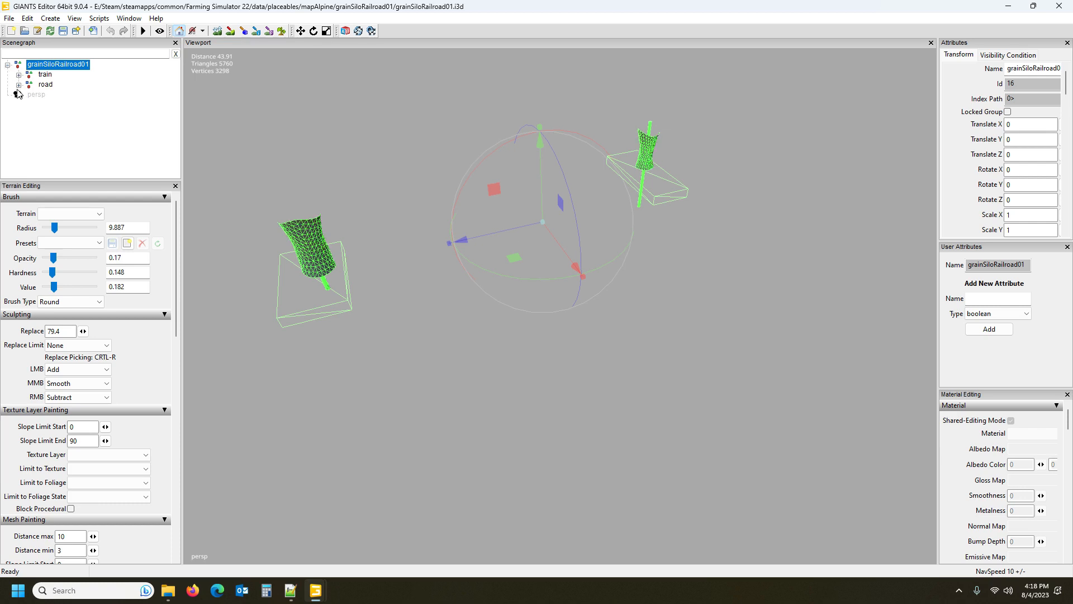
left_click(45, 74)
left_click(45, 85)
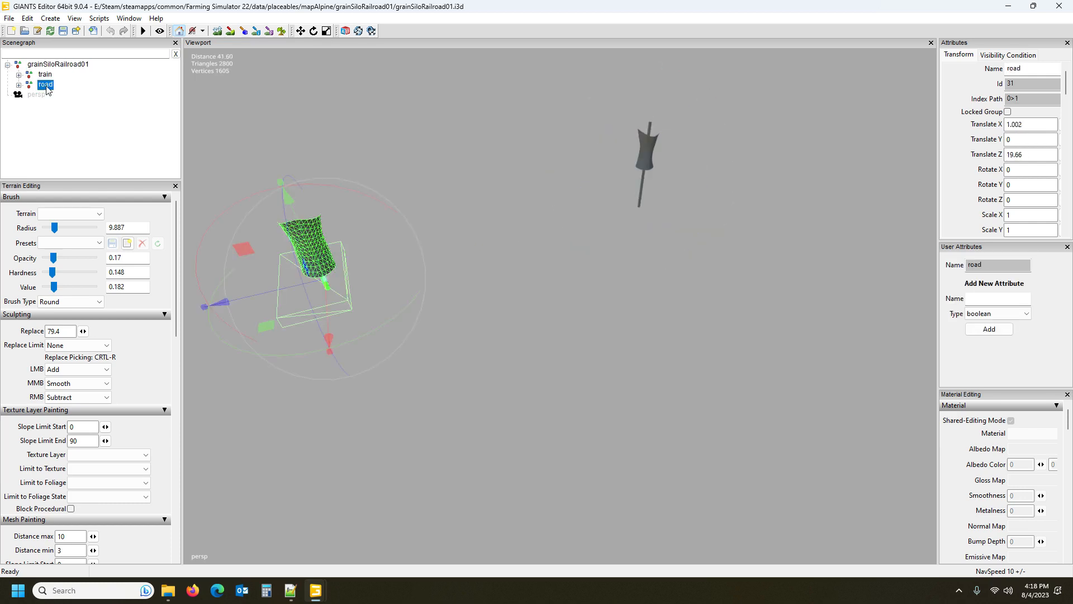
left_click(44, 76)
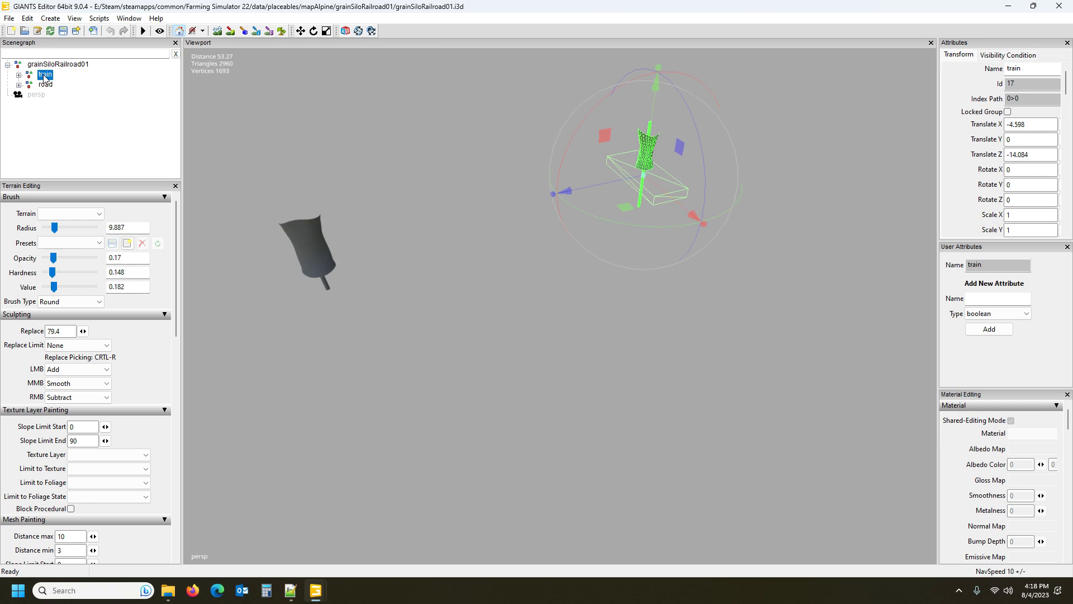
left_click(44, 86)
left_click(46, 76)
left_click(44, 87)
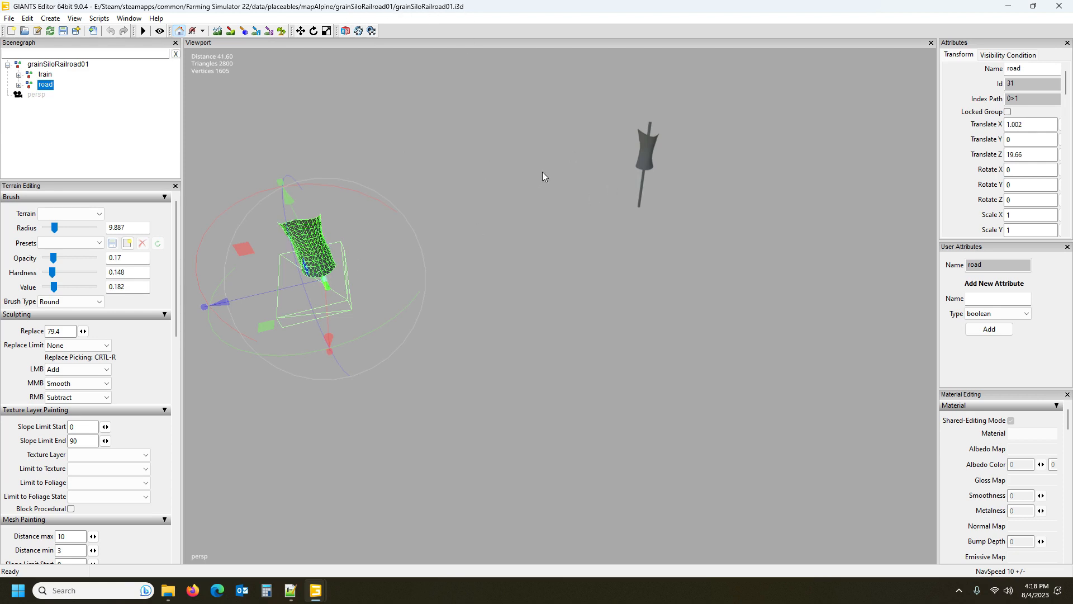
left_click(1061, 9)
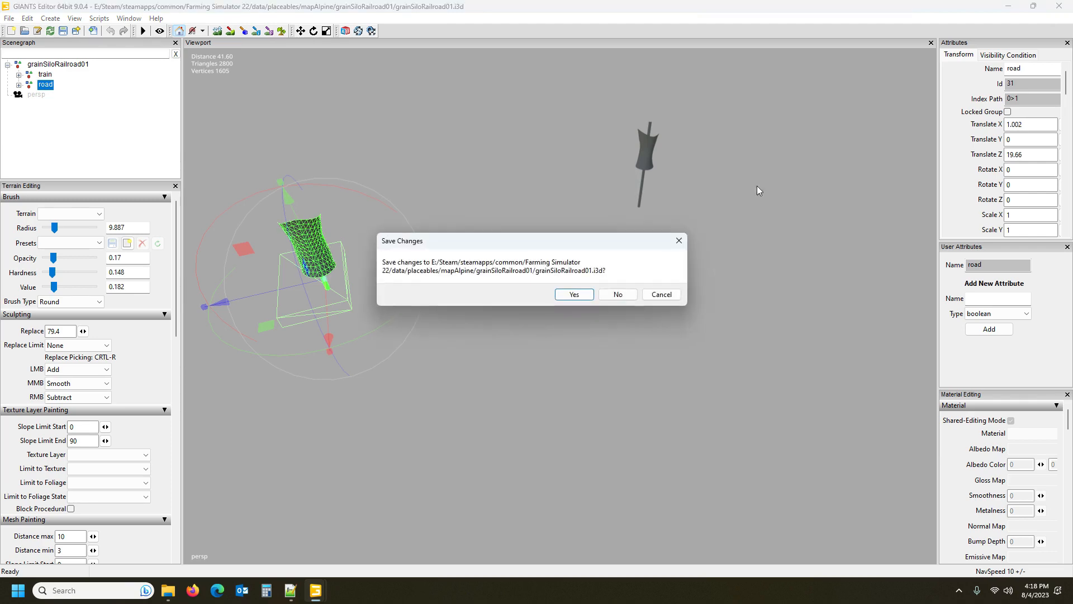
left_click(628, 295)
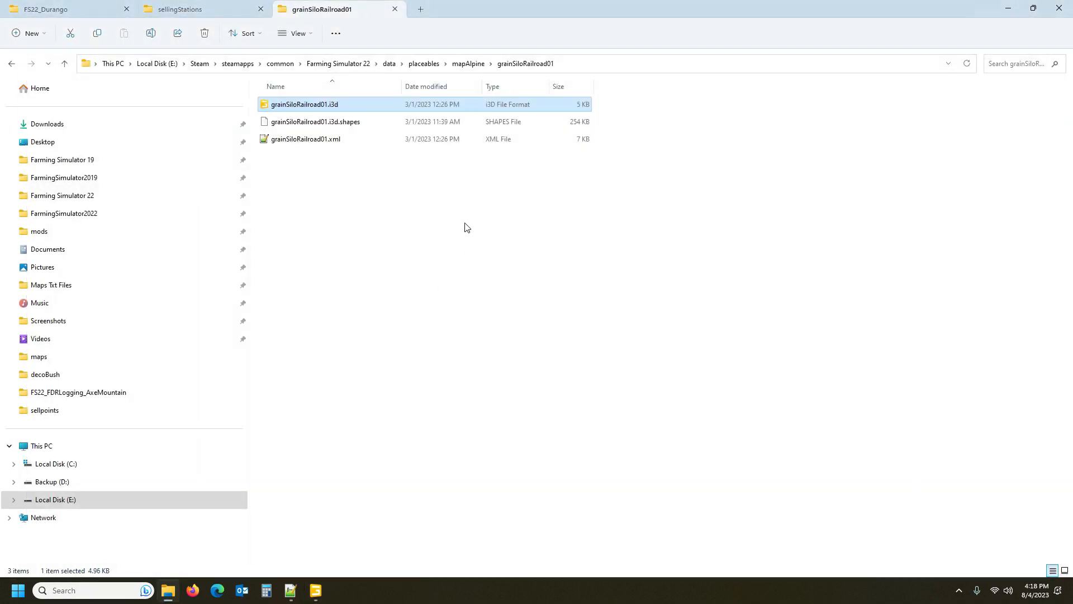
Step: Switch to the Durango map in GIANTS Editor and import grainSiloRailroad01.i3d from the game's data/placeables/mapAlpine/grainSiloRailroad01 folder
left_click(76, 14)
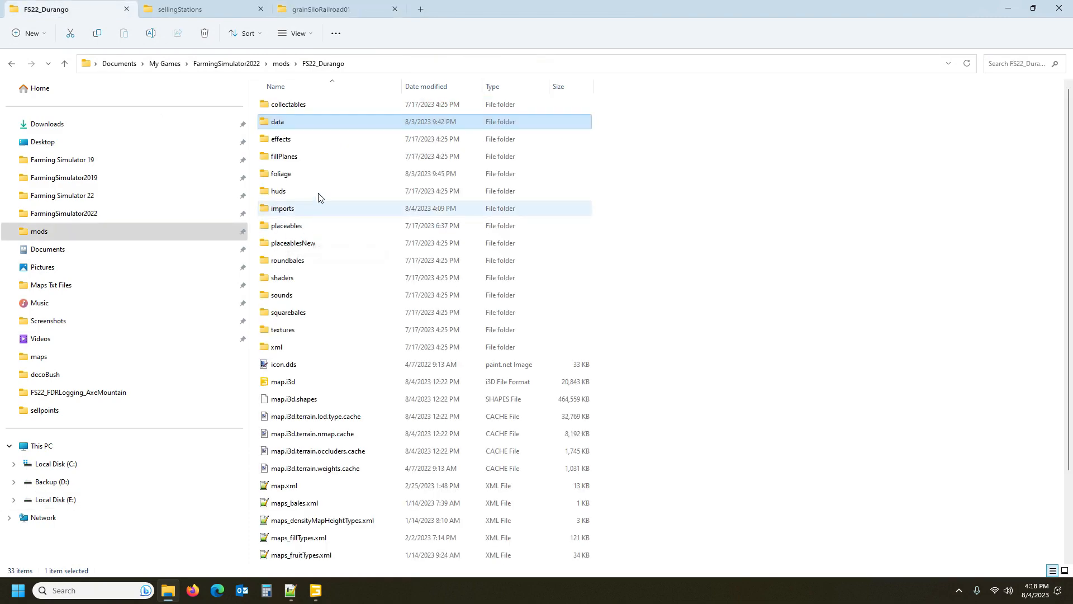
left_click(316, 591)
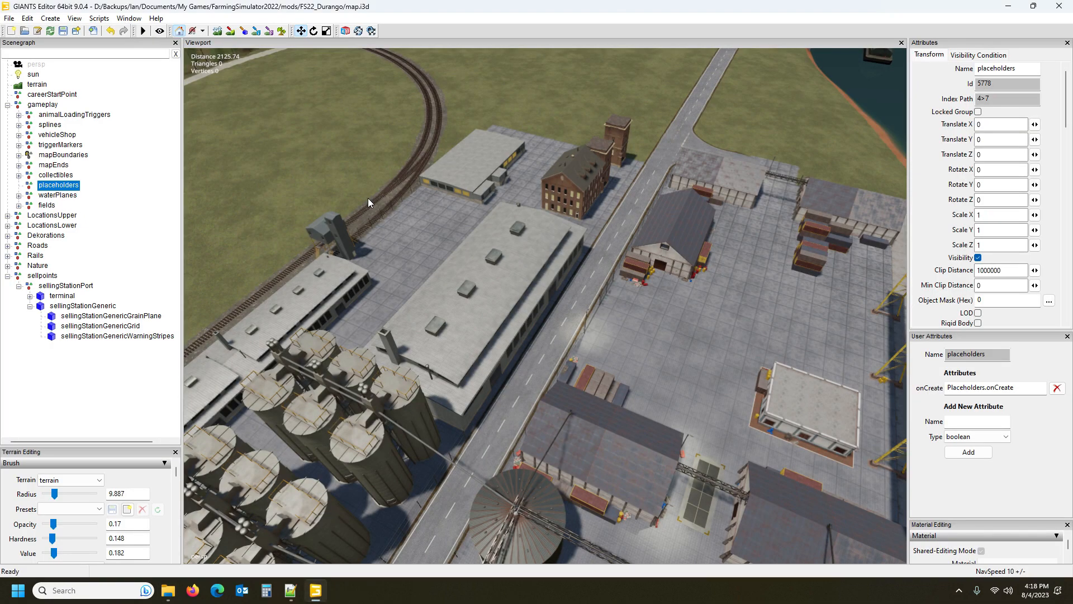
left_click(9, 18)
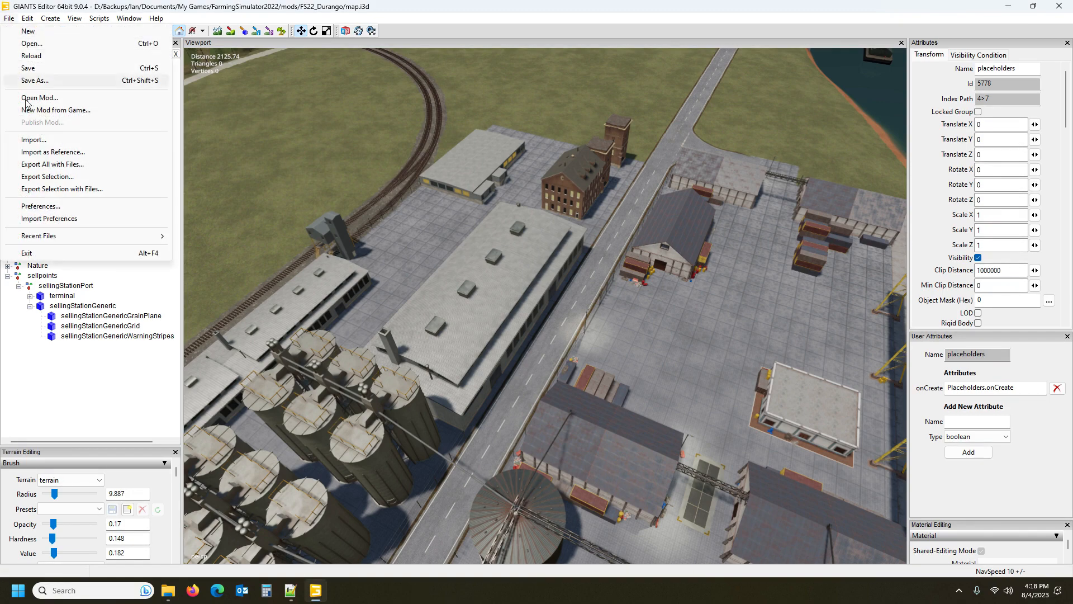
left_click(59, 144)
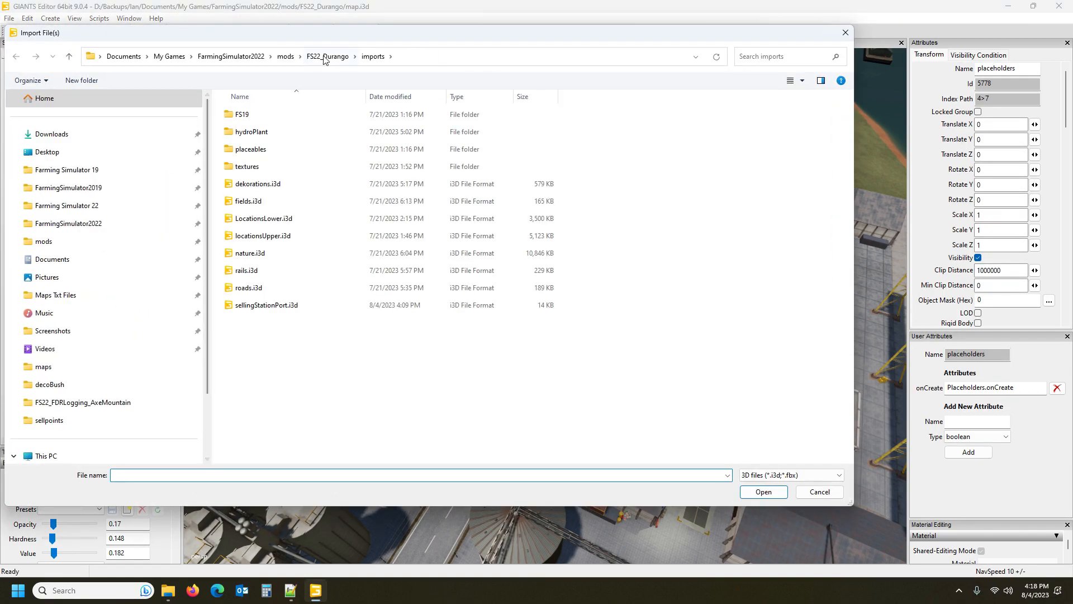
left_click(77, 205)
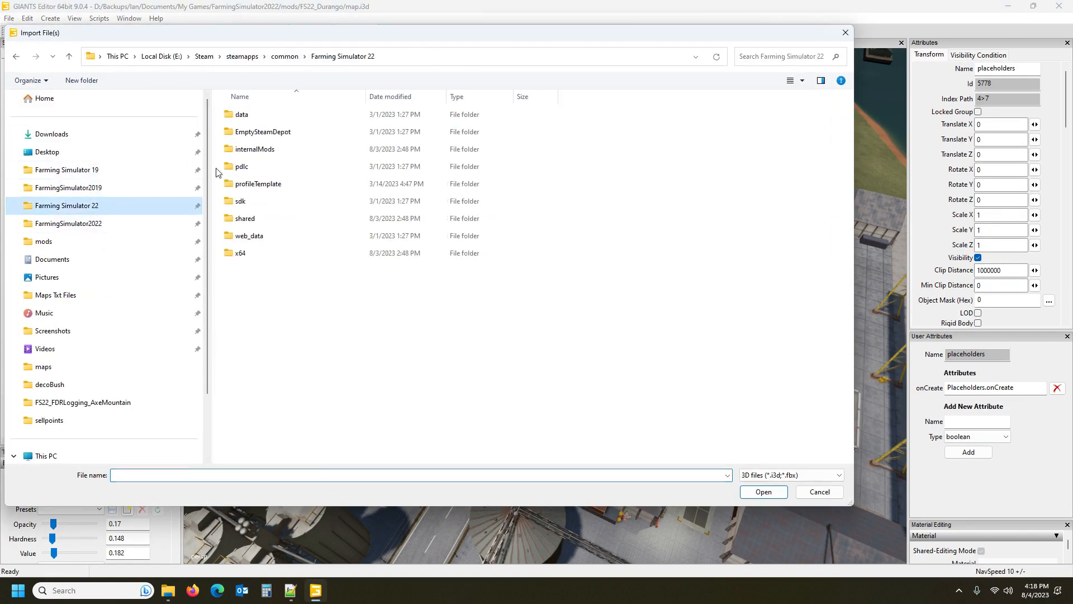
double_click(244, 115)
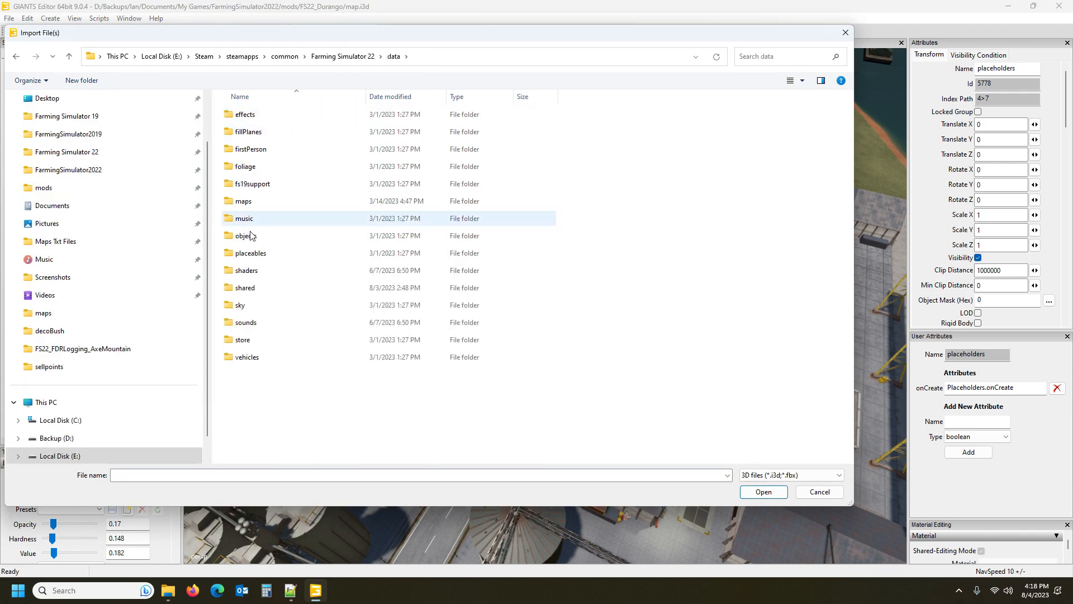
double_click(271, 249)
double_click(271, 200)
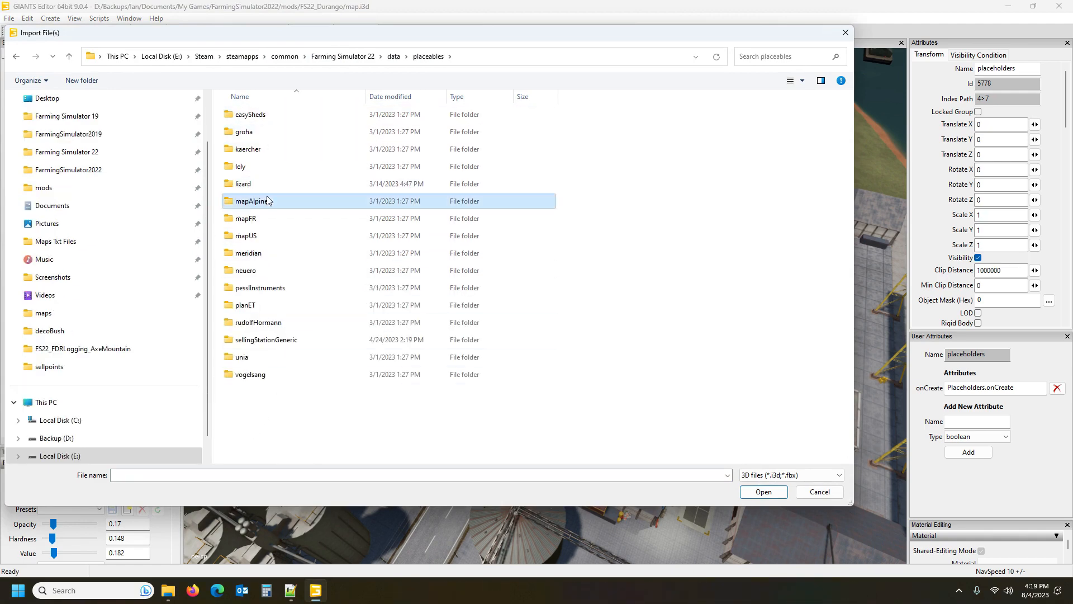
double_click(266, 220)
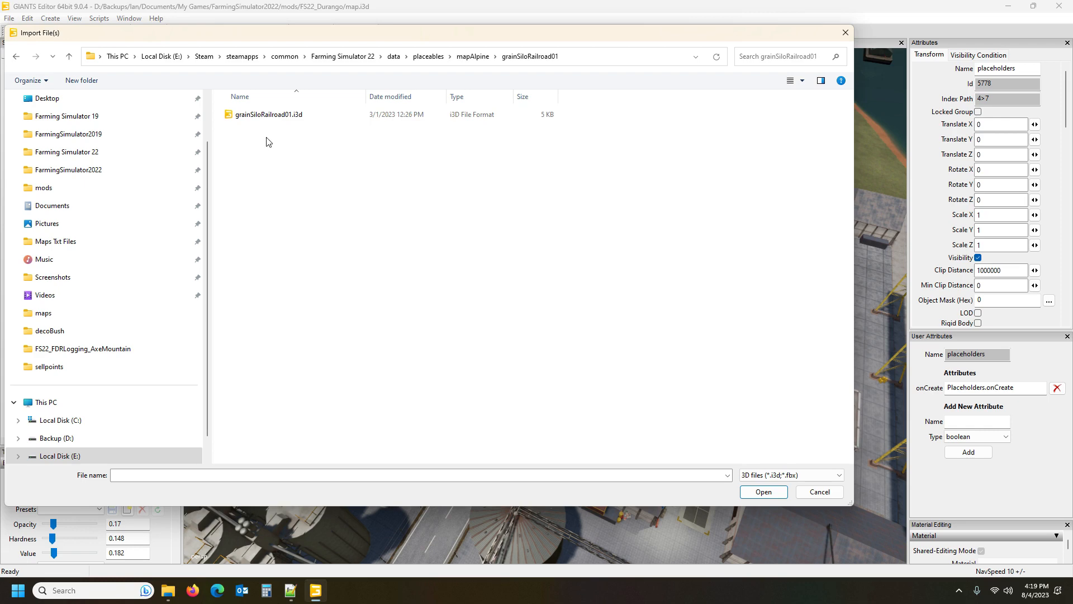
double_click(260, 114)
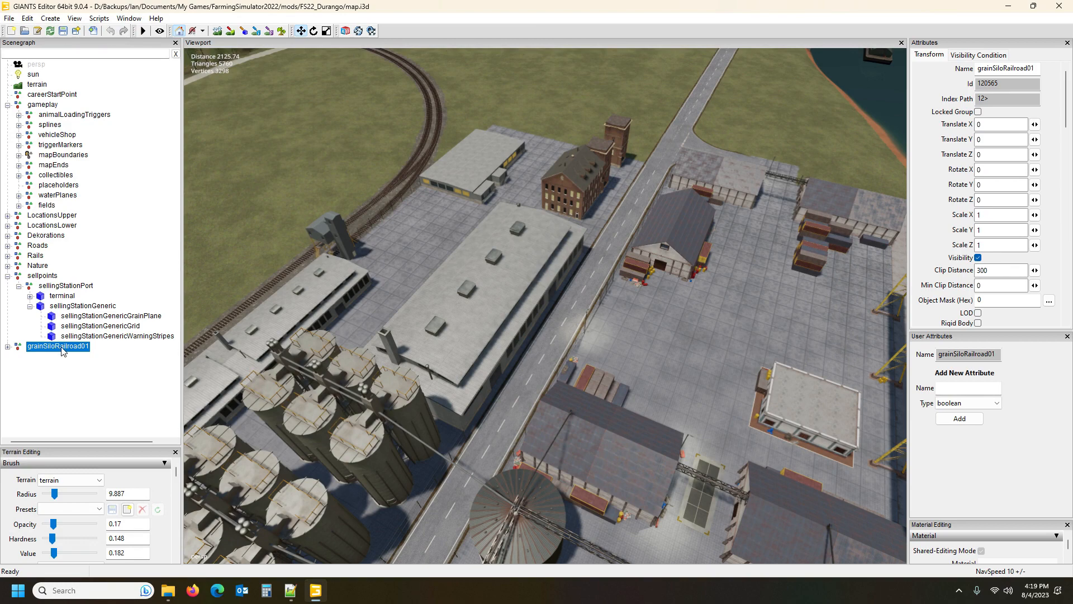
Step: Move grainSiloRailroad01 into the placeholders group and place it beside the port's rail silo, at about X -967, Y 20, Z 1743
left_click_drag(62, 351, 78, 191)
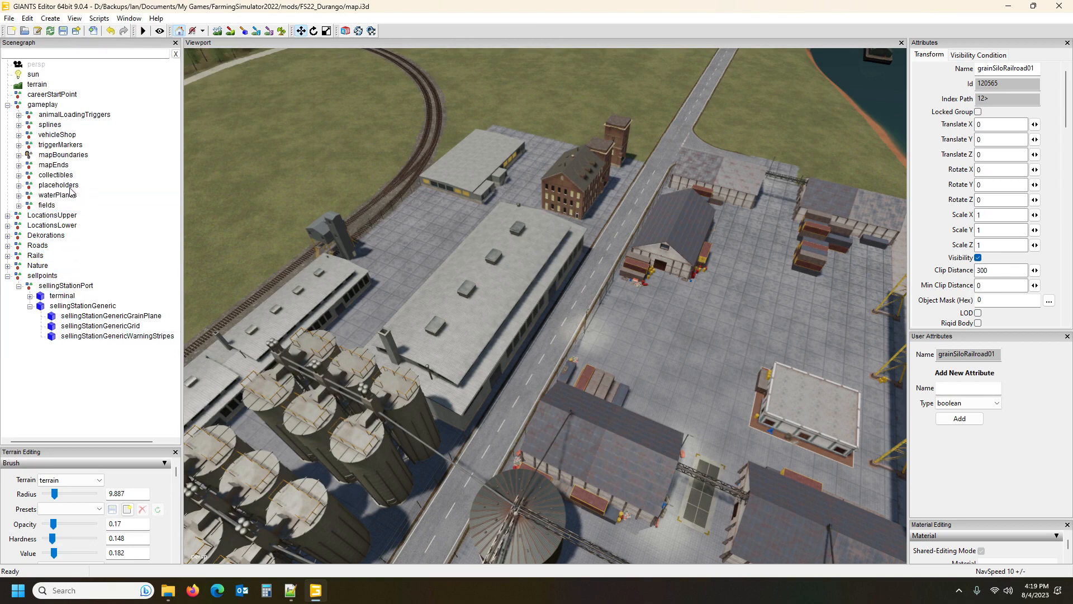
left_click(19, 185)
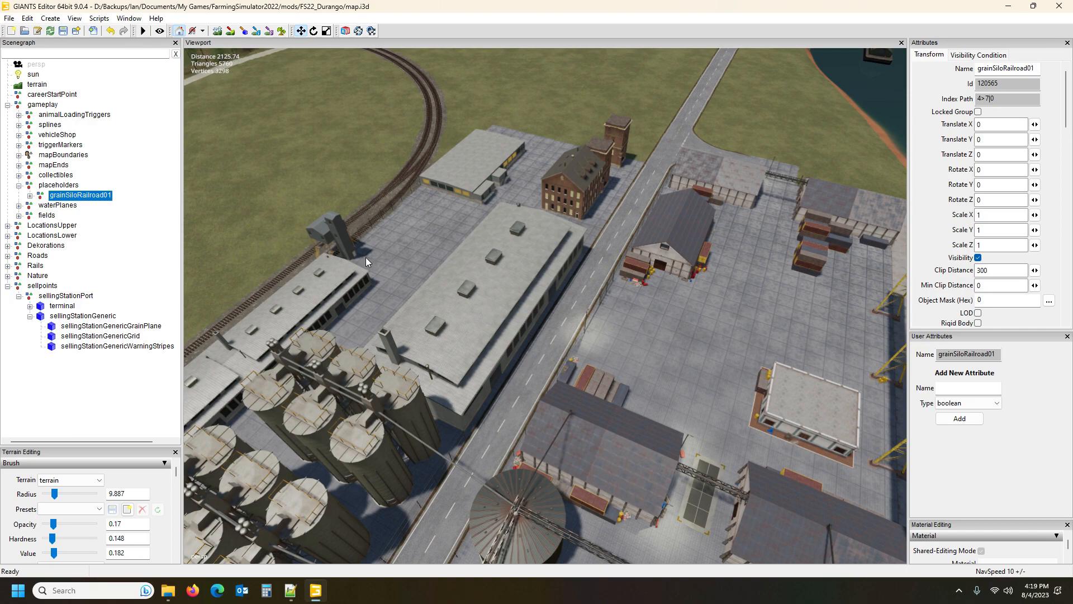
key("ctrl+b")
left_click_drag(466, 340, 515, 357, "alt")
scroll(404, 314, "up", 5)
middle_click_drag(515, 357, 508, 351, "alt")
left_click_drag(508, 351, 540, 339, "alt")
scroll(542, 355, "up", 4)
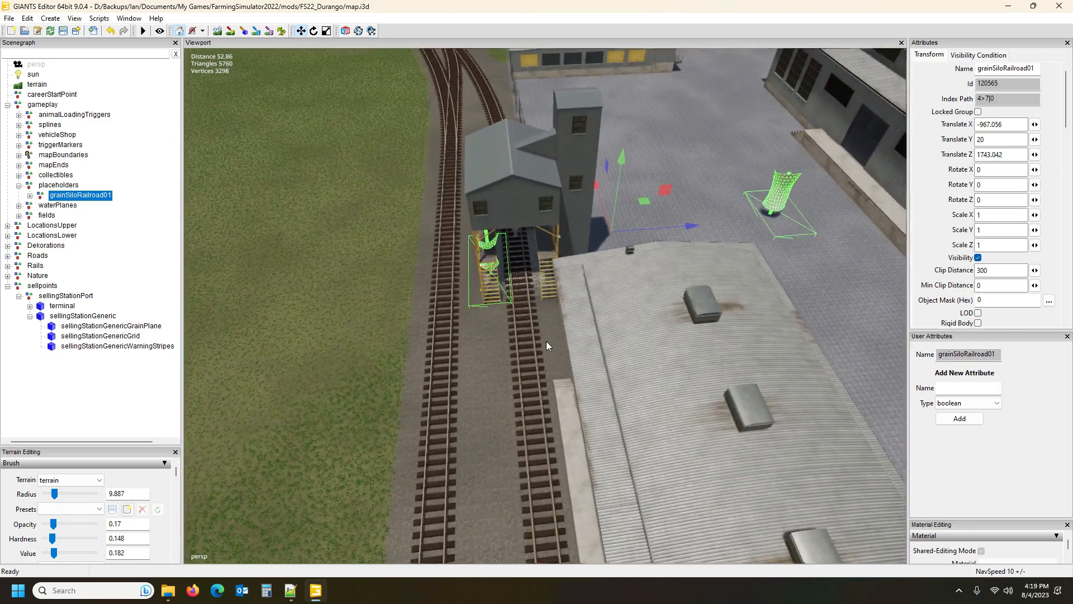
Step: Move the train group of grainSiloRailroad01 onto the track under the rail silo, to about X -5.39, Z -11.2
left_click(30, 195)
left_click(67, 205)
scroll(491, 406, "up", 6)
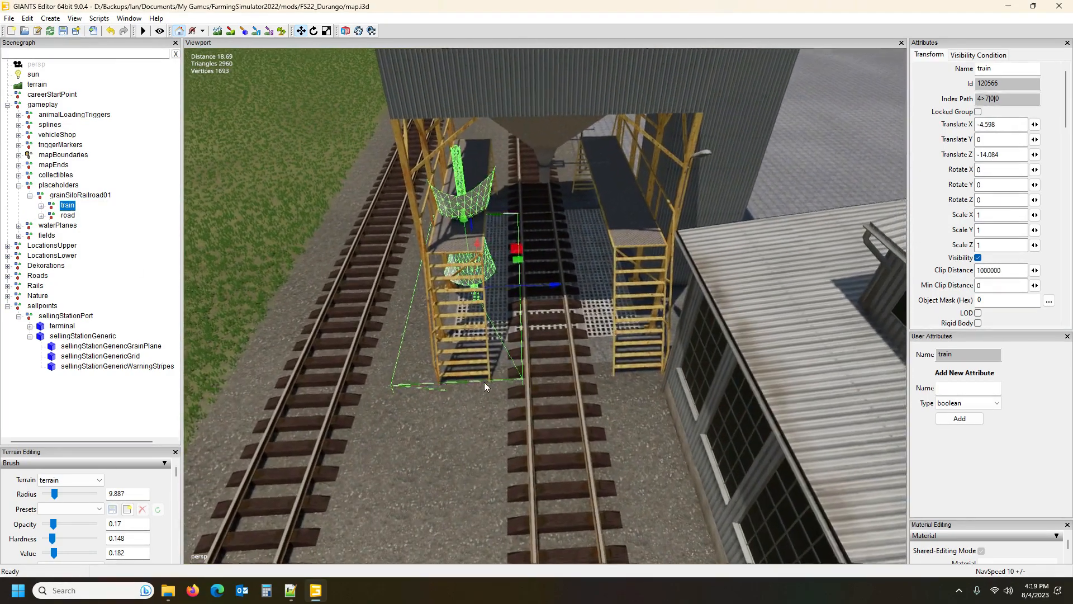
left_click_drag(484, 382, 572, 387, "alt")
left_click_drag(489, 280, 559, 248)
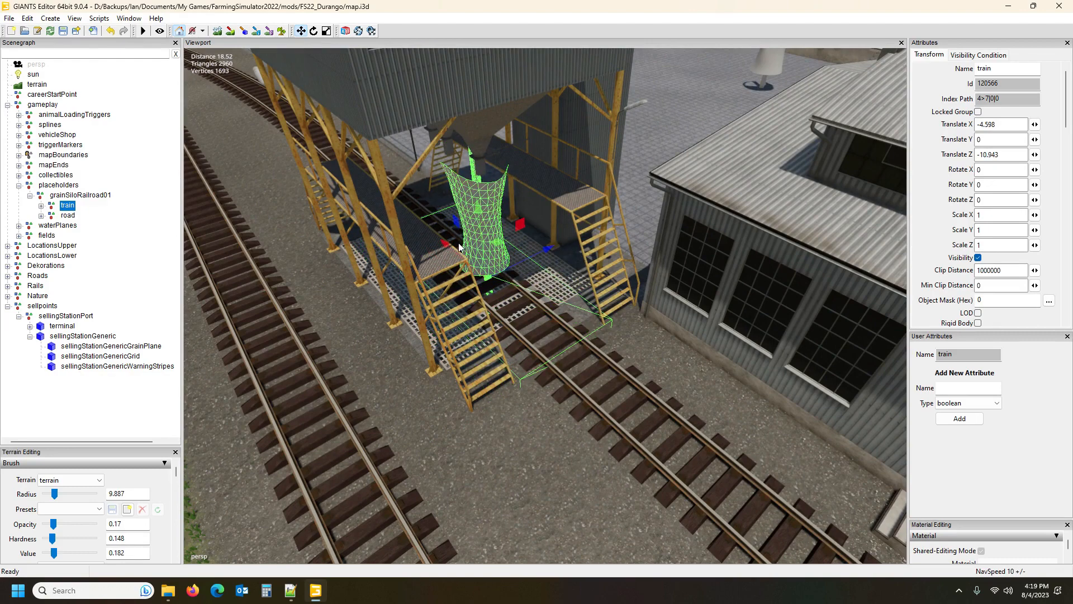
left_click_drag(449, 250, 468, 267)
left_click_drag(557, 262, 550, 265)
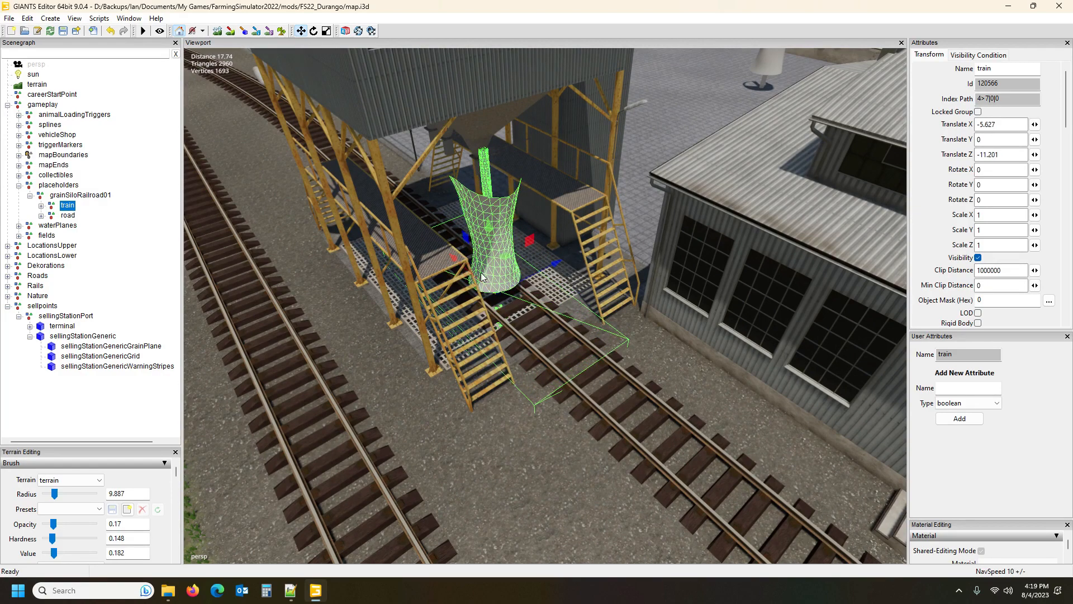
left_click_drag(464, 264, 459, 262)
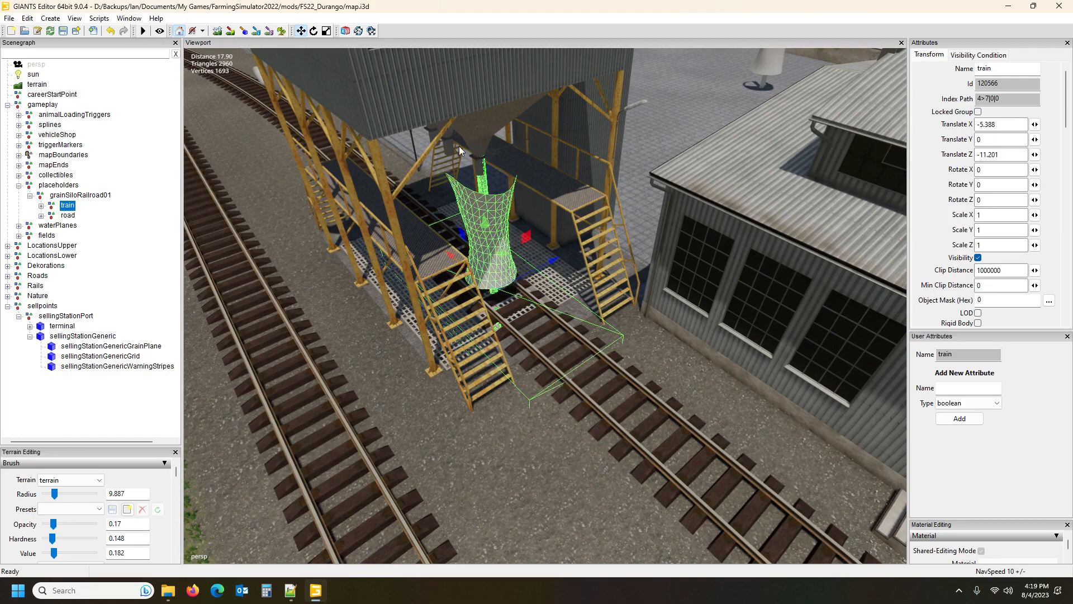
Step: Fine-align the train group with the silo's discharge spout, to about X -5.406, Z -11.238
mouse_move(676, 349)
left_mouse_down("alt")
mouse_move(680, 308)
mouse_move(684, 358)
left_mouse_up("alt")
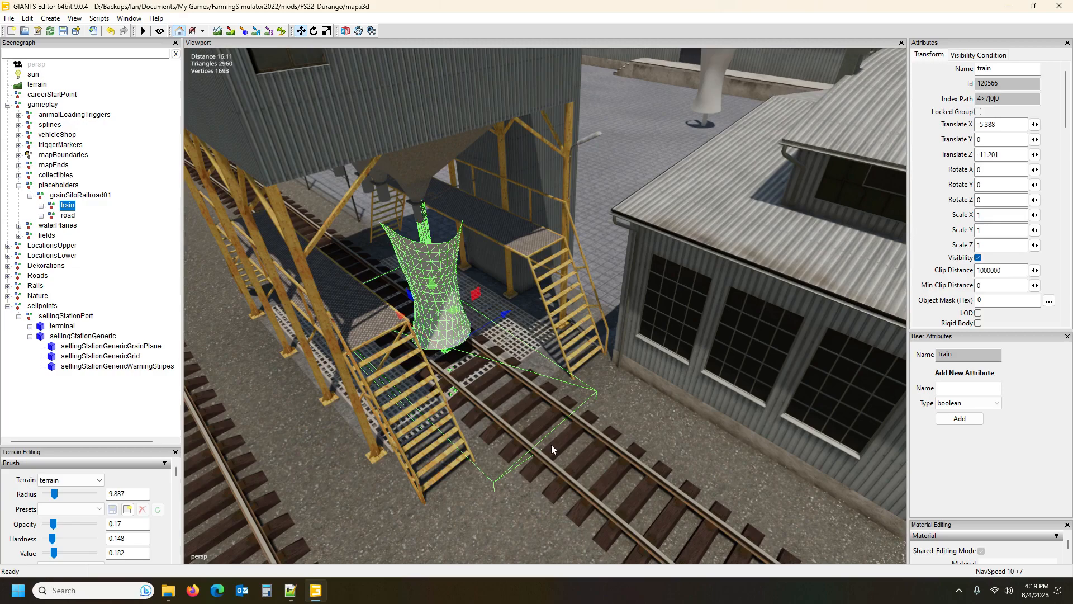
left_click_drag(628, 461, 587, 455, "alt")
scroll(613, 437, "up", 2)
scroll(608, 440, "up", 5)
scroll(587, 455, "down", 1)
left_click_drag(534, 429, 530, 431)
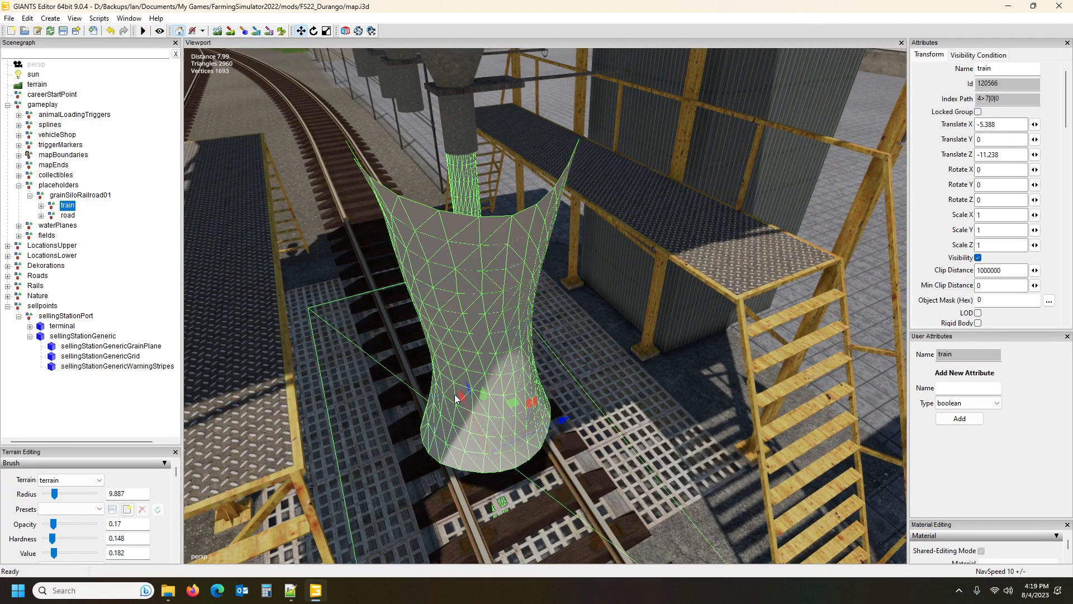
left_click_drag(464, 398, 466, 397)
left_click_drag(486, 492, 575, 525, "alt")
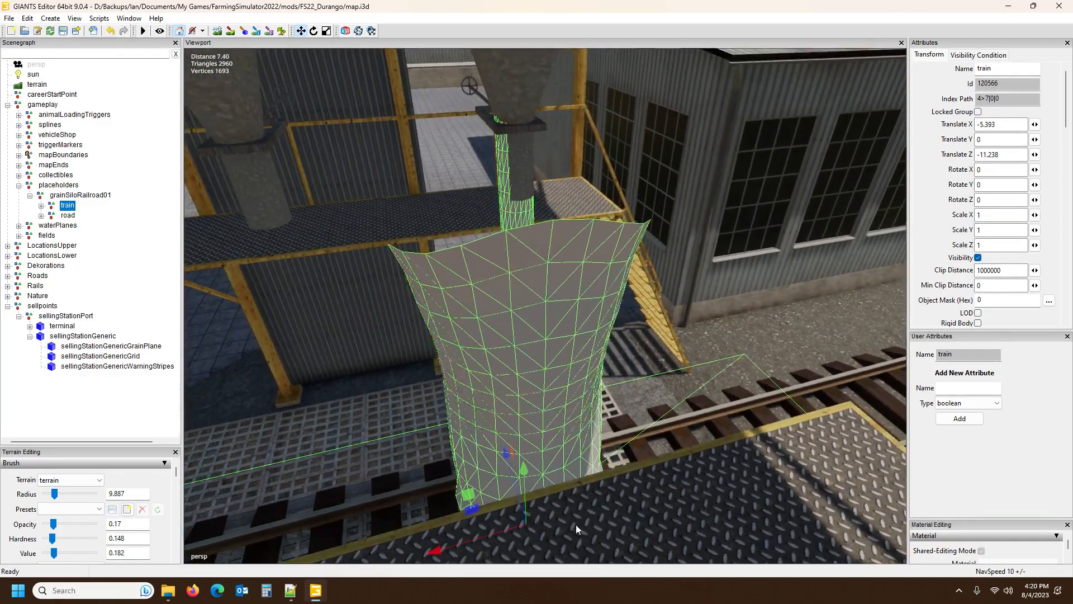
left_click_drag(482, 533, 564, 455)
scroll(556, 424, "down", 5)
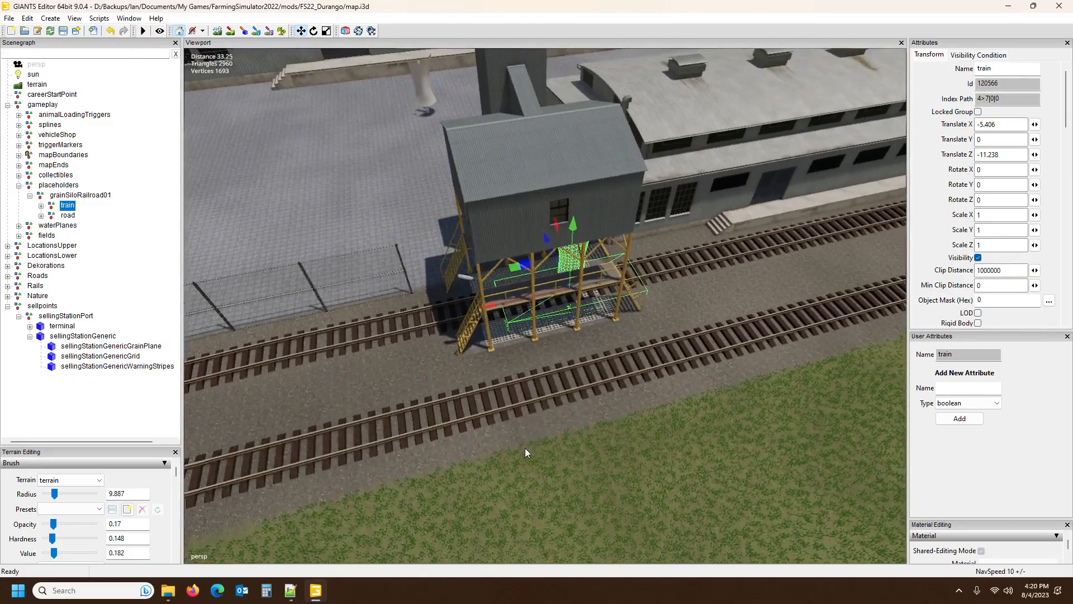
Step: Move the road group onto the unloading grate between the two port sheds, to about X -27.68, Z 120.84
left_click_drag(525, 448, 665, 438, "alt")
middle_click_drag(576, 440, 667, 439, "alt")
left_click_drag(667, 438, 622, 447, "alt")
scroll(631, 464, "down", 6)
left_click(68, 215)
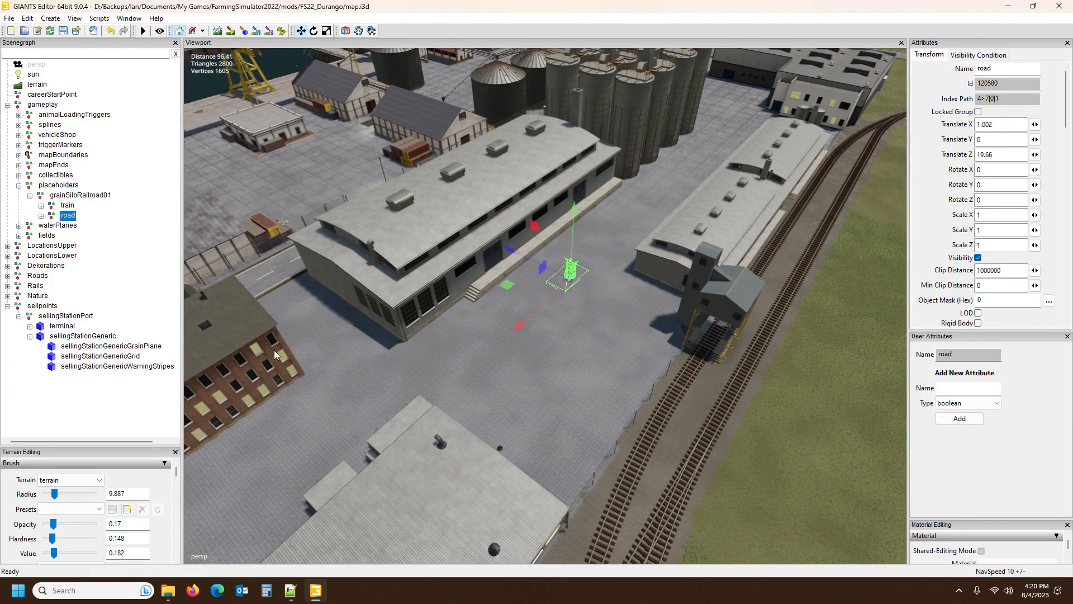
left_click_drag(565, 397, 660, 448, "alt")
scroll(660, 452, "down", 5)
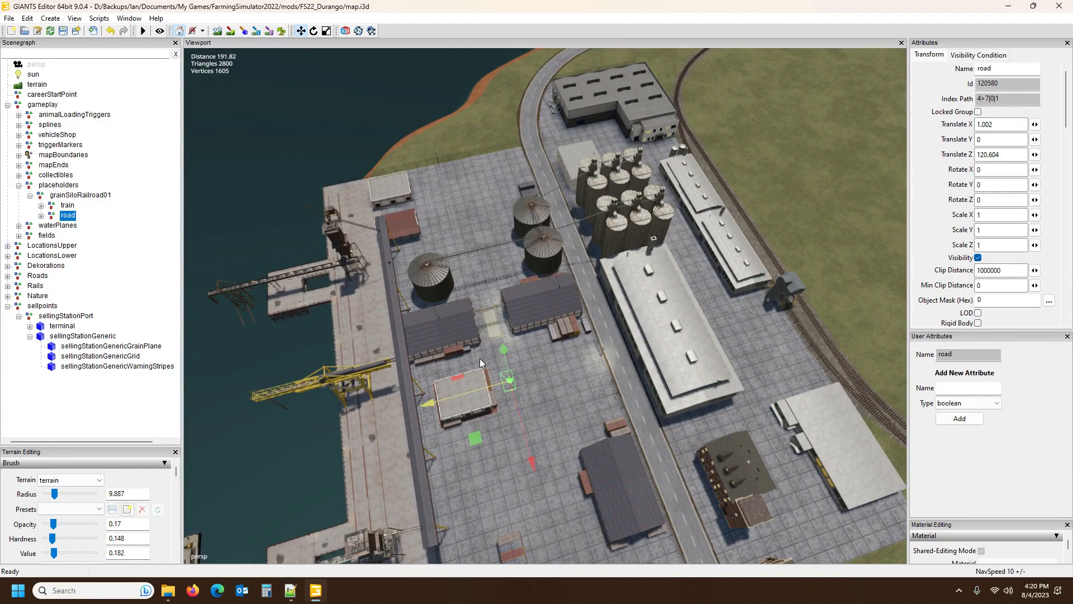
left_click_drag(523, 411, 503, 356)
scroll(594, 396, "up", 5)
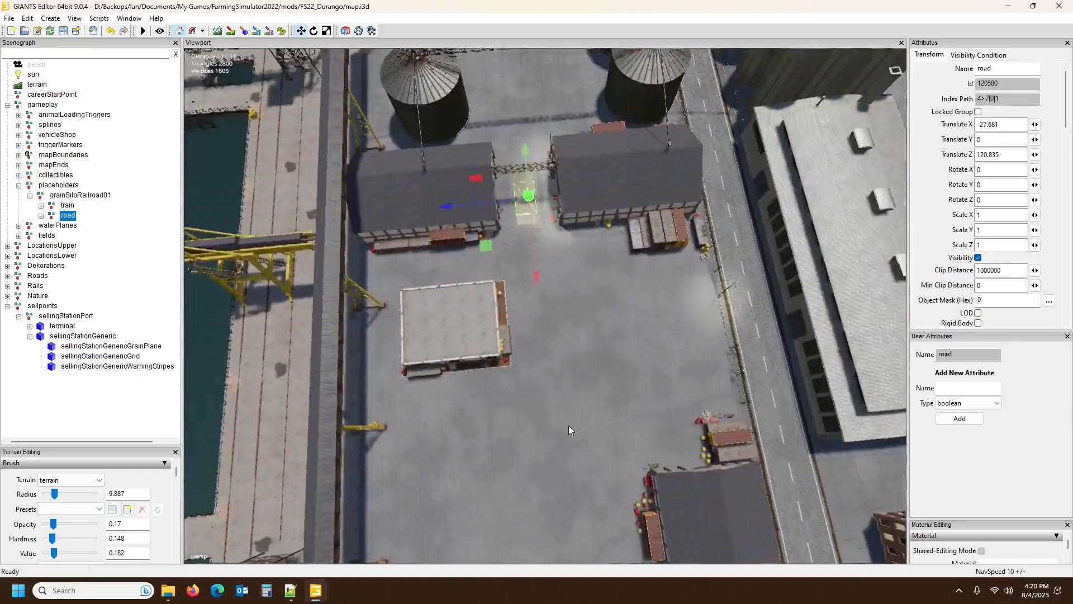
Step: Nudge the road group along its Z axis to about 120.89 to centre it over the unloading grate
scroll(569, 424, "up", 8)
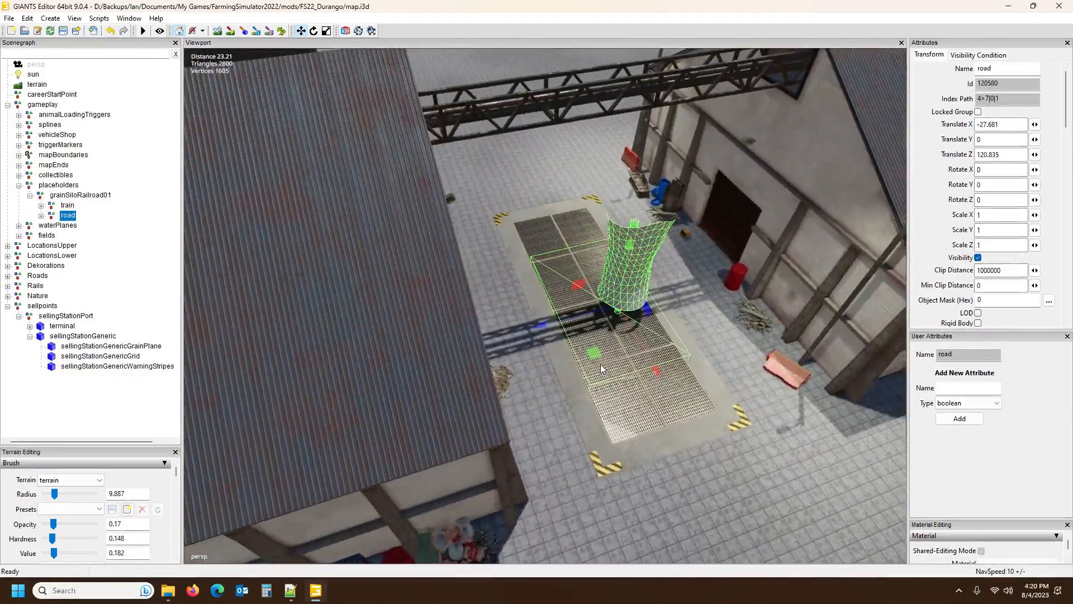
scroll(601, 368, "down", 6)
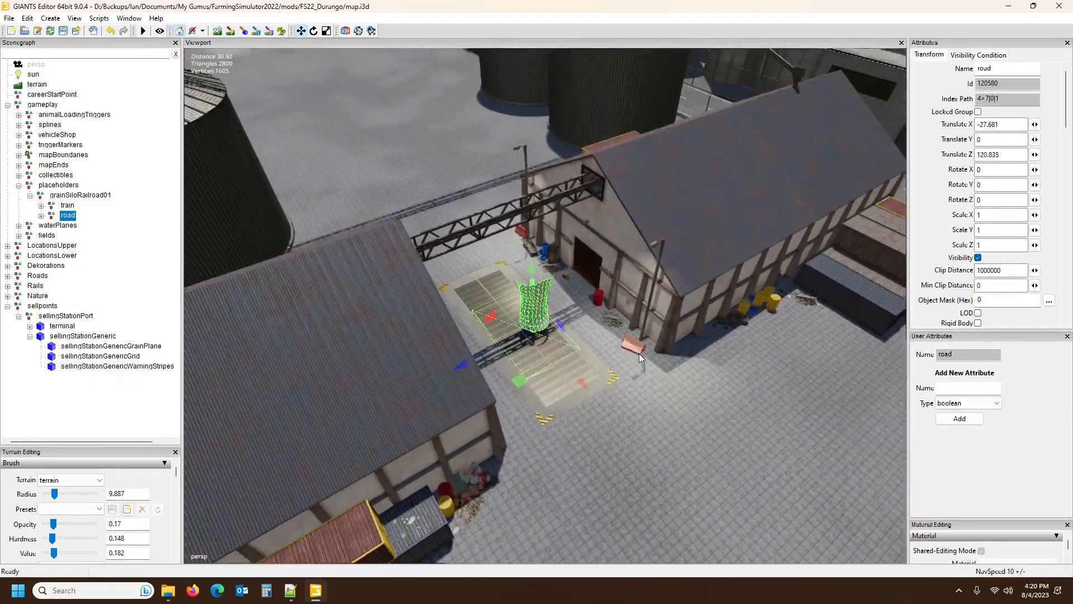
scroll(615, 371, "up", 3)
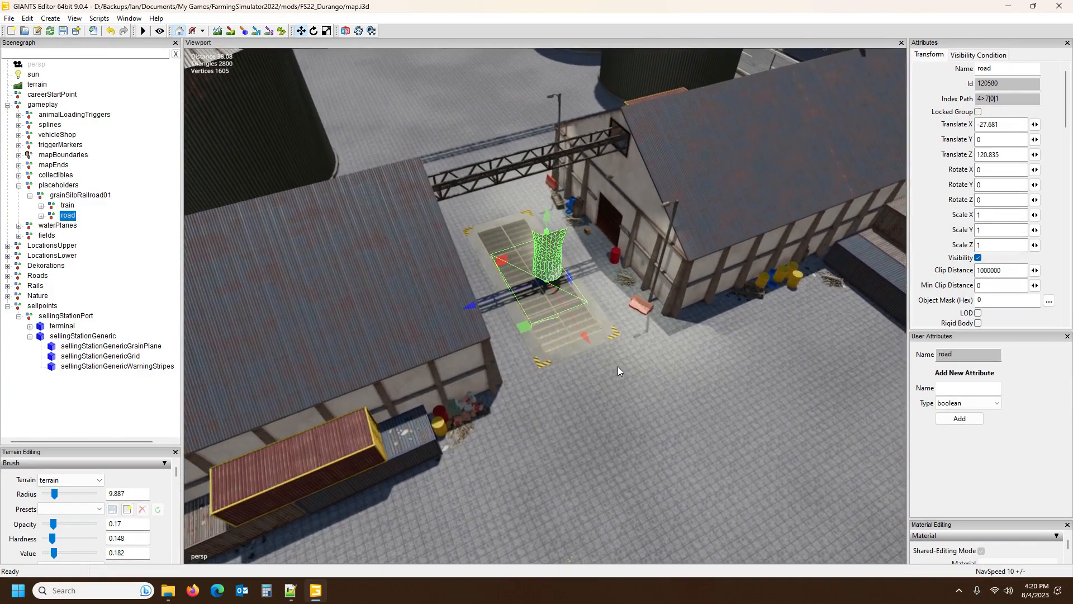
scroll(618, 367, "up", 2)
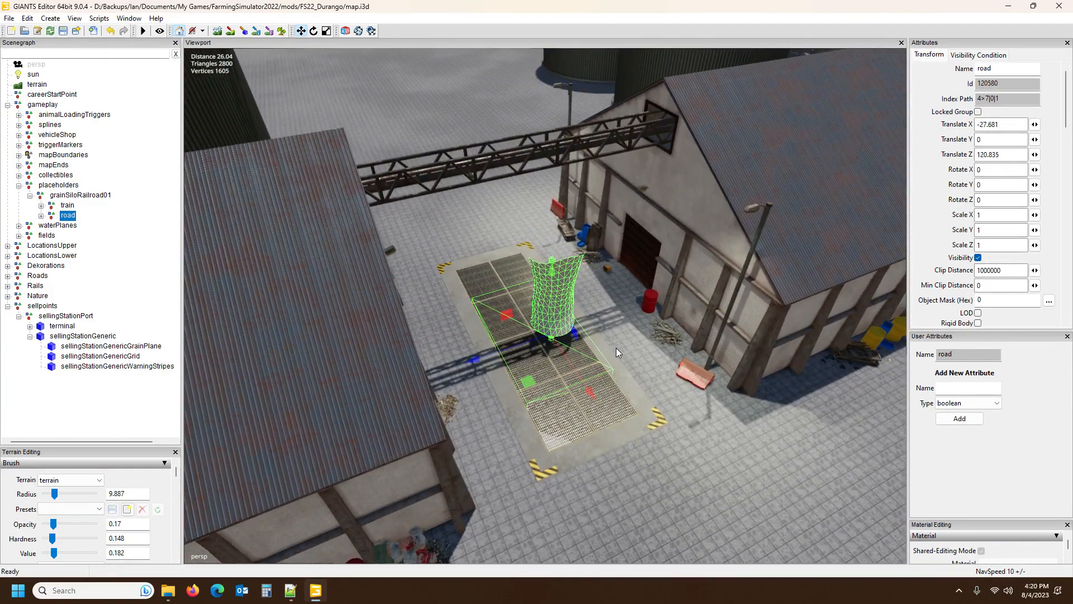
left_click_drag(617, 348, 616, 359, "alt")
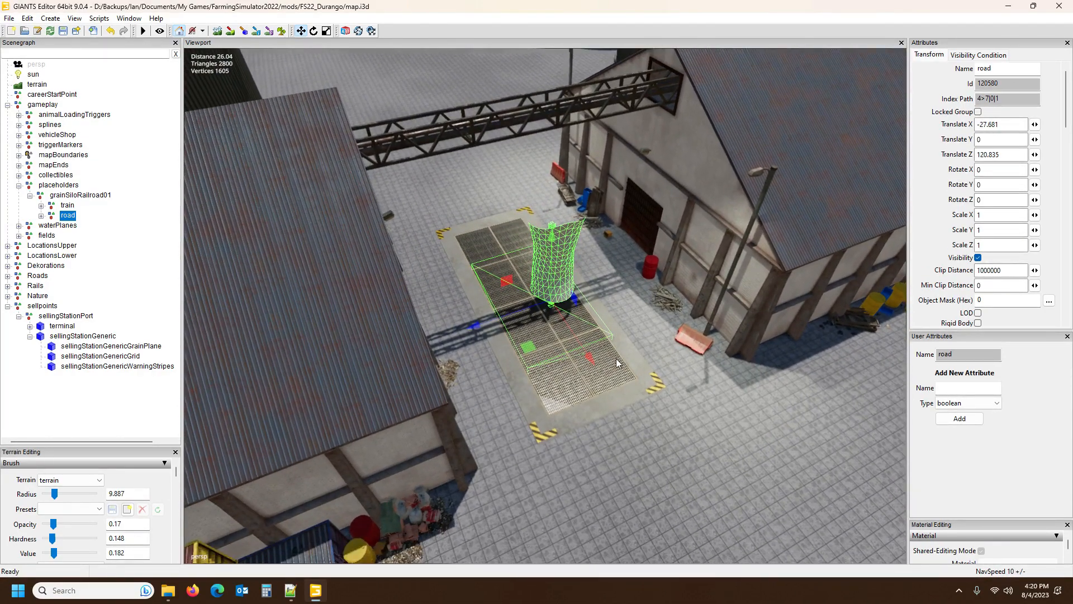
scroll(618, 364, "down", 10)
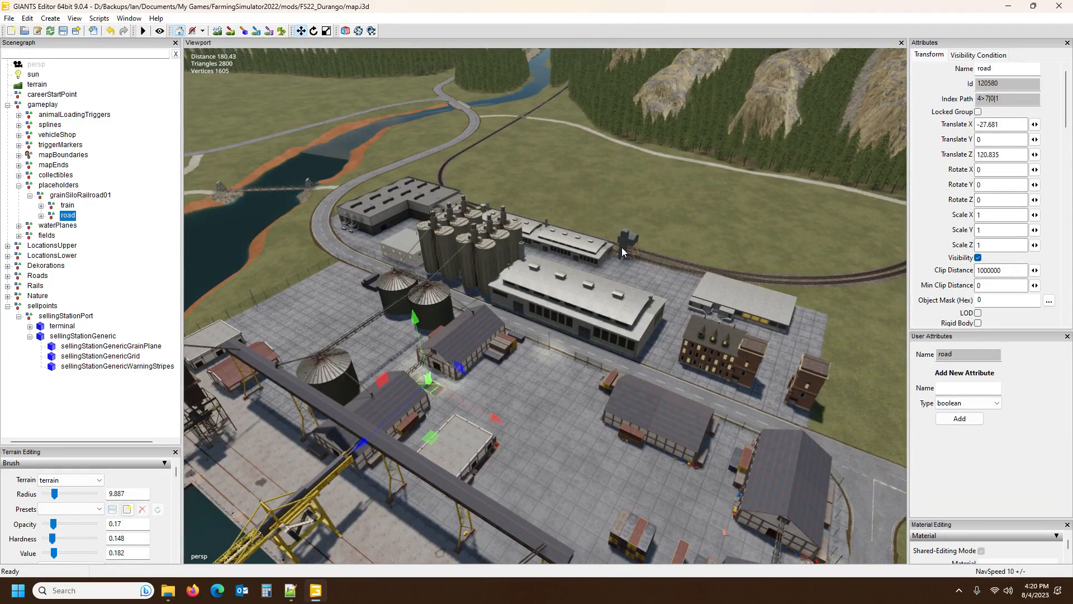
scroll(537, 348, "up", 4)
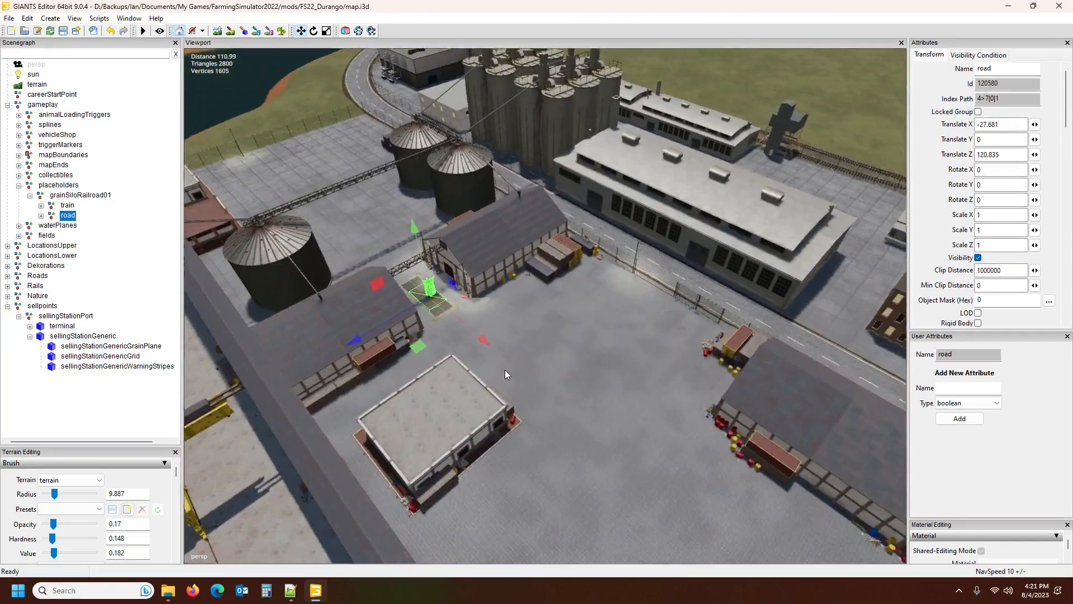
scroll(504, 370, "up", 8)
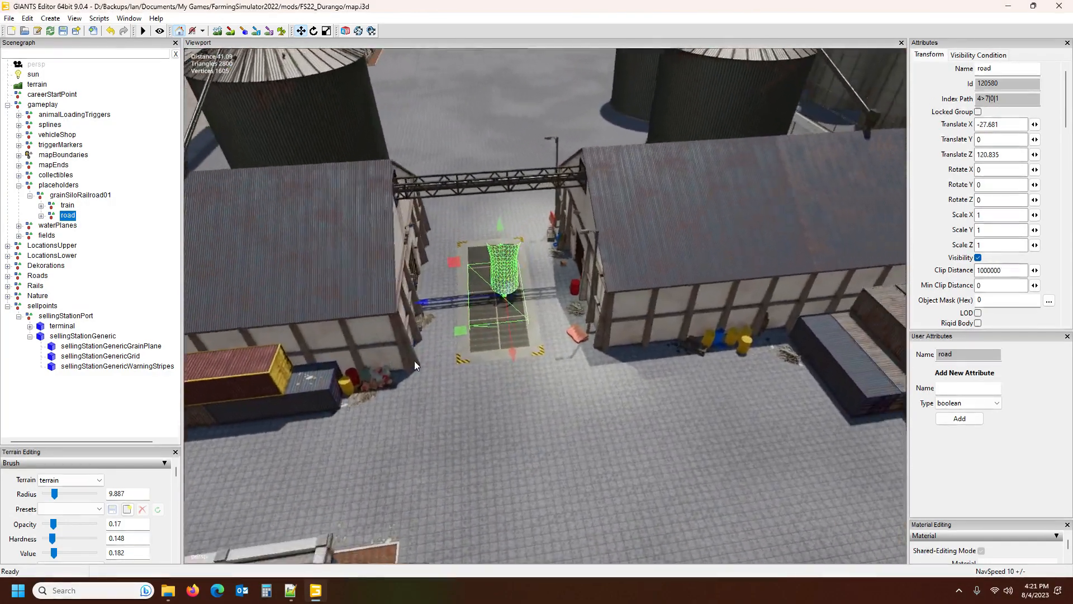
left_click_drag(414, 360, 418, 360, "alt")
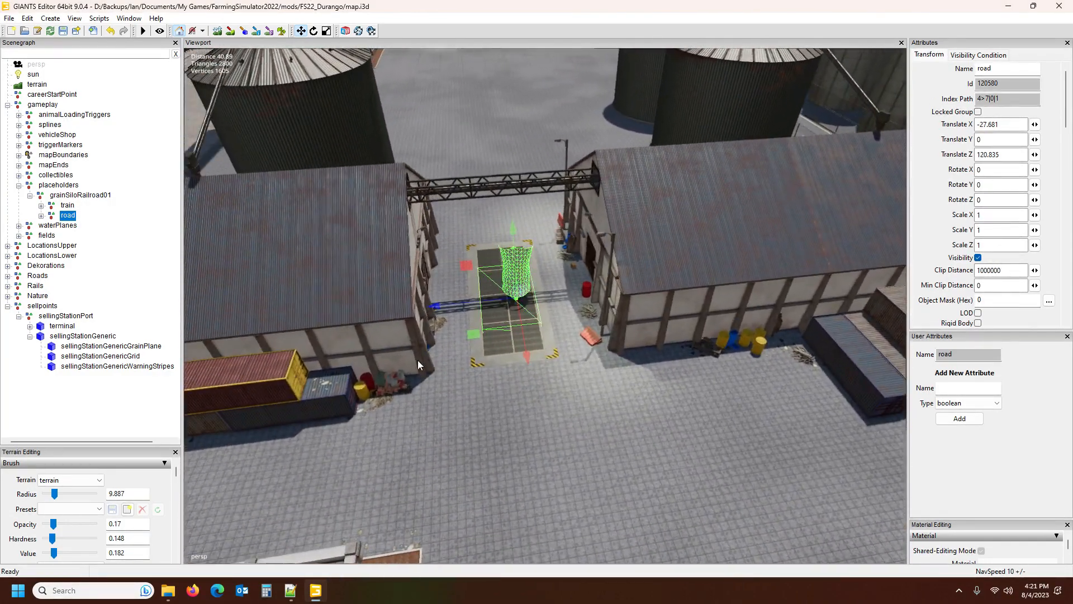
left_click_drag(457, 305, 457, 307)
Step: Check the road group's placement between the sheds and expand it to list its child nodes
left_click_drag(594, 414, 597, 441, "alt")
scroll(607, 446, "down", 6)
scroll(597, 441, "up", 2)
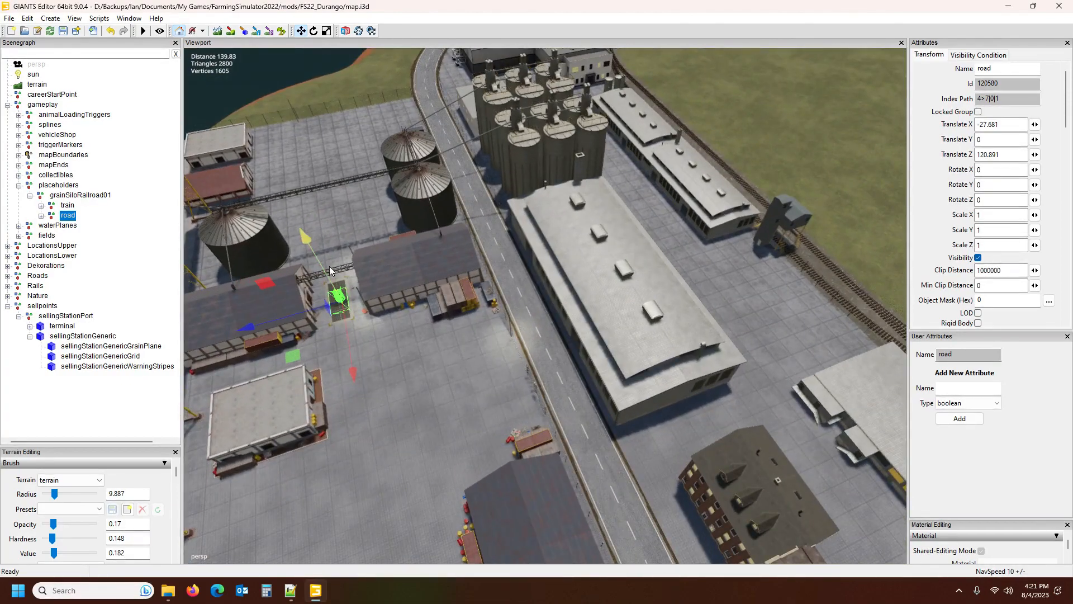
left_click_drag(471, 353, 415, 338, "alt")
scroll(414, 358, "up", 8)
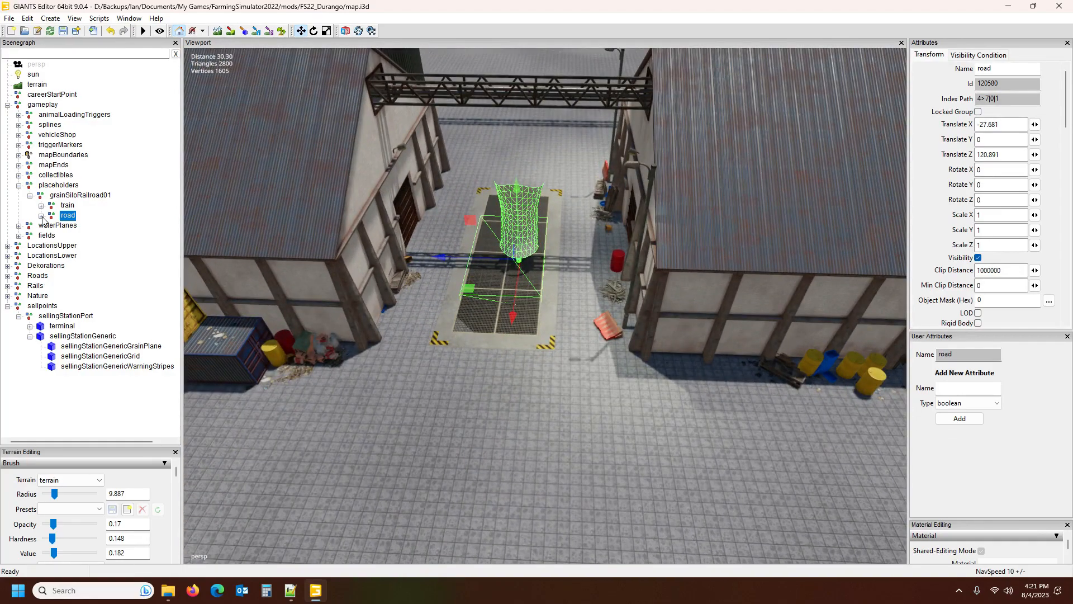
left_click(42, 216)
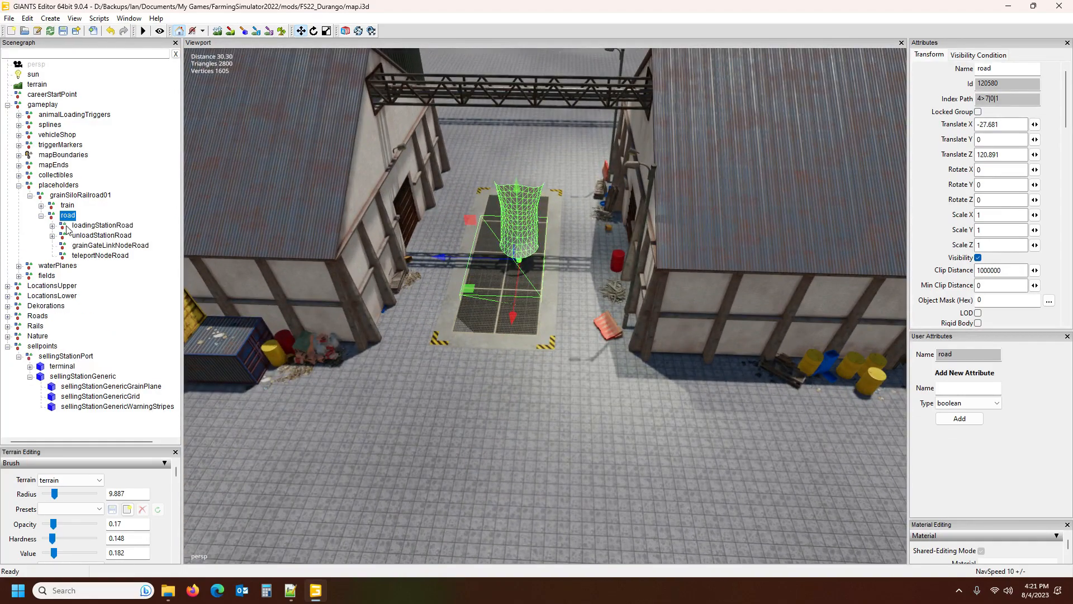
Step: Inspect how the loadingStationRoad and unloadStationRoad nodes of the road group sit over the unloading grate
left_click(96, 226)
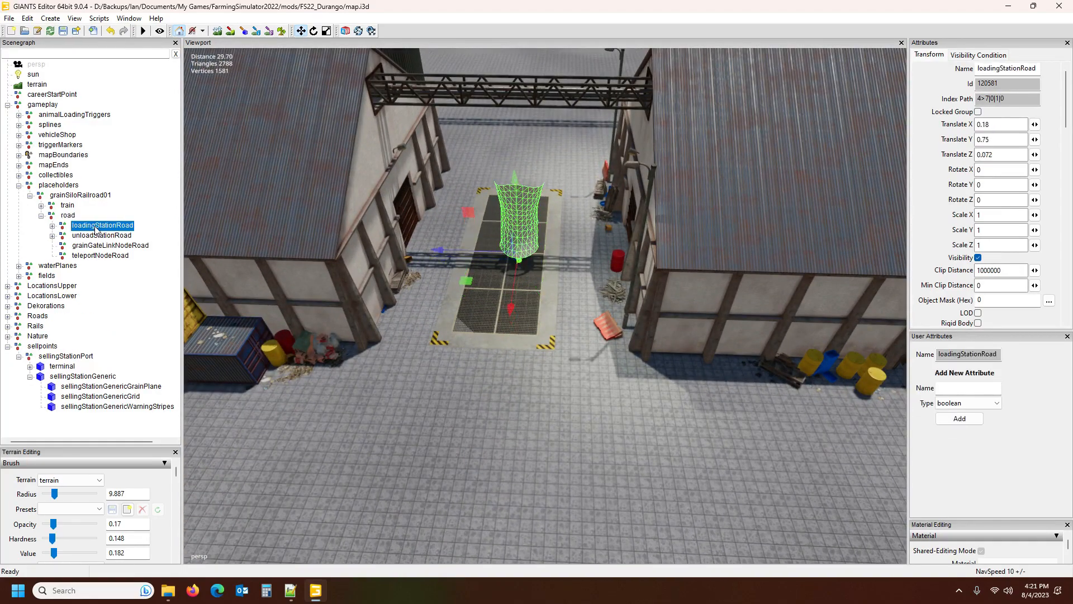
left_click(92, 236)
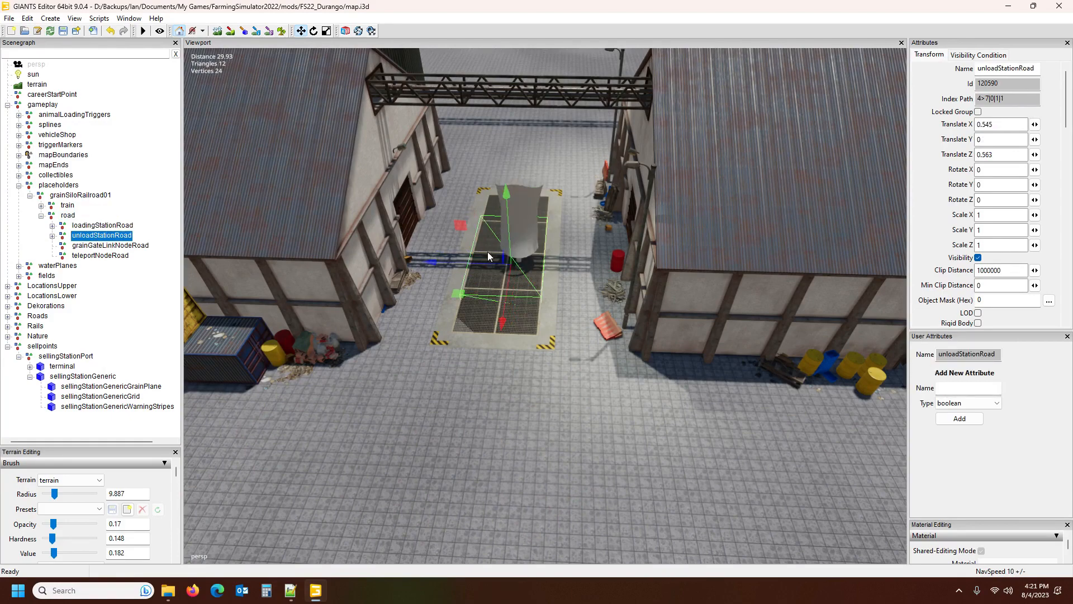
left_click(103, 226)
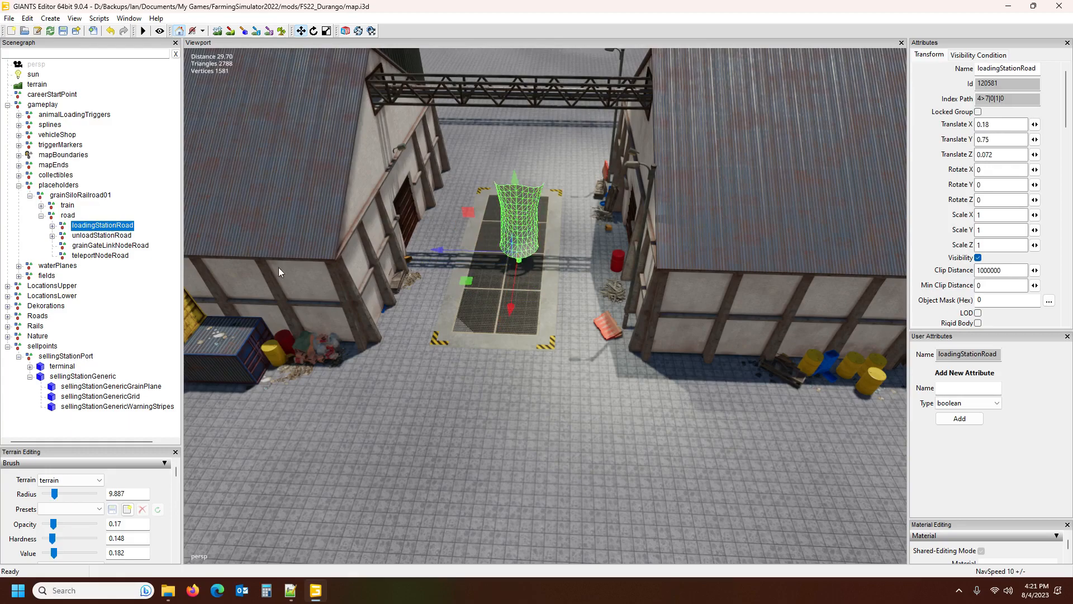
left_click_drag(553, 330, 533, 311, "alt")
scroll(587, 321, "down", 5)
scroll(533, 312, "up", 5)
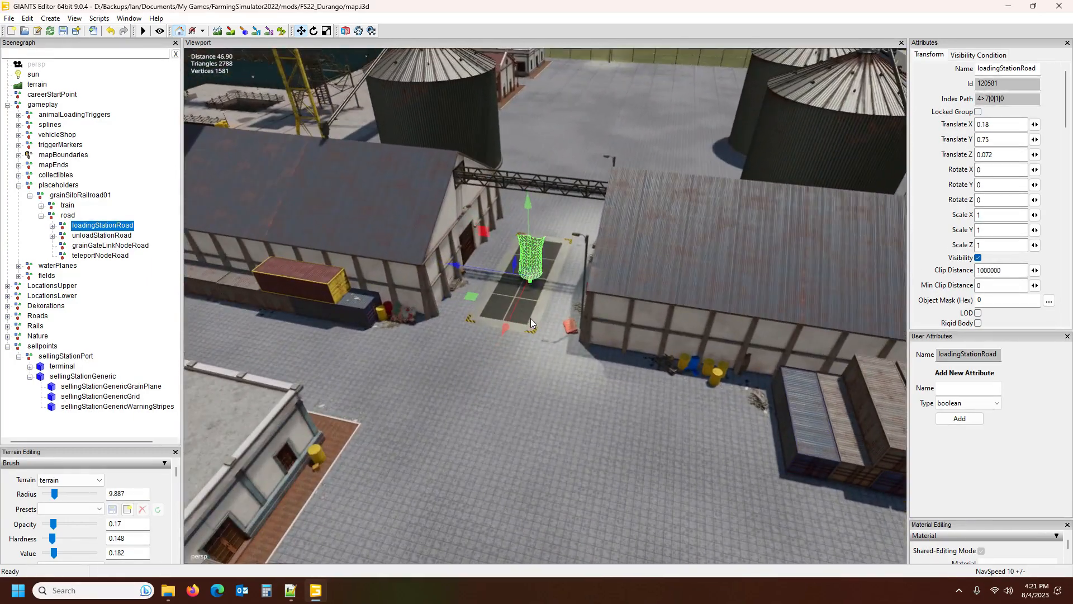
scroll(531, 318, "up", 5)
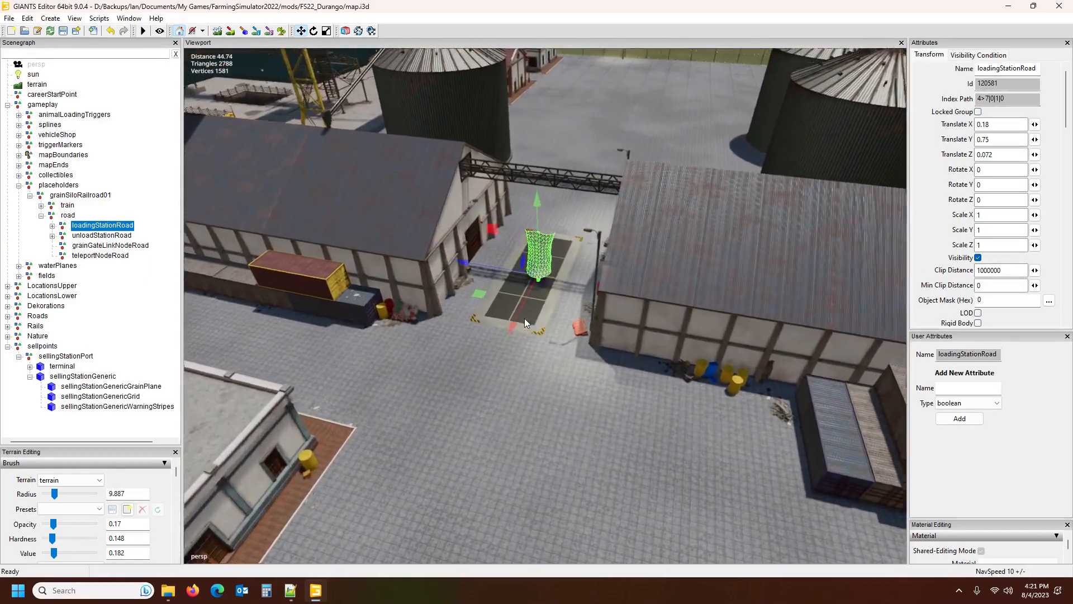
left_click_drag(521, 317, 570, 318, "alt")
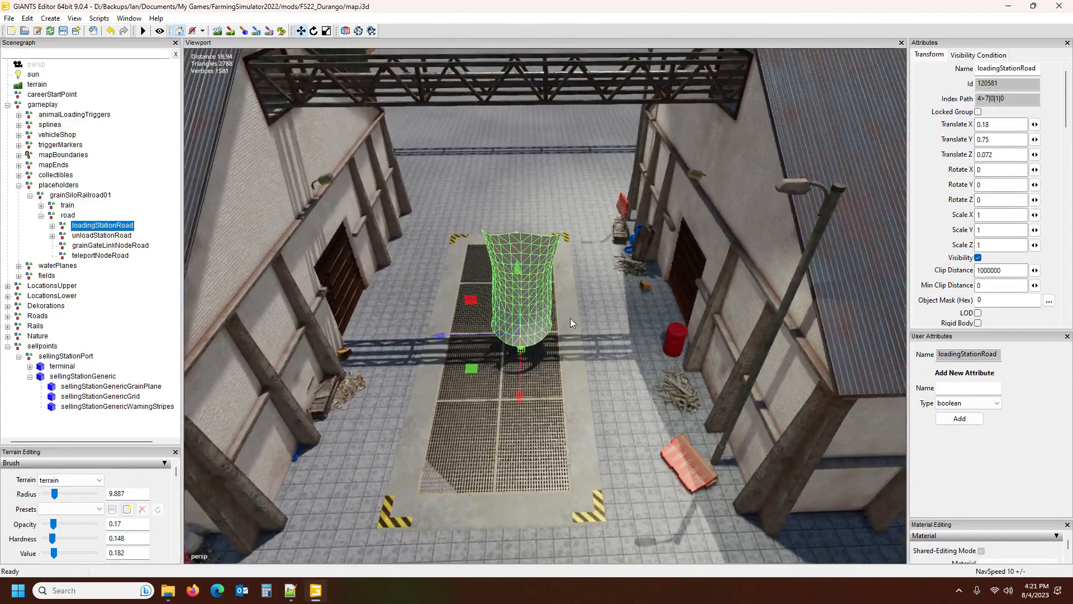
scroll(570, 322, "down", 6)
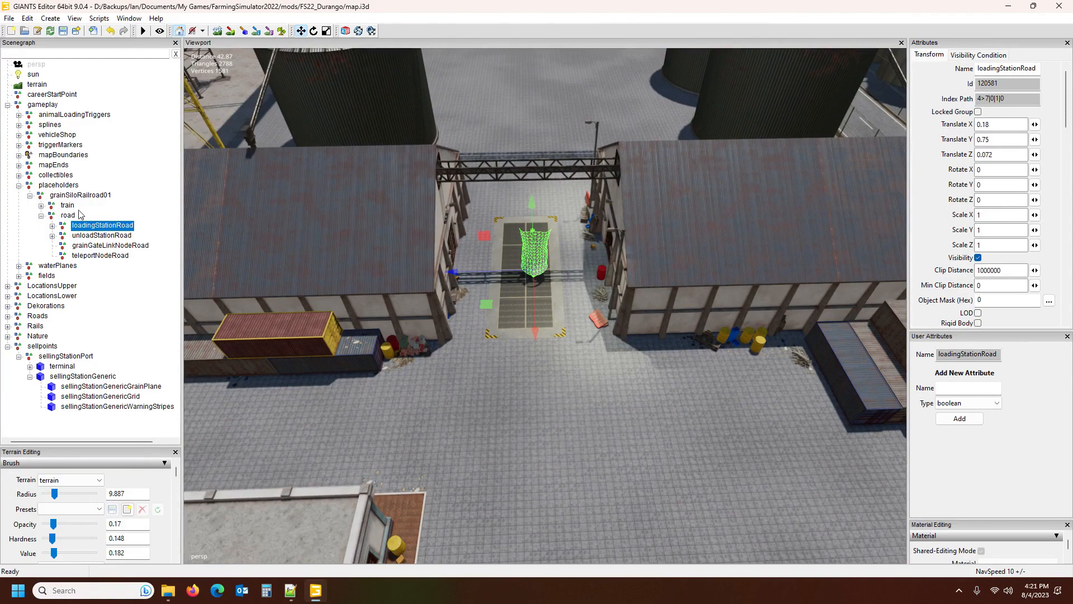
Step: Shift the road group to about Z 121.487 and re-centre its unloadStationRoad node over the grate at about Z 0.022
left_click(68, 215)
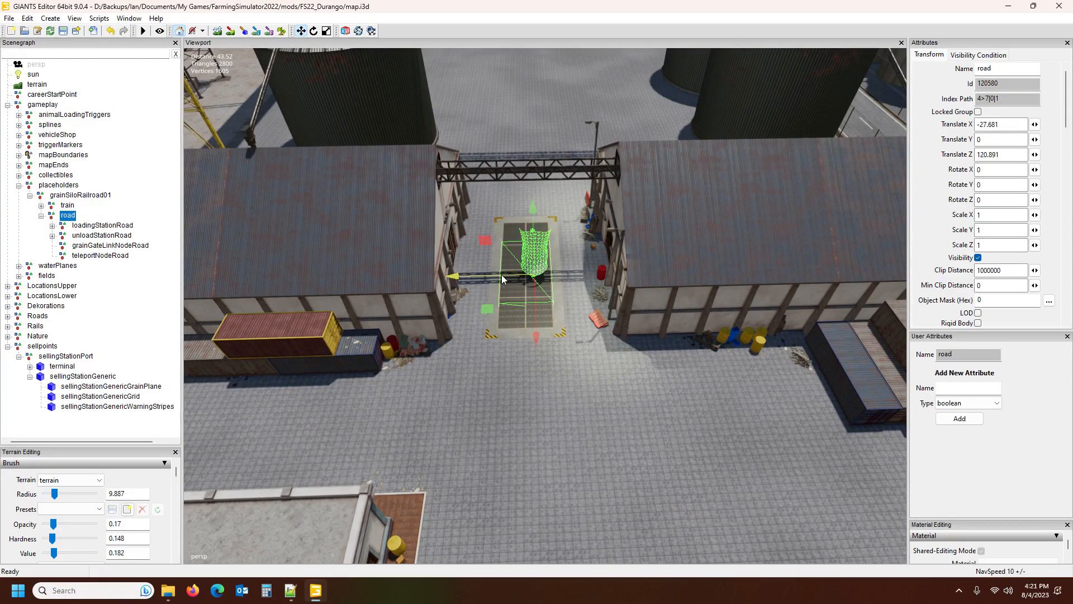
left_click_drag(501, 274, 499, 277)
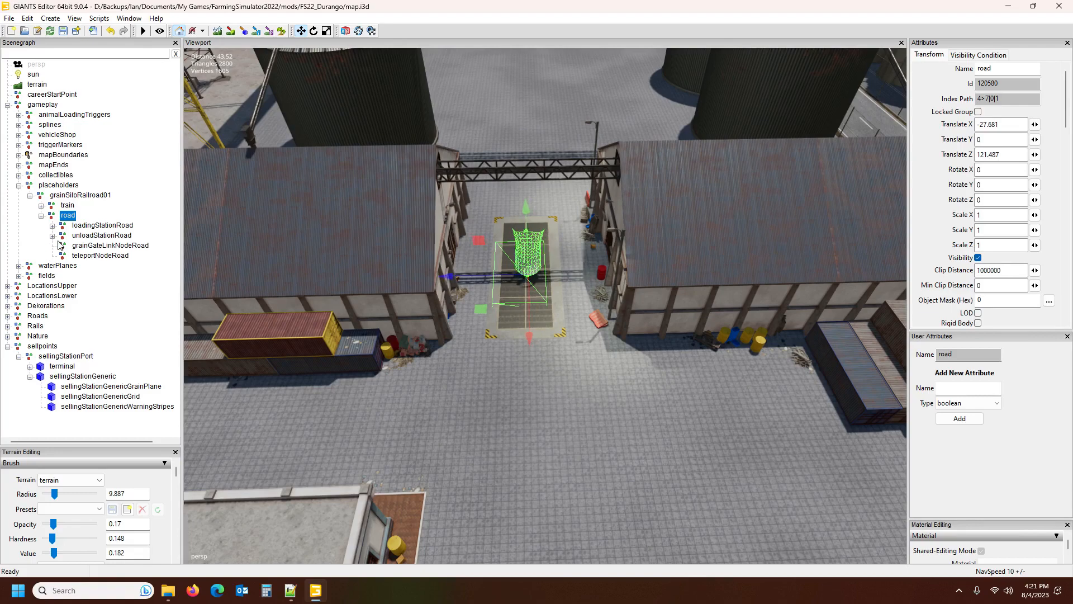
left_click(90, 235)
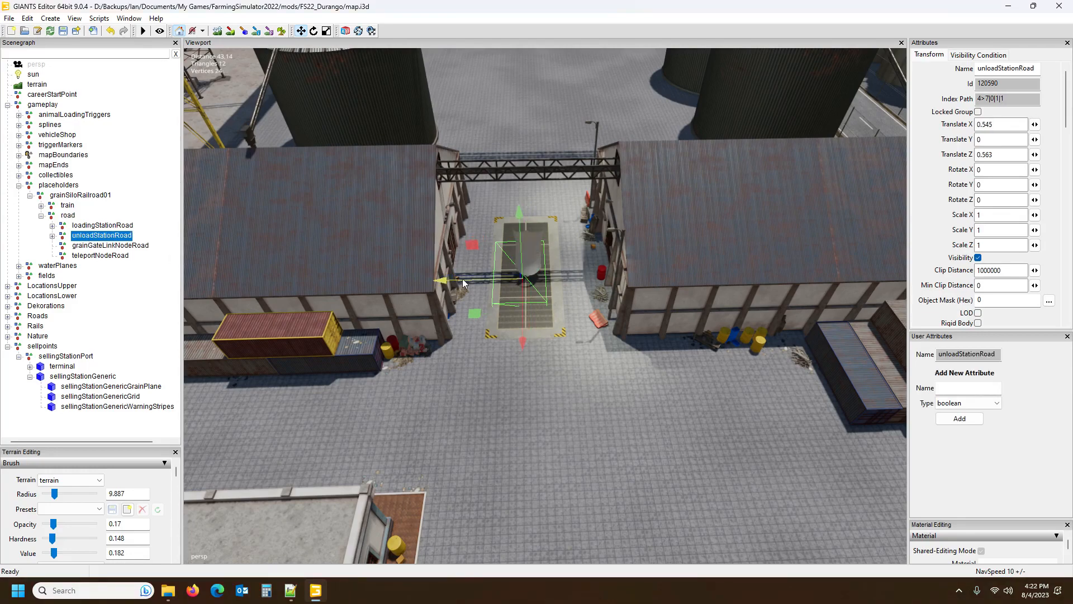
left_click_drag(463, 279, 468, 277)
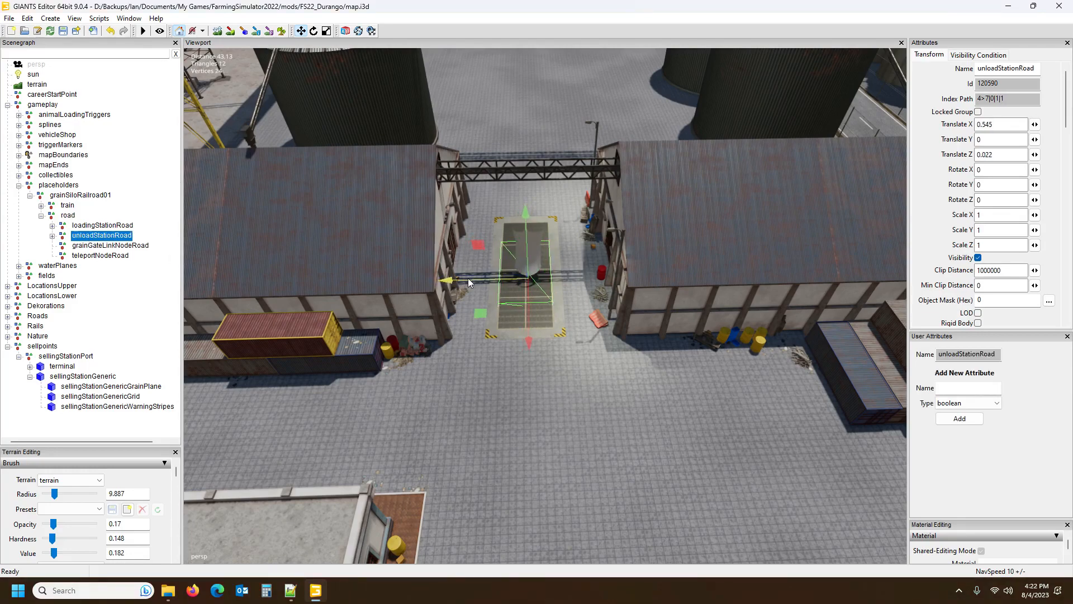
left_click_drag(545, 376, 477, 311, "alt")
scroll(434, 370, "up", 4)
scroll(477, 310, "down", 1)
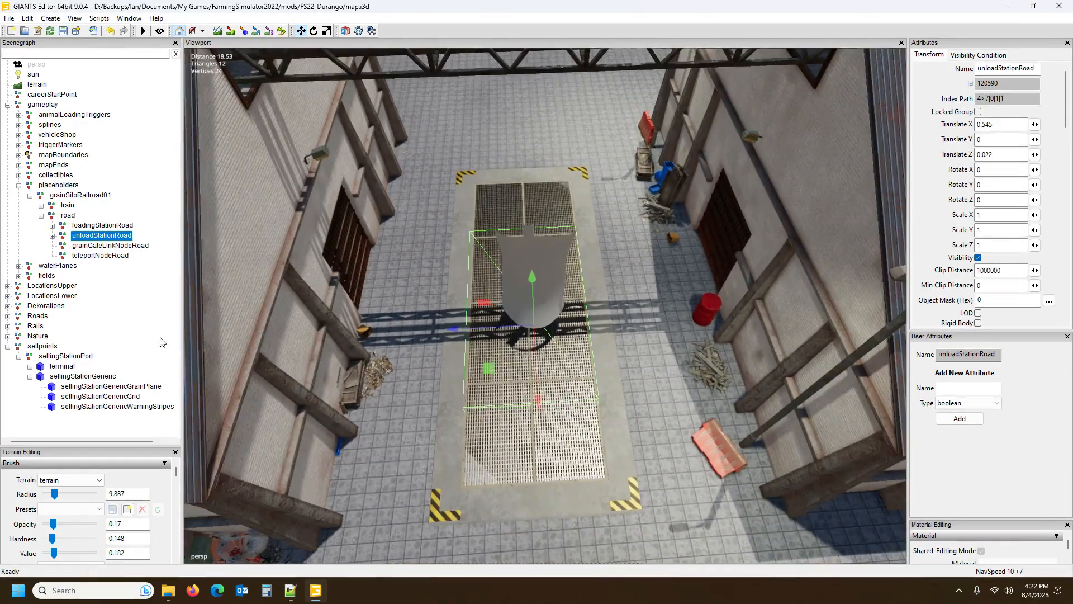
Step: Nudge loadingStationRoad along its Z axis to about 0.275 and check its position beneath the overhead conveyor from several angles
left_click(92, 225)
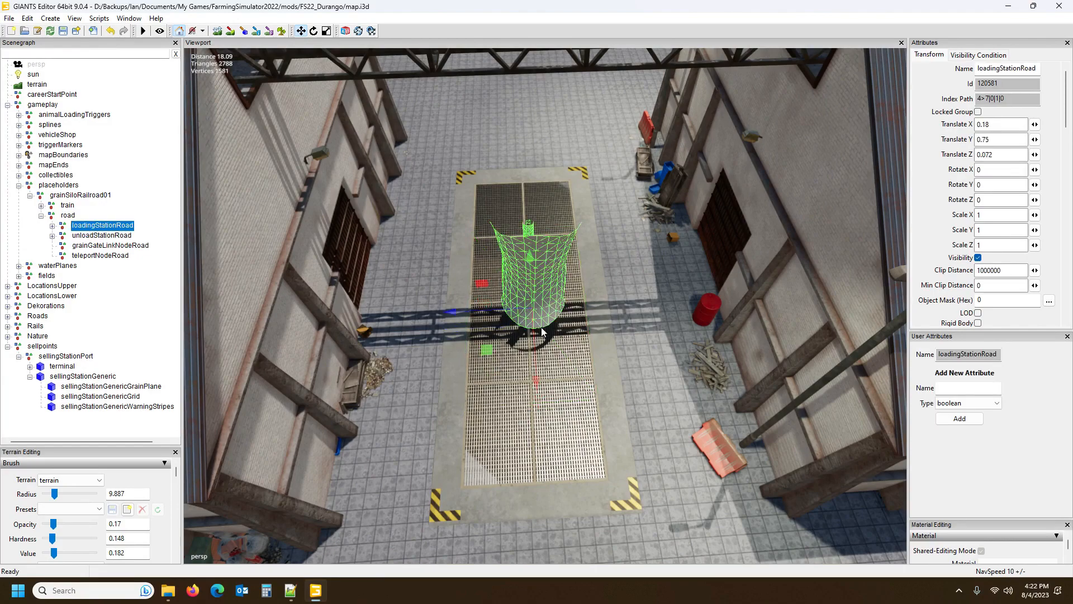
left_click_drag(489, 308, 485, 309)
left_click_drag(538, 337, 702, 405, "alt")
scroll(621, 426, "down", 4)
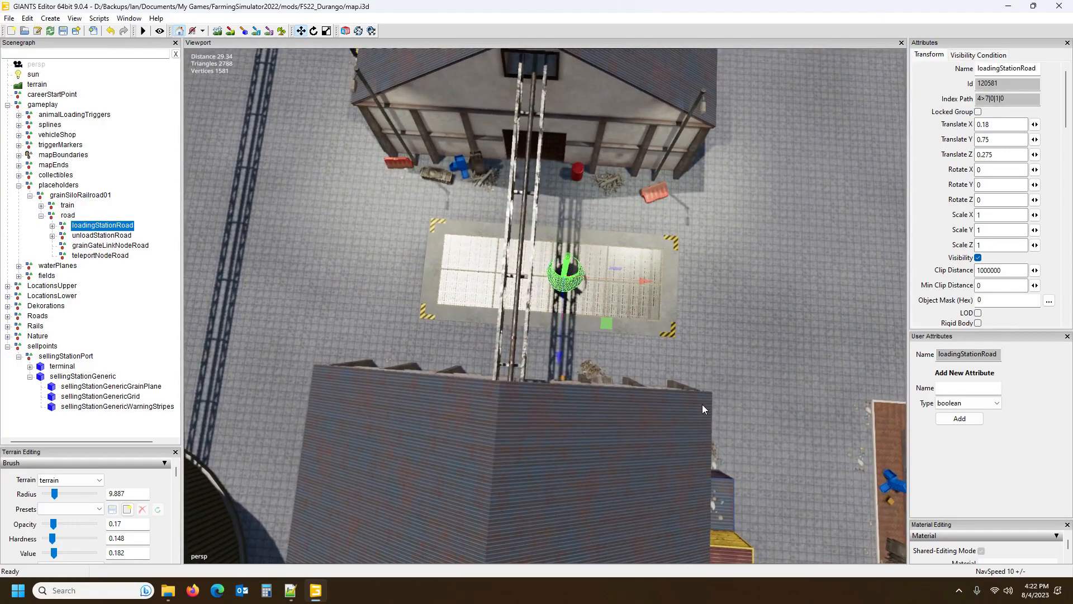
left_click_drag(703, 405, 359, 347, "alt")
scroll(413, 371, "up", 5)
scroll(337, 334, "down", 3)
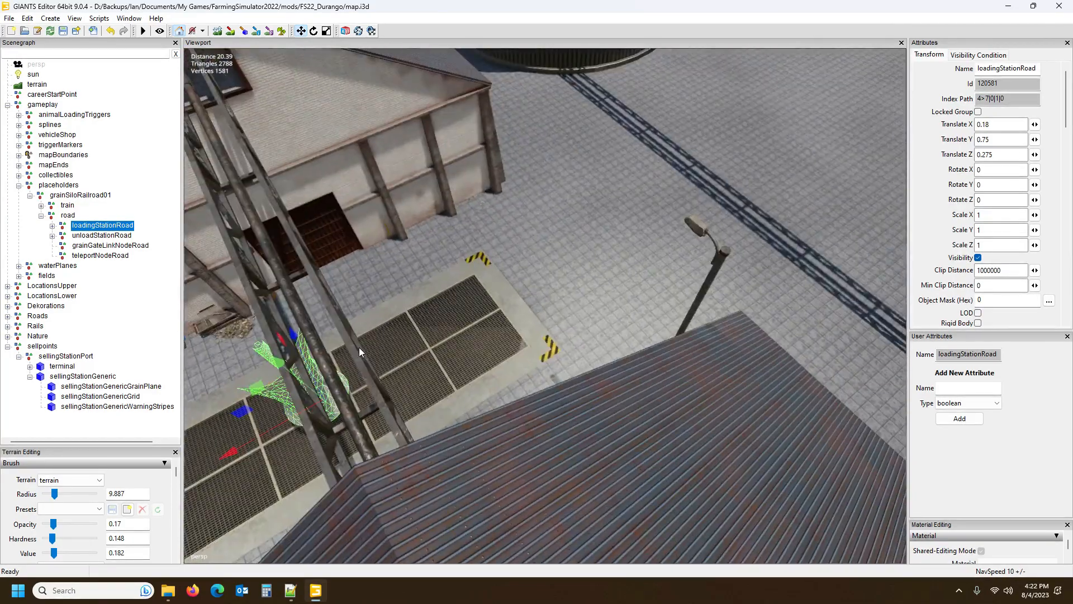
scroll(371, 347, "up", 2)
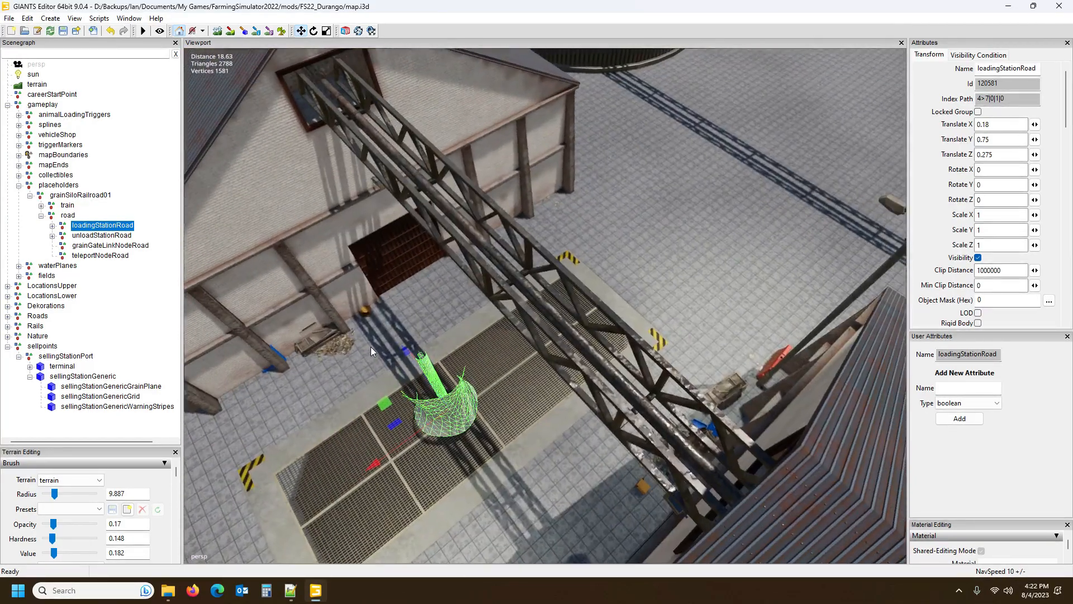
Step: Identify the overhead conveyor's connections group in pier_02 and examine its run between the sheds and silos
left_click(539, 301)
scroll(445, 294, "down", 5)
left_click_drag(446, 294, 509, 240, "alt")
scroll(397, 303, "down", 2)
left_click(458, 203)
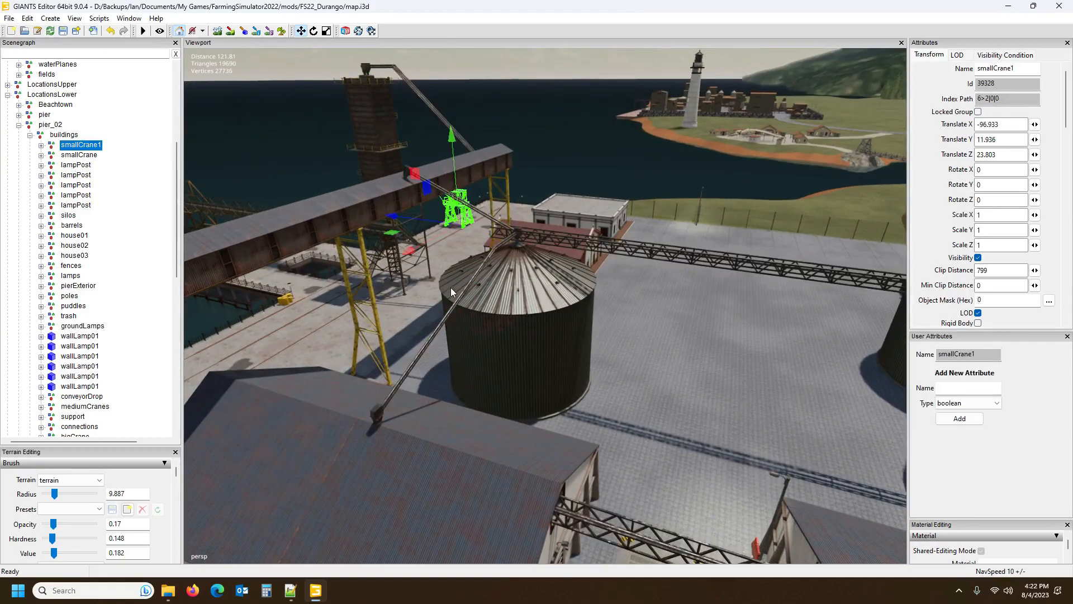
left_click(427, 344)
left_click_drag(427, 344, 415, 446, "alt")
scroll(87, 423, "down", 3)
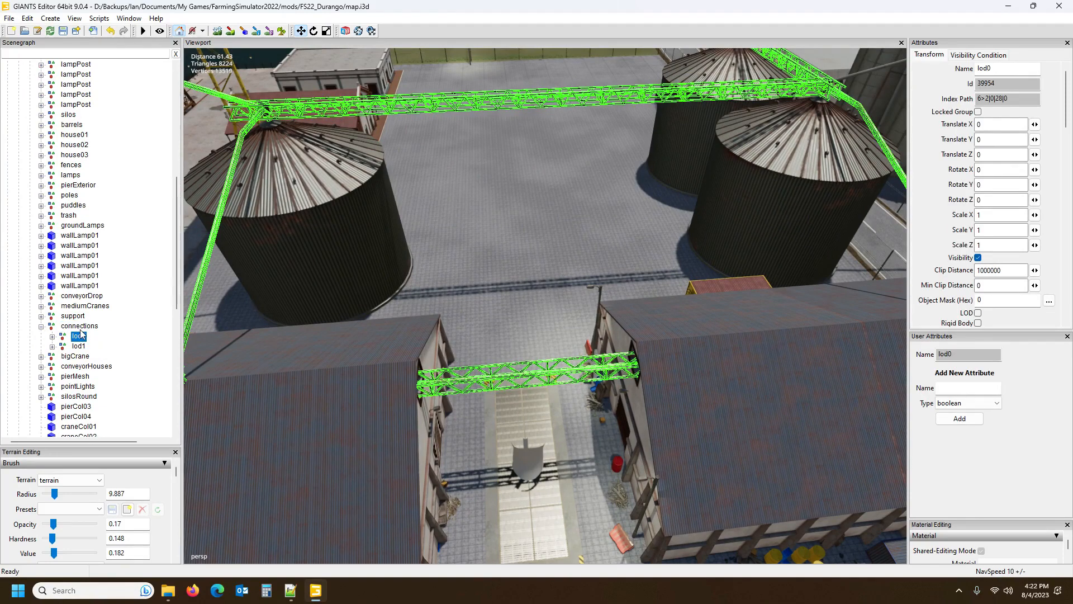
left_click(80, 327)
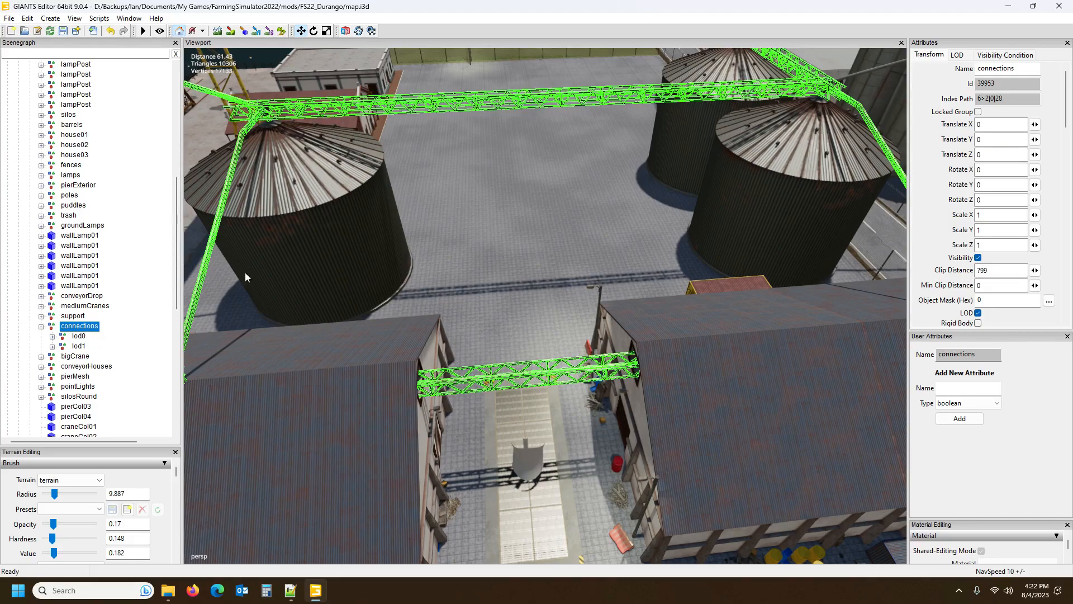
left_click_drag(570, 347, 491, 369, "alt")
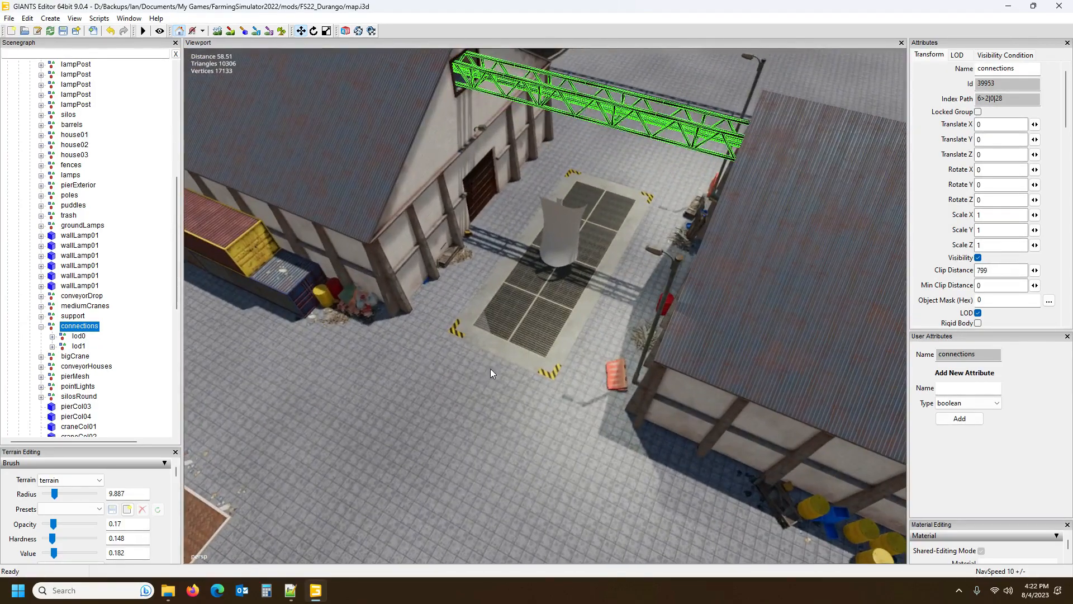
Step: Collapse the whole scenegraph, reopen the gameplay group and select grainSiloRailroad01 under placeholders
right_click(146, 196)
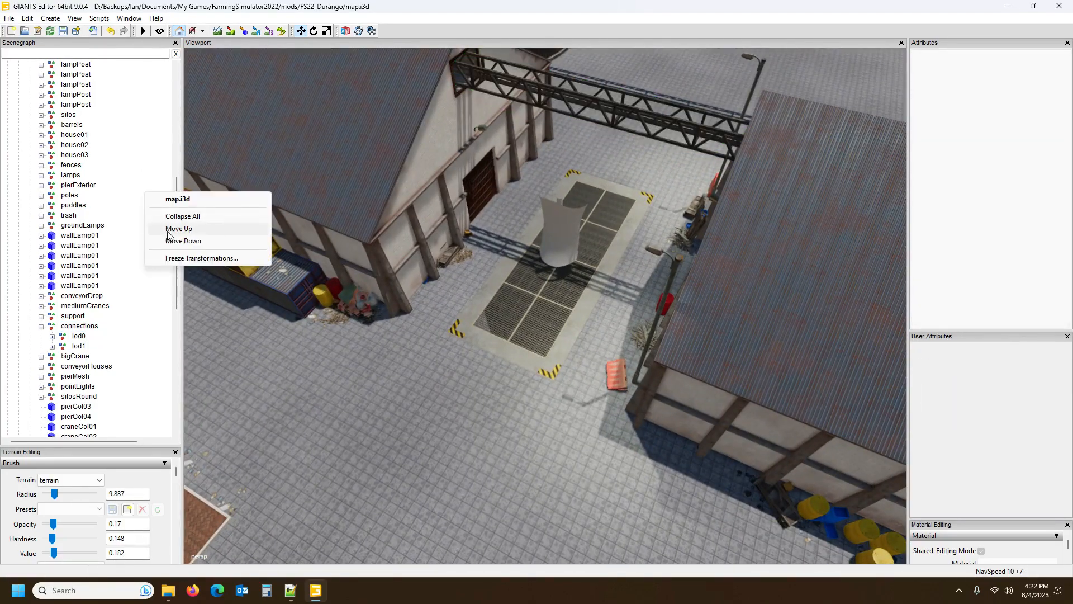
left_click(173, 217)
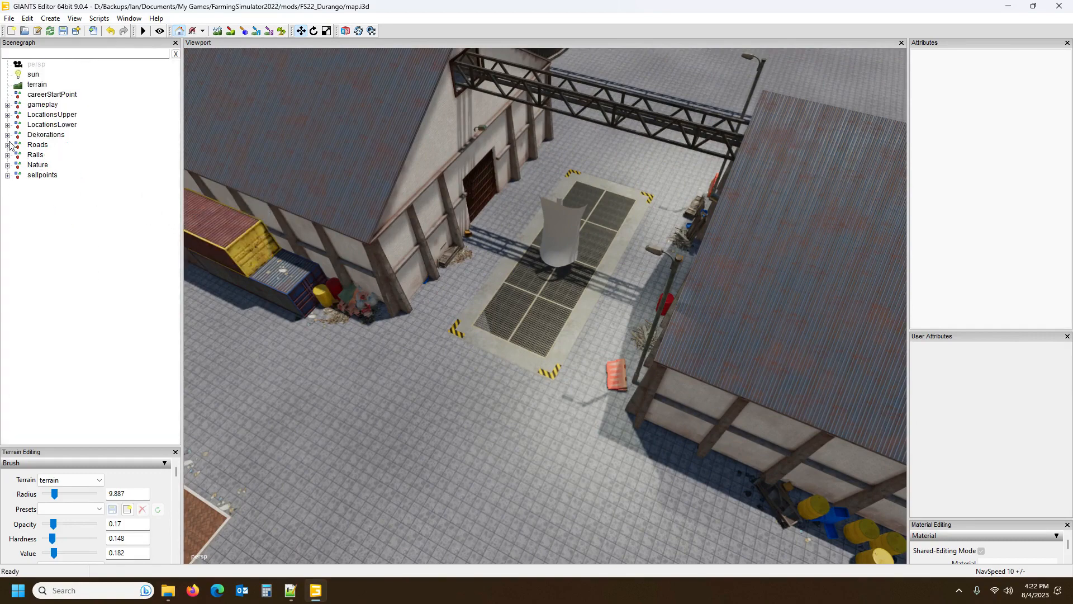
left_click(7, 105)
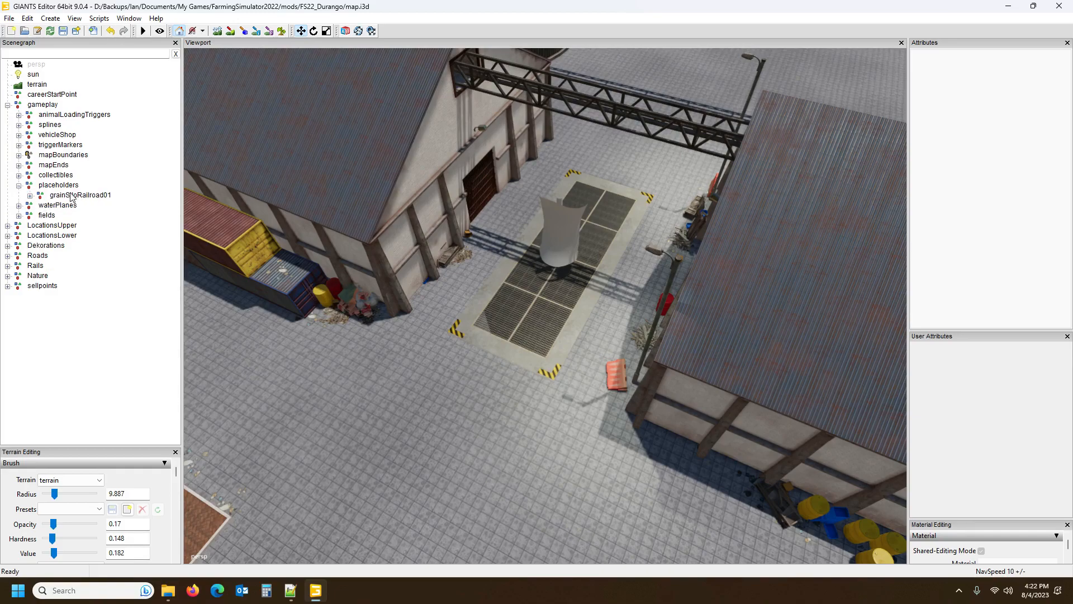
left_click(71, 197)
key("f")
left_click_drag(639, 226, 448, 196, "alt")
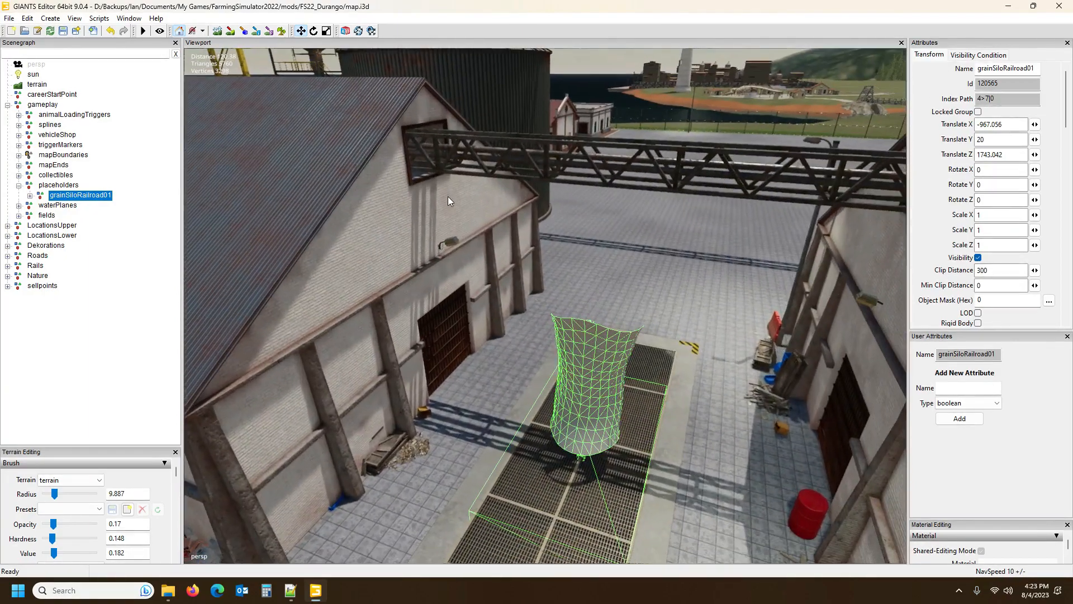
Step: Examine mainBuildingR and harborWorkshopR in the RailRoadHarbour group, including their LOD child nodes
left_click_drag(624, 262, 560, 397, "alt")
left_click(555, 350)
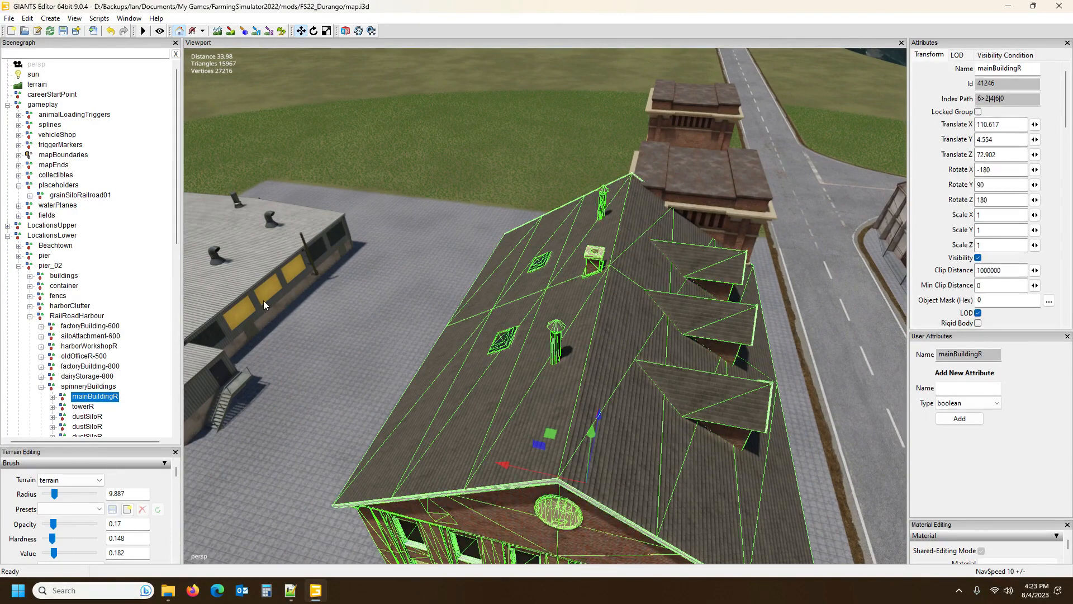
scroll(31, 307, "down", 3)
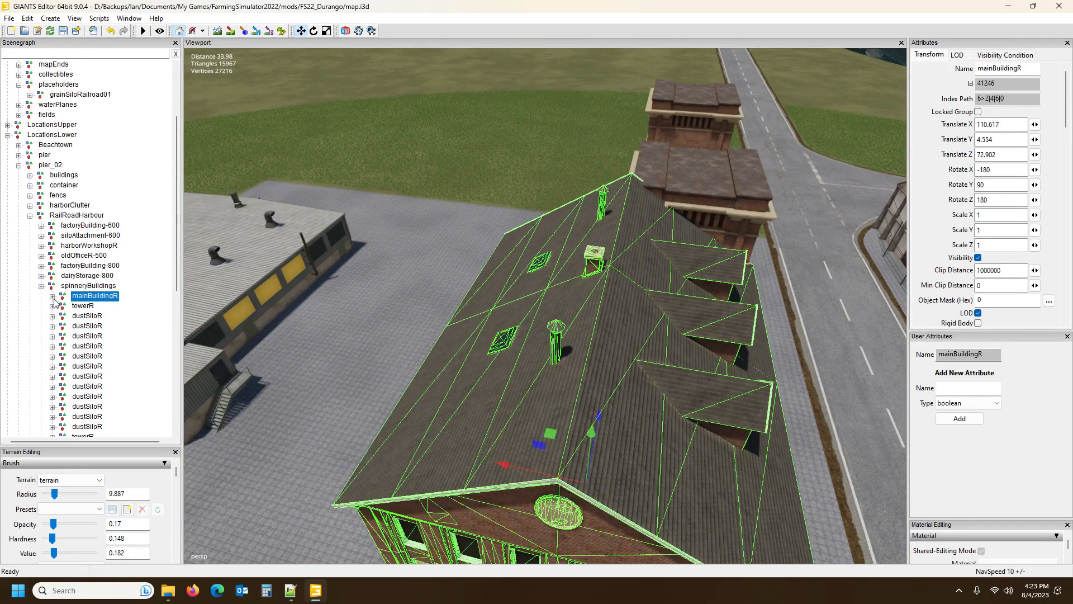
left_click(53, 296)
scroll(81, 290, "down", 3)
scroll(474, 355, "down", 1)
left_click_drag(474, 354, 424, 317, "alt")
scroll(417, 296, "up", 5)
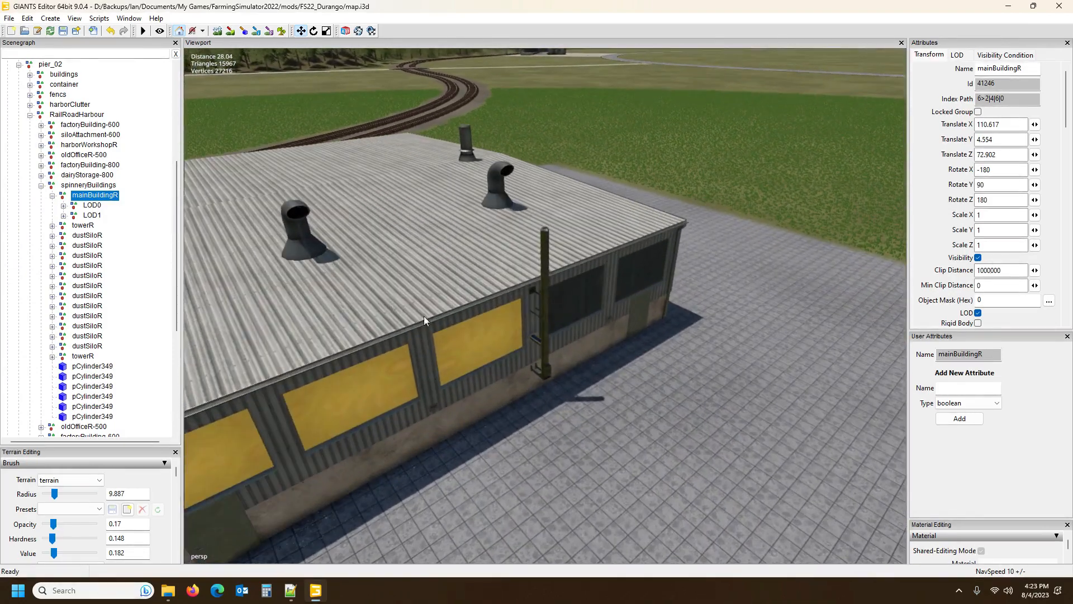
left_click(549, 335)
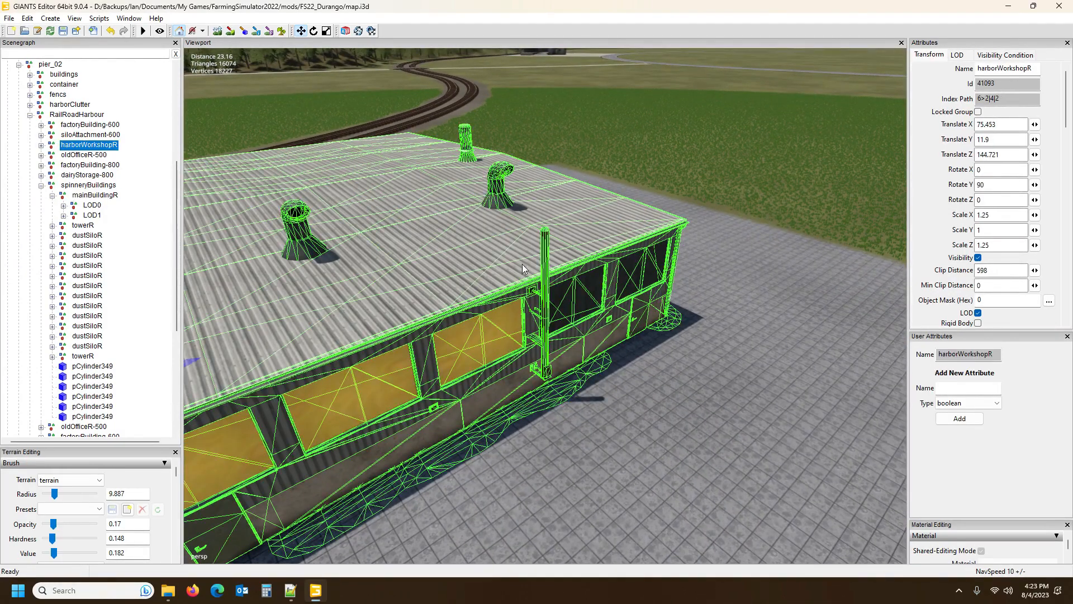
left_click(41, 145)
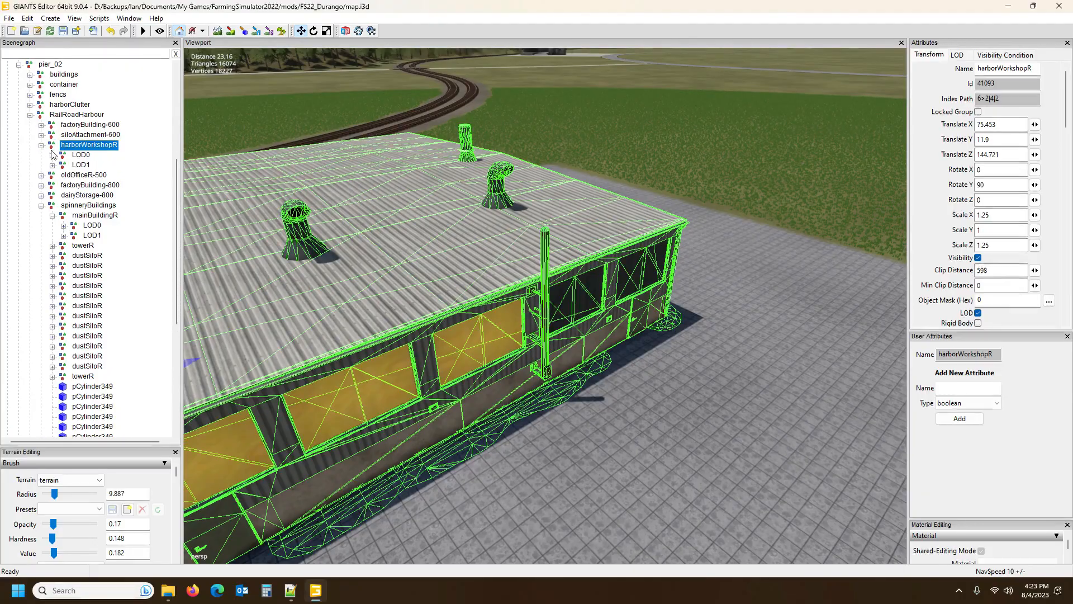
Step: Survey the port's industrial buildings and check which nodes the factory and both oldOfficeR-500 rooftop vents belong to
left_click_drag(491, 169, 353, 258, "alt")
scroll(274, 257, "down", 5)
scroll(354, 259, "up", 4)
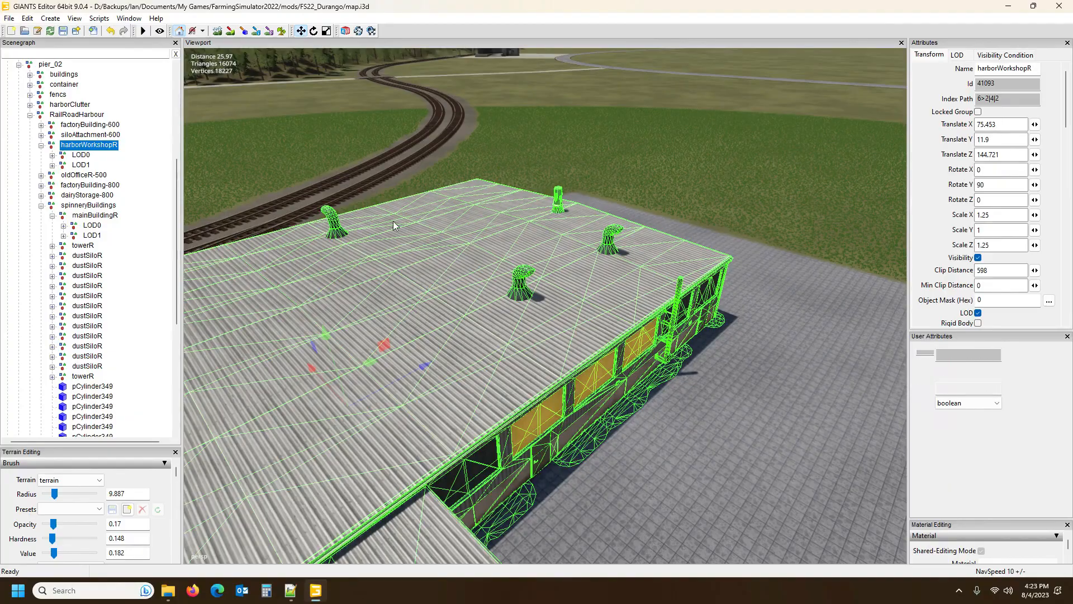
left_click_drag(393, 220, 160, 268, "alt")
left_click_drag(432, 340, 304, 347, "alt")
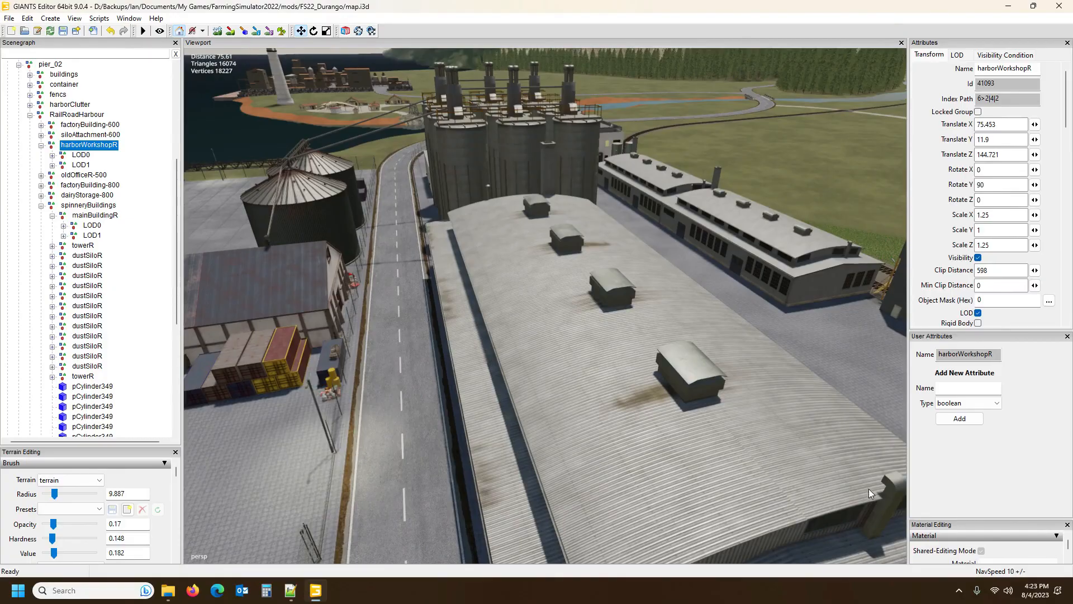
left_click(894, 497)
left_click_drag(474, 304, 616, 350, "alt")
left_click(630, 355)
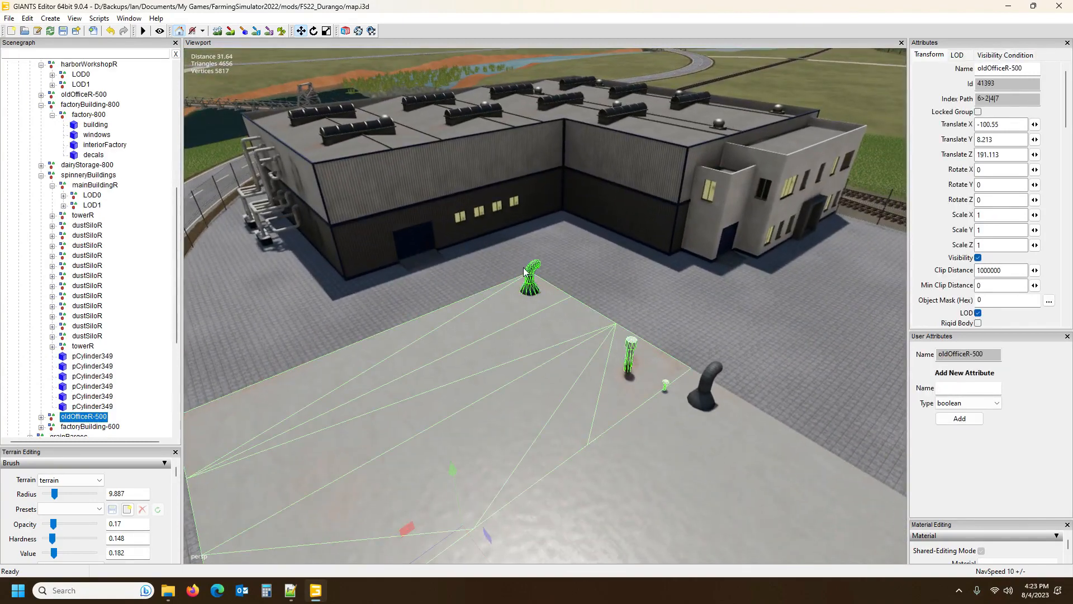
left_click(697, 405)
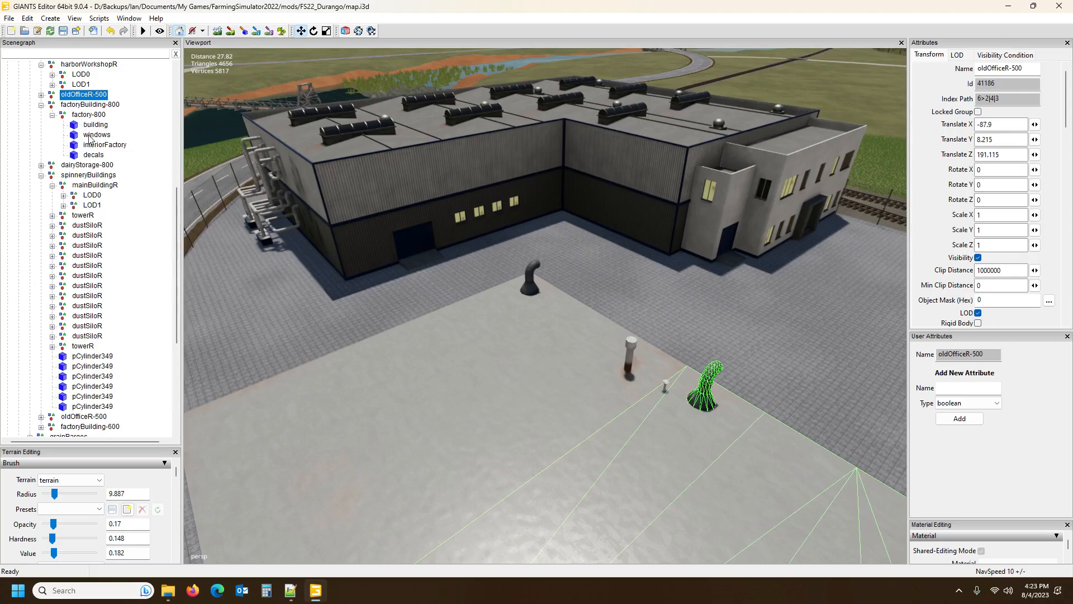
Step: Check which building node the external white pipework belongs to and view the surrounding rail yard
left_click_drag(337, 237, 358, 253, "alt")
scroll(328, 192, "down", 4)
scroll(328, 192, "up", 2)
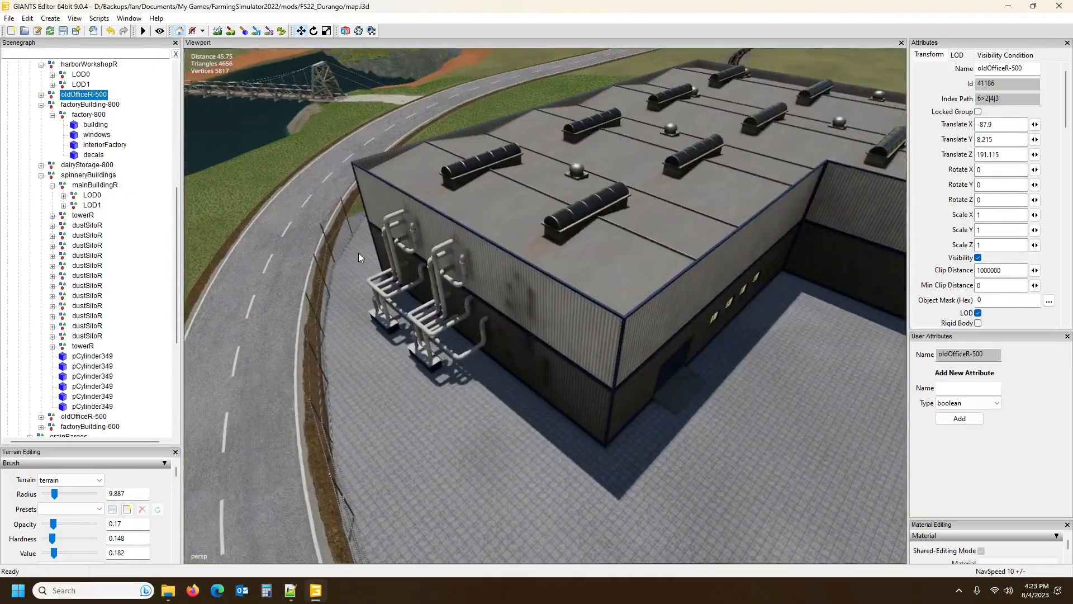
left_click(470, 356)
left_click_drag(470, 355, 760, 569, "alt")
scroll(685, 545, "down", 3)
scroll(569, 511, "up", 2)
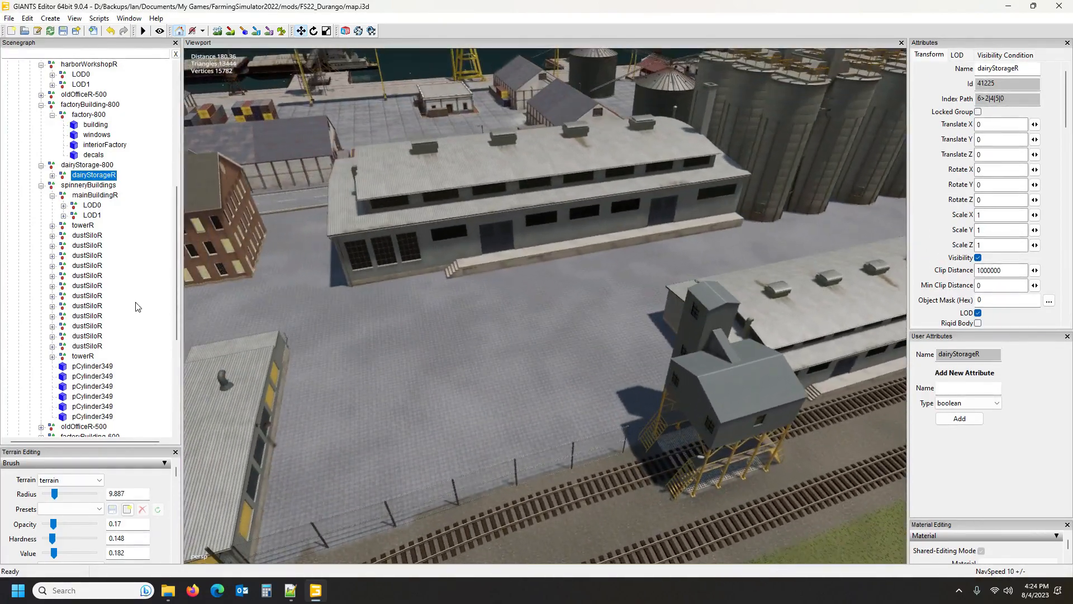
Step: Select grainSiloRailroad01 under placeholders and start exporting it with its files, browsing to the FS22_Durango placeables folder
scroll(170, 222, "up", 8)
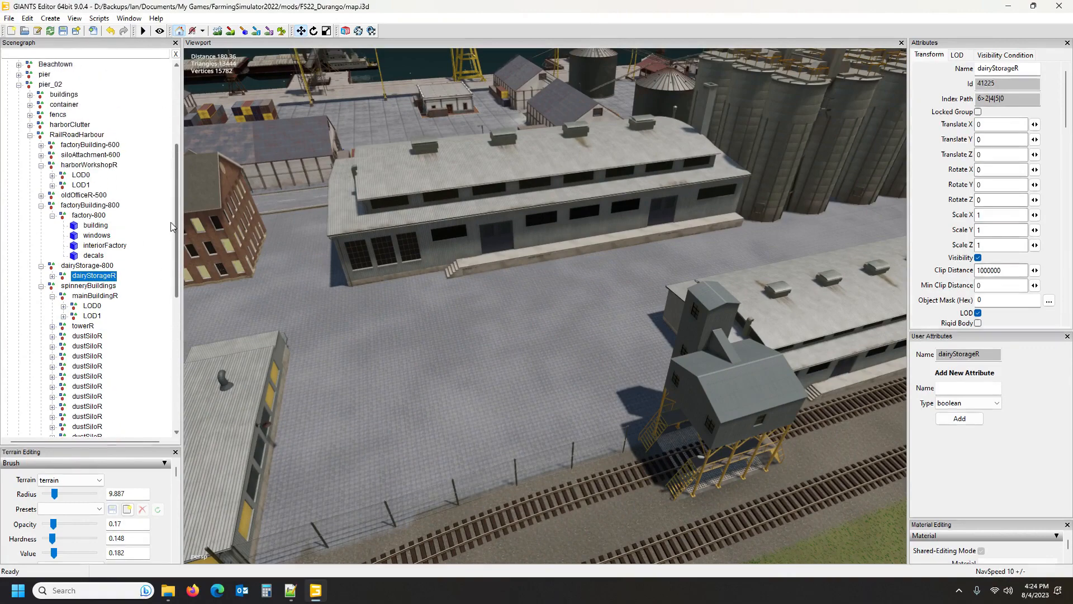
left_click(7, 206)
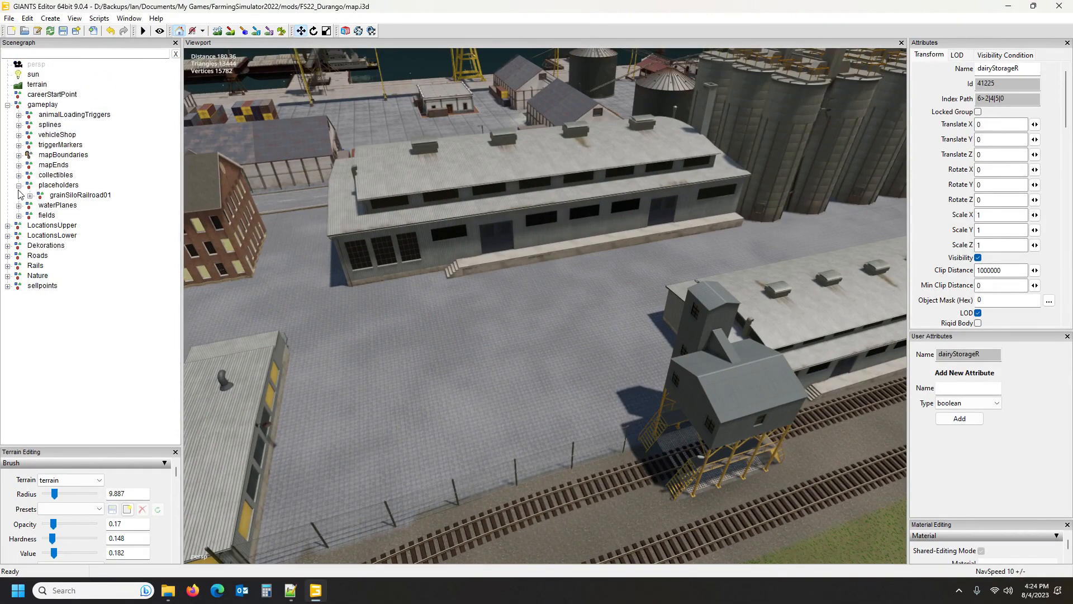
left_click(75, 196)
left_click_drag(369, 239, 424, 239, "alt")
scroll(391, 223, "down", 5)
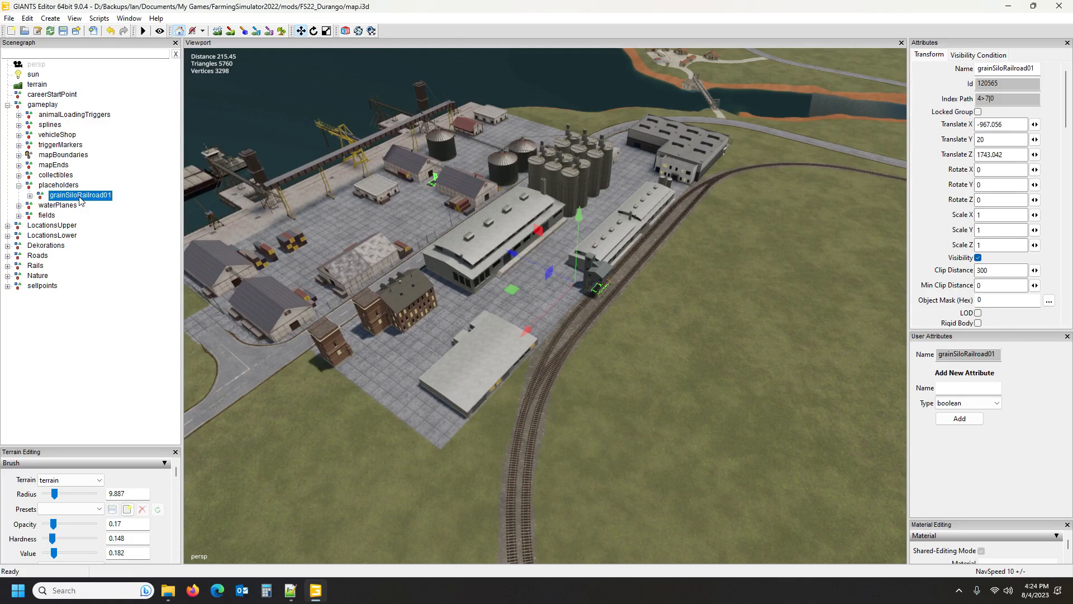
left_click(9, 18)
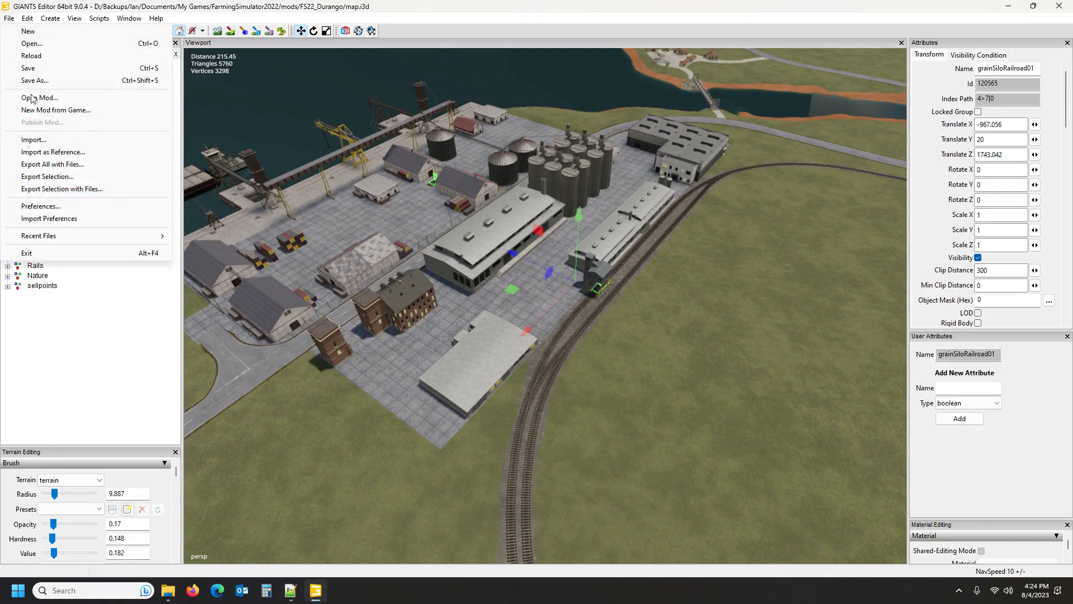
left_click(56, 189)
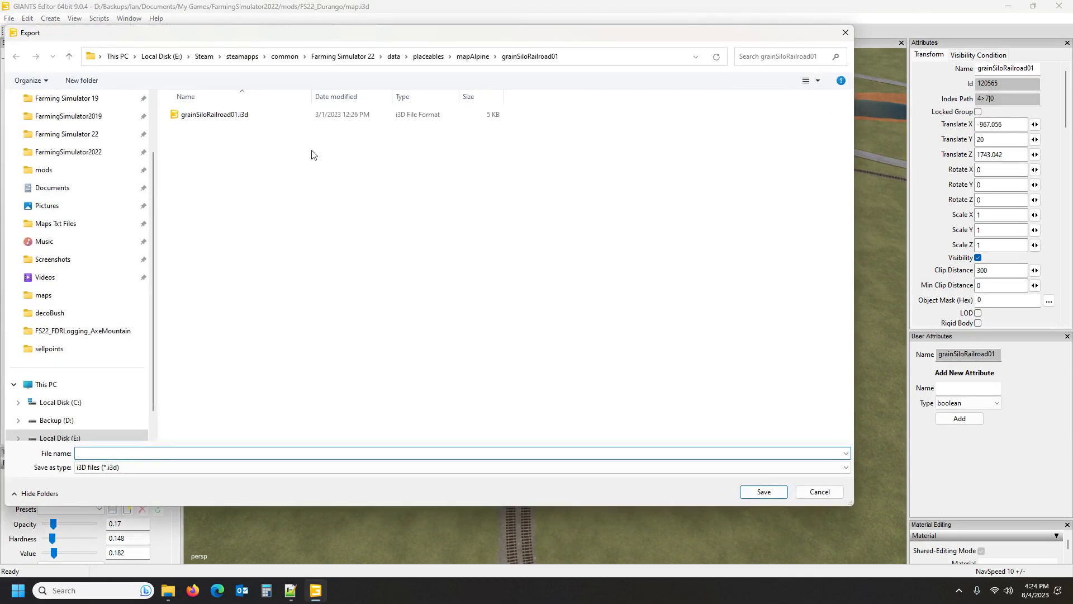
left_click(58, 171)
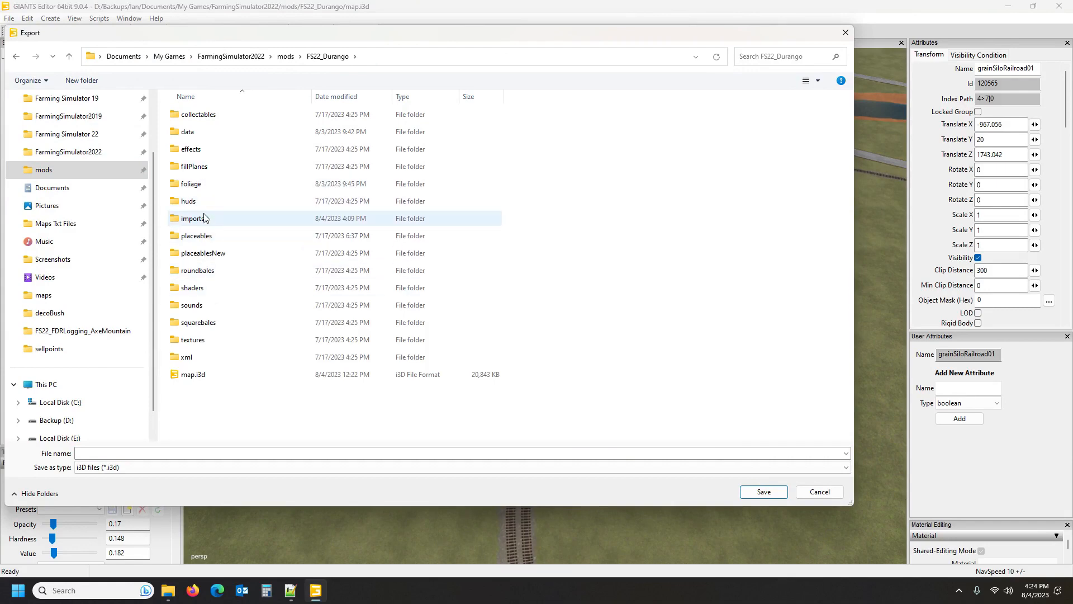
double_click(208, 236)
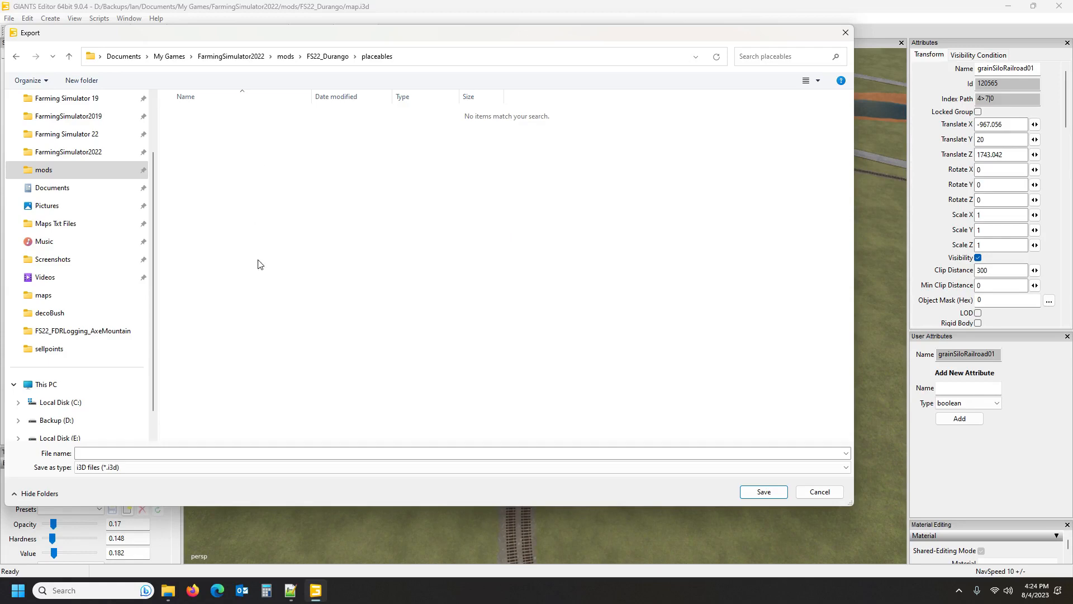
Step: Switch to File Explorer, create a folder named portSilo1 inside FS22_Durango's placeables folder and open it
left_click(167, 590)
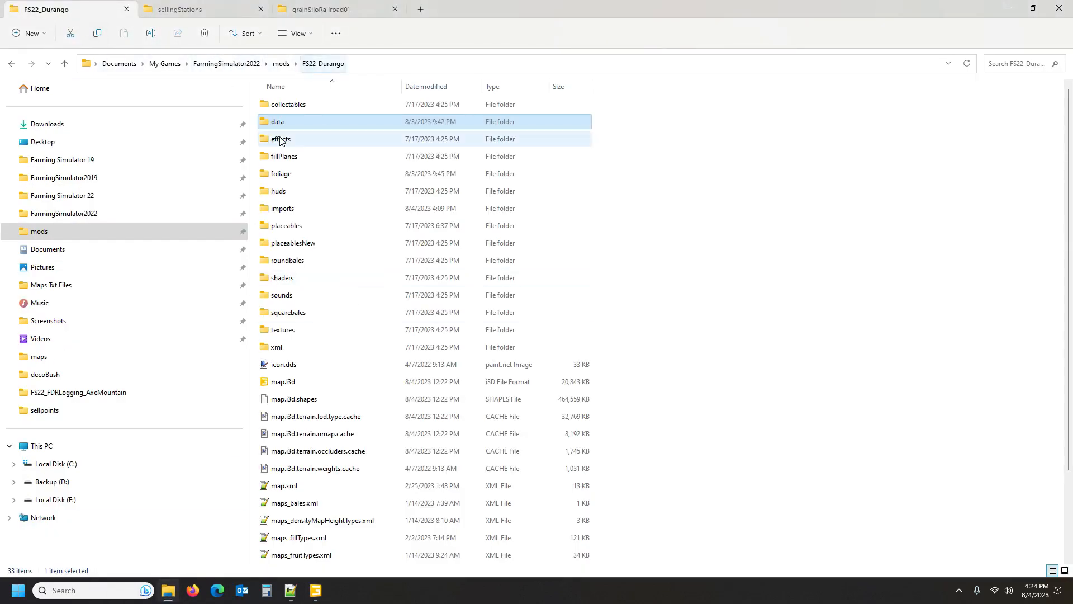
double_click(297, 224)
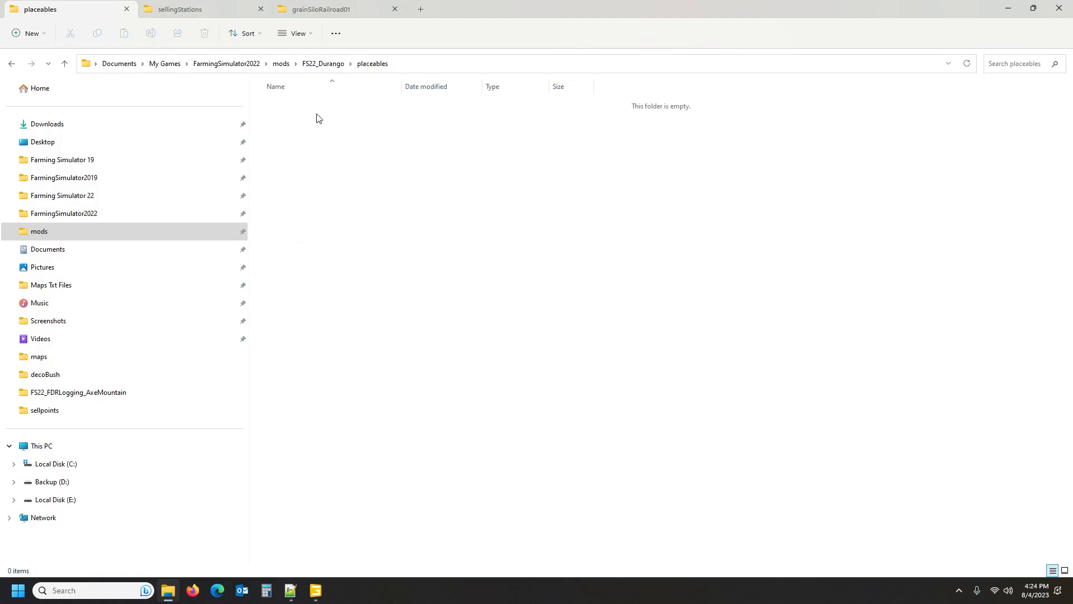
right_click(371, 186)
mouse_move(410, 273)
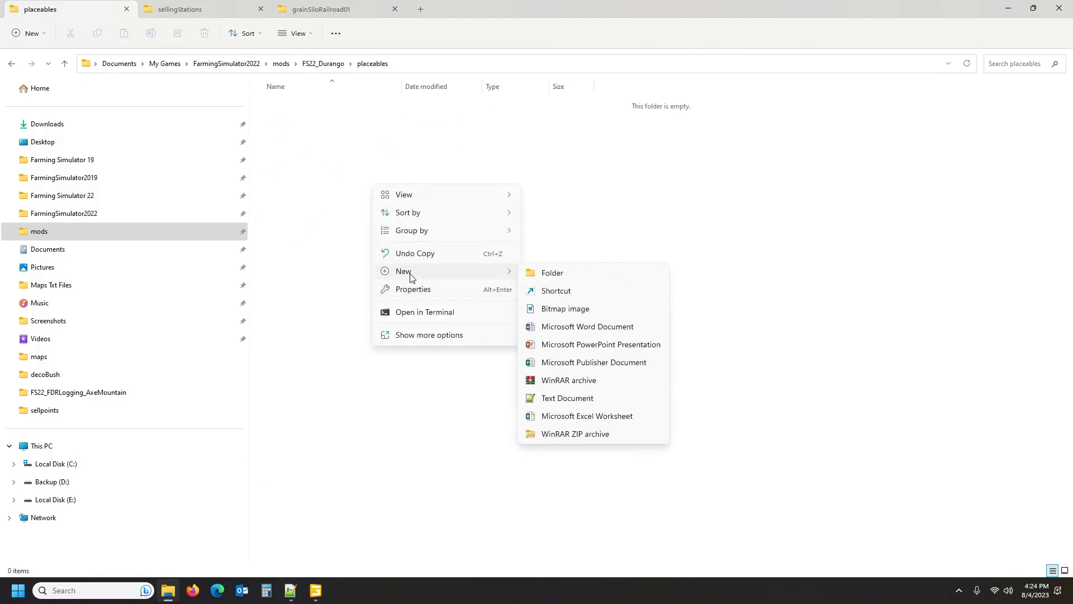
left_click(557, 274)
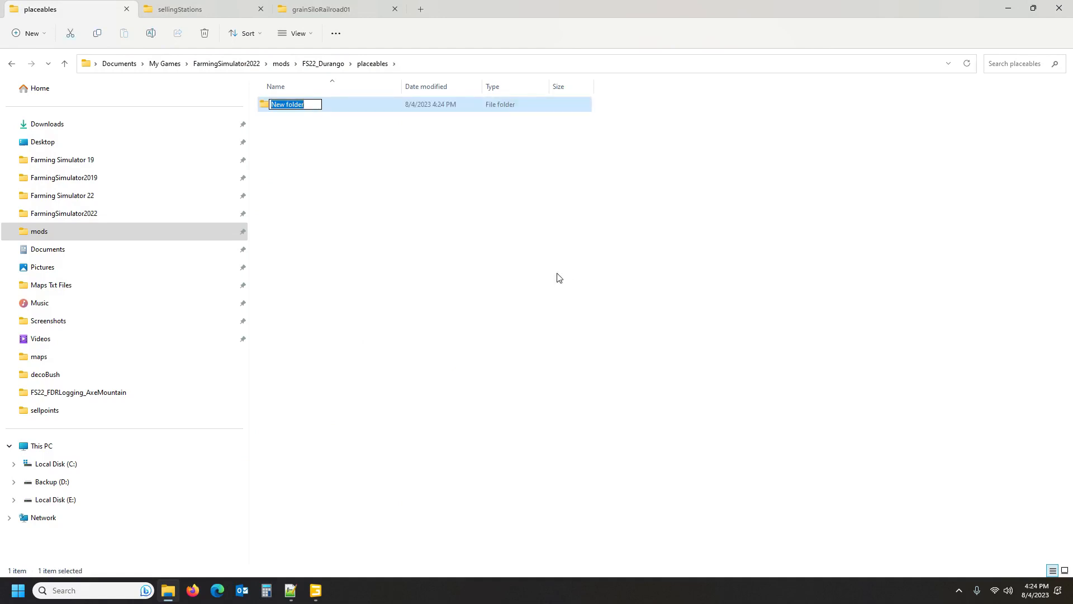
type("Po")
key("BackSpace")
key("BackSpace")
type("portSilo1")
key("Return")
double_click(292, 106)
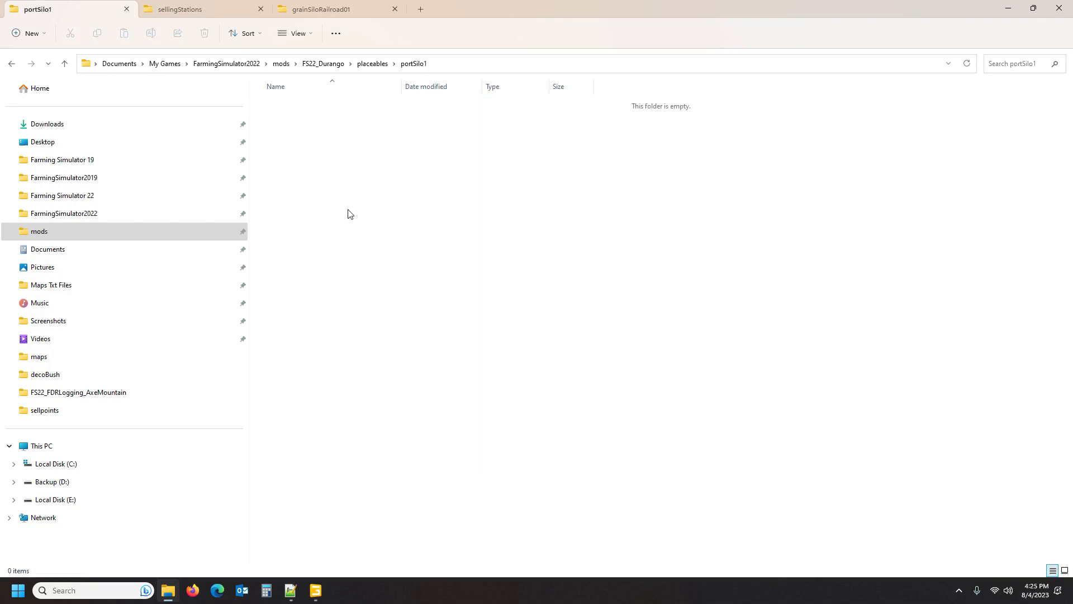
Step: Look up the port station's name in items.xml and export the silo into portSilo1 as sellingStationPort, including the parent directory structure
left_click(291, 590)
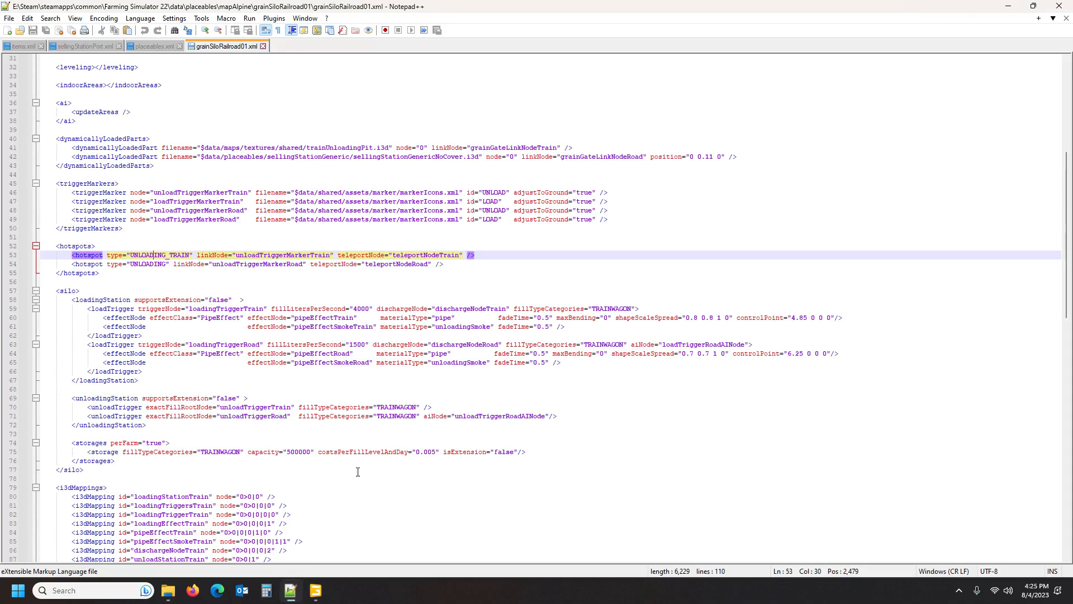
left_click(24, 47)
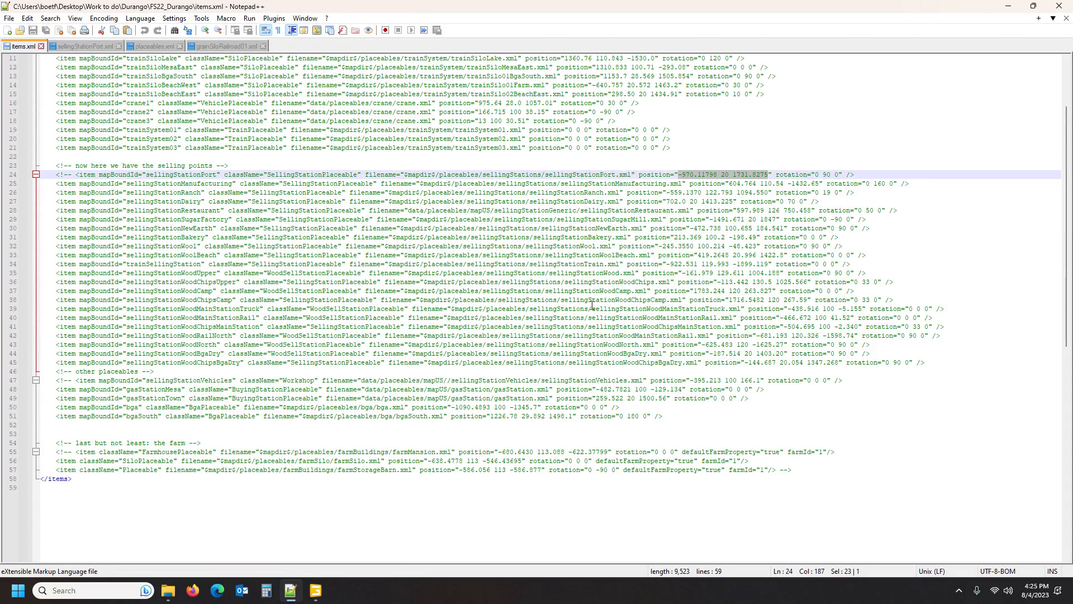
left_click(316, 590)
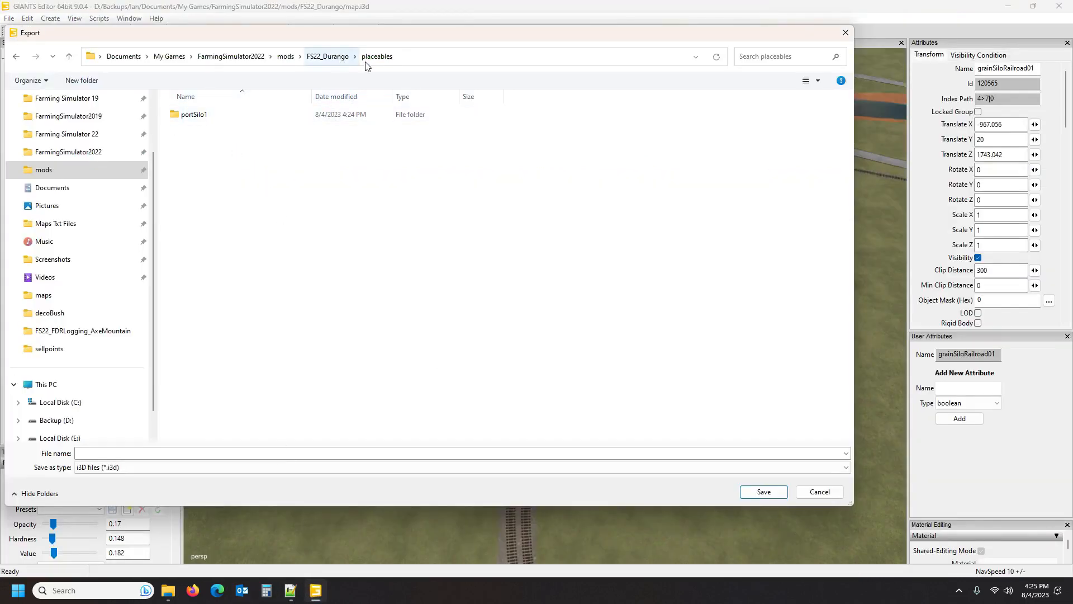
double_click(201, 116)
left_click(179, 453)
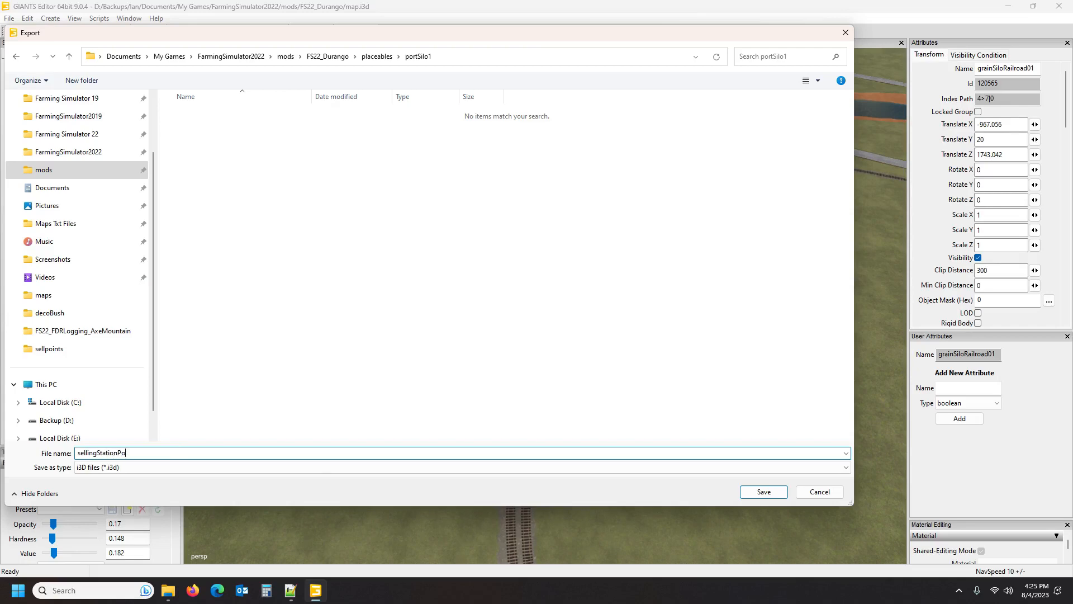
left_click(765, 491)
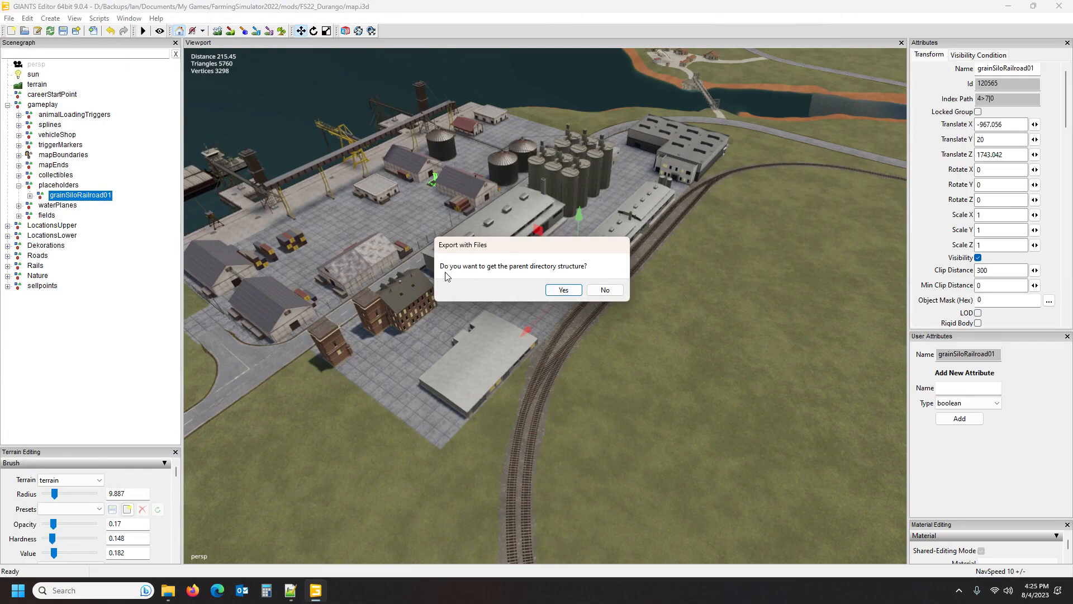
left_click(562, 291)
left_click(561, 292)
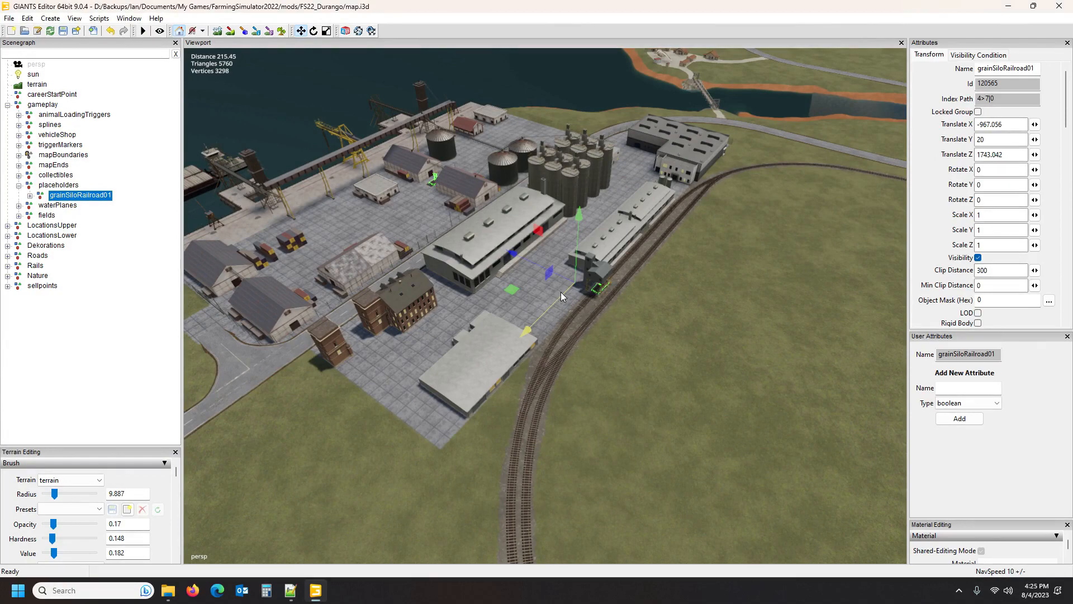
Step: Check the exported files in the portSilo1 folder, return to GIANTS Editor and save the map
left_click_drag(550, 293, 603, 304, "alt")
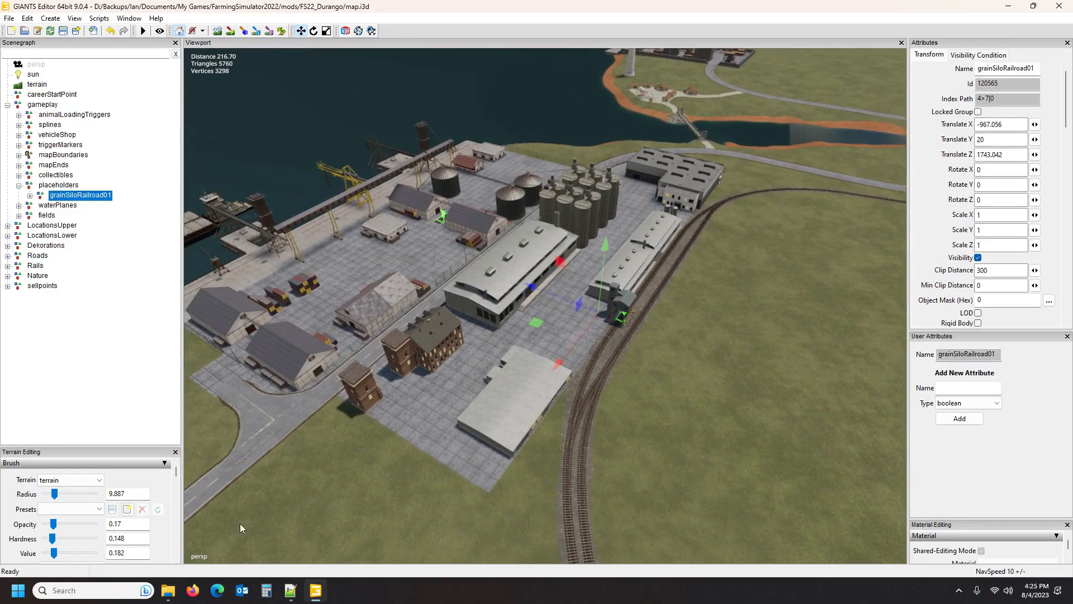
left_click(168, 591)
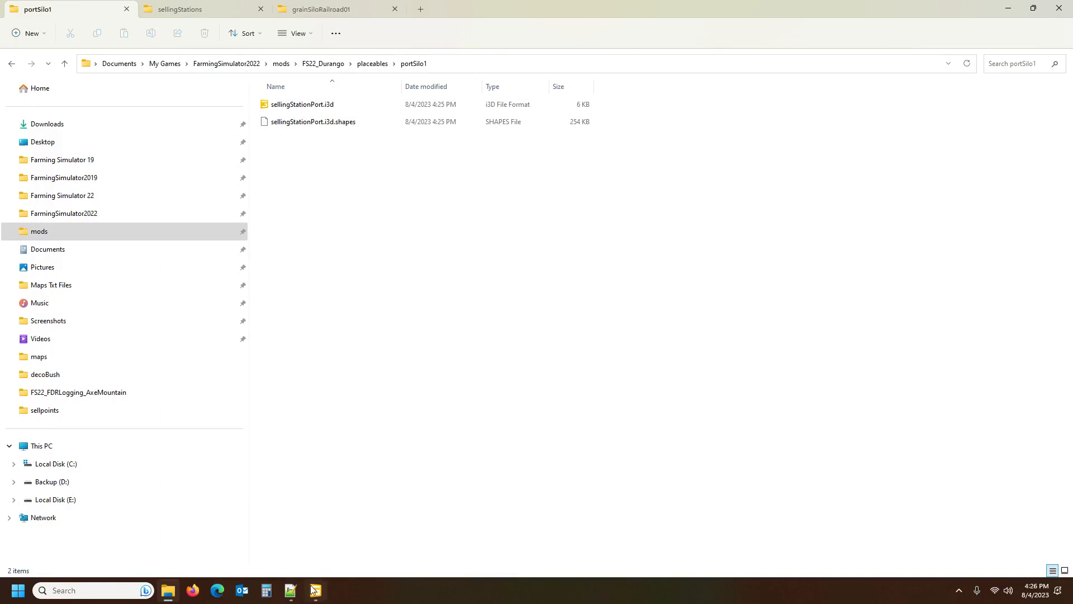
mouse_move(315, 590)
left_click(315, 590)
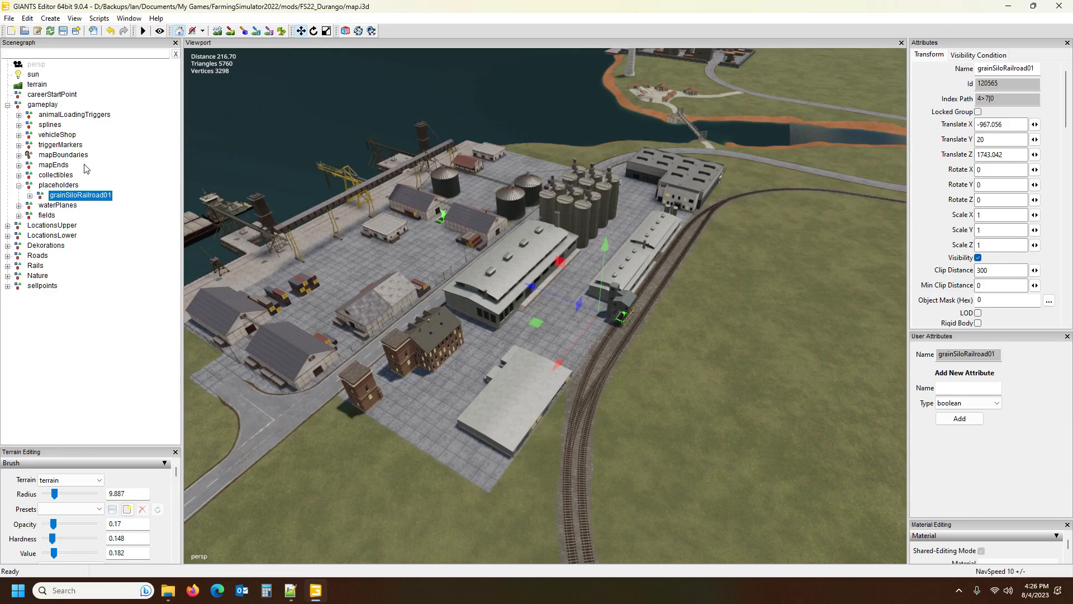
left_click_drag(426, 352, 532, 359, "alt")
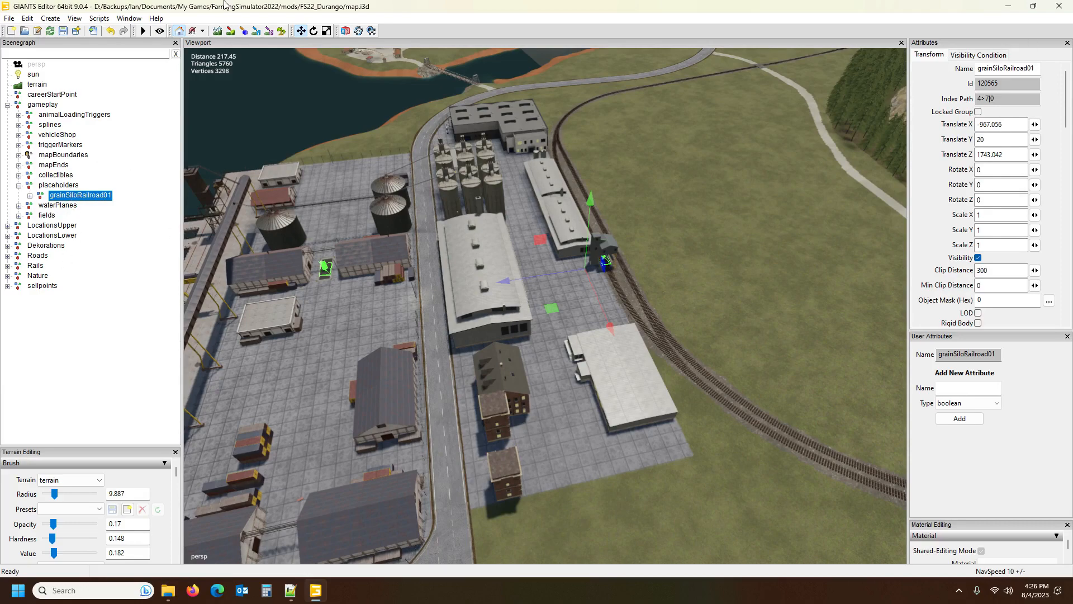
left_click(64, 31)
Step: Copy grainSiloRailroad01.xml from mapAlpine's grainSiloRailroad01 folder into FS22_Durango's xml folder
left_click(168, 592)
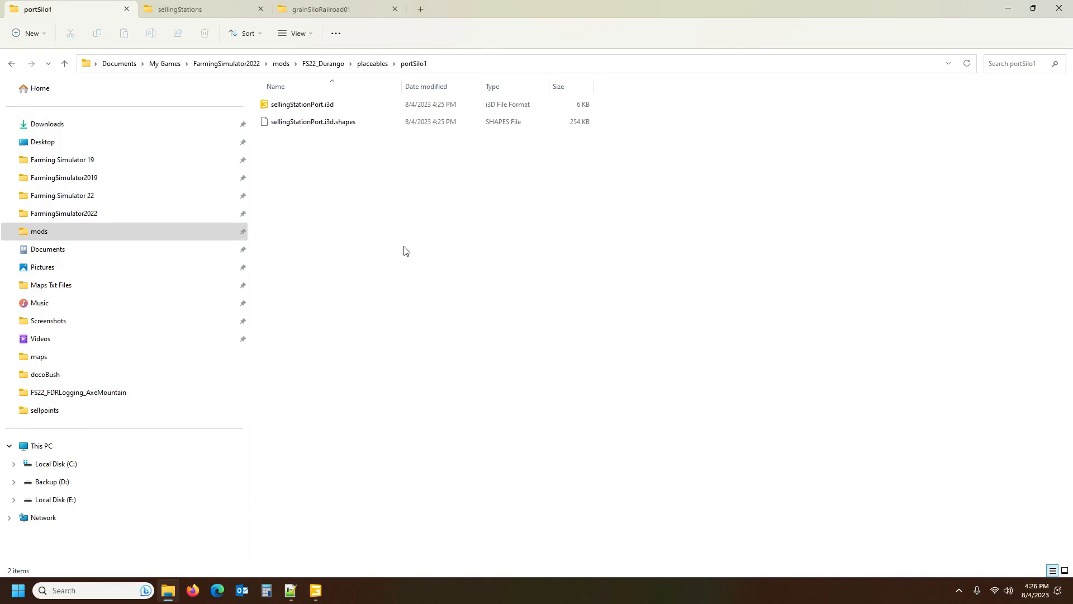
mouse_move(292, 596)
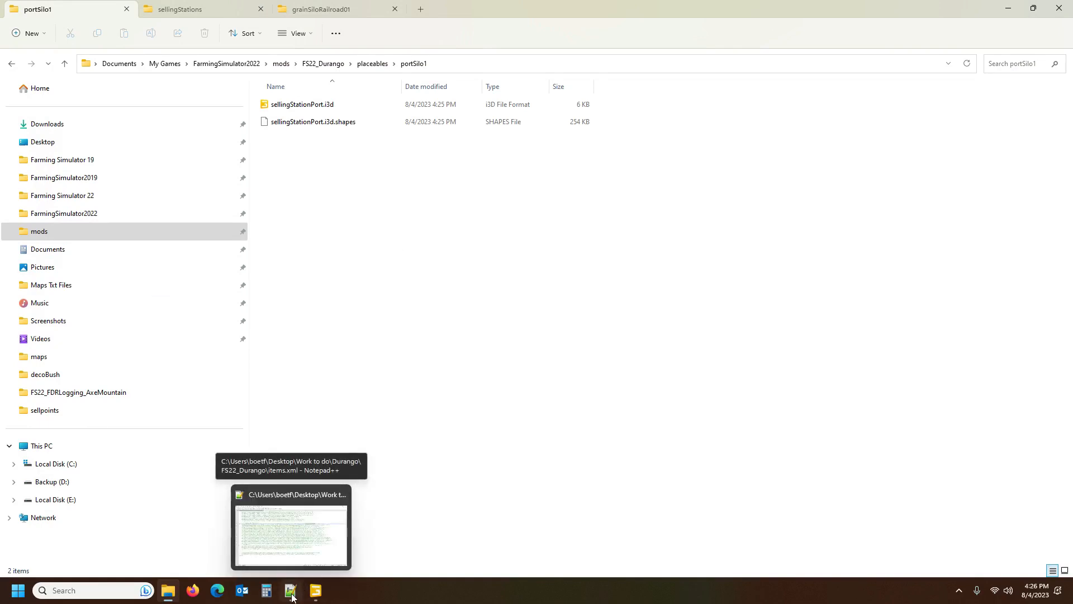
left_click(169, 595)
left_click(168, 594)
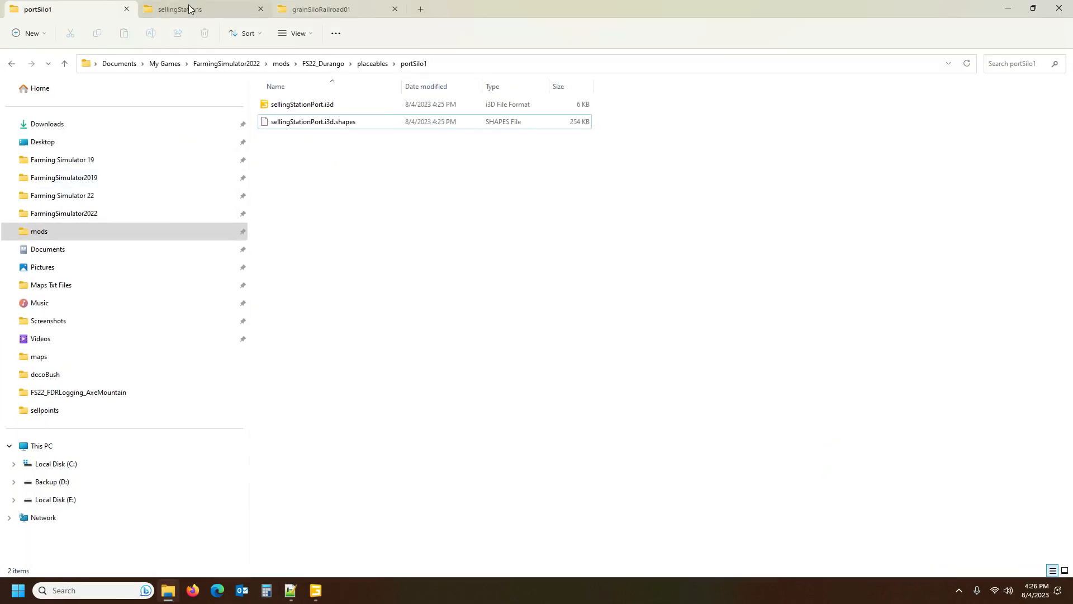
left_click(313, 10)
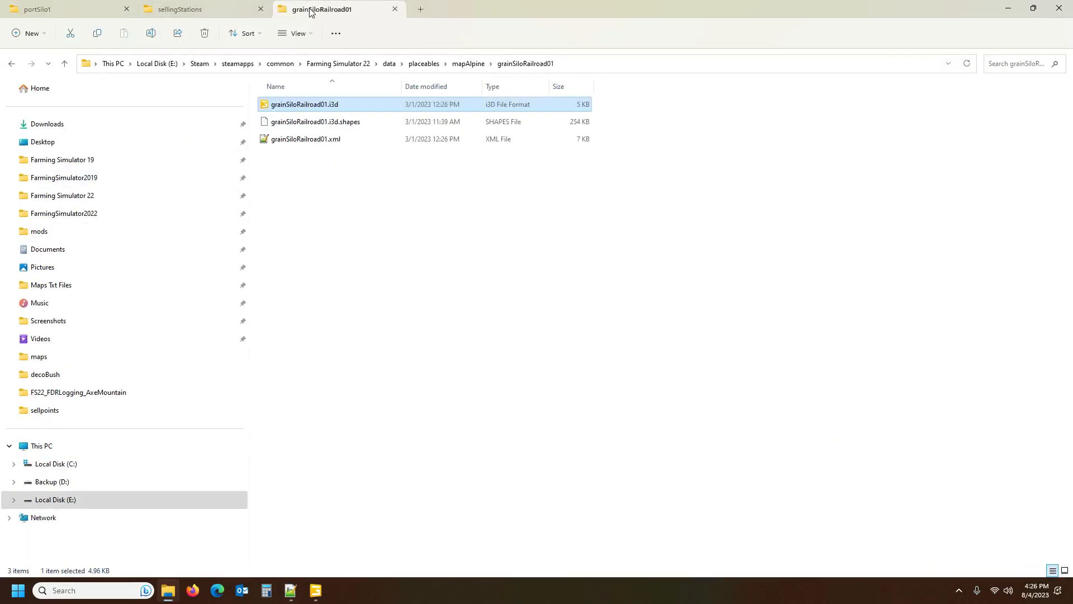
left_click(310, 145)
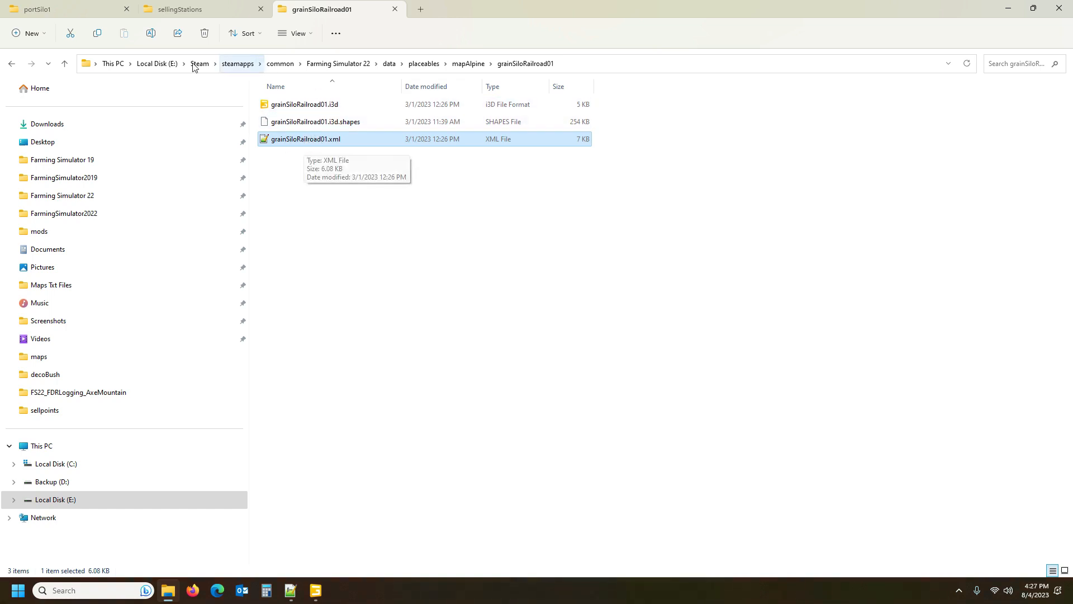
left_click(68, 11)
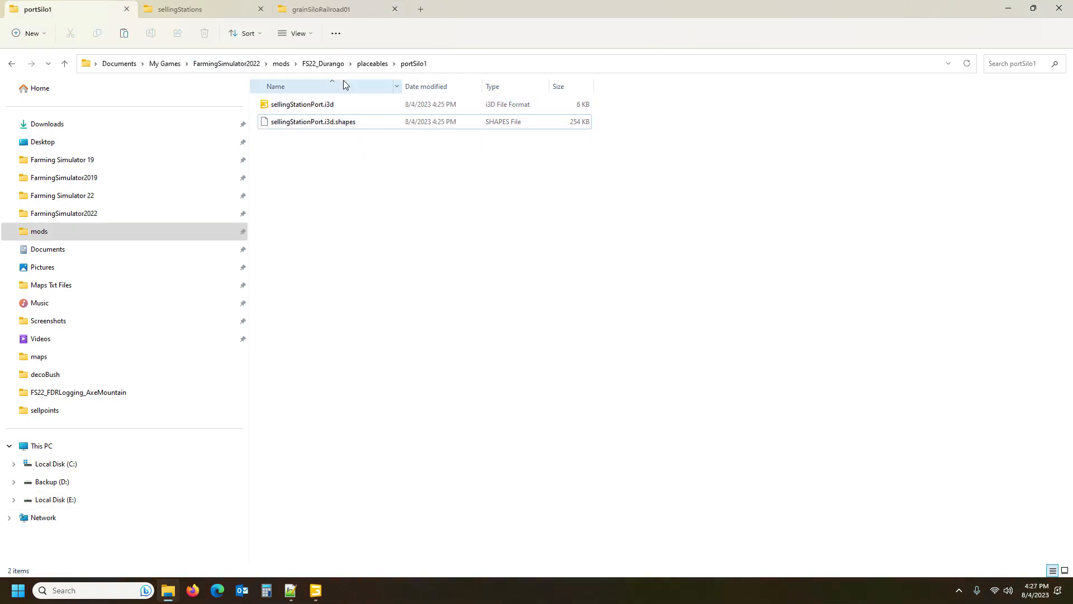
left_click(323, 63)
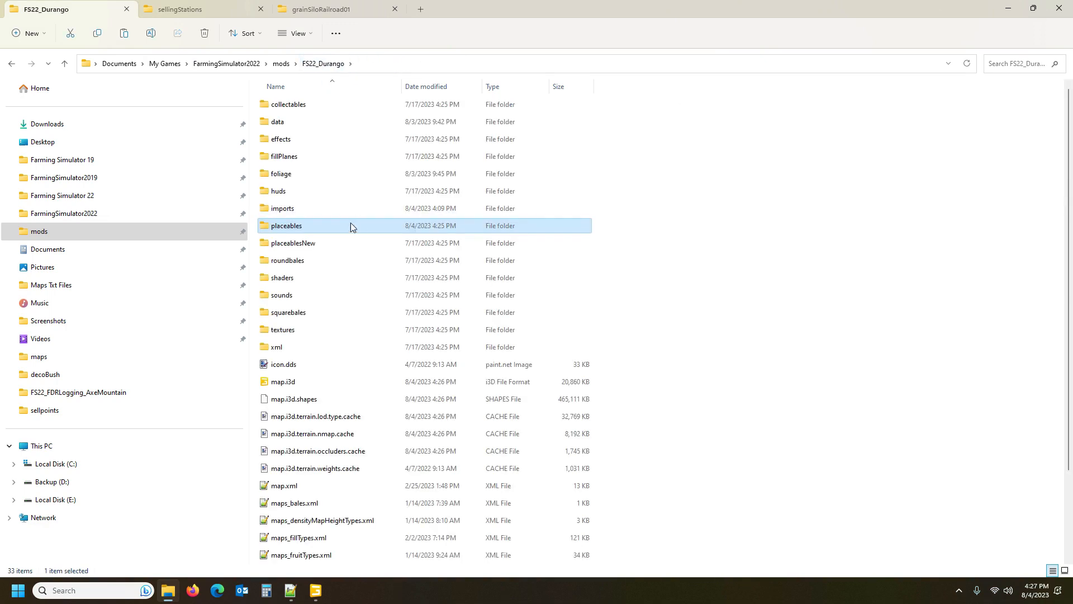
double_click(303, 347)
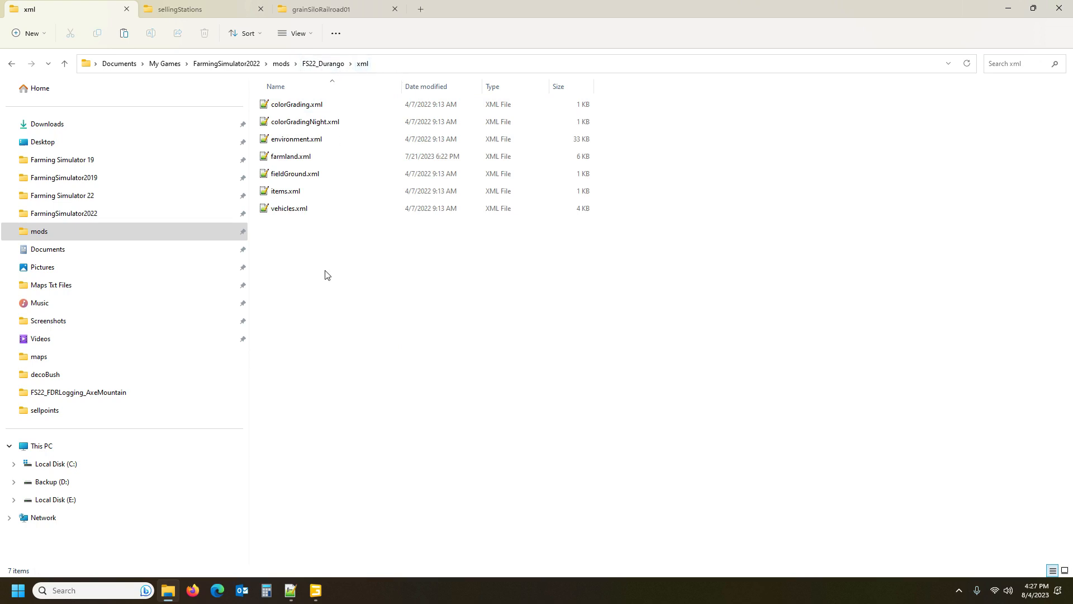
key("ctrl+v")
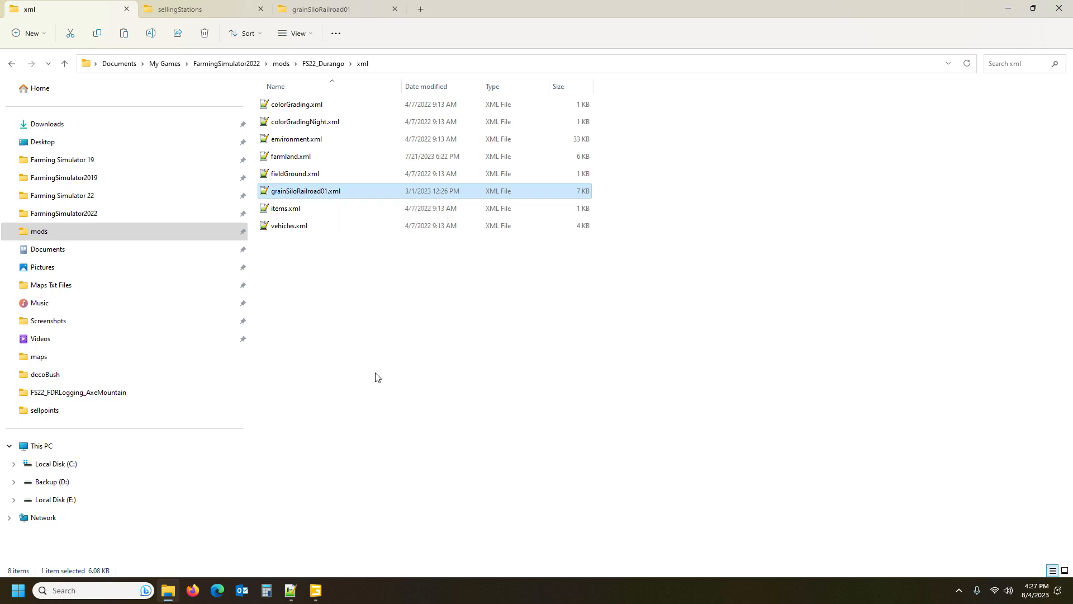
Step: Switch to Notepad++, review the open items.xml, sellingStationPort.xml and placeables.xml, and bring up grainSiloRailroad01.xml
left_click(289, 592)
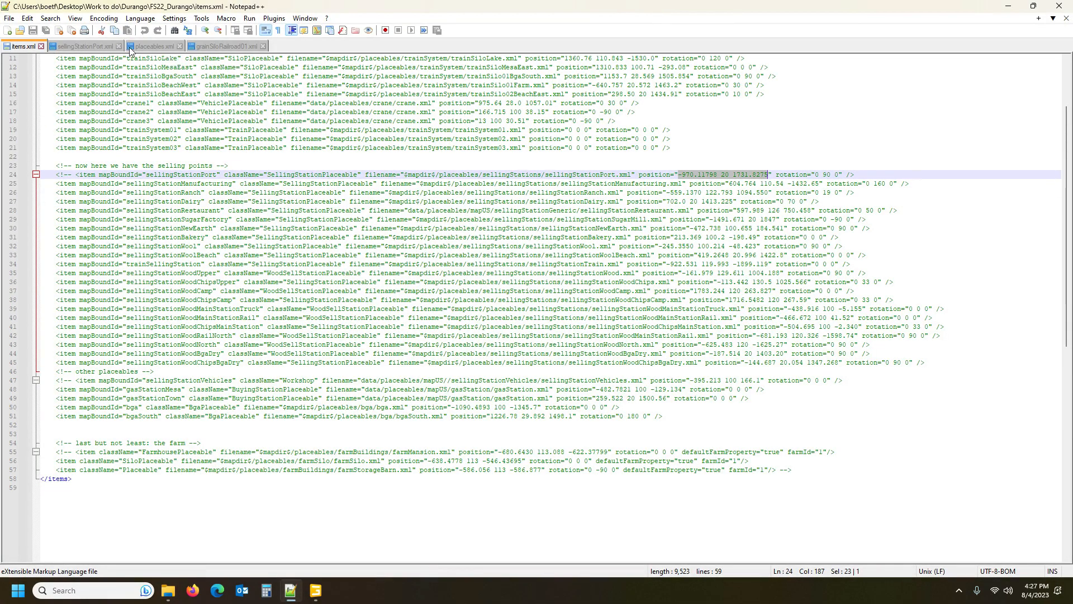
left_click(84, 46)
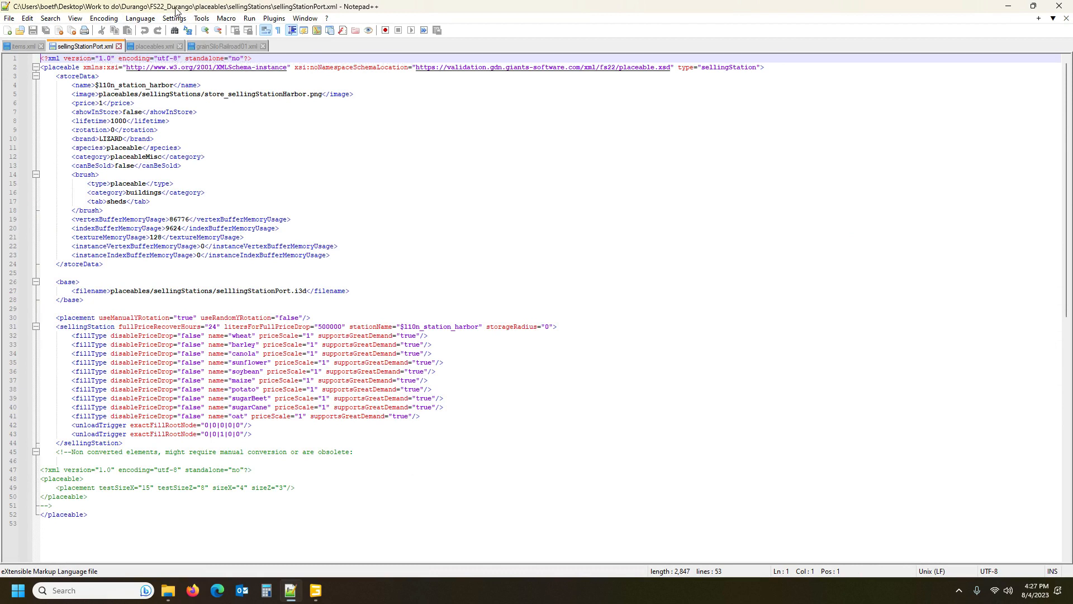
left_click(158, 48)
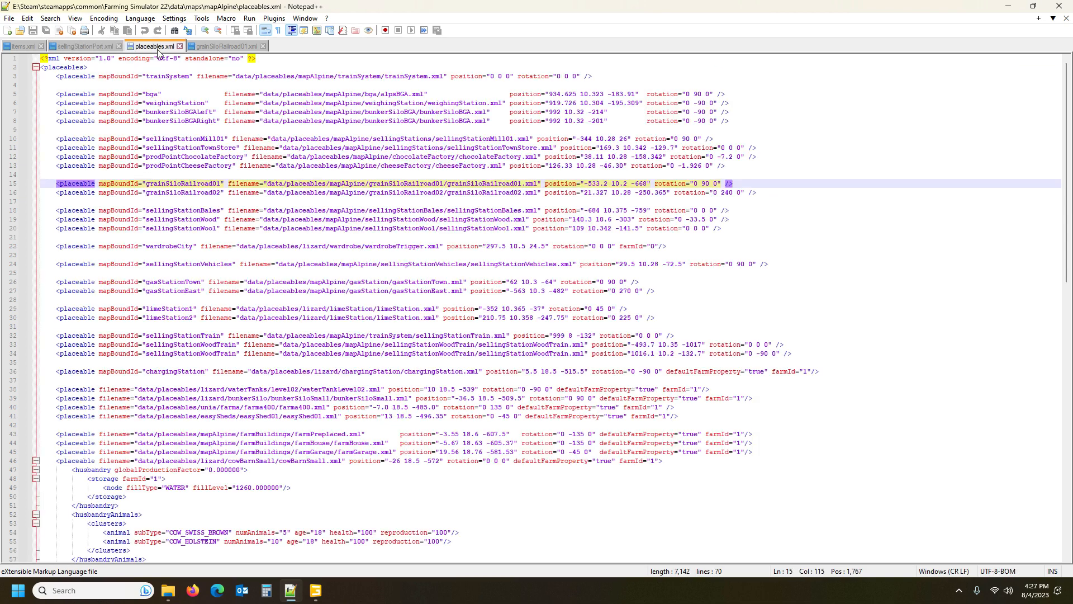
left_click(219, 48)
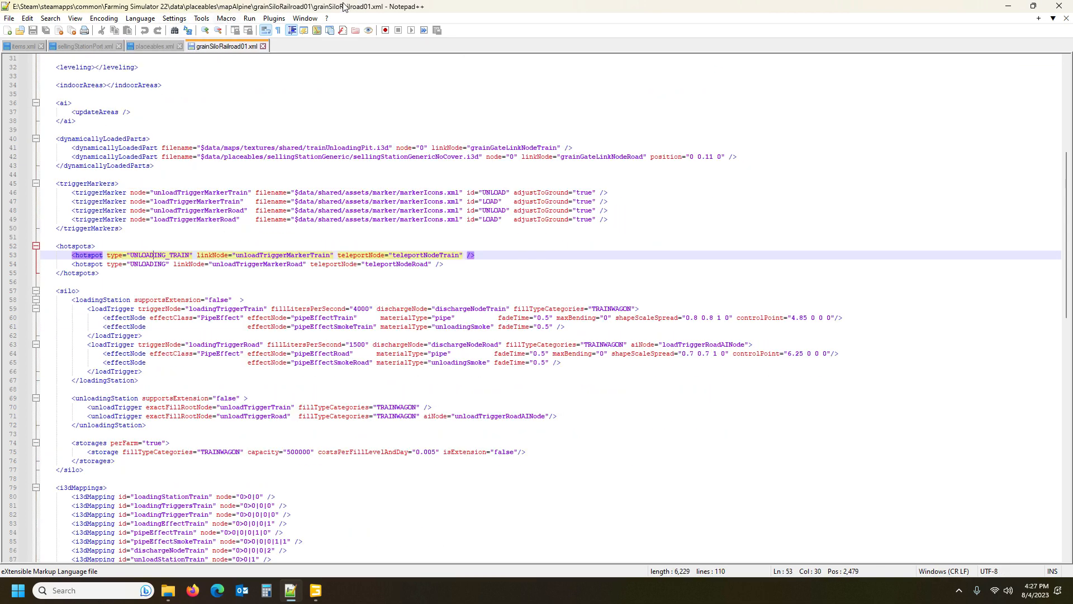
Step: Close mapAlpine's original grainSiloRailroad01.xml and open the copy from FS22_Durango's xml folder for editing
left_click(263, 47)
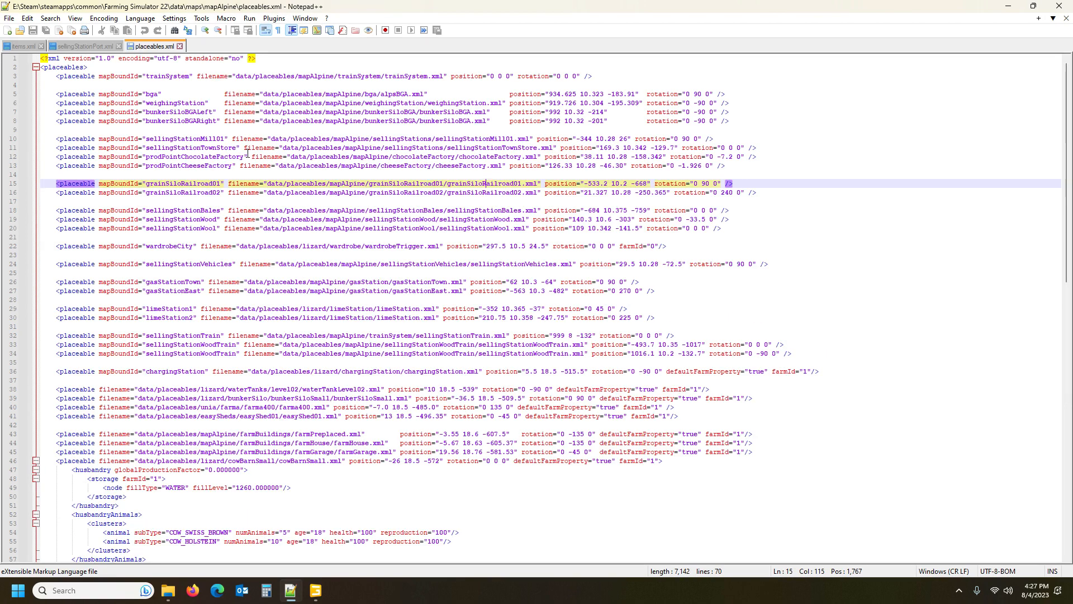
left_click(167, 596)
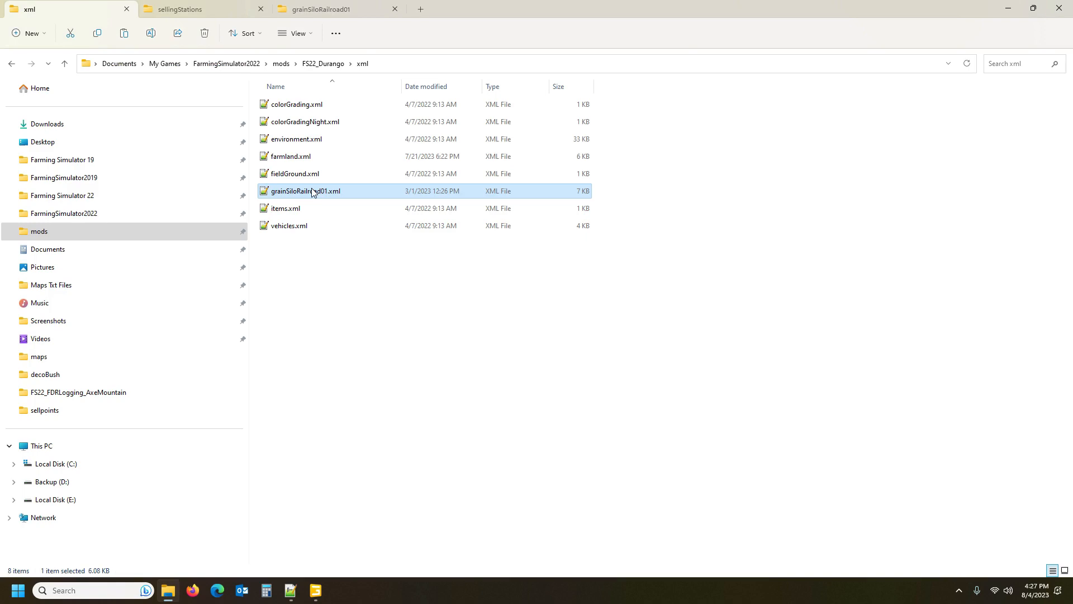
double_click(311, 192)
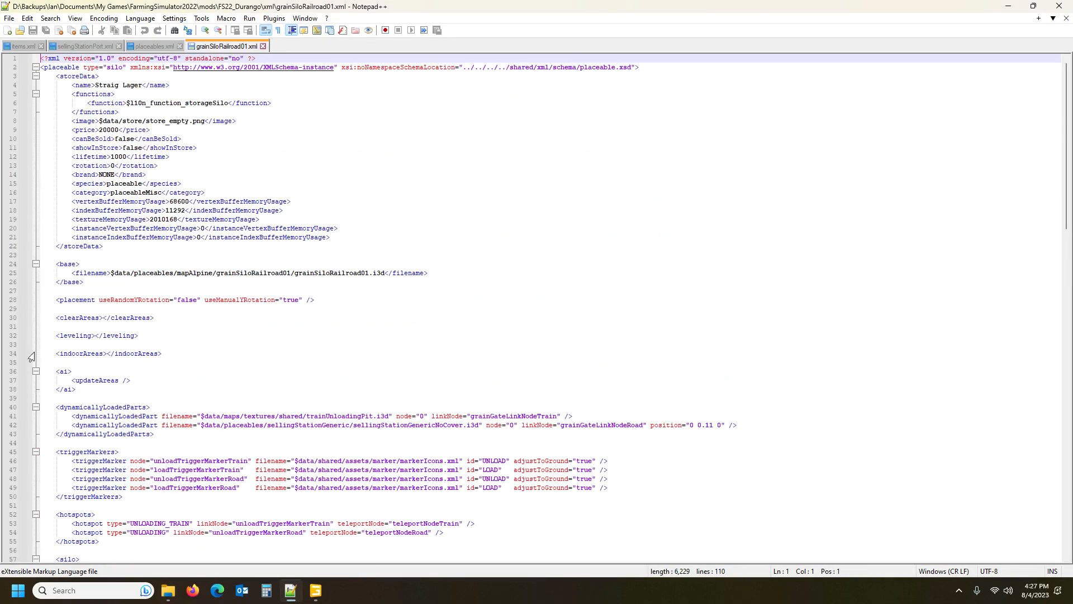
Step: Check the station name in sellingStationPort.xml, and set the name in grainSiloRailroad01.xml's store data to Station Harbour
left_click(75, 49)
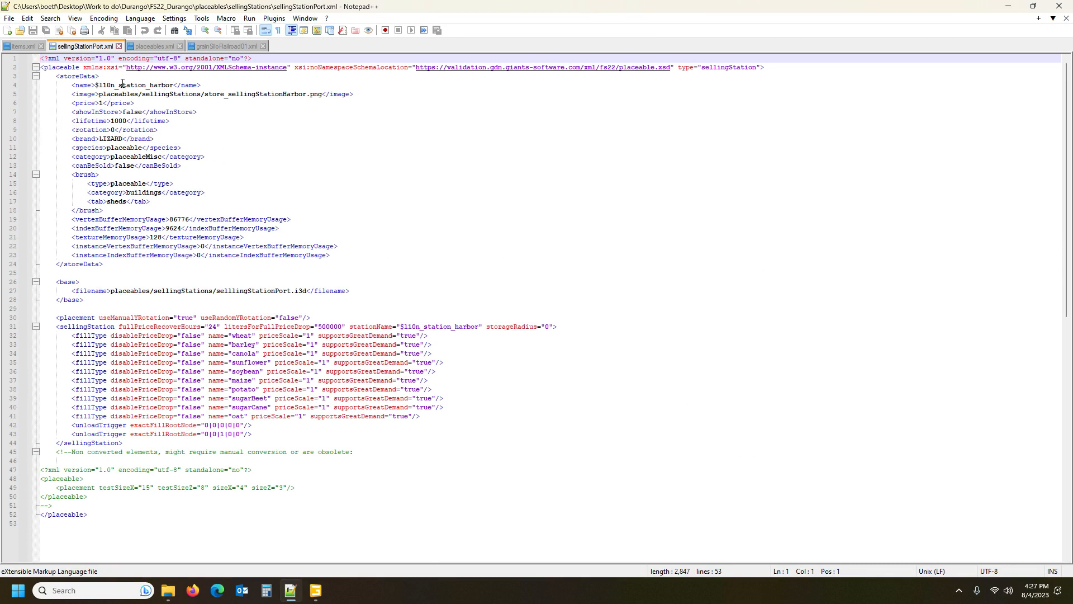
left_click_drag(118, 87, 176, 86)
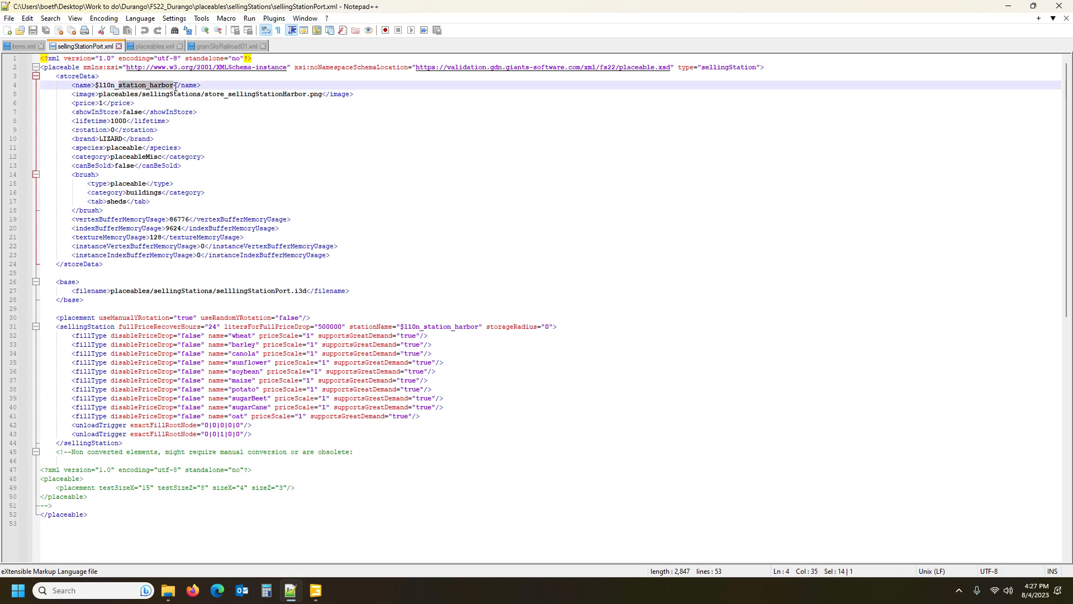
left_click(205, 47)
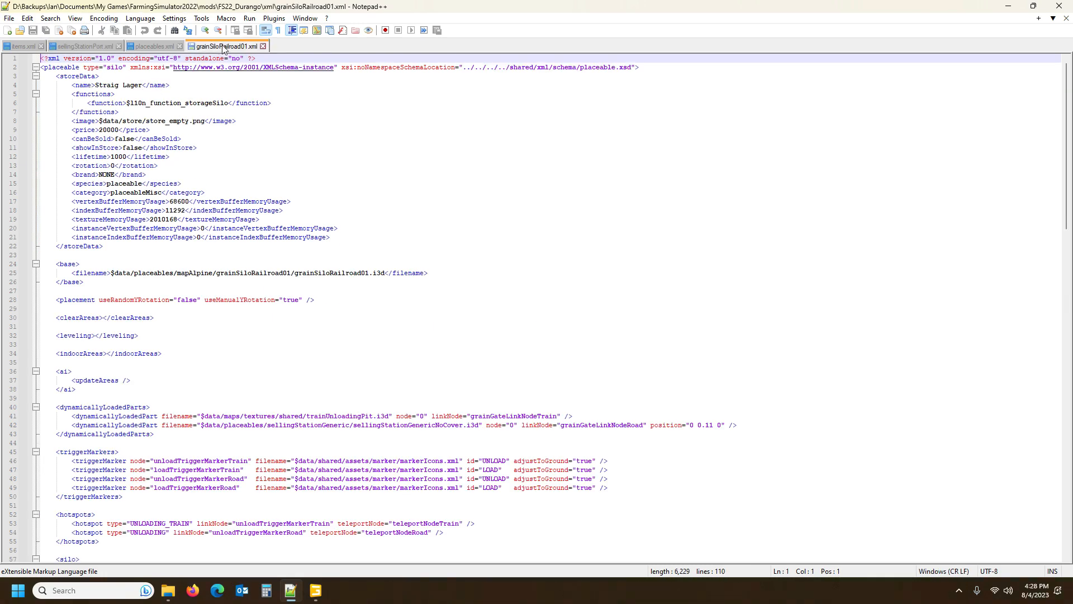
left_click_drag(97, 85, 144, 90)
type("Station")
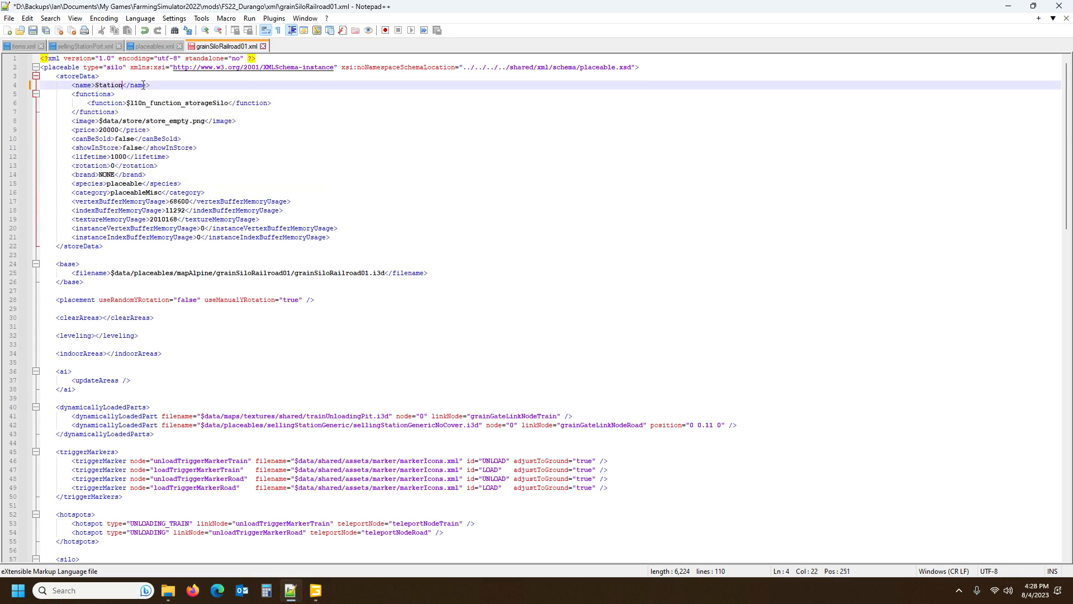
type(" Harbou")
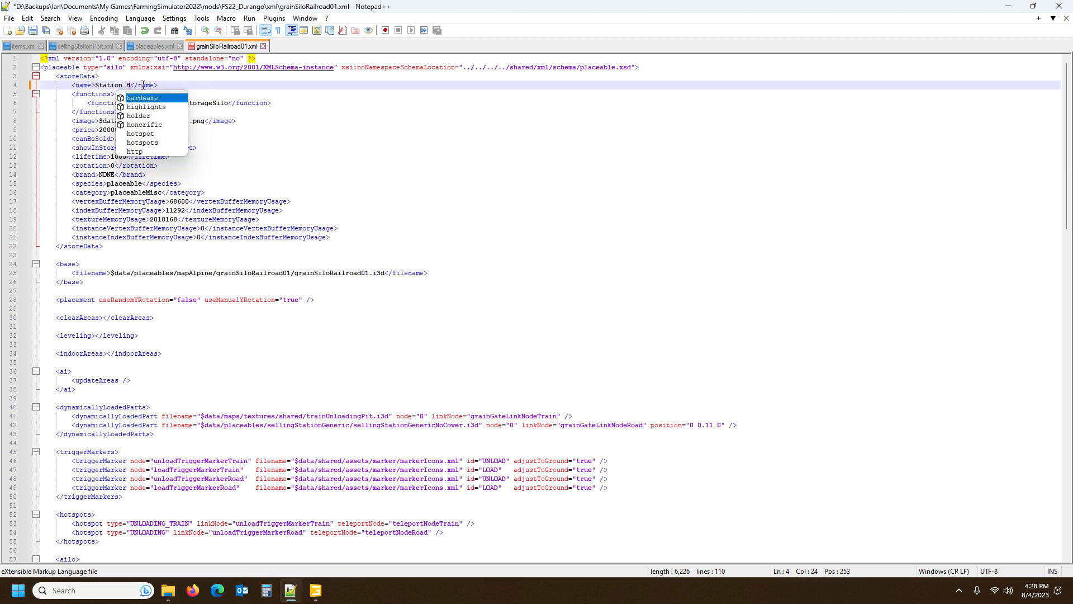
type("r")
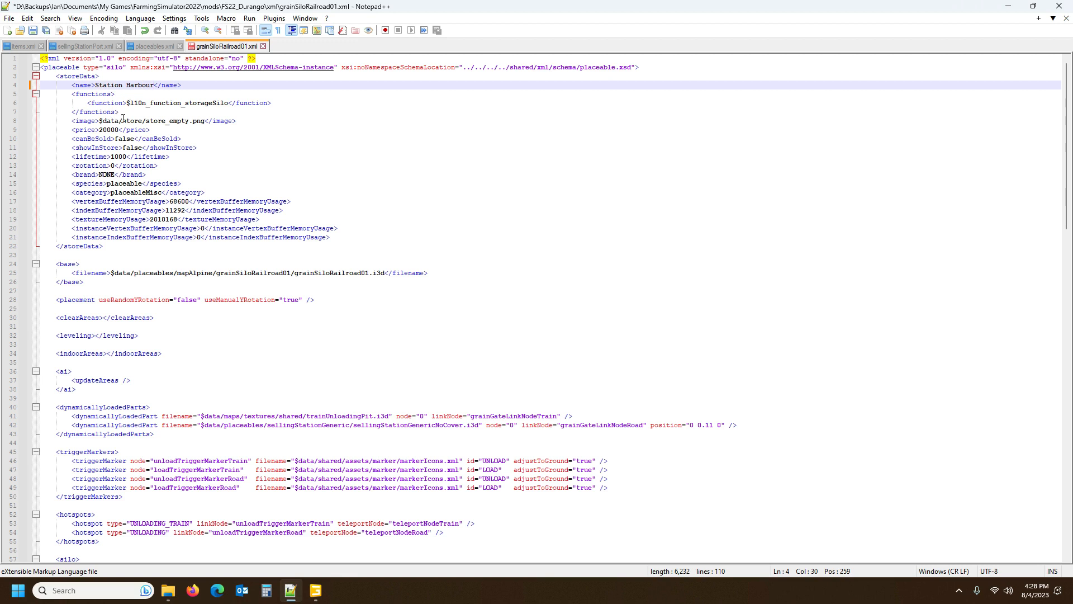
Step: Replace the folder path before grainSiloRailroad01.i3d in the base filename with xml
left_click(164, 274)
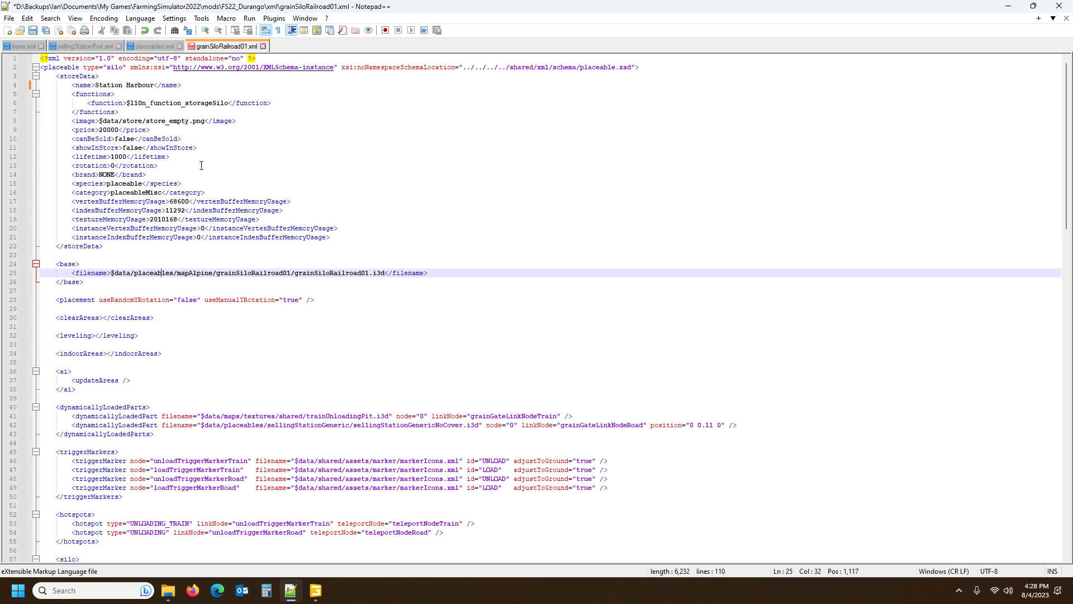
left_click(168, 590)
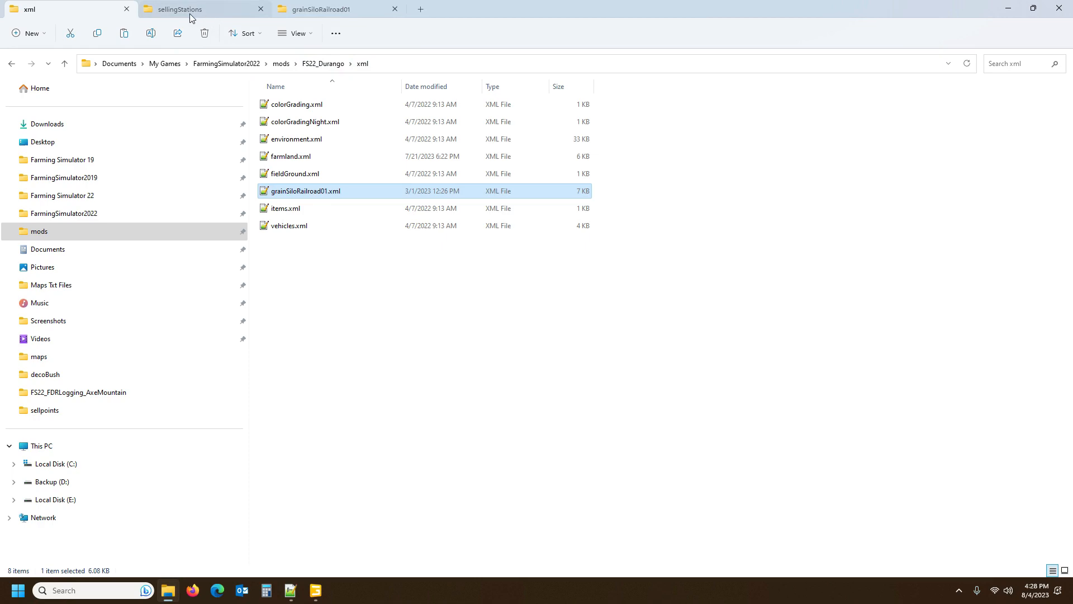
left_click(290, 590)
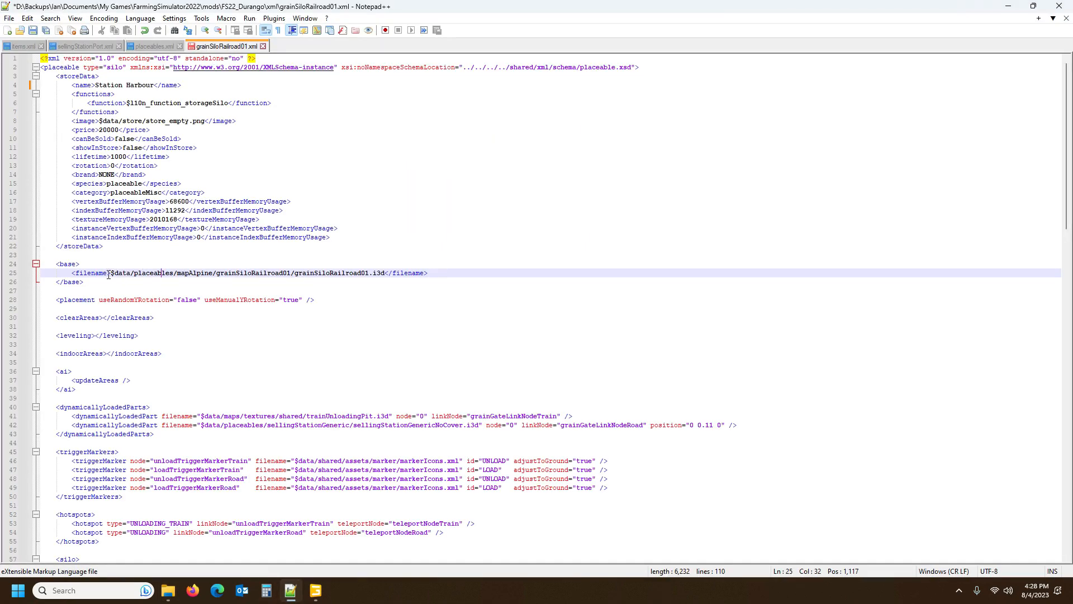
left_click_drag(111, 274, 292, 280)
type("xml")
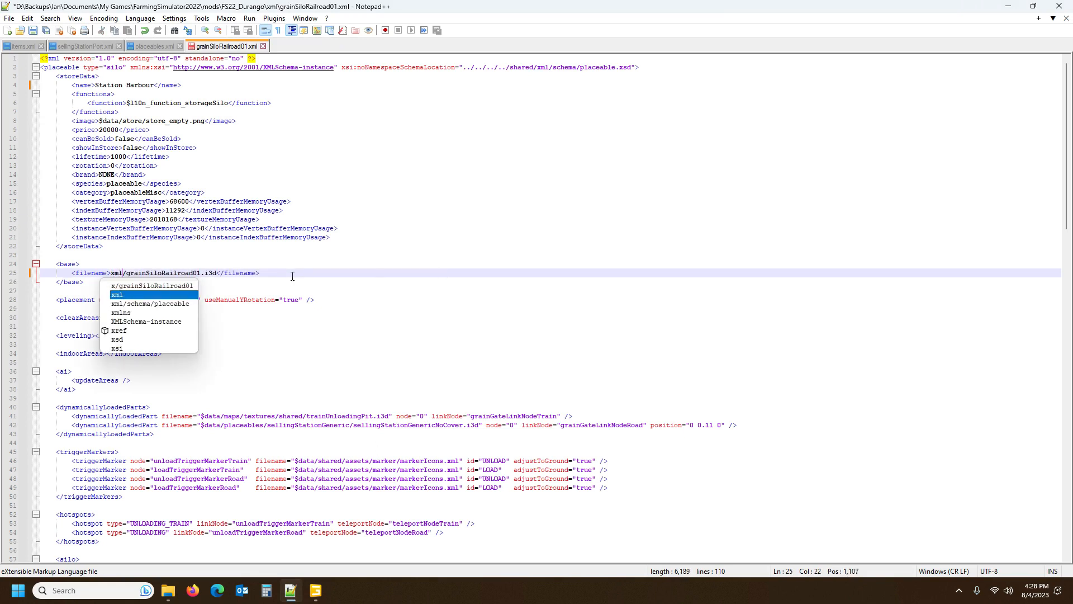
Step: Select grainSiloRailroad01 in the base filename and check the folders open in File Explorer for the exported port model
left_click(170, 273)
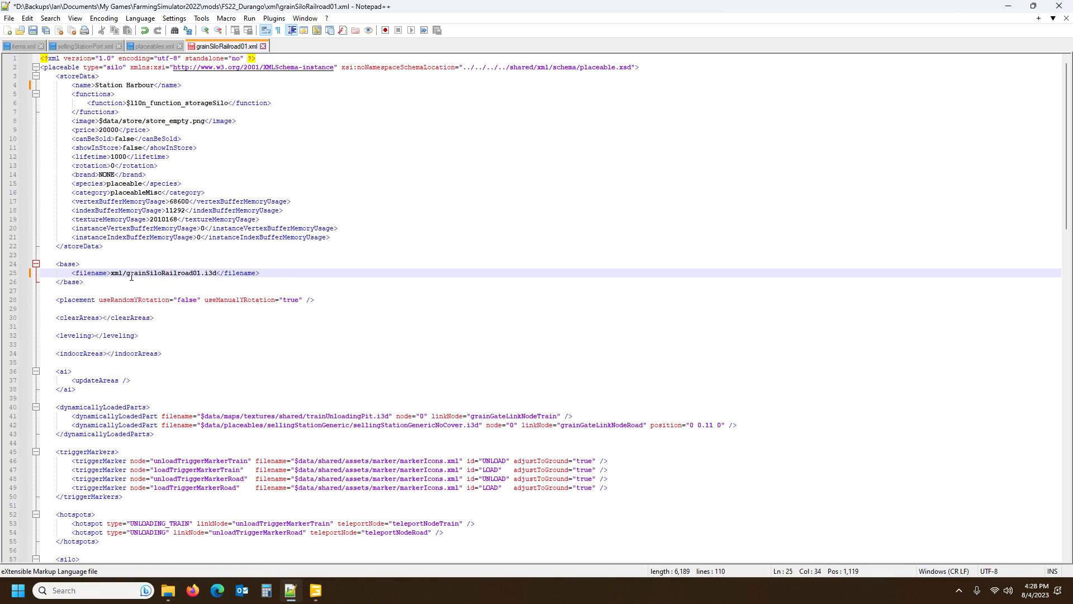
left_click_drag(127, 273, 202, 274)
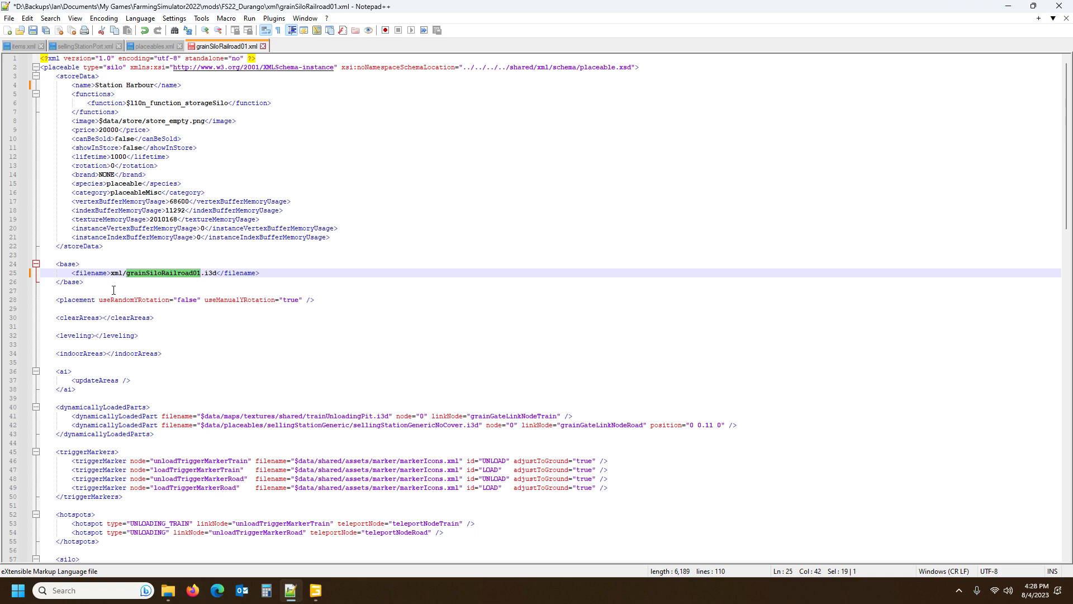
left_click(167, 591)
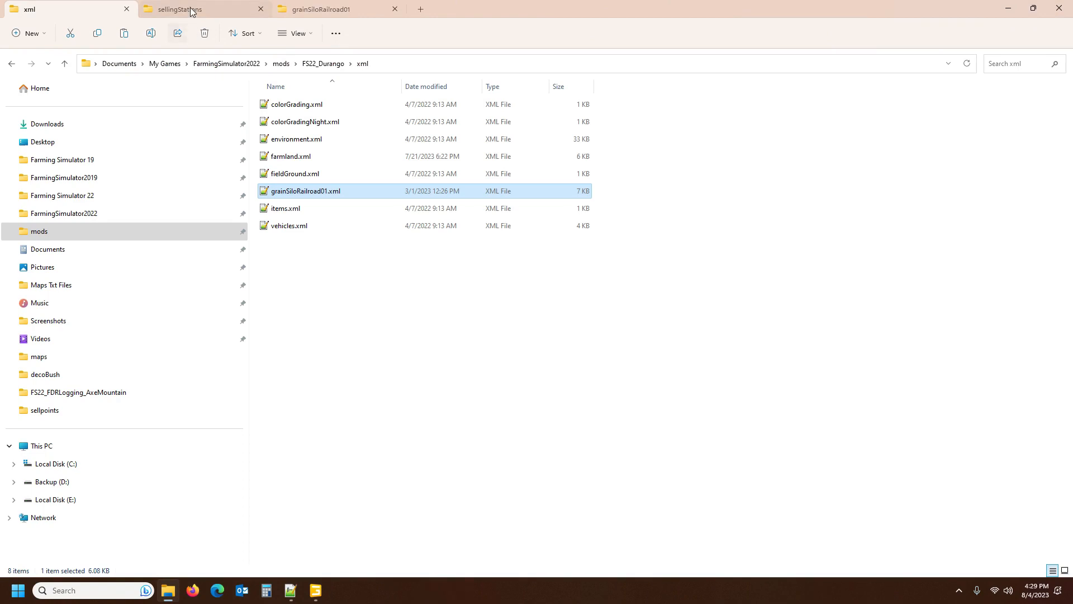
left_click(328, 12)
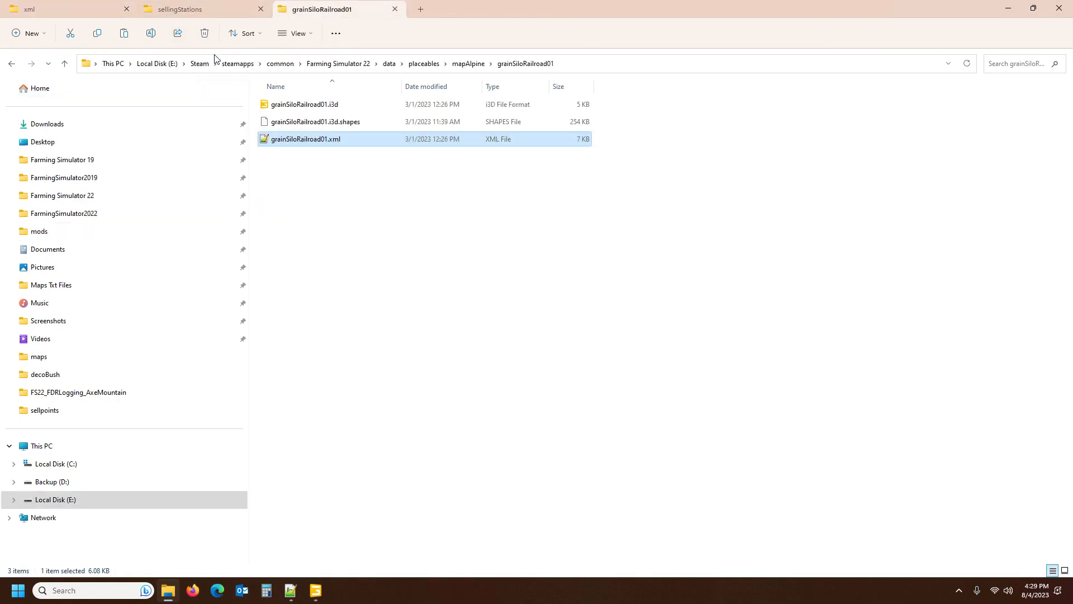
left_click(208, 14)
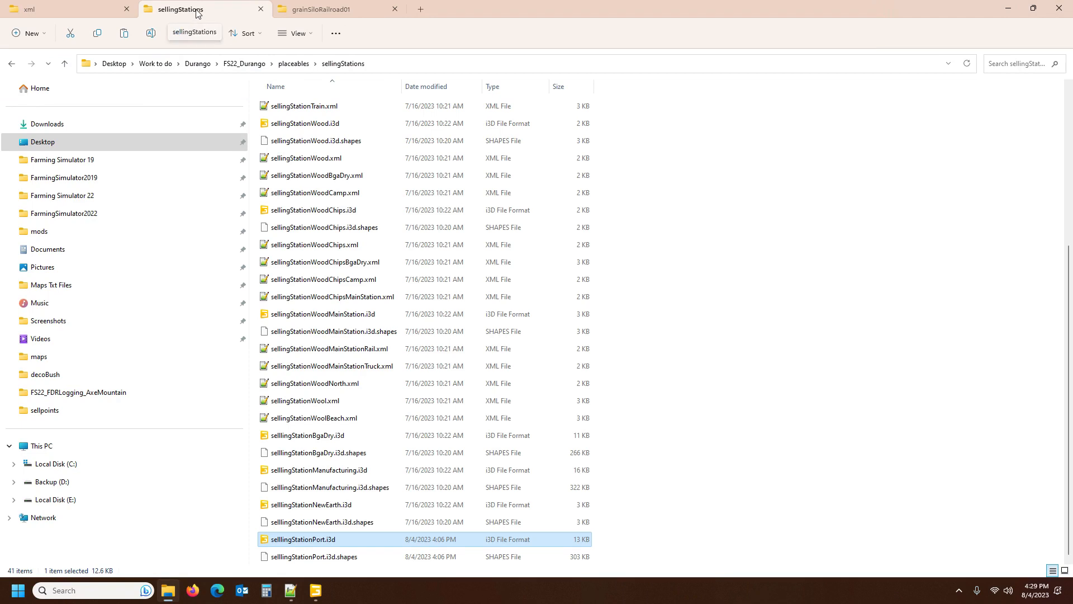
left_click(332, 12)
left_click(43, 16)
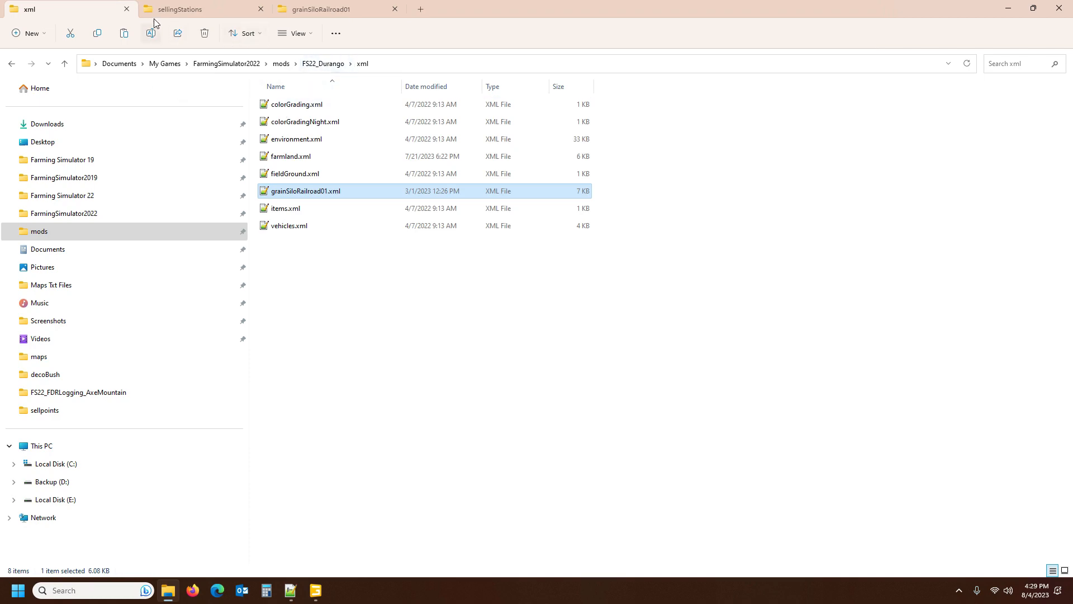
Step: Open FS22_Durango's placeables/portSilo1 folder in a new File Explorer tab placed beside the xml one
left_click(420, 10)
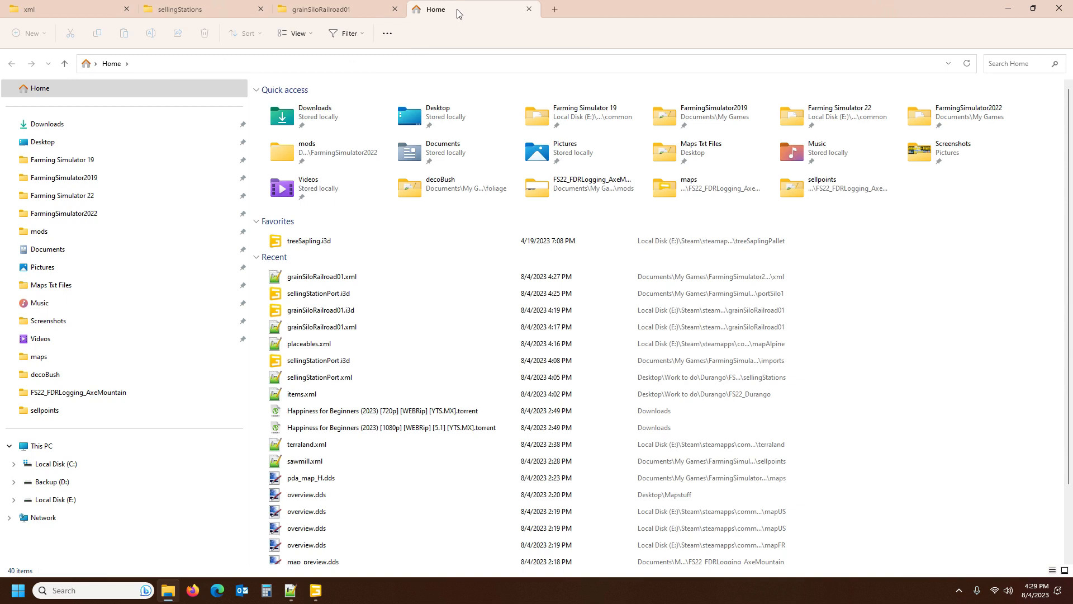
left_click_drag(447, 9, 189, 12)
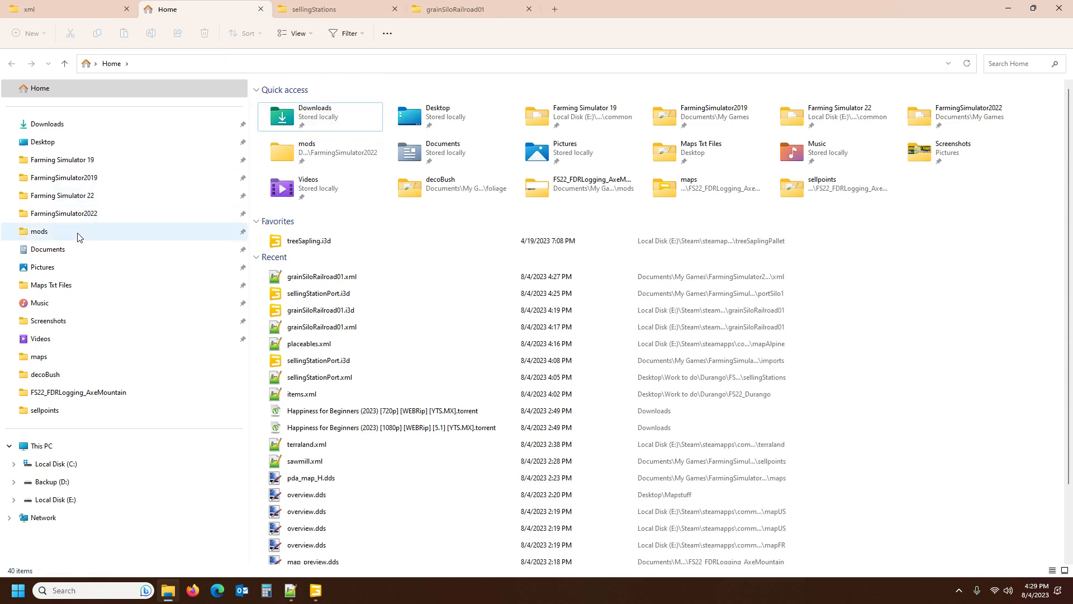
left_click(78, 201)
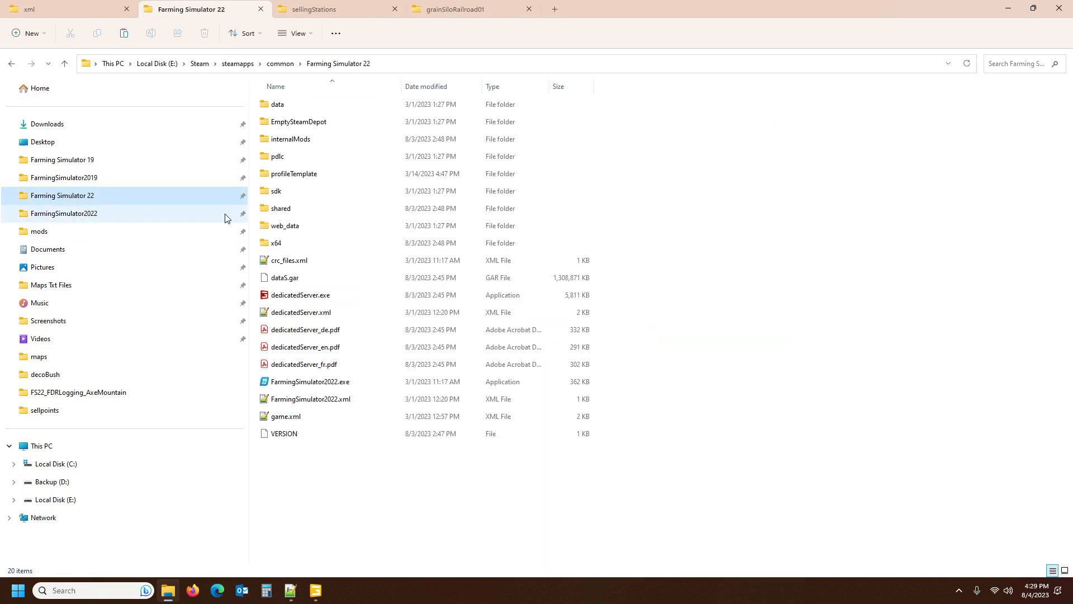
left_click(193, 238)
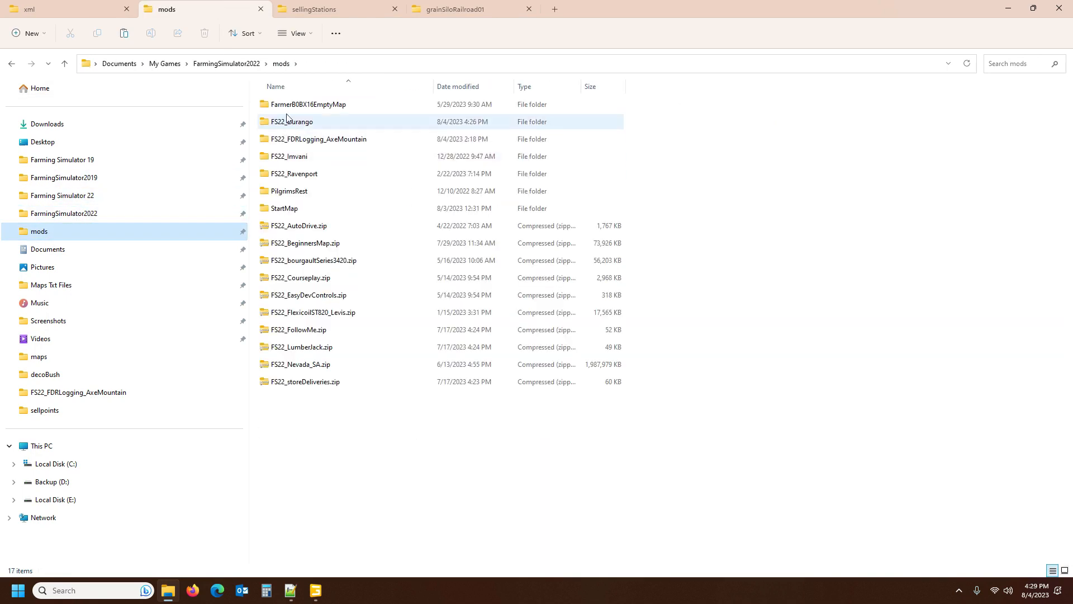
double_click(289, 124)
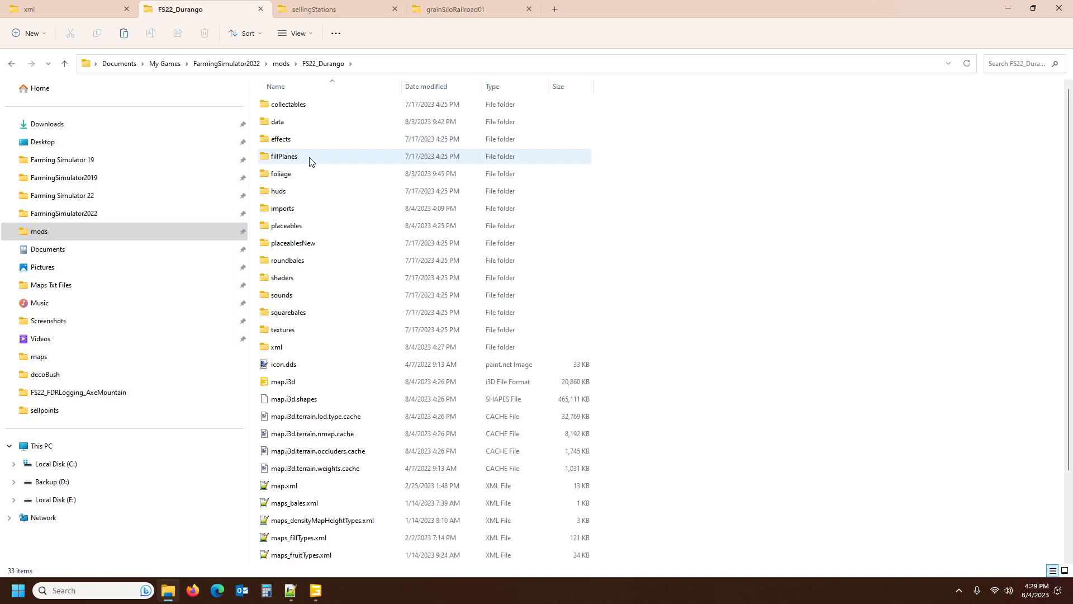
double_click(303, 227)
double_click(286, 105)
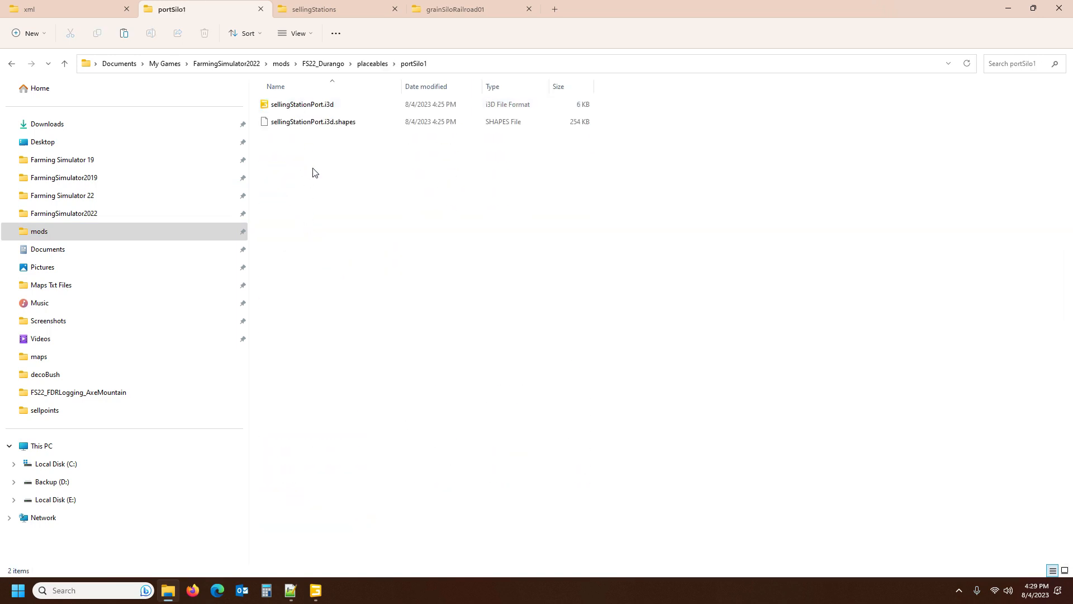
Step: Copy the name sellingStationPort from the exported i3d file and use it to replace grainSiloRailroad01 in the base filename
left_click(301, 110)
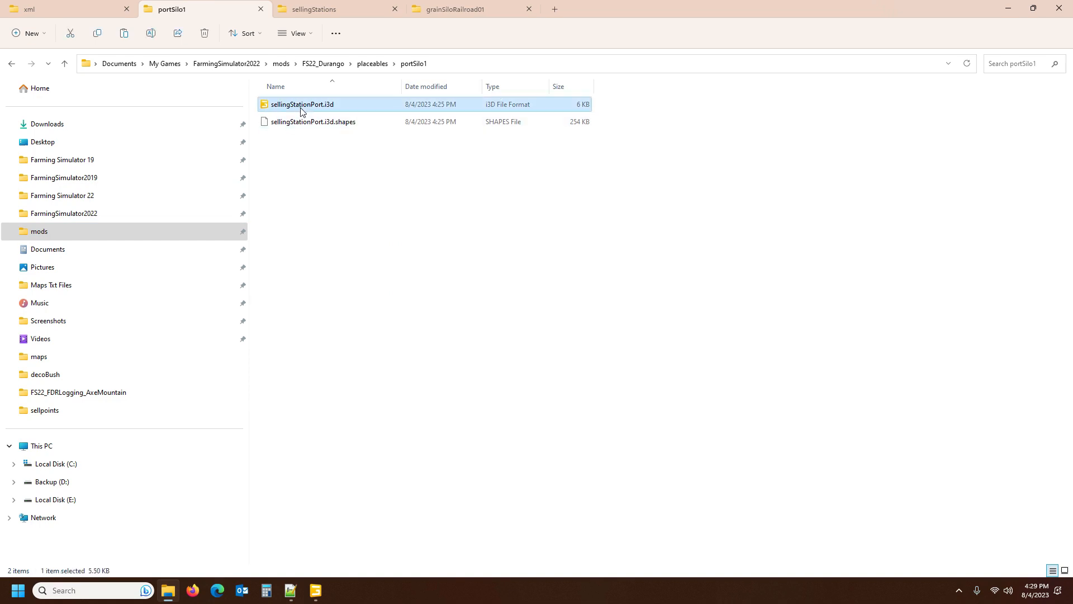
left_click(301, 106)
key("ctrl+c")
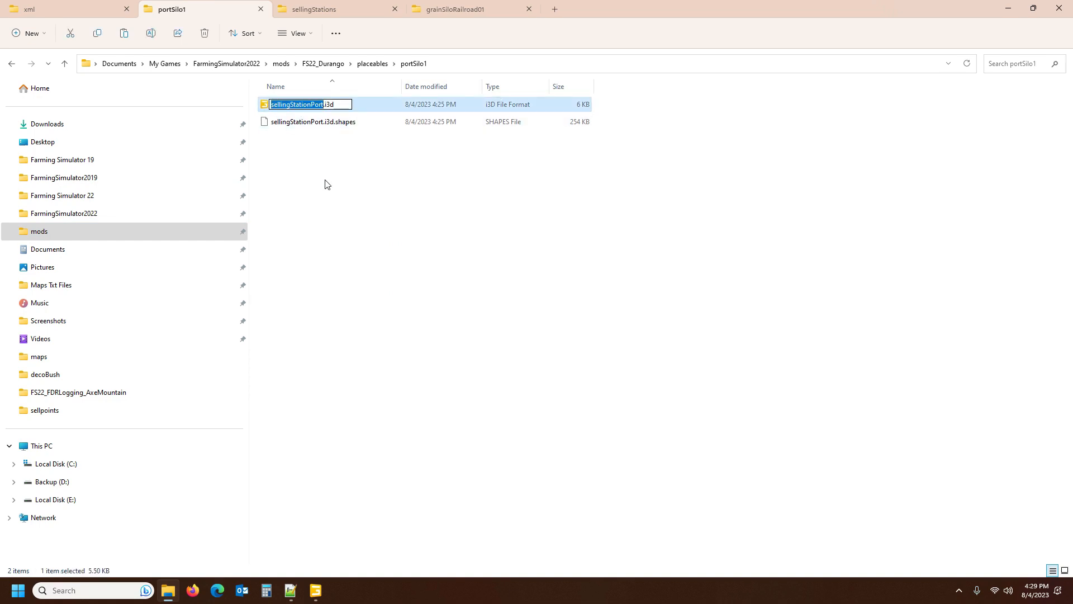
left_click(290, 591)
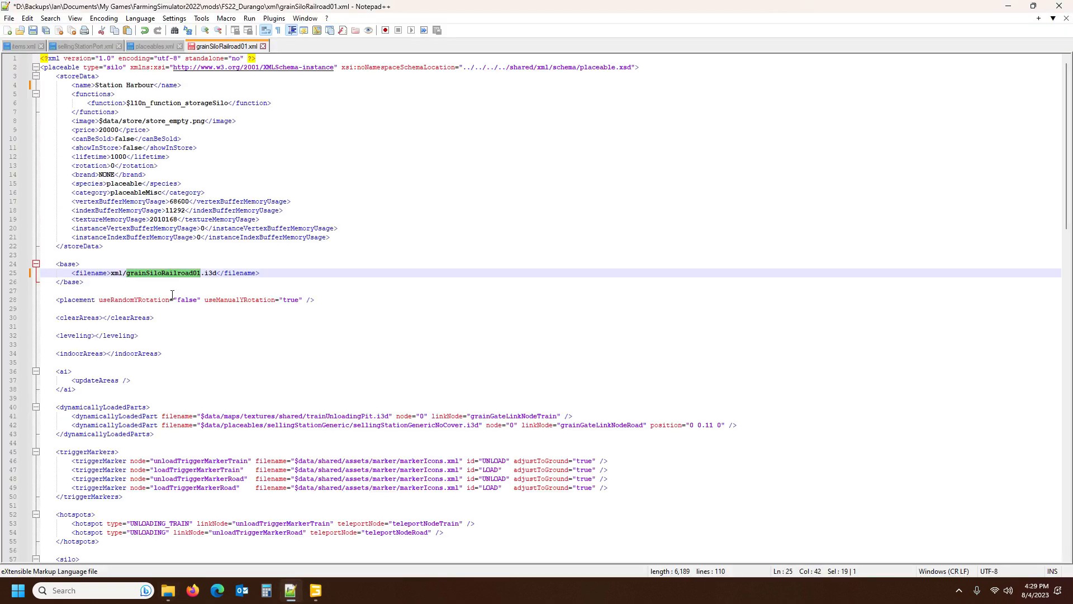
key("ctrl+v")
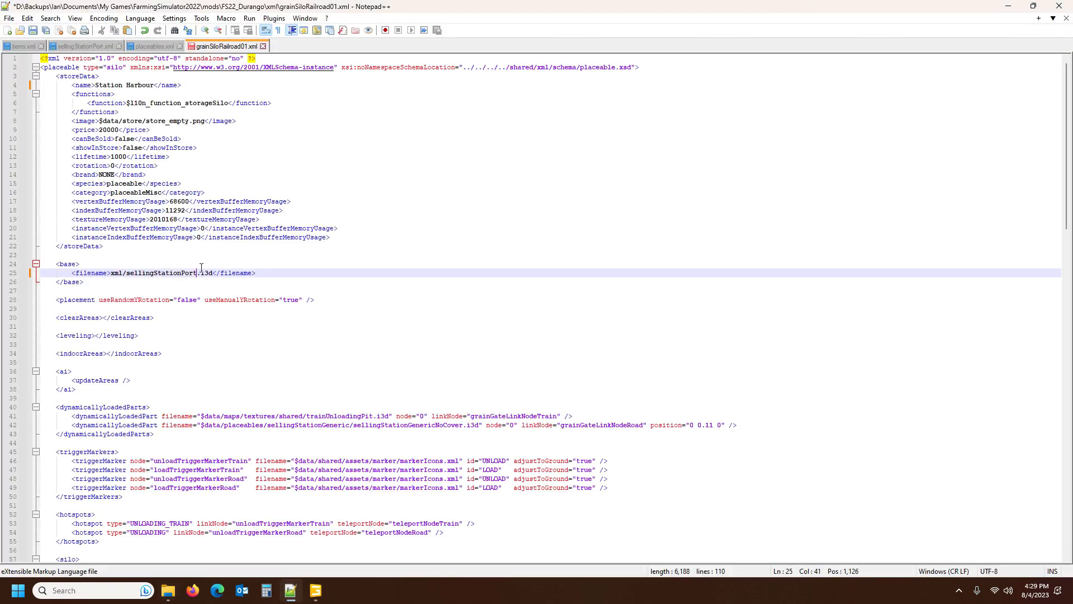
Step: Set the base filename's folder to placeables/portSilo1, copying it from the folder's address and changing the backslash to a forward slash
left_click(168, 590)
left_click(456, 64)
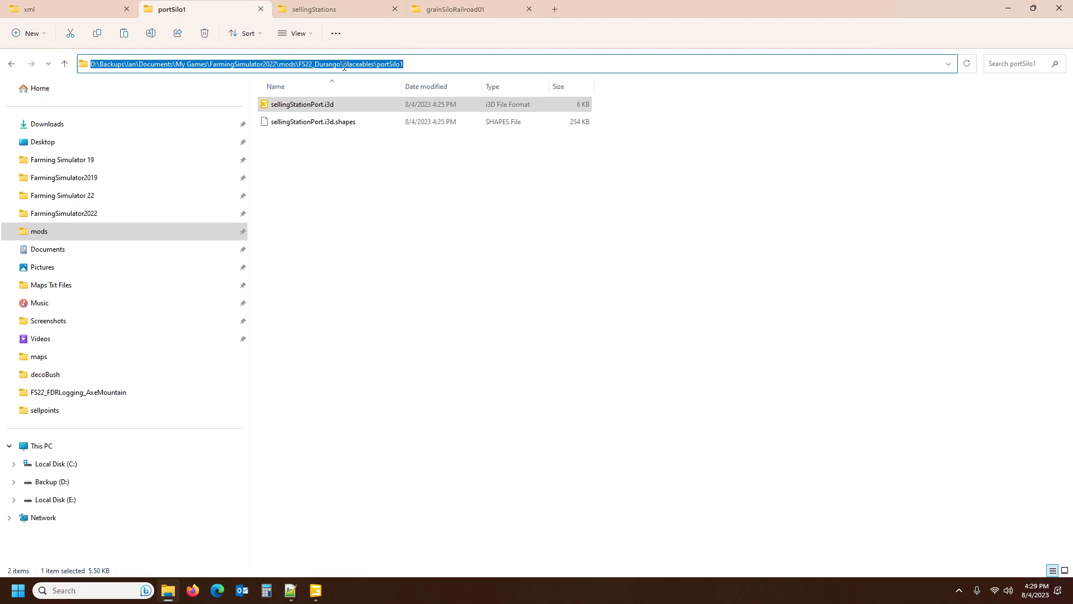
left_click_drag(344, 64, 431, 65)
key("ctrl+c")
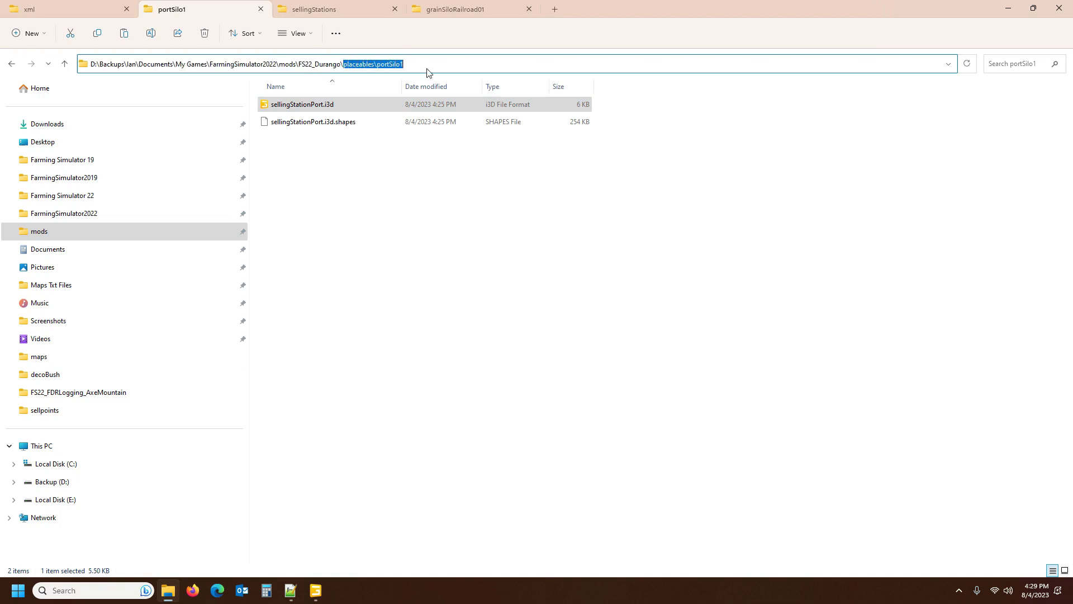
left_click(290, 592)
left_click_drag(112, 273, 124, 272)
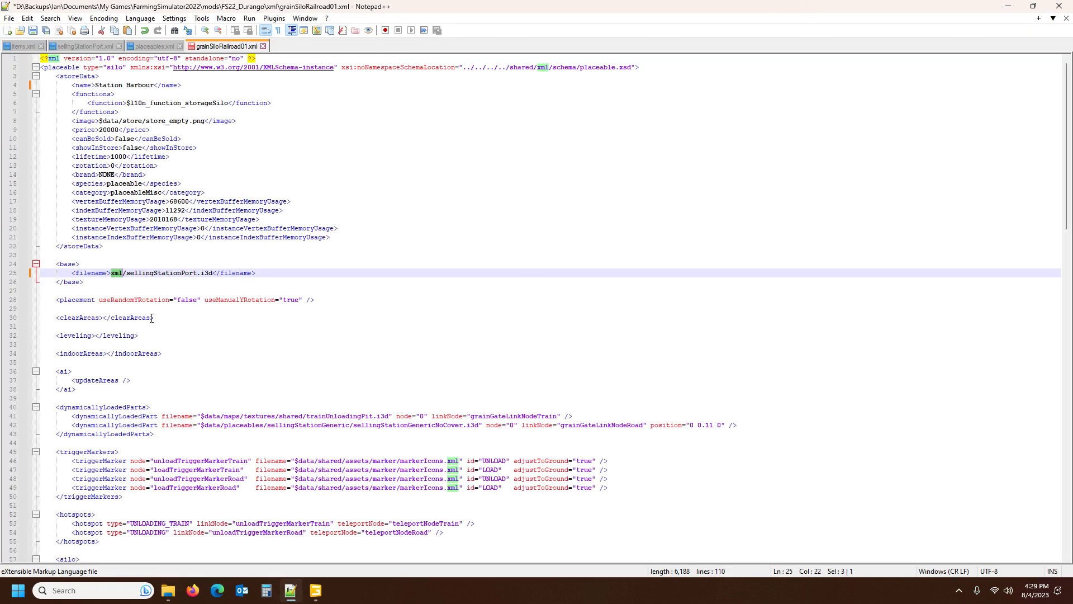
key("ctrl+v")
double_click(152, 273)
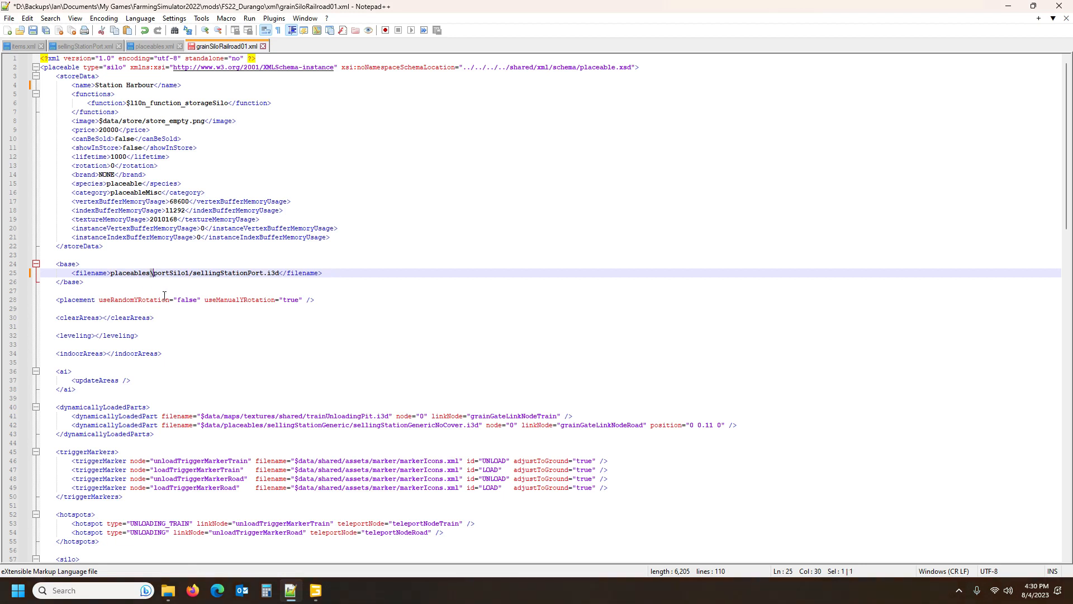
type("/")
Step: Review the XML entries from the placement line down to the dynamicallyLoadedParts block
left_click(128, 302)
scroll(143, 345, "down", 3)
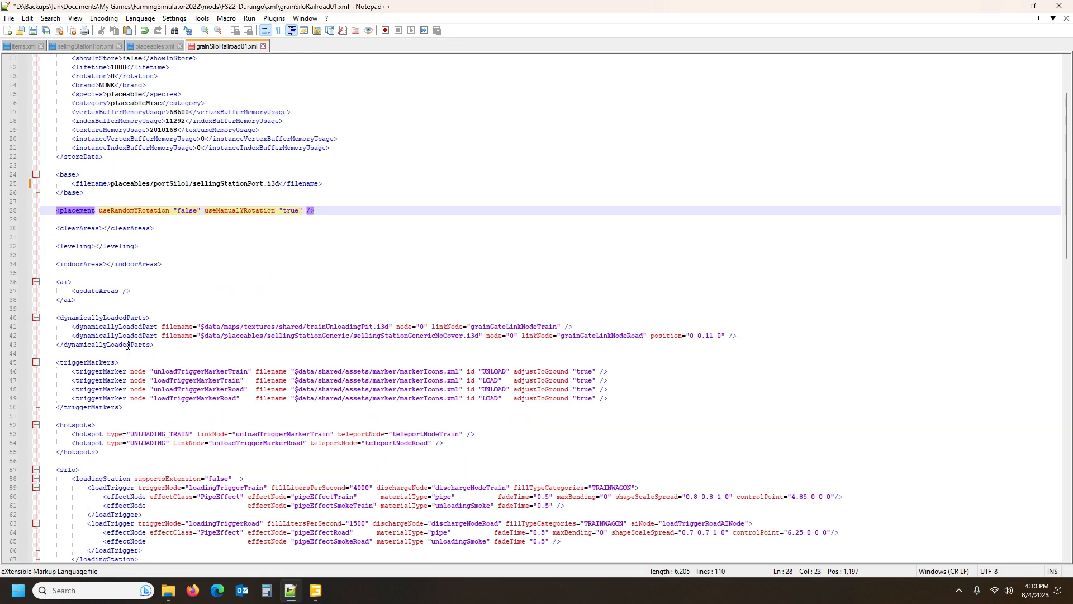
left_click(103, 317)
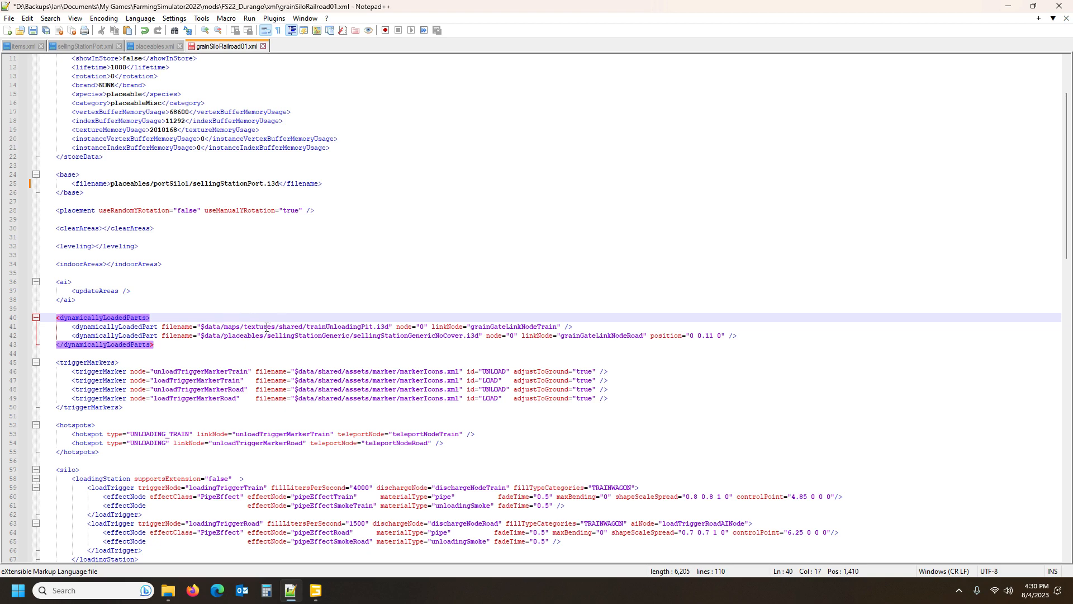
Step: Switch to File Explorer and open the Farming Simulator 22 game's data/maps/textures/shared folder, following the trainUnloadingPit path in the XML
left_click(169, 590)
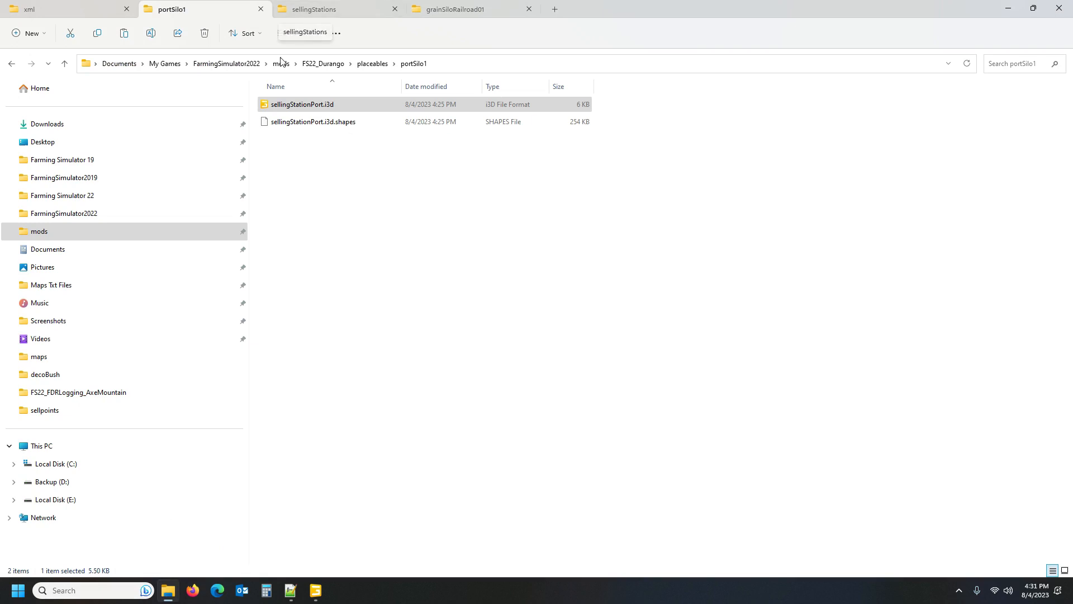
left_click(360, 17)
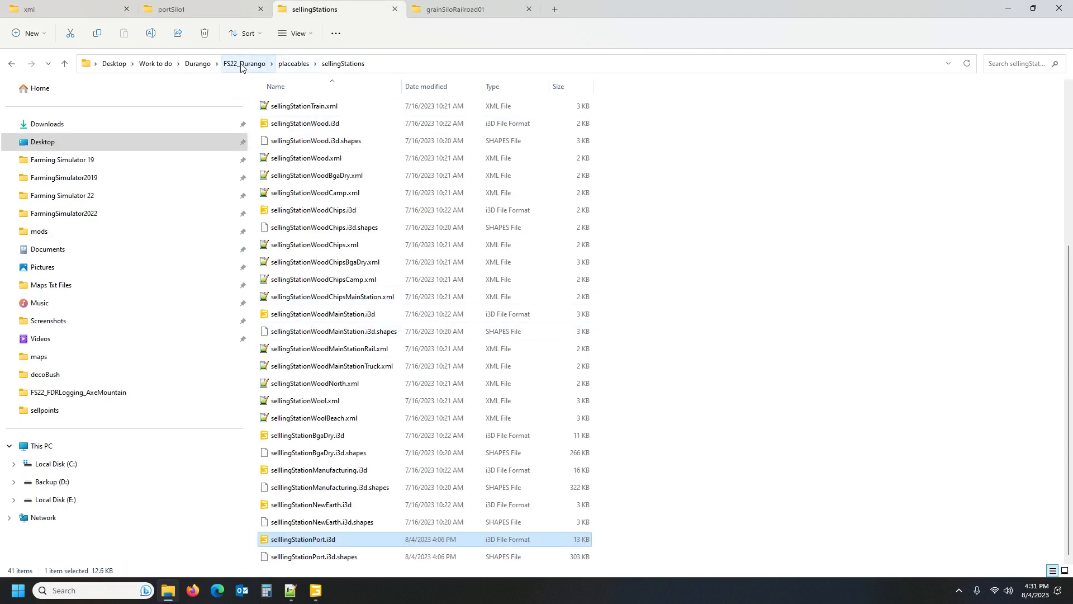
left_click(471, 15)
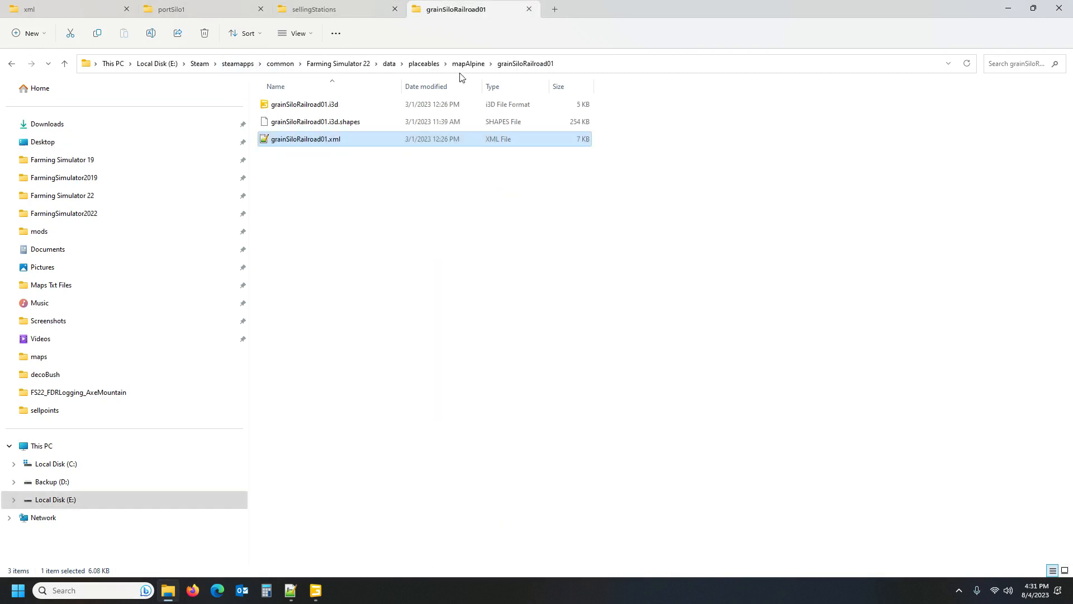
left_click(423, 64)
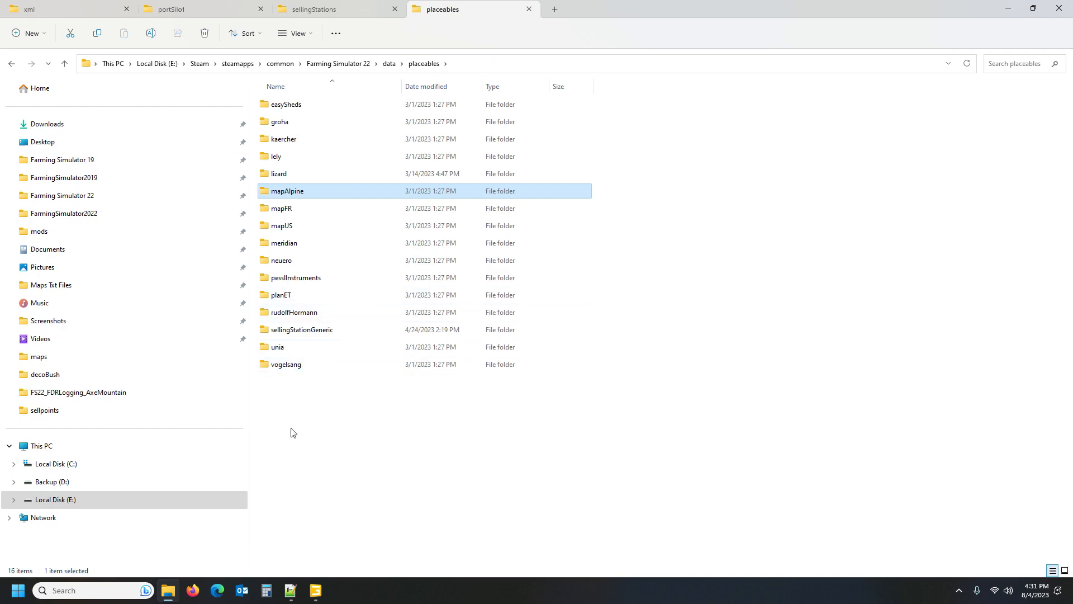
left_click(295, 598)
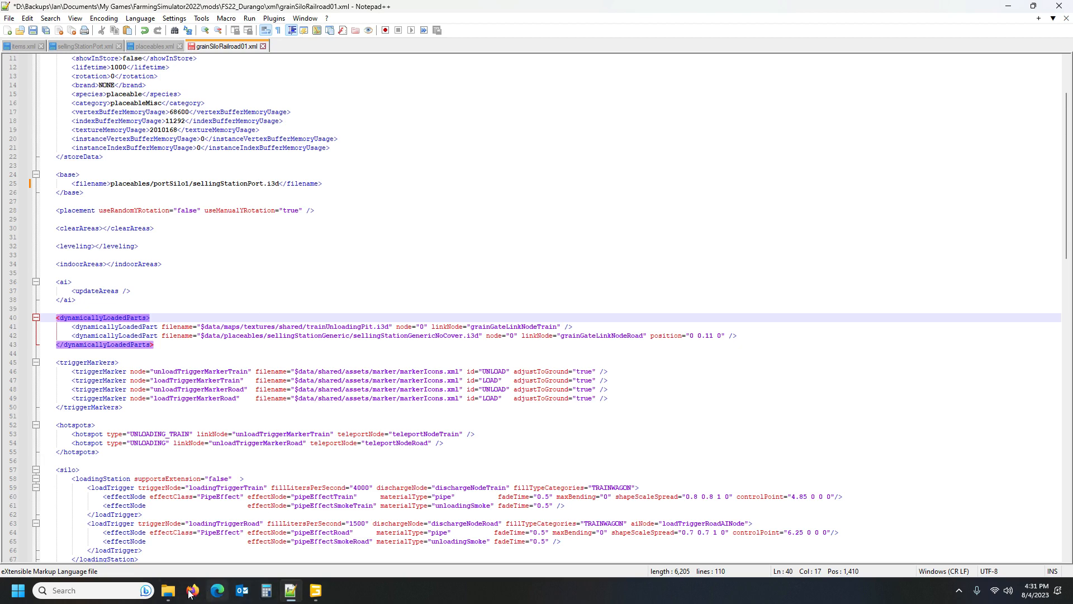
left_click(167, 590)
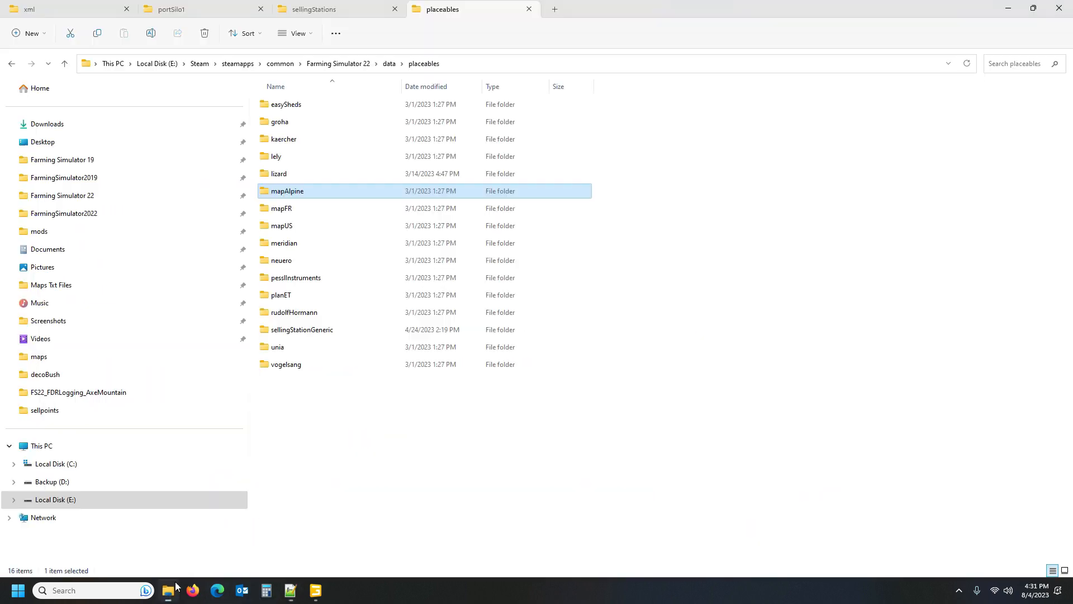
left_click(389, 63)
double_click(290, 193)
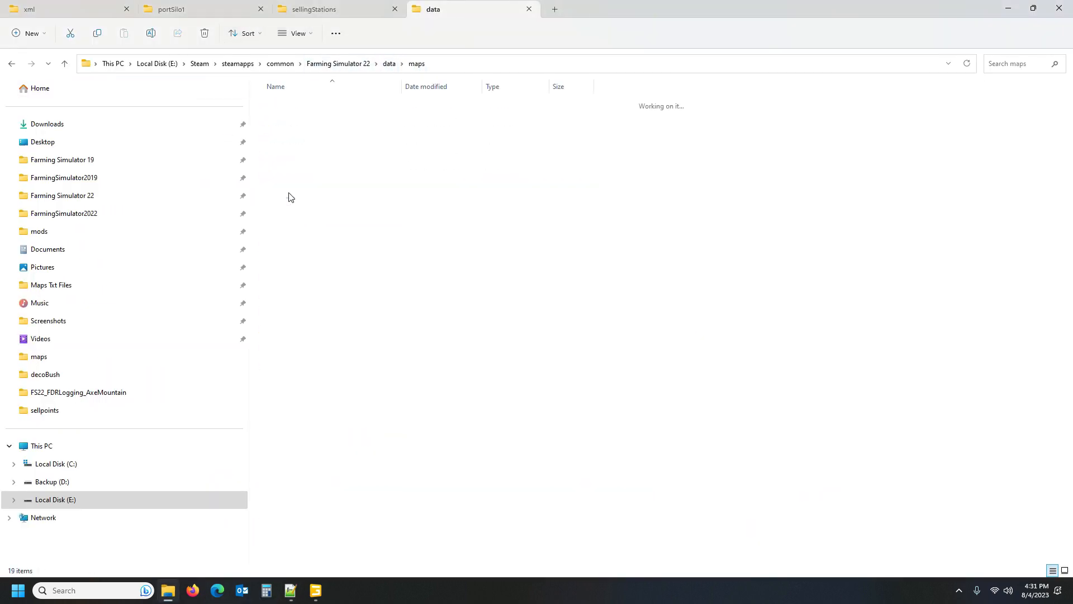
double_click(290, 161)
double_click(291, 110)
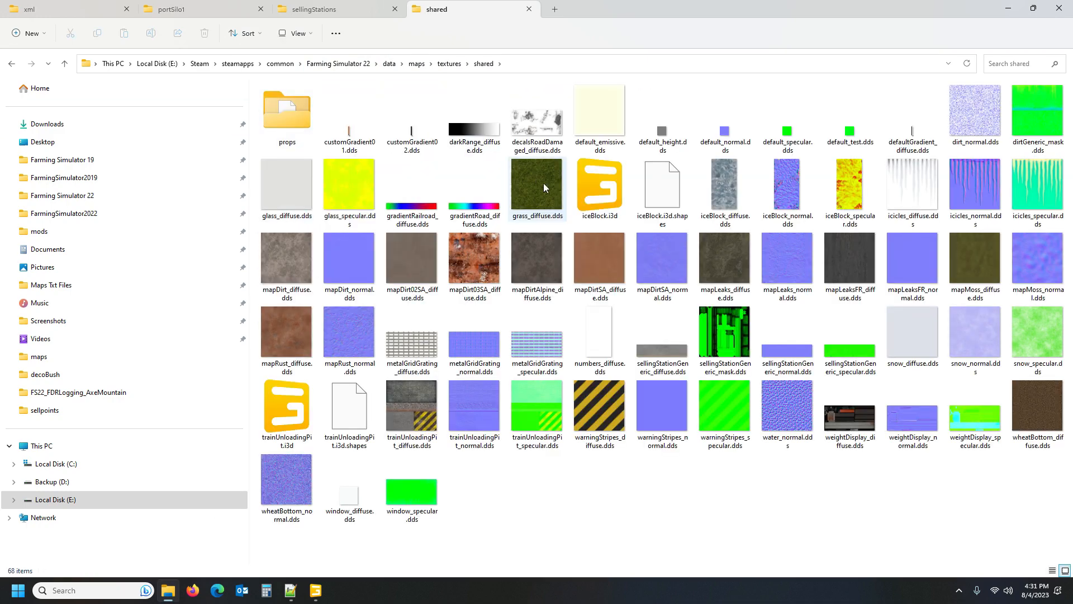
Step: View trainUnloadingPit.i3d in GIANTS Editor 9.0.4, and close the editor
double_click(296, 417)
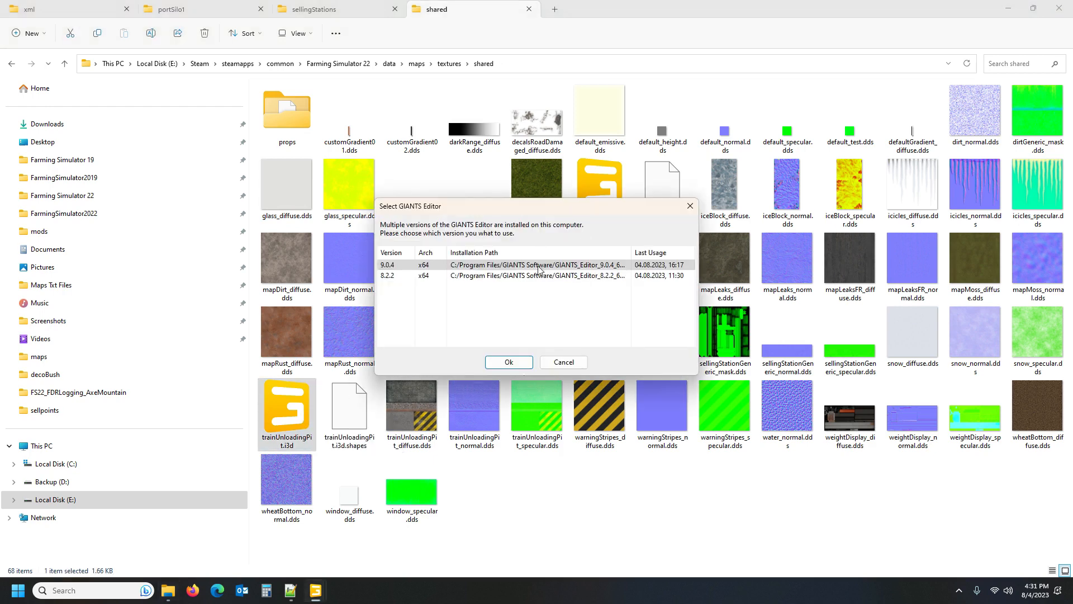
left_click(512, 363)
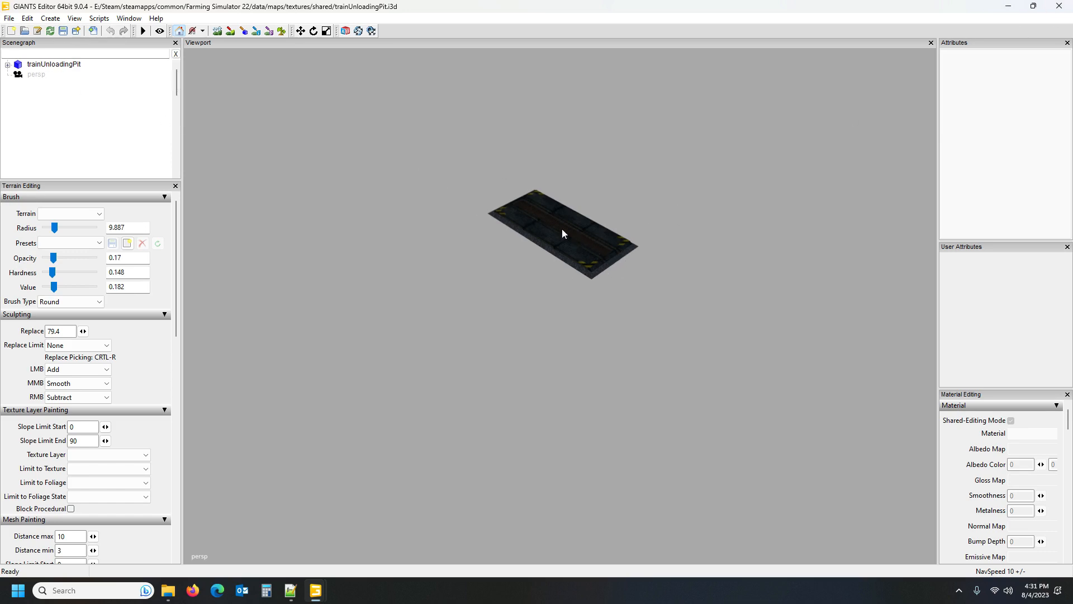
left_click(1059, 5)
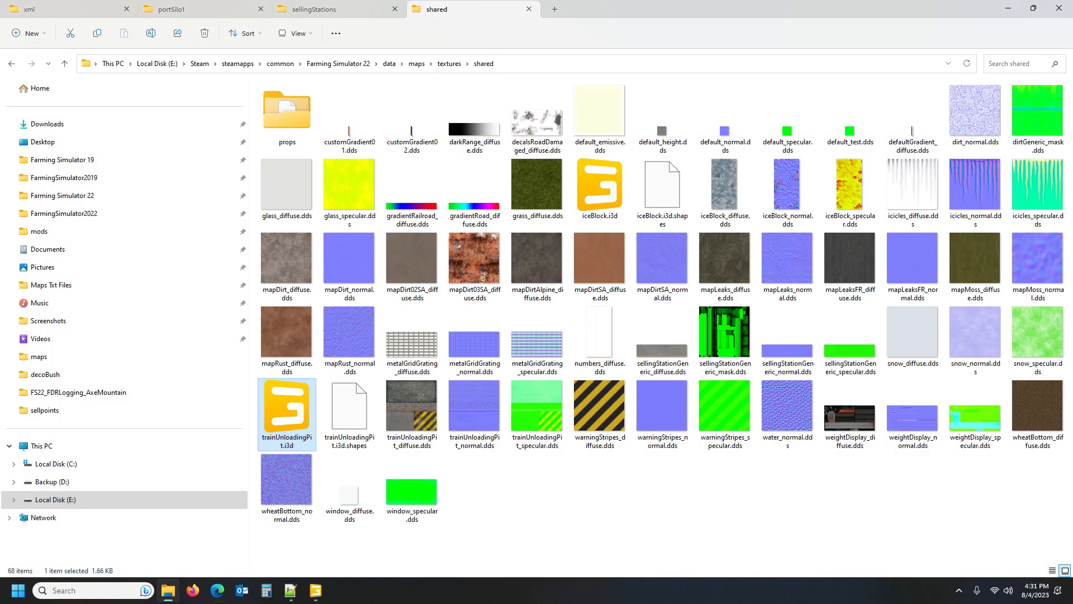
Step: Switch to GIANTS Editor and select the grainGateLinkNodeTrain node in the train group of grainSiloRailroad01
left_click(315, 591)
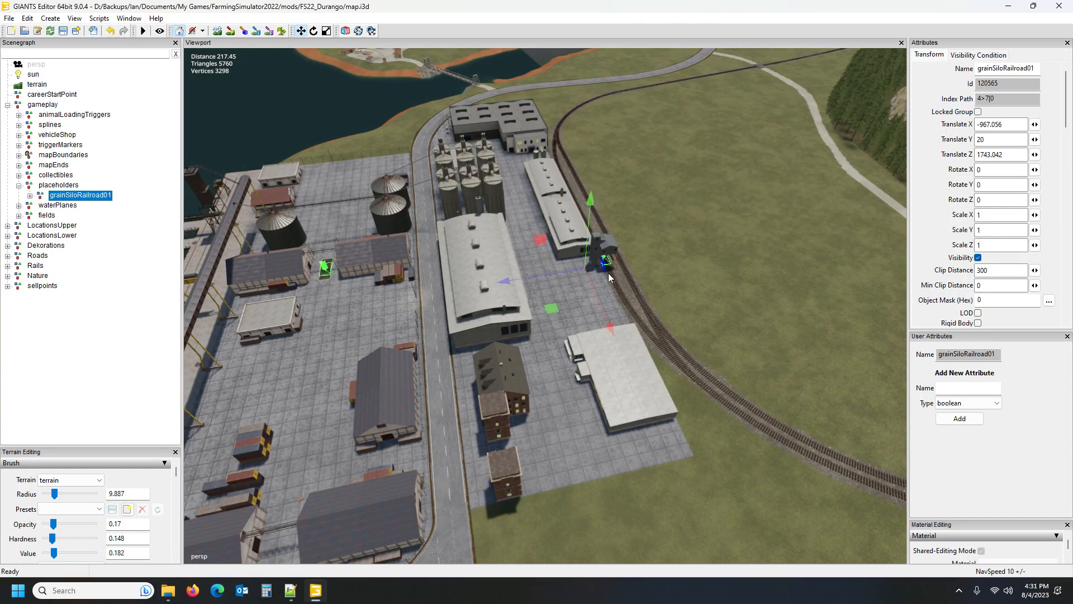
left_click(29, 196)
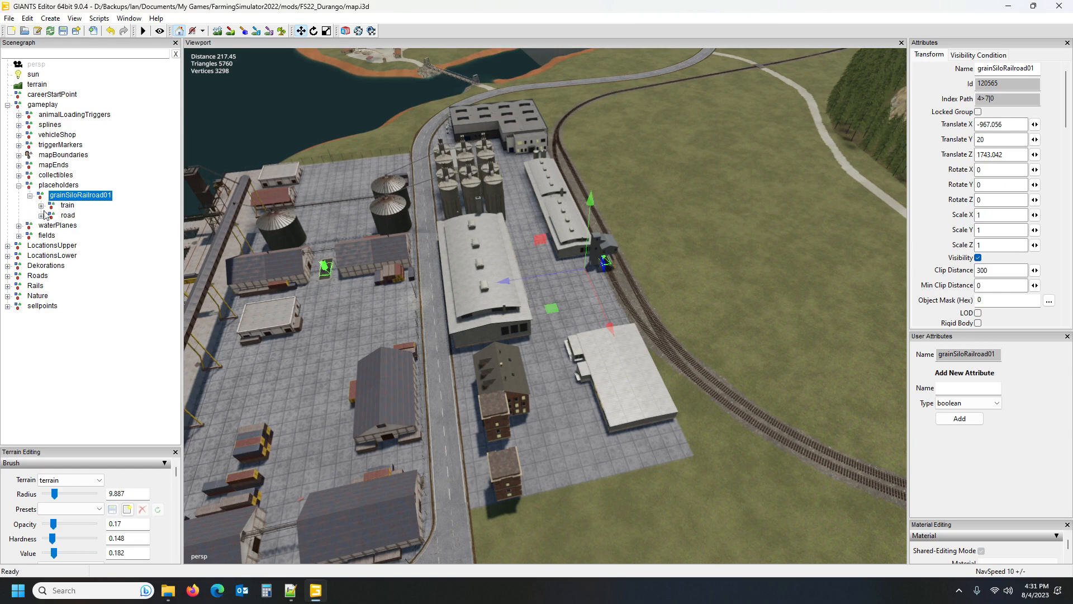
left_click(41, 206)
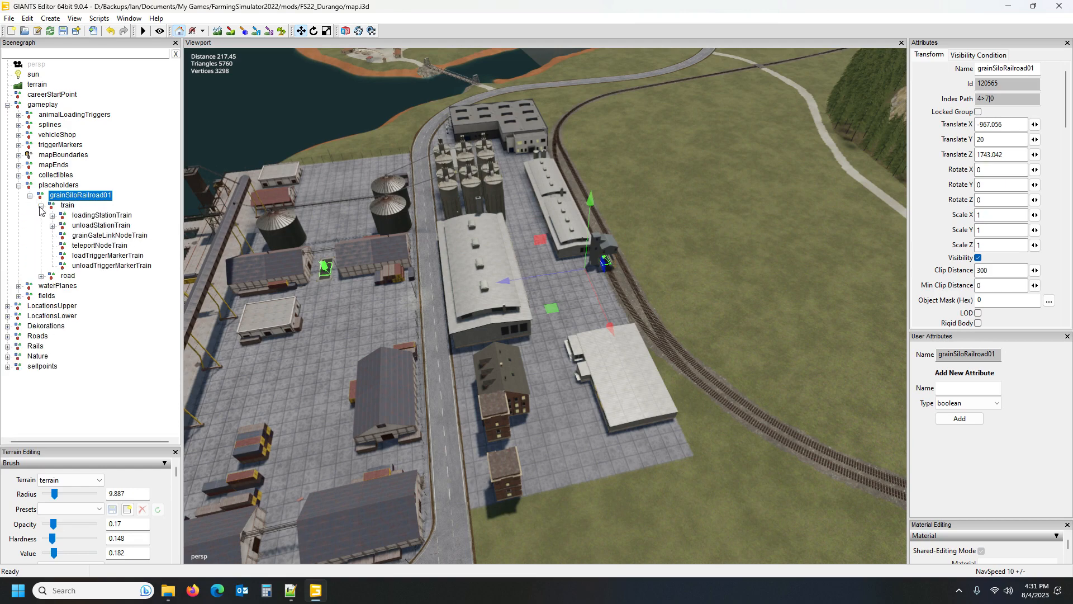
left_click(93, 237)
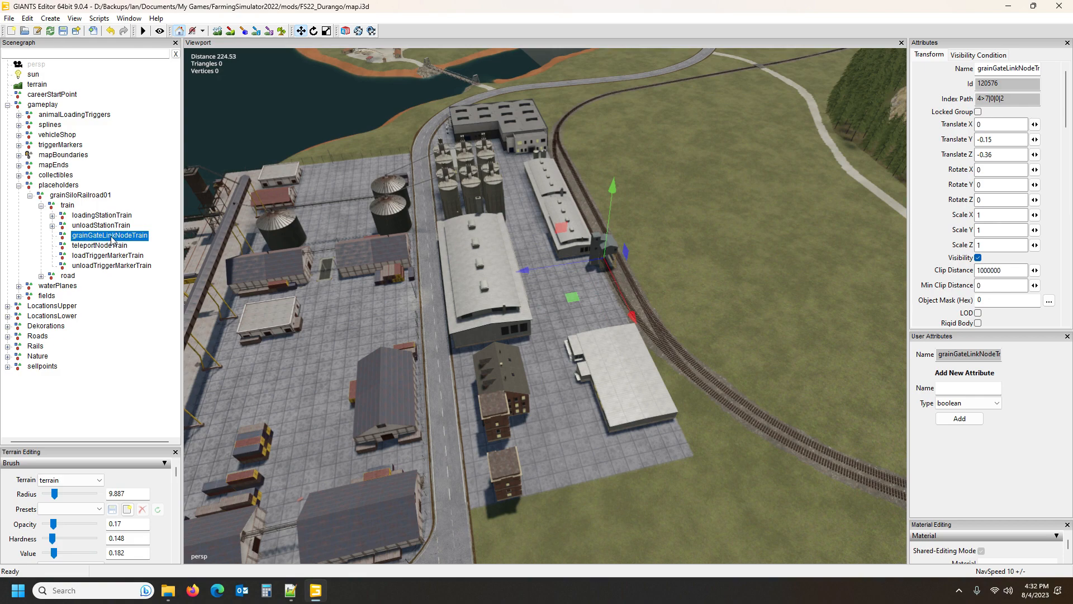
Step: Check the dynamicallyLoadedParts entries of grainSiloRailroad01.xml in Notepad++ and return to GIANTS Editor
left_click(290, 590)
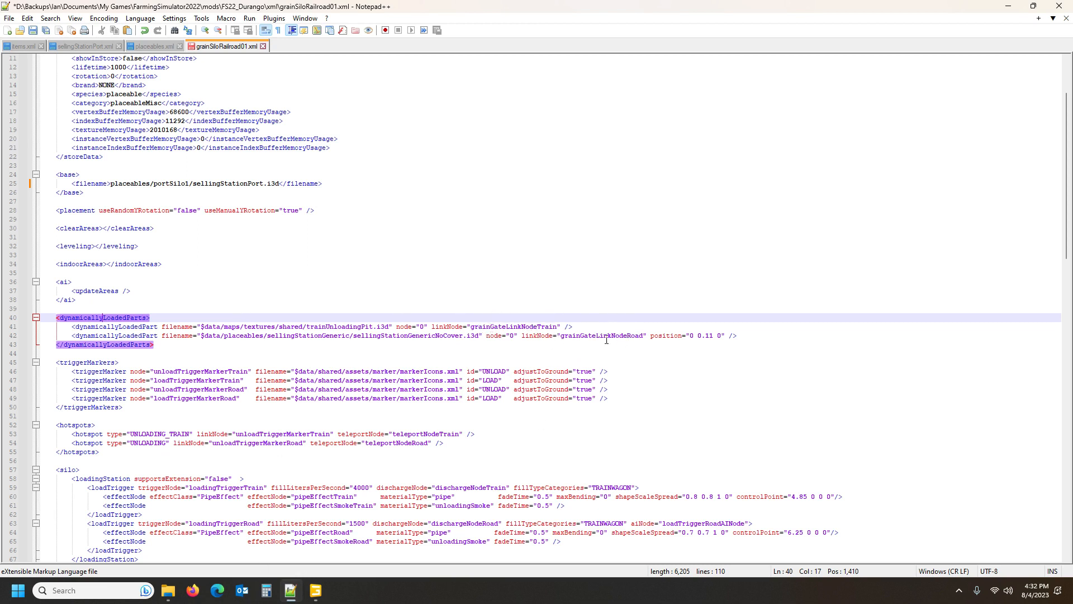
mouse_move(316, 596)
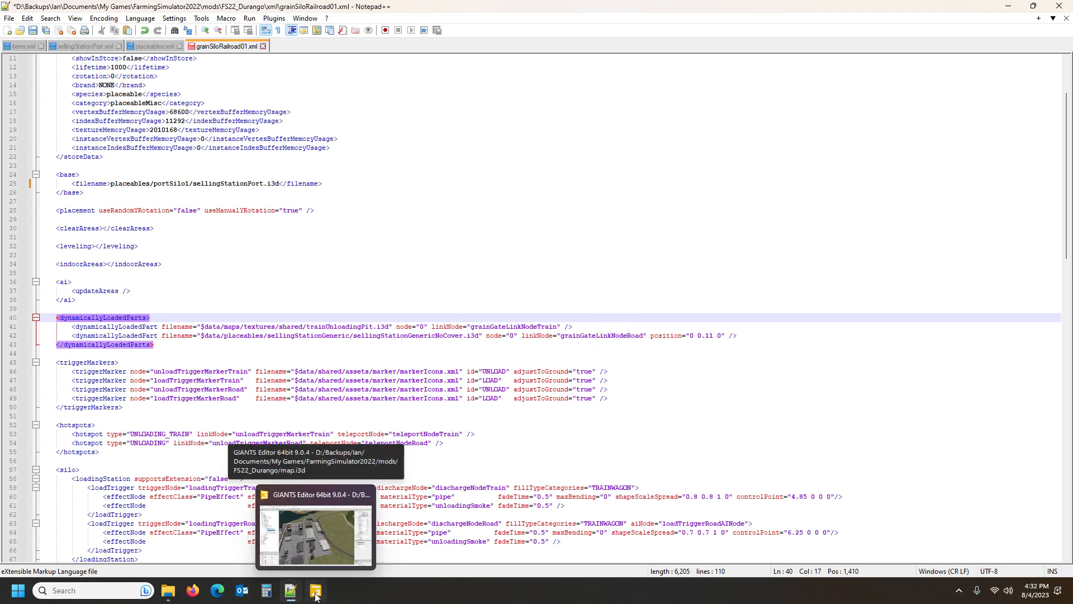
left_click(315, 594)
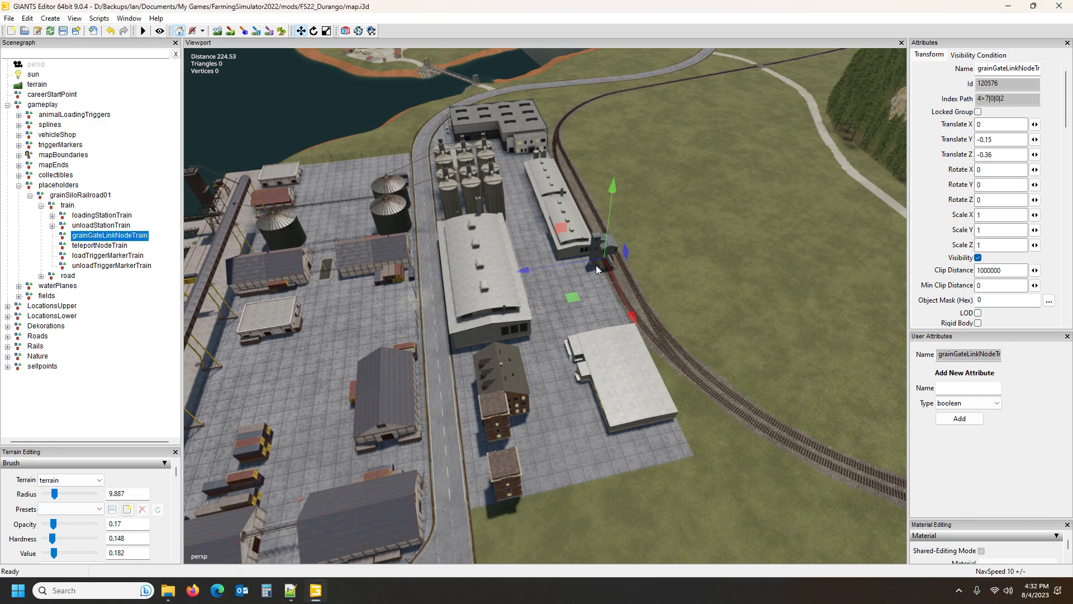
Step: Inspect the train unloading grate around grainGateLinkNodeTrain beneath the railroad silo, up close and from farther out
left_click_drag(675, 308, 601, 287, "alt")
scroll(741, 293, "up", 3)
scroll(702, 297, "up", 7)
scroll(667, 284, "up", 12)
scroll(602, 287, "up", 1)
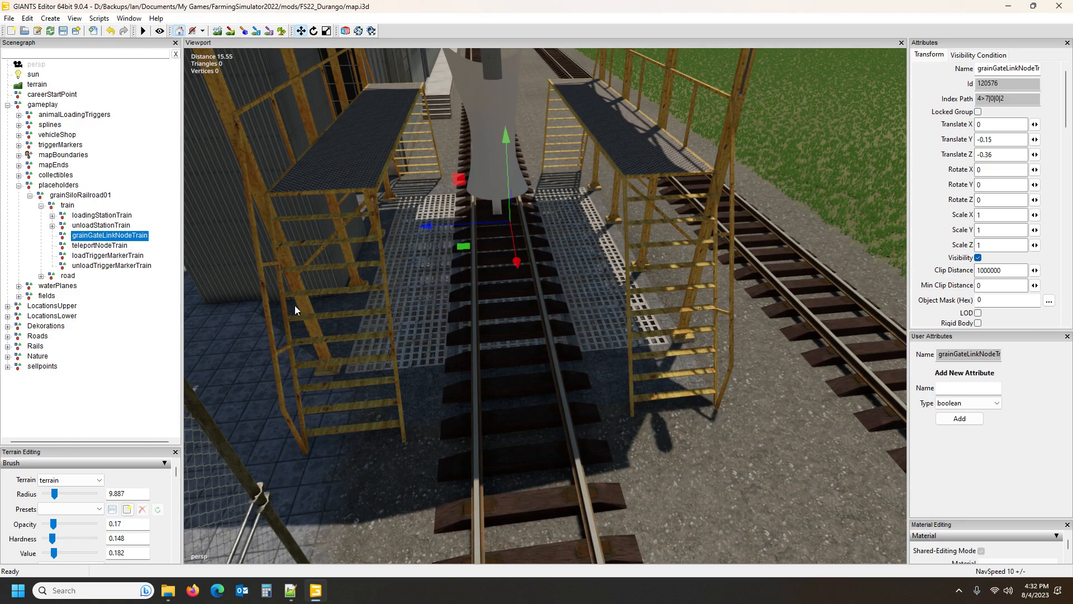
scroll(421, 372, "down", 10)
left_click_drag(416, 374, 323, 383, "alt")
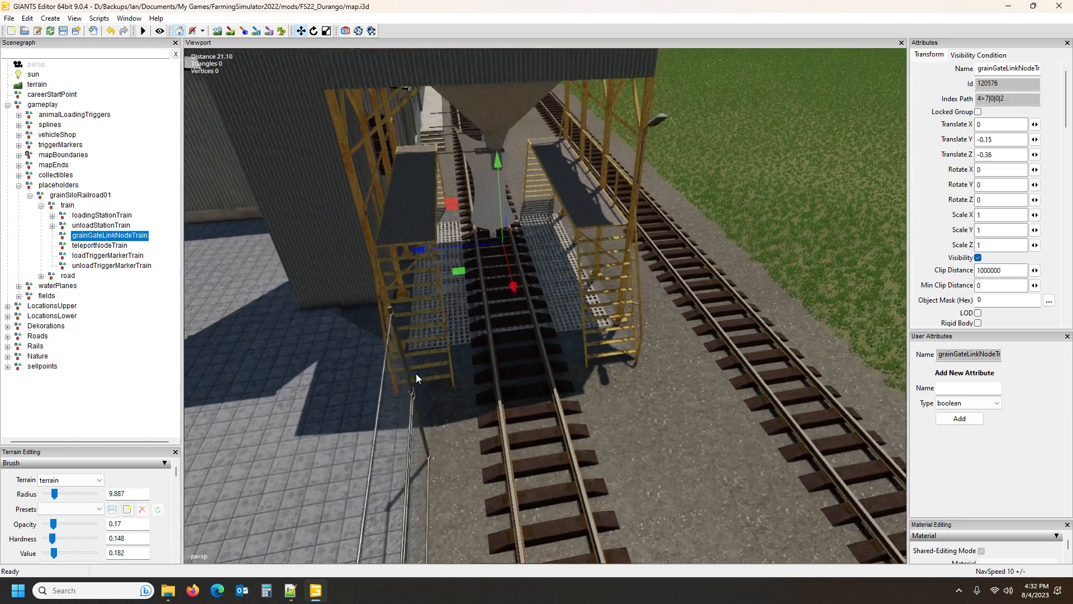
scroll(296, 379, "down", 6)
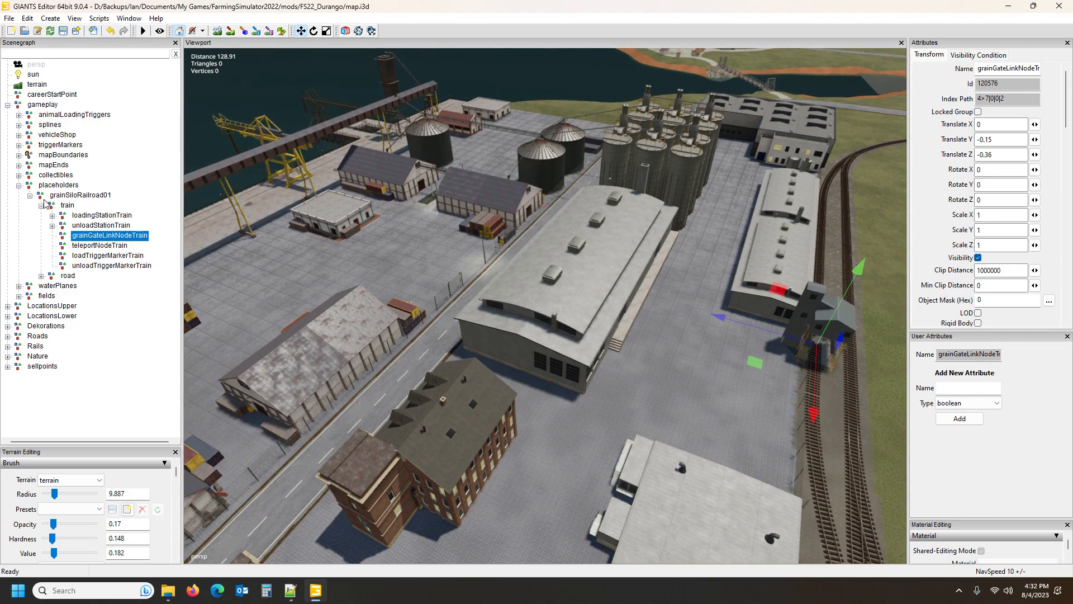
Step: Select grainGateLinkNodeRoad in the silo's road group and frame it to inspect the road unloading grate
left_click(42, 276)
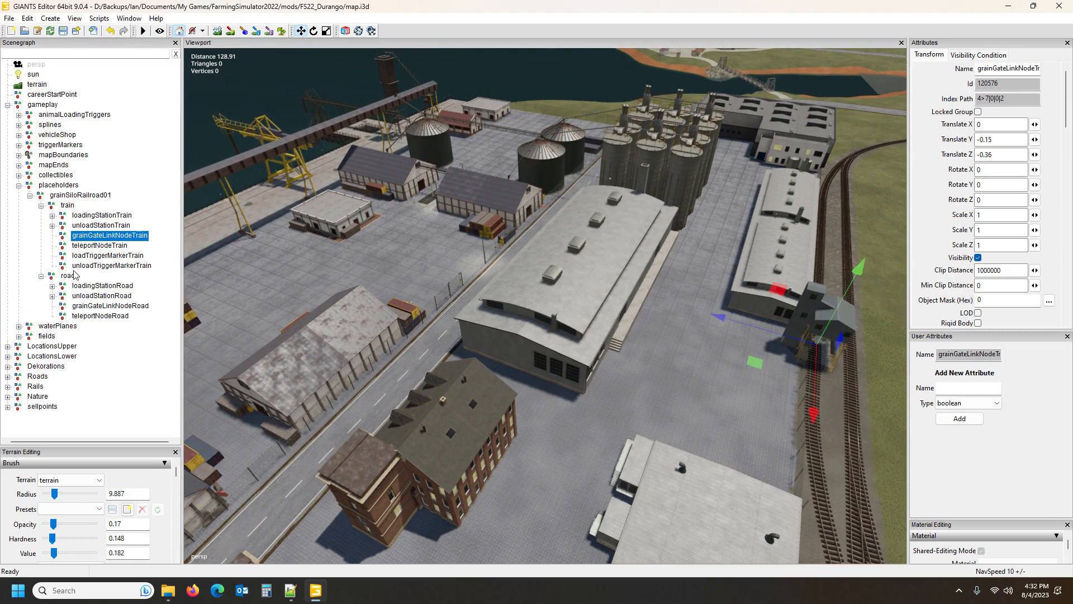
left_click(97, 307)
key("f")
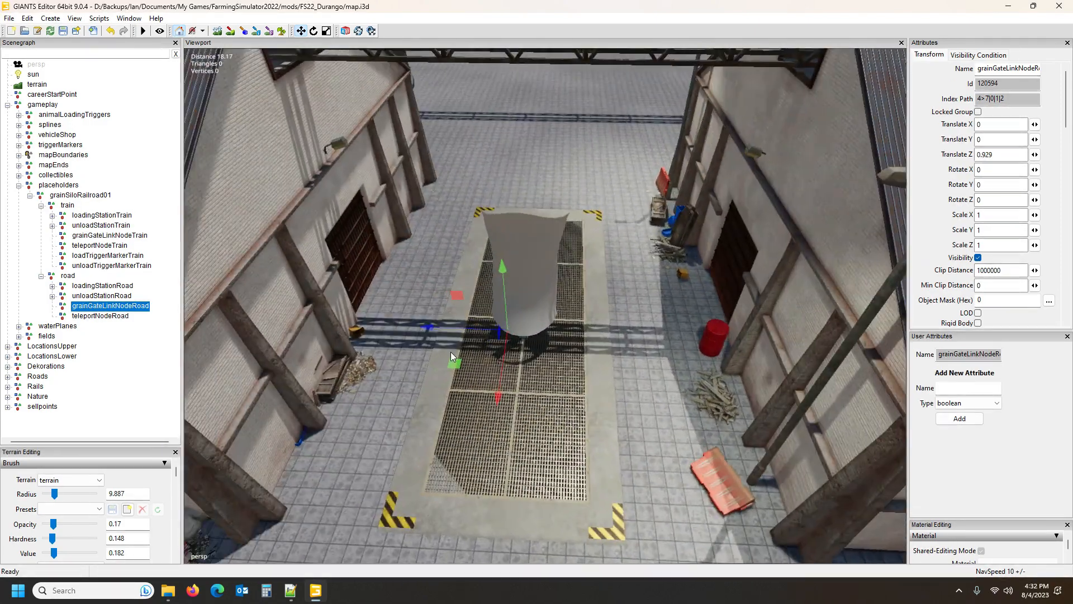
left_click_drag(450, 351, 464, 366, "alt")
scroll(465, 366, "down", 3)
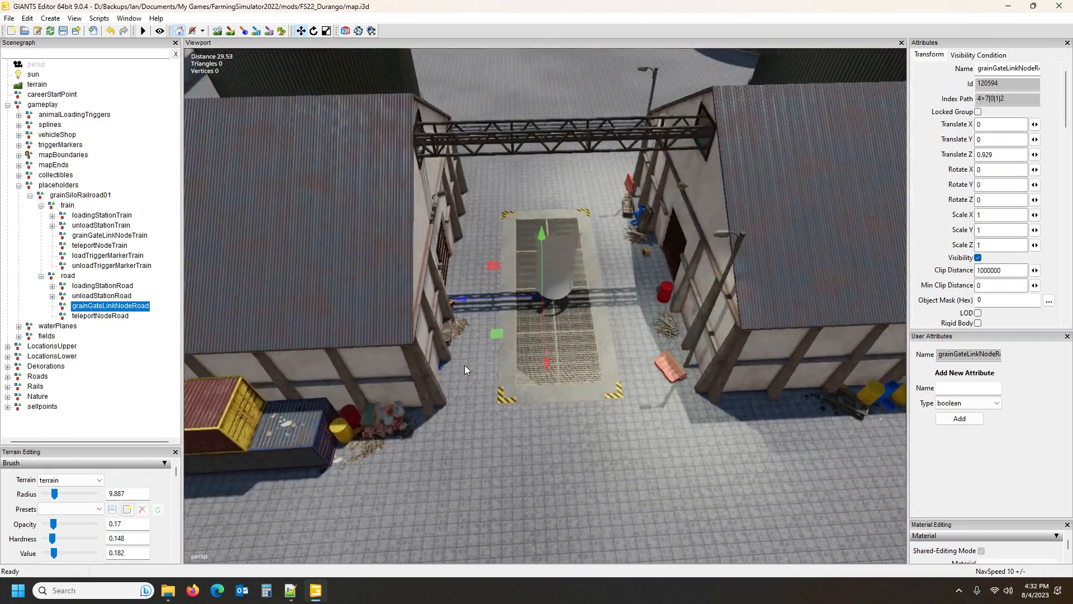
scroll(463, 365, "down", 2)
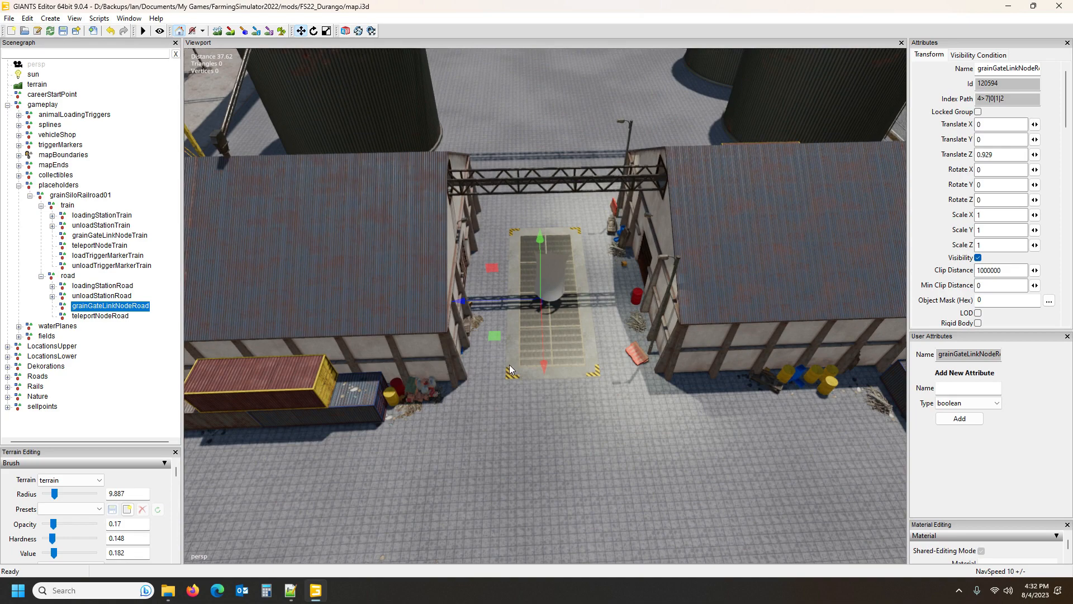
Step: Delete the sellingStationGeneric grate object from sellingStationPort and check the cleared spot between the two warehouses
left_click(599, 371)
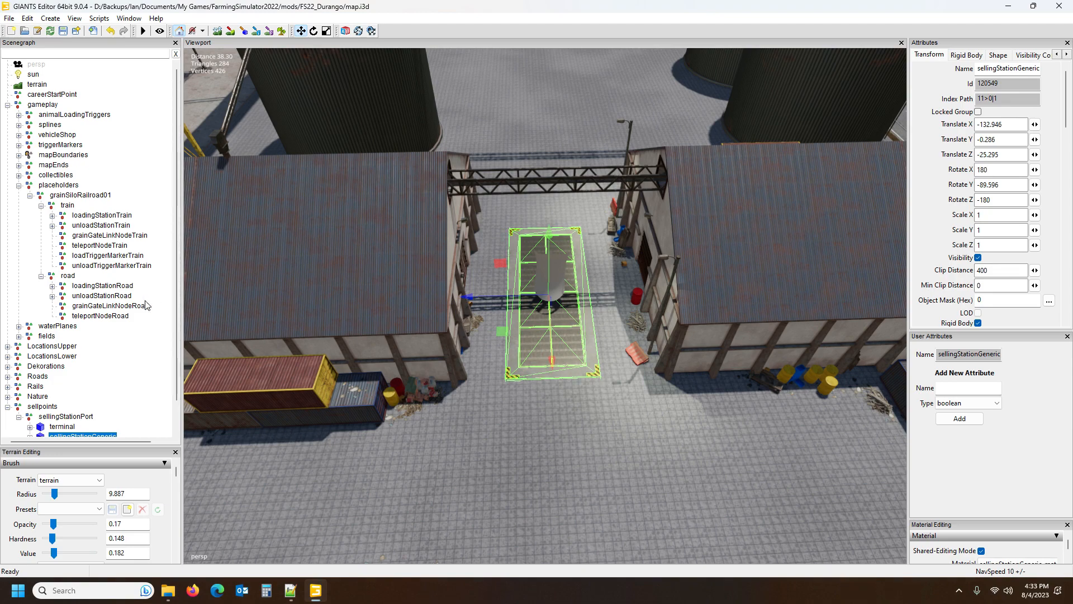
scroll(104, 331, "down", 1)
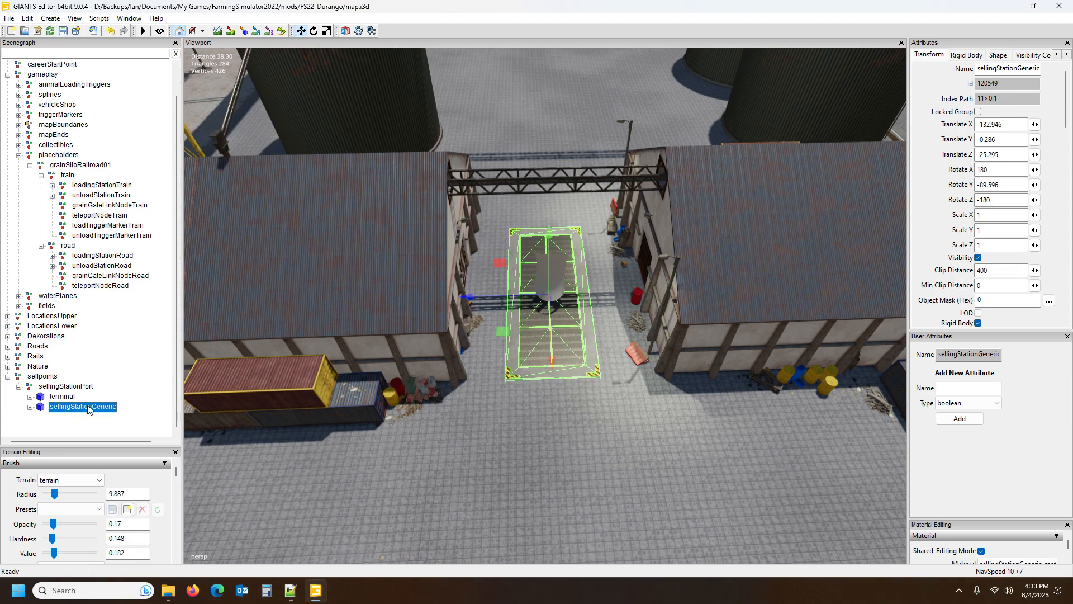
key("Delete")
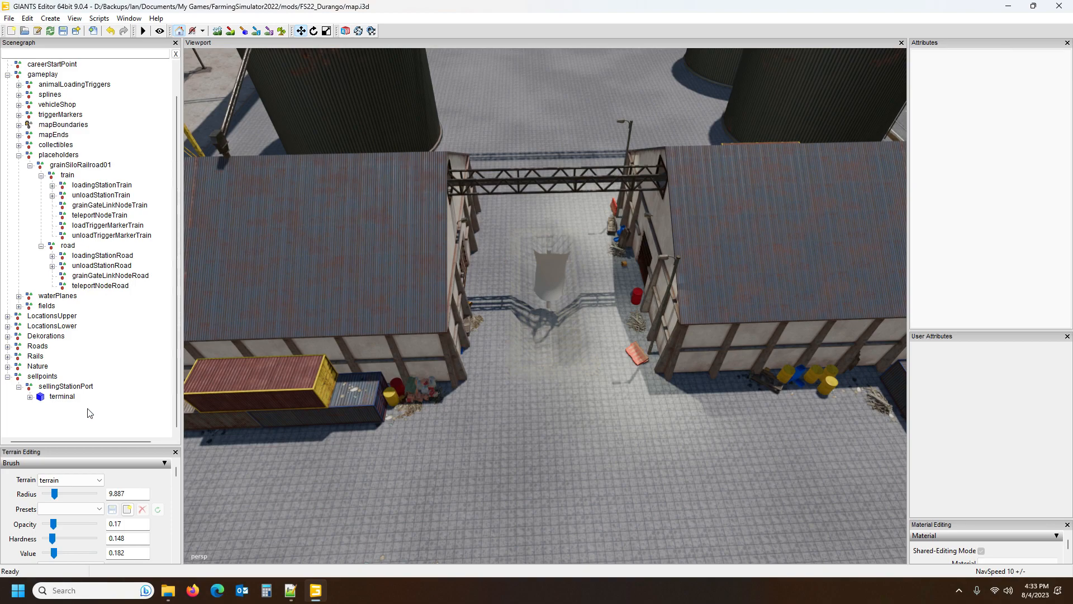
left_click_drag(518, 384, 468, 385, "alt")
scroll(544, 385, "up", 3)
scroll(470, 384, "down", 3)
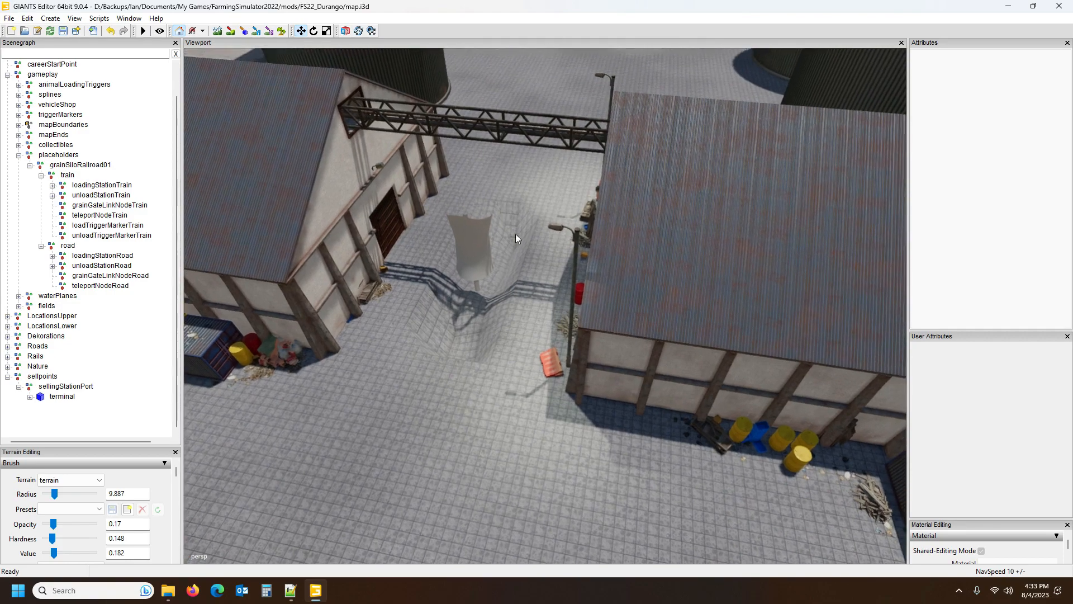
scroll(468, 343, "down", 3)
left_click_drag(468, 343, 558, 360, "alt")
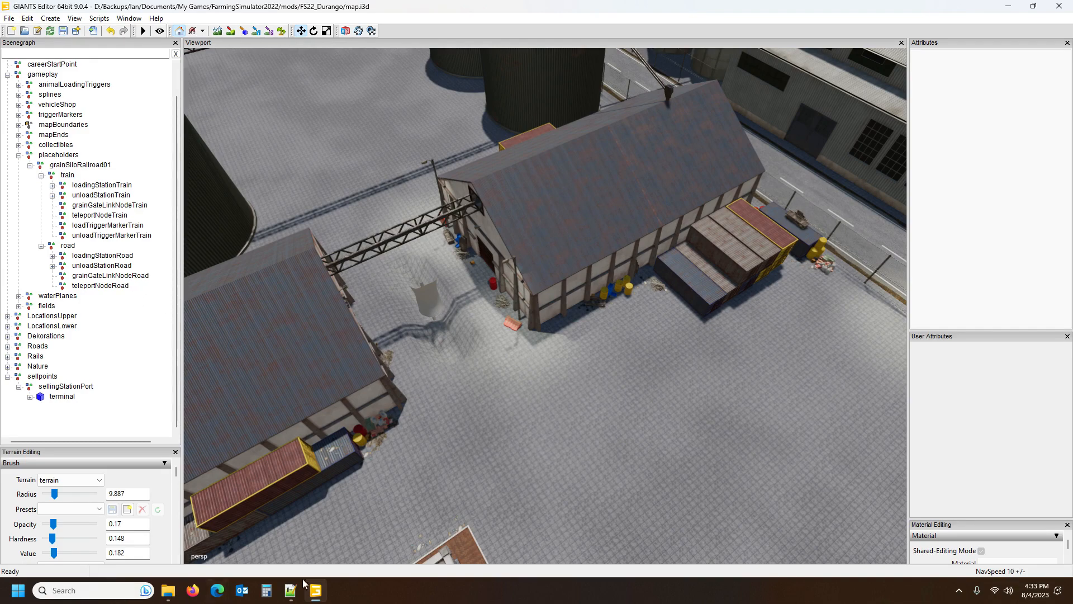
Step: Switch to Notepad++ and review the trigger markers, hotspots, silo settings and i3dMappings of grainSiloRailroad01.xml
left_click(296, 596)
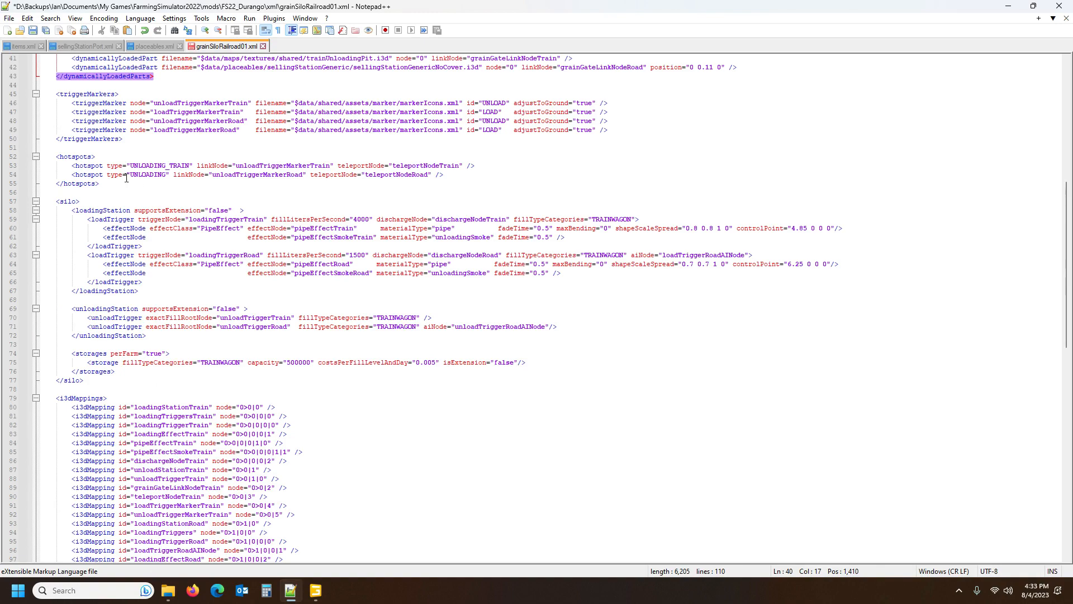
scroll(111, 199, "down", 3)
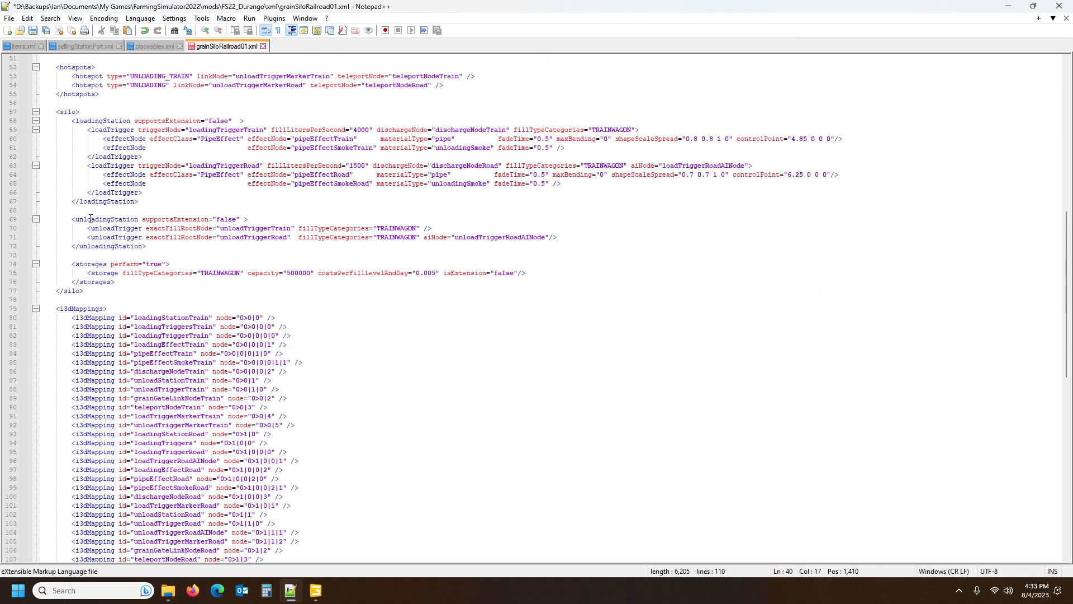
scroll(113, 304, "down", 6)
scroll(255, 253, "up", 9)
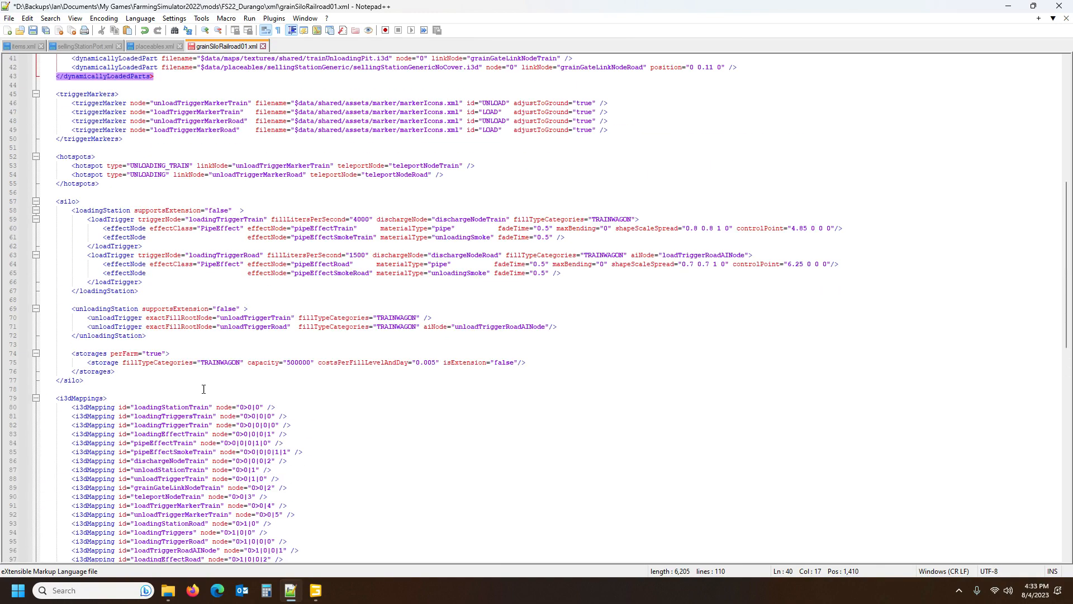
scroll(335, 341, "up", 12)
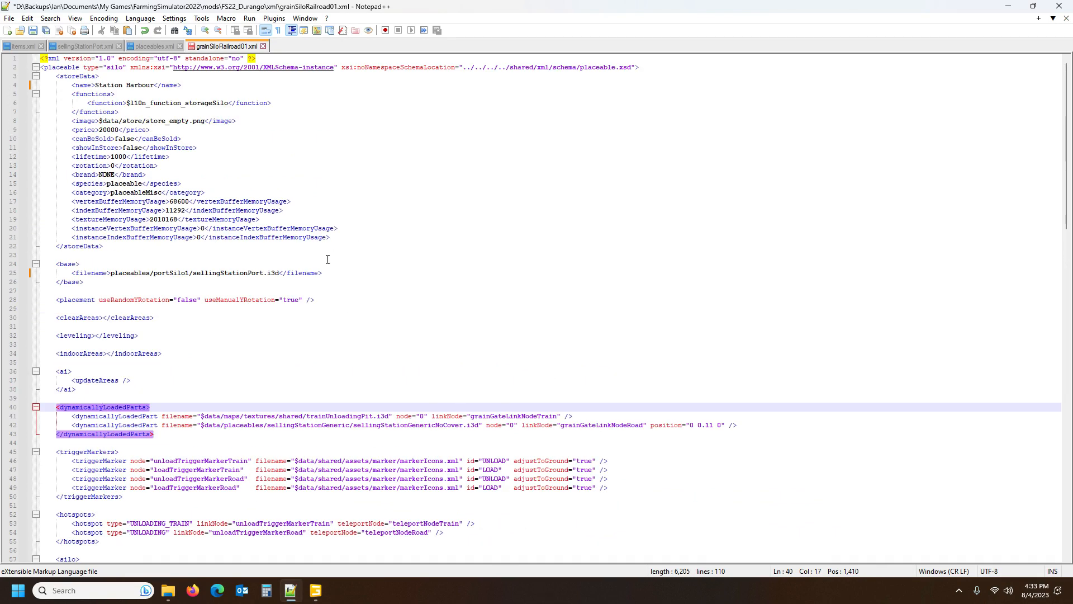
scroll(277, 362, "down", 10)
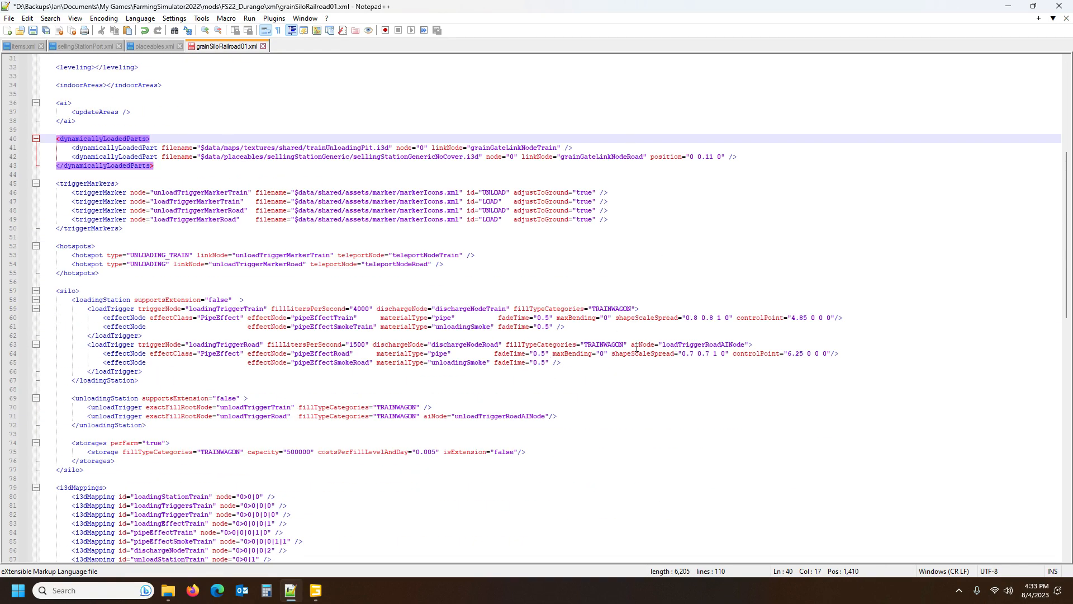
scroll(386, 416, "down", 3)
scroll(215, 372, "down", 3)
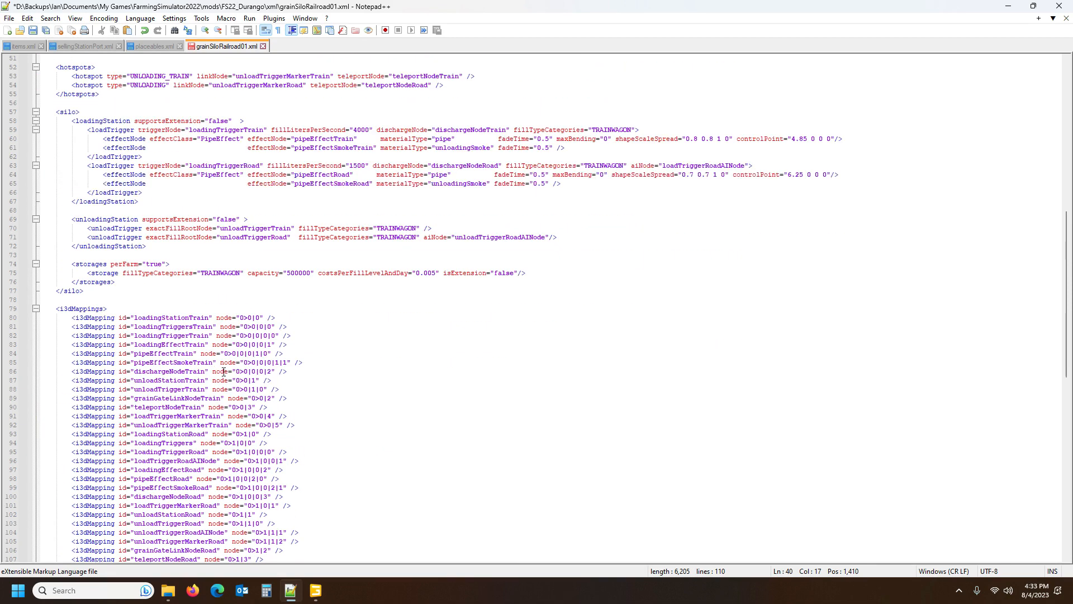
scroll(327, 333, "up", 3)
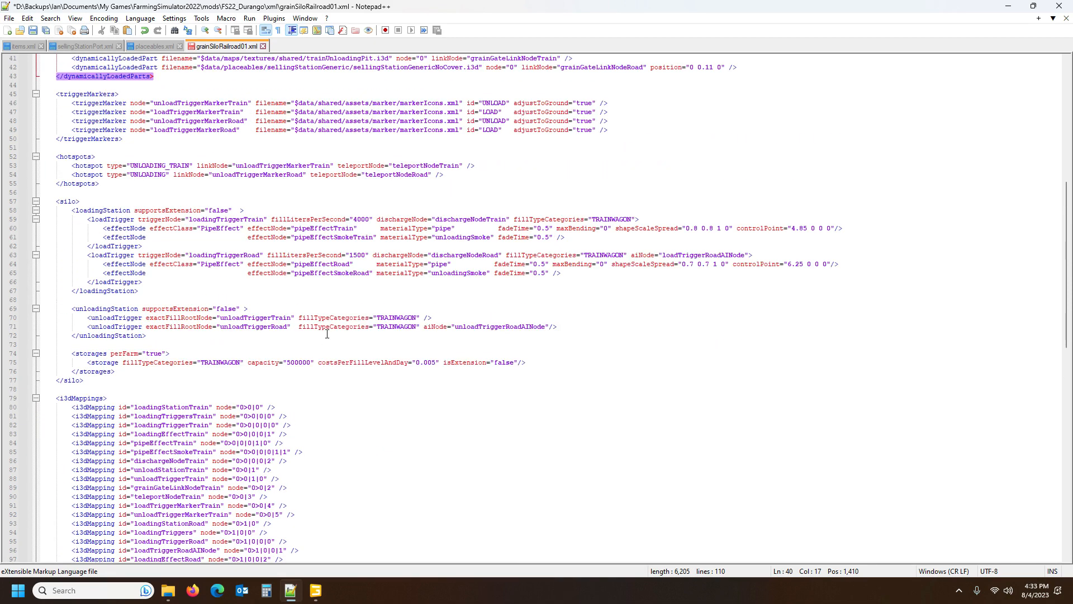
Step: Check the silo's storage fill type category and save grainSiloRailroad01.xml
left_click(222, 364)
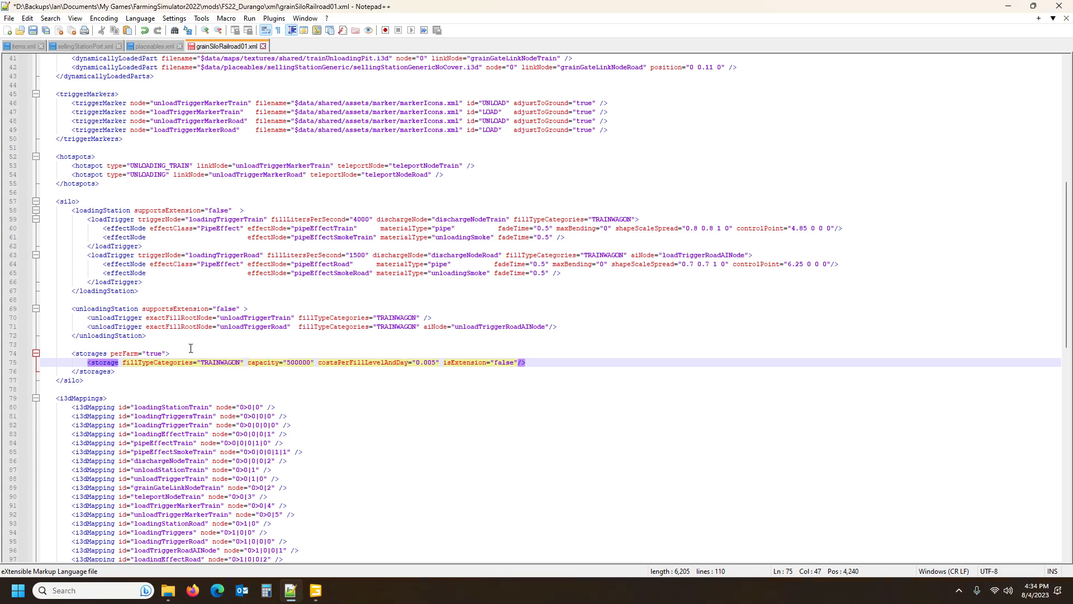
scroll(415, 255, "up", 7)
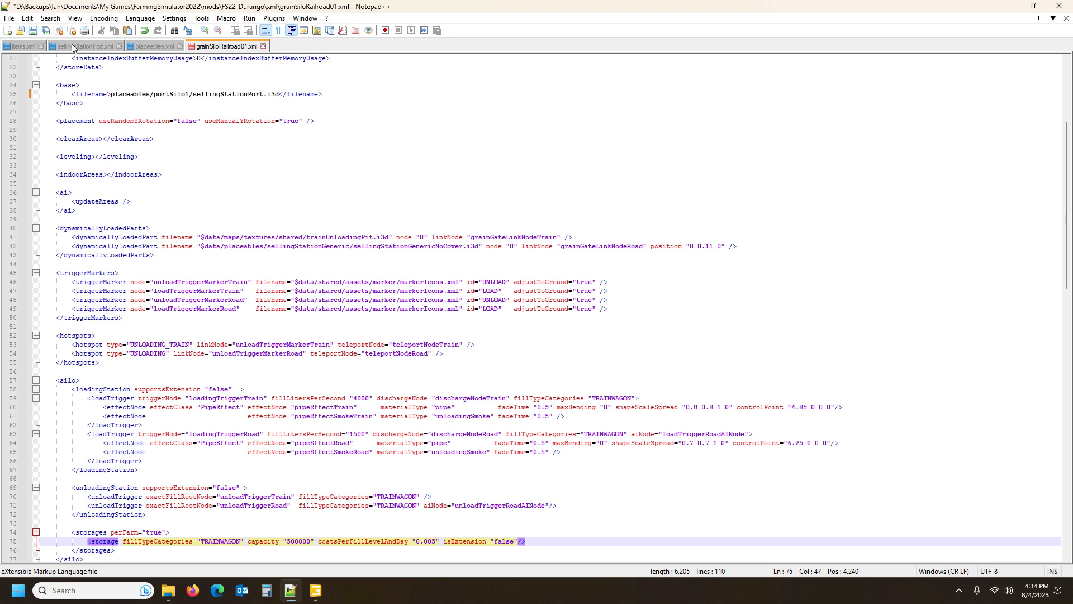
left_click(33, 30)
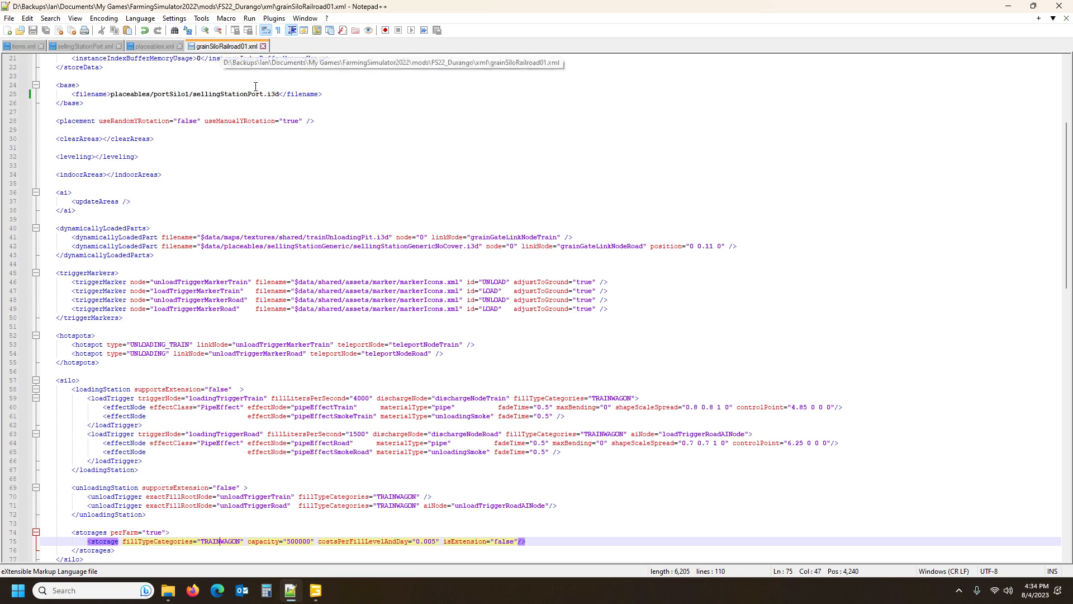
Step: Copy the grainSiloRailroad01 placeable line from the mapAlpine placeables.xml
left_click(144, 47)
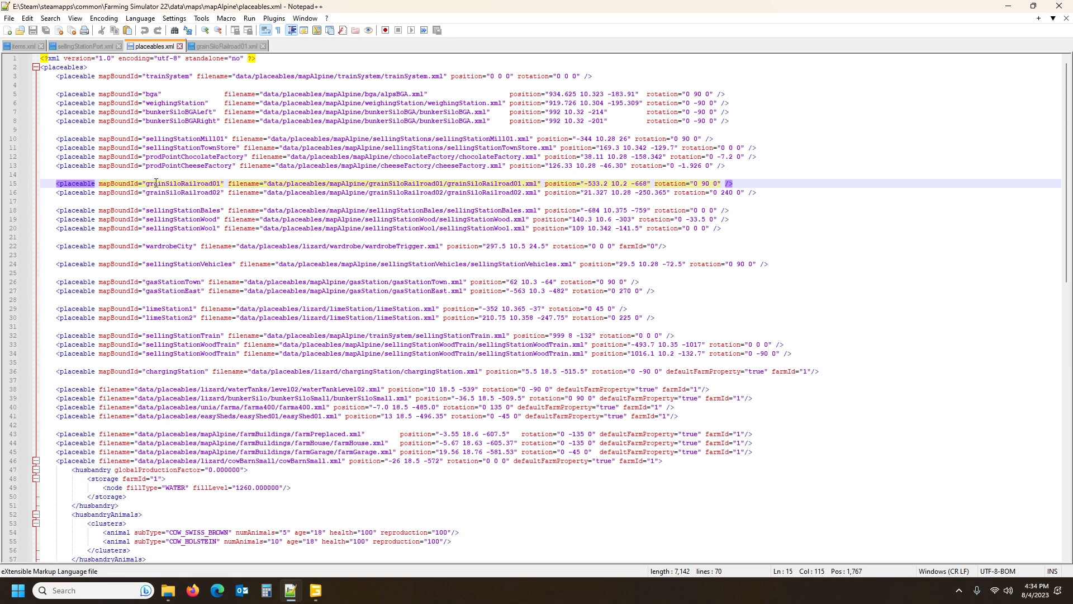
left_click(12, 185)
key("ctrl+c")
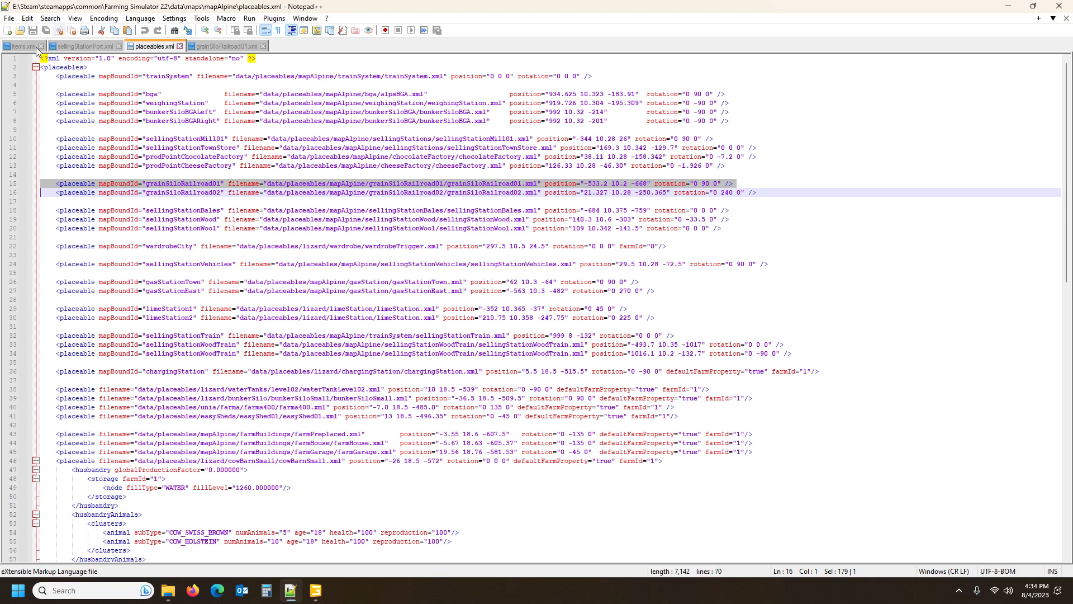
Step: Open placeables.xml from the FS22_Durango mod folder and paste the copied grainSiloRailroad01 line on line 4
left_click(171, 597)
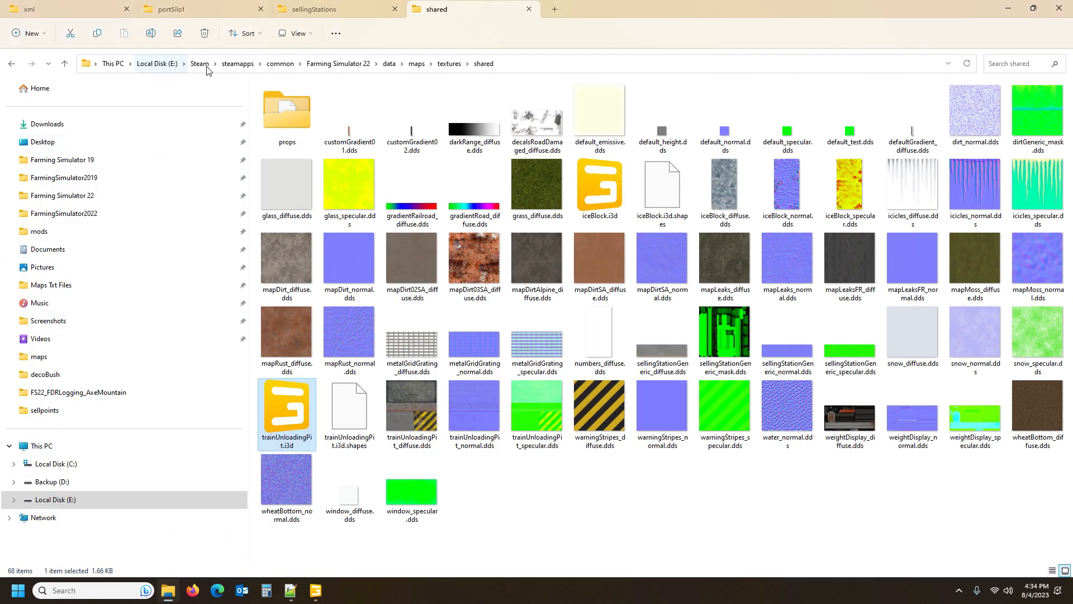
left_click(48, 15)
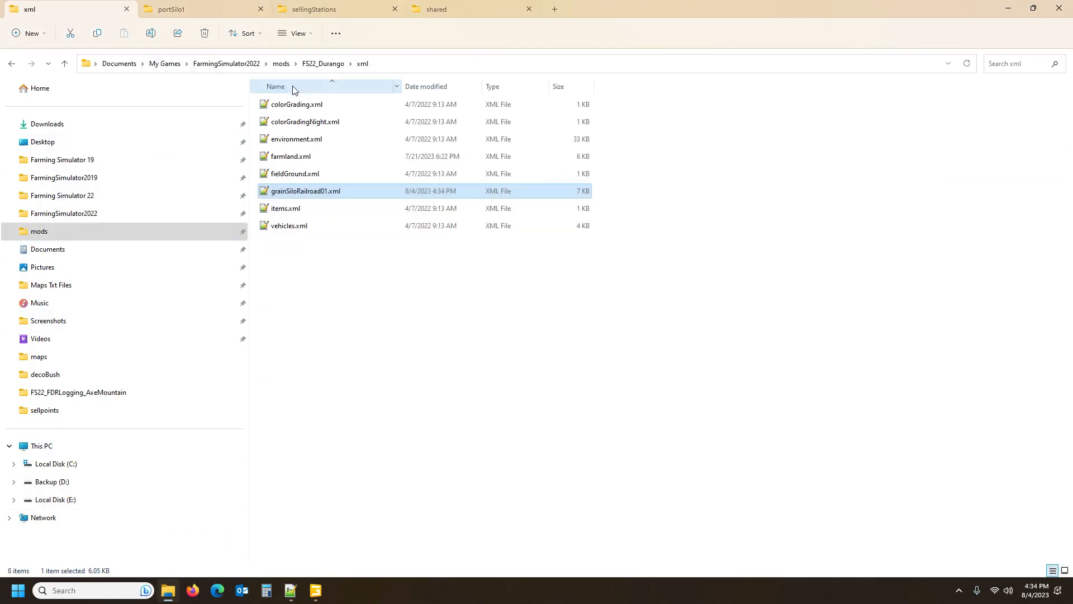
left_click(323, 64)
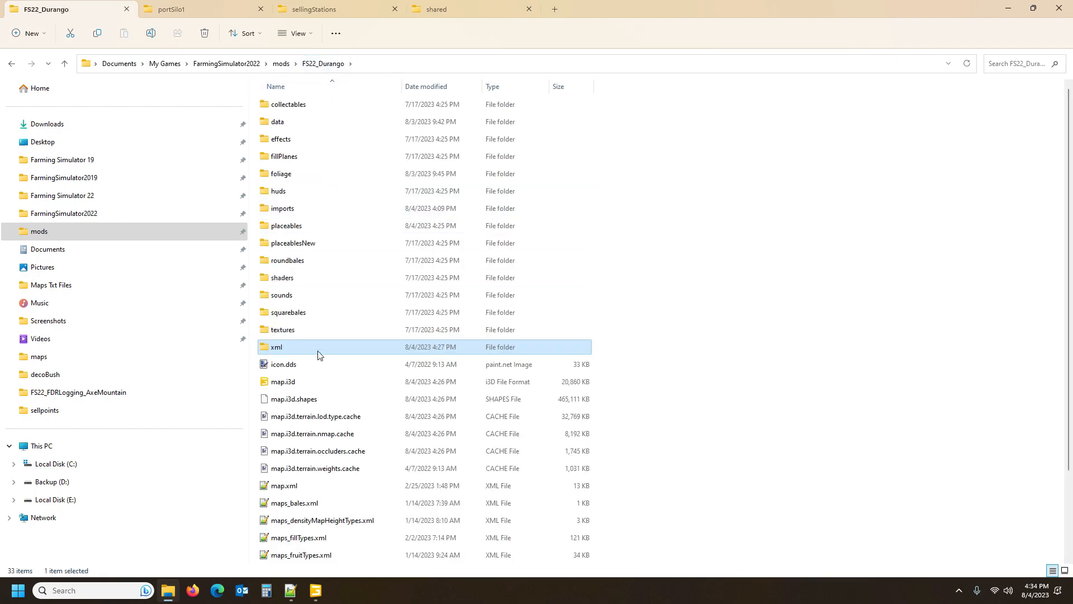
scroll(326, 462, "down", 2)
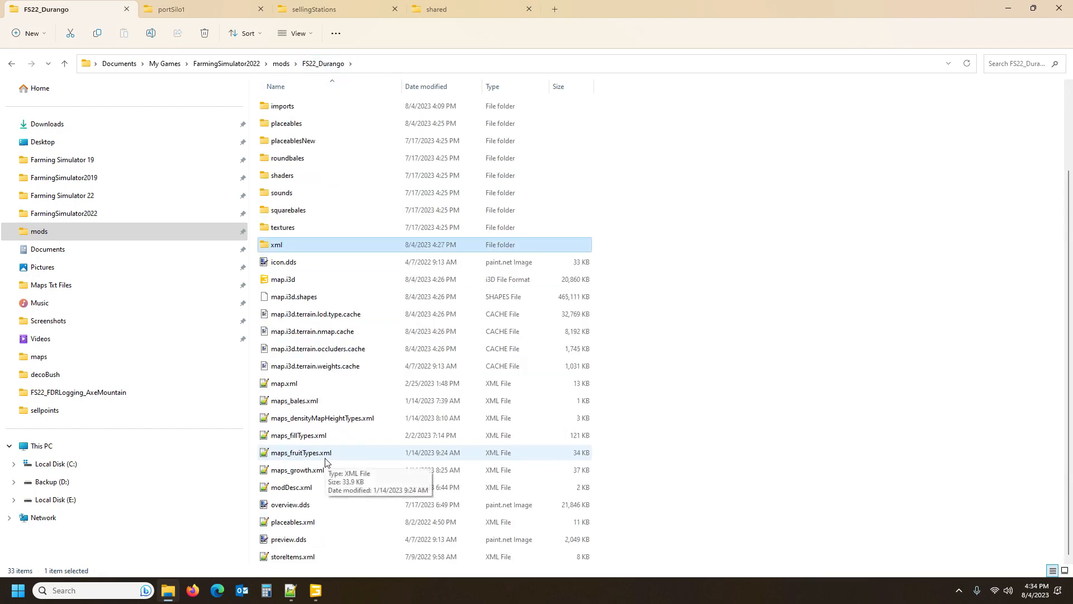
double_click(280, 521)
left_click(47, 84)
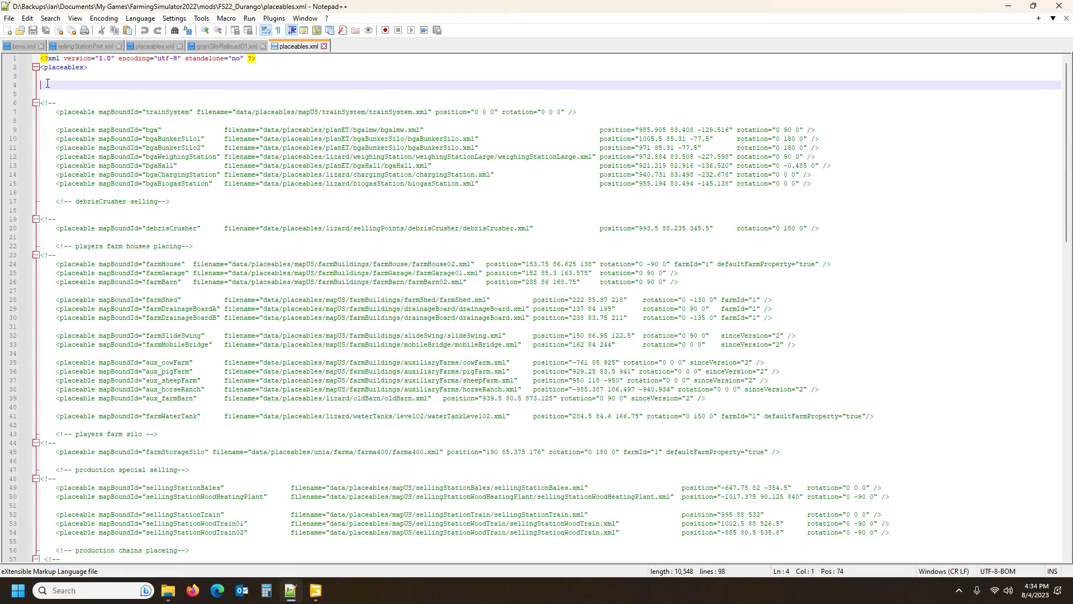
key("ctrl+v")
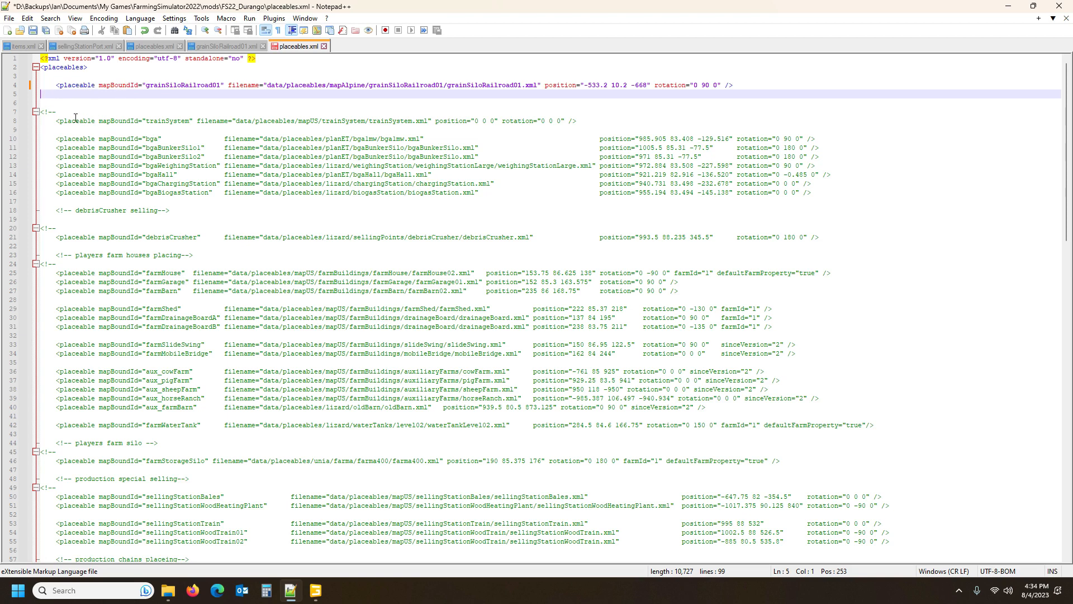
Step: Review the commented-out placeable entries below the pasted line and check the FS22_Durango folder location
left_click(145, 121)
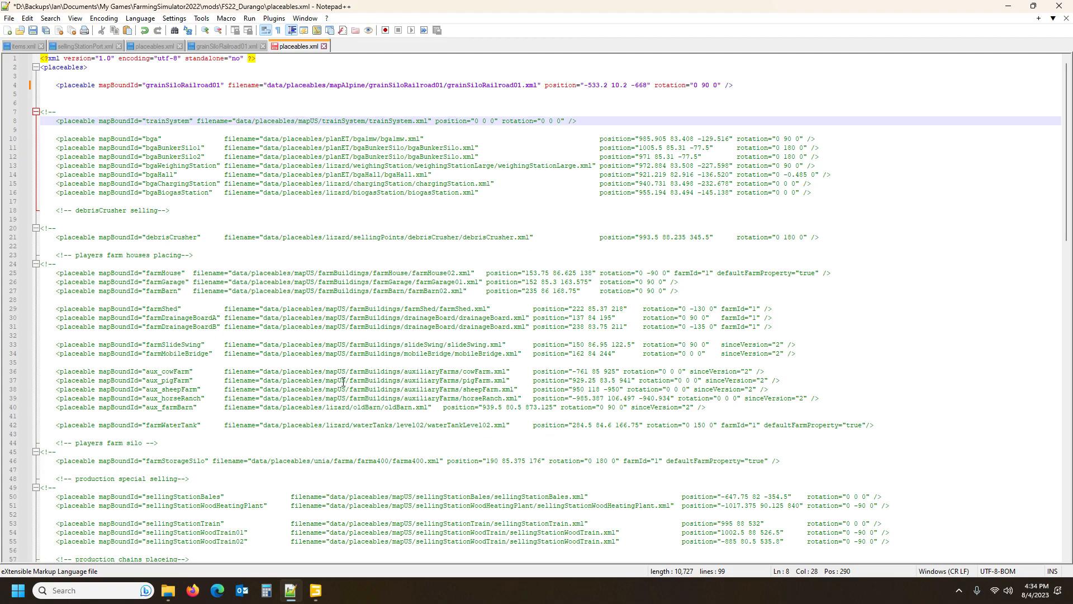
scroll(476, 534, "down", 20)
scroll(419, 471, "up", 20)
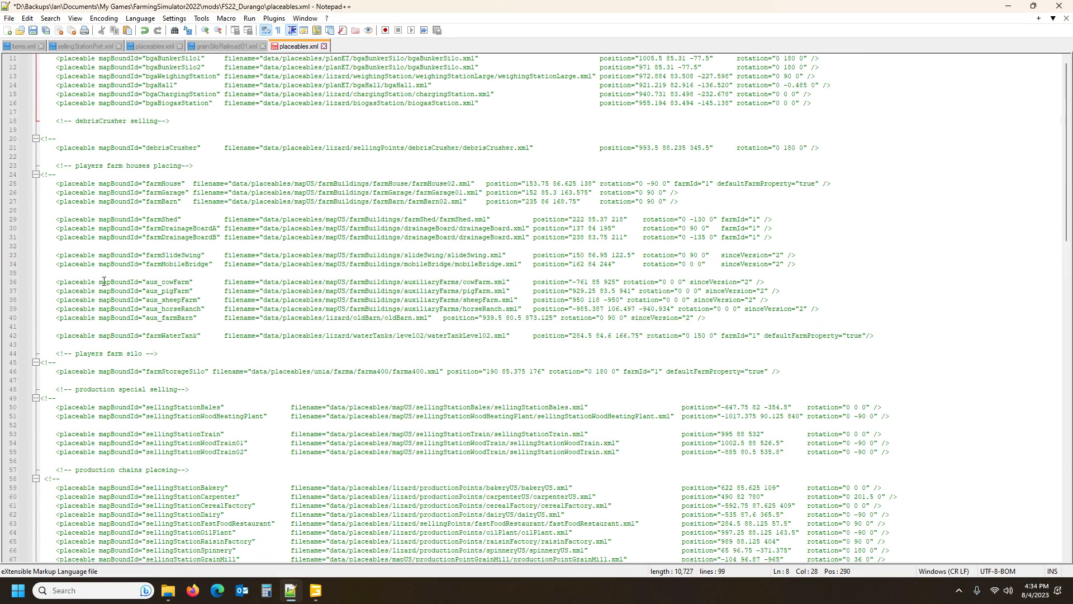
scroll(170, 326, "up", 3)
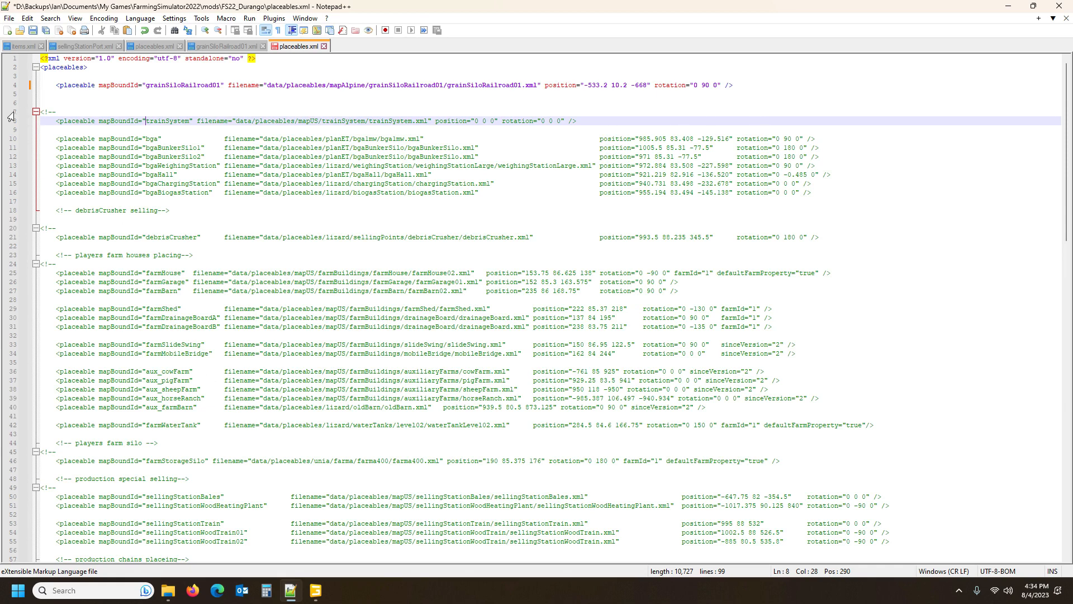
left_click(45, 94)
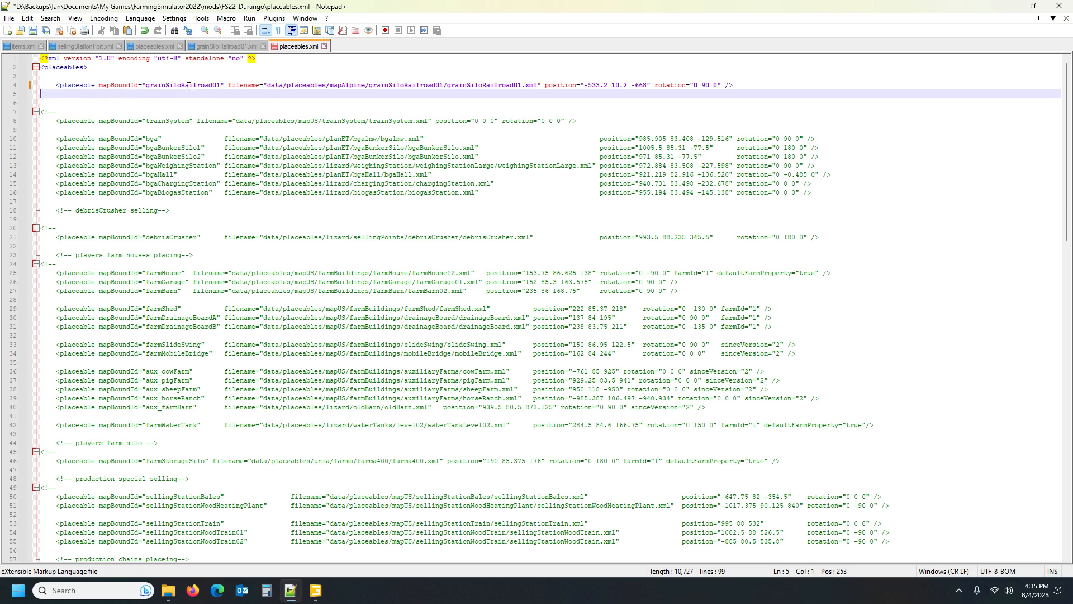
left_click(327, 85)
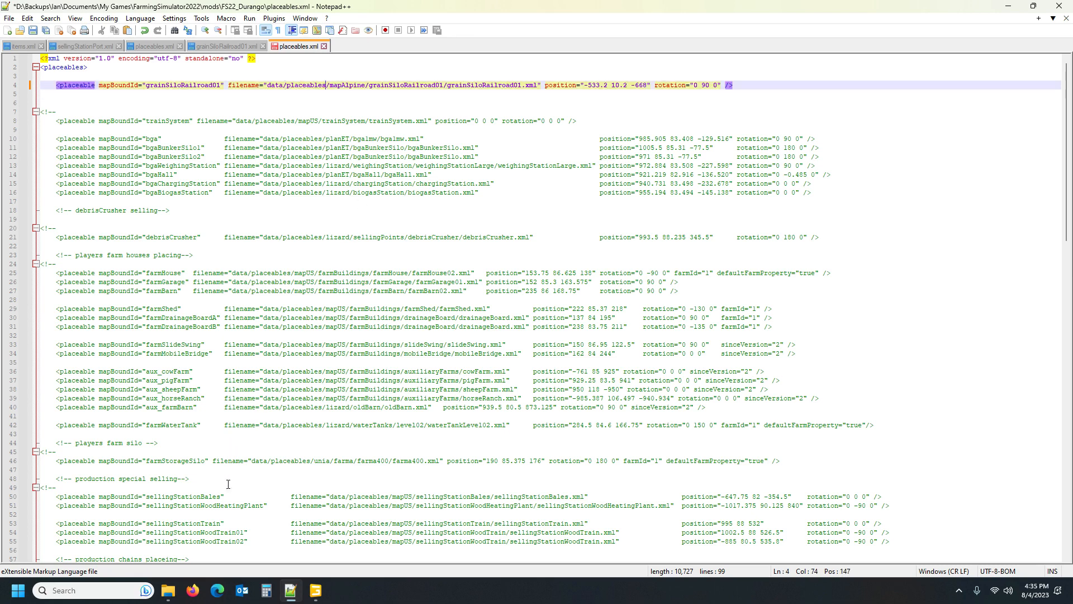
key("alt+Tab")
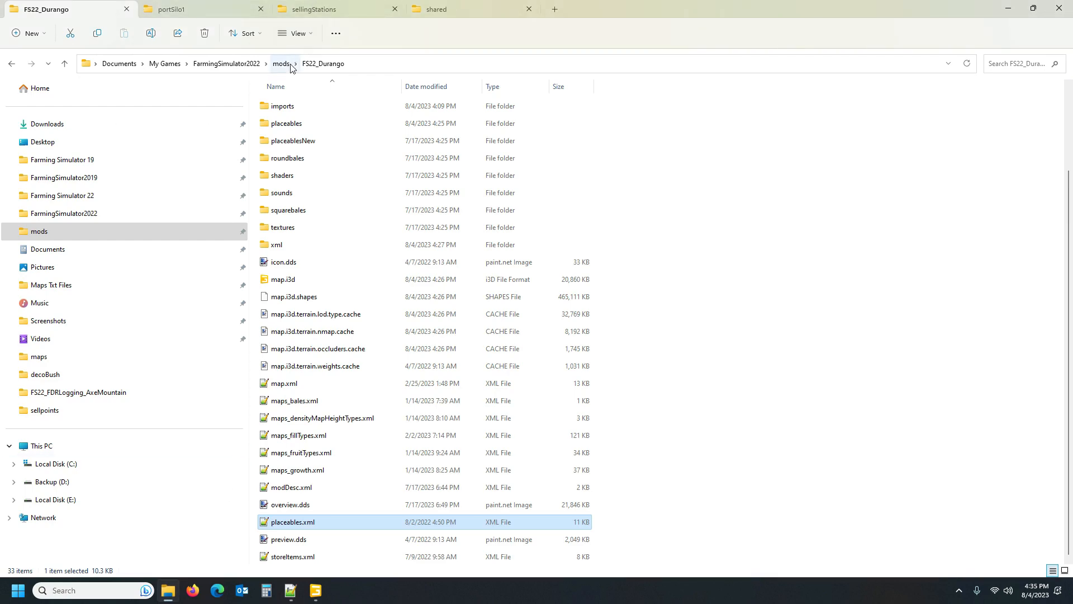
left_click(290, 590)
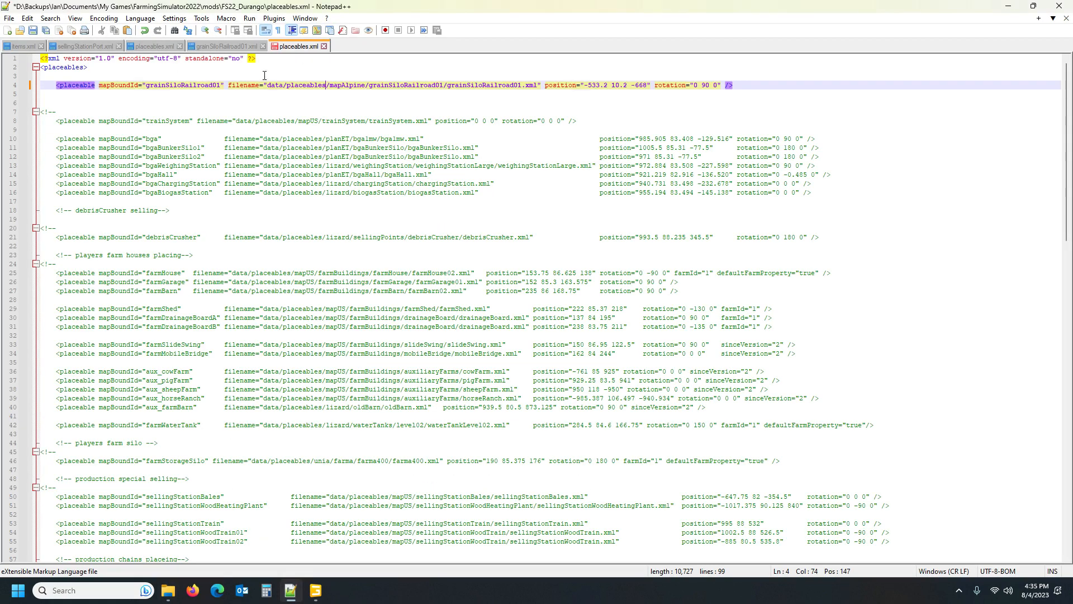
Step: Change the grainSiloRailroad01 placeable's filename path to $mapdir$/xml/grainSiloRailroad01.xml
left_click(270, 85)
type("$")
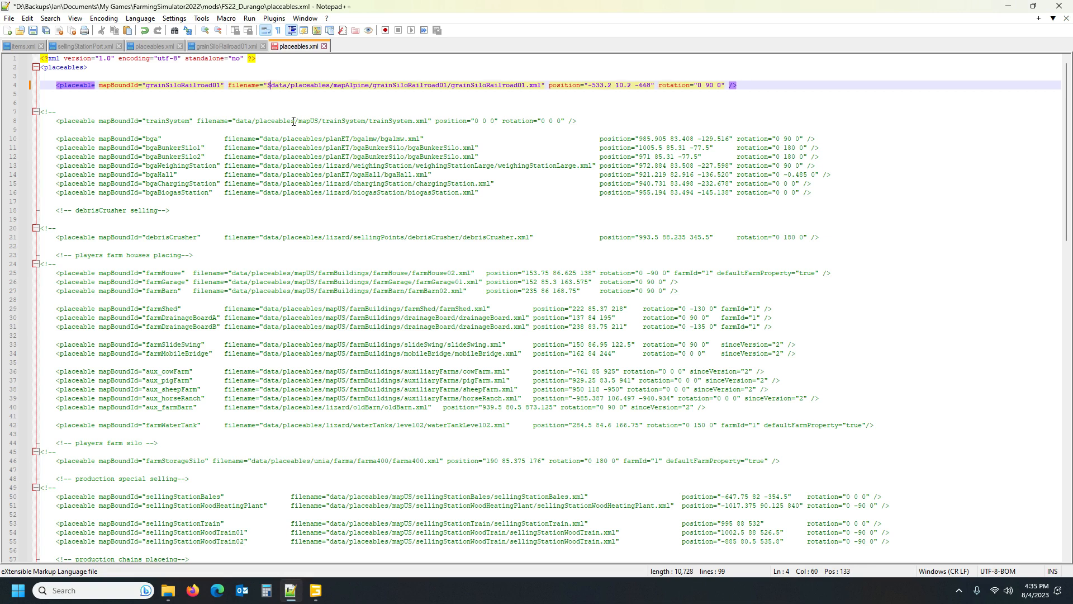
type("mapdir")
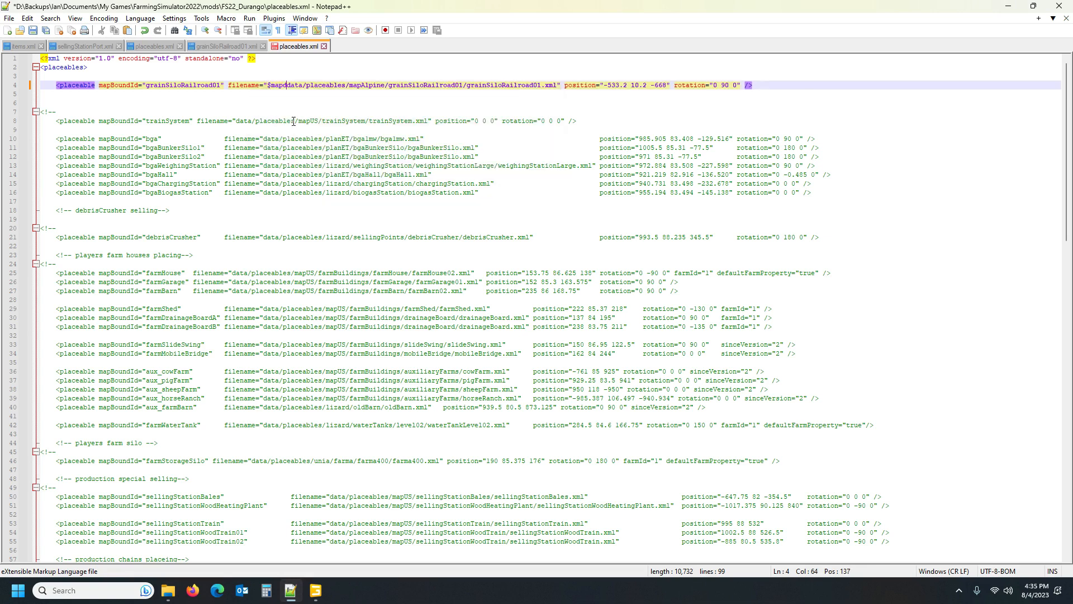
type("$/")
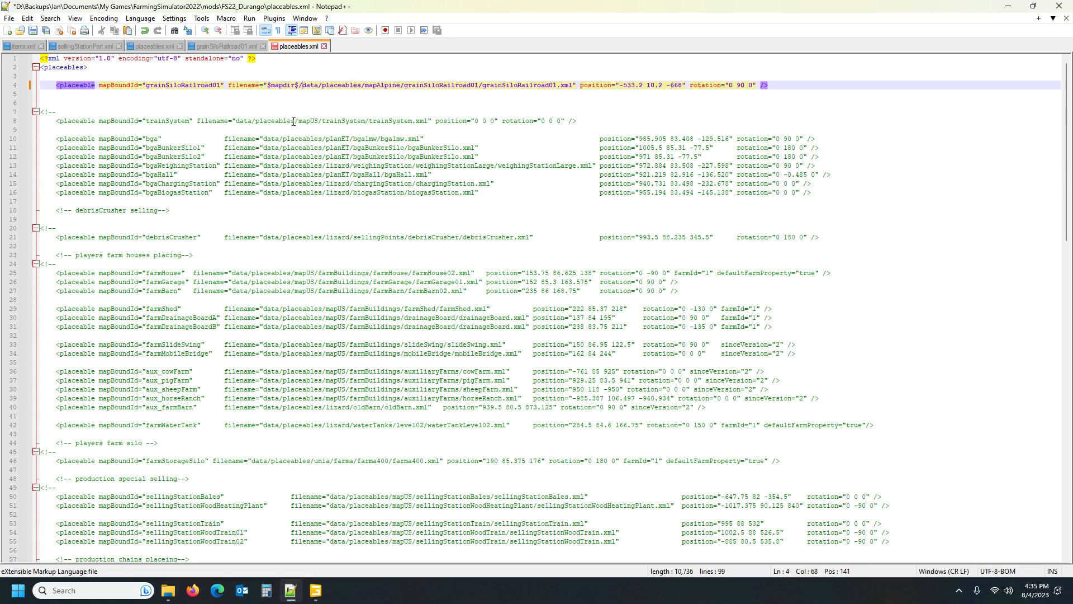
type("xml")
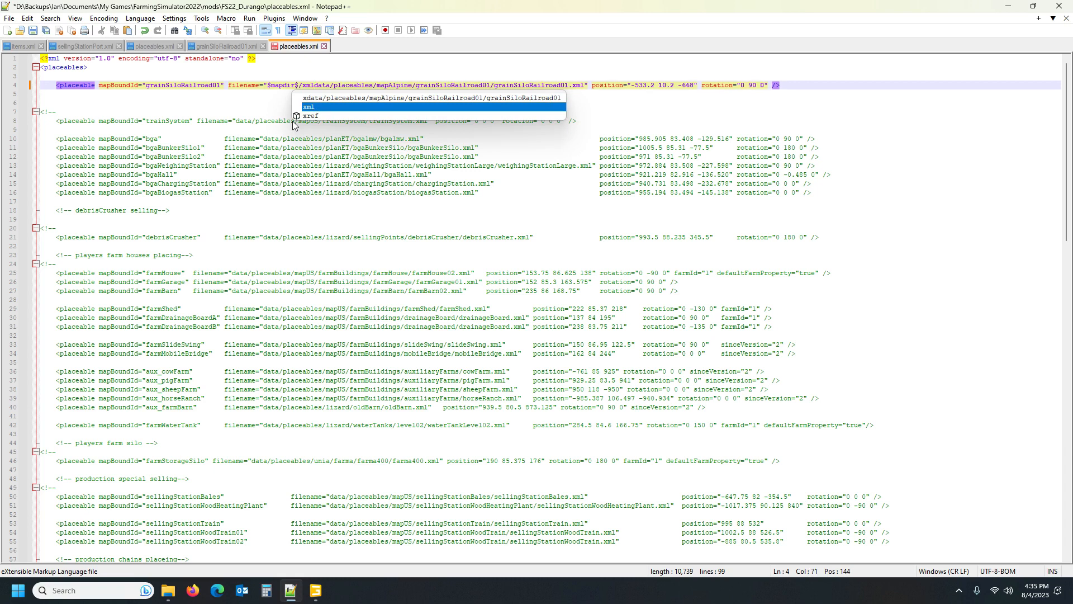
type("/")
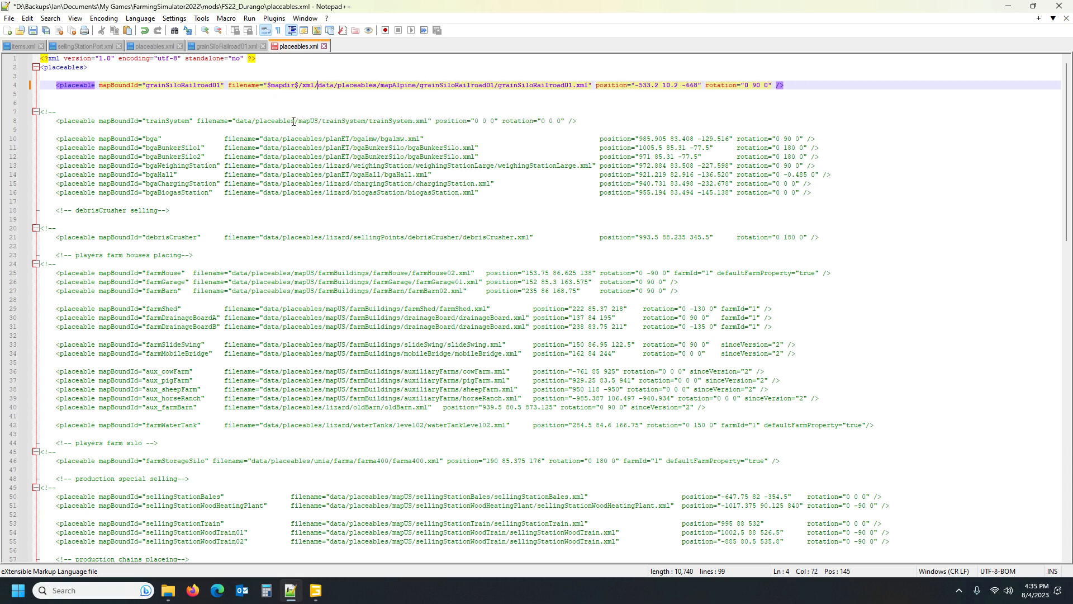
left_click_drag(318, 85, 496, 86)
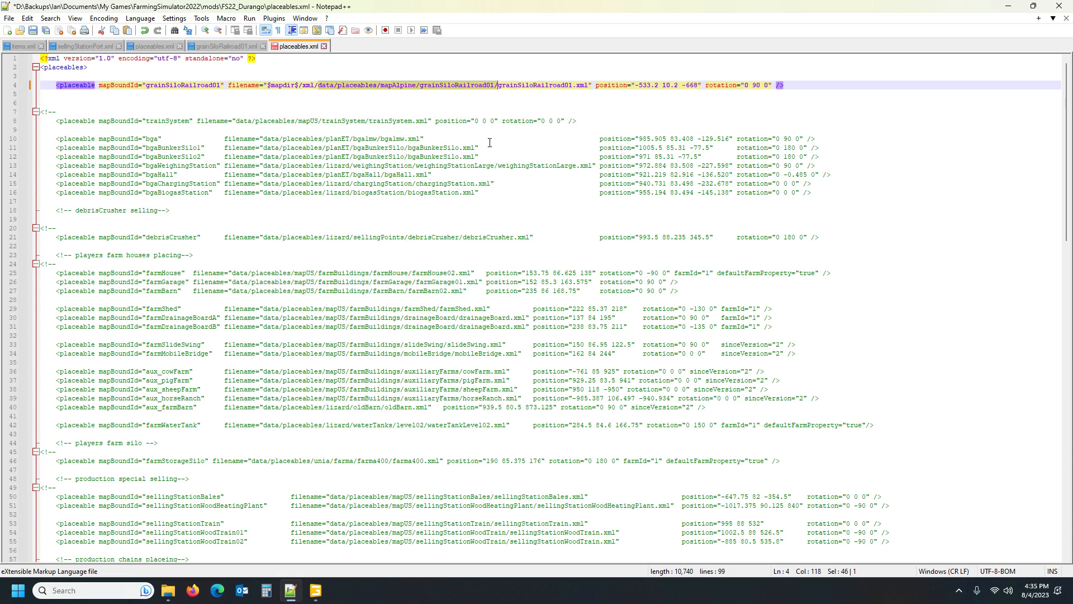
key("Delete")
Step: Compare the silo's XML file name in the FS22_Durango xml folder with the filename in its placeable line
mouse_move(168, 590)
left_click(186, 534)
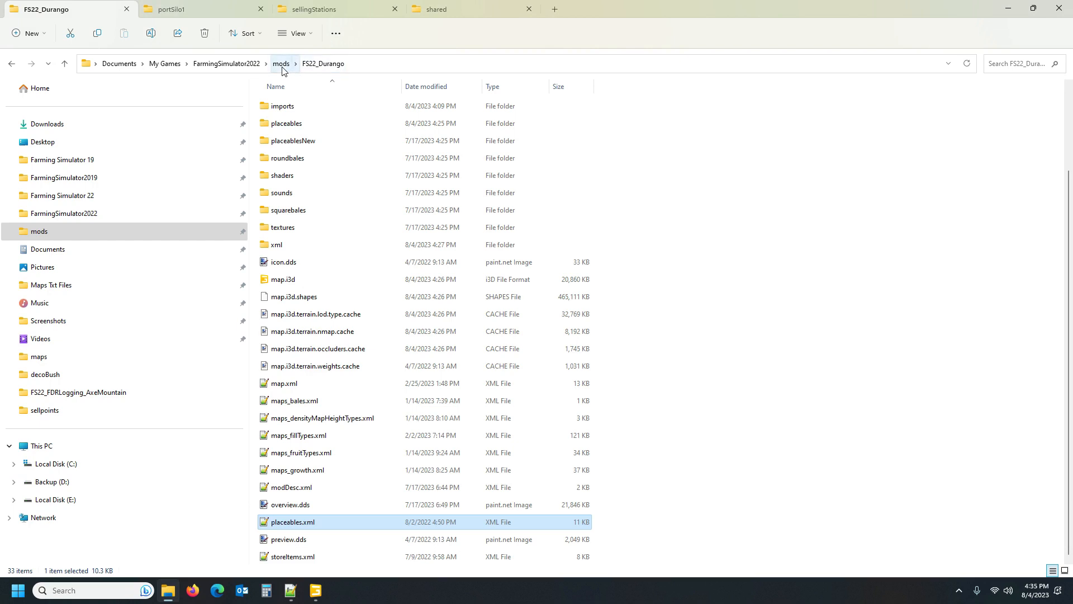
double_click(297, 246)
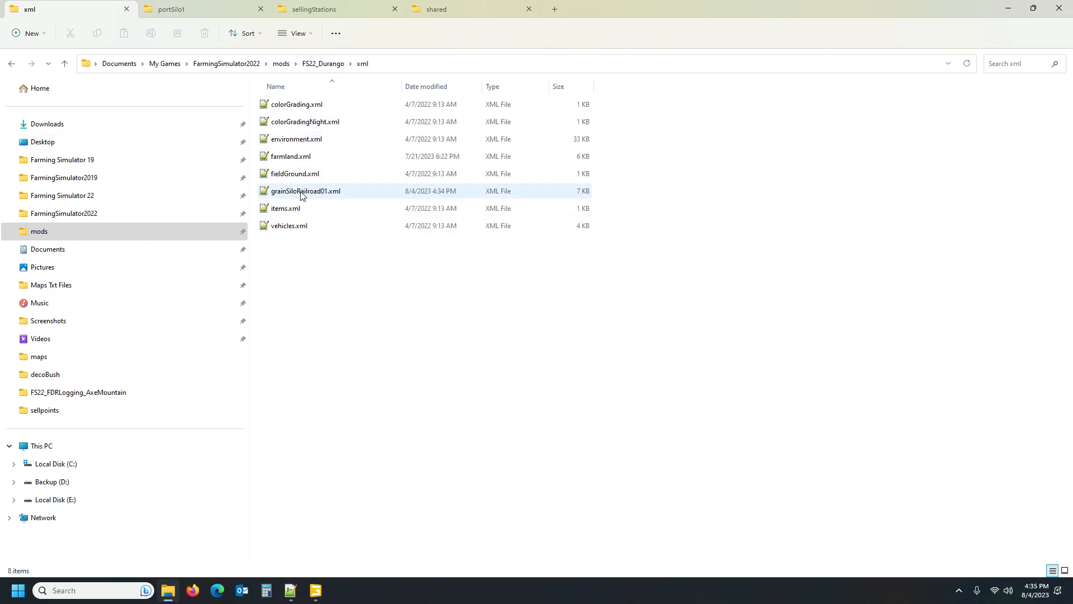
left_click(306, 191)
key("F2")
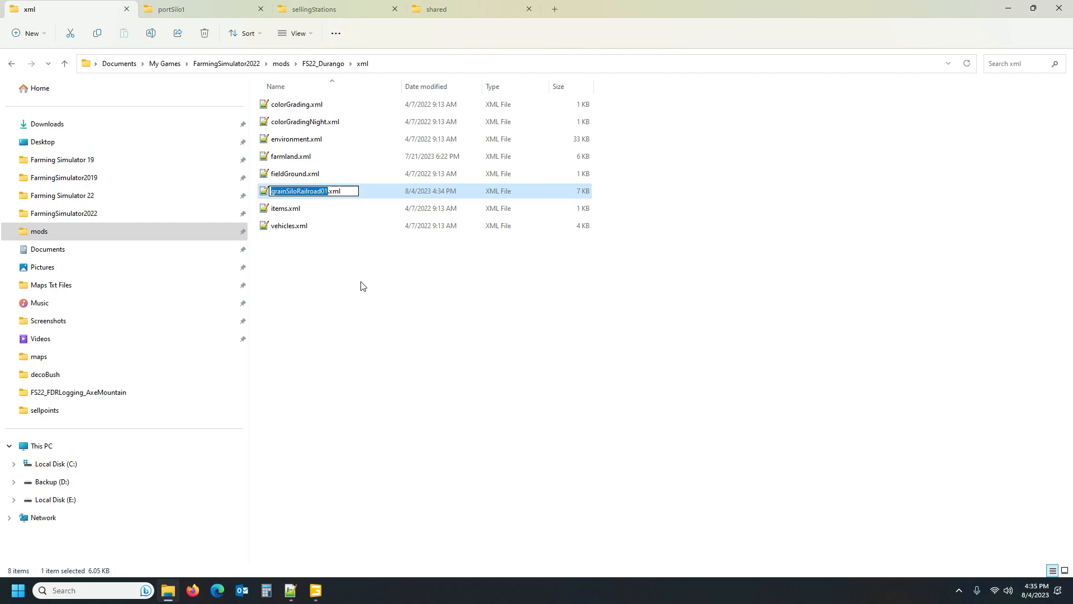
left_click(291, 591)
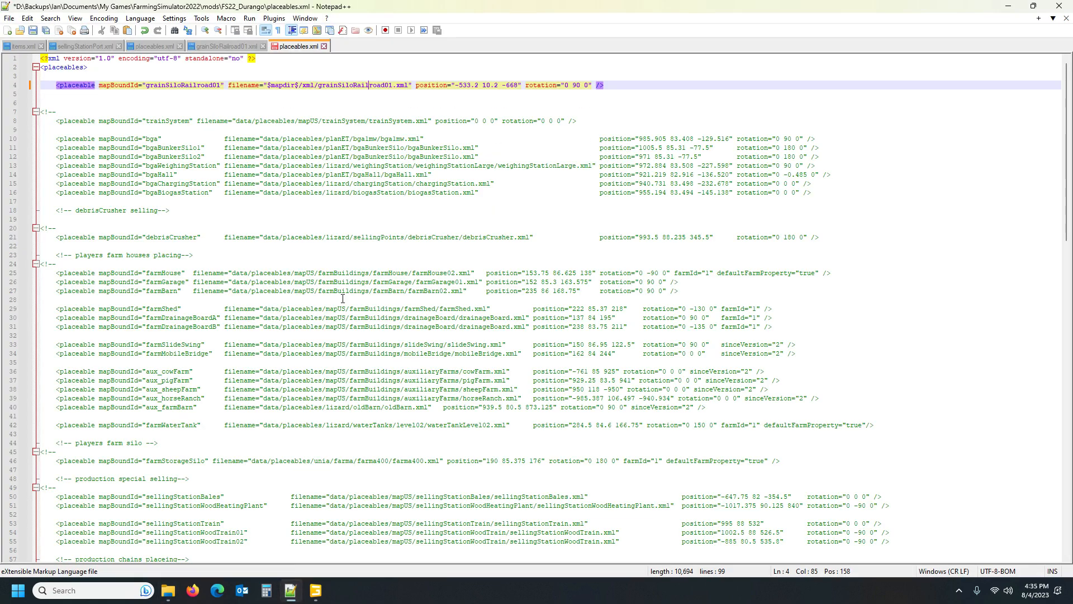
double_click(378, 87)
key("Right")
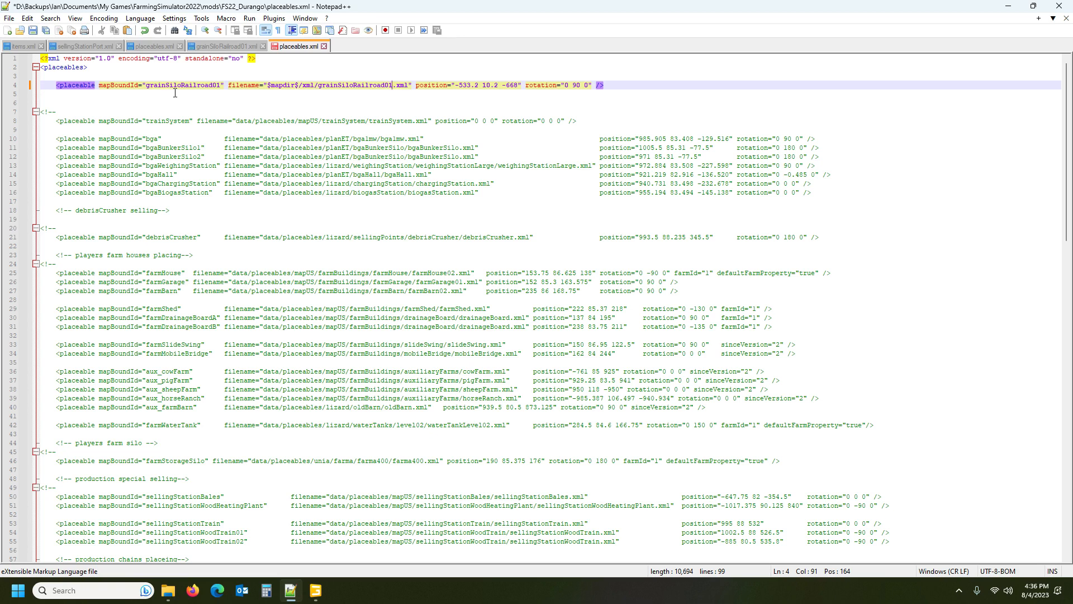
Step: Open modDesc.xml from the FS22_Durango folder and go to its storeItems section
left_click(168, 591)
left_click(313, 65)
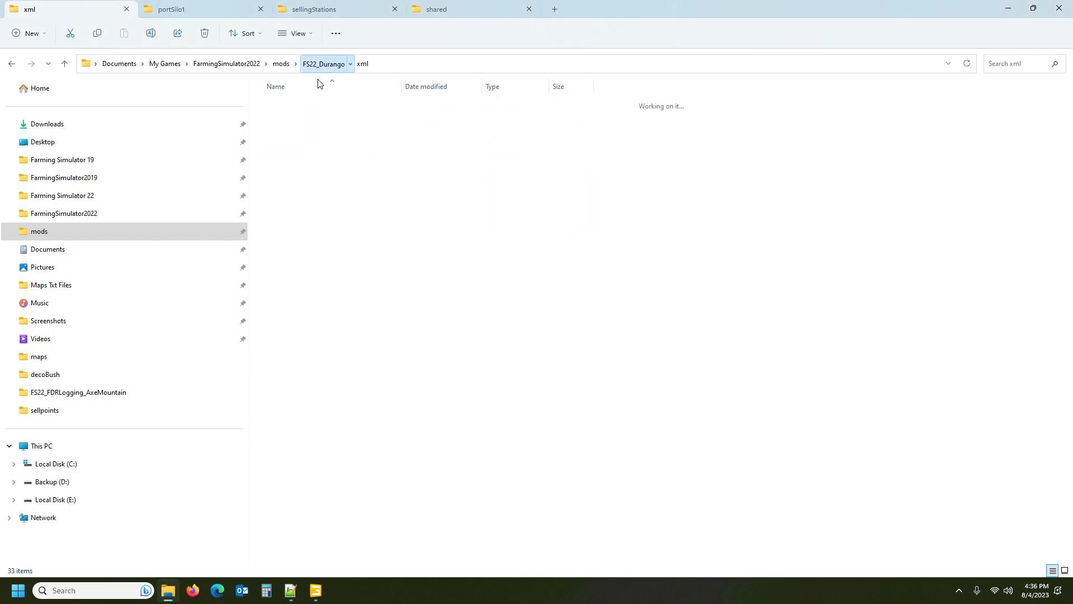
scroll(317, 504, "down", 2)
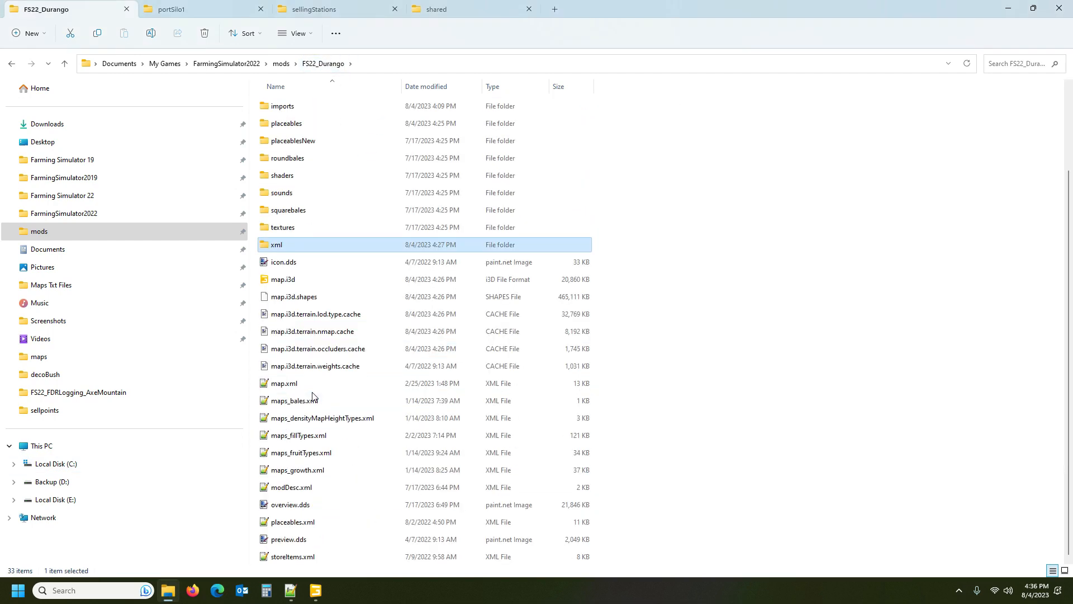
double_click(314, 490)
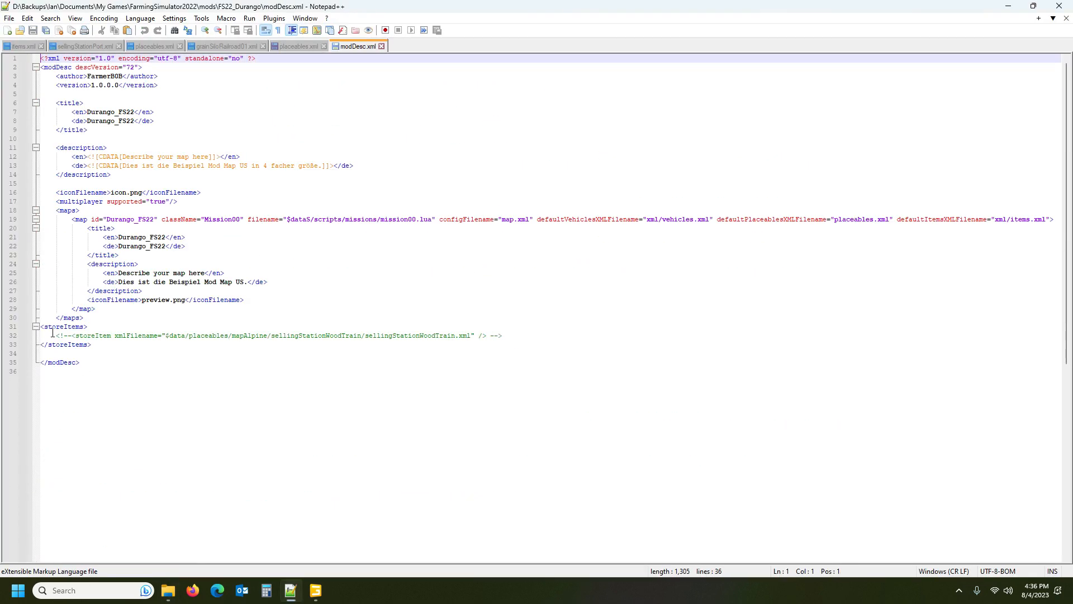
left_click(52, 325)
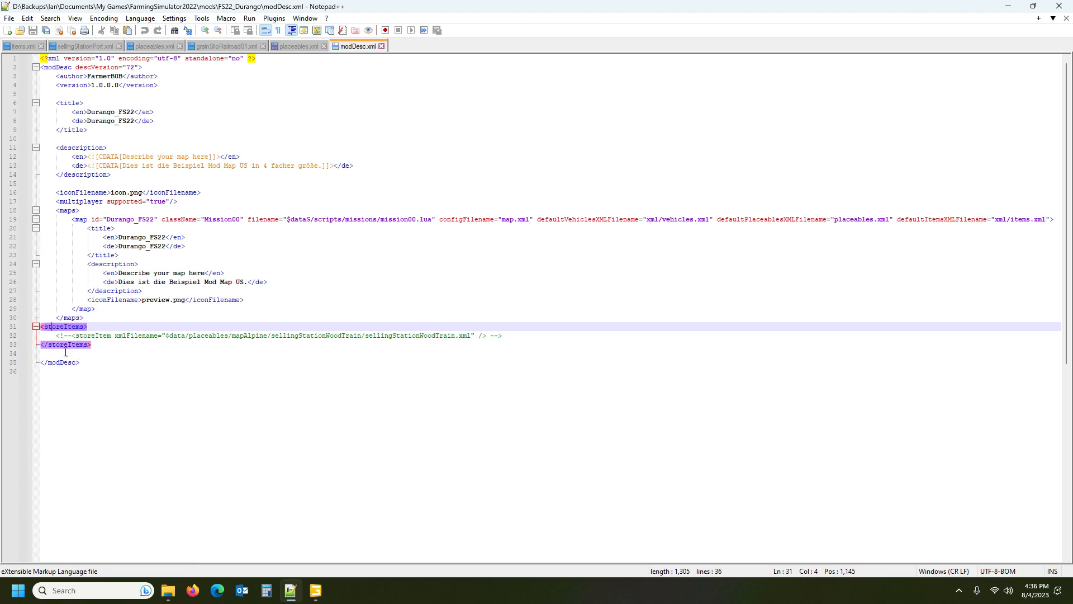
Step: Open storeItems.xml from the base game's data/maps/mapUS folder
left_click(167, 591)
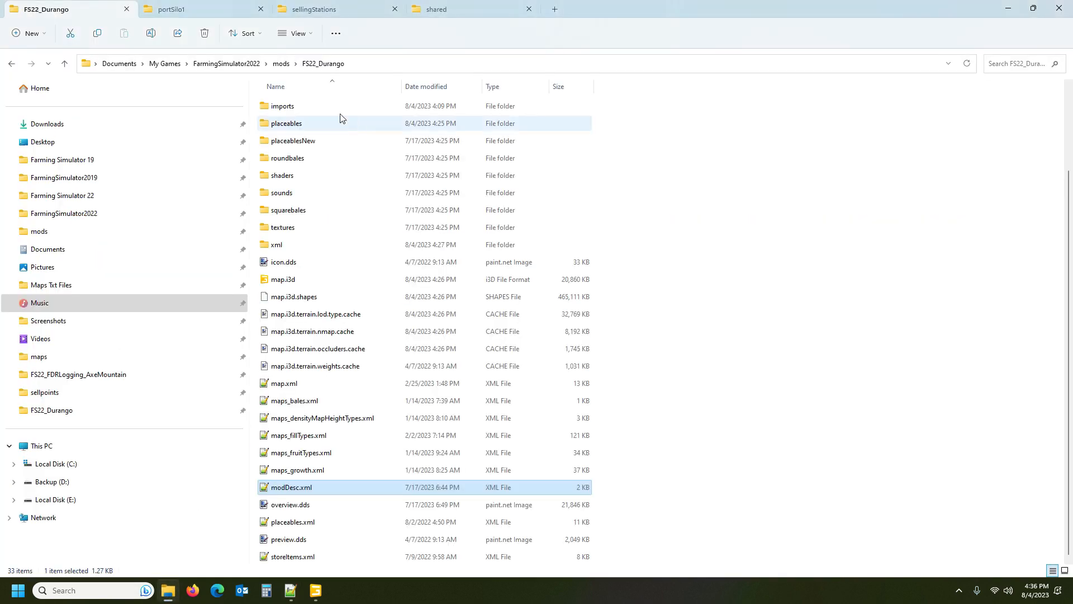
left_click(448, 9)
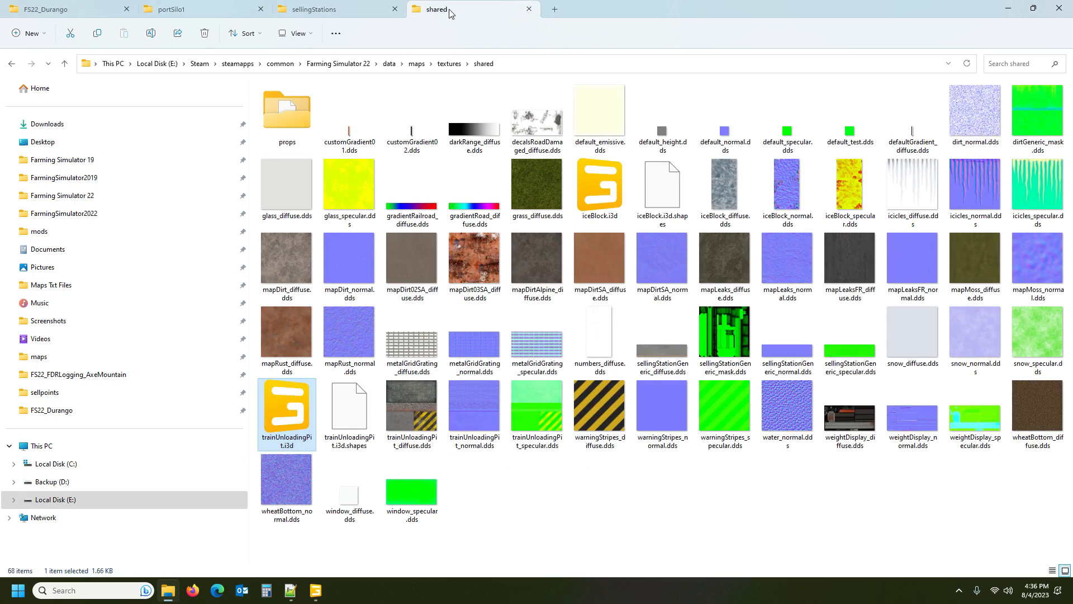
left_click(392, 64)
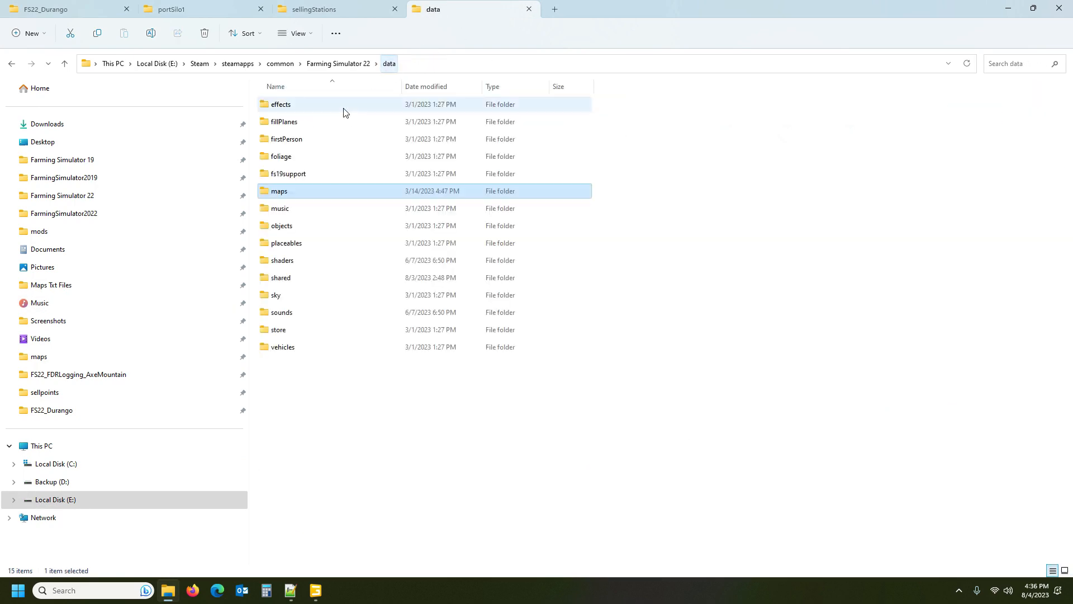
double_click(282, 191)
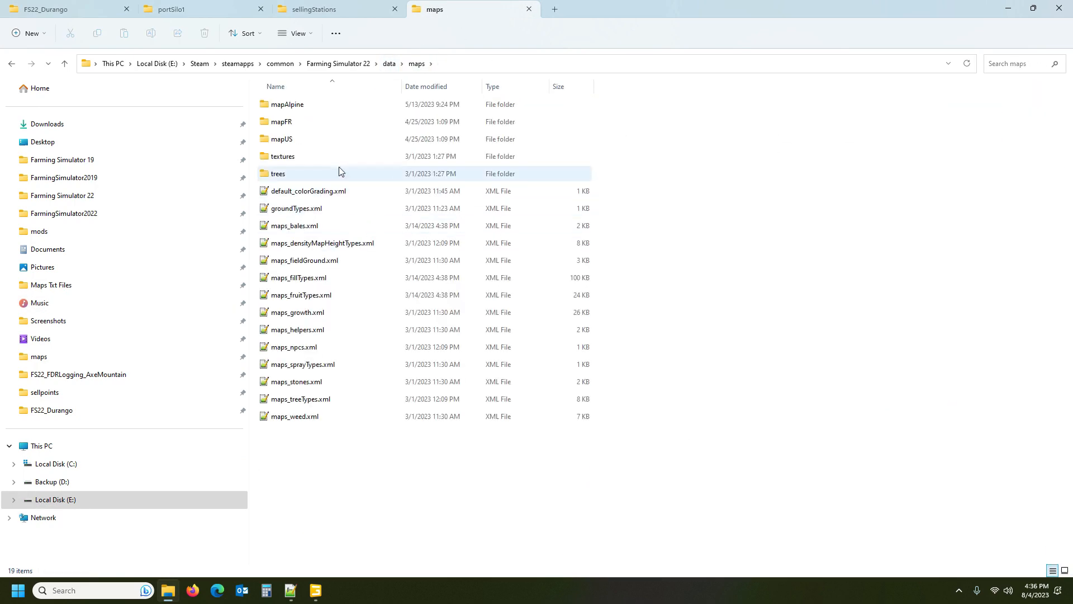
double_click(306, 141)
scroll(335, 436, "down", 3)
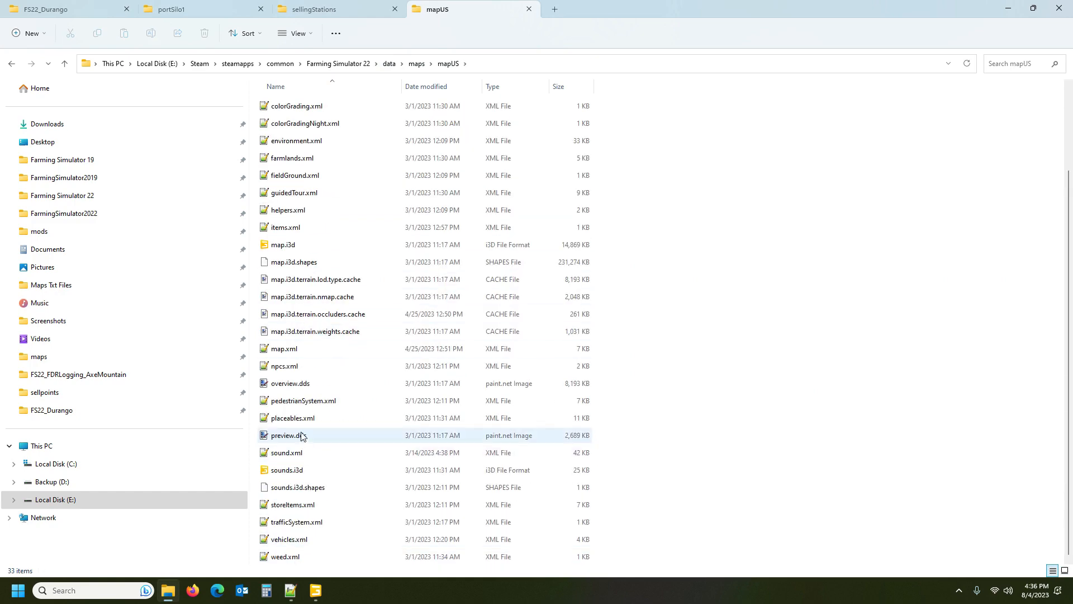
left_click(321, 505)
double_click(320, 505)
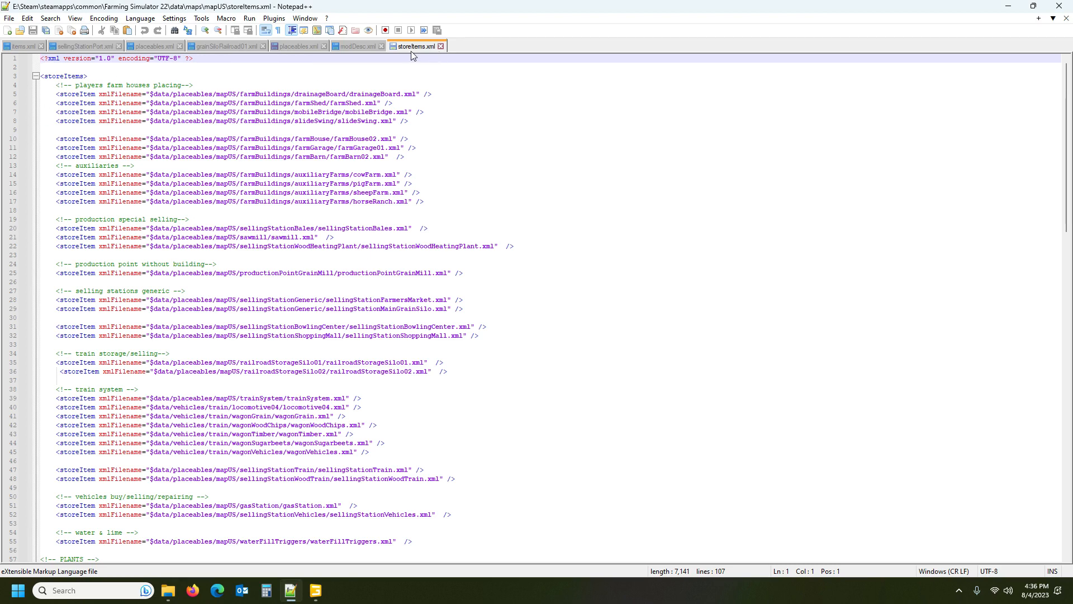
Step: Examine the opening and closing storeItems tags in the mapUS storeItems.xml as a reference for modDesc.xml
left_click_drag(11, 77, 37, 100)
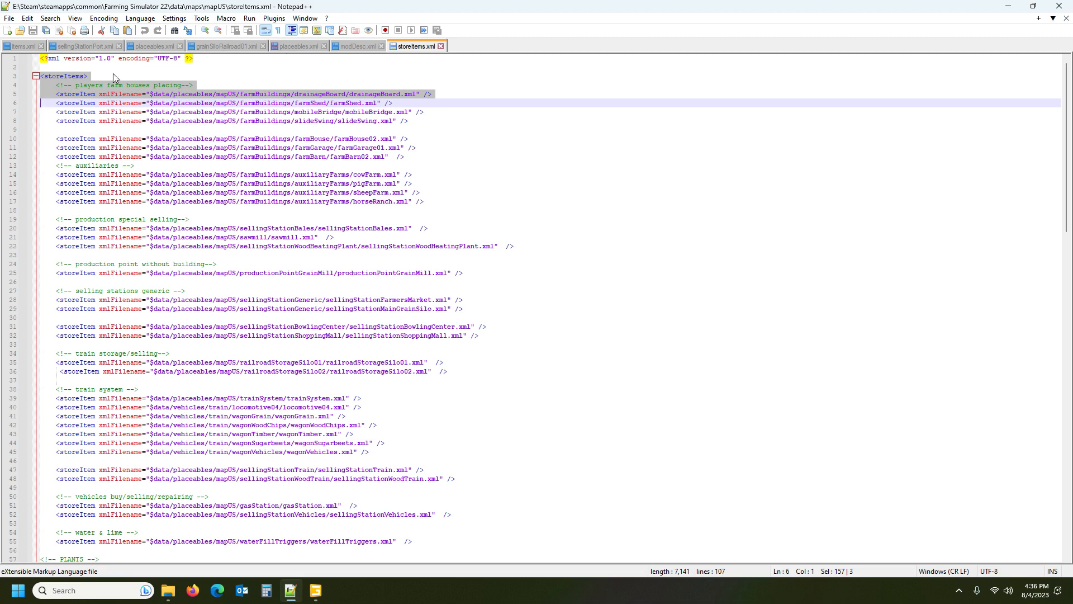
left_click(366, 47)
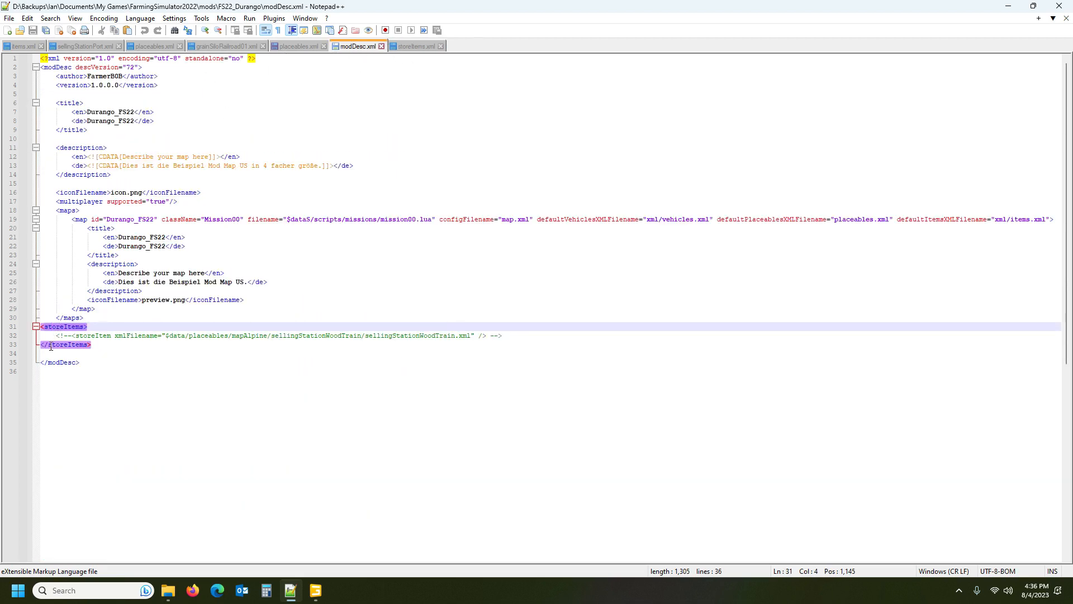
left_click(416, 46)
scroll(164, 404, "down", 20)
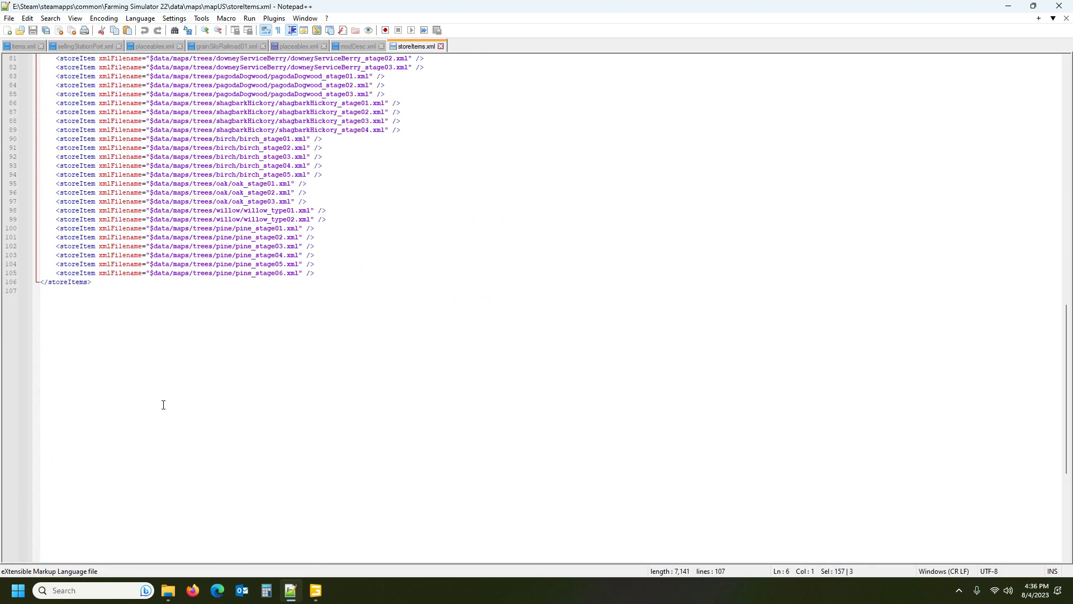
left_click(3, 284)
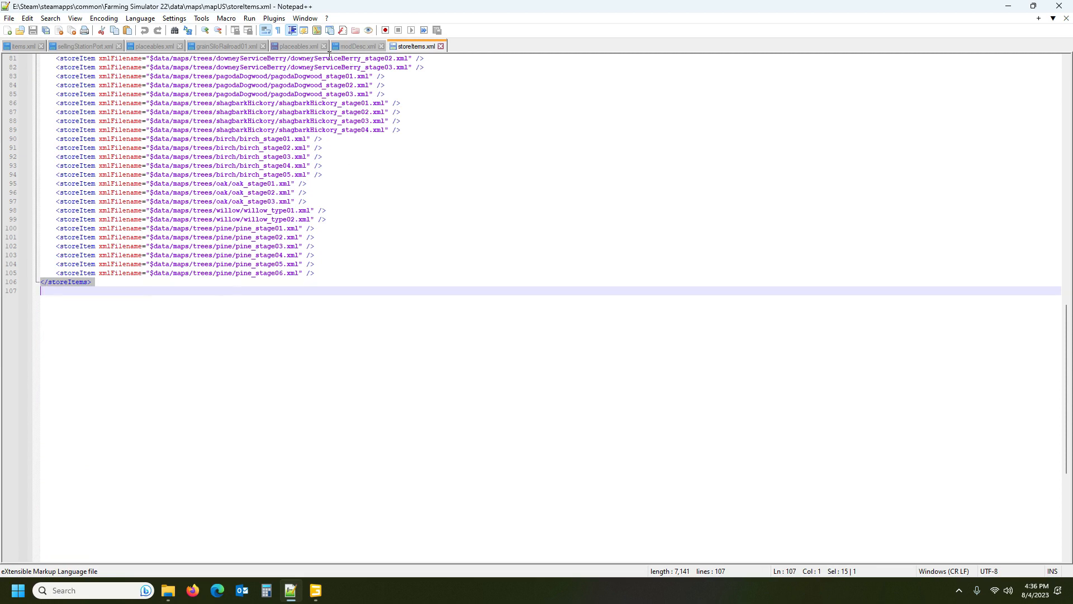
Step: Check in modDesc.xml that the storeItems tags form a matching pair placed before the closing modDesc tag
left_click(353, 47)
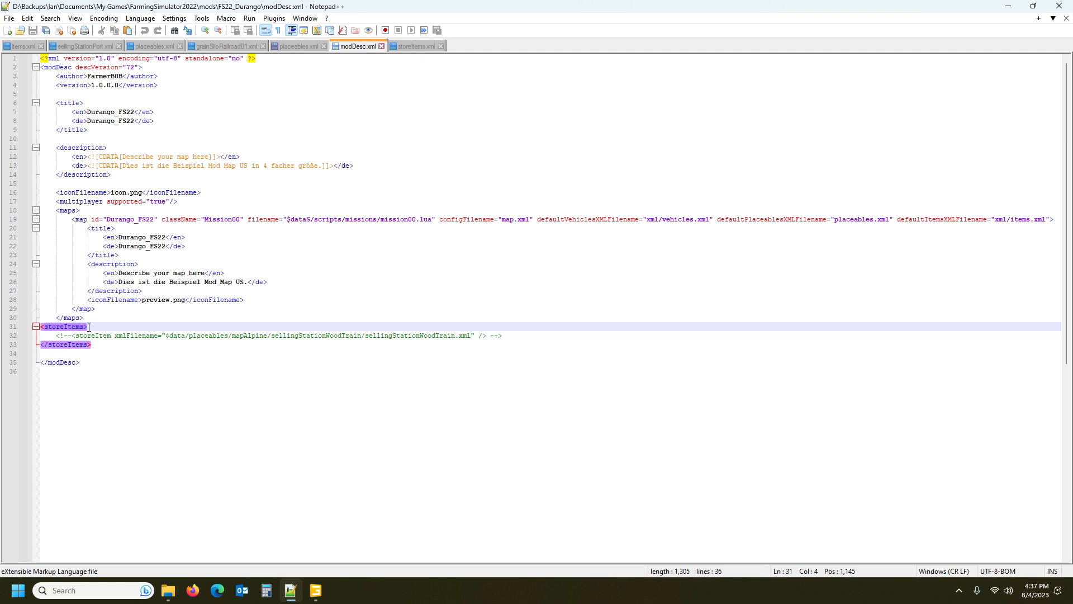
left_click(46, 344)
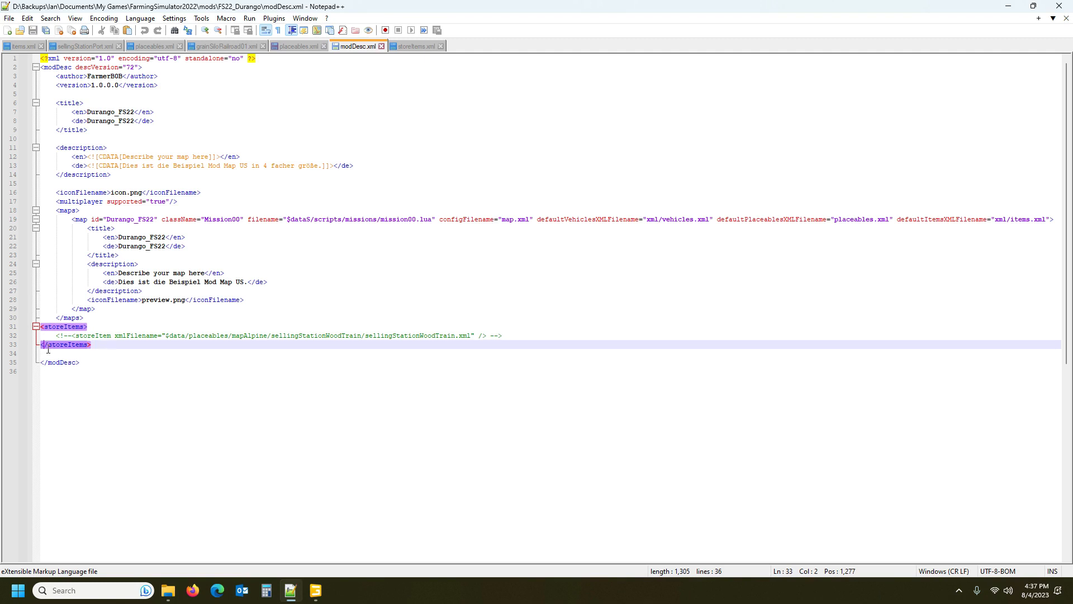
left_click(53, 327)
left_click(57, 345)
left_click(60, 326)
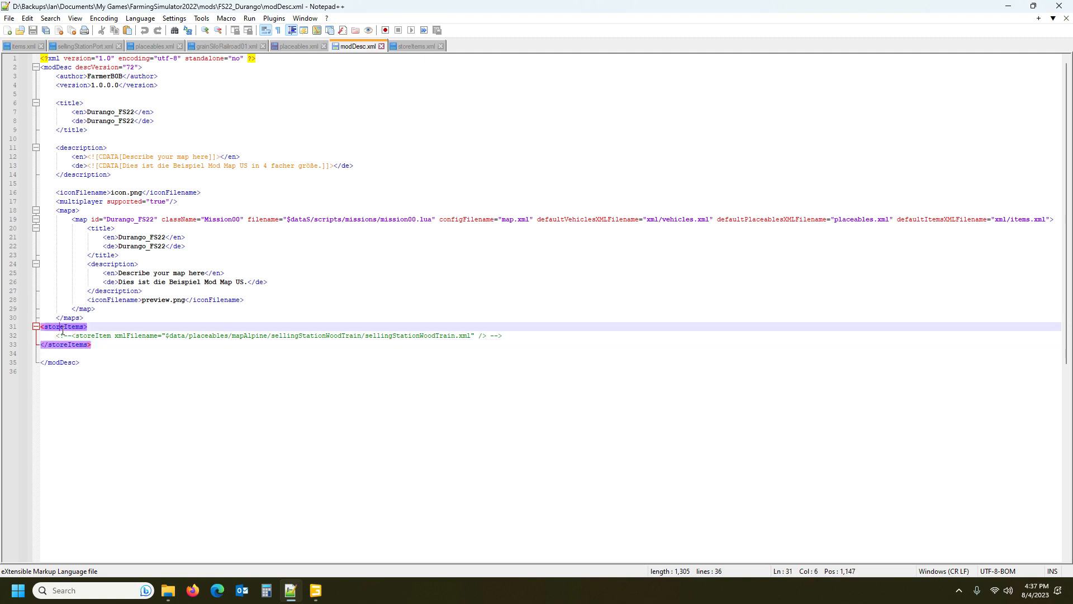
left_click(68, 345)
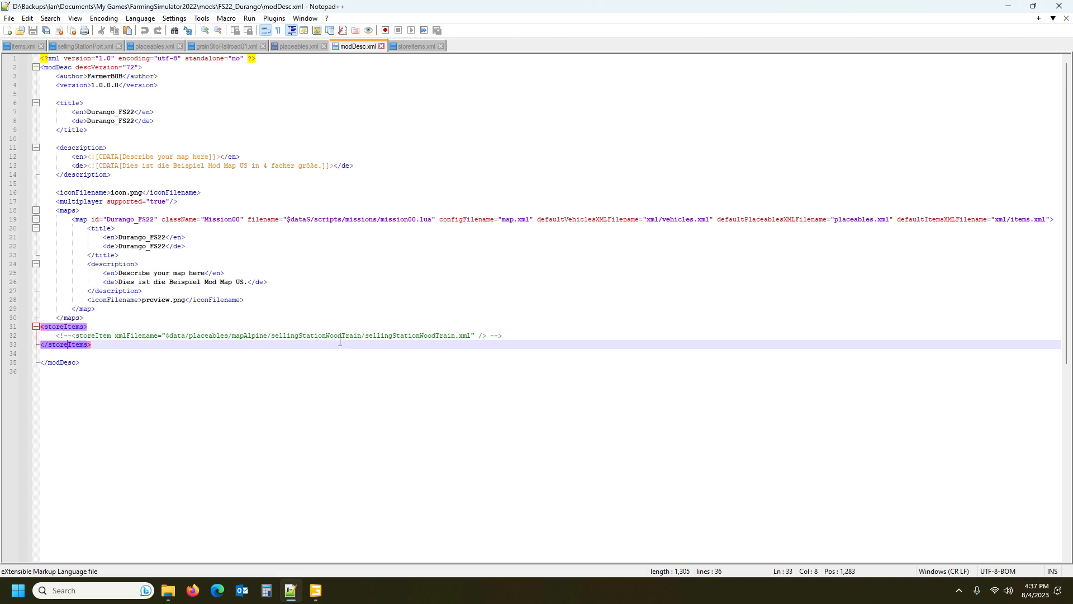
left_click(58, 363)
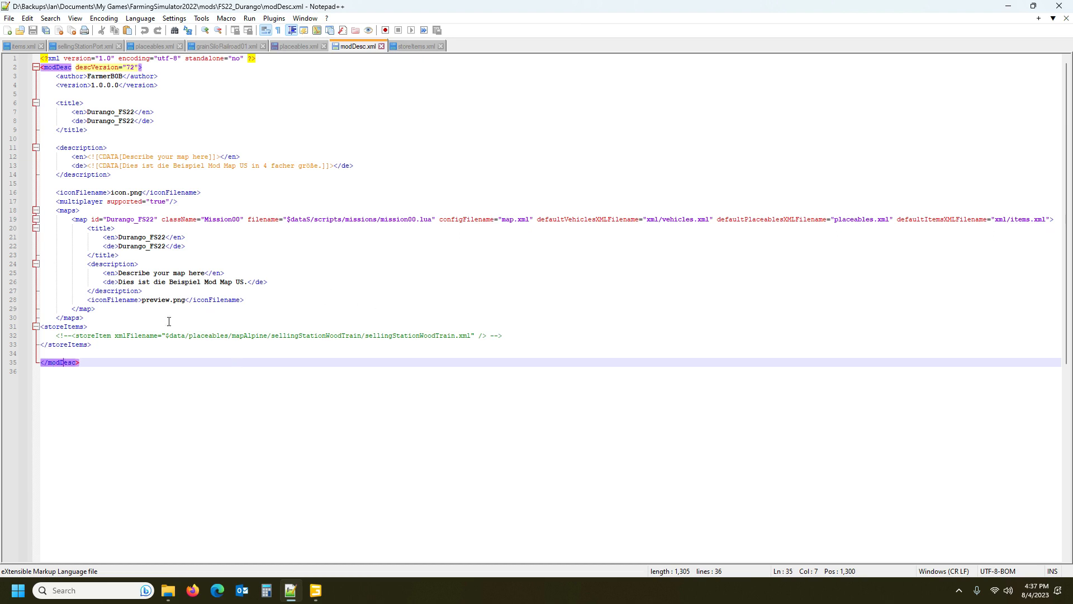
Step: Uncomment the sellingStationWoodTrain storeItem line in modDesc.xml by removing its comment markers
left_click_drag(54, 336, 72, 336)
key("Delete")
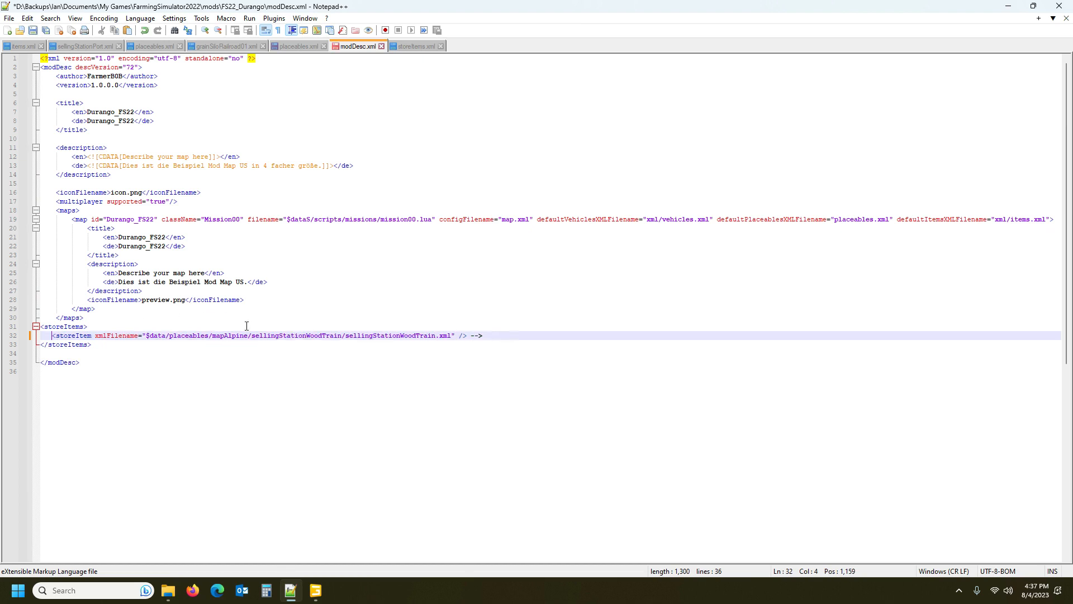
left_click_drag(467, 335, 483, 336)
key("Delete")
left_click(339, 336)
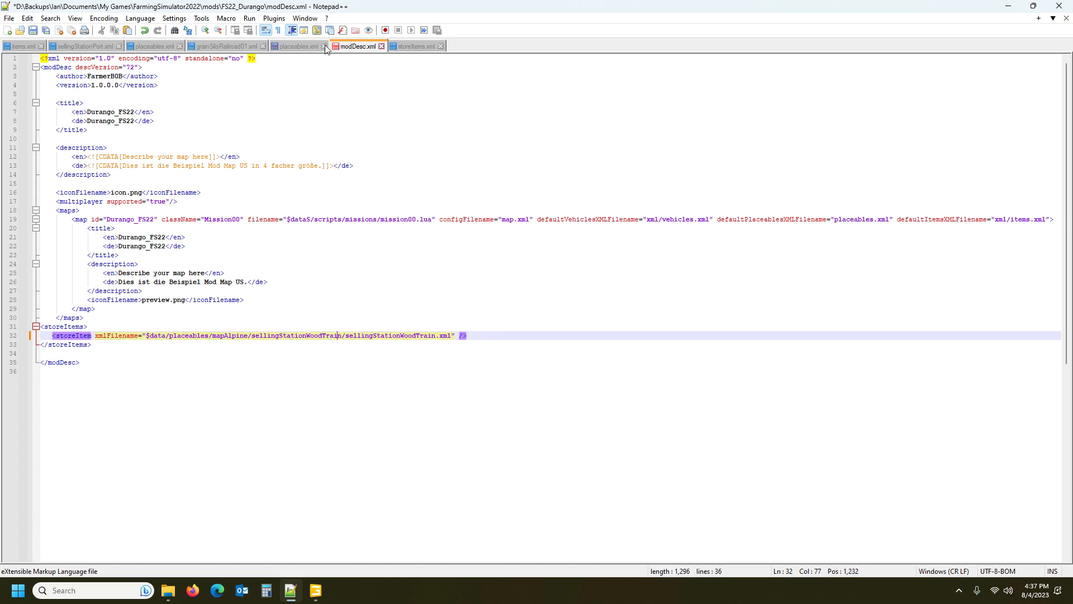
Step: Replace the storeItem's xmlFilename in modDesc.xml with xml/grainSiloRailroad01.xml, copied from the silo's line in placeables.xml
left_click(298, 47)
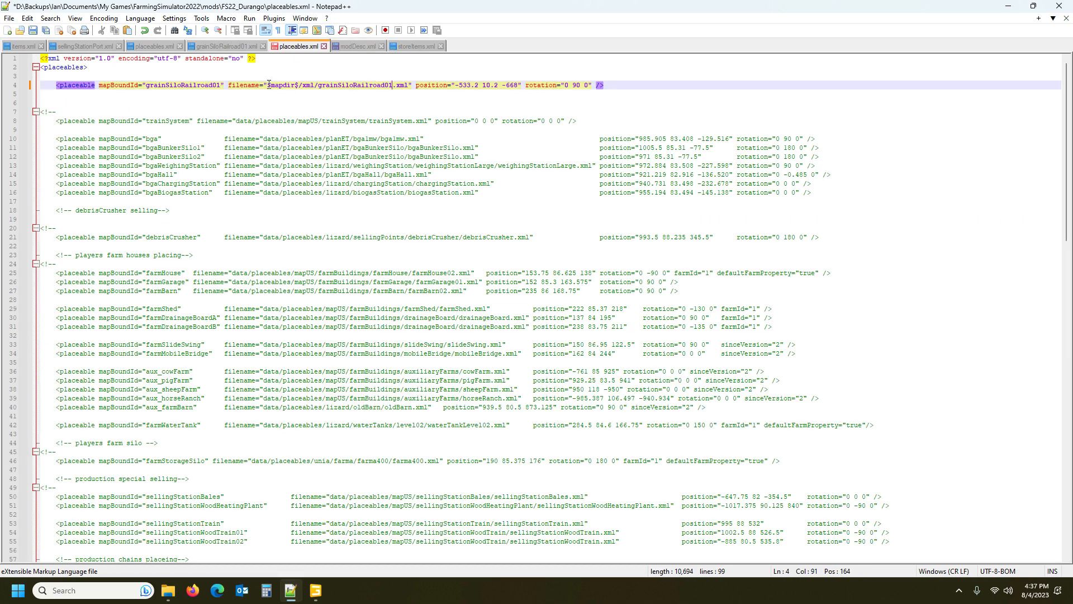
left_click_drag(302, 85, 410, 88)
key("ctrl+c")
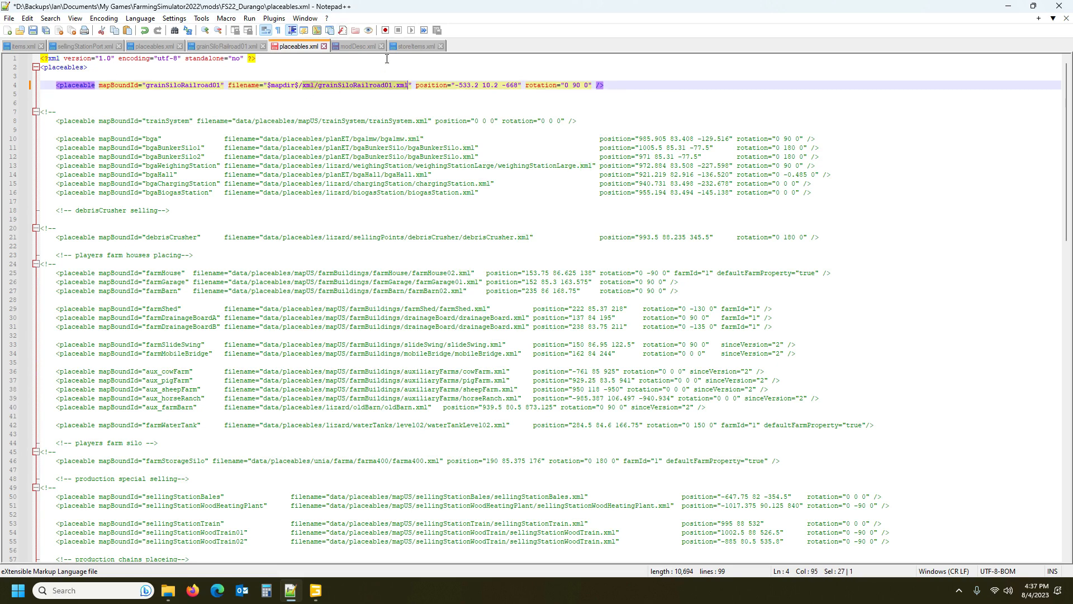
left_click(357, 47)
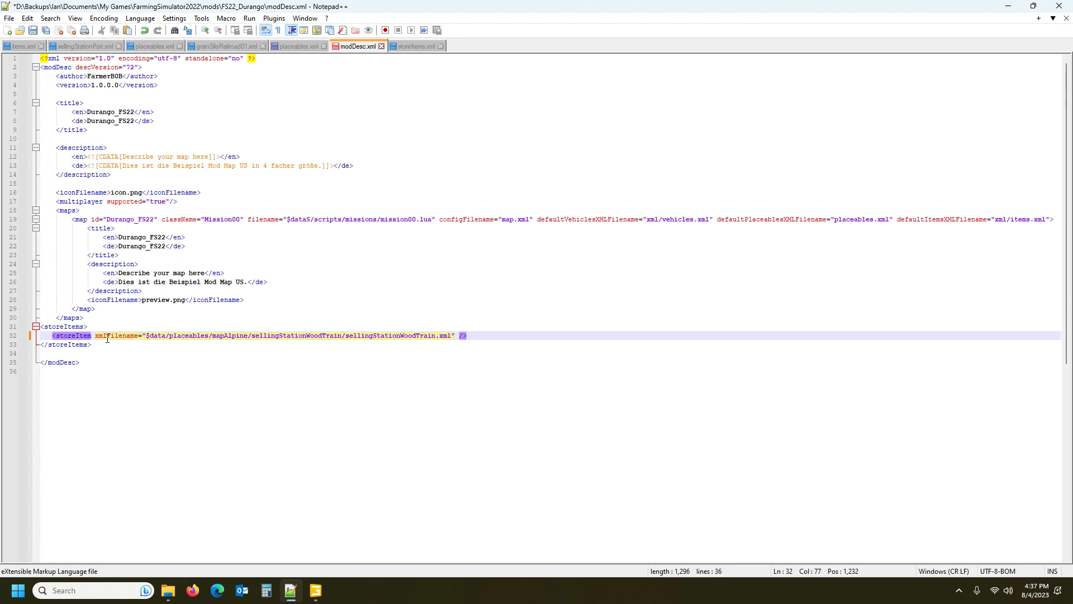
left_click_drag(145, 336, 452, 345)
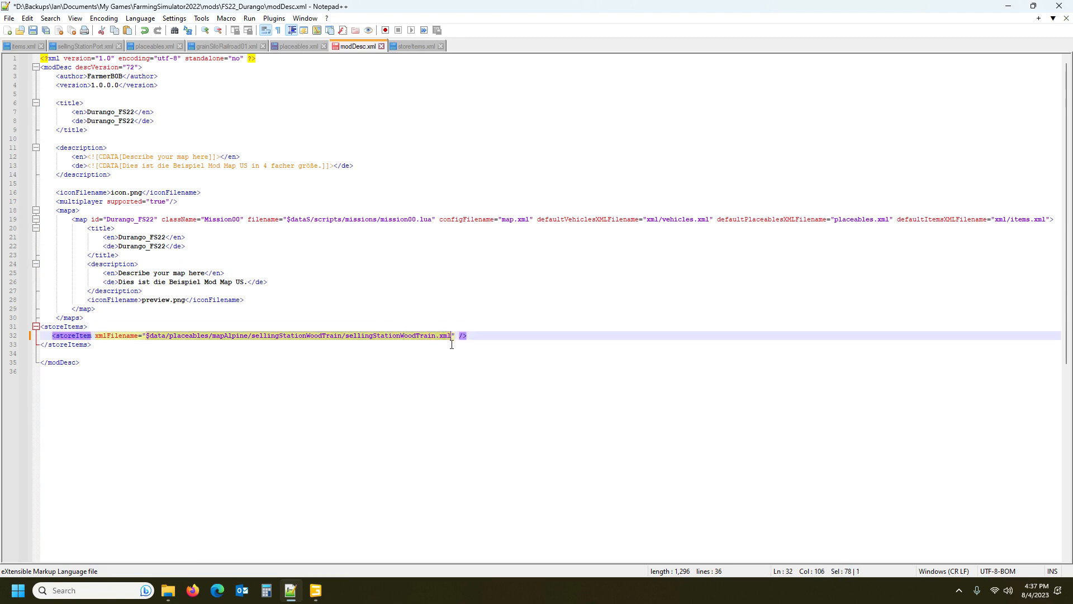
key("ctrl+v")
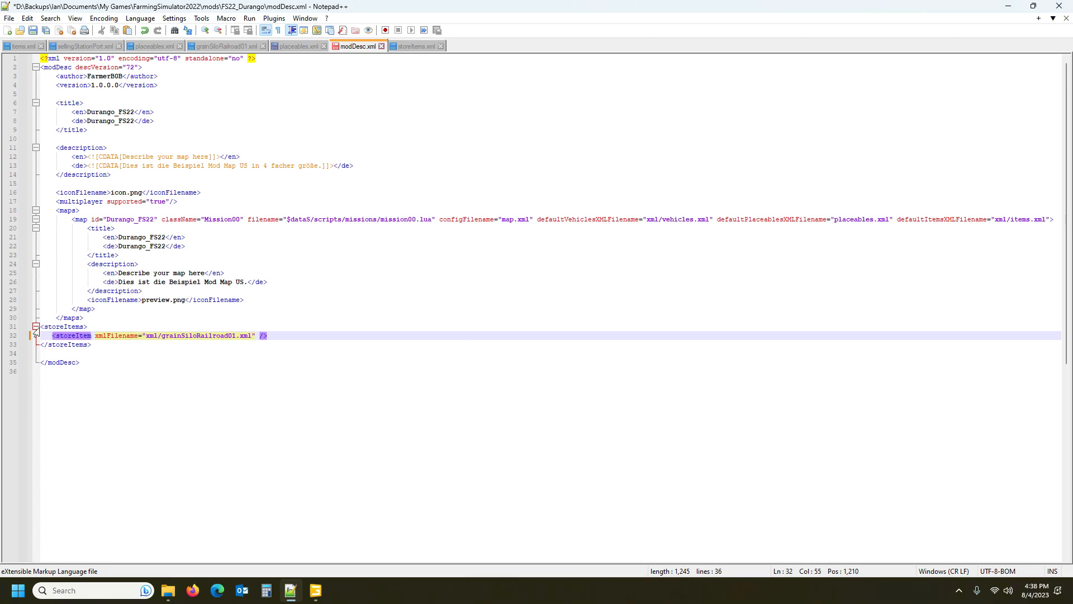
left_click(197, 336)
Step: Compare the silo's placeable and storeItem file paths, and close the mapUS storeItems.xml
left_click(298, 45)
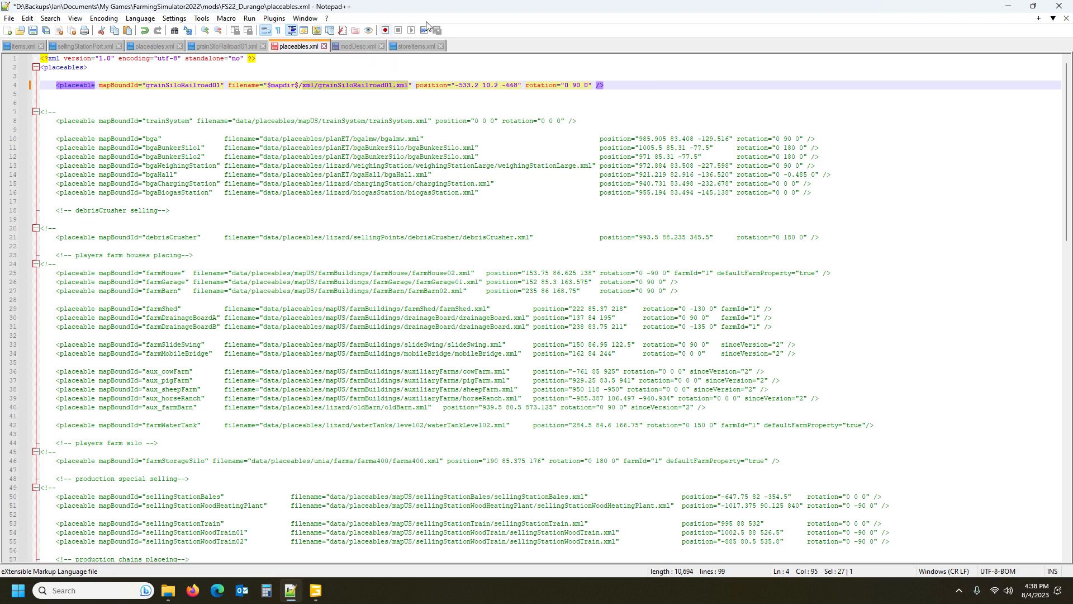
left_click(355, 46)
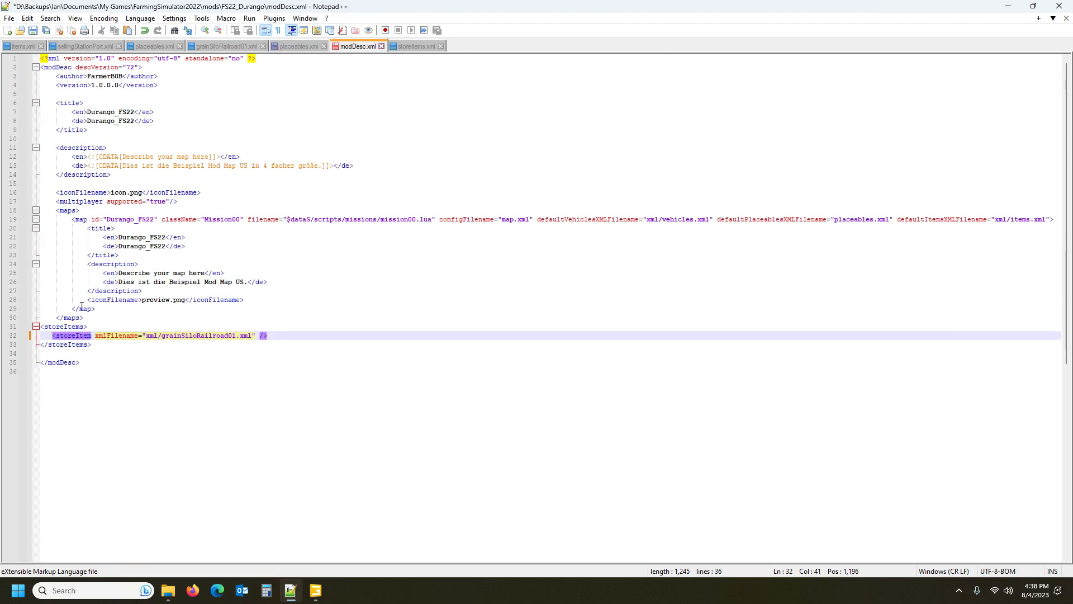
left_click(226, 334)
left_click(434, 48)
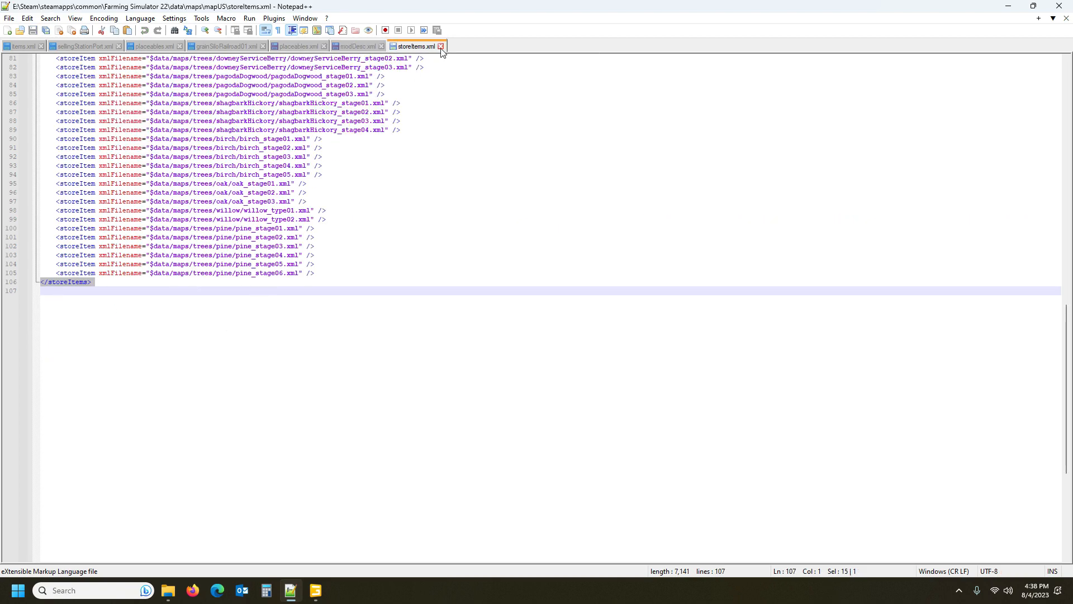
left_click(441, 46)
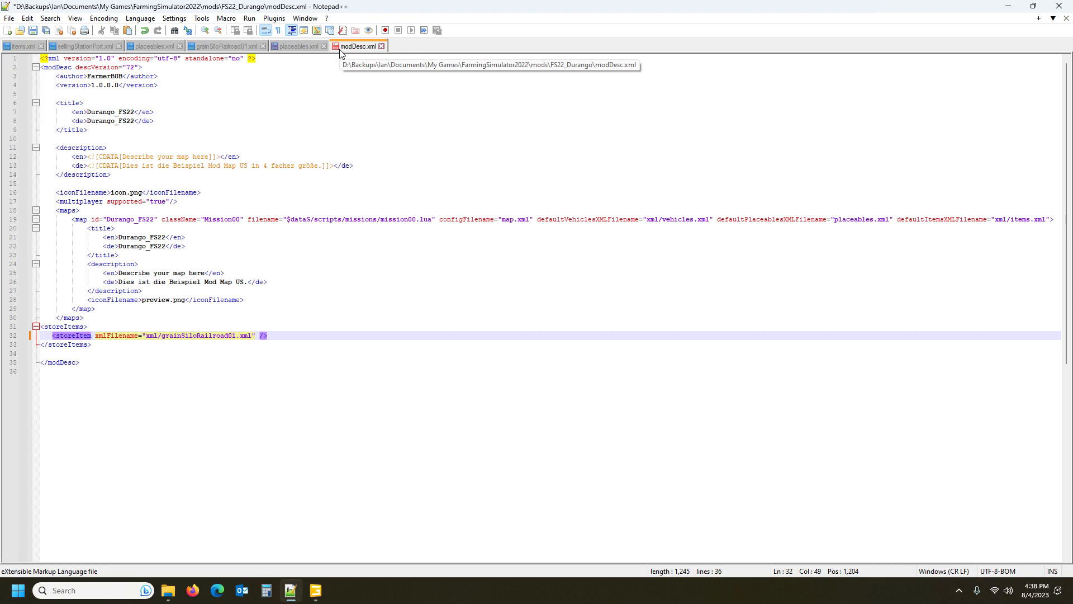
Step: Return to the FS22_Durango placeables.xml and save it
left_click(174, 334)
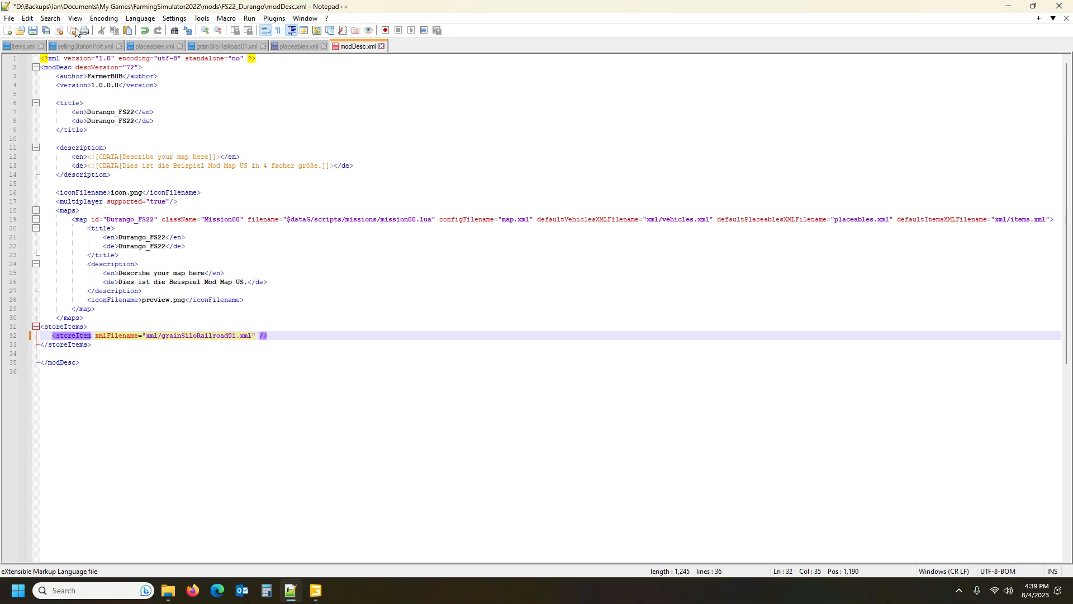
left_click(289, 47)
left_click(33, 30)
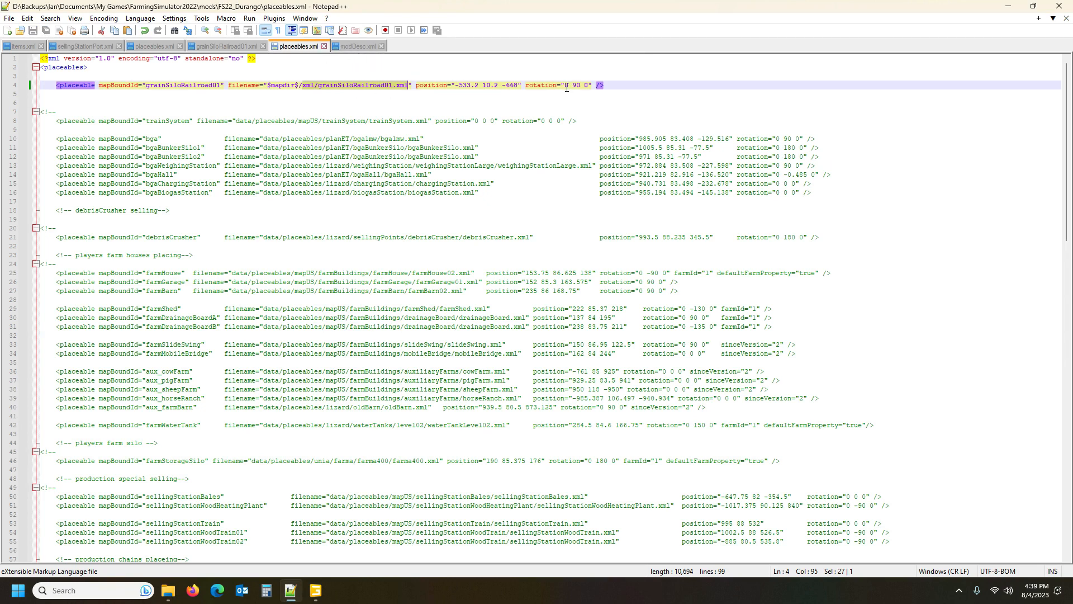
Step: Set the grainSiloRailroad01 placeable's position to -967.05603027 20 1743.04162598, taken from its transform group in GIANTS Editor
left_click(468, 83)
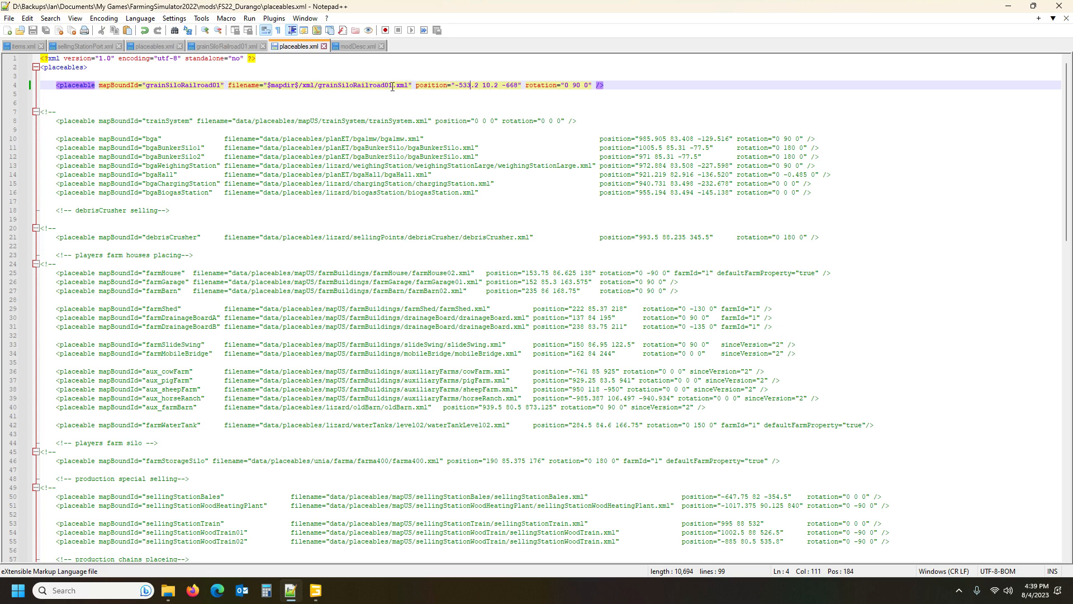
left_click(315, 590)
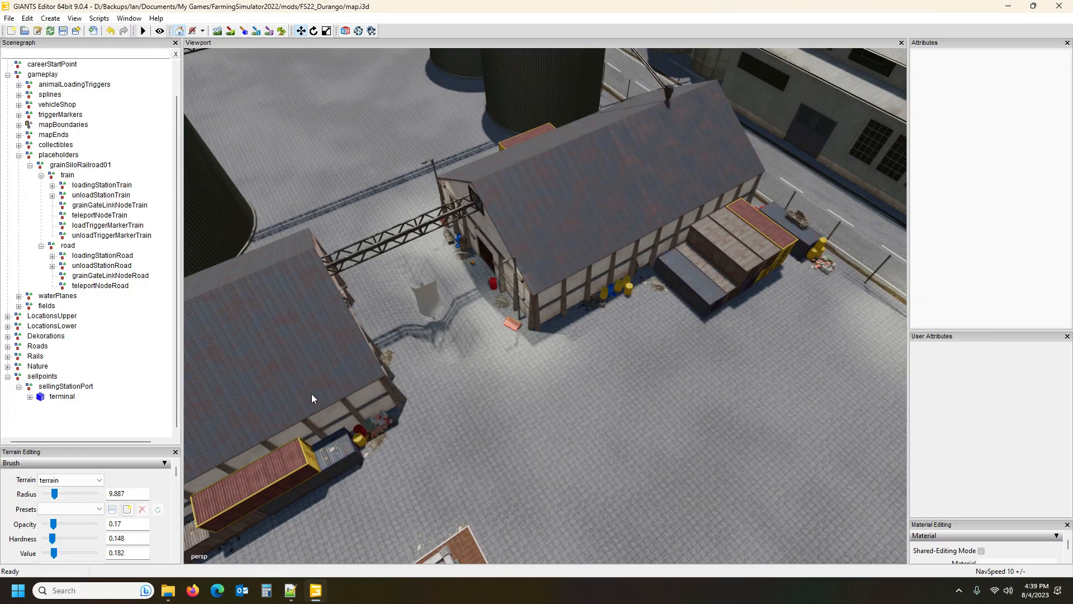
left_click(65, 167)
left_click(30, 176)
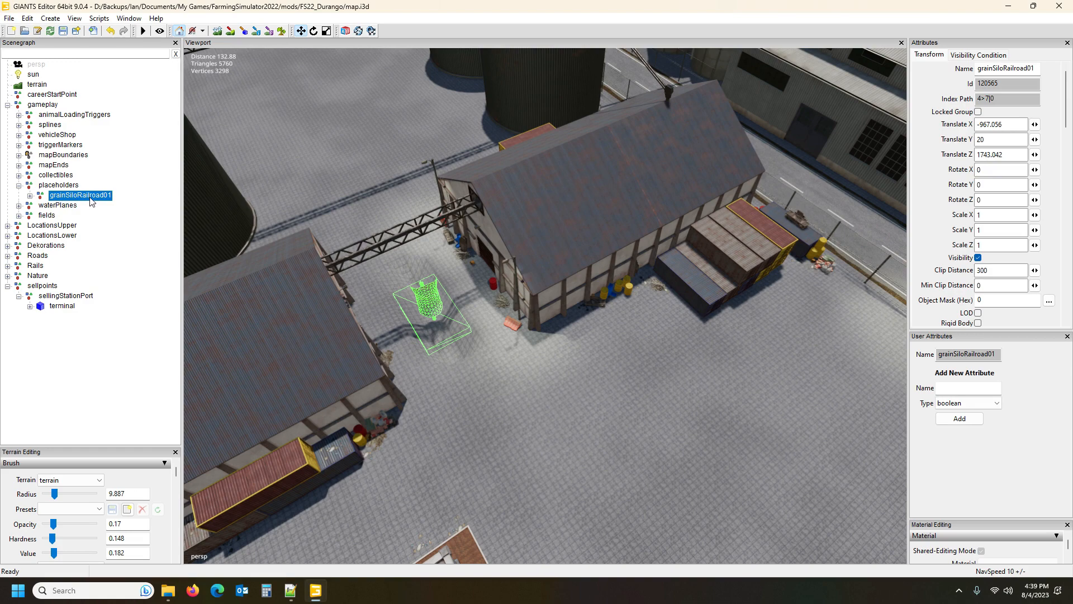
left_click(1014, 124)
left_click(291, 584)
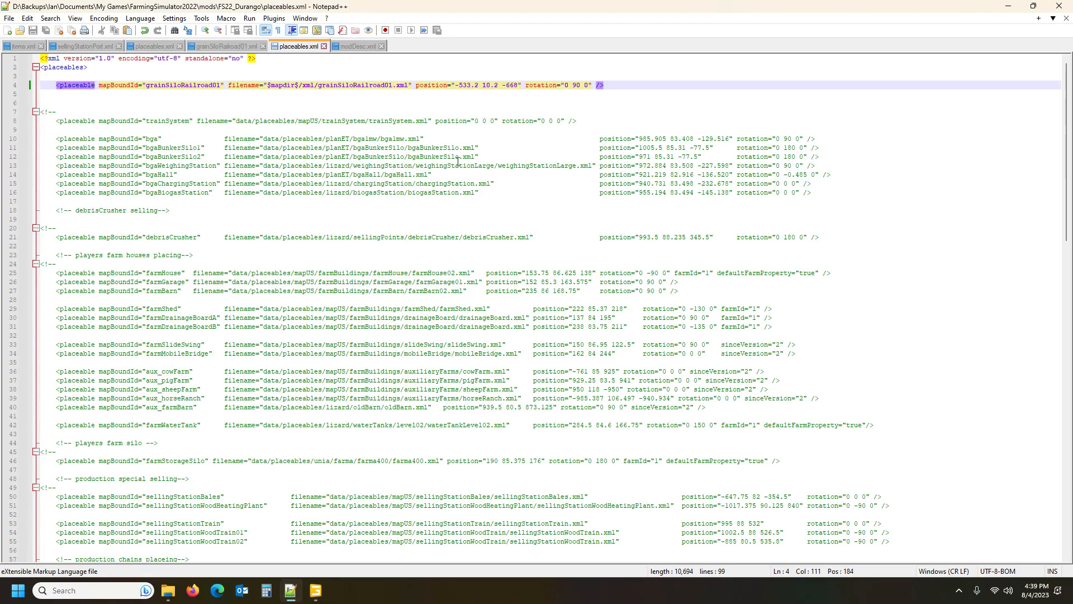
left_click_drag(456, 85, 519, 86)
type("-967.05603027 20 1743.04162598")
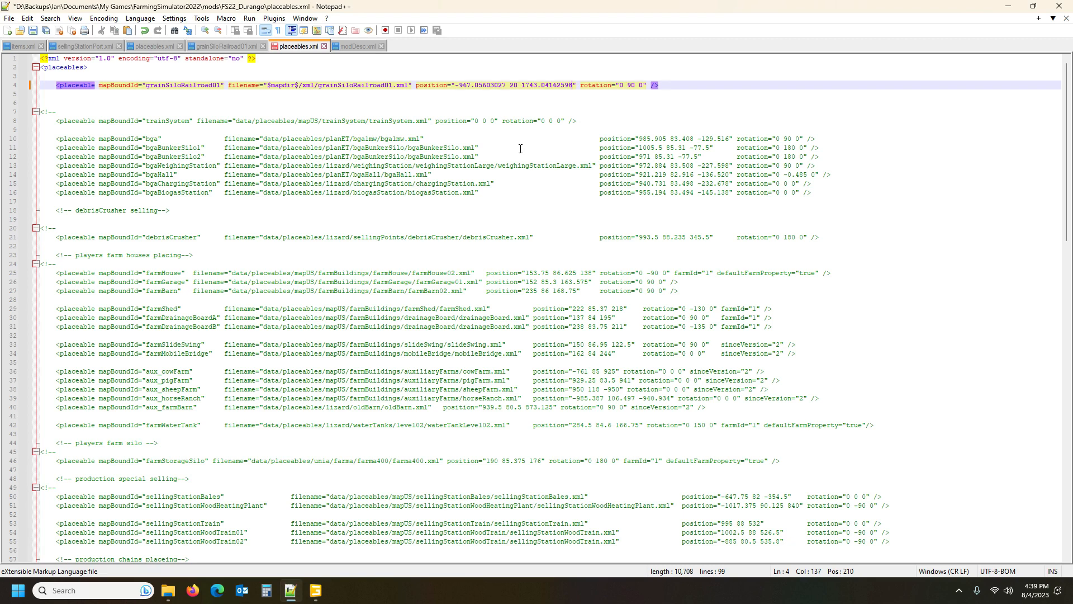
Step: Switch to GIANTS Editor and check the grainSiloRailroad01 group's transform values against its placeable line
mouse_move(315, 591)
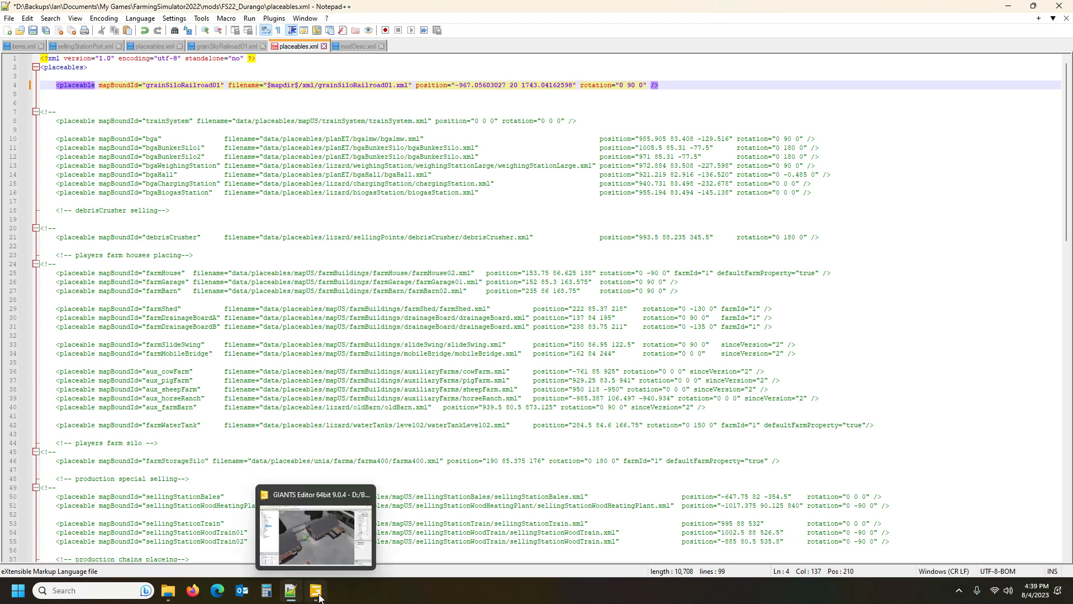
left_click(316, 553)
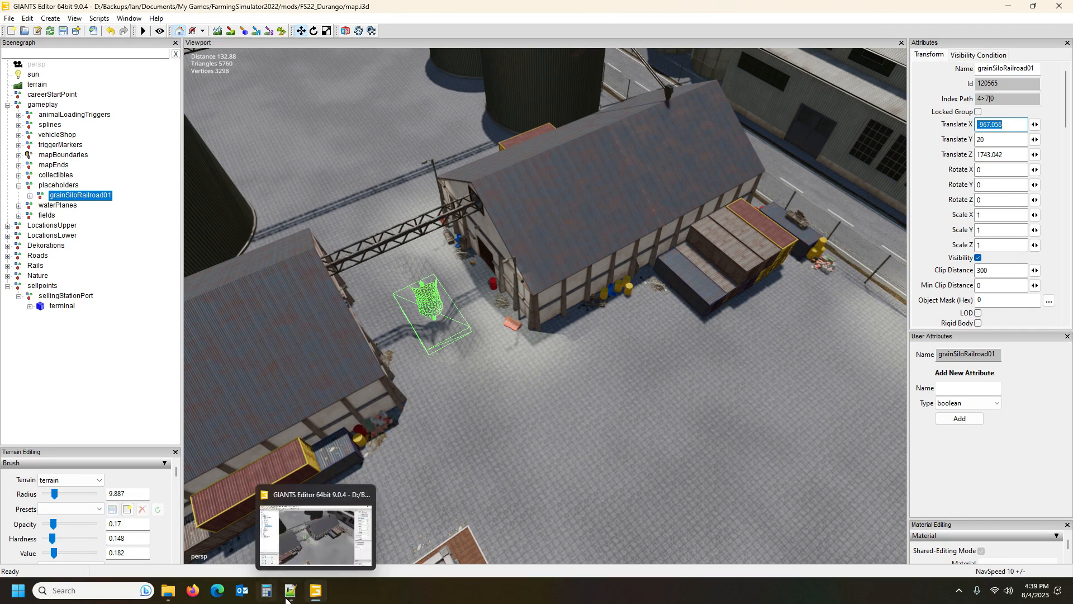
Step: Check the silo's orientation in GIANTS Editor, and set the grainSiloRailroad01 placeable's rotation to 0 0 0 in placeables.xml
mouse_move(316, 590)
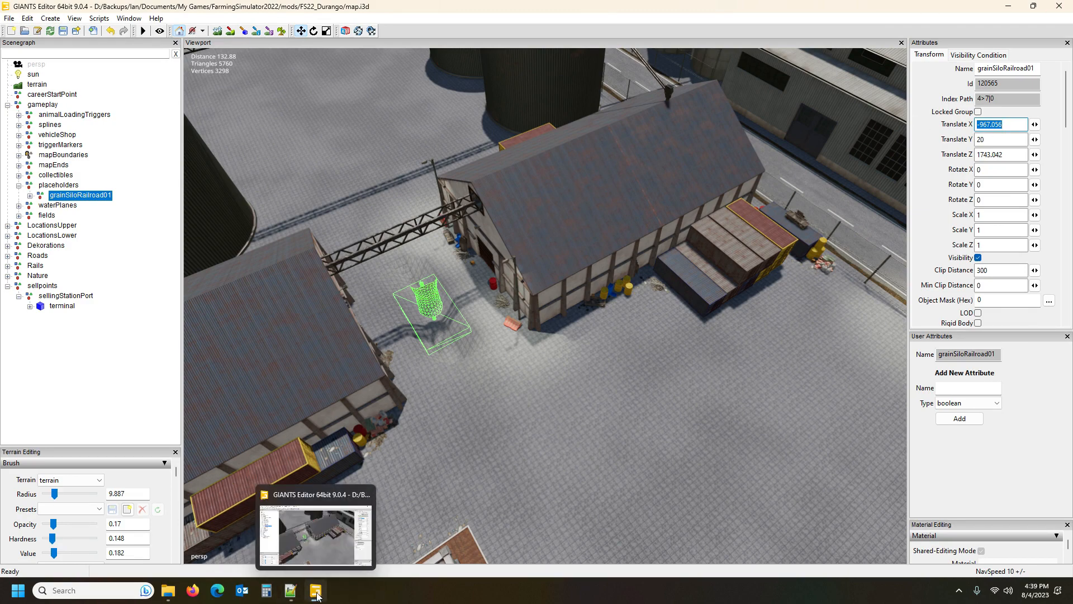
left_click(337, 545)
left_click_drag(595, 366, 575, 328, "alt")
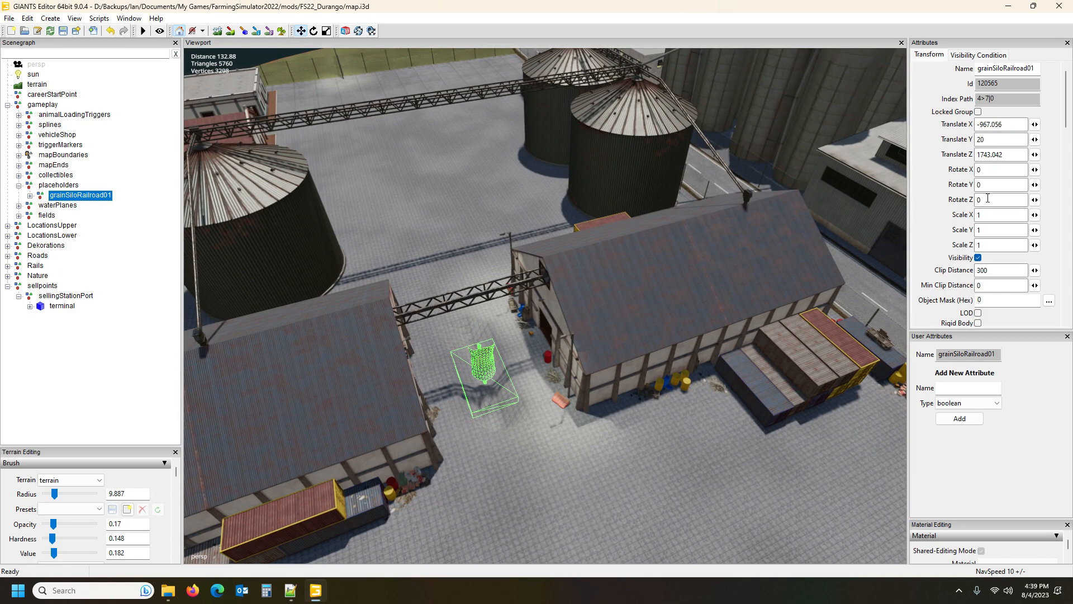
left_click(290, 591)
left_click(627, 84)
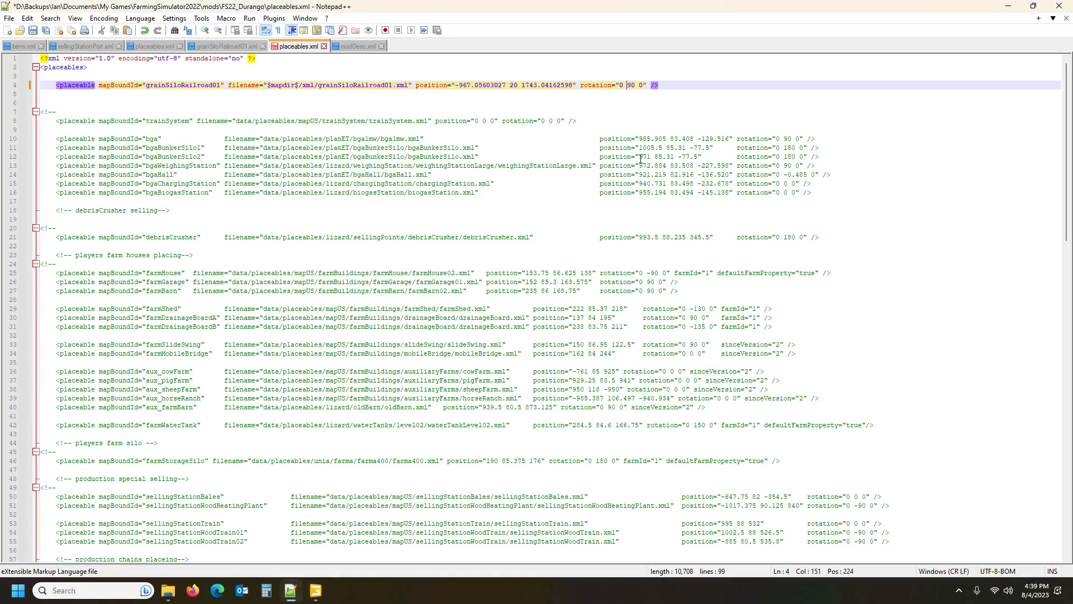
key("Delete")
Step: Open sellingStationPort.i3d from the FS22_Durango placeables/portSilo1 folder in GIANTS Editor
left_click(315, 590)
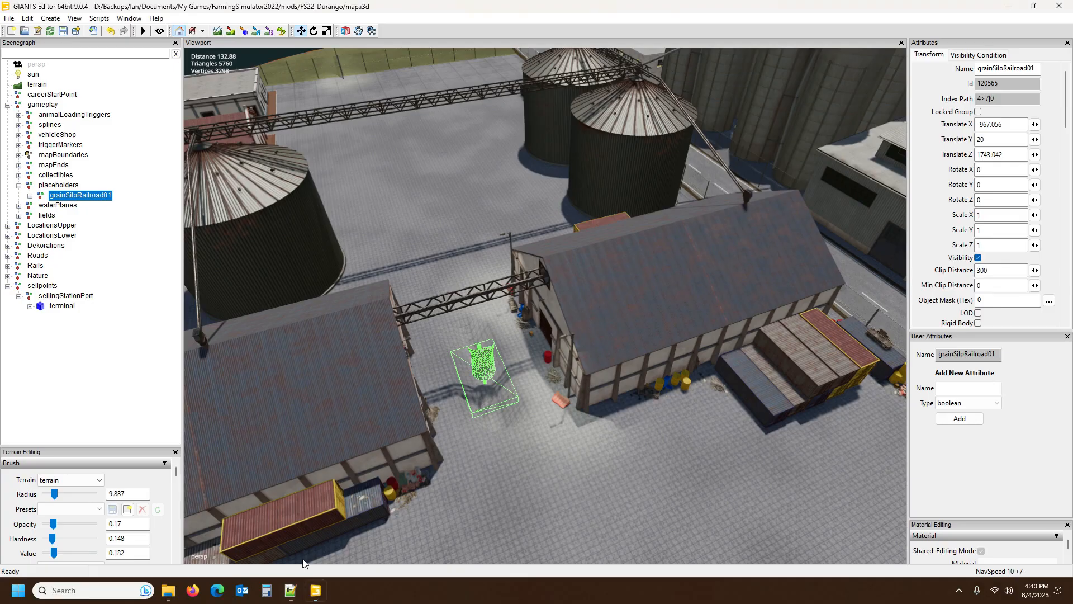
left_click_drag(524, 395, 655, 384, "alt")
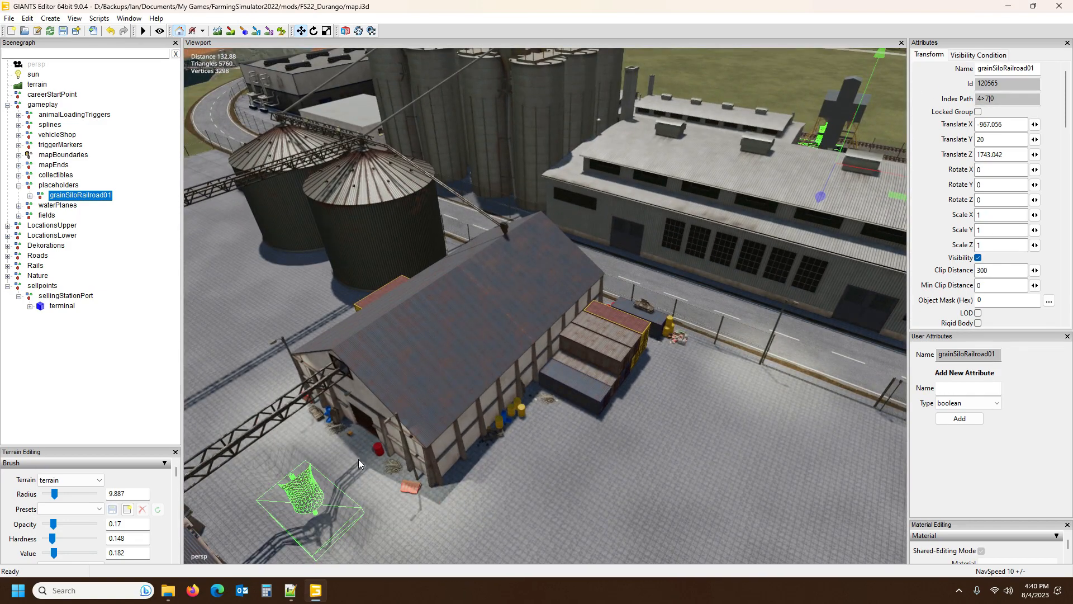
left_click(169, 592)
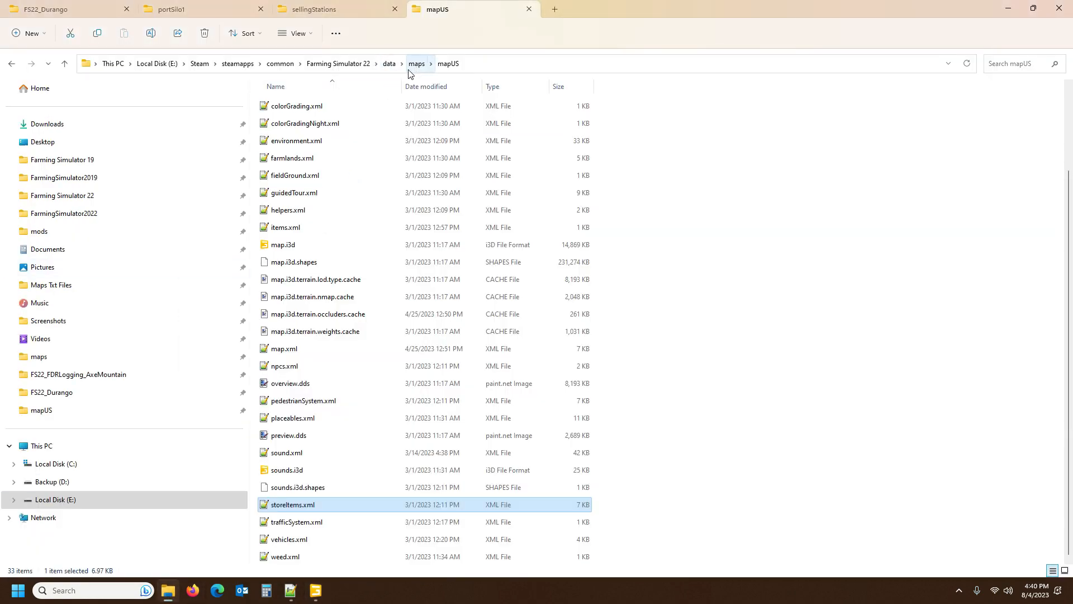
left_click(66, 10)
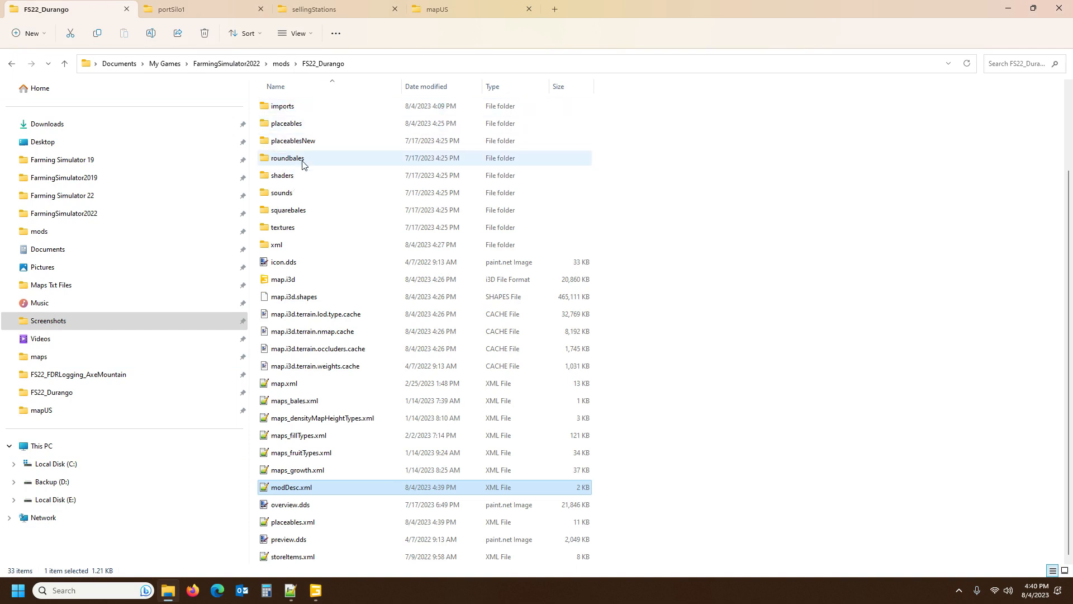
double_click(282, 110)
double_click(295, 107)
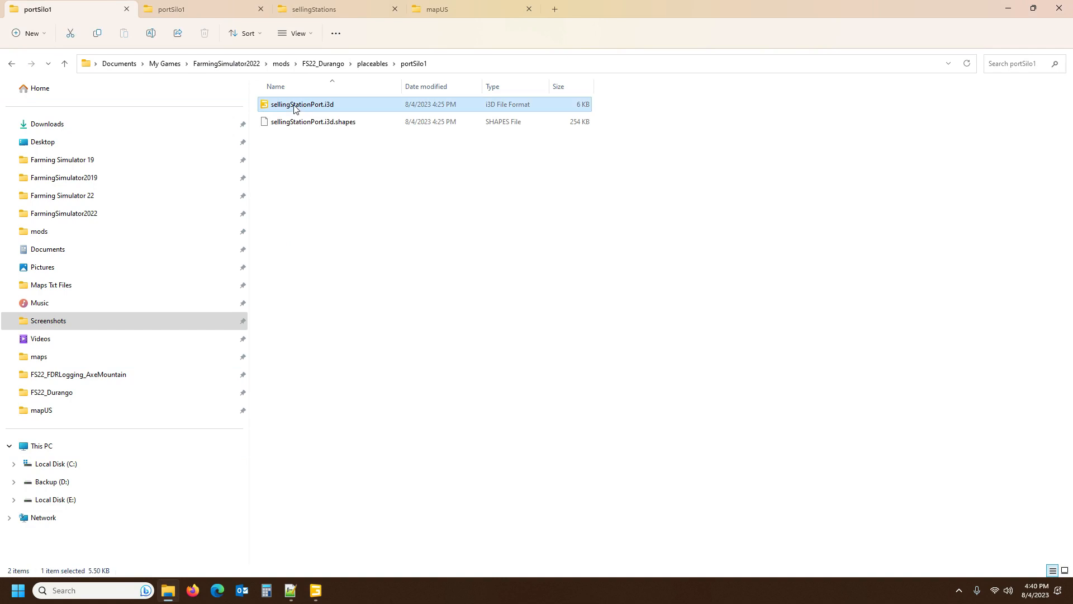
left_click(509, 360)
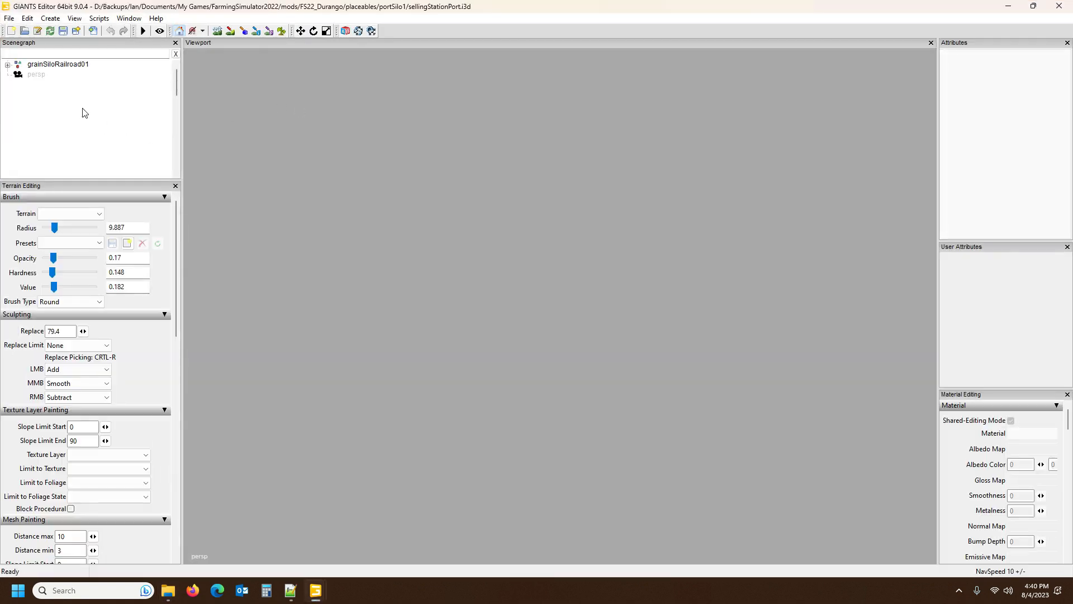
Step: Set the grainSiloRailroad01 group's X, Y and Z translation to 0 in sellingStationPort.i3d, and save the file
left_click(72, 65)
double_click(1035, 124)
type("0")
double_click(1018, 138)
type("0")
double_click(1034, 154)
type("0")
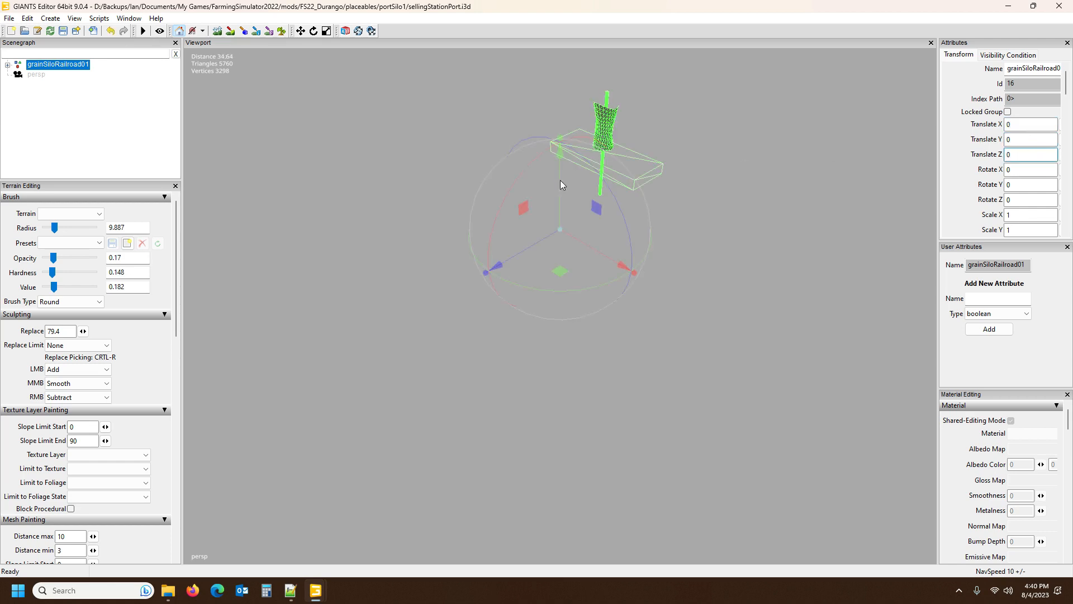
left_click(64, 31)
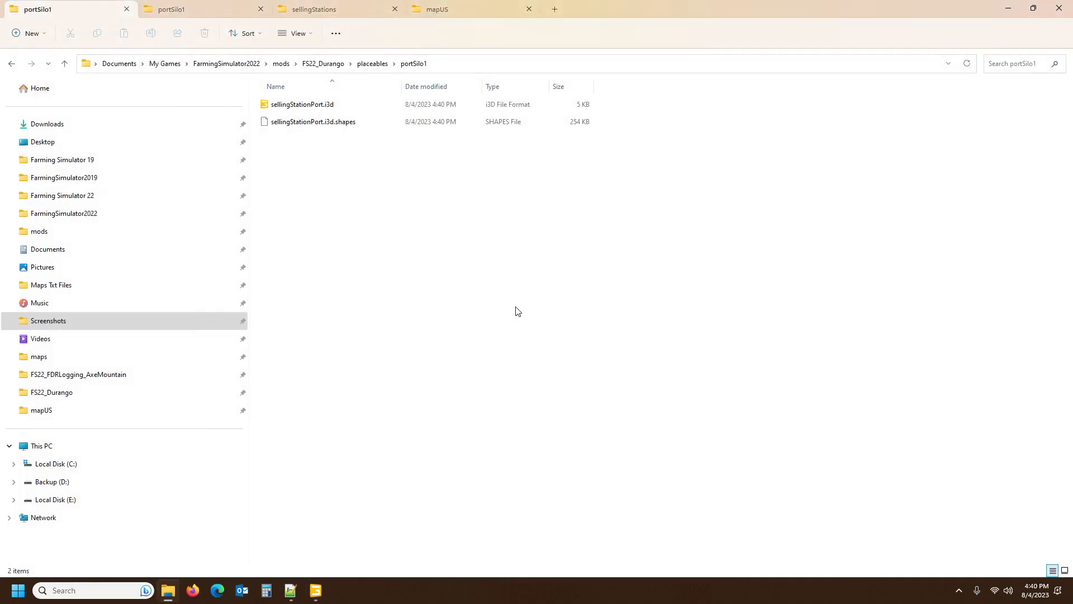
Step: Save the FS22_Durango placeables.xml in Notepad++ and map.i3d in GIANTS Editor
left_click(290, 590)
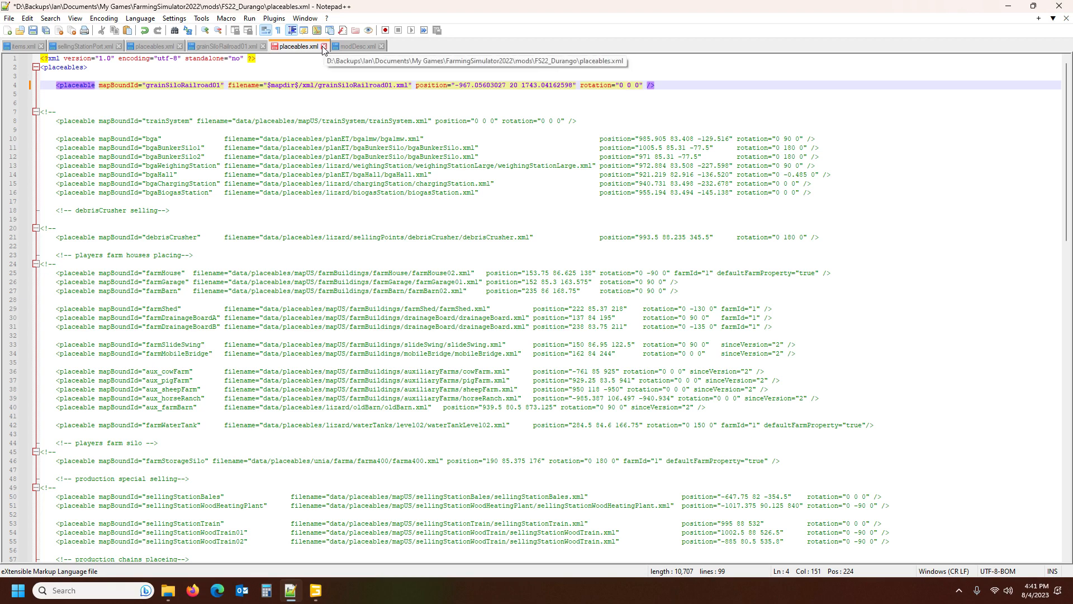
left_click(33, 30)
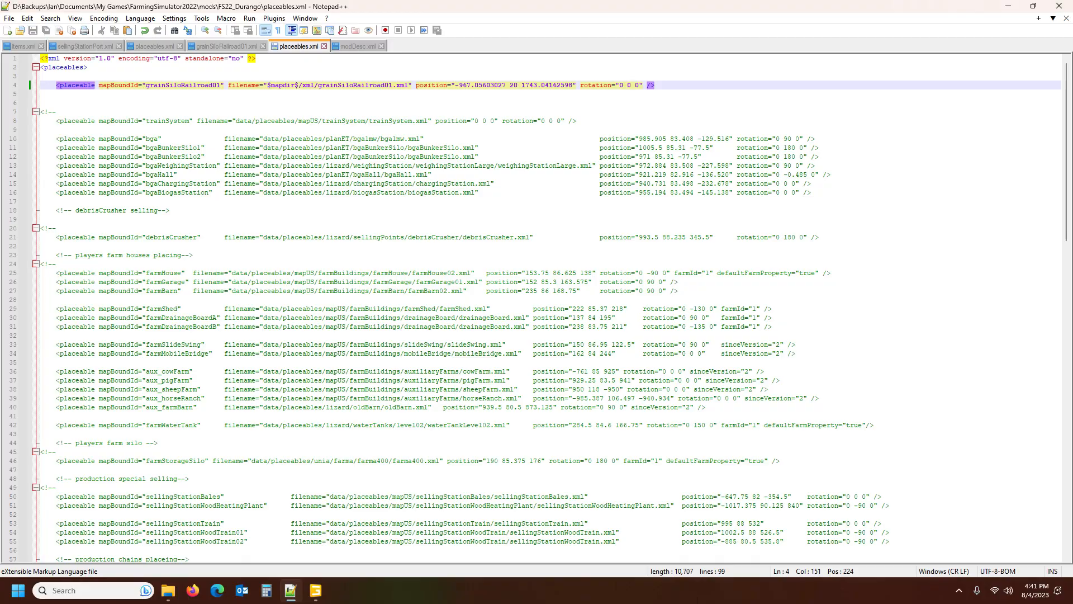
left_click(315, 591)
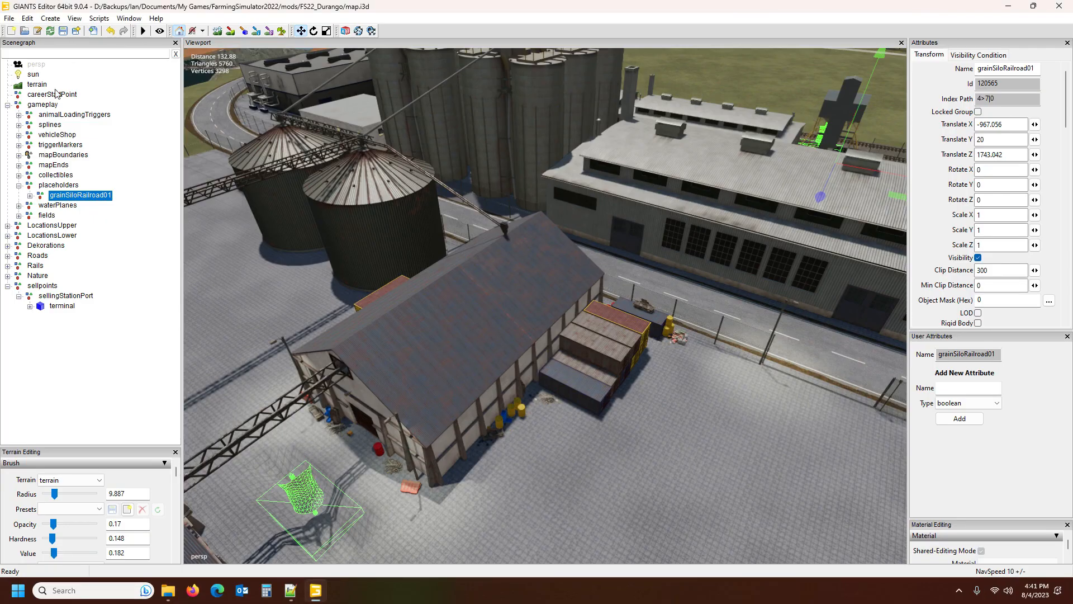
left_click(63, 30)
Step: Launch Farming Simulator 22 and skip its intro to reach the main menu
left_click(960, 591)
right_click(982, 536)
left_click(980, 160)
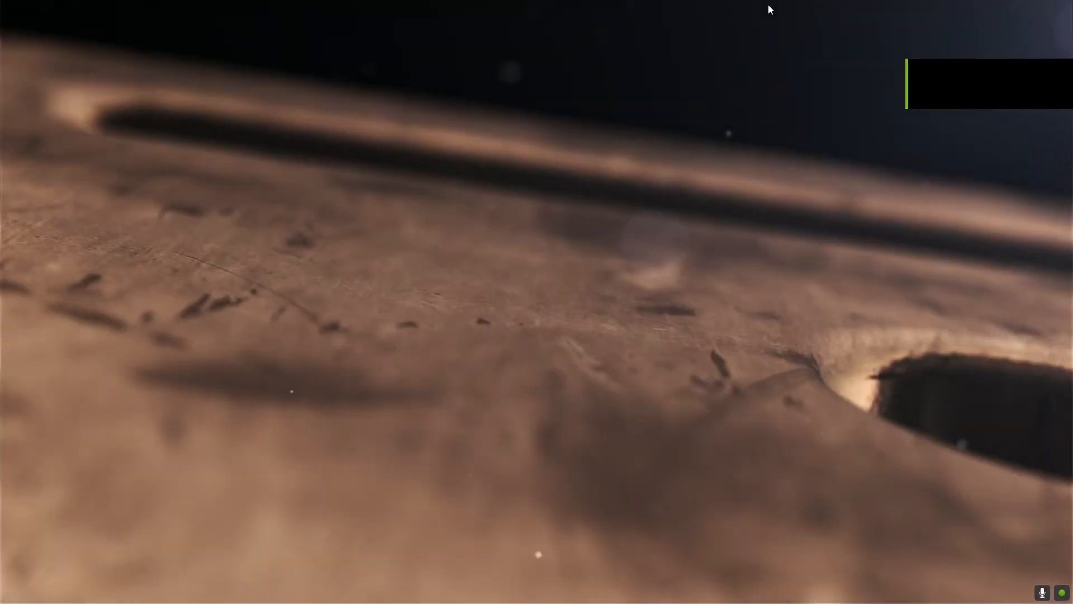
left_click(768, 4)
left_click(350, 56)
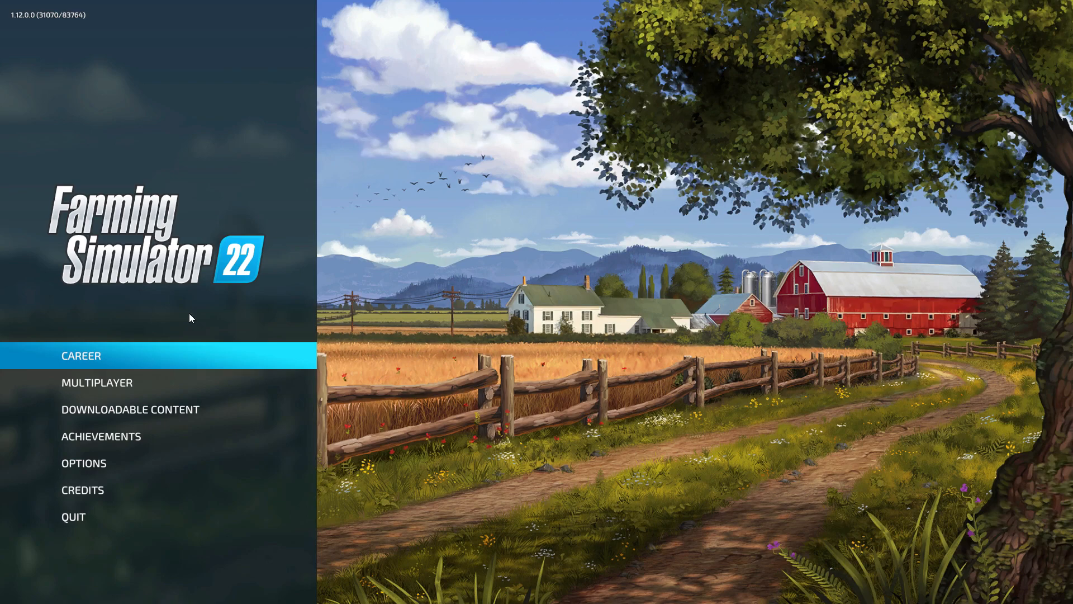
Step: Start a new career in the first empty save slot and go on to the map selection
left_click(119, 360)
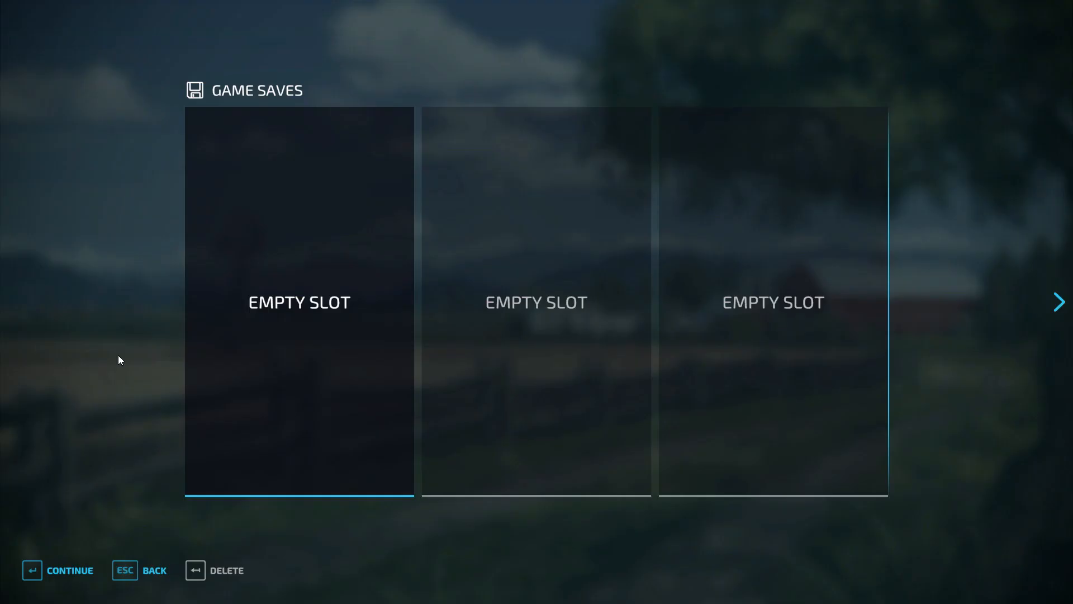
left_click(329, 246)
left_click(291, 282)
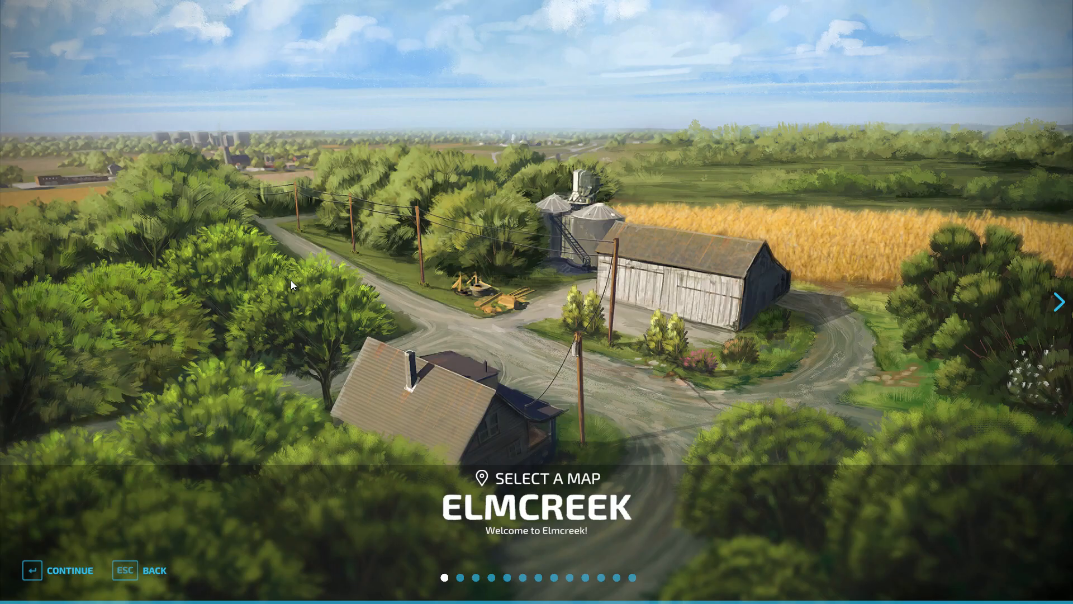
Step: Select the Durango_FS22 map and start the game with all the listed mods enabled
key("Right")
key("Right")
key("Right")
key("Right")
key("Right")
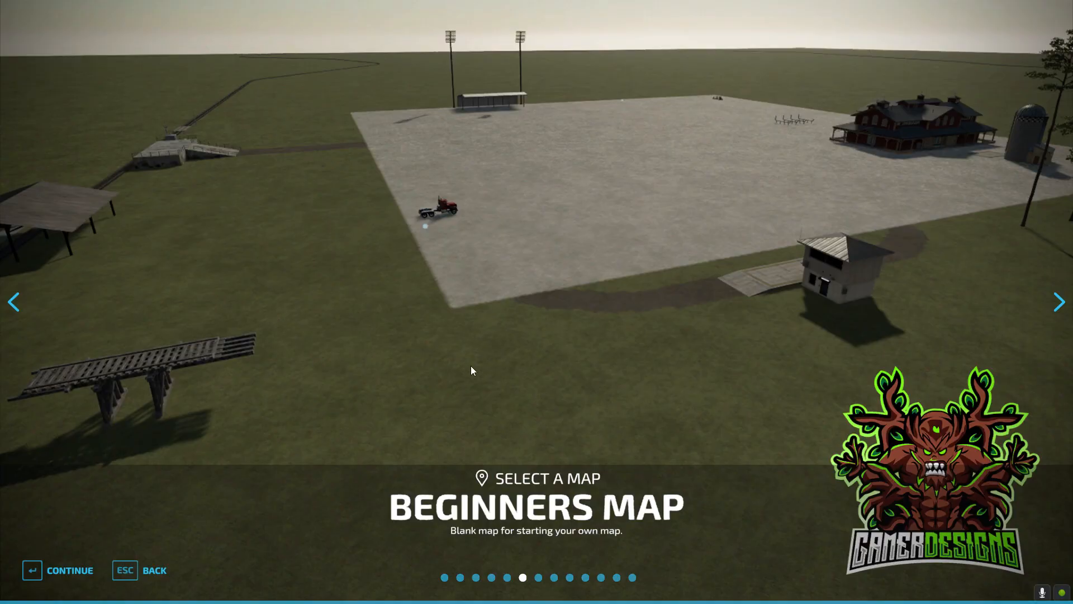
key("Right")
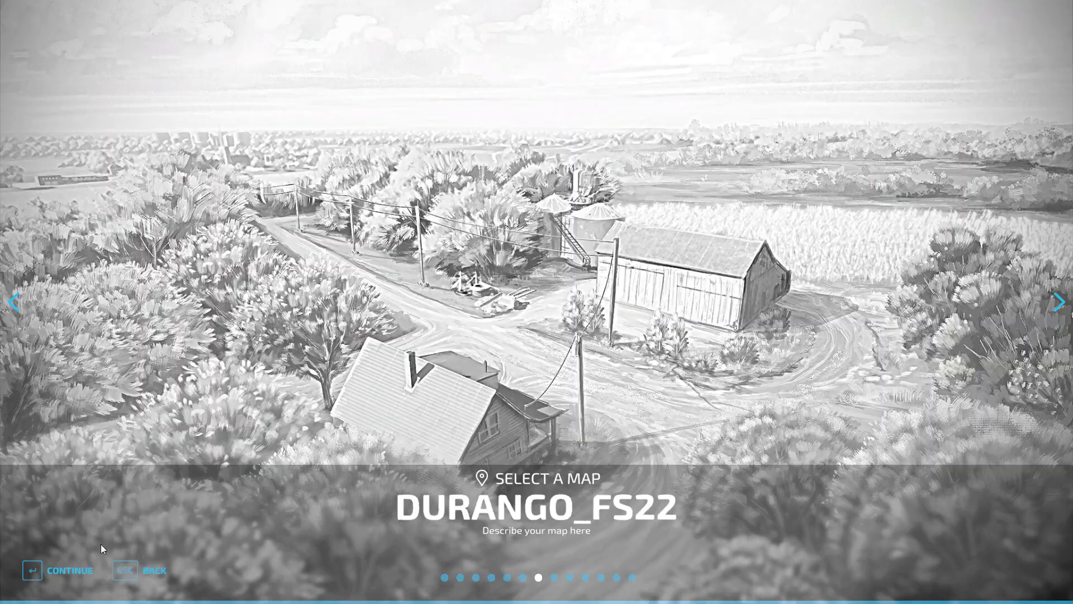
left_click(64, 571)
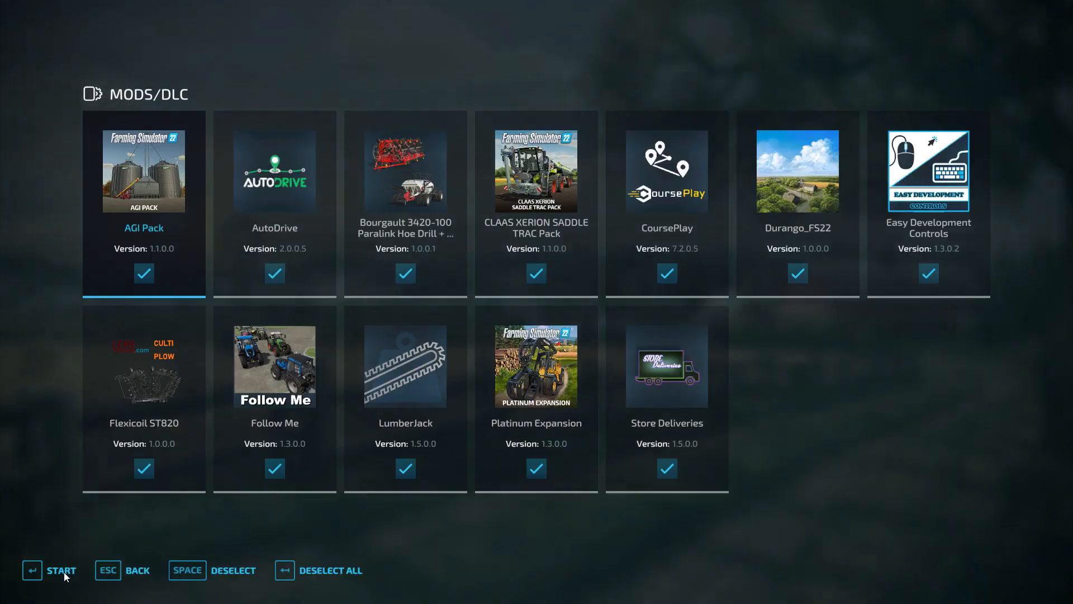
left_click(64, 572)
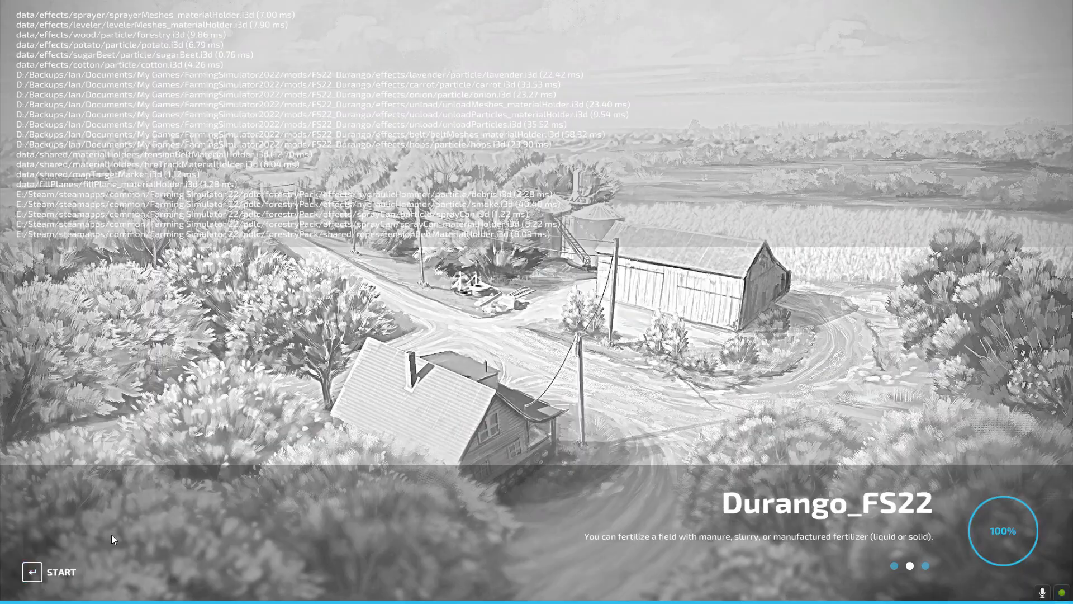
Step: Enter the loaded Durango_FS22 game and decline AutoDrive's route network generation
key("Return")
key("Return")
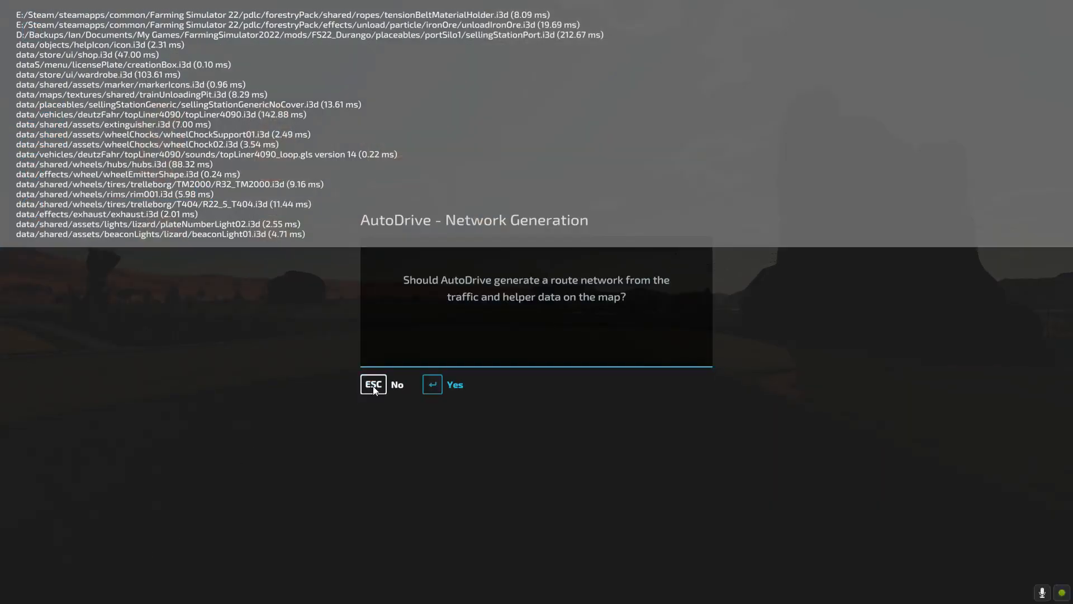
left_click(374, 385)
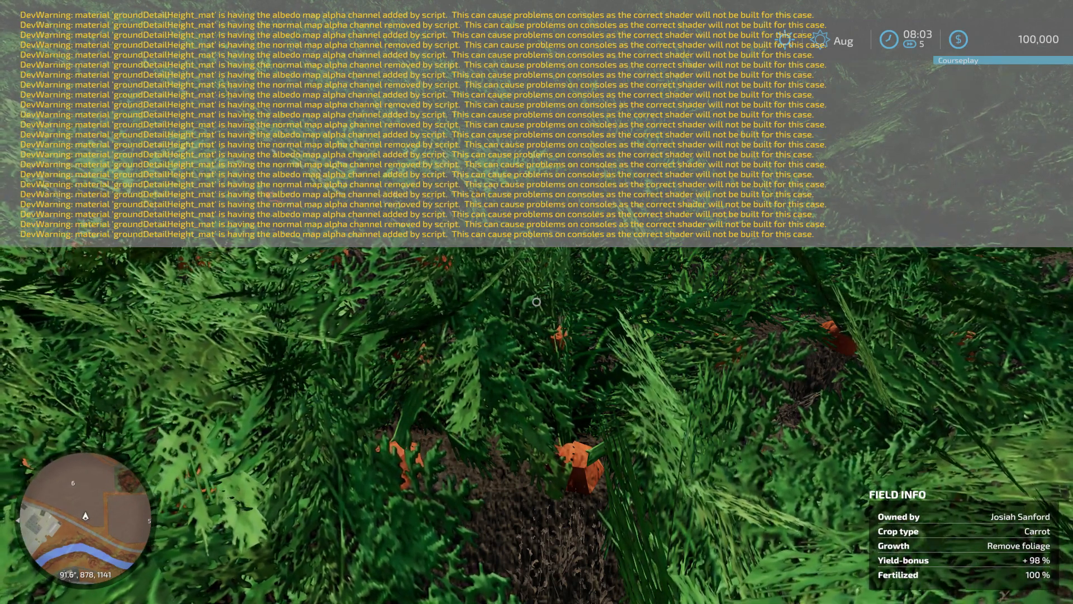
Step: Find the Station Harbour marker at the port on the in-game map and visit it
key("Escape")
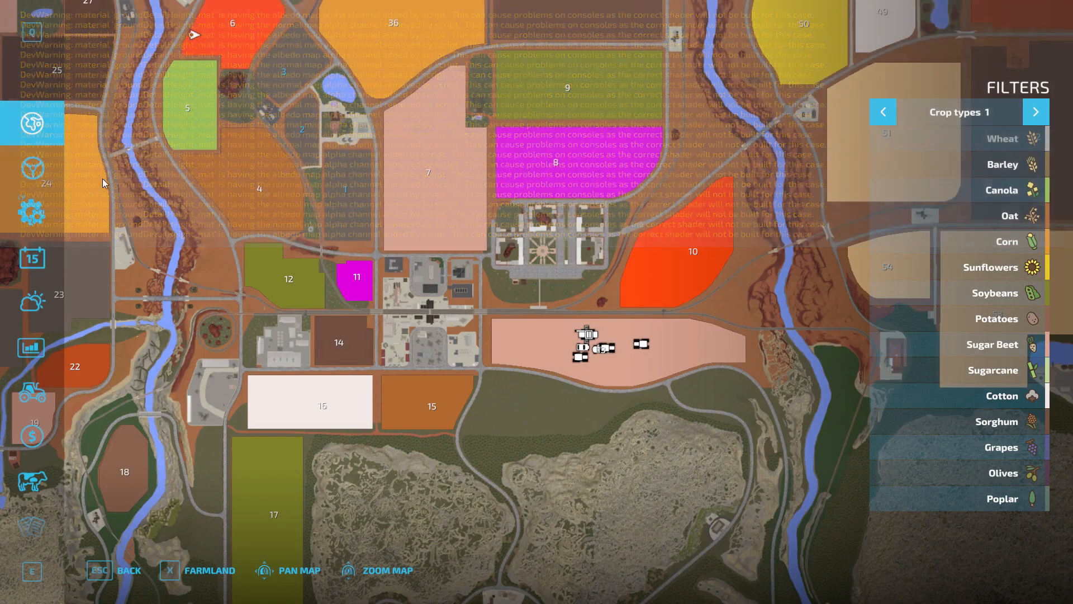
left_click_drag(483, 369, 638, 140)
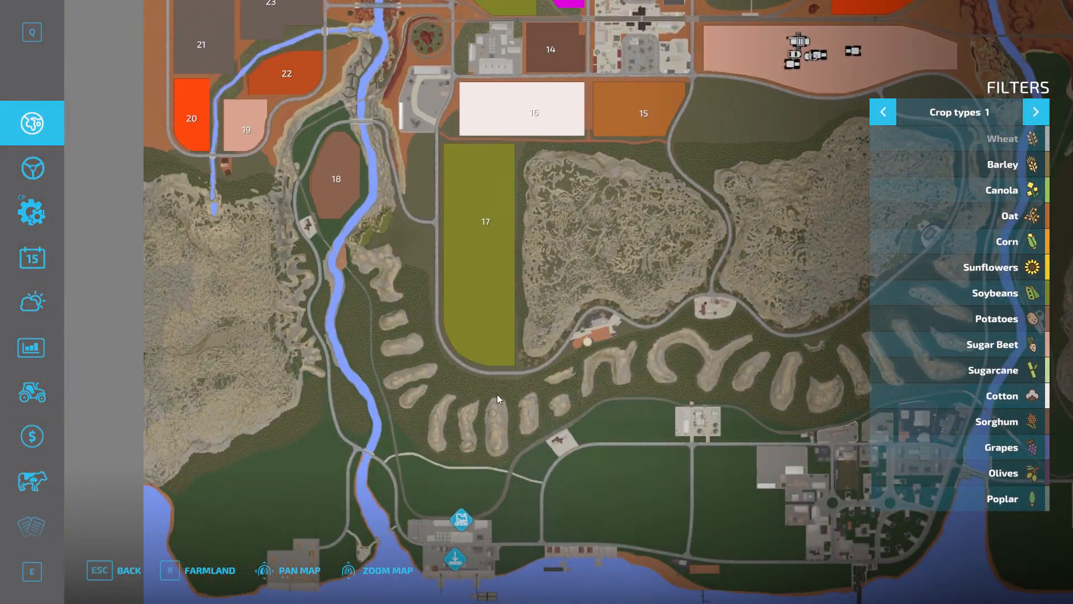
left_click_drag(493, 422, 479, 237)
left_click(457, 357)
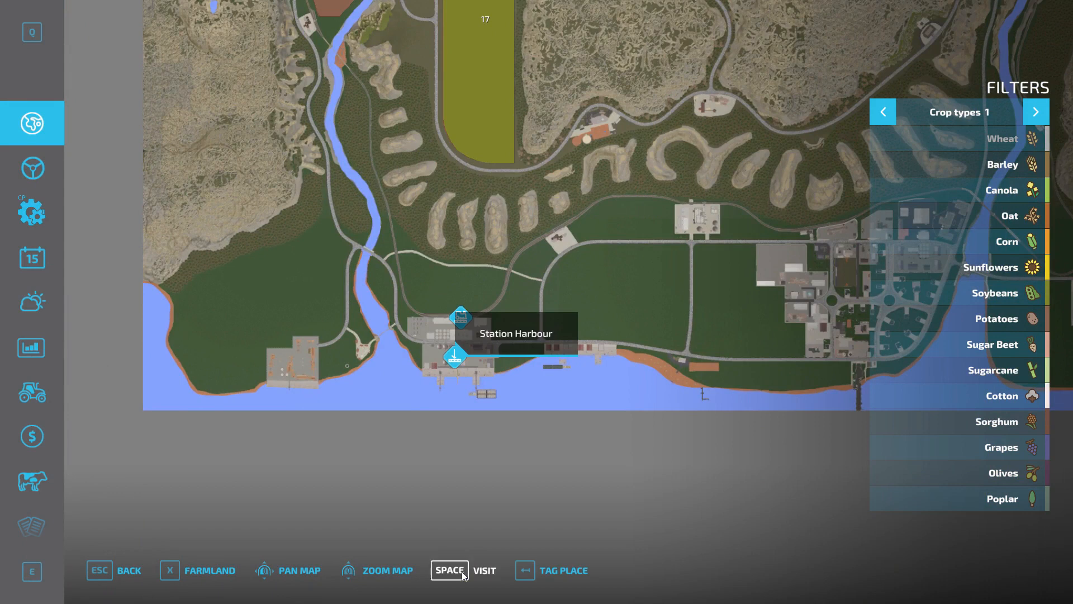
key("space")
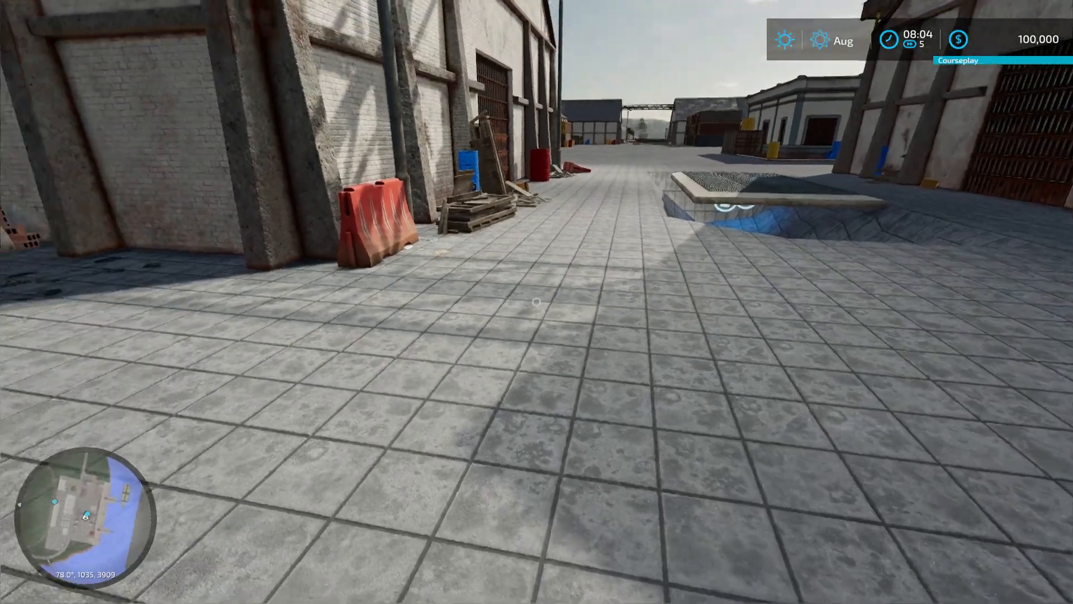
Step: Walk around and beneath the silo's unloading grate to inspect its placement and triggers, and reopen the in-game map
key("w")
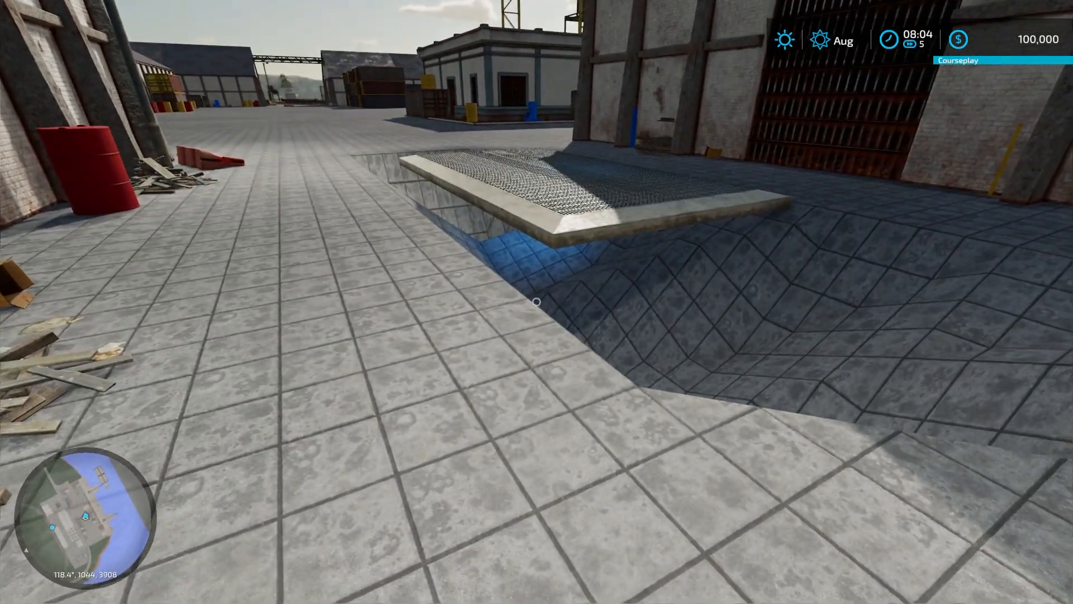
key("d")
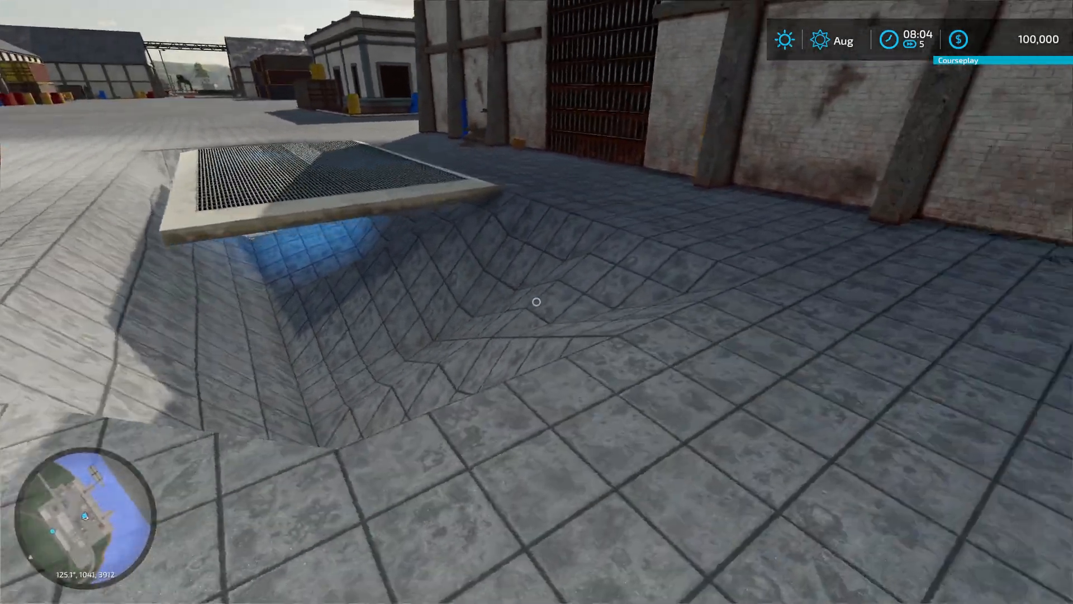
key("w")
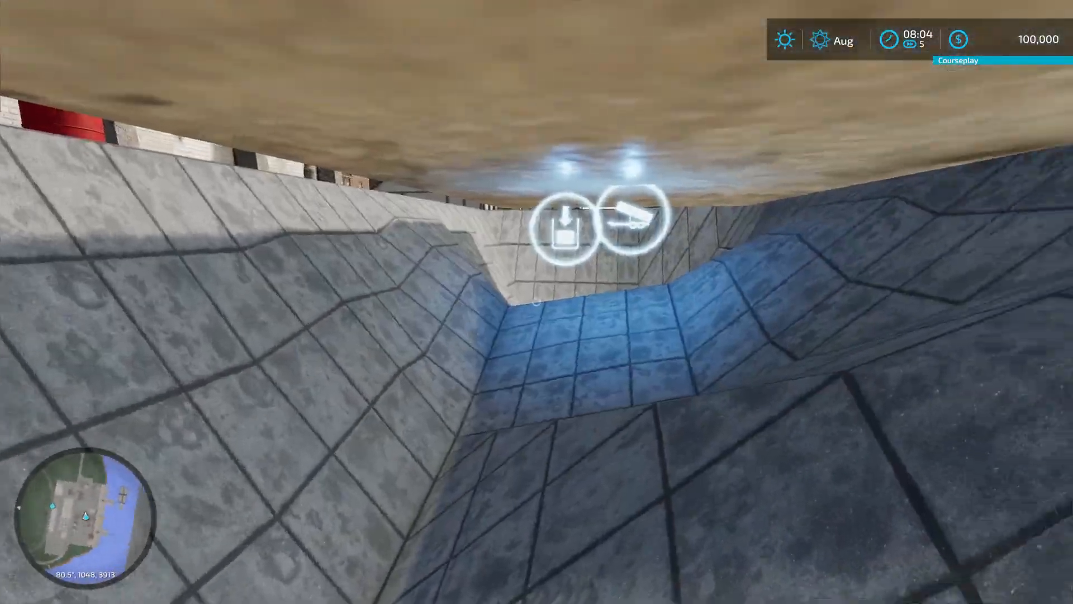
key("w")
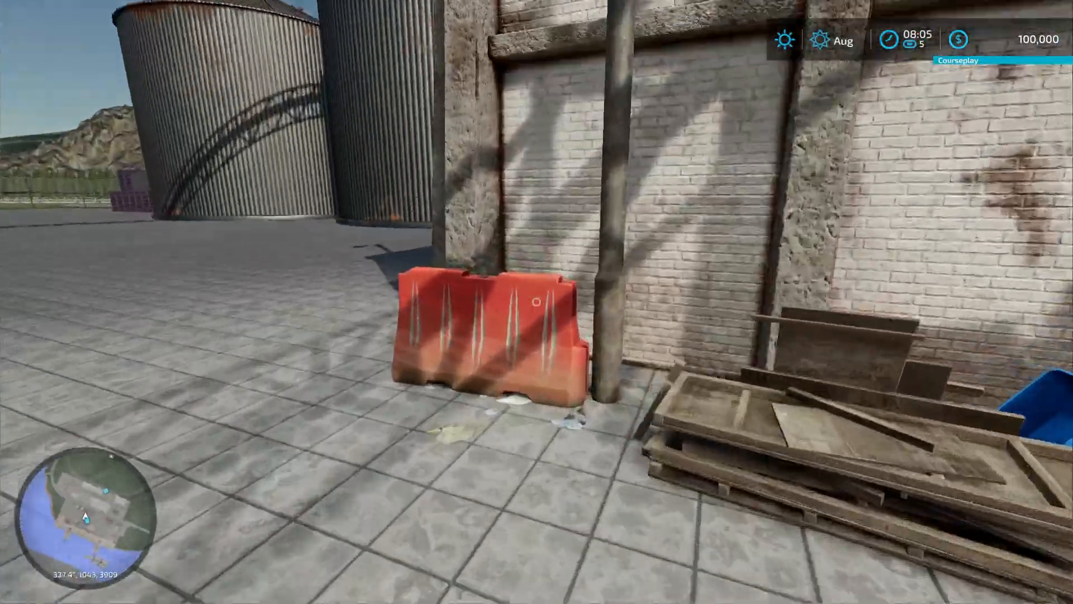
key("w")
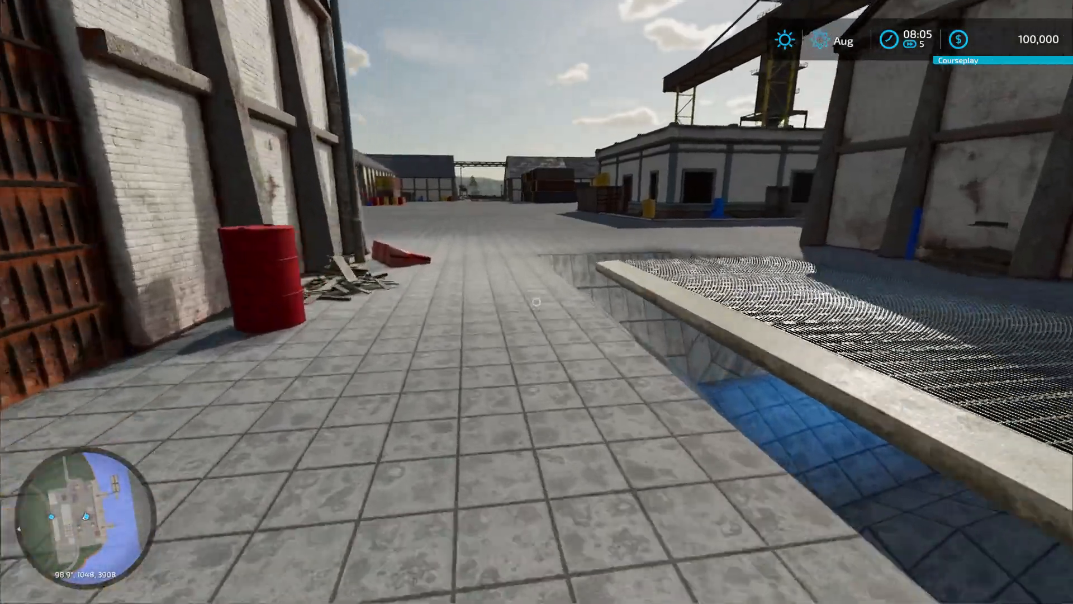
key("w")
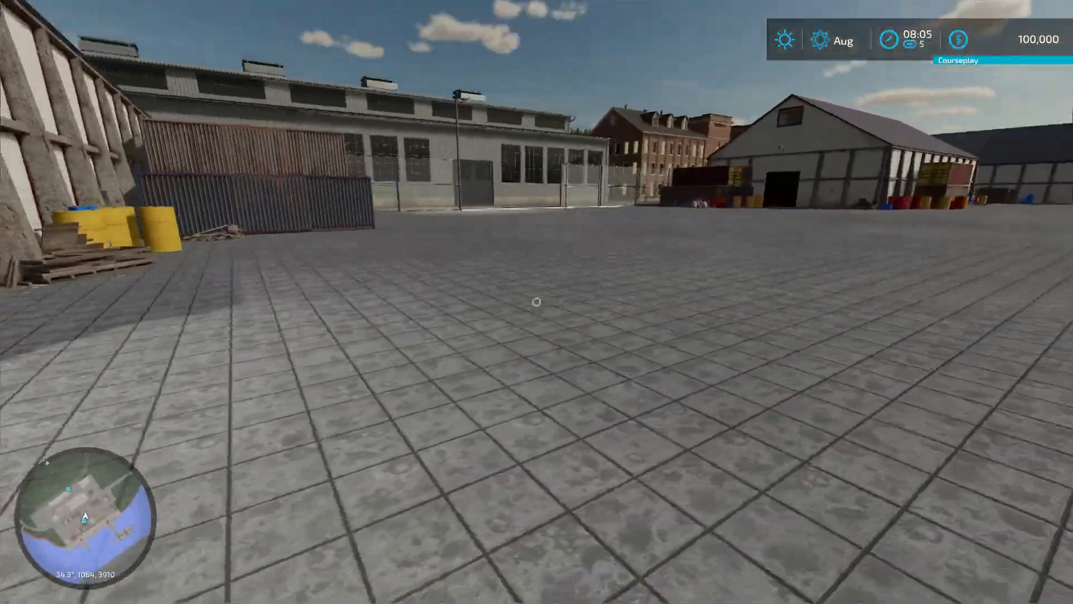
key("Escape")
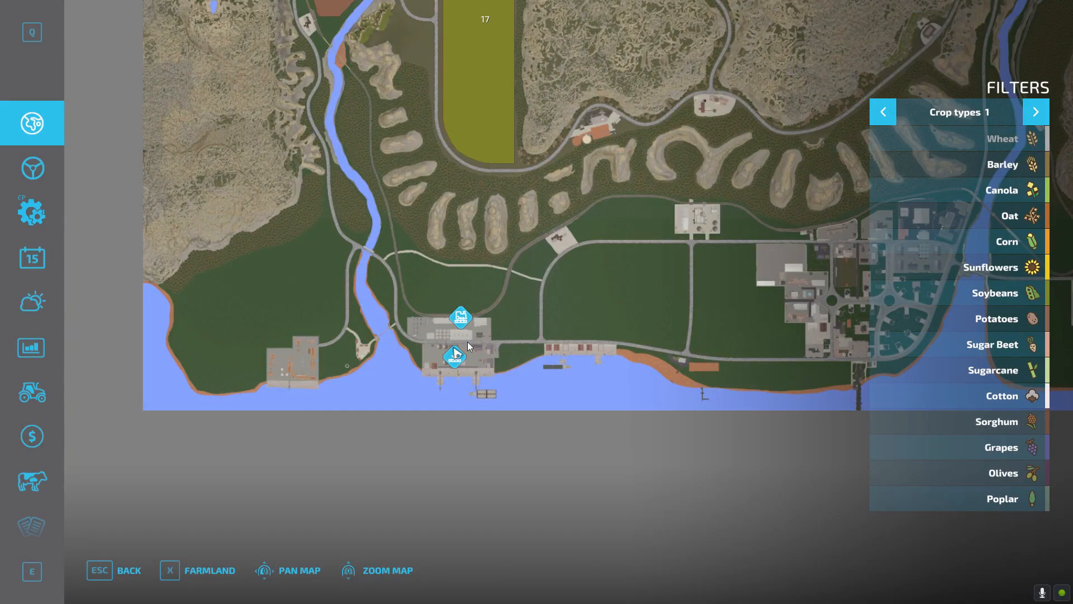
Step: Visit the harbour silo's train unloading marker and its road unloading marker from the in-game map
left_click(463, 336)
left_click(463, 569)
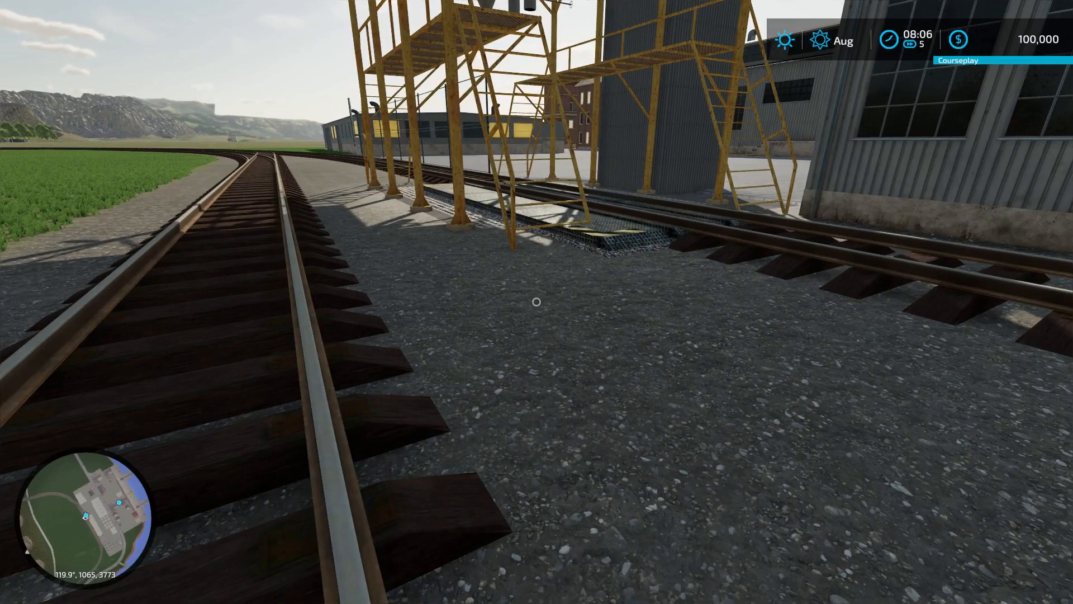
key("Escape")
left_click(465, 362)
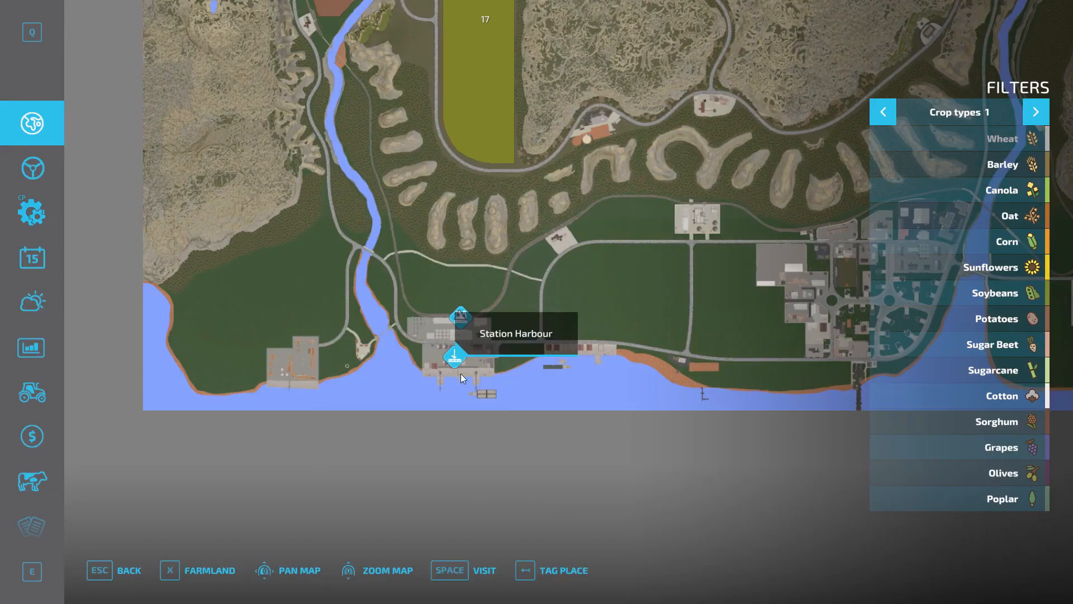
left_click(450, 580)
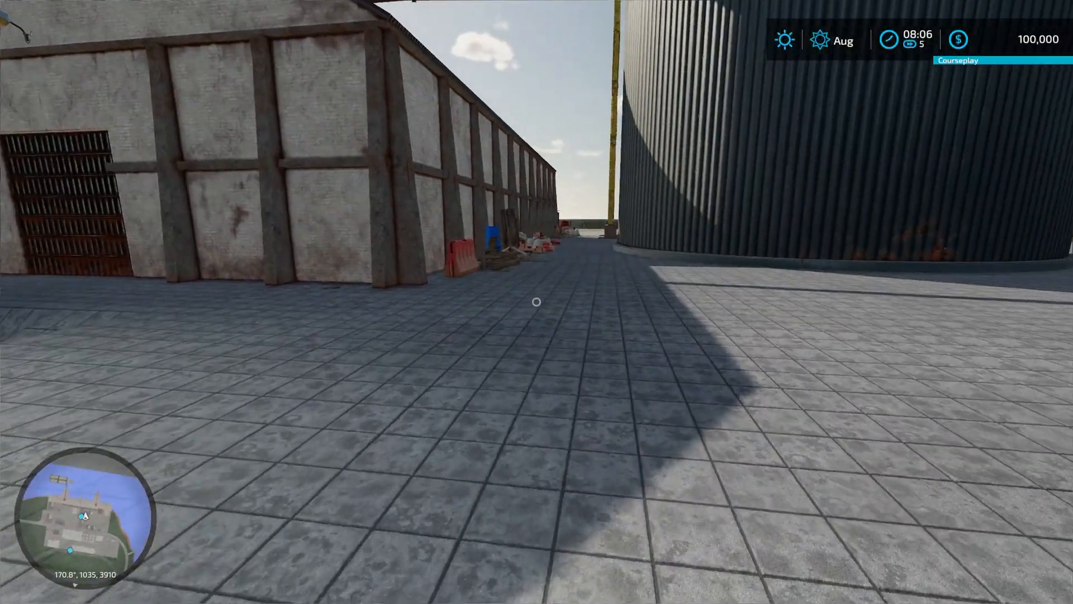
Step: Walk across the port yard past the large round silos to inspect the road unloading area
key("w")
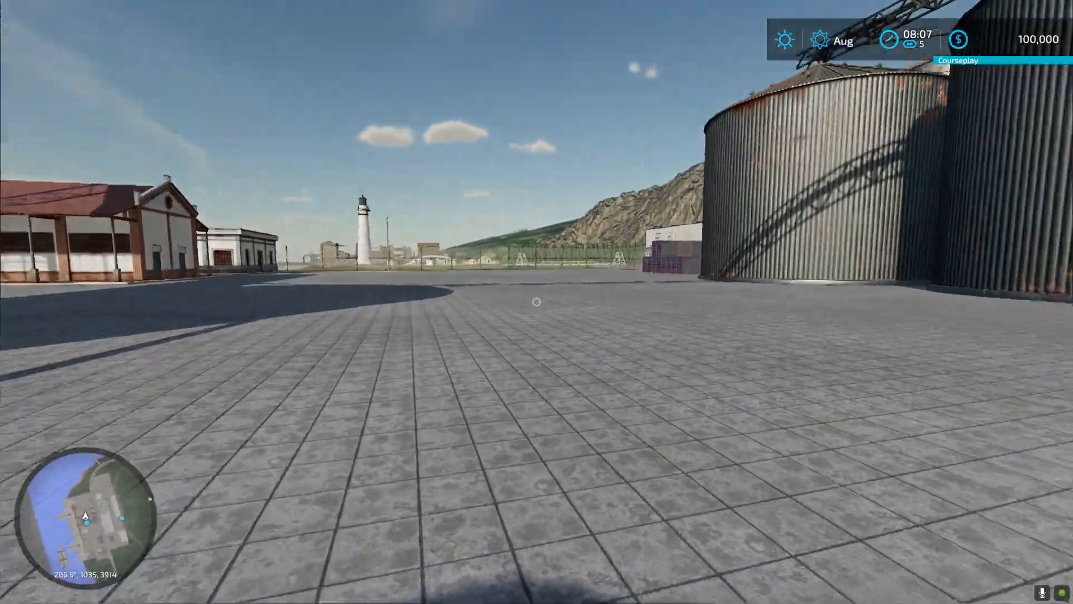
key("w")
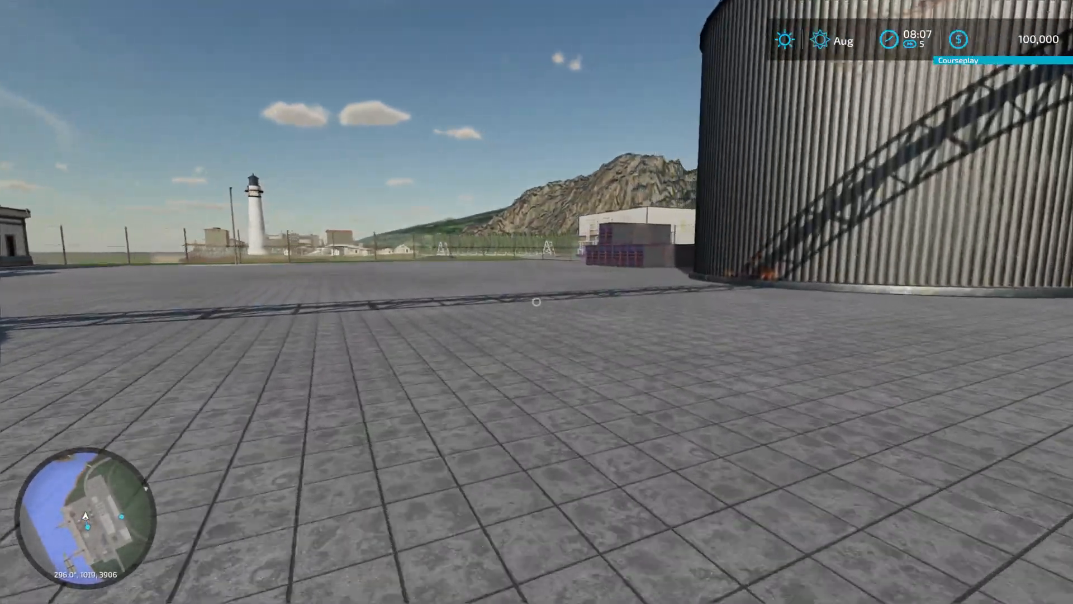
key("w")
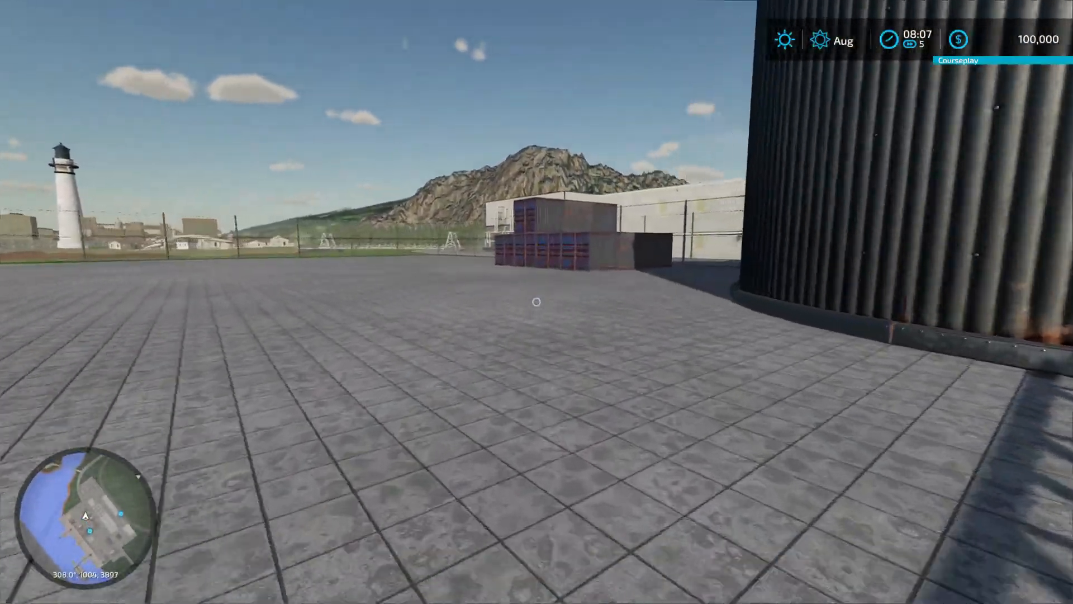
key("w")
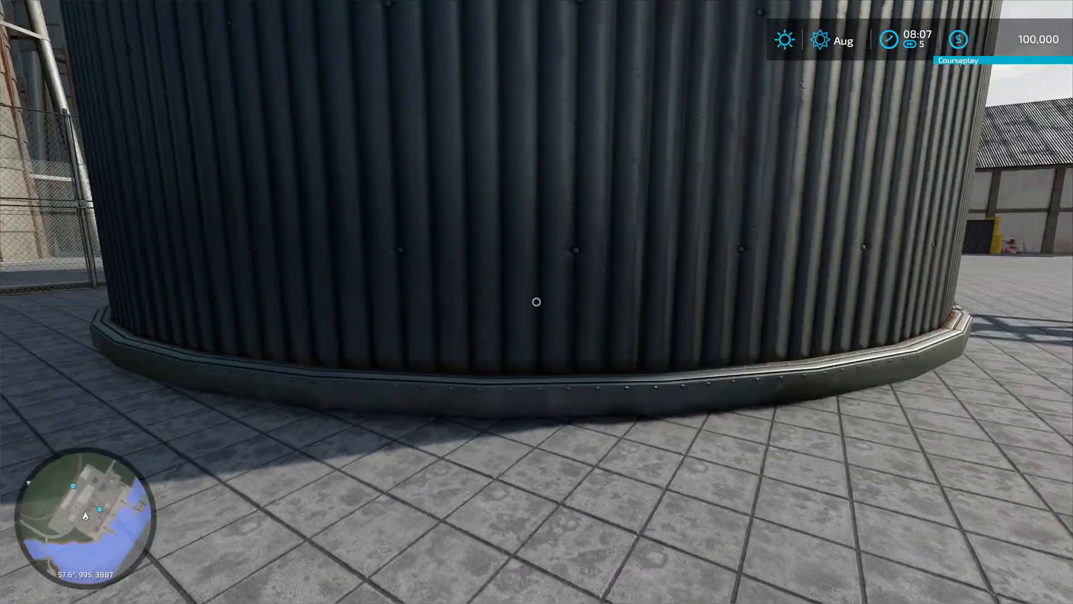
key("w")
Step: Turn on Flight Mode and fly up over the fenced road beside the port silos
key("alt+e")
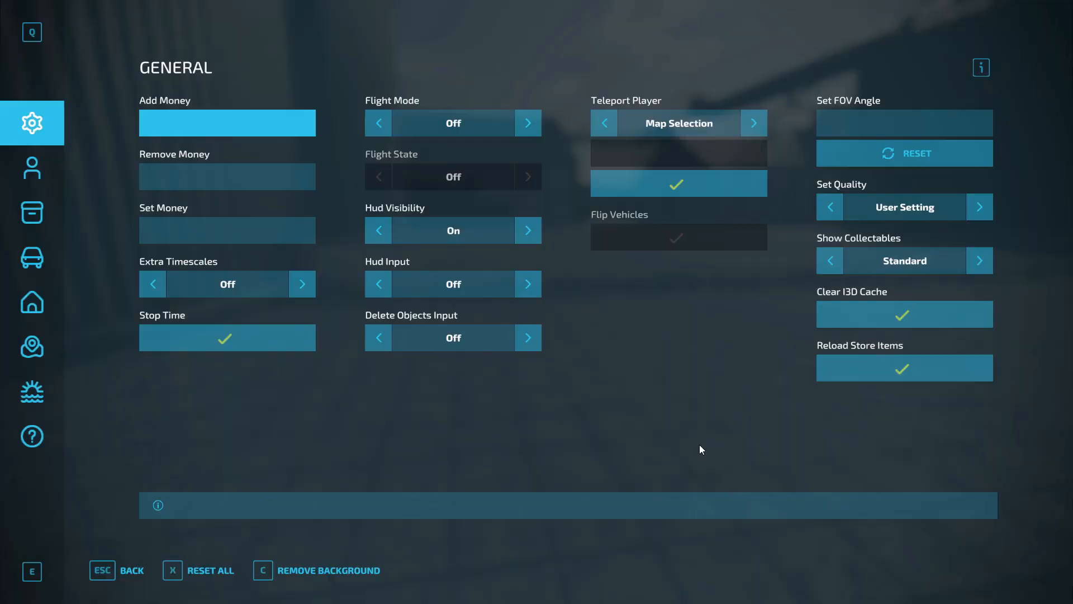
left_click(531, 126)
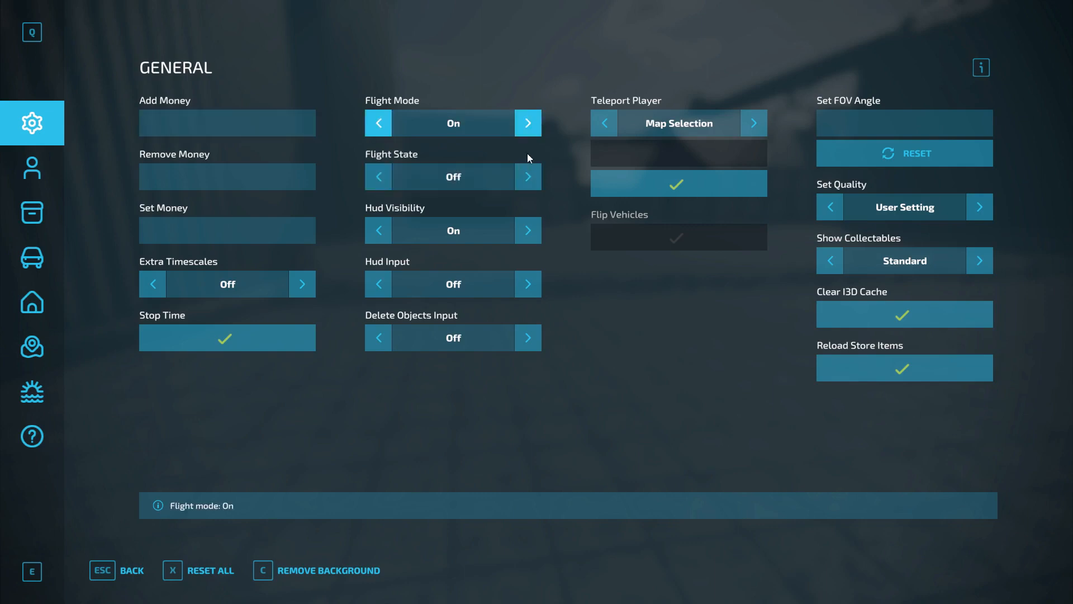
key("Escape")
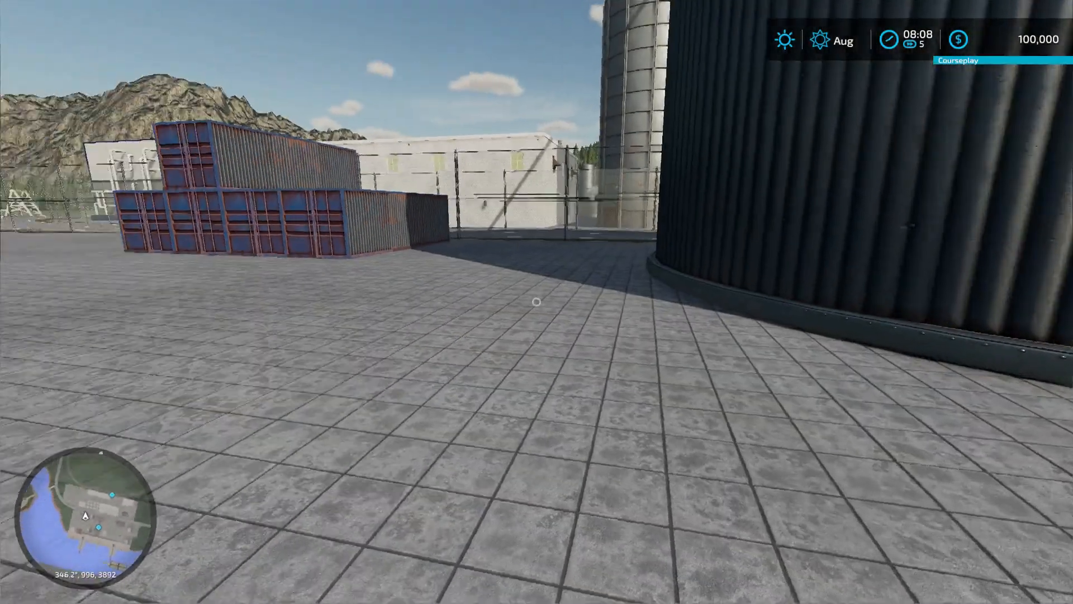
key("q")
key("w")
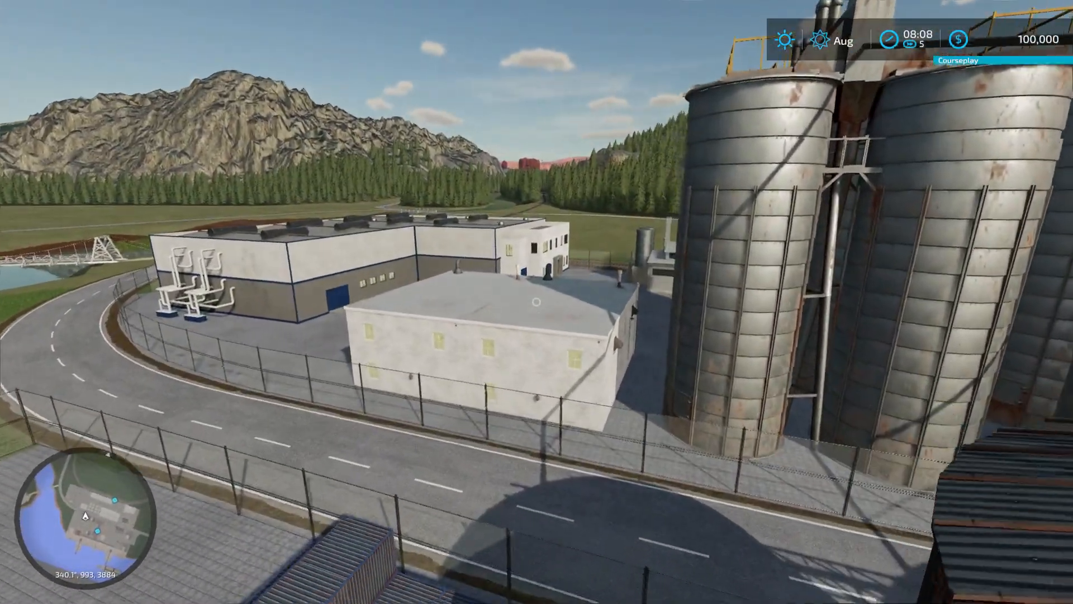
Step: Adjust the player settings and resume flying over the harbour buildings
key("ctrl+d")
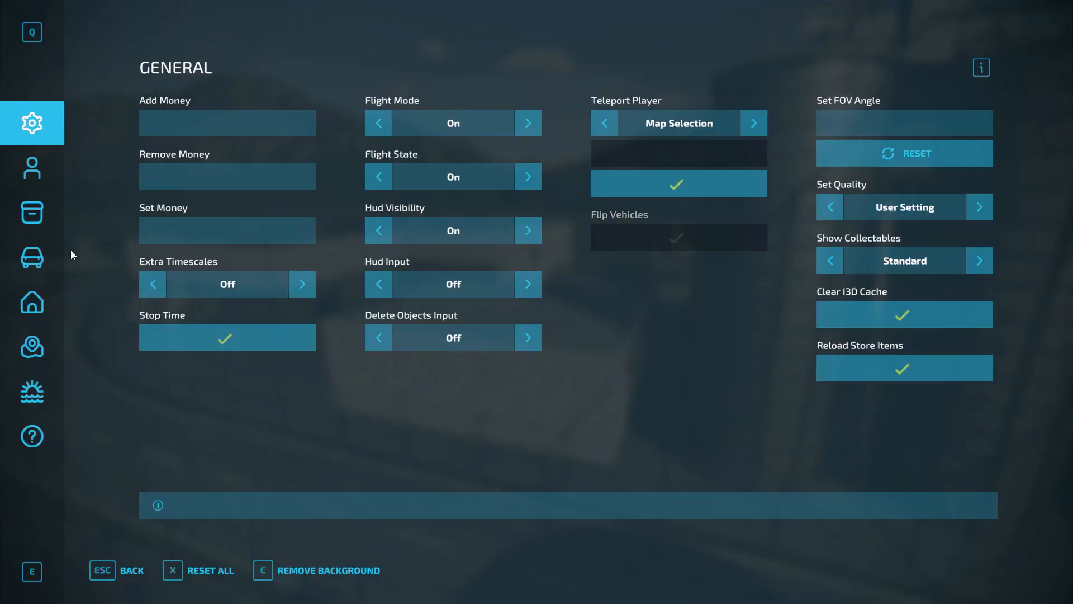
left_click(42, 180)
left_click(369, 123)
left_click(371, 121)
left_click(380, 160)
key("Escape")
key("w")
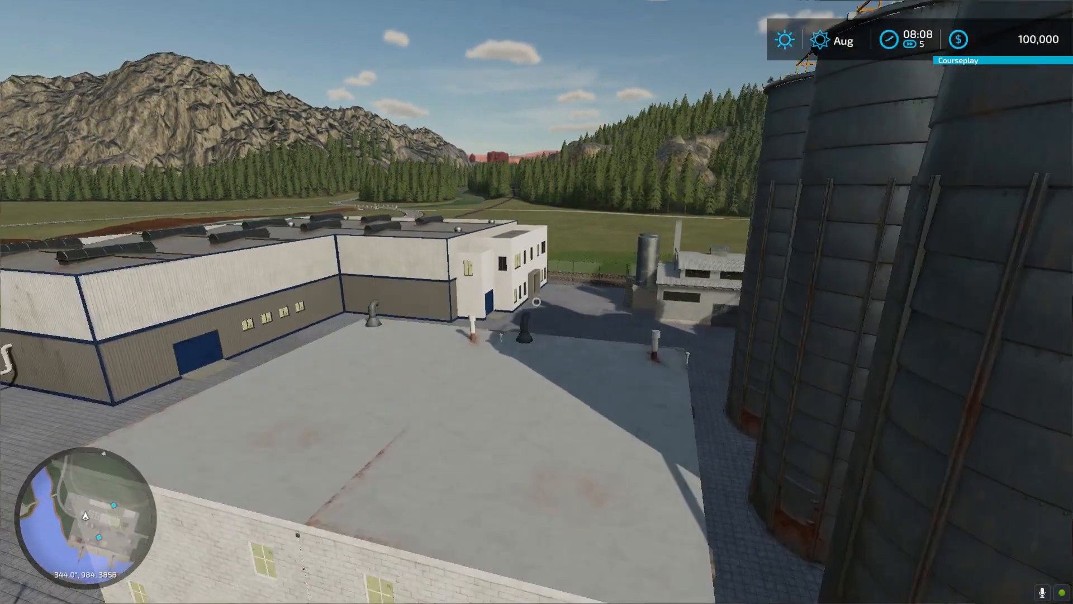
Step: Fly along the railway to the train silo and inspect its unloading pit, grates, platforms and hopper from both ends
key("w")
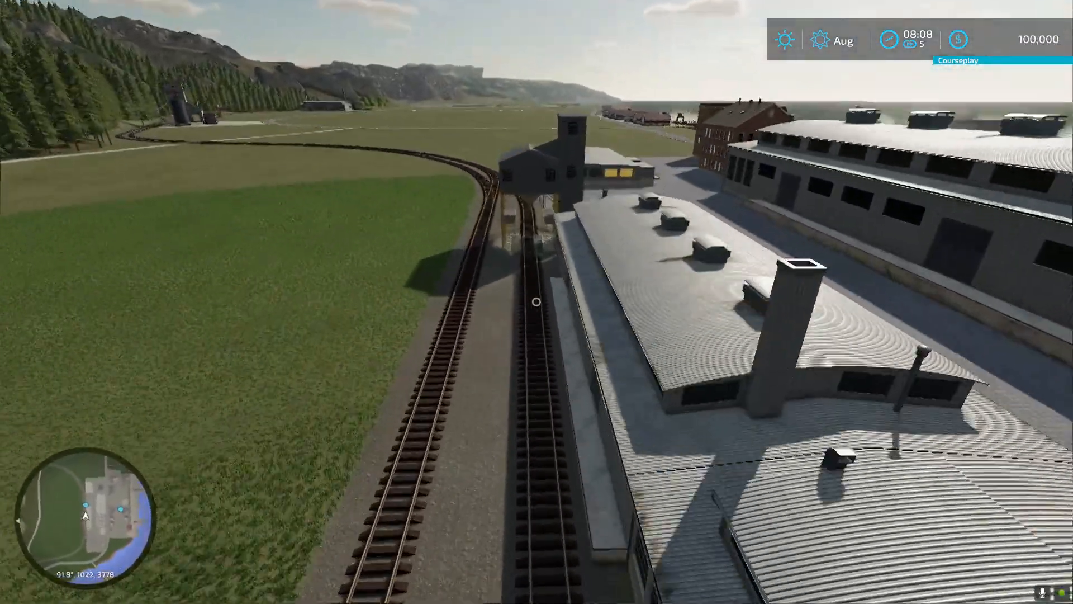
key("w")
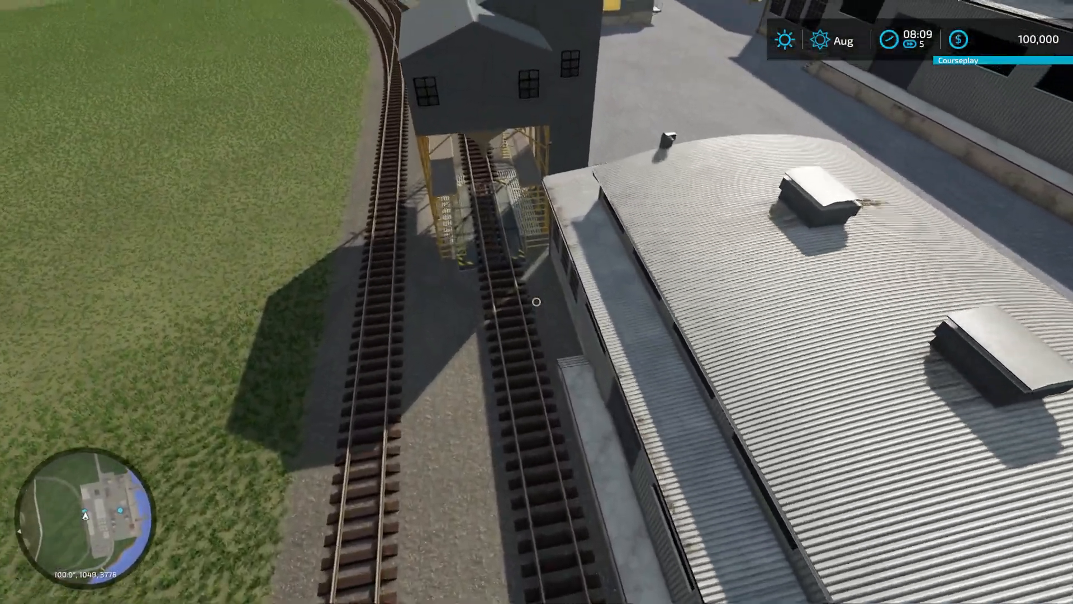
key("w")
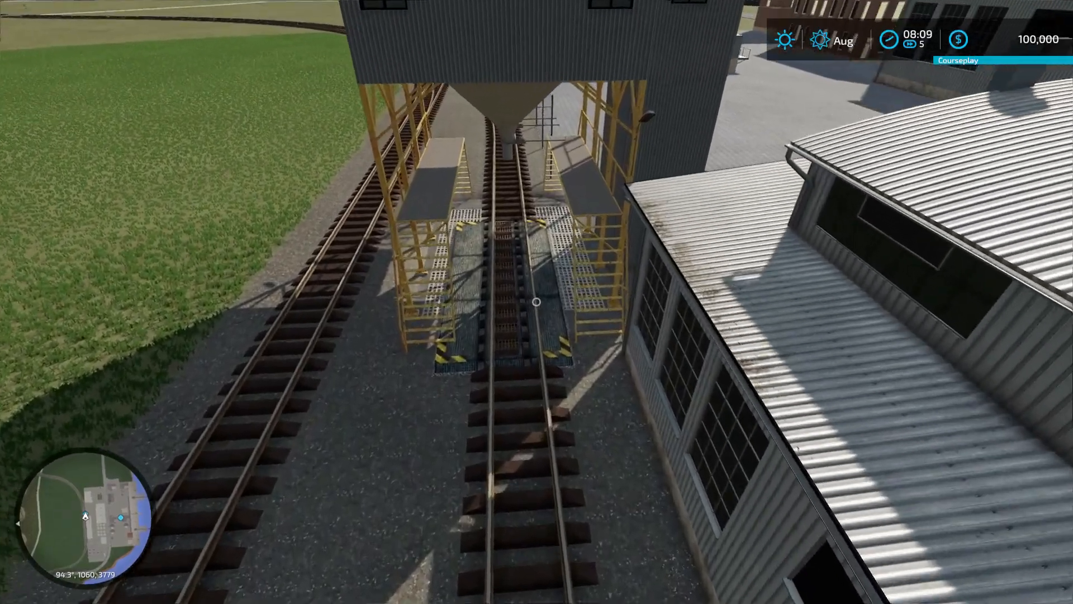
key("w")
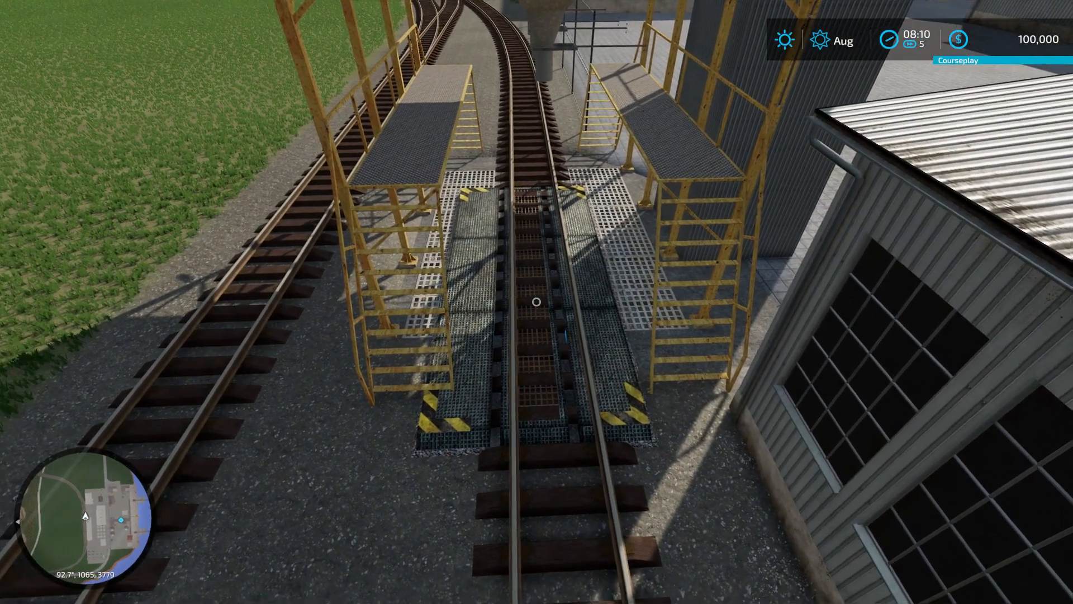
key("s")
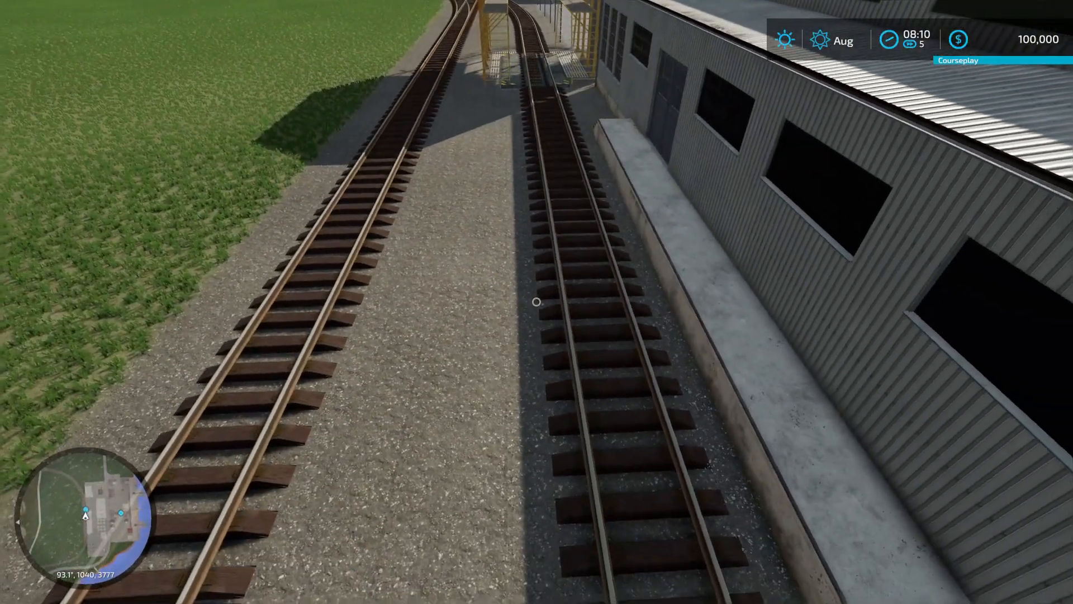
key("w")
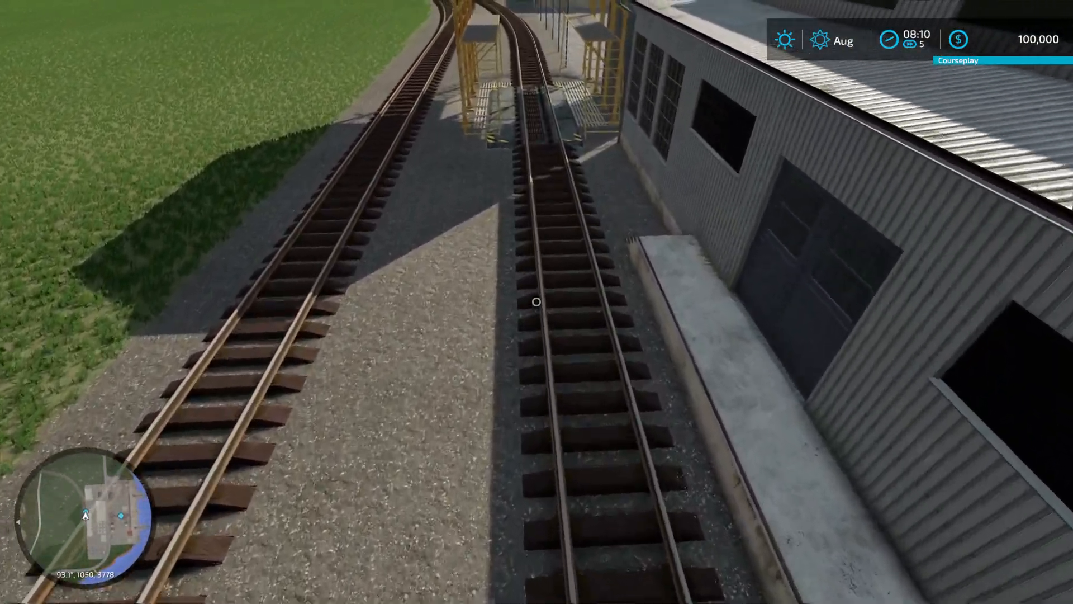
key("w")
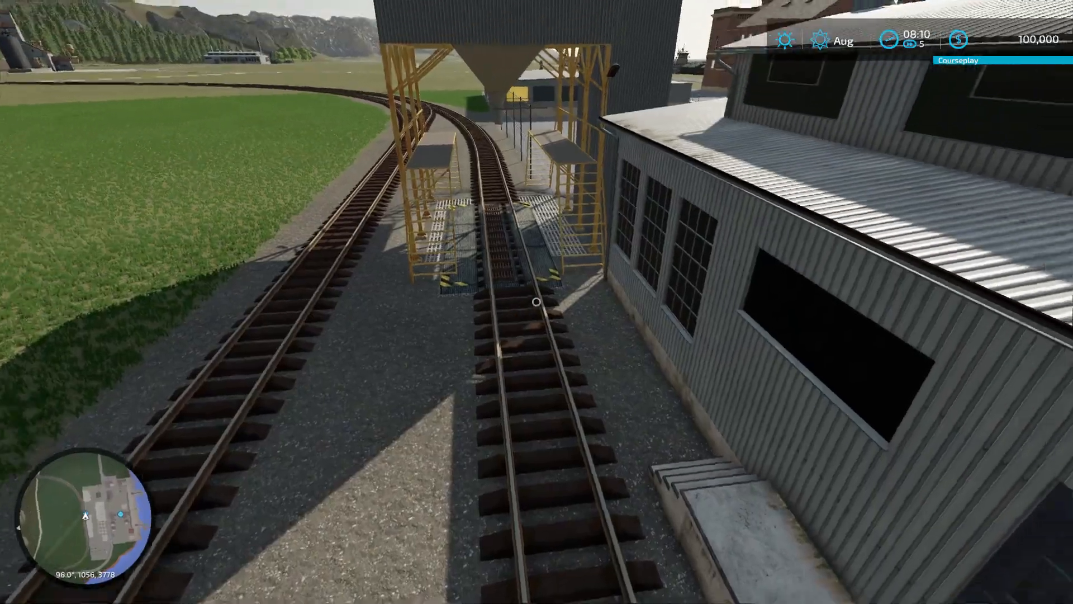
key("w")
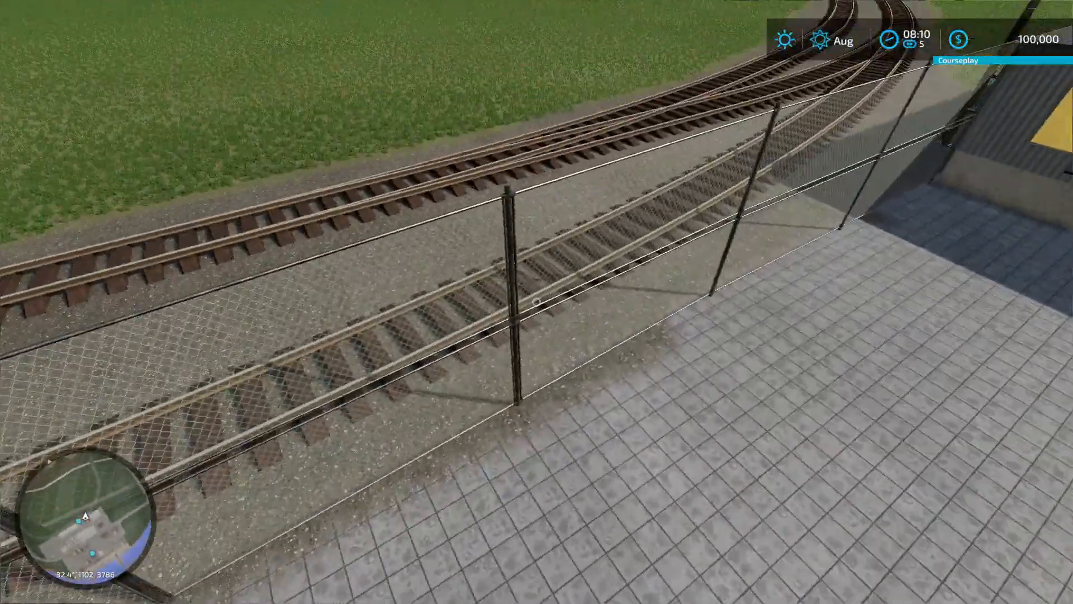
key("w")
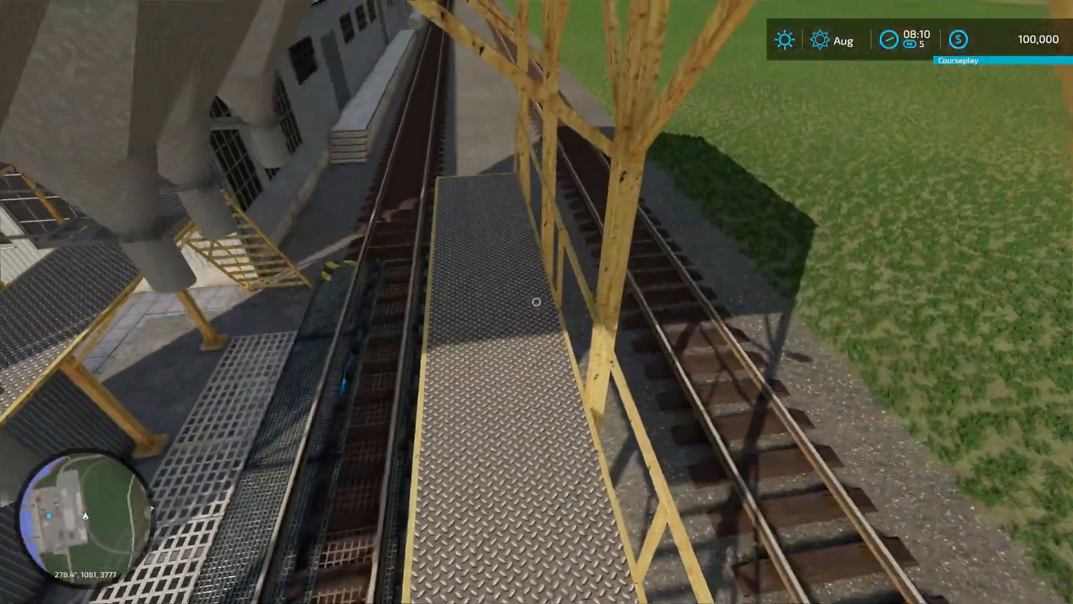
key("s")
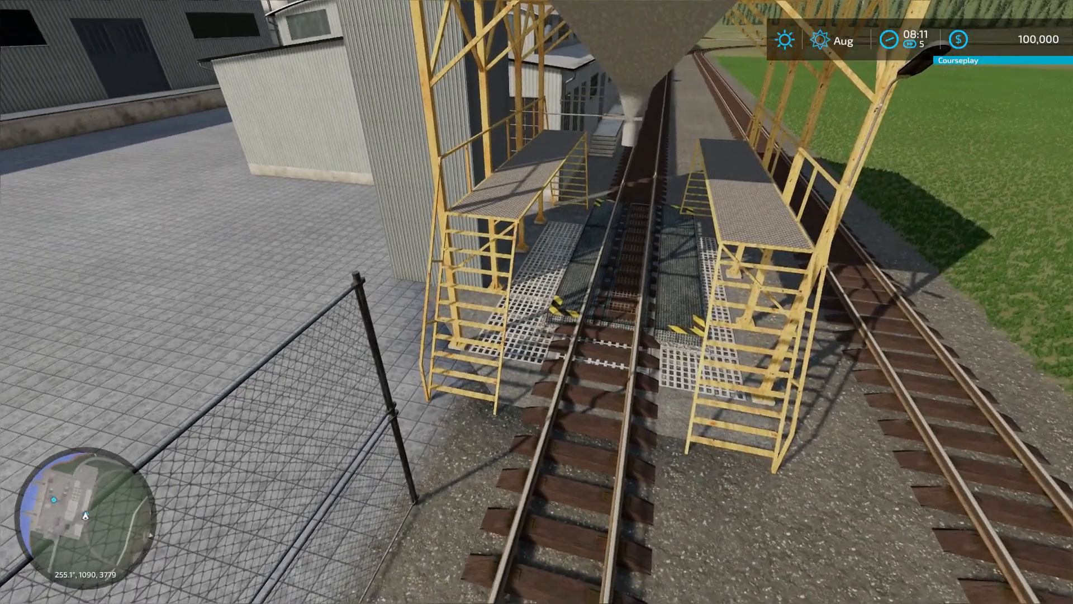
Step: Quit the running game without saving and return to the map in GIANTS Editor
key("Escape")
scroll(39, 289, "down", 7)
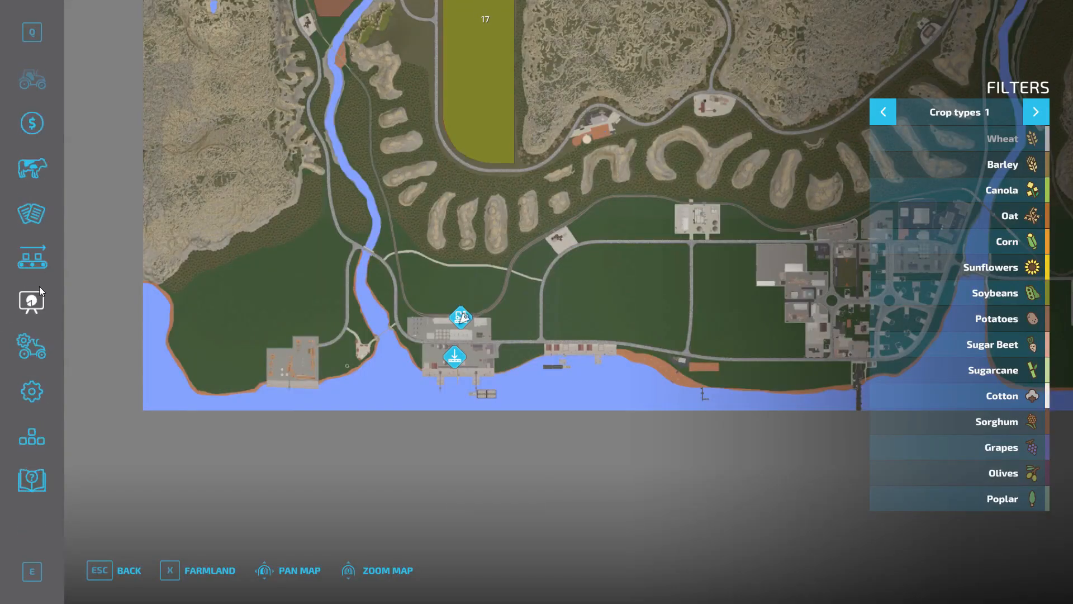
left_click(55, 494)
left_click(294, 571)
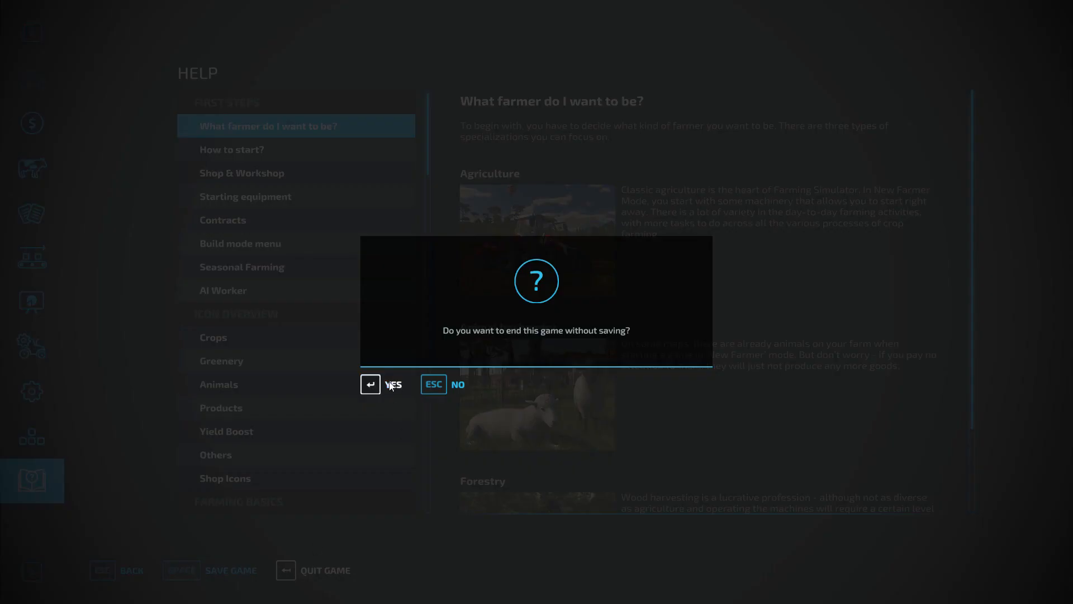
key("Return")
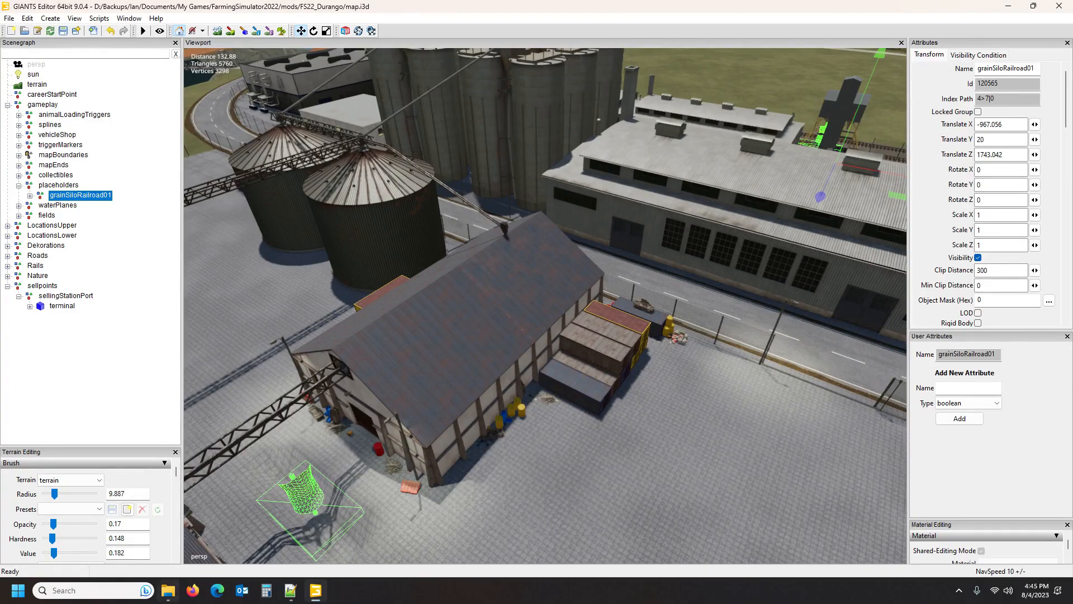
Step: Flatten the mounded paving around the road unloading hopper with a Replace sculpting brush of radius 5.387, using a picked terrain height of 20
left_click_drag(620, 367, 564, 363, "alt")
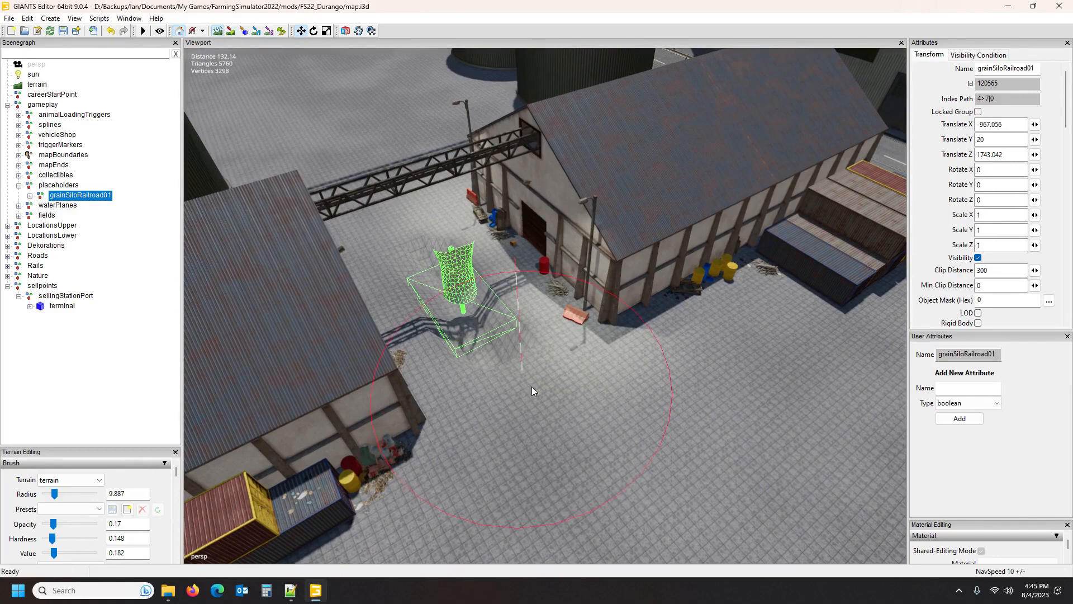
scroll(578, 421, "down", 9)
left_click(113, 328)
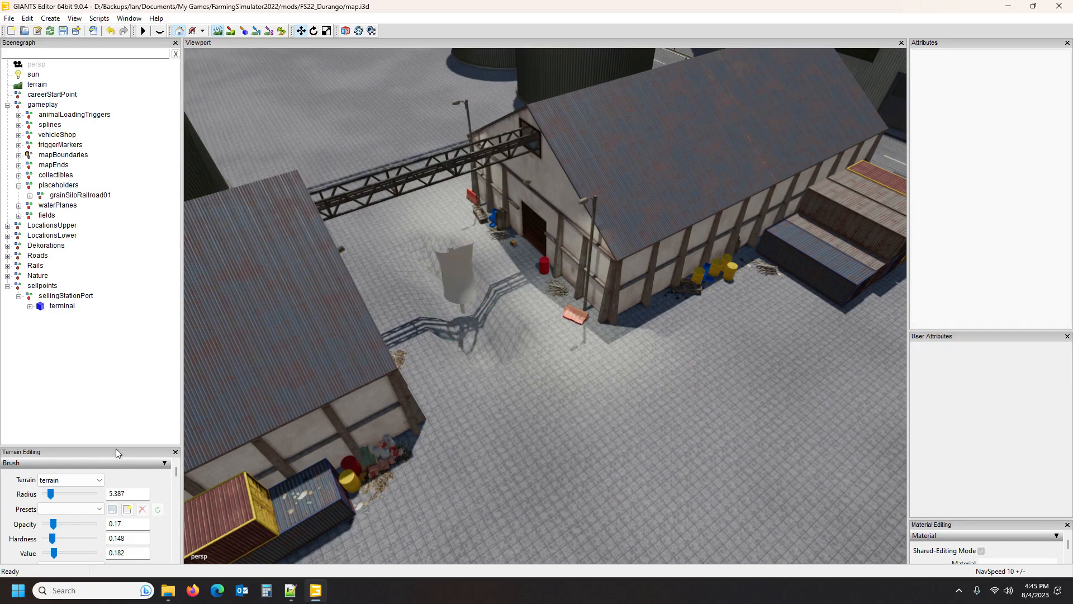
left_click_drag(115, 444, 116, 309)
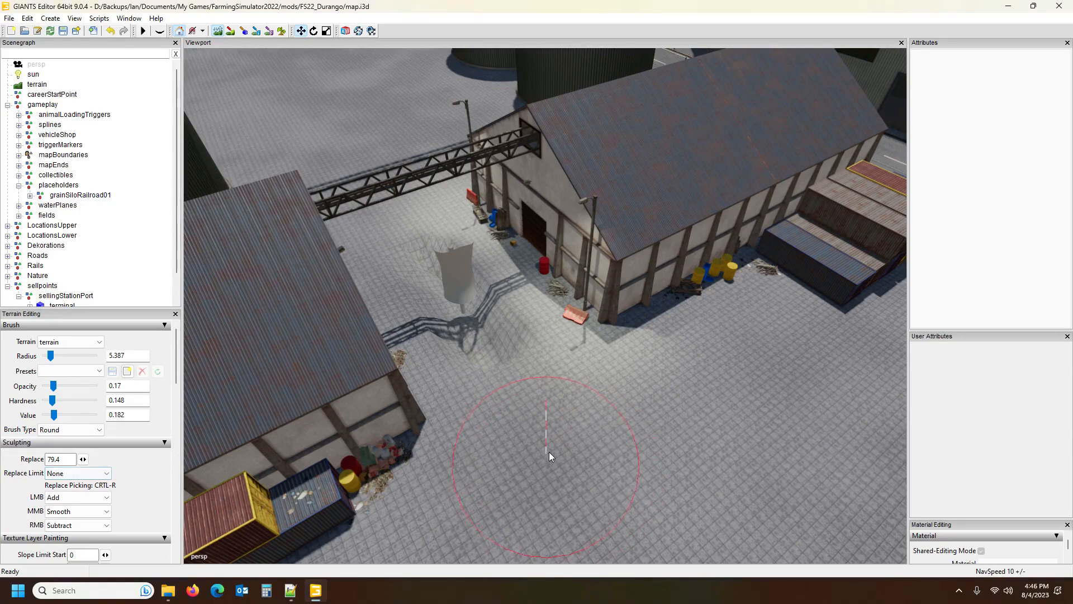
key("ctrl+r")
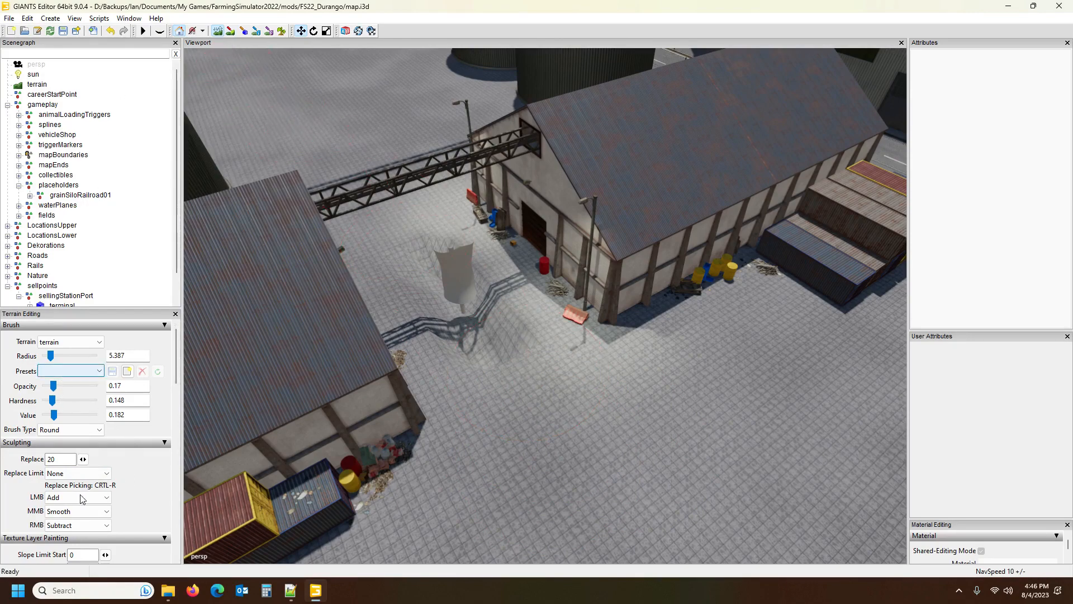
left_click(74, 525)
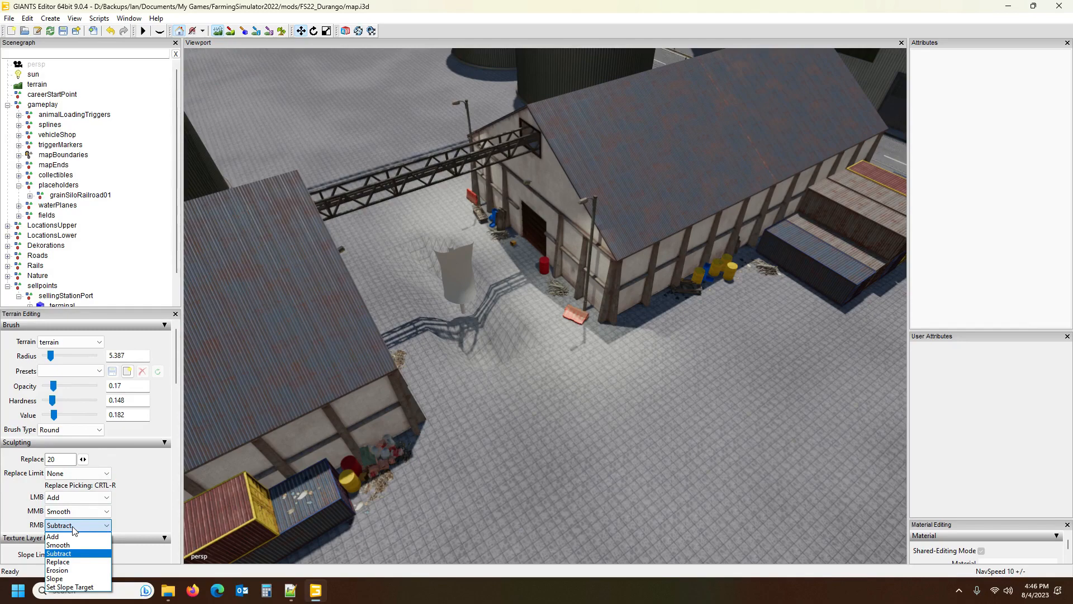
left_click(75, 563)
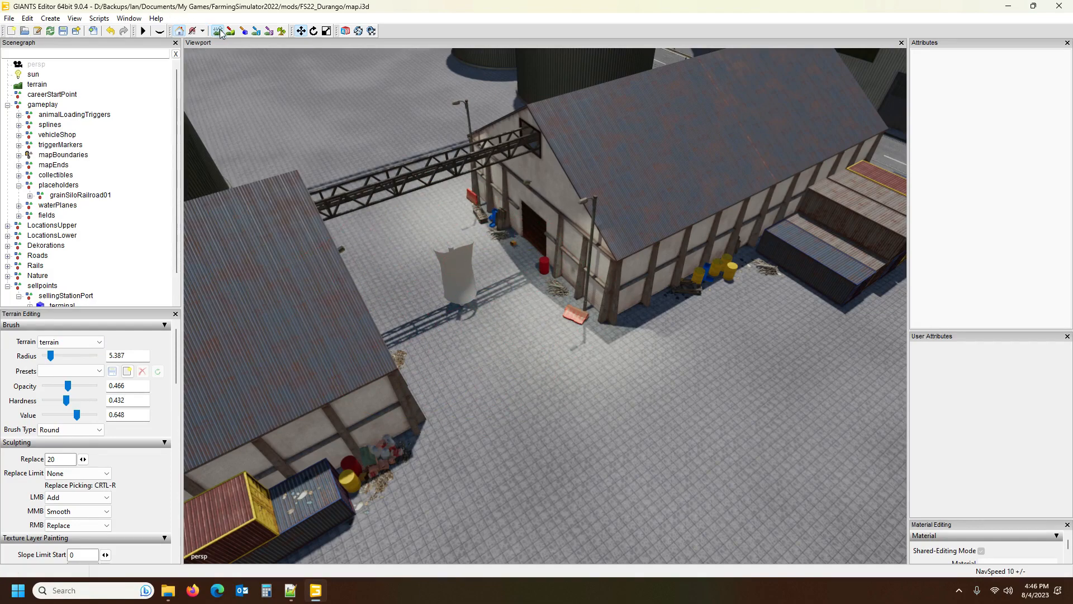
Step: Look over the port layout, and switch to Notepad++ to show grainSiloRailroad01.xml
left_click_drag(497, 264, 500, 295, "alt")
scroll(495, 296, "down", 4)
middle_click_drag(496, 296, 488, 296, "alt")
left_click_drag(487, 295, 494, 268, "alt")
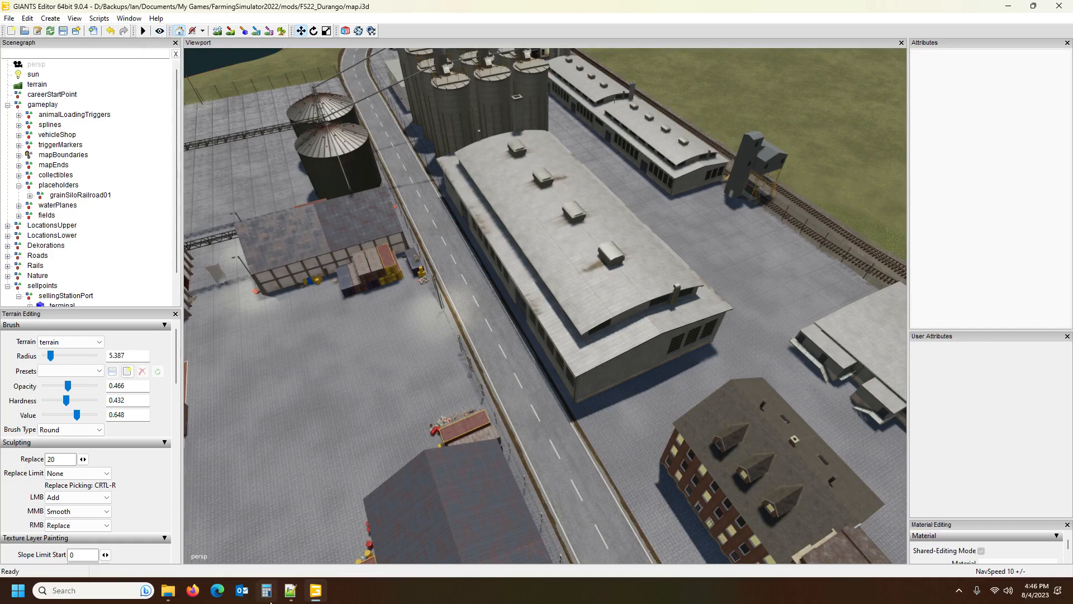
left_click(292, 596)
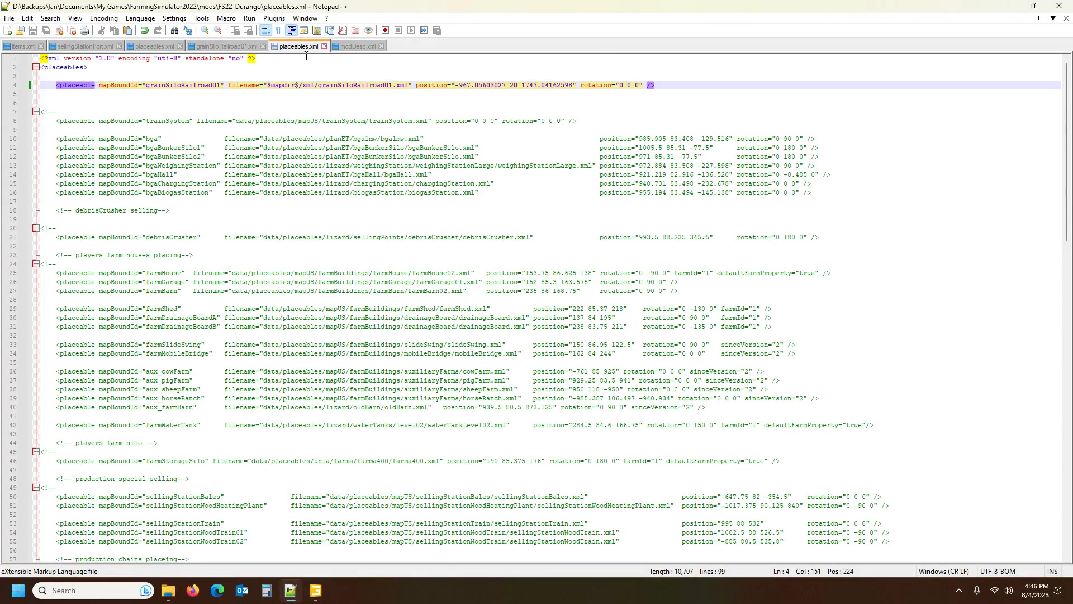
left_click(208, 47)
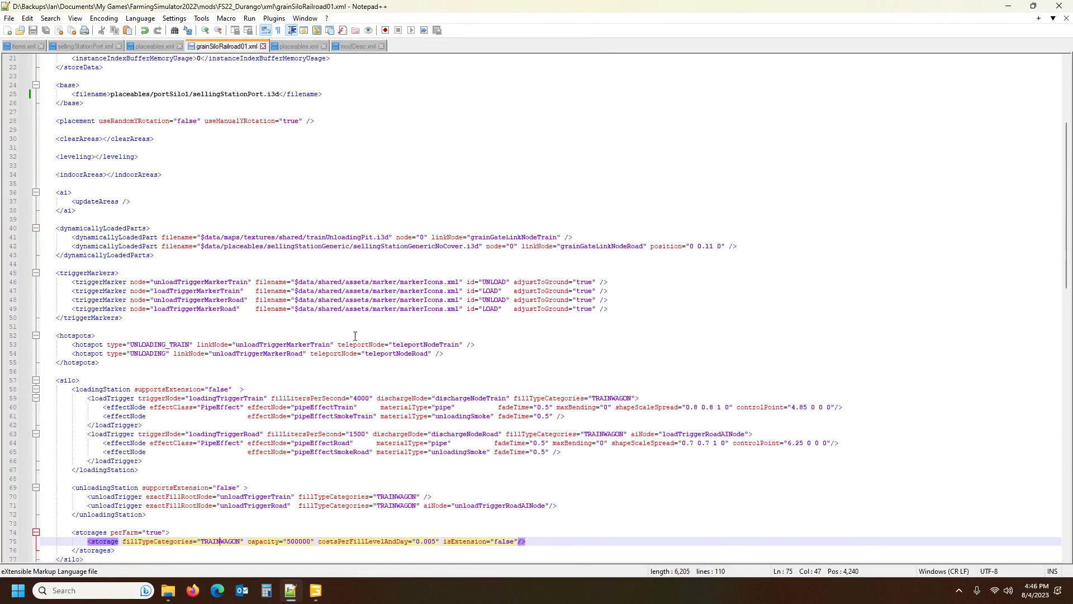
Step: Remove the dynamicallyLoadedPart entry that loads trainUnloadingPit.i3d at grainGateLinkNodeTrain
scroll(282, 507, "down", 3)
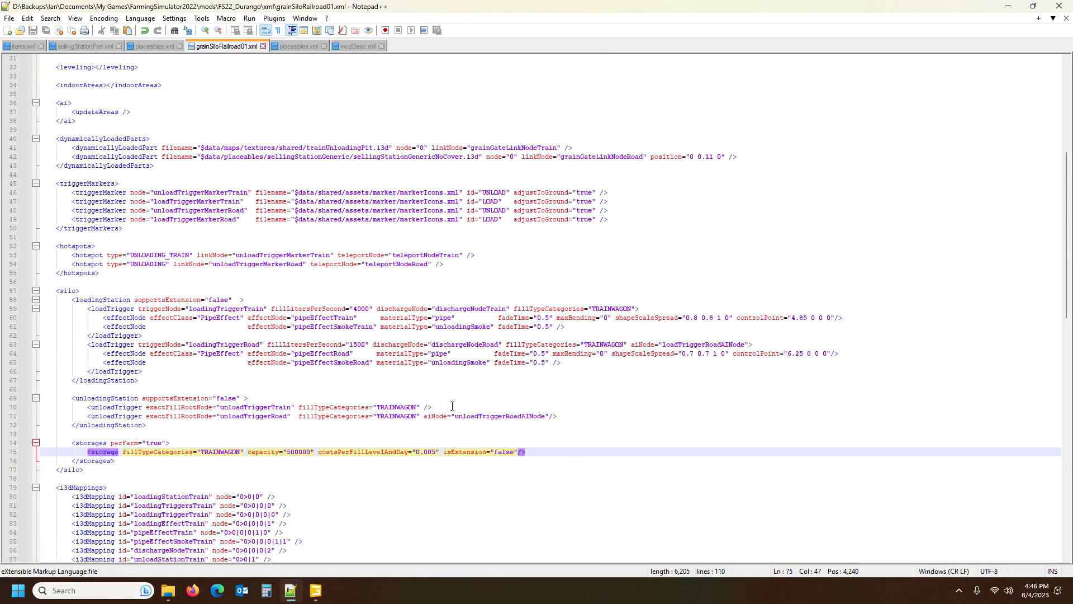
scroll(217, 434, "down", 7)
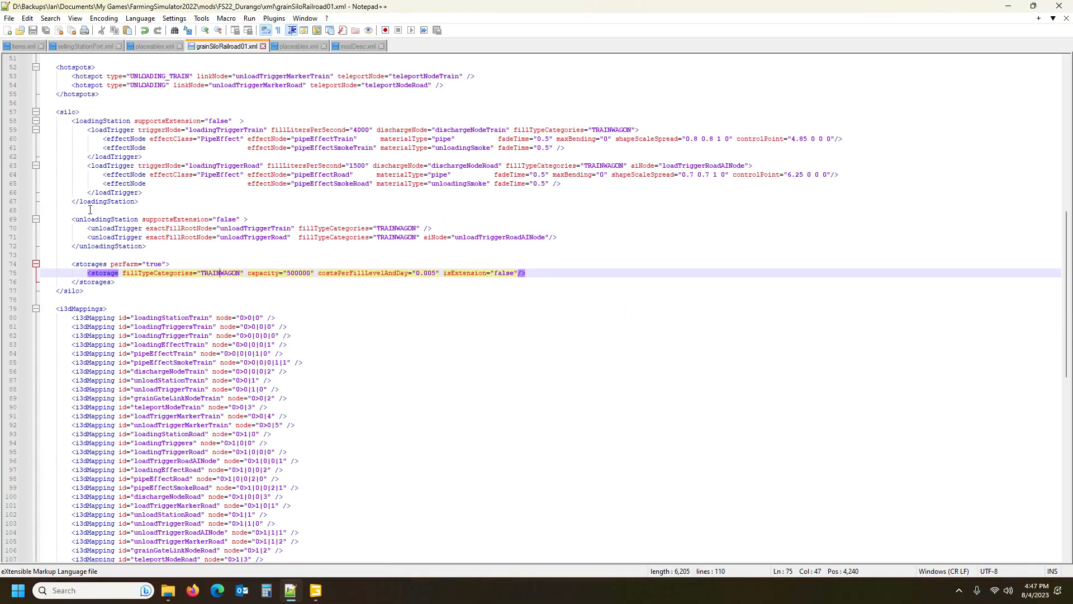
scroll(106, 204, "up", 7)
left_click(91, 140)
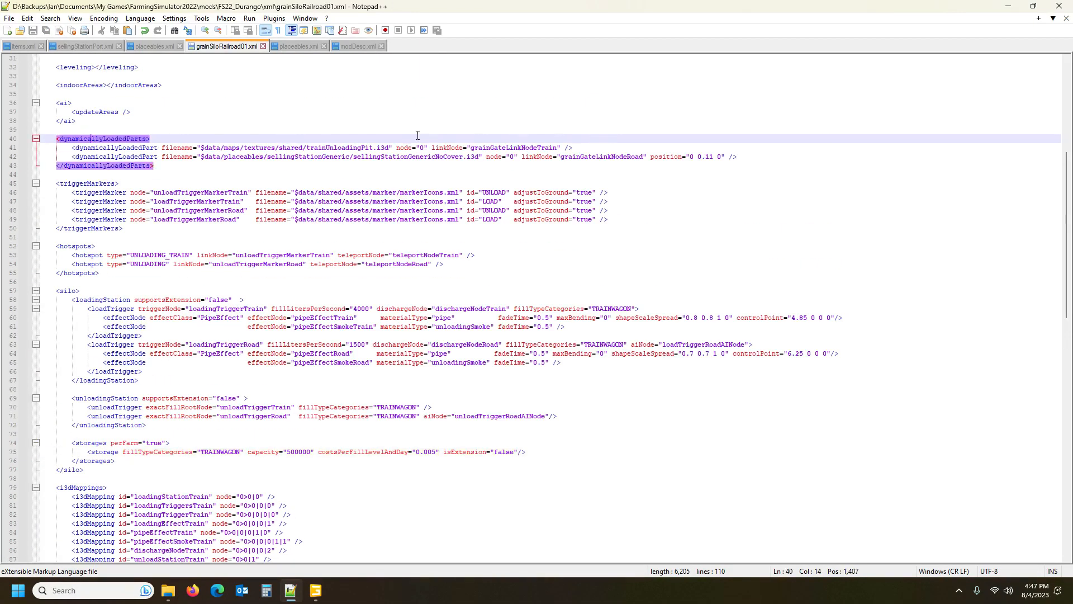
left_click(619, 157)
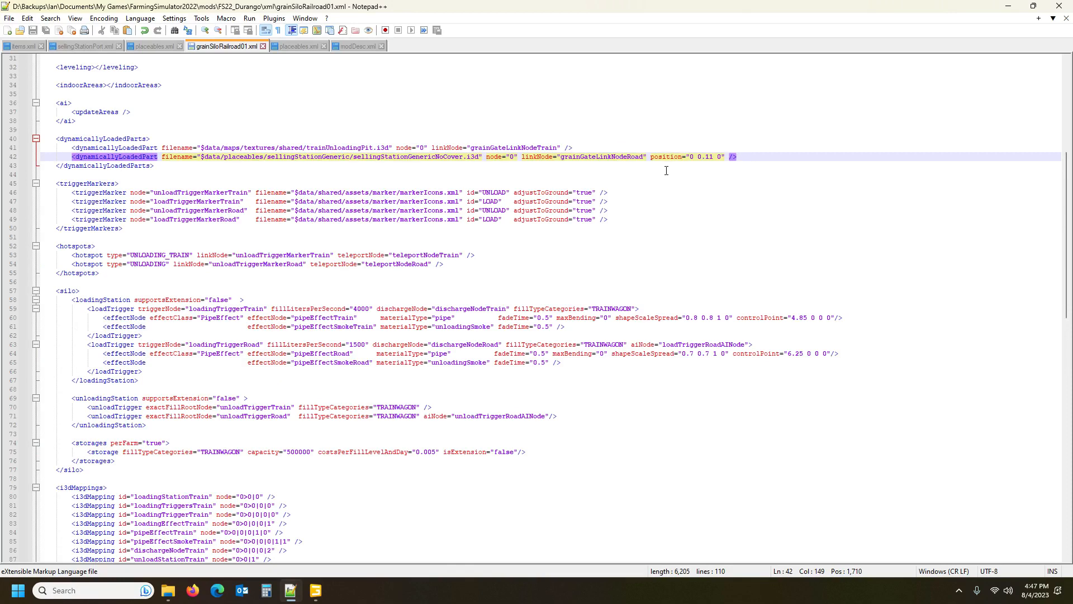
left_click(509, 149)
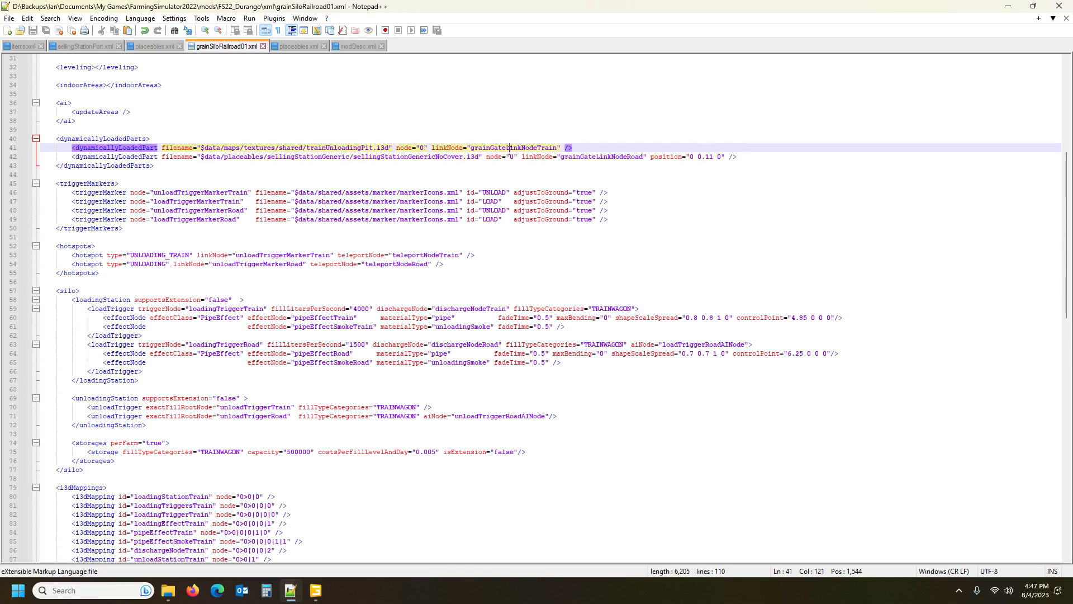
left_click(11, 149)
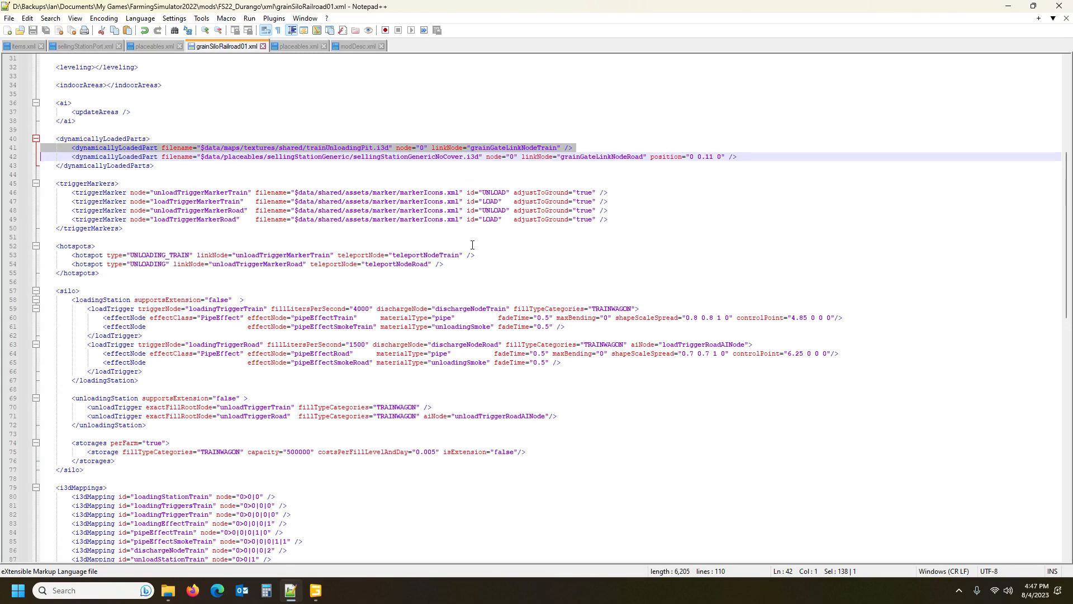
key("Delete")
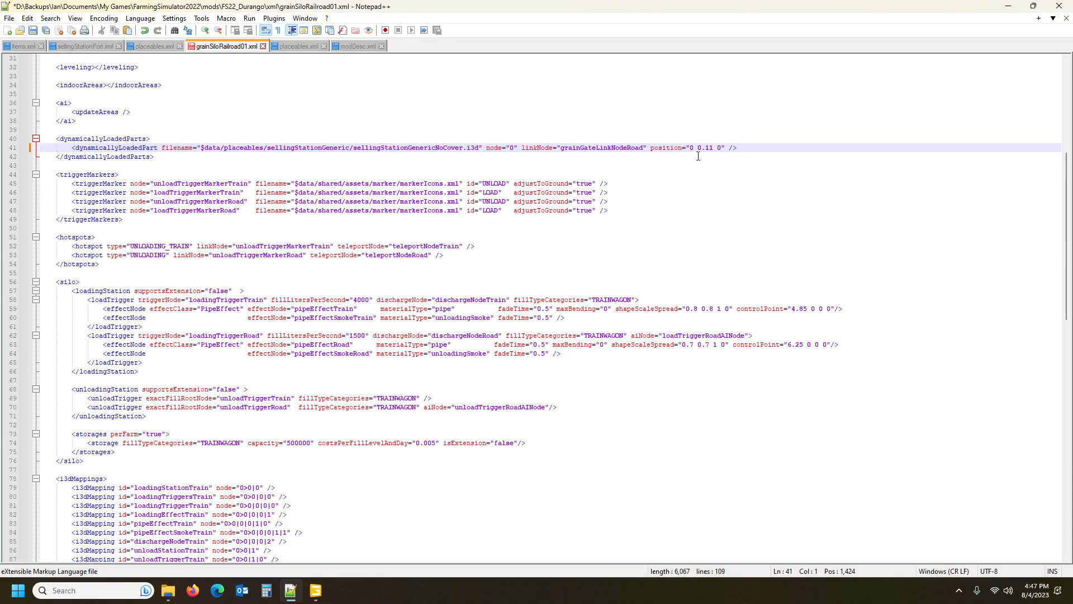
Step: Check the road silo node entries in the i3dMappings section and save grainSiloRailroad01.xml
scroll(128, 432, "down", 10)
left_click(69, 202)
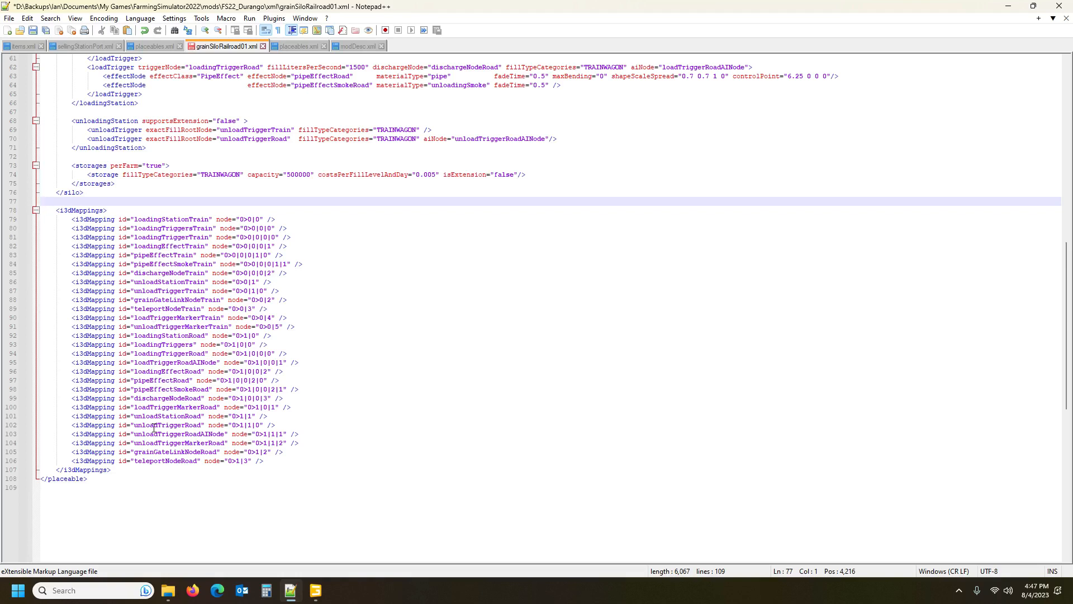
left_click(159, 400)
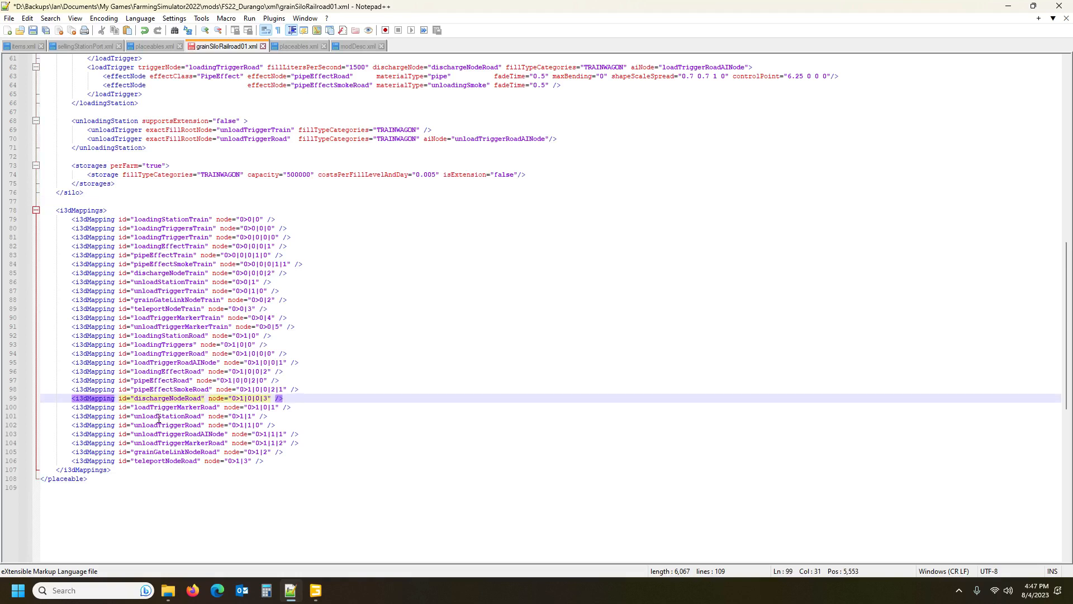
left_click(164, 454)
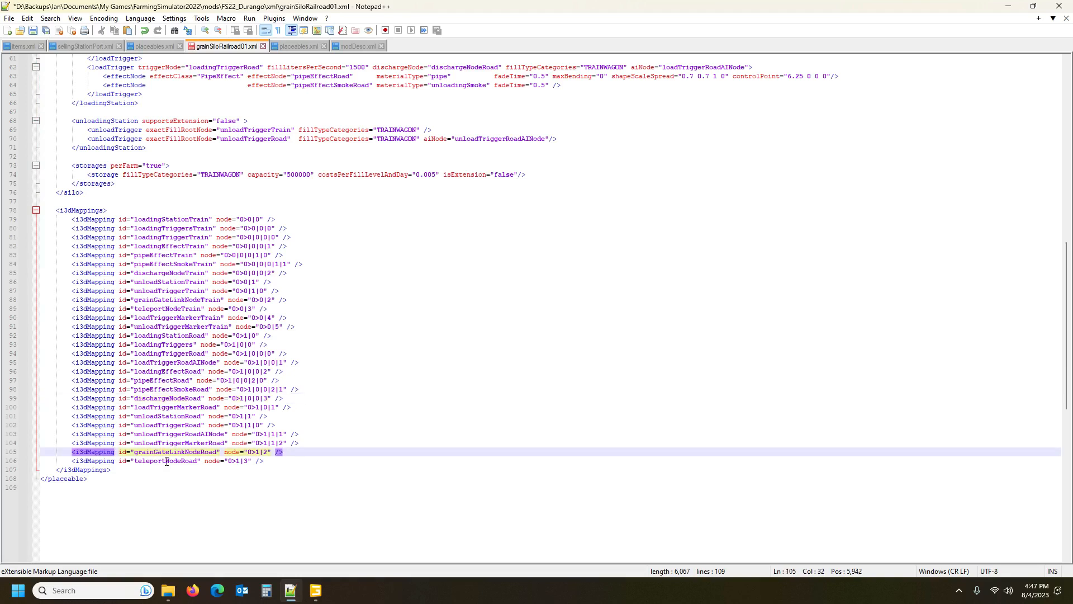
left_click(167, 461)
left_click(174, 453)
scroll(319, 387, "up", 10)
scroll(346, 411, "up", 7)
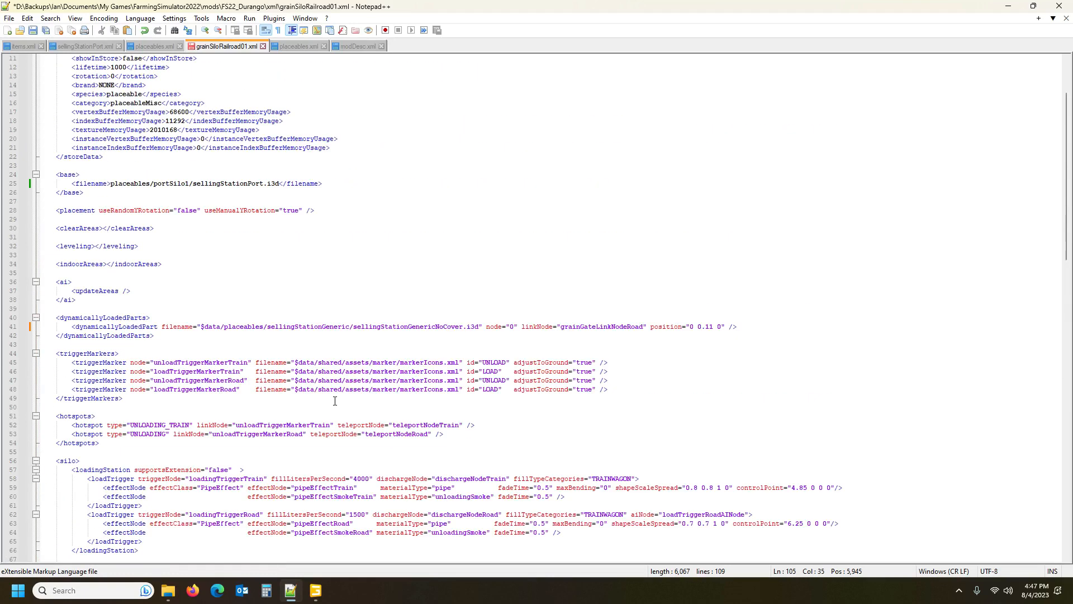
scroll(300, 349, "up", 4)
left_click(48, 32)
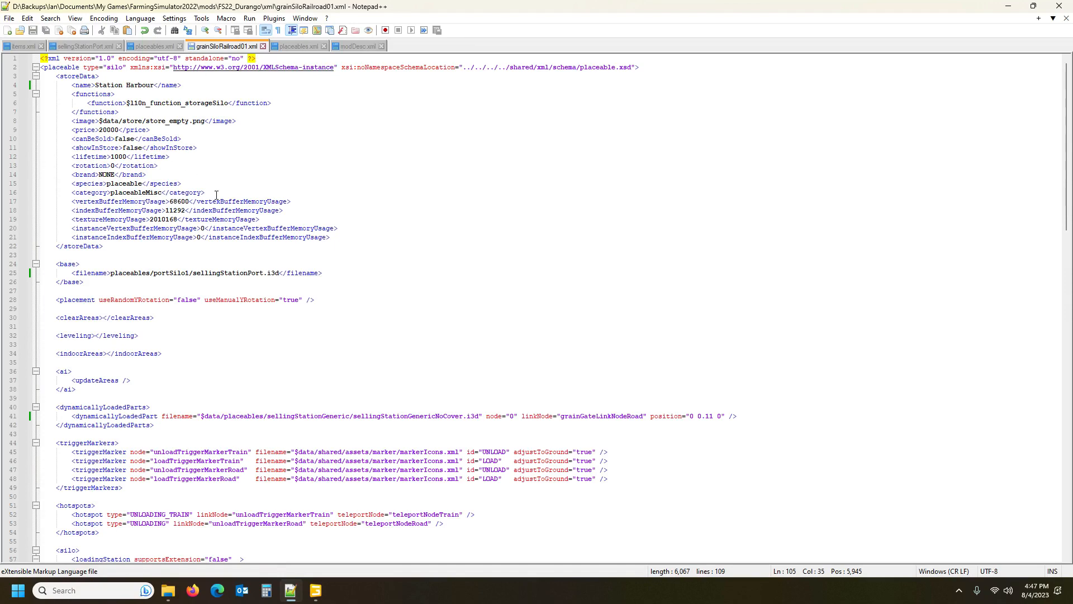
scroll(316, 244, "down", 7)
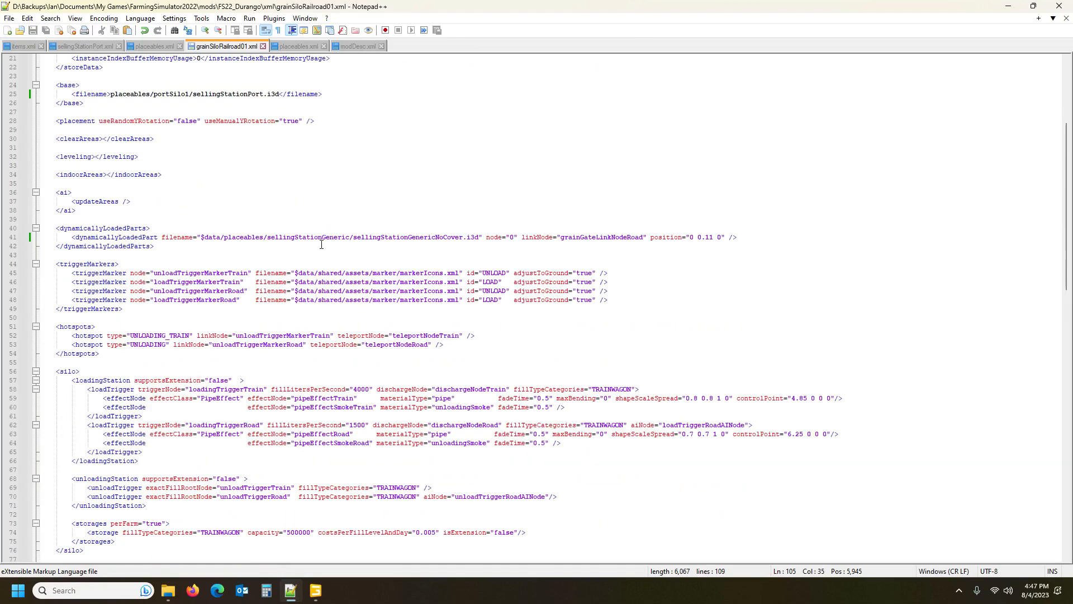
scroll(338, 254, "up", 7)
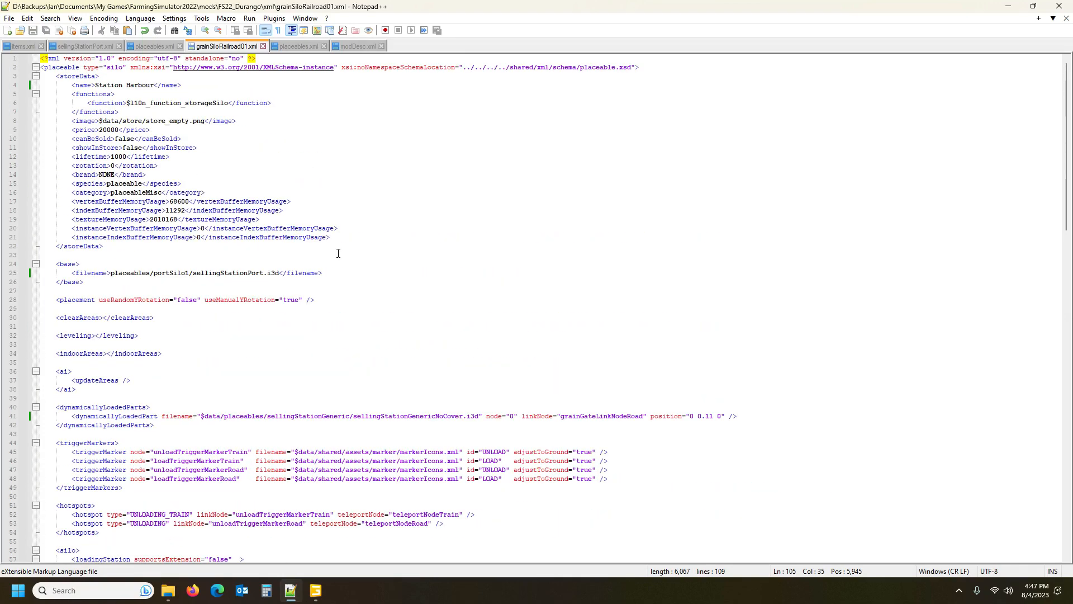
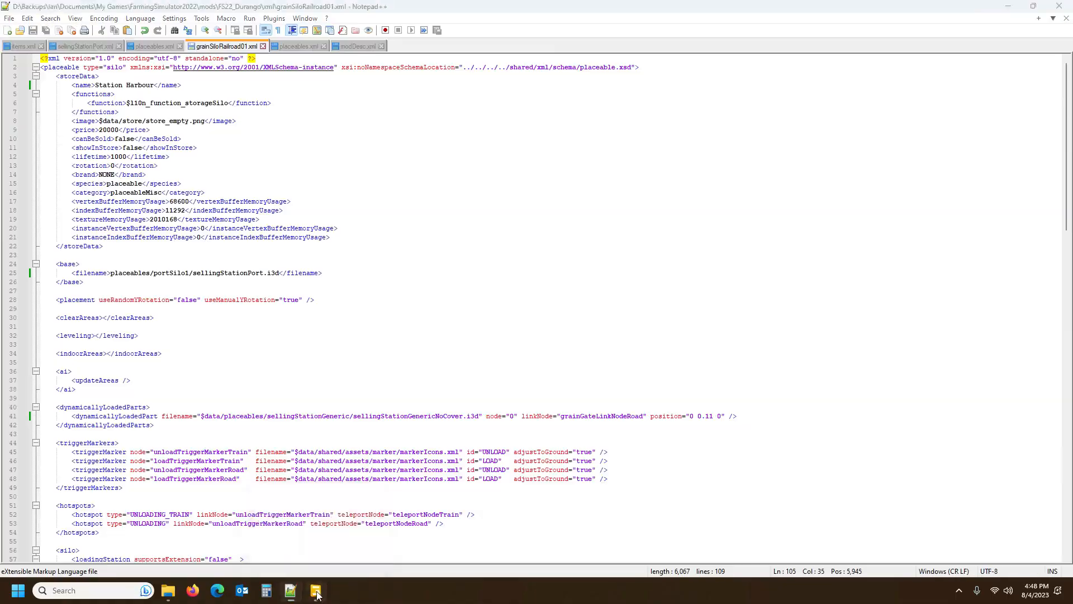
Step: Switch to the map in GIANTS Editor and select unloadStationTrain in the train group of grainSiloRailroad01
left_click(311, 534)
left_click_drag(387, 432, 425, 422, "alt")
middle_click_drag(424, 422, 464, 434, "alt")
left_click_drag(464, 434, 227, 412, "alt")
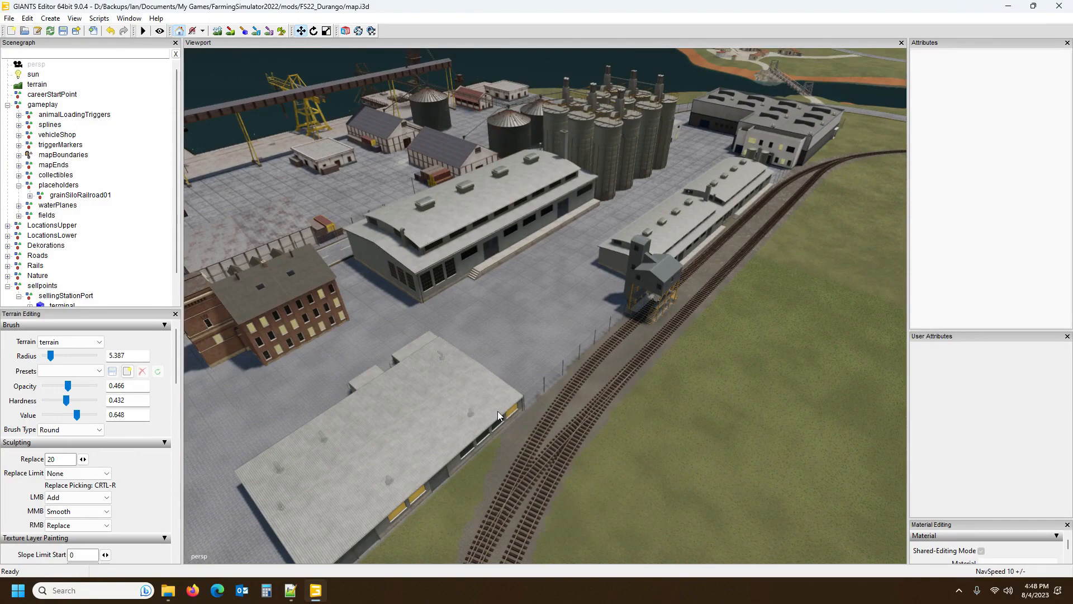
left_click_drag(589, 340, 663, 349, "alt")
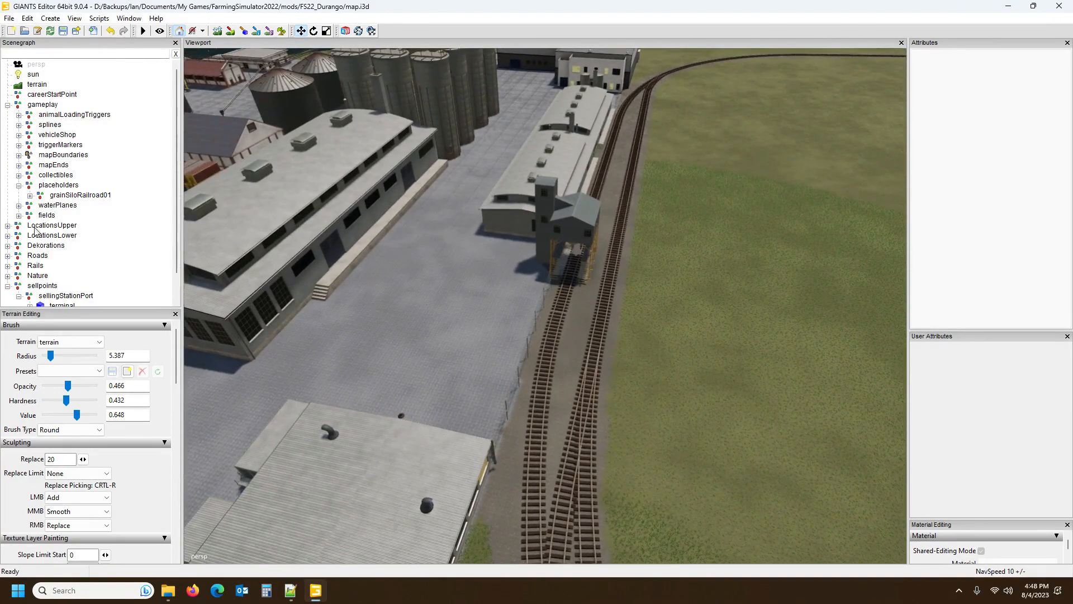
left_click(58, 197)
left_click(30, 195)
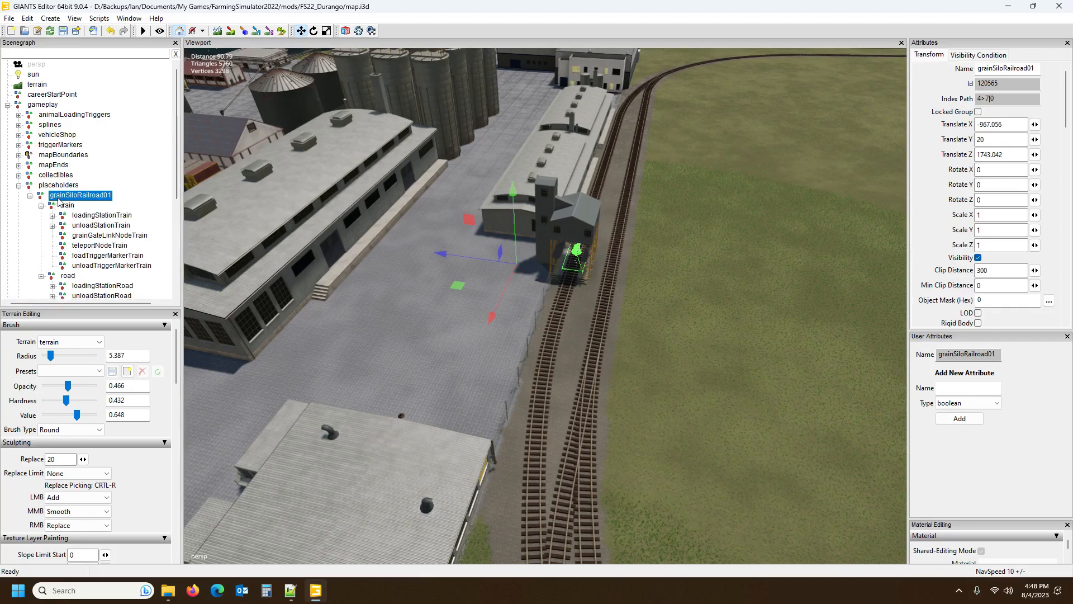
left_click(100, 226)
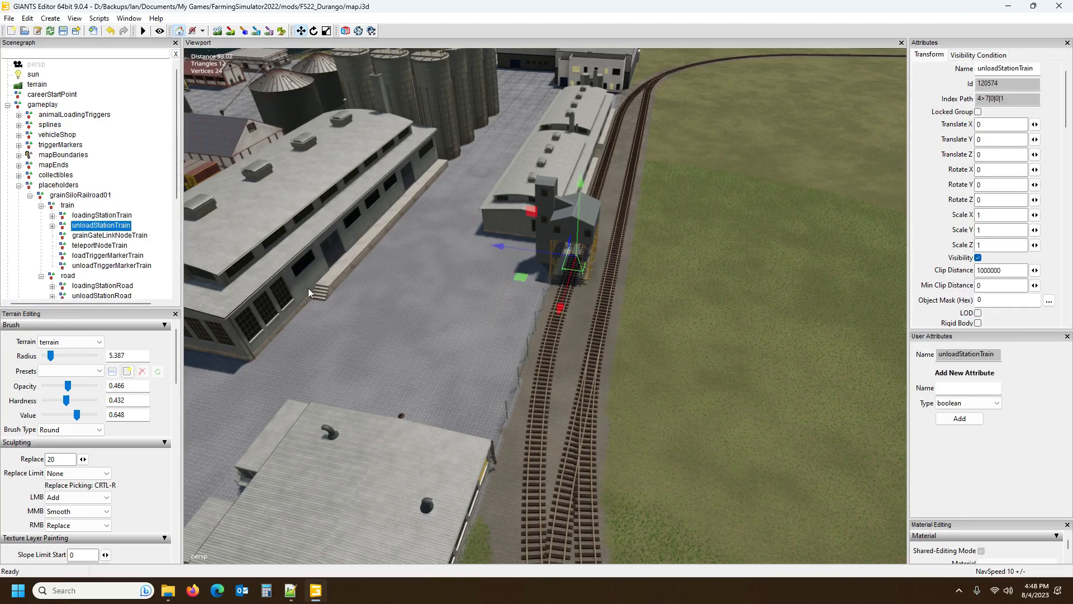
scroll(390, 267, "up", 3)
mouse_move(394, 279)
left_mouse_down("alt")
mouse_move(401, 256)
mouse_move(394, 266)
left_mouse_up("alt")
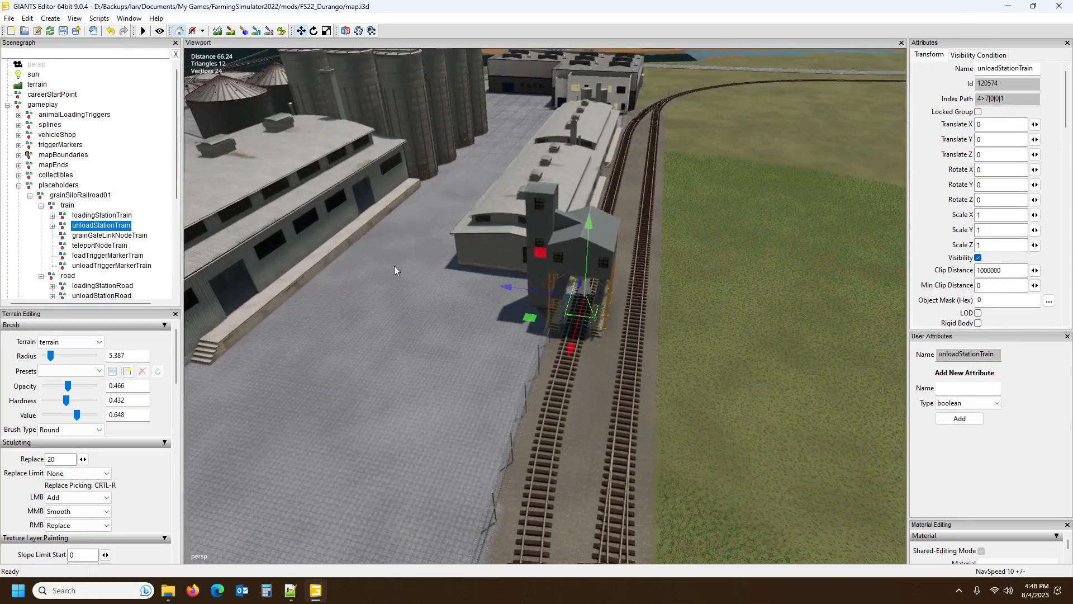
scroll(395, 266, "up", 3)
scroll(395, 267, "up", 5)
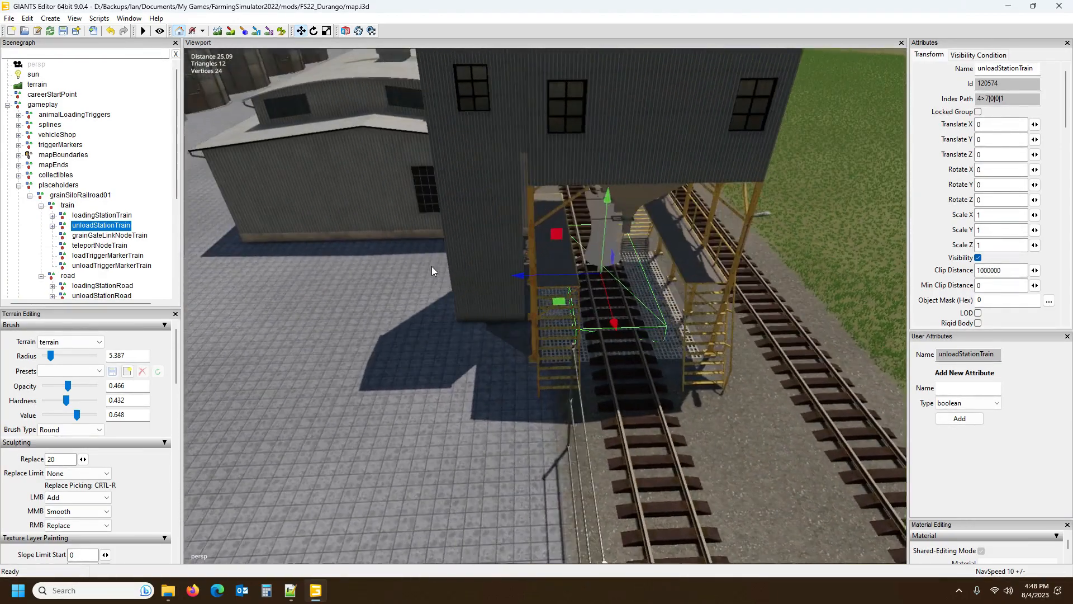
Step: Shift unloadStationTrain sideways across the rails under the silo to a Translate Z of 0.247
left_click_drag(432, 266, 448, 266, "alt")
scroll(428, 262, "up", 2)
scroll(429, 263, "up", 1)
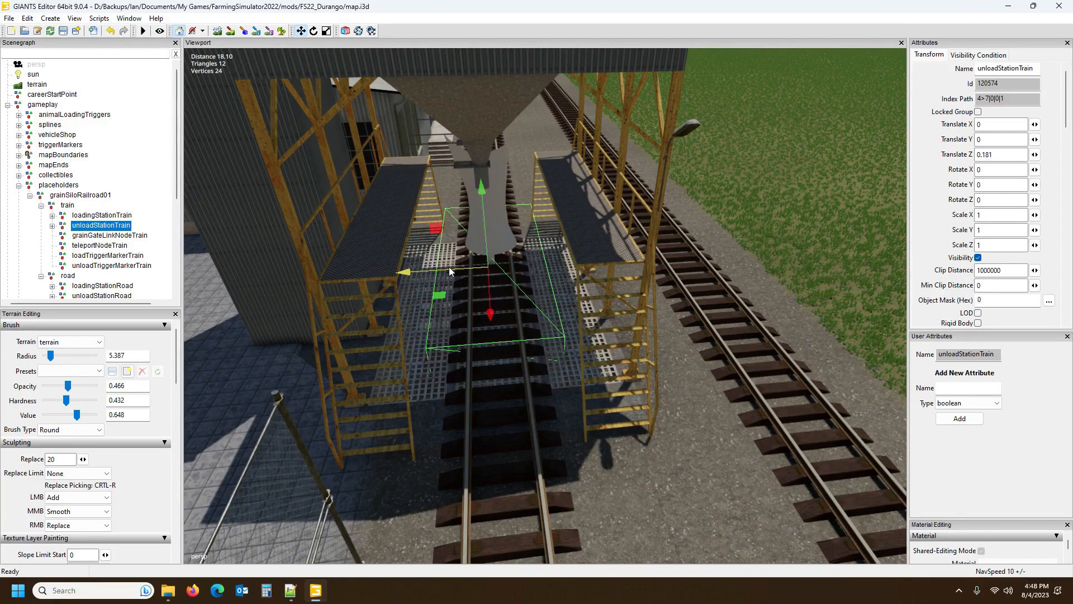
scroll(502, 387, "down", 1)
mouse_move(502, 387)
left_mouse_down("alt")
mouse_move(499, 354)
mouse_move(488, 373)
left_mouse_up("alt")
scroll(504, 387, "down", 5)
scroll(488, 374, "up", 10)
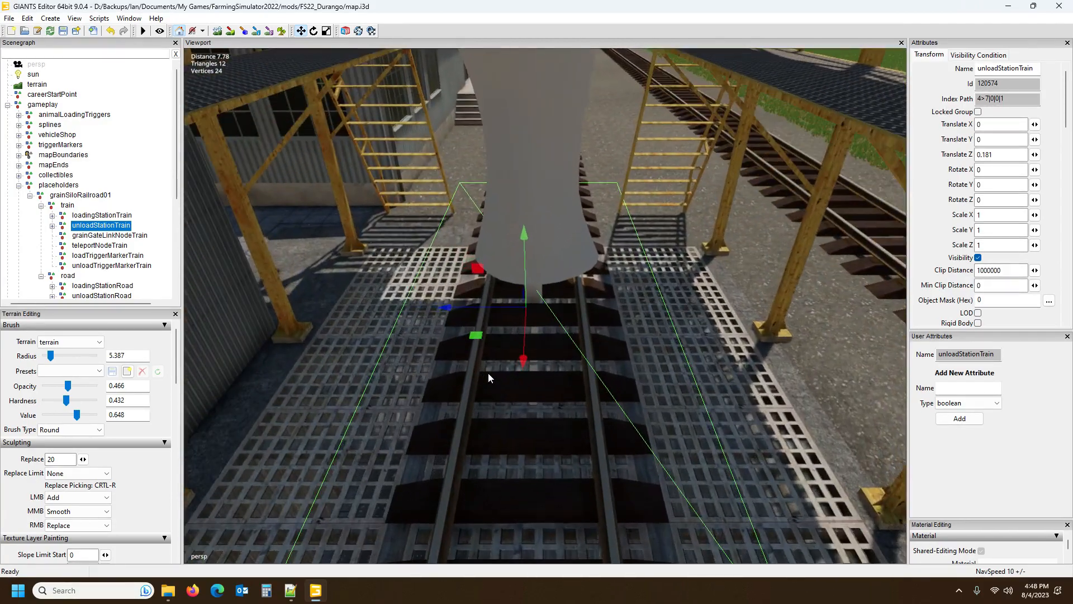
left_click_drag(486, 309, 484, 354)
scroll(487, 335, "down", 10)
scroll(483, 356, "up", 4)
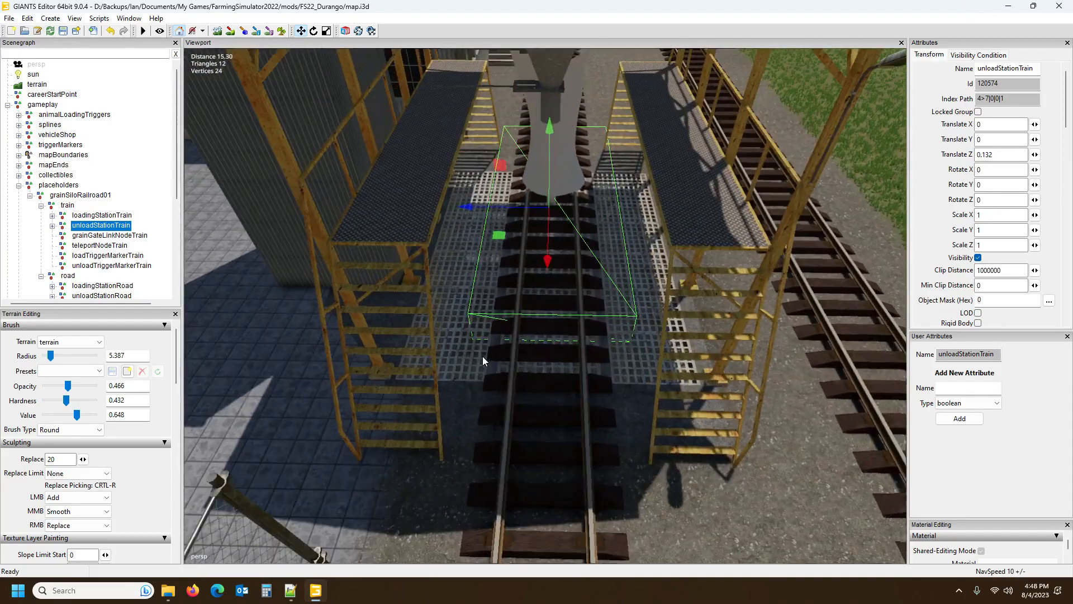
left_click_drag(524, 197, 520, 197)
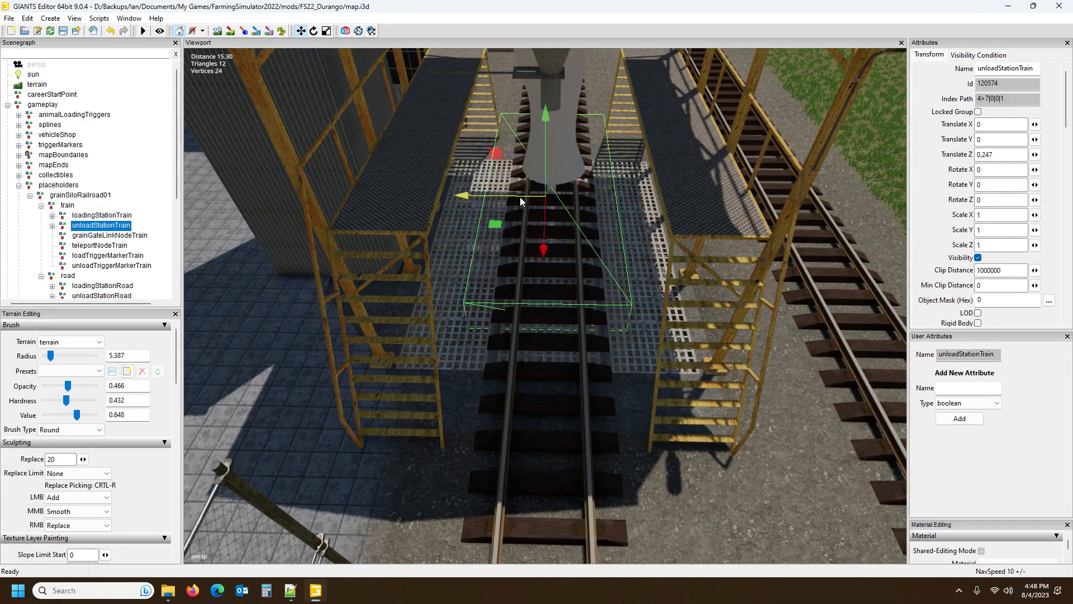
scroll(580, 363, "down", 5)
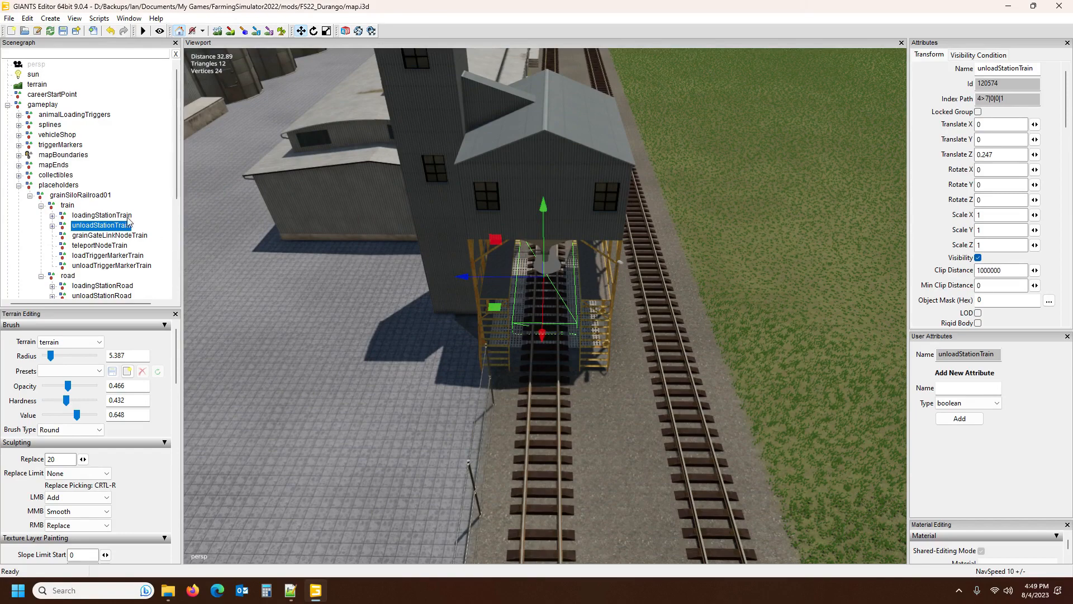
Step: Export the grainSiloRailroad01 group over the existing sellingStationPort.i3d in placeables/portSilo1, and collapse the group
left_click(71, 196)
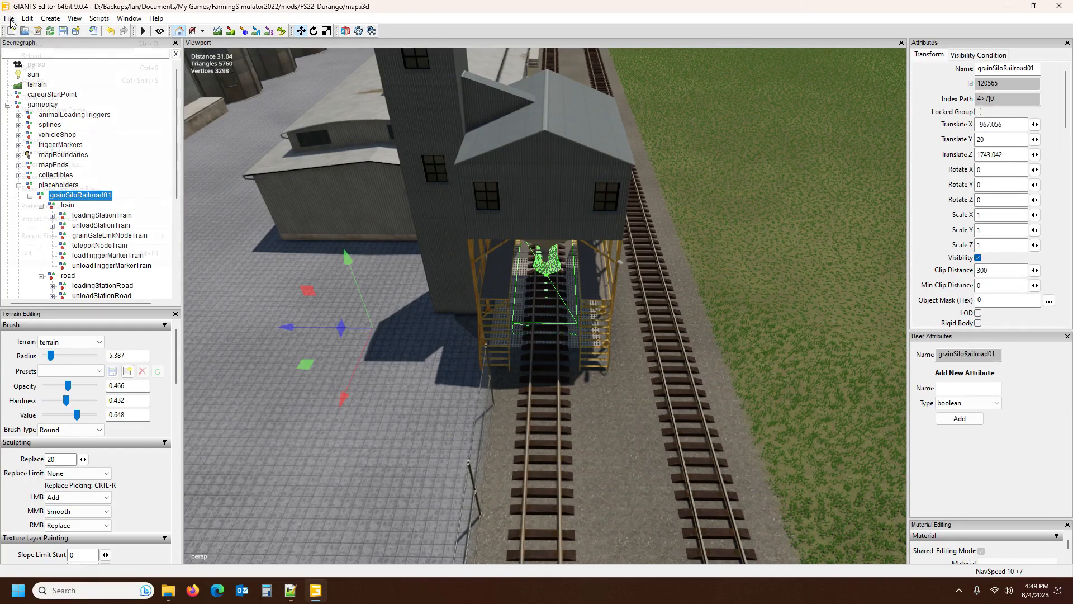
left_click(9, 18)
left_click(61, 189)
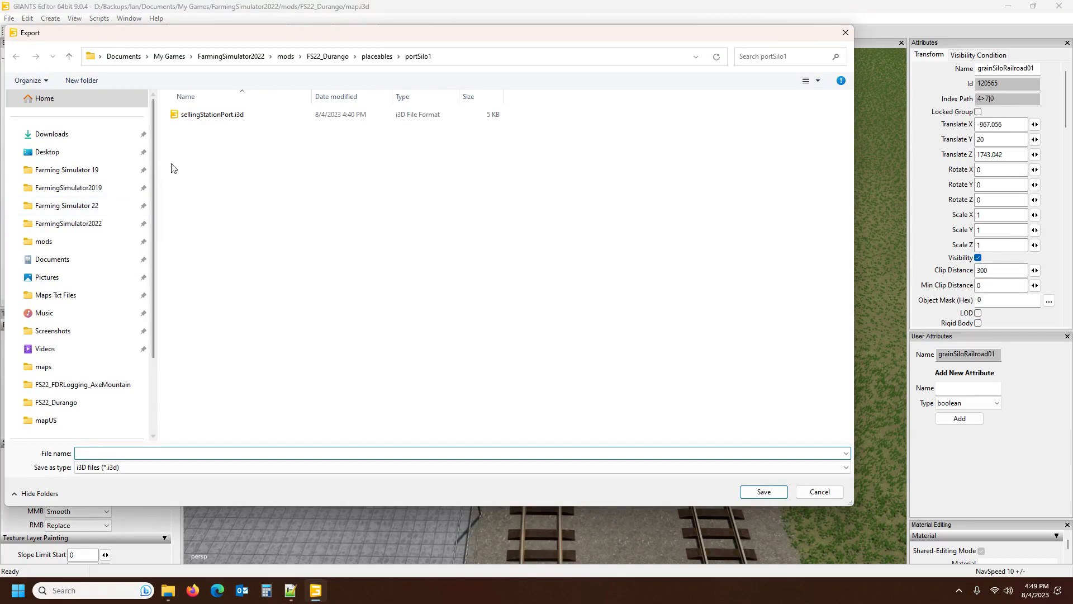
left_click(215, 119)
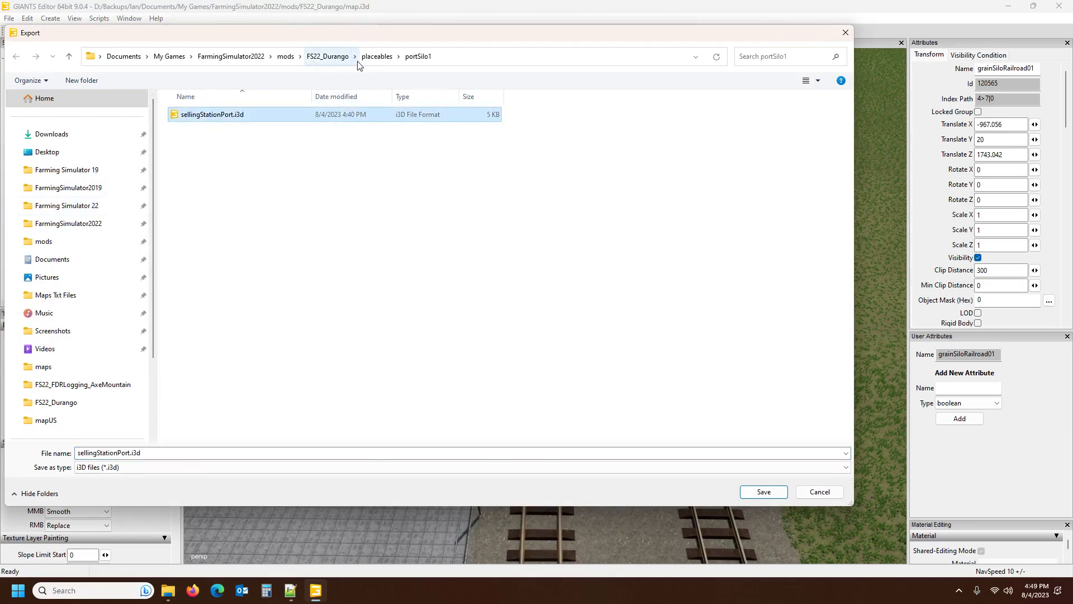
left_click(764, 491)
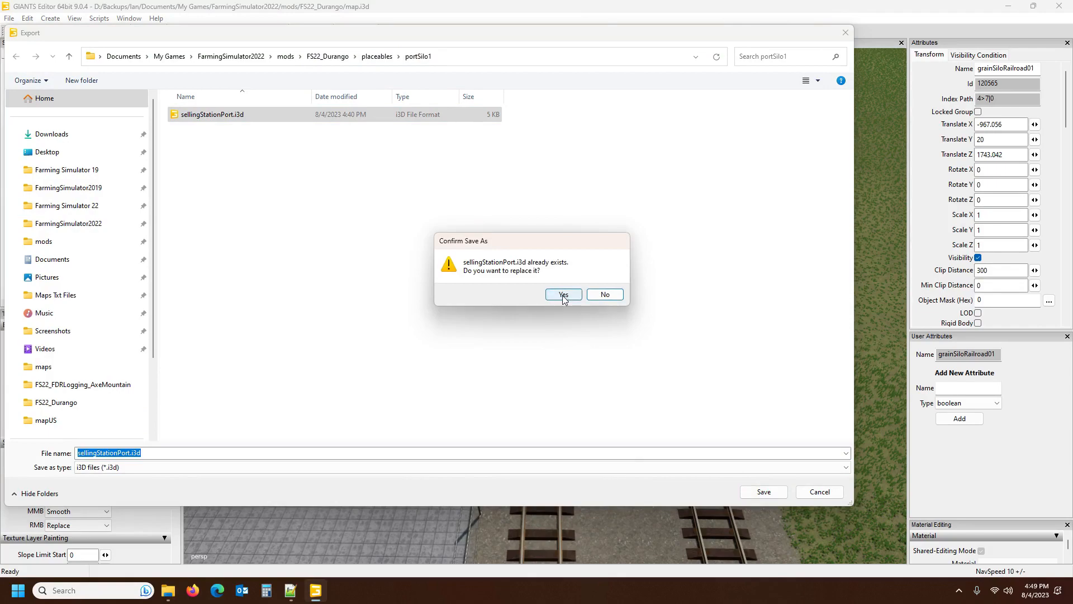
left_click(563, 294)
left_click(563, 290)
left_click(562, 289)
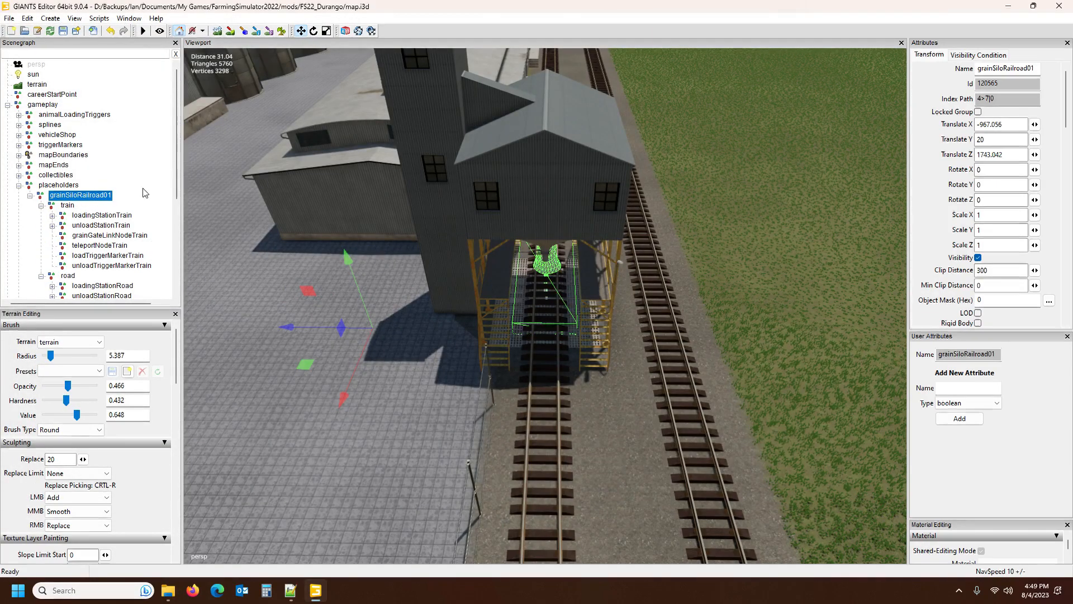
left_click(30, 196)
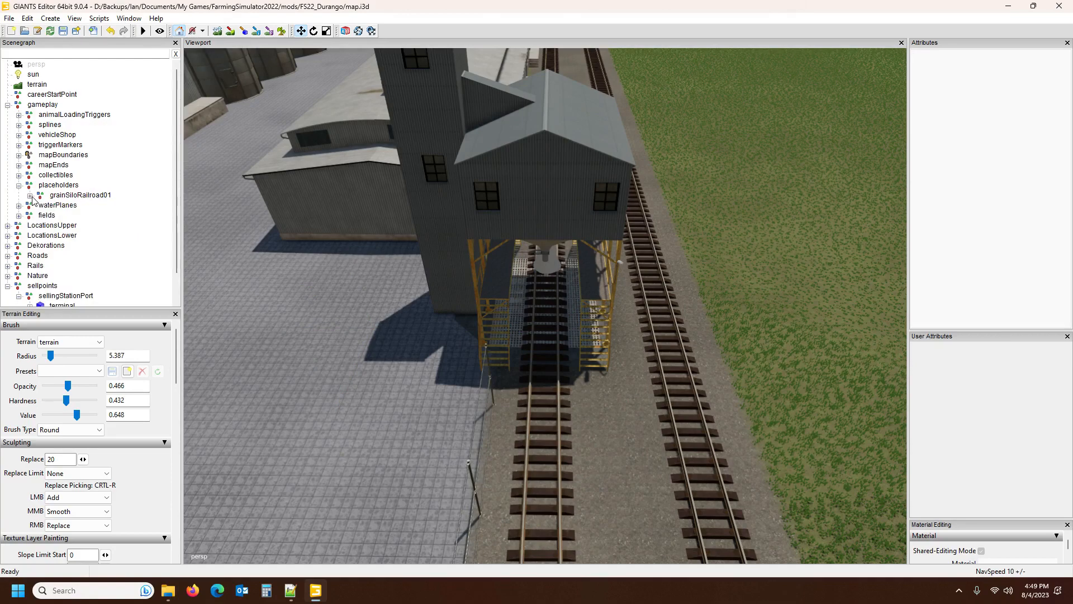
Step: Open the exported sellingStationPort.i3d from the portSilo1 folder with GIANTS Editor version 9.0.4
left_click(168, 590)
double_click(295, 107)
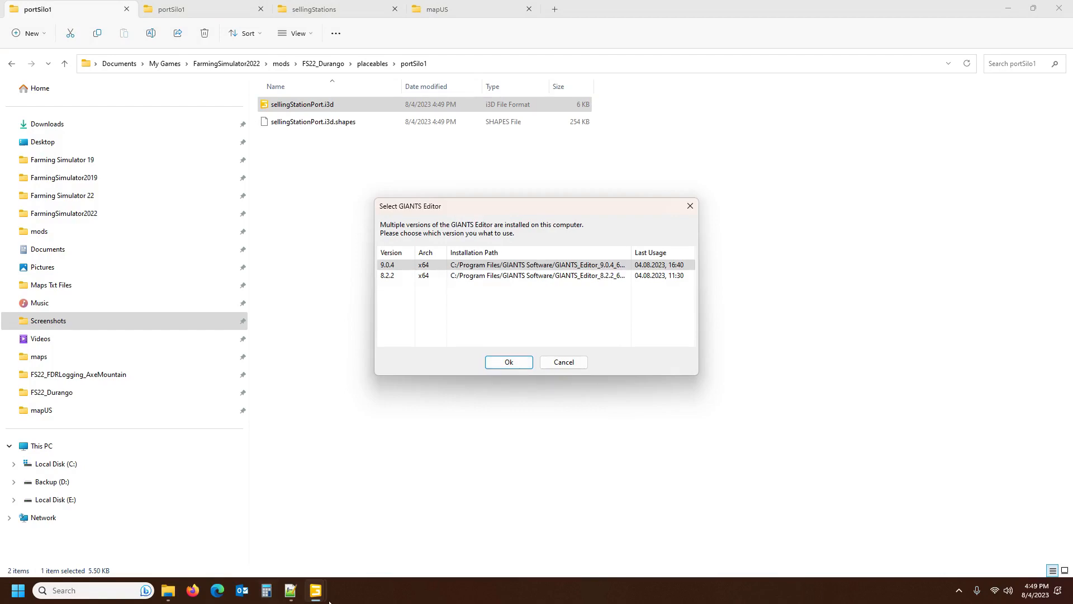
mouse_move(315, 591)
left_click(506, 362)
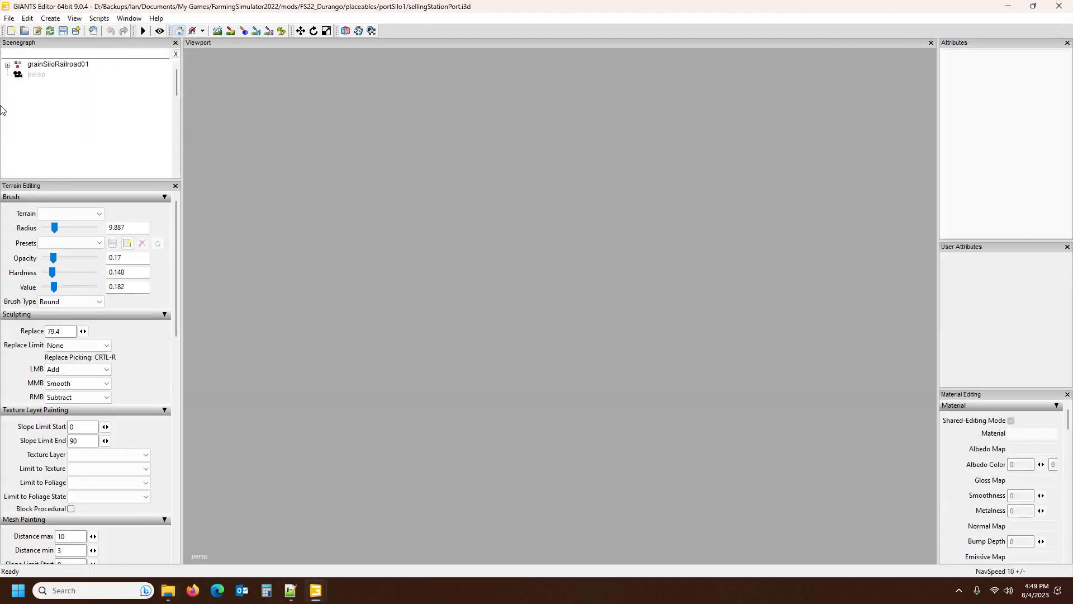
Step: Zero the Translate X, Y and Z of grainSiloRailroad01, save the i3d file, and close its editor window
left_click_drag(1043, 125, 976, 130)
type("0")
key("Tab")
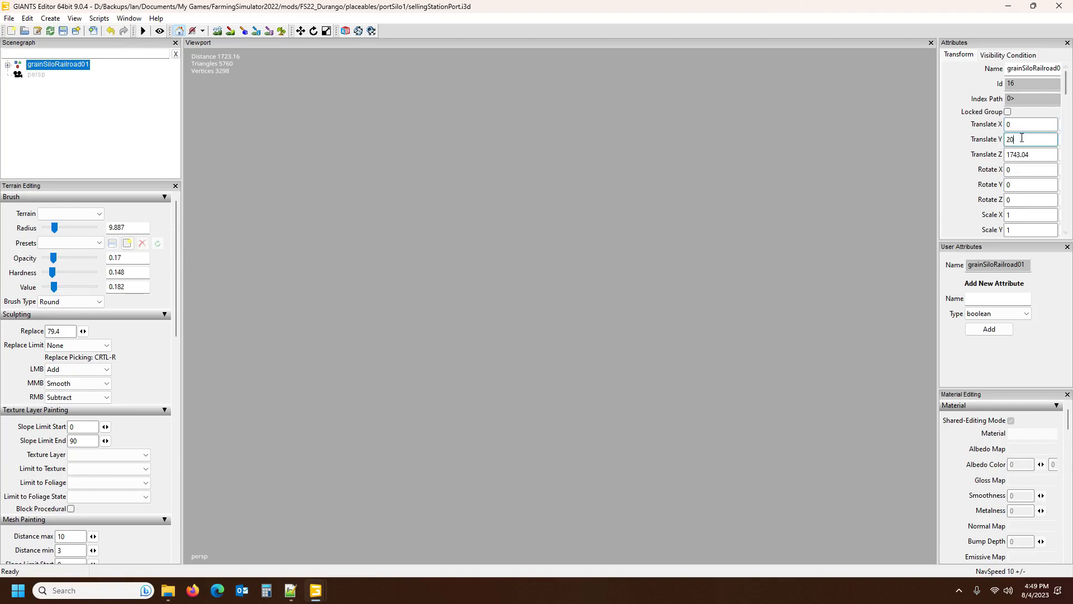
type("0")
key("Tab")
type("0")
key("Return")
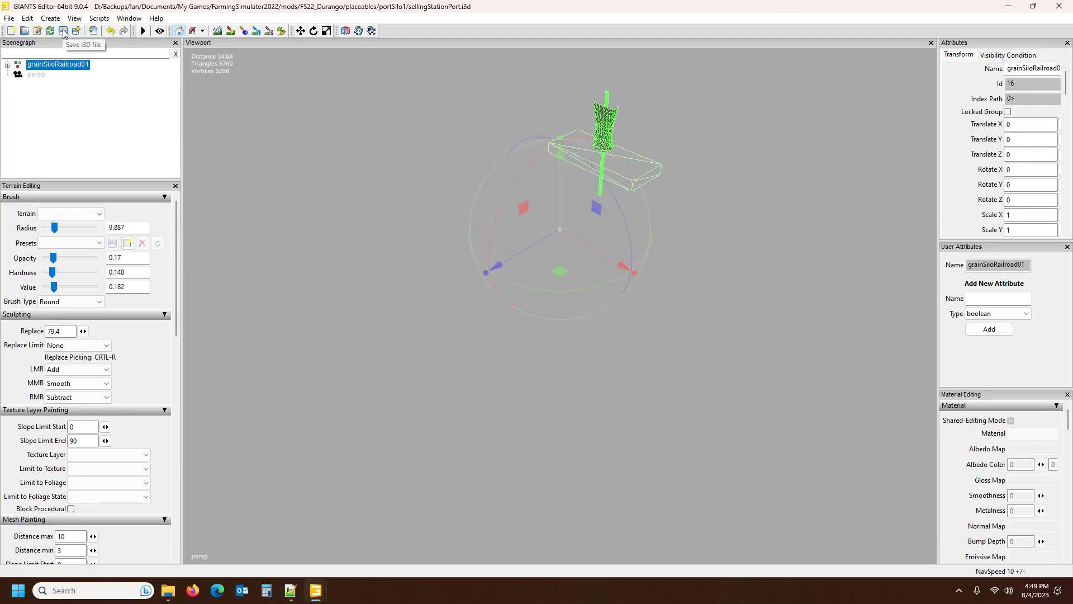
left_click(1059, 6)
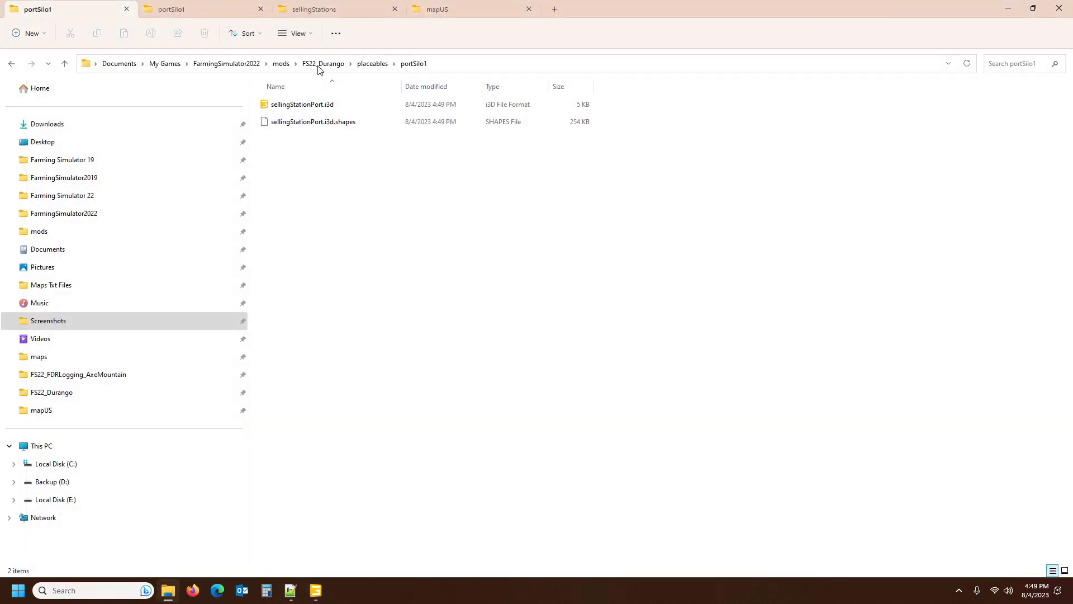
Step: Open the base game's map.i3d from the mapUS folder with GIANTS Editor
left_click(315, 590)
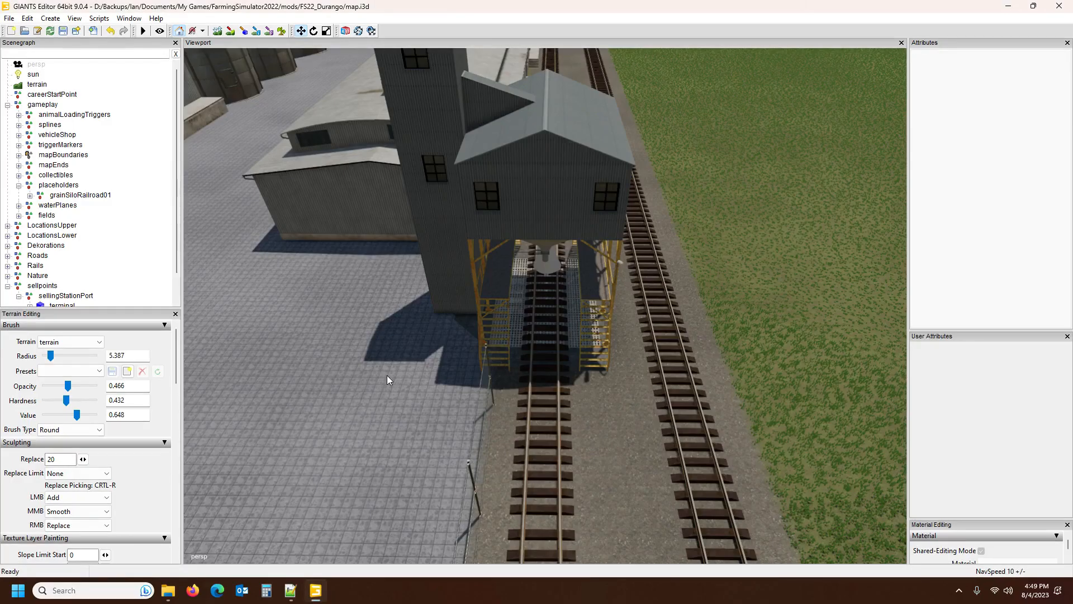
left_click_drag(488, 398, 429, 446, "alt")
left_click_drag(406, 439, 380, 404, "alt")
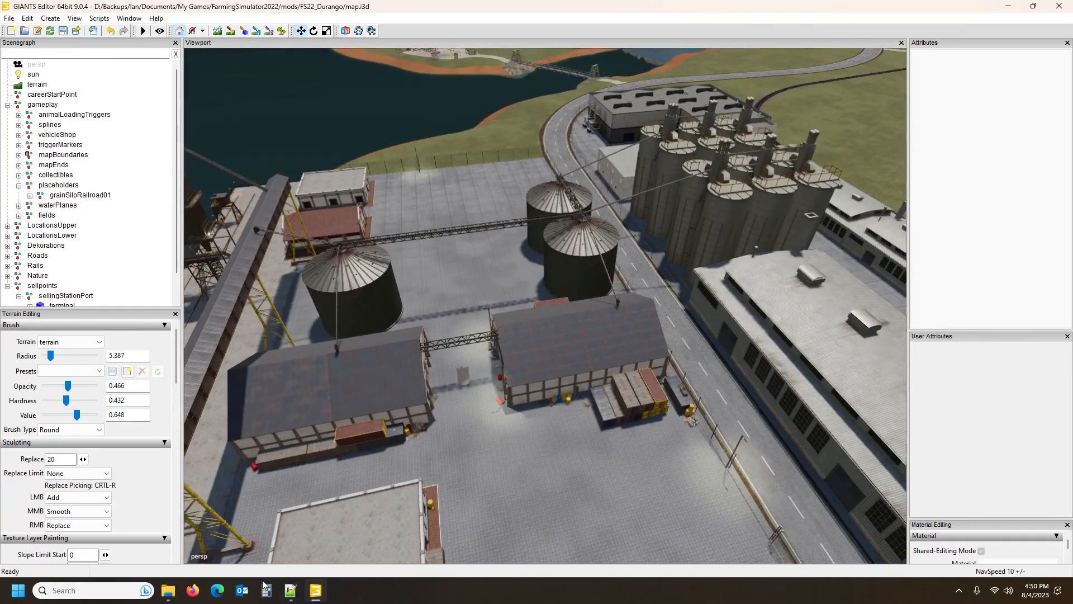
left_click(171, 573)
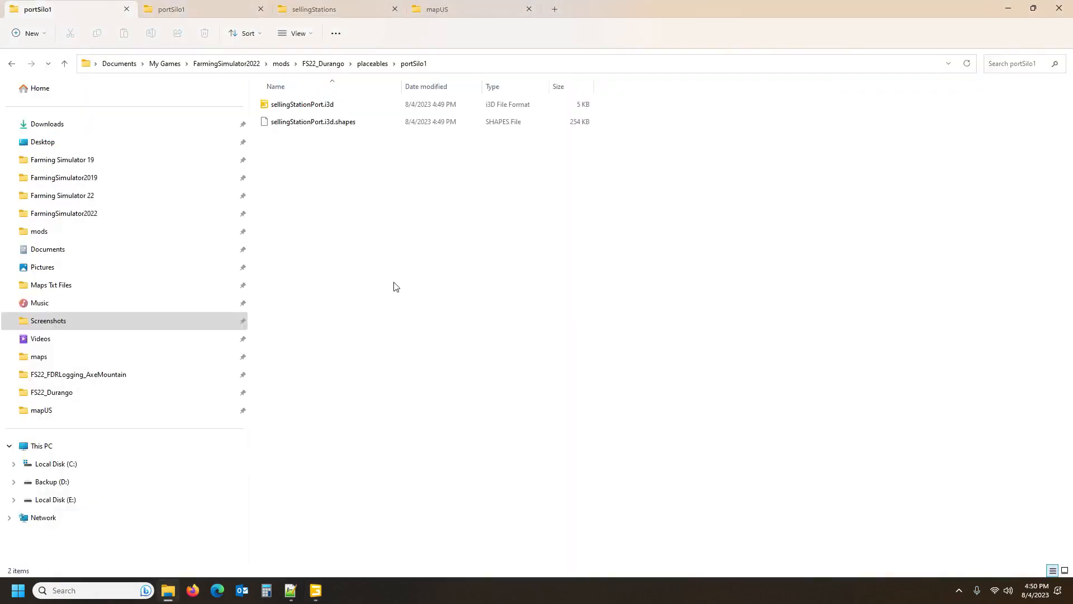
left_click(450, 9)
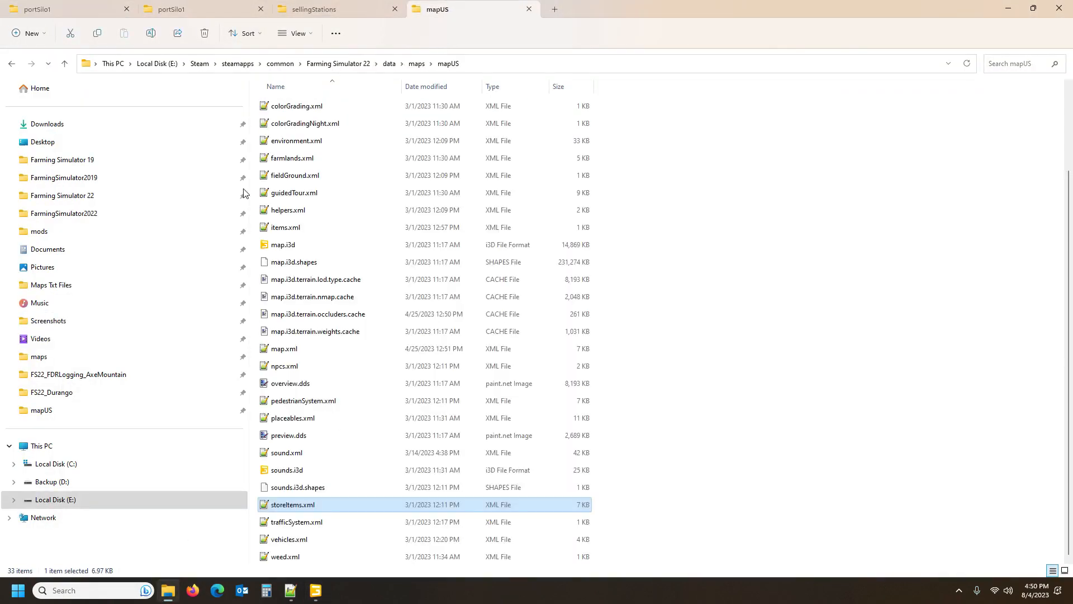
double_click(283, 244)
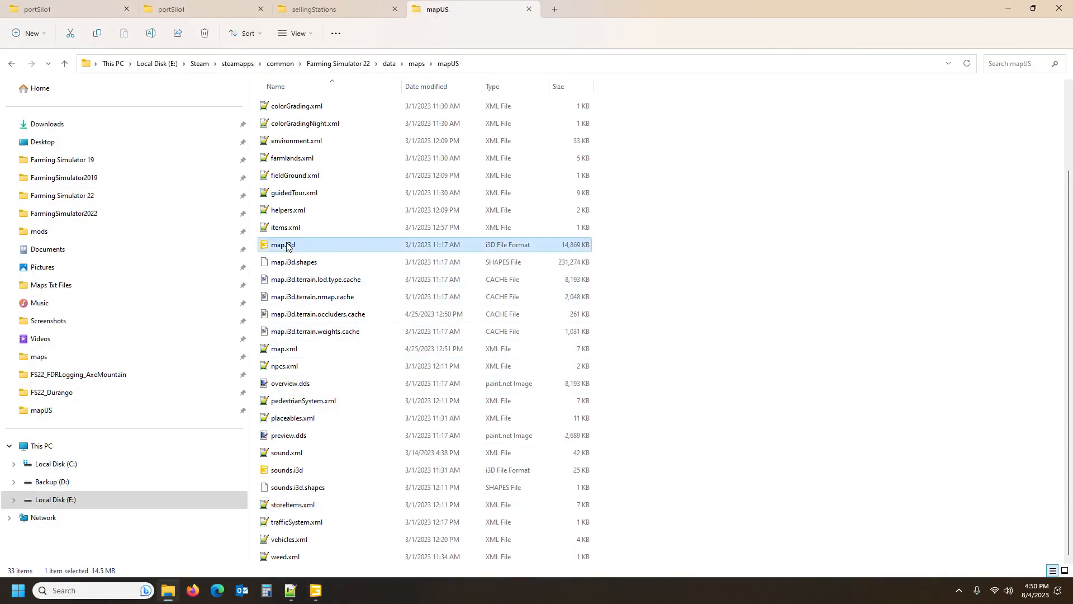
left_click(509, 363)
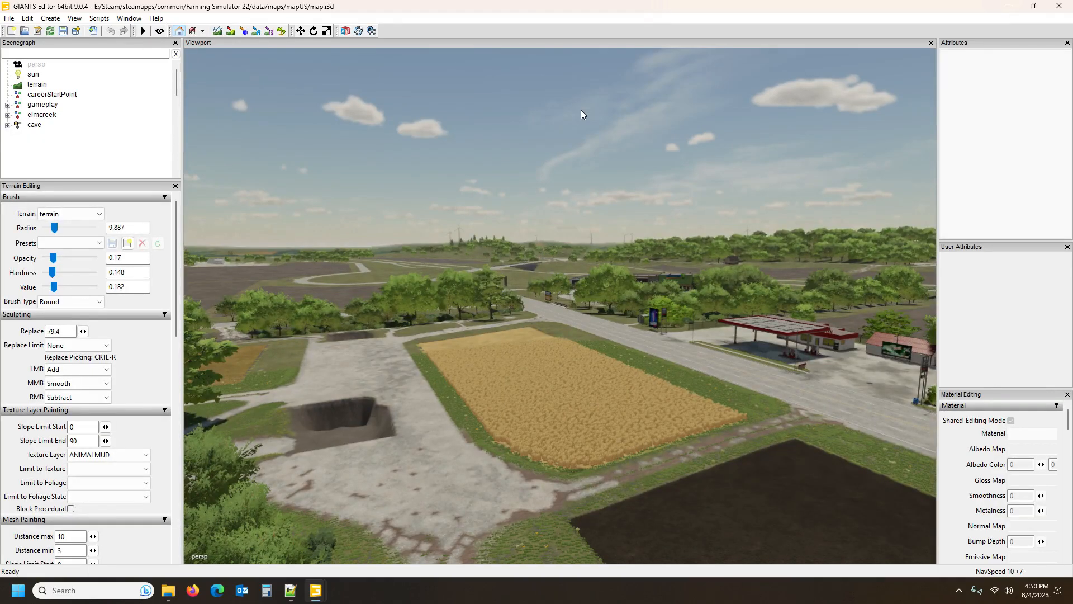
Step: Find the large concrete grain silos in the mapUS map and select the towerGrainOutlet02 pipe beside the roller door
left_click_drag(688, 424, 229, 435, "alt")
scroll(463, 474, "down", 5)
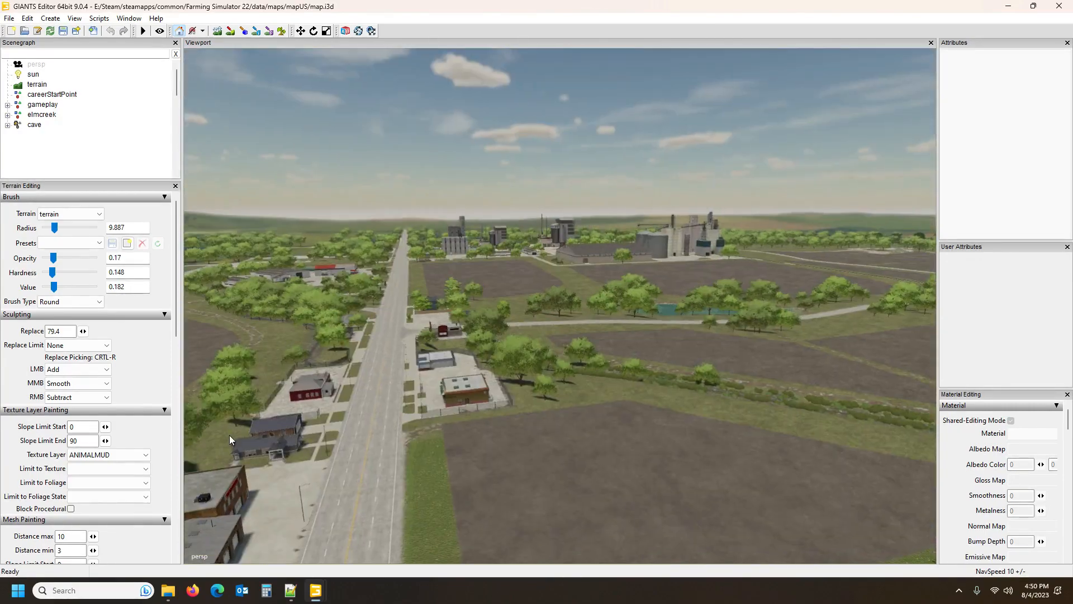
left_click_drag(703, 425, 731, 480, "alt")
scroll(741, 376, "up", 6)
scroll(735, 438, "up", 6)
scroll(715, 489, "up", 4)
scroll(727, 473, "up", 5)
middle_click_drag(730, 479, 728, 475, "alt")
left_click(667, 305)
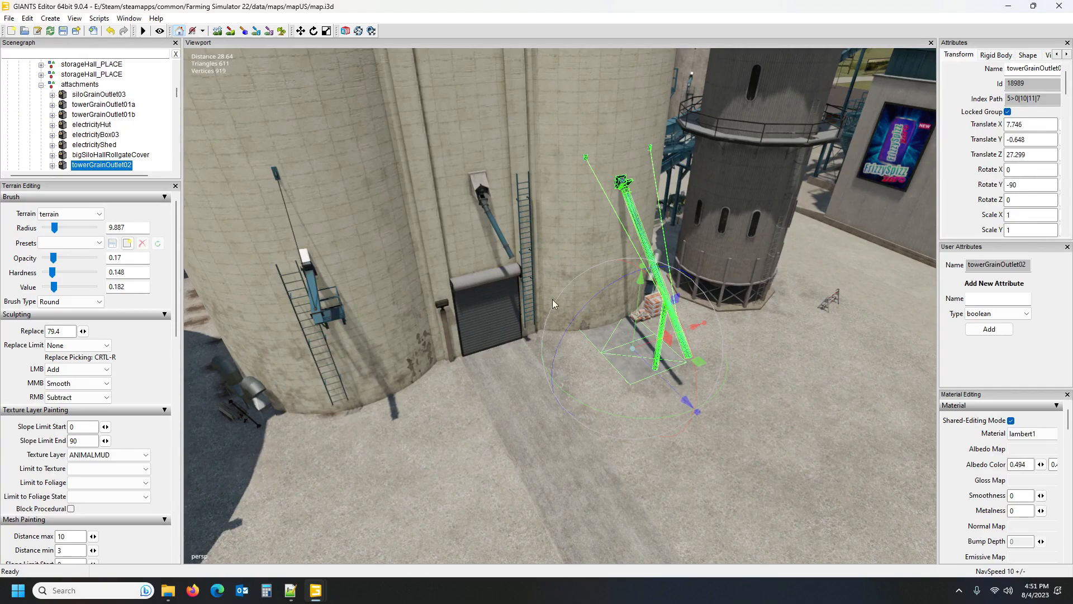
Step: Try raising the whole towerGrainOutlet02 object to a Translate Y of 3.032, and undo the move
left_click_drag(569, 189, 611, 284, "alt")
scroll(611, 283, "down", 3)
middle_click_drag(611, 284, 612, 284, "alt")
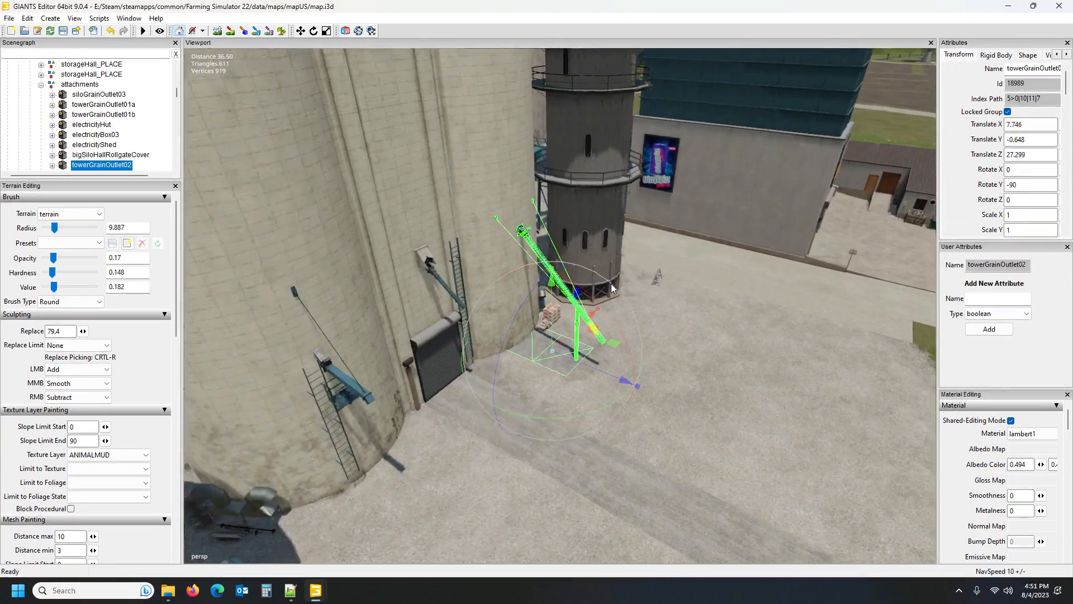
left_click_drag(612, 284, 551, 297, "alt")
scroll(553, 300, "up", 4)
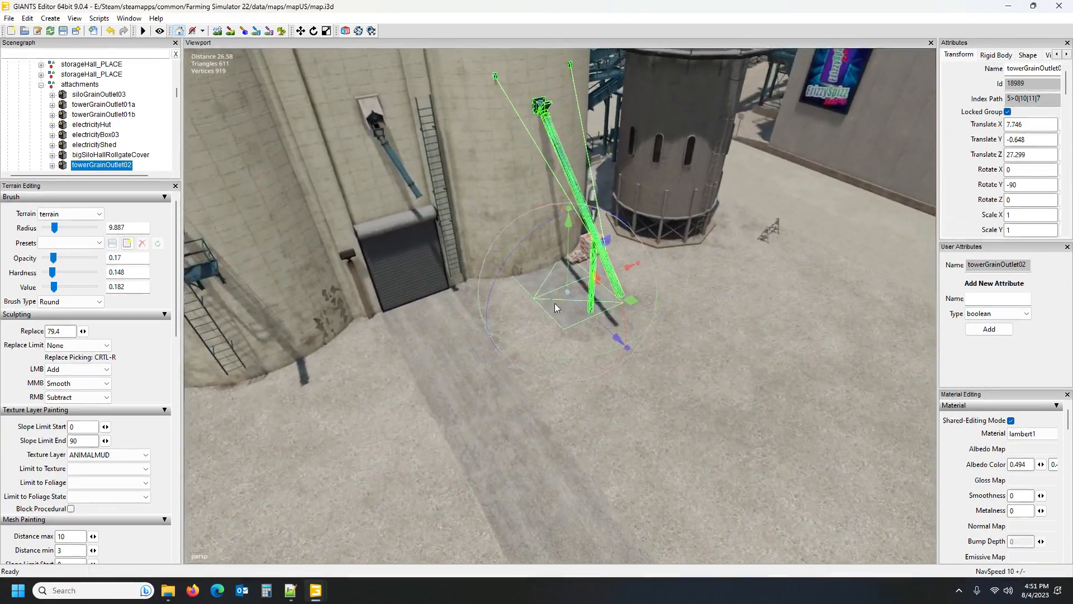
left_click_drag(565, 260, 572, 191)
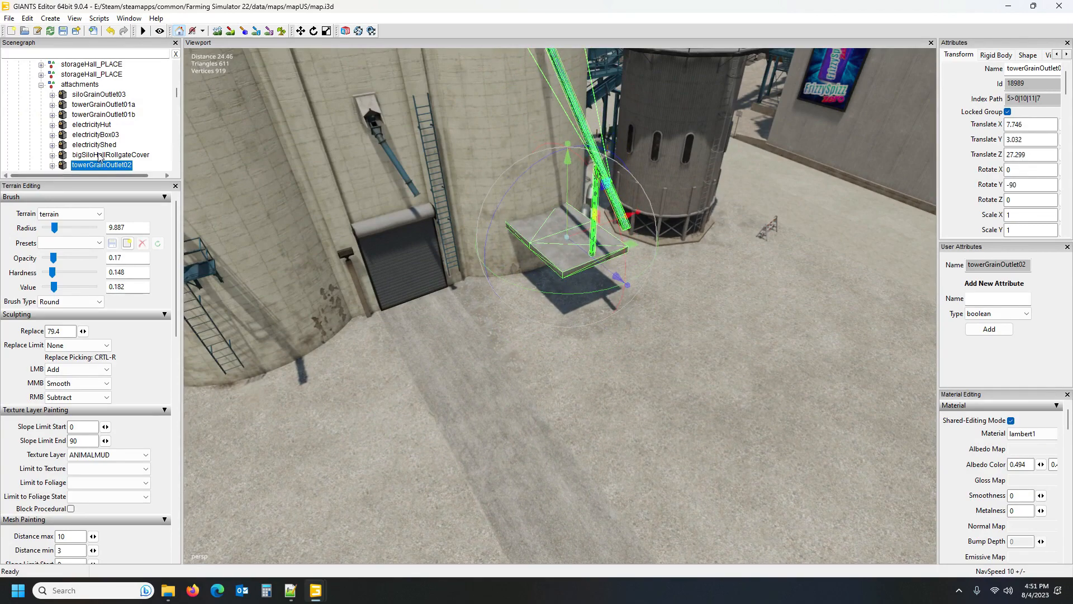
key("ctrl+z")
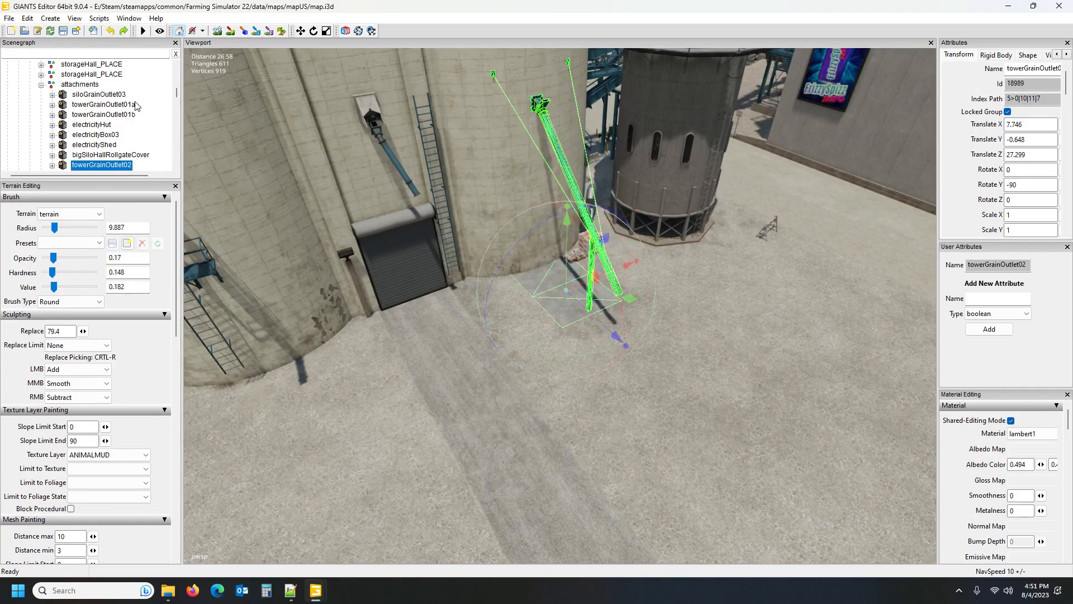
Step: Select the towerGrainOutlet02Vis shape inside towerGrainOutlet02, testing it with an upward move that is undone
scroll(103, 139, "down", 1)
left_click(52, 154)
scroll(105, 128, "down", 3)
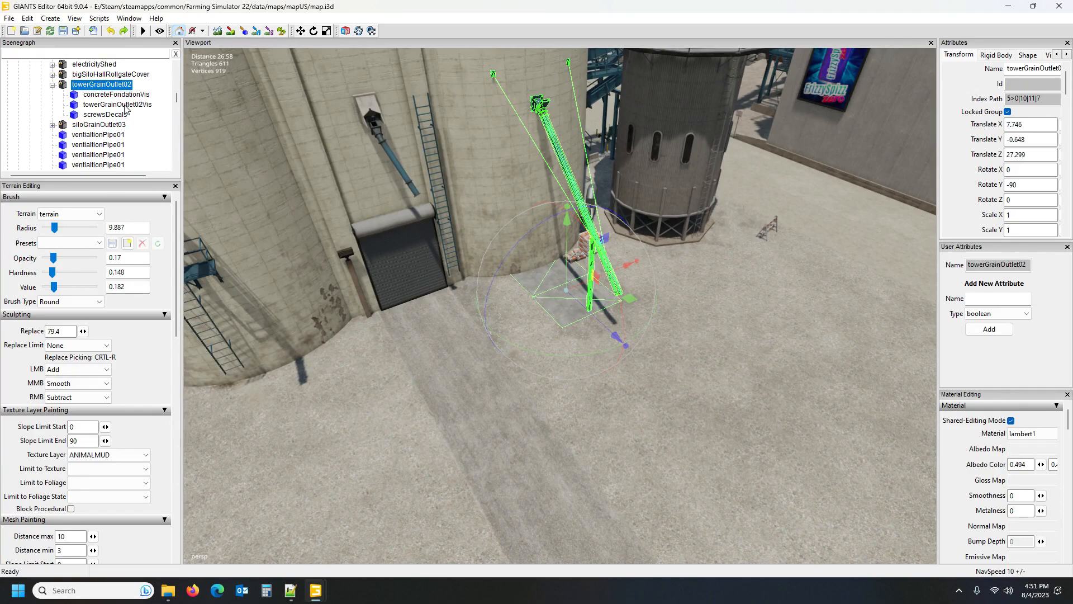
left_click(117, 104)
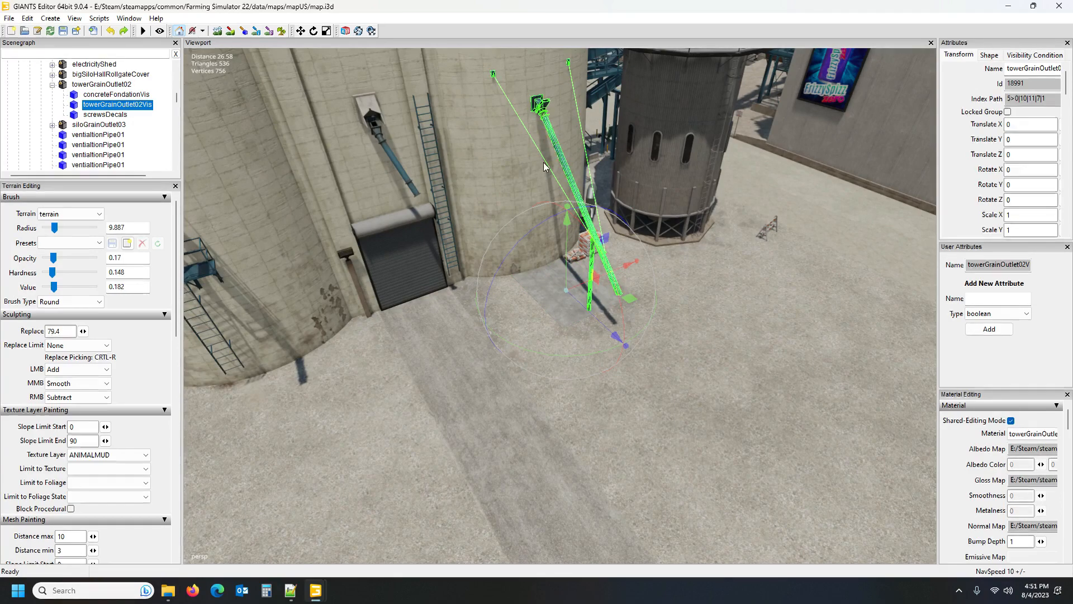
left_click_drag(567, 230, 568, 195)
key("ctrl+z")
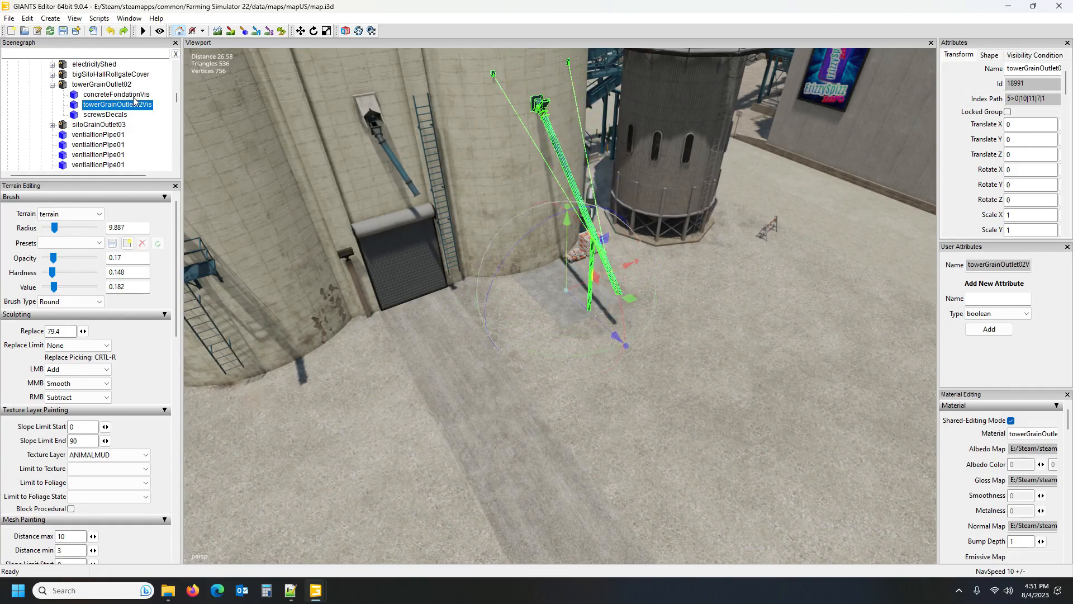
Step: Export the selected shape with files as pipe into portSilo1, including the parent directory structure, and close mapUS without saving
left_click(8, 19)
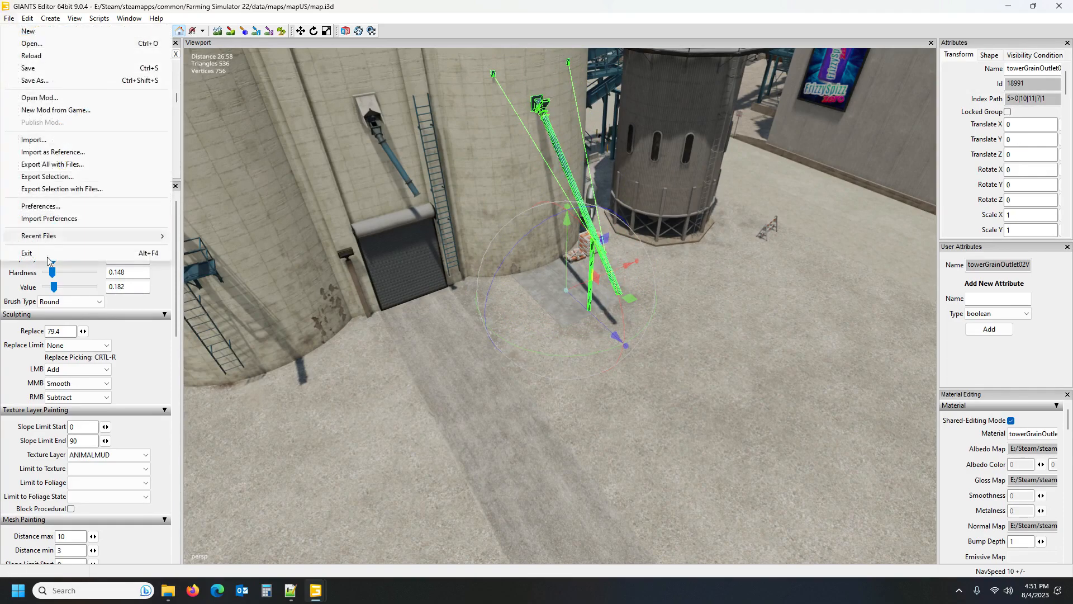
left_click(50, 189)
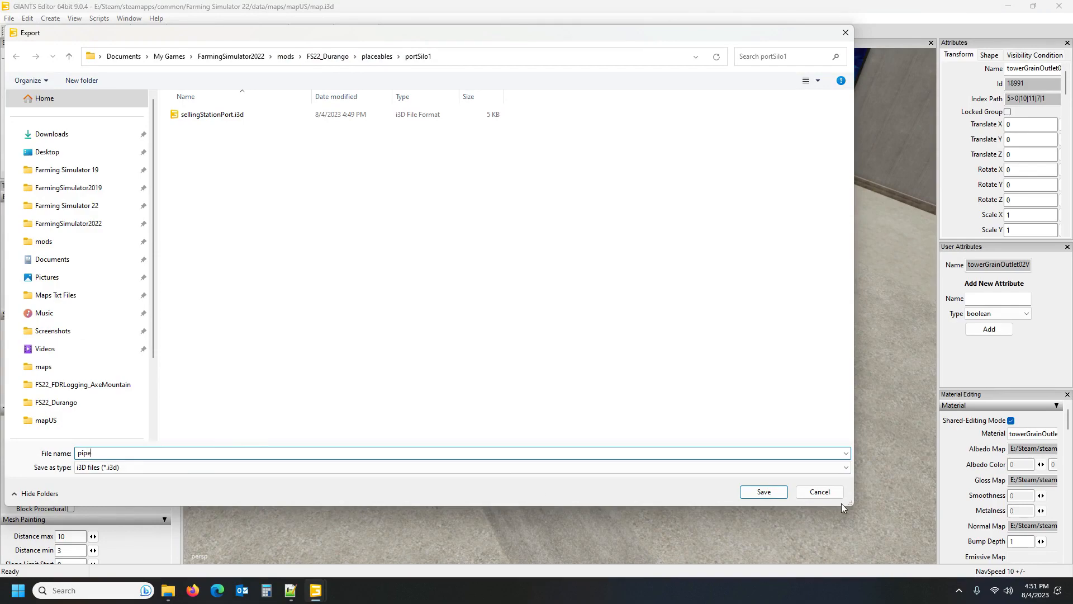
left_click(762, 494)
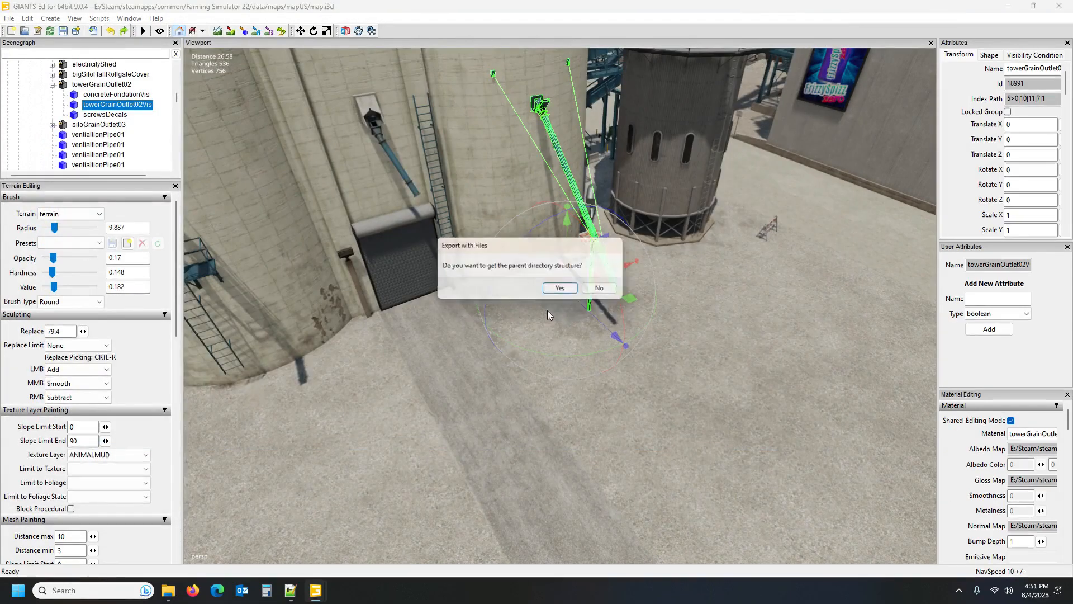
left_click(561, 292)
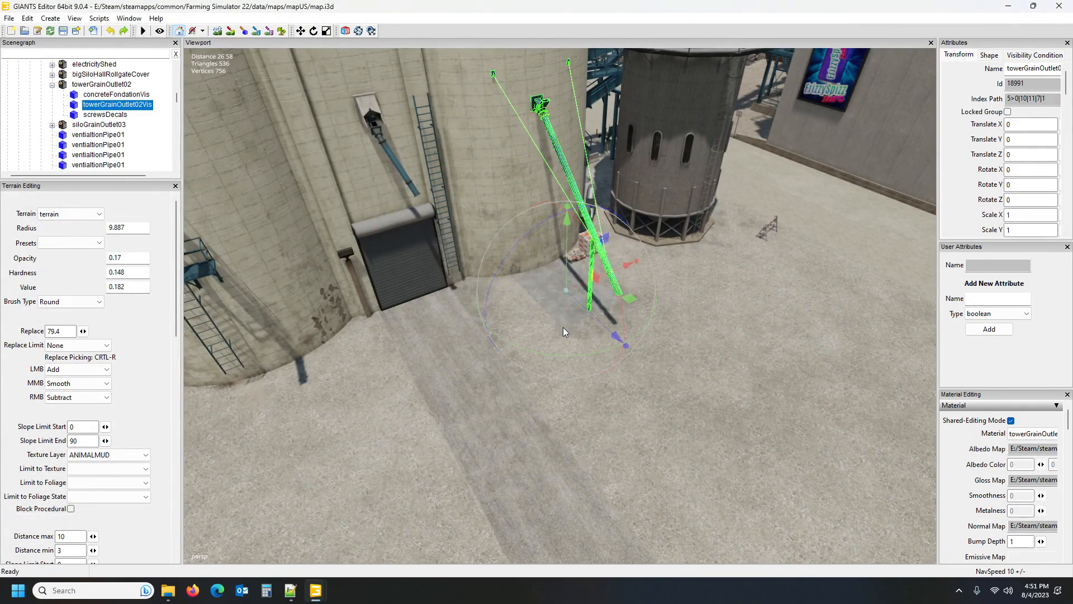
left_click(1059, 6)
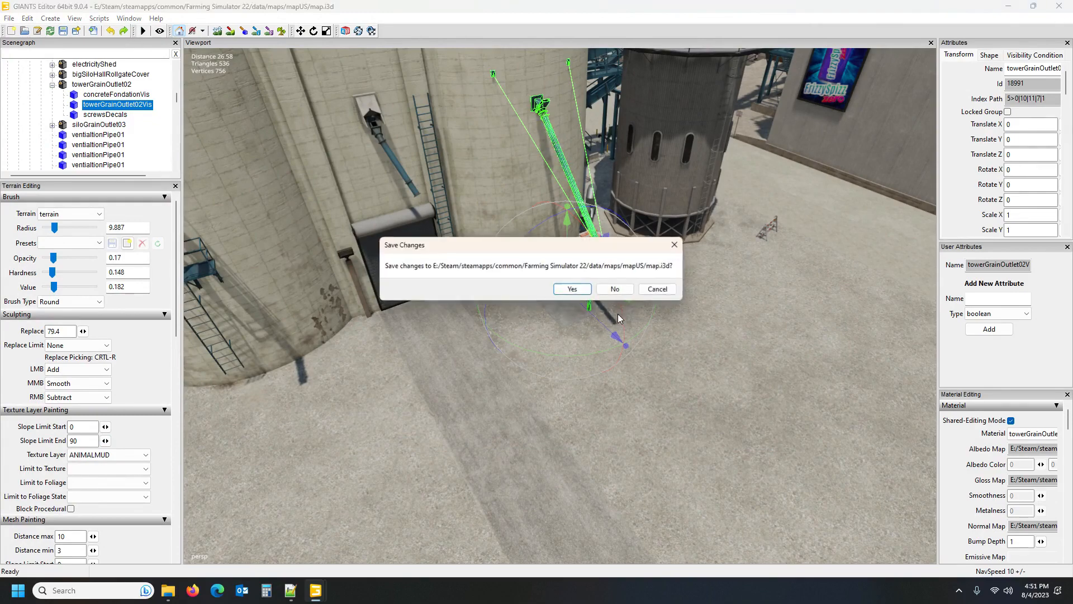
left_click(619, 287)
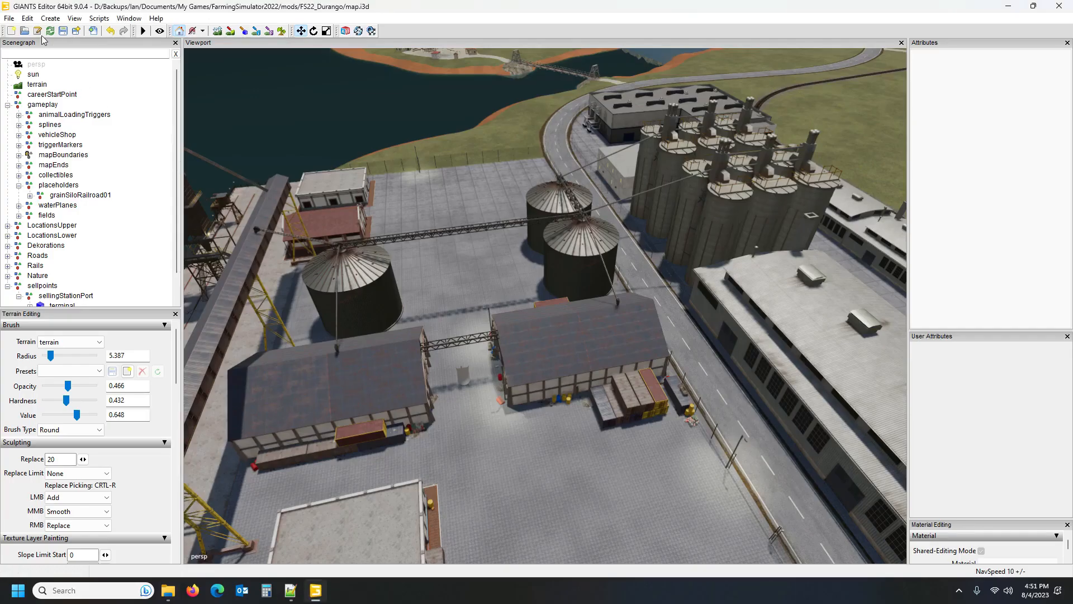
Step: Import pipe.i3d from portSilo1 into the Durango map and move towerGrainOutlet02Vis into the sellingStationPort group
left_click(9, 18)
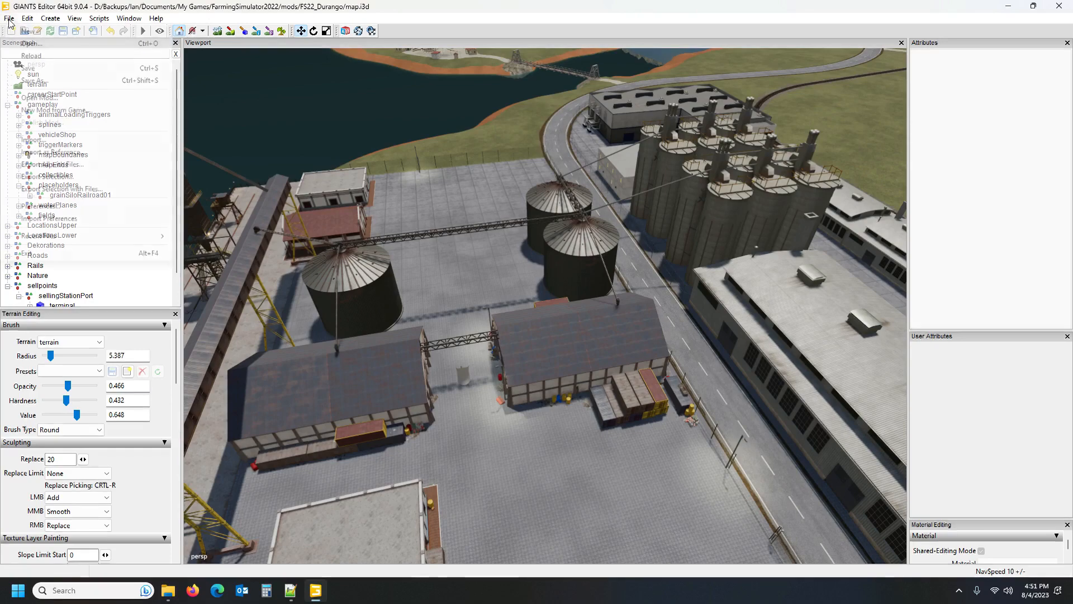
left_click(56, 139)
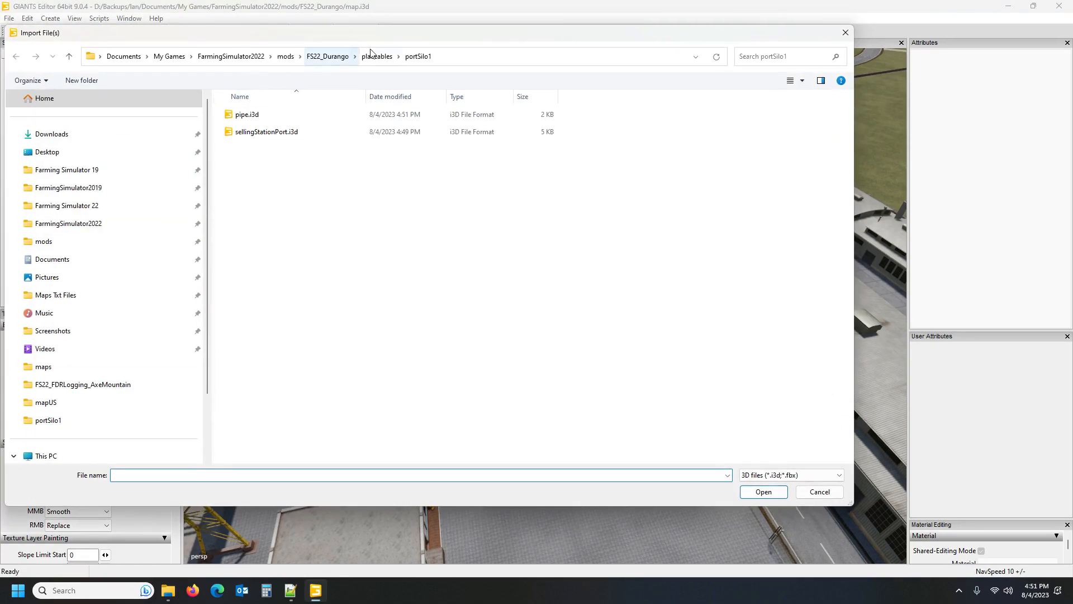
double_click(247, 114)
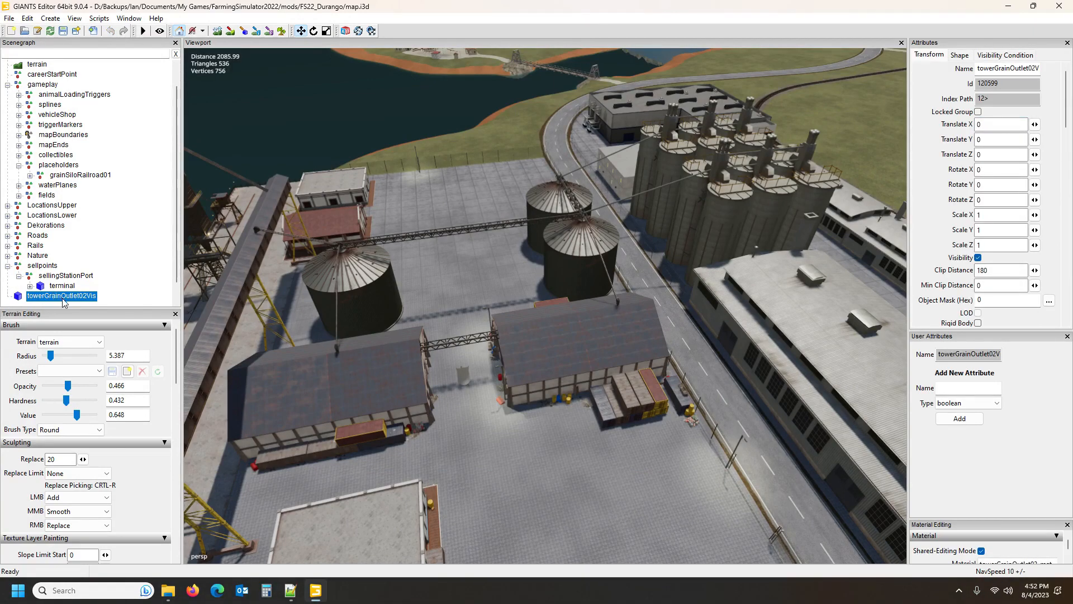
left_click(70, 277)
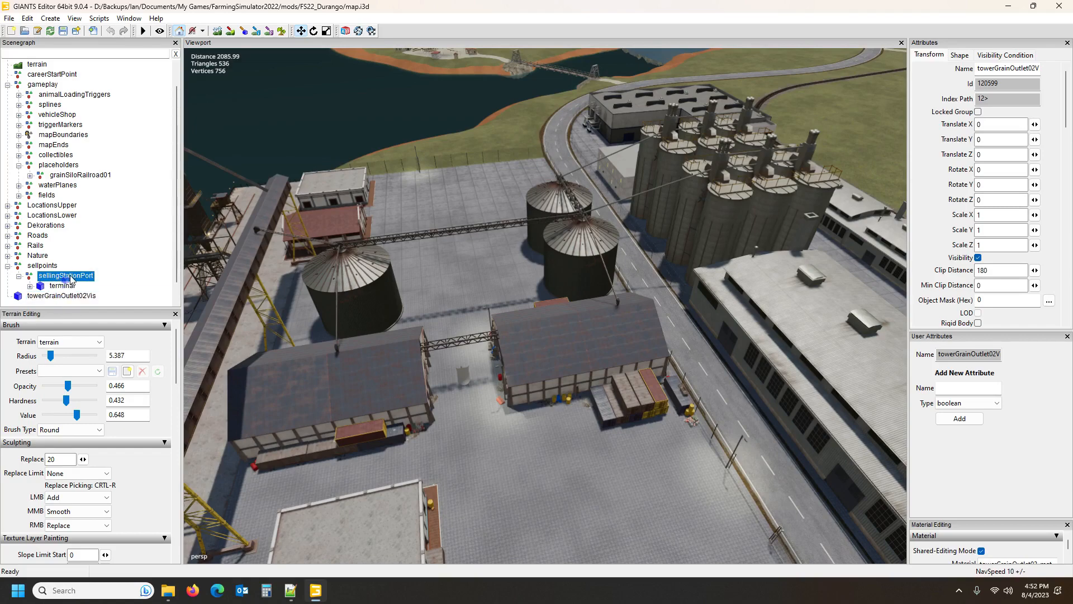
mouse_move(69, 278)
left_mouse_down()
mouse_move(53, 269)
mouse_move(66, 280)
left_mouse_up()
left_click(65, 296)
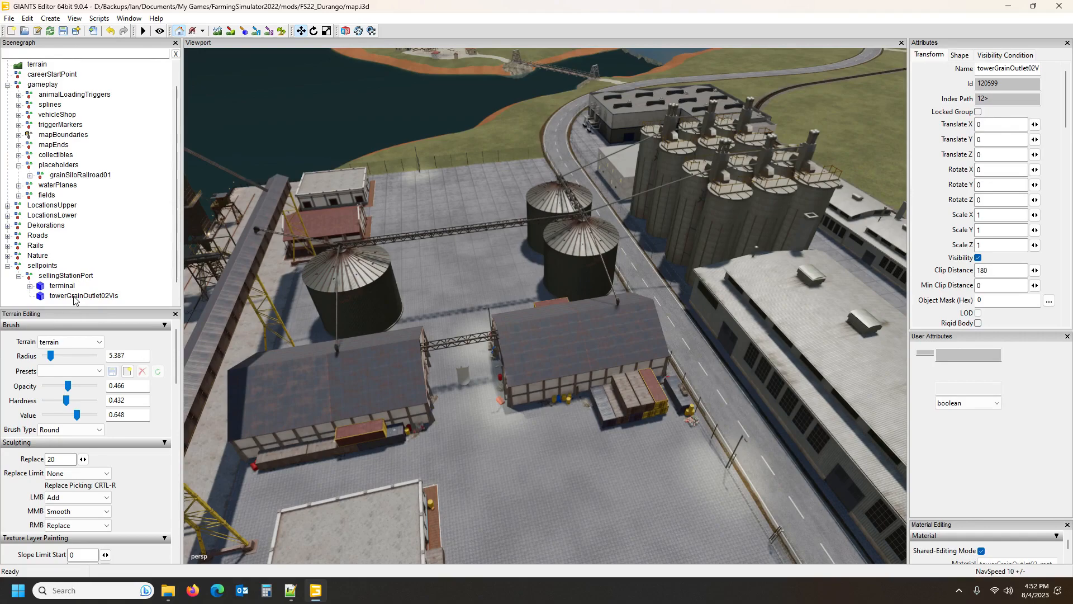
Step: Place towerGrainOutlet02Vis at the warehouse's gable wall by the conveyor bridge, shifting it to a Translate X of -136.834
left_click_drag(475, 366, 311, 377, "alt")
scroll(450, 402, "up", 8, "alt")
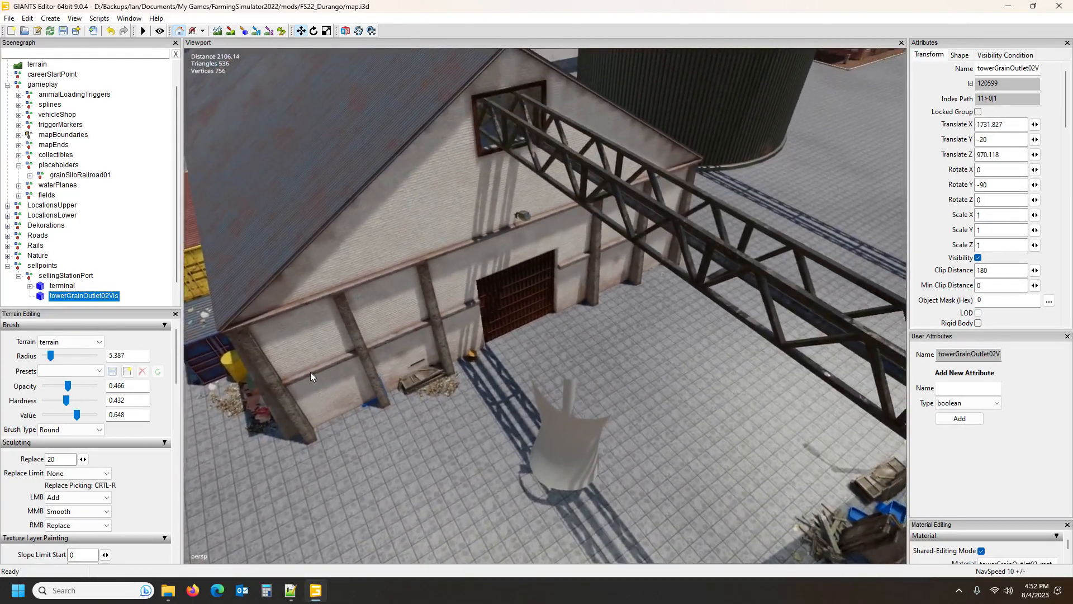
key("ctrl+b")
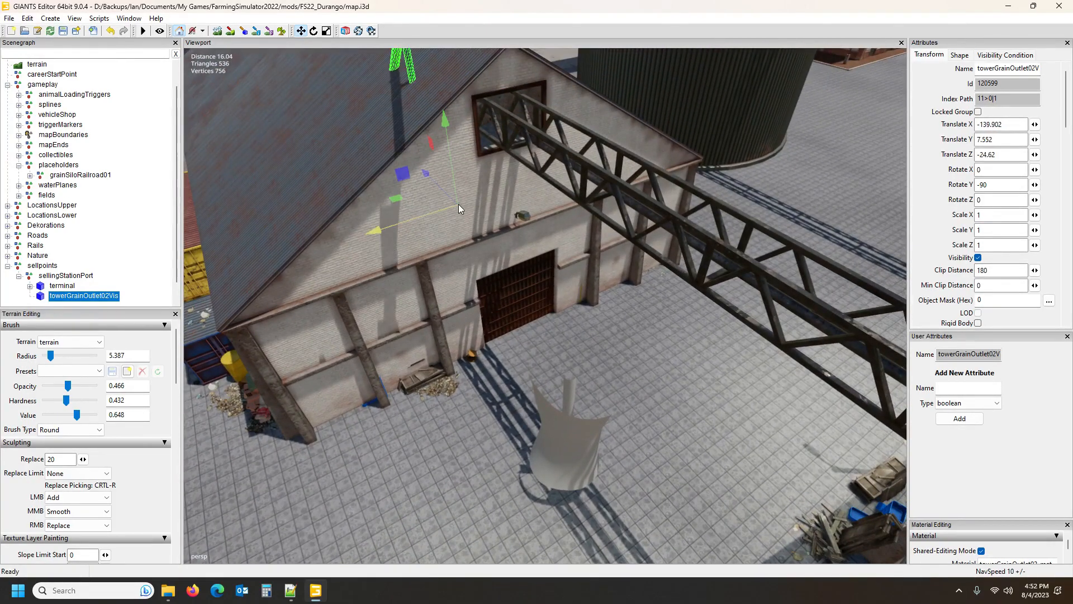
left_click_drag(438, 187, 532, 342)
Step: Turn towerGrainOutlet02Vis to face away from the warehouse with a Rotate Y of 90
scroll(591, 367, "up", 3)
left_click(313, 31)
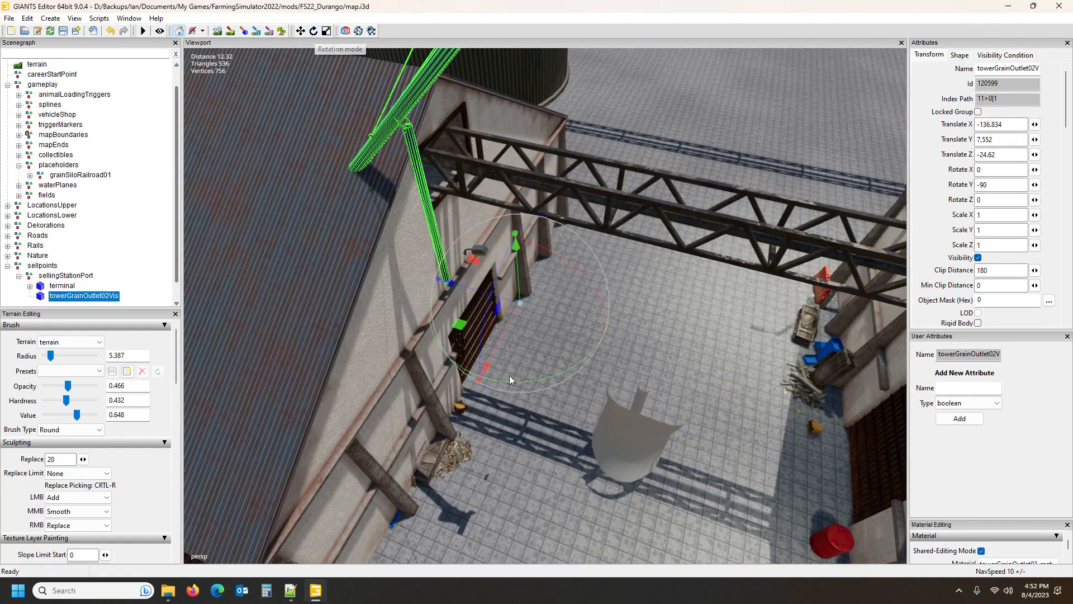
left_click_drag(512, 385, 541, 219)
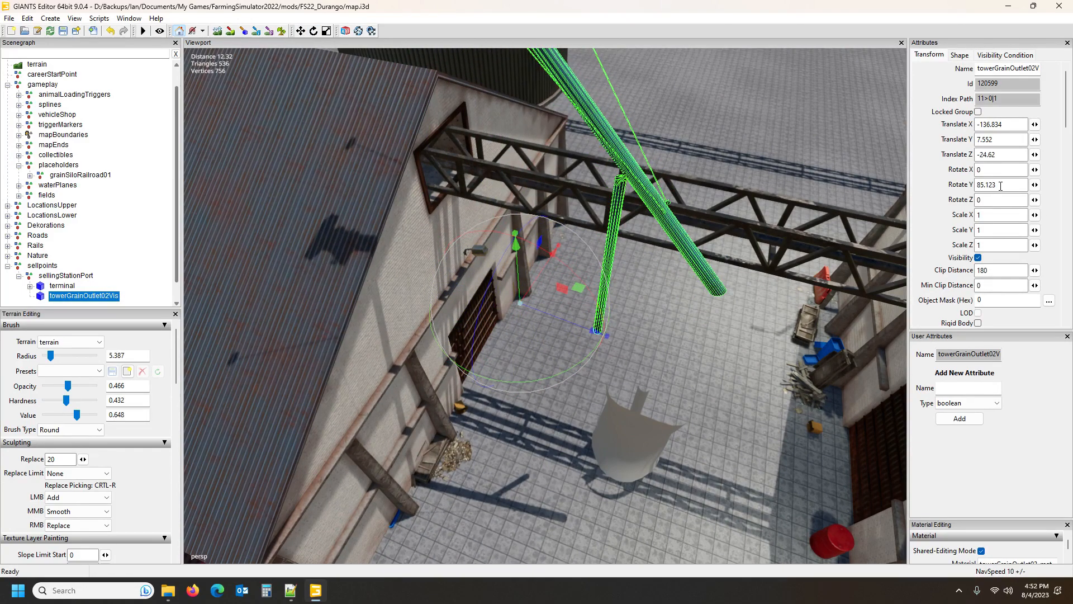
type("90")
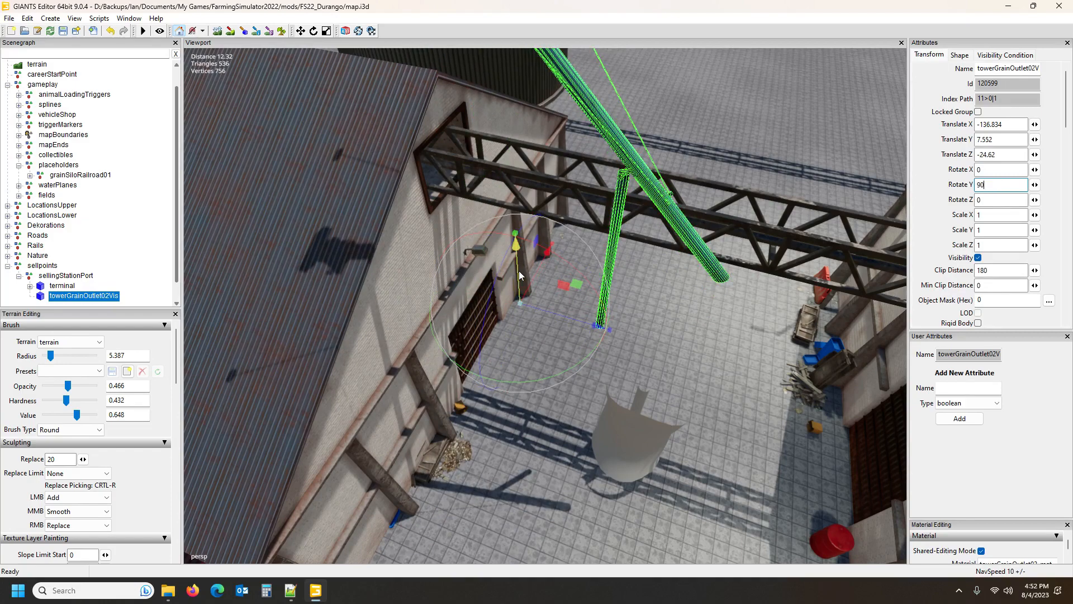
Step: Lower the pipe to a Translate Y of 0.456 and shift it along the gable wall to a Translate Z of -26.669
left_click_drag(521, 270, 565, 479)
middle_click_drag(564, 478, 682, 438)
left_click_drag(613, 351, 658, 358)
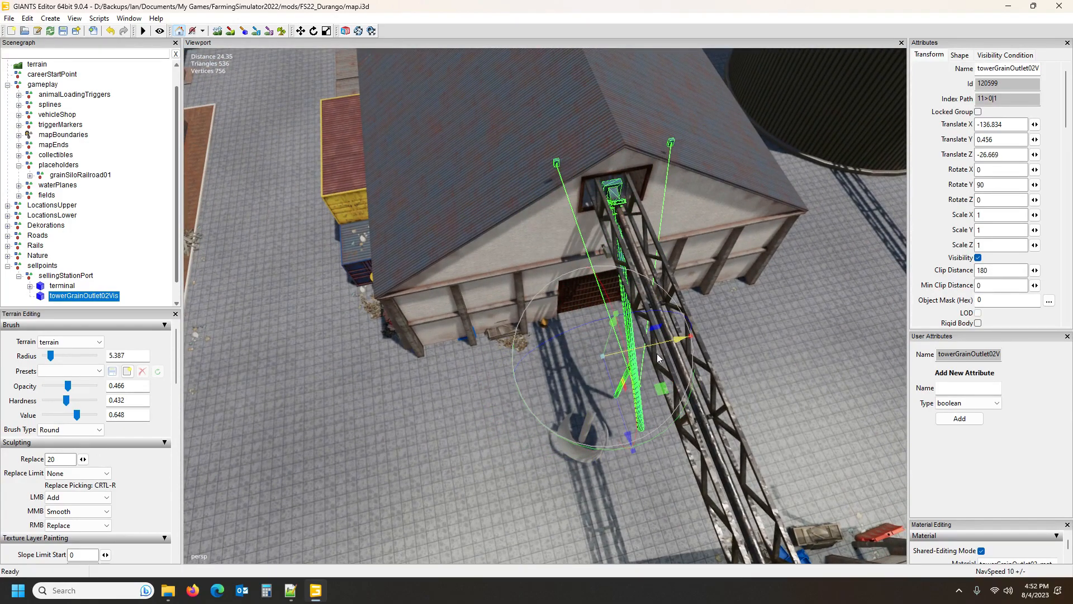
Step: Lower towerGrainOutlet02Vis to a Translate Y of -1.388 and shift it to Translate X -137.214 and Translate Z -26.272
middle_click_drag(625, 325, 722, 303)
scroll(725, 331, "up", 3)
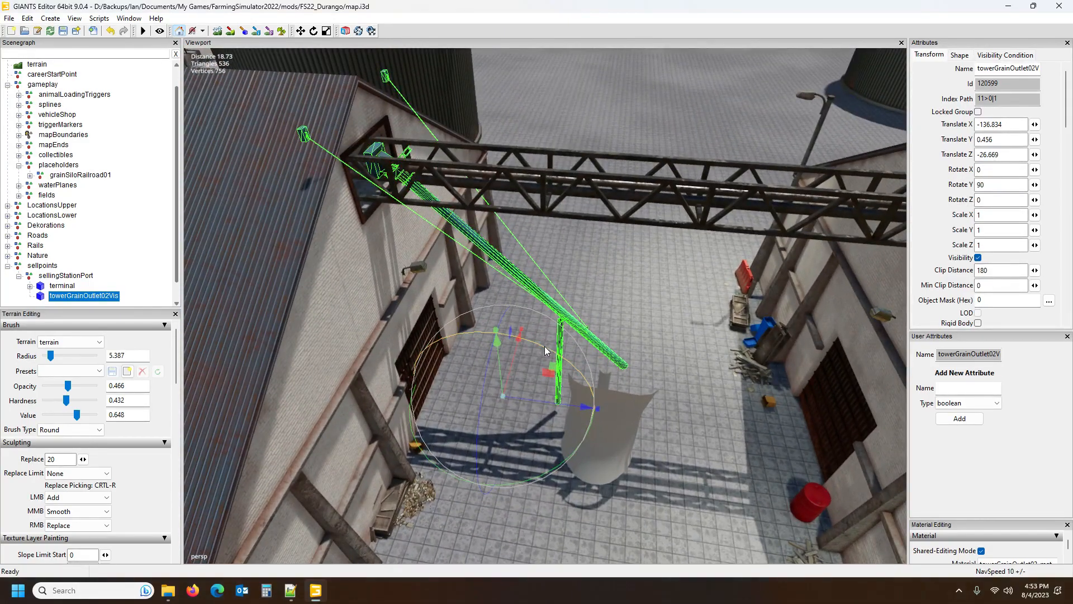
scroll(135, 226, "down", 1)
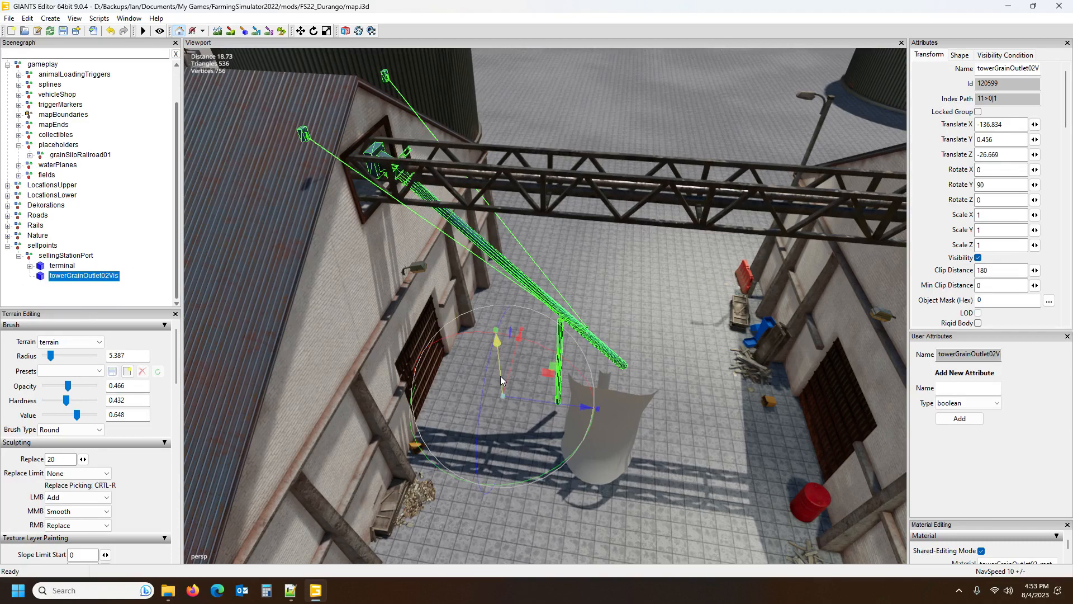
mouse_move(500, 376)
left_mouse_down()
mouse_move(497, 341)
mouse_move(502, 429)
mouse_move(501, 407)
mouse_move(505, 423)
mouse_move(556, 418)
mouse_move(495, 390)
left_mouse_up()
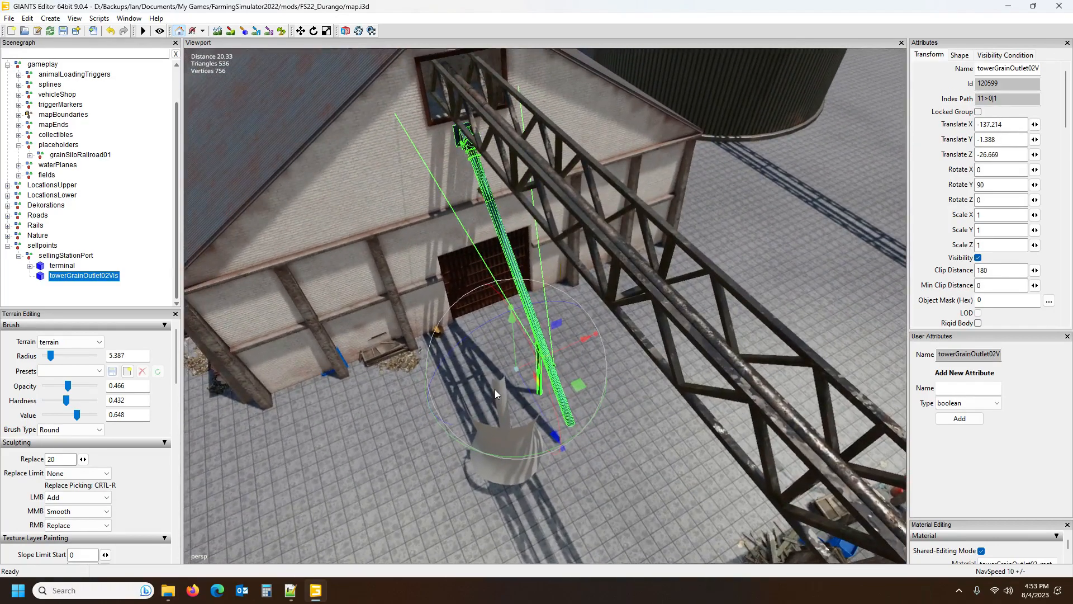
mouse_move(574, 343)
left_mouse_down()
mouse_move(521, 347)
mouse_move(577, 347)
mouse_move(568, 350)
left_mouse_up()
left_click_drag(590, 376, 769, 331, "alt")
scroll(769, 331, "down", 2)
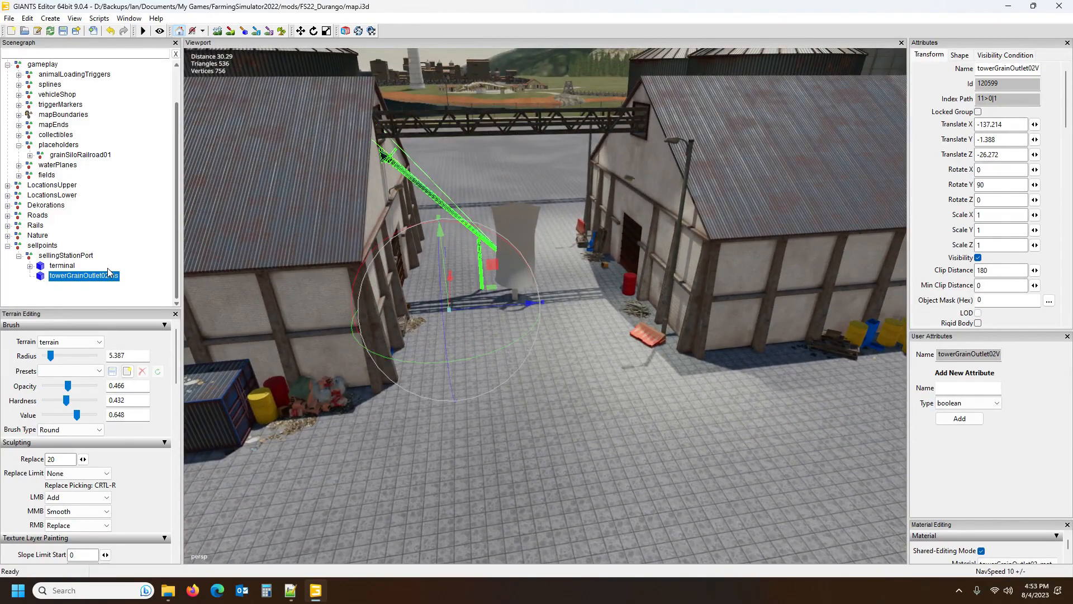
Step: Delete towerGrainOutlet02Vis from the sellingStationPort group
key("Delete")
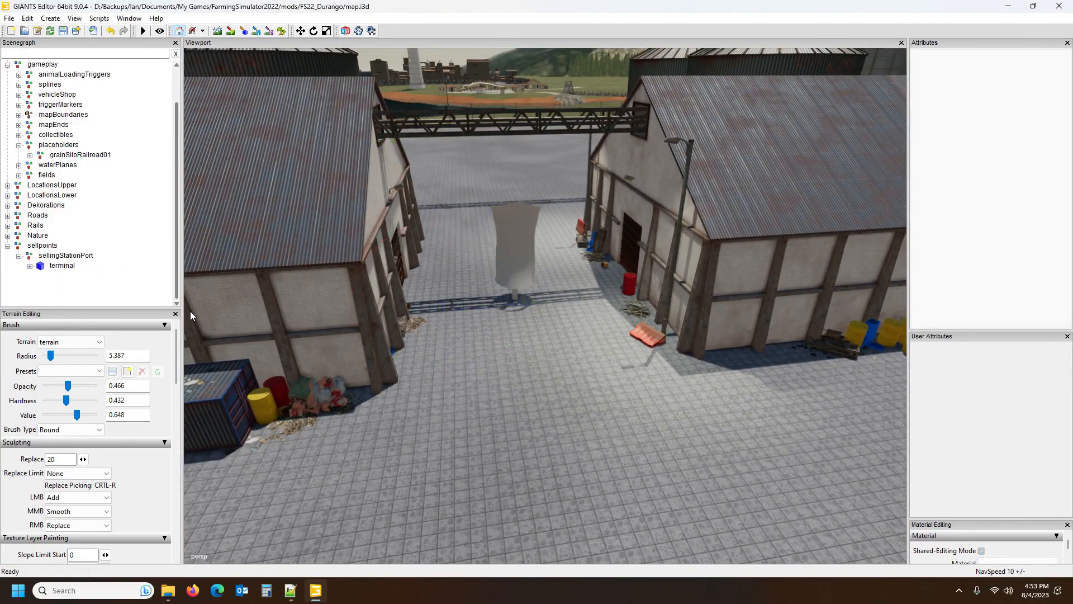
Step: Open the base game's map.i3d from the Farming Simulator 22 data/maps/mapUS folder
left_click(178, 592)
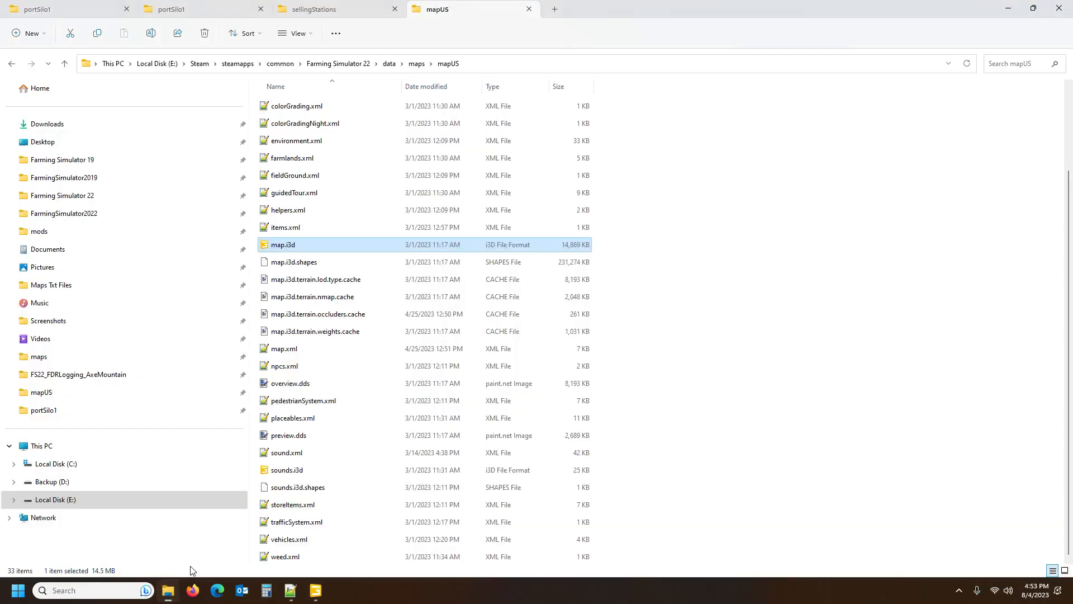
left_click(70, 16)
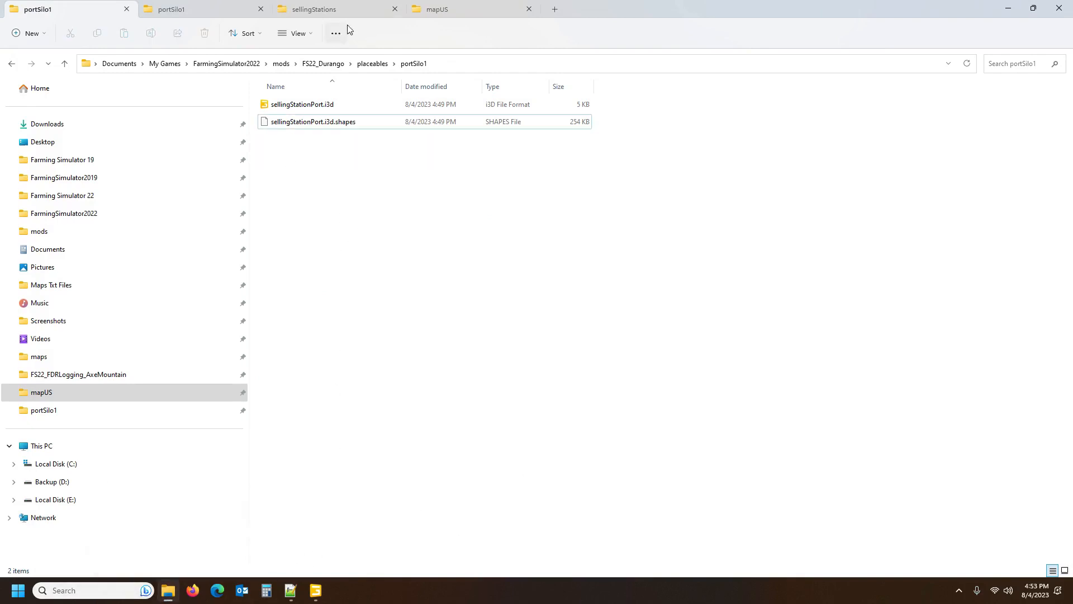
left_click(461, 15)
double_click(333, 242)
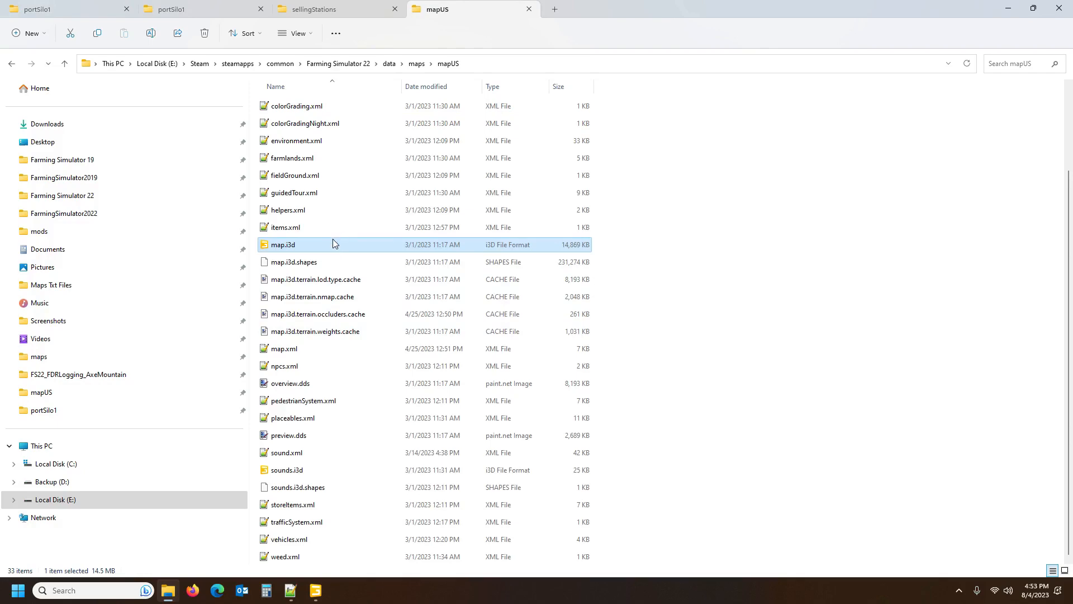
left_click(500, 365)
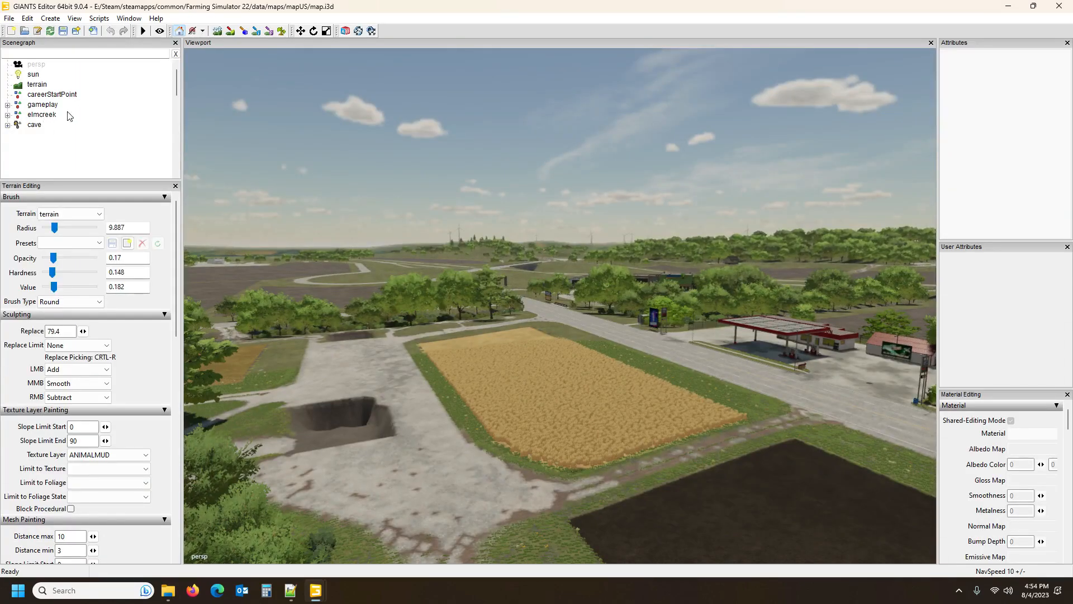
Step: Find the silo complex in the mapUS map and examine the siloGrainOutlet02Vis pipe on the silo wall
left_click_drag(554, 207, 329, 196, "alt")
left_click_drag(615, 223, 485, 217, "alt")
scroll(736, 213, "up", 8)
scroll(732, 286, "up", 8)
key("d")
key("w")
scroll(700, 203, "up", 8)
scroll(650, 251, "up", 5)
scroll(628, 244, "up", 6)
scroll(698, 248, "up", 10)
left_click(355, 226)
left_click_drag(354, 226, 474, 224, "alt")
scroll(478, 223, "down", 3)
scroll(474, 224, "up", 2)
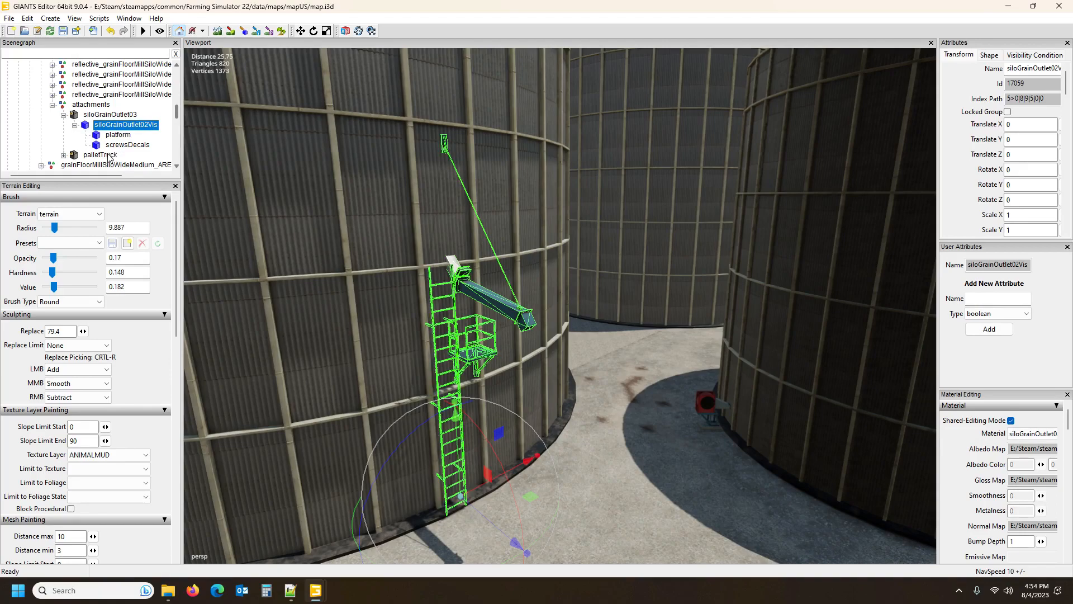
Step: Look around the mill buildings beside the silos for other suitable outlet pipes
scroll(331, 163, "down", 3)
left_click_drag(330, 163, 99, 155, "alt")
scroll(445, 151, "up", 3)
scroll(277, 183, "down", 3)
scroll(349, 116, "up", 4)
scroll(93, 129, "up", 5)
scroll(84, 162, "down", 4)
scroll(99, 154, "up", 3)
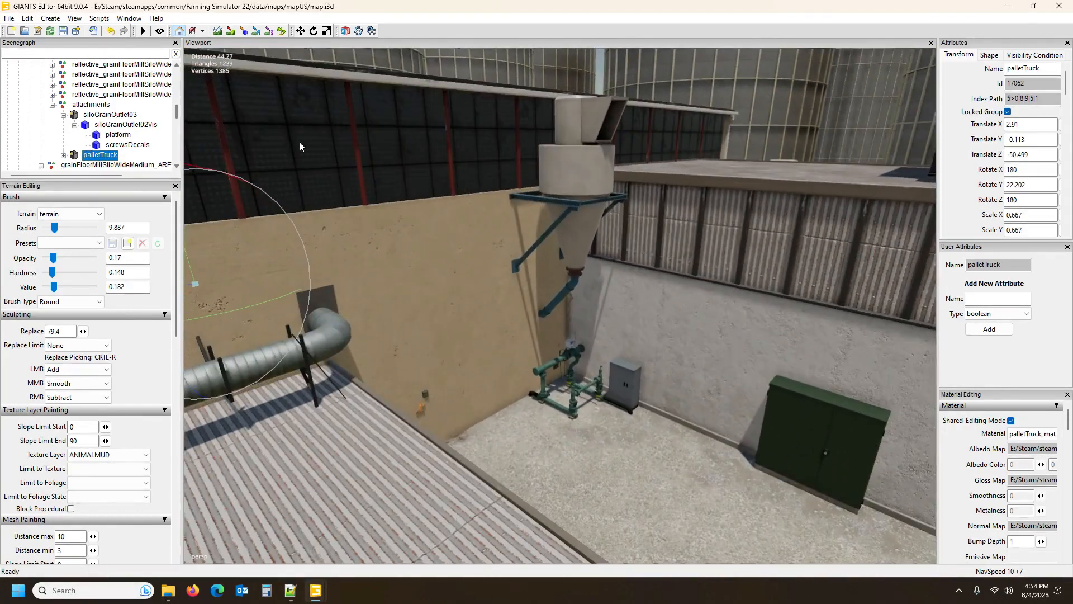
Step: Try moving the hopper attachment03 out from the corner of the mill building
left_click(576, 246)
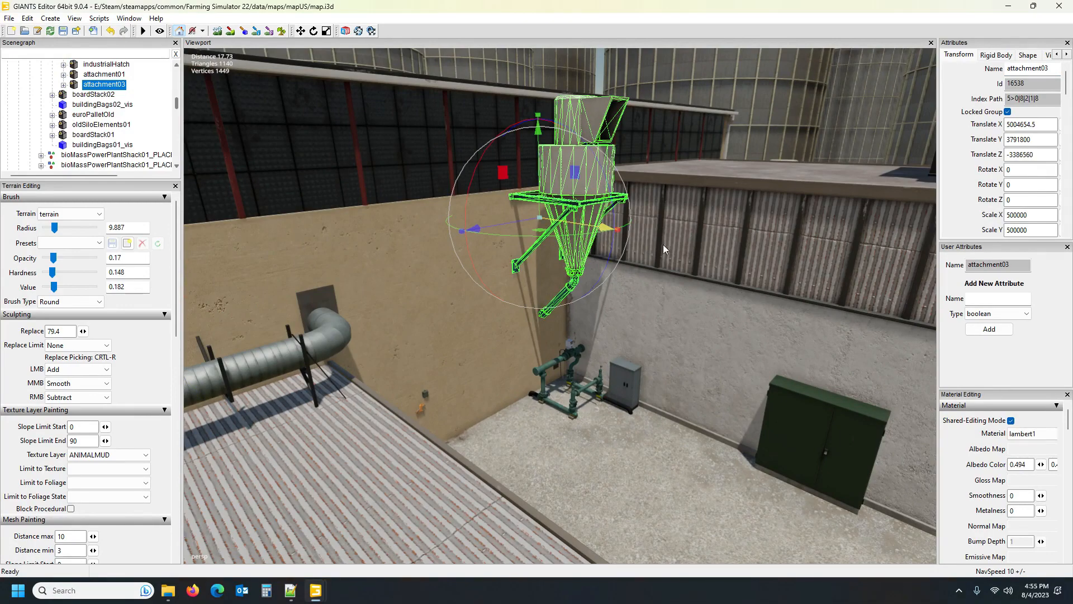
left_click_drag(494, 225, 416, 268)
scroll(416, 268, "down", 2)
scroll(417, 266, "down", 5)
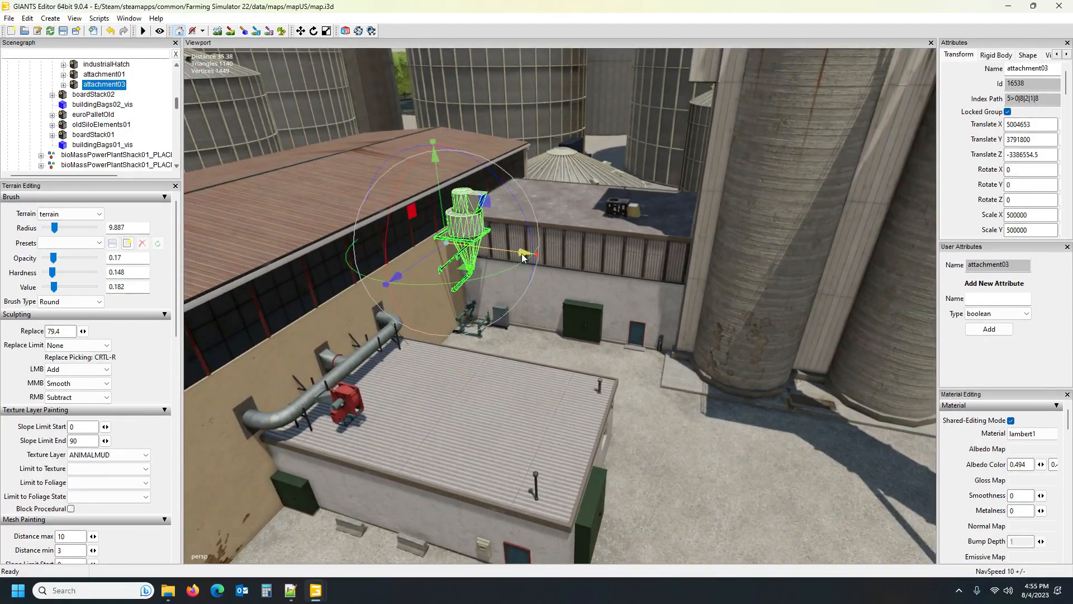
left_click_drag(515, 222, 475, 310, "alt")
Step: Inspect the ventilationPipe along the mill wall and undo the last change
left_click(476, 312)
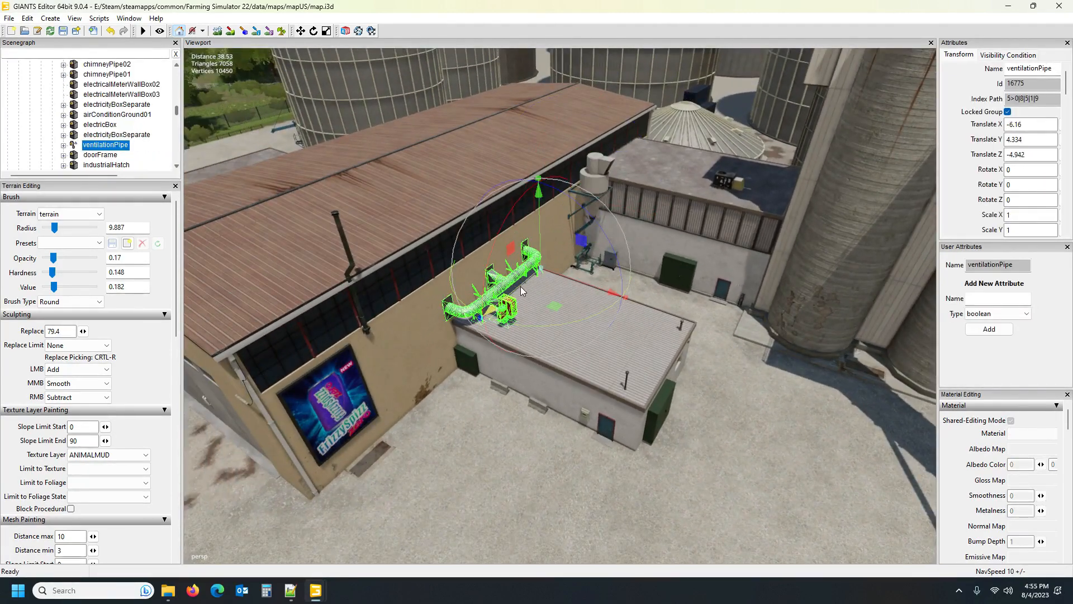
left_click_drag(656, 320, 207, 358)
key("ctrl+z")
scroll(605, 306, "down", 5)
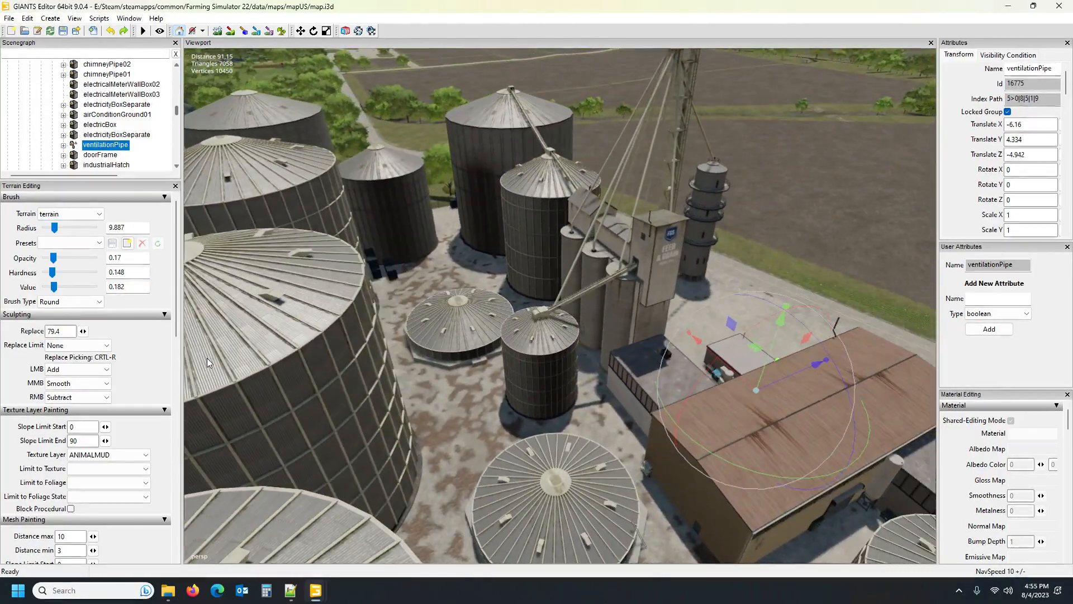
Step: Examine the bent pipes on the biomass power plant's cooling unit as possible outlet parts
left_click_drag(583, 366, 471, 334, "alt")
scroll(527, 297, "up", 4)
scroll(440, 384, "down", 5)
scroll(516, 256, "up", 10)
scroll(518, 270, "up", 10)
scroll(453, 353, "up", 8)
left_click(484, 314)
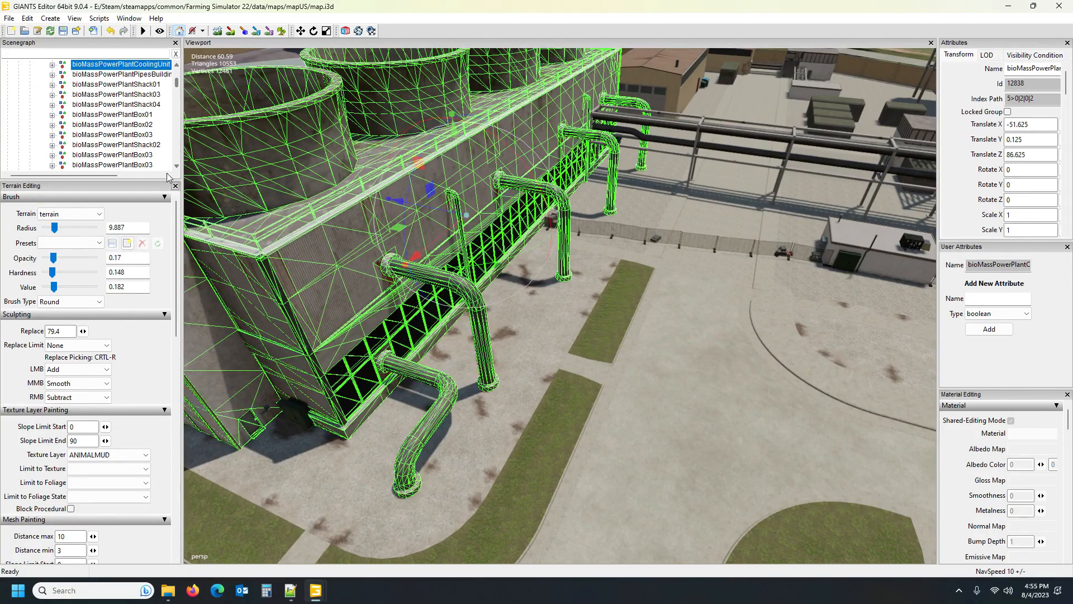
Step: Examine the pipework around the biomass power plant's heating tower
left_click_drag(362, 263, 765, 236, "alt")
scroll(458, 155, "up", 6)
key("Left")
left_click(798, 250)
left_click_drag(526, 242, 775, 203, "alt")
scroll(767, 218, "up", 5)
left_click(585, 234)
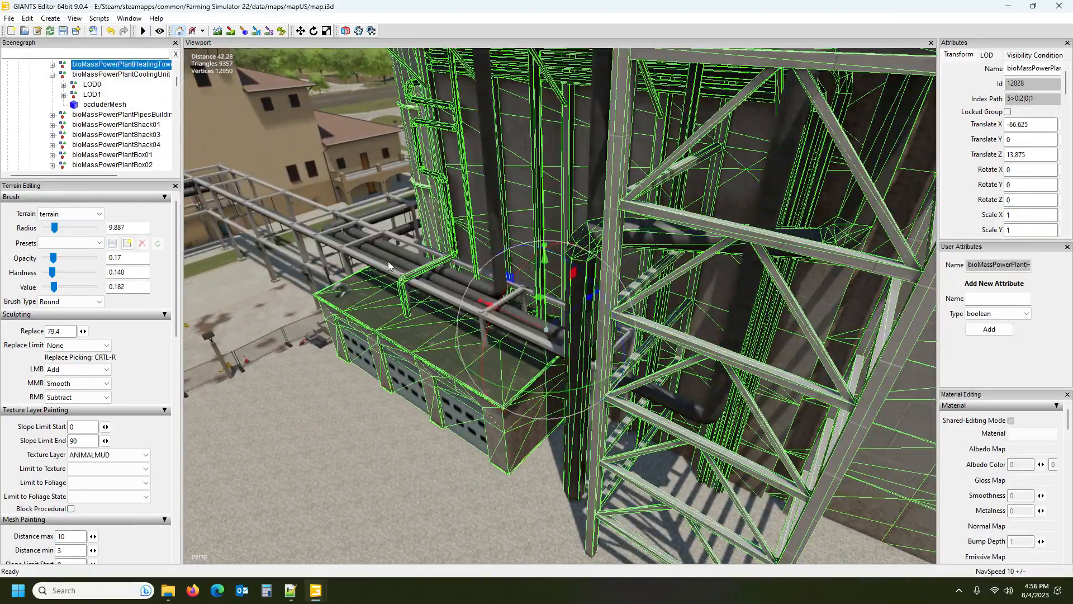
Step: Search the concrete grain silos for a wall-mounted outlet pipe near the roller gate
scroll(354, 179, "down", 4)
left_click_drag(355, 179, 240, 124, "alt")
left_click_drag(436, 246, 524, 393, "alt")
scroll(526, 393, "down", 9)
left_click_drag(545, 358, 336, 267, "alt")
scroll(385, 246, "up", 10)
scroll(441, 214, "up", 10)
scroll(476, 249, "up", 8)
scroll(419, 295, "up", 6)
scroll(394, 303, "up", 6)
scroll(382, 280, "up", 3)
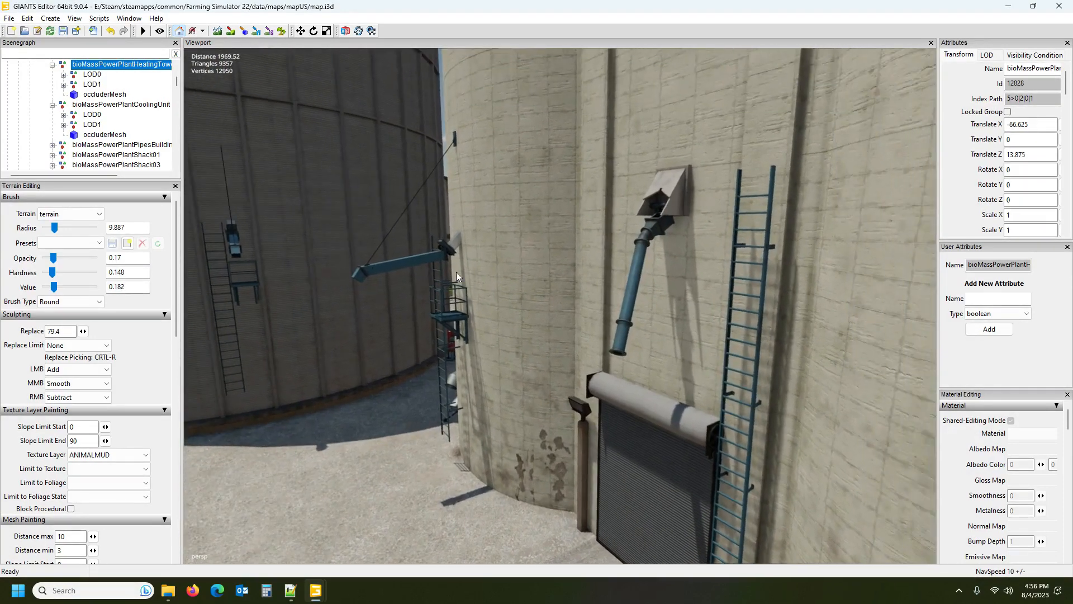
Step: Move towerGrainOutlet01b, the outlet above the roller gate, to a Translate X of 6.97
left_click(632, 294)
key("f")
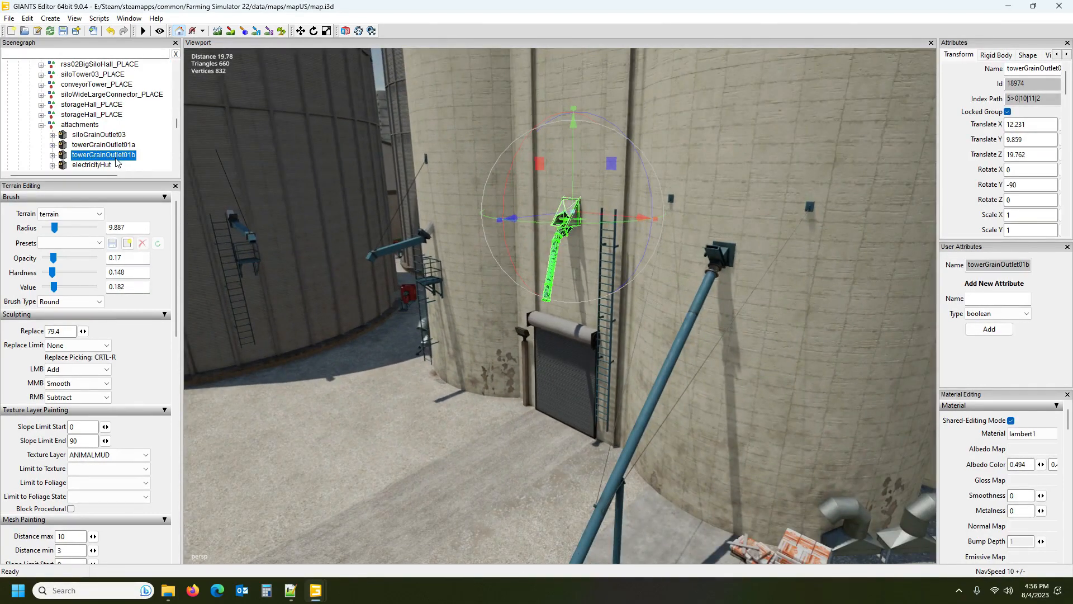
left_click_drag(542, 213, 619, 403)
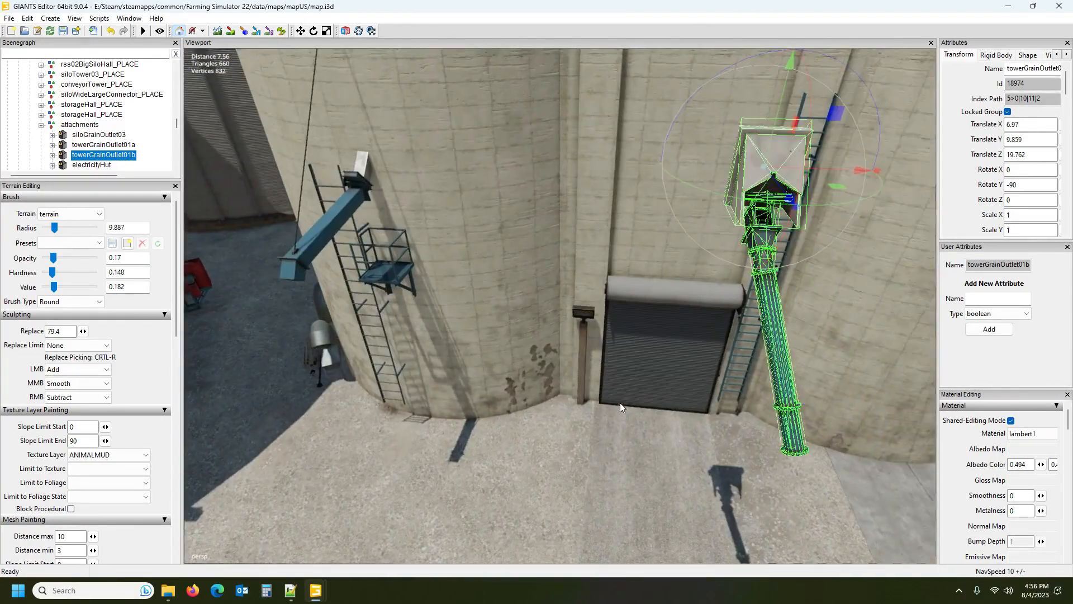
key("f")
scroll(619, 405, "down", 3)
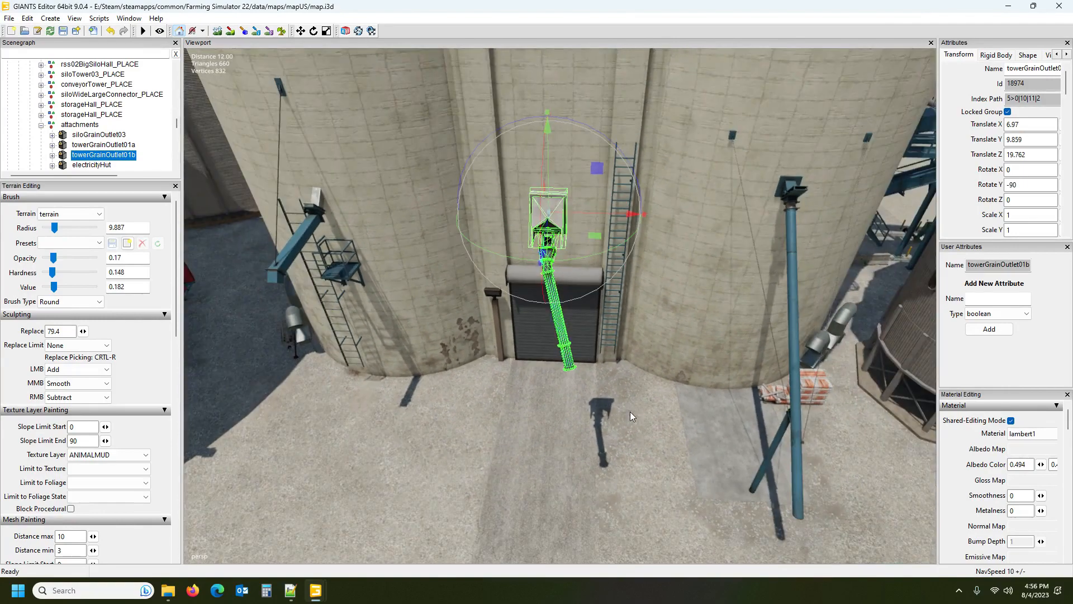
Step: Expand towerGrainOutlet01b and inspect its towerGrainOutlet01bVis and towerGrainOutletPipe parts separately
left_click(53, 155)
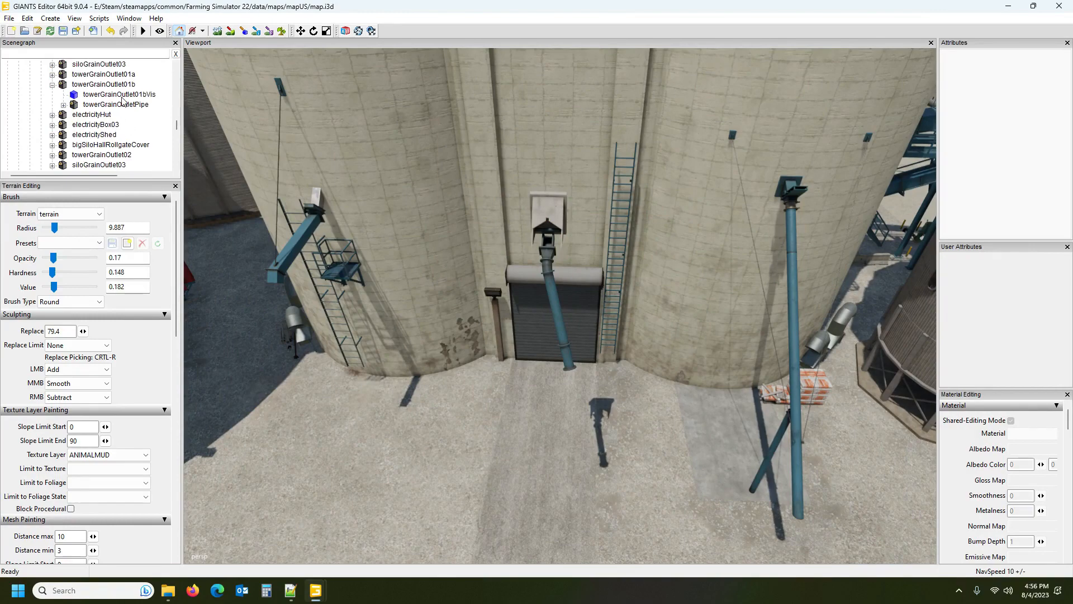
left_click(122, 97)
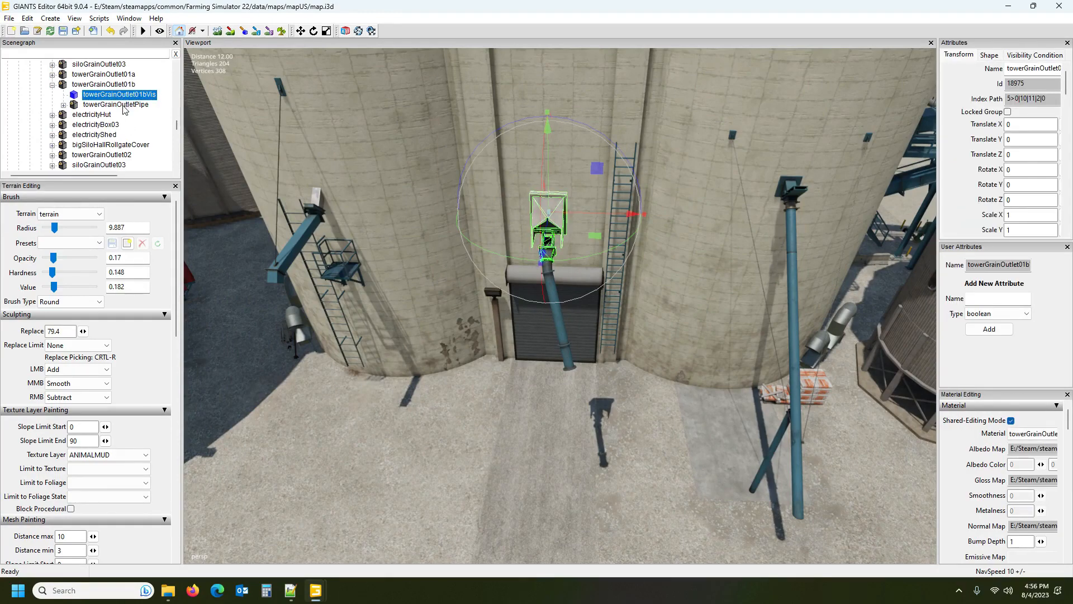
left_click_drag(572, 253, 591, 323)
scroll(705, 320, "up", 5)
scroll(575, 321, "down", 5)
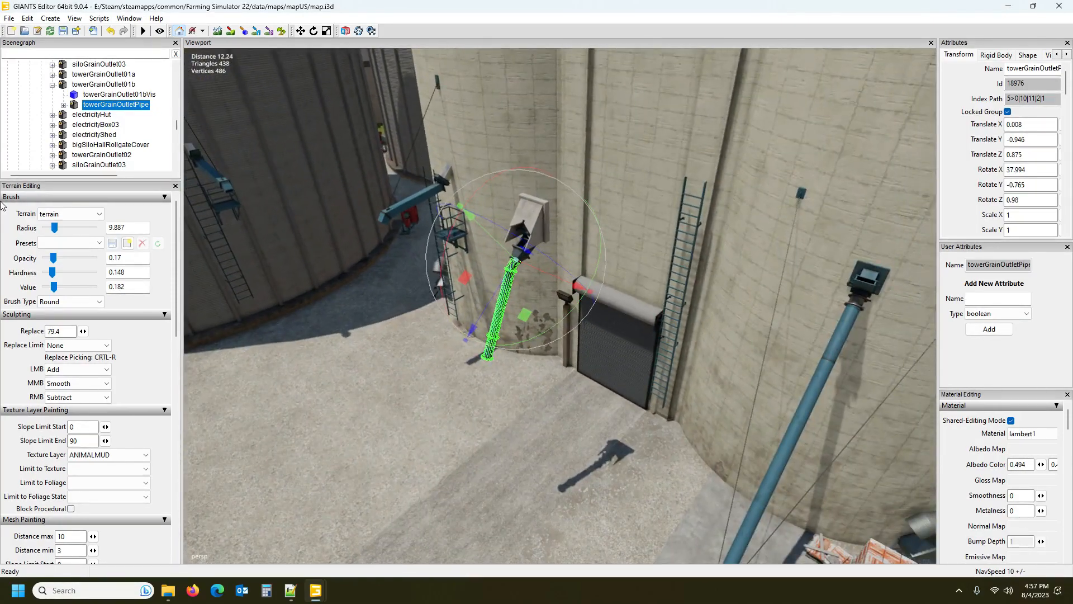
left_click(103, 85)
scroll(545, 283, "down", 6)
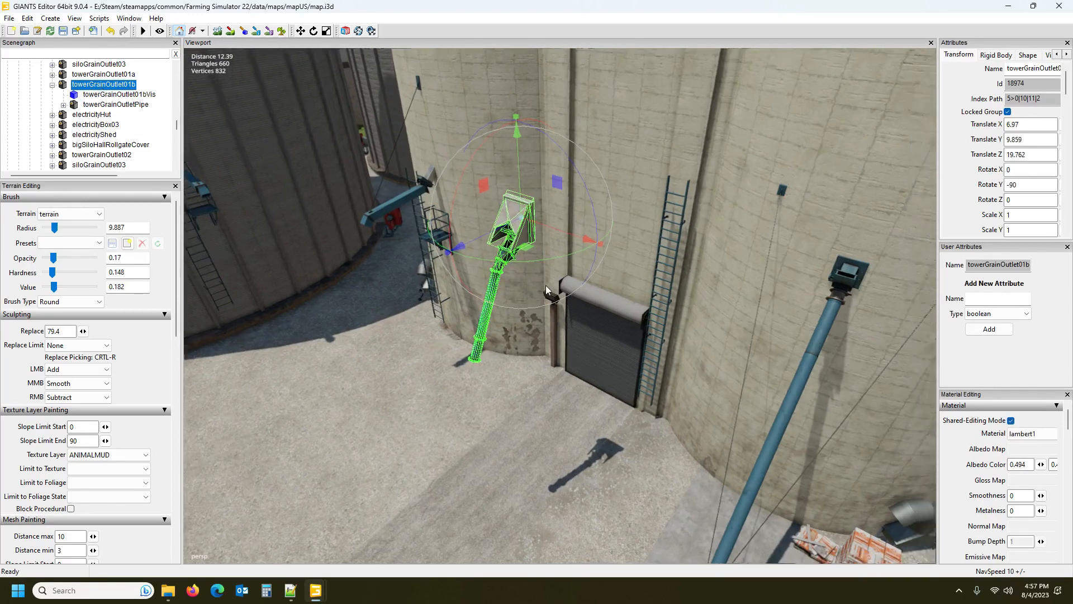
left_click_drag(545, 283, 574, 285, "alt")
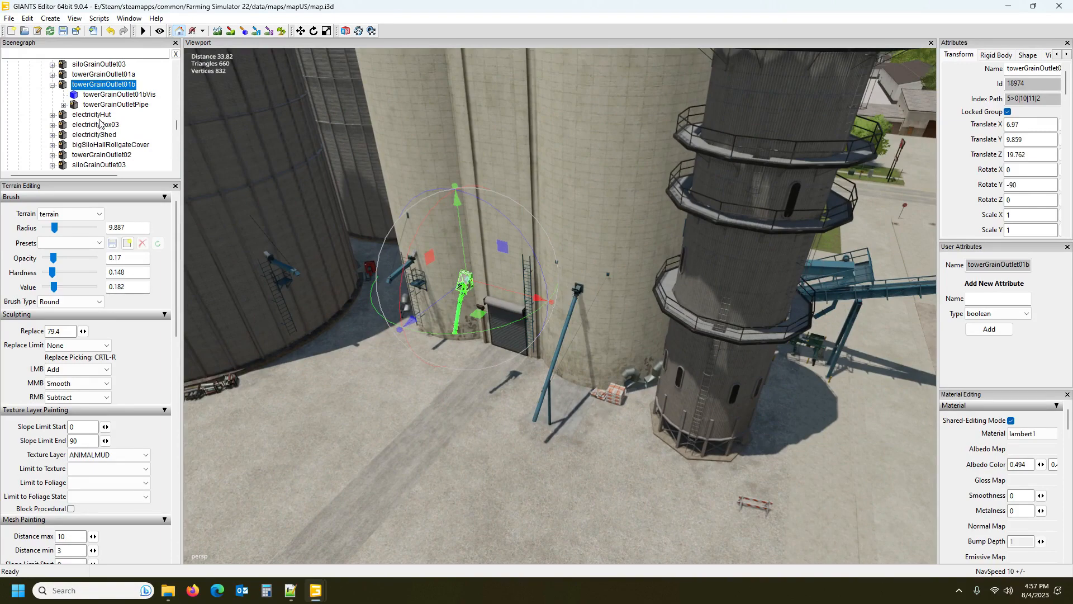
left_click(102, 94)
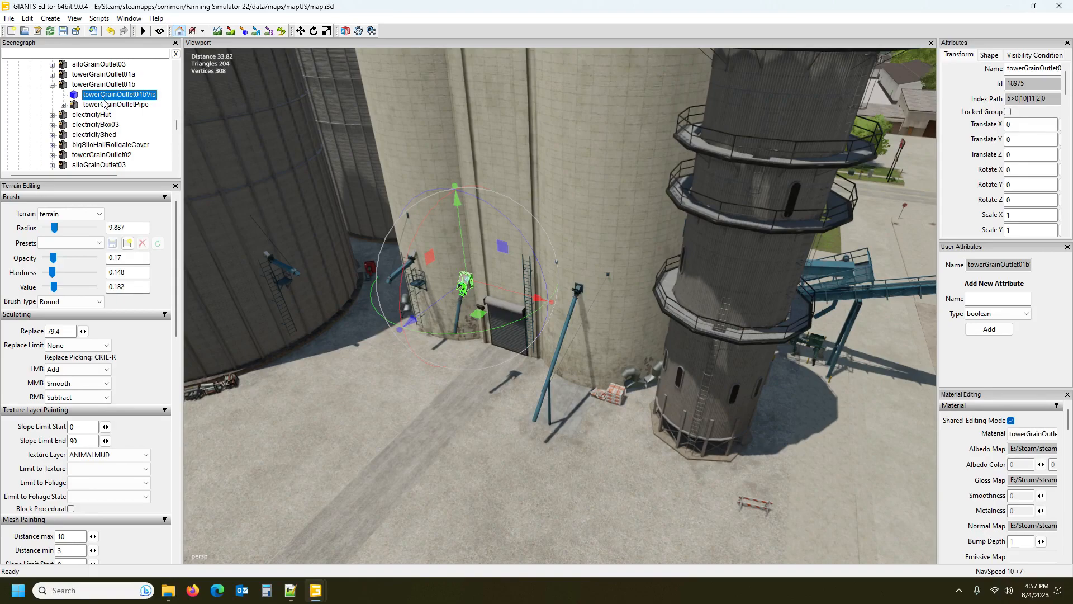
left_click(101, 107)
Step: Expand grainDevider_PLACE and check pipe01, pipe02, ladder01 and divider to identify the node holding the conveyor's angled chute
left_click_drag(582, 307, 663, 257, "alt")
scroll(526, 272, "up", 3)
scroll(656, 285, "up", 5)
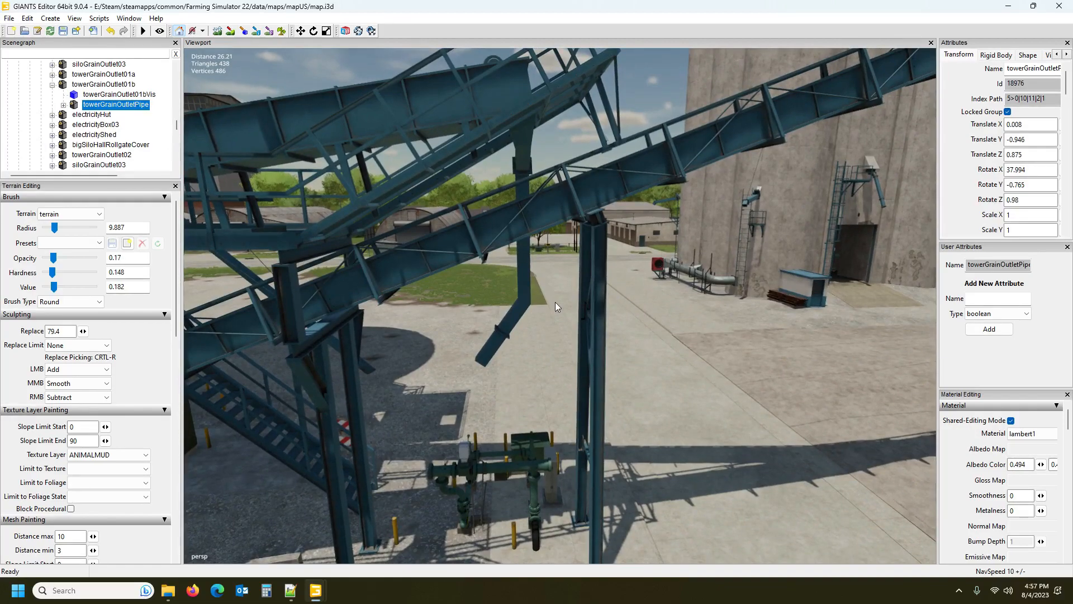
left_click(524, 304)
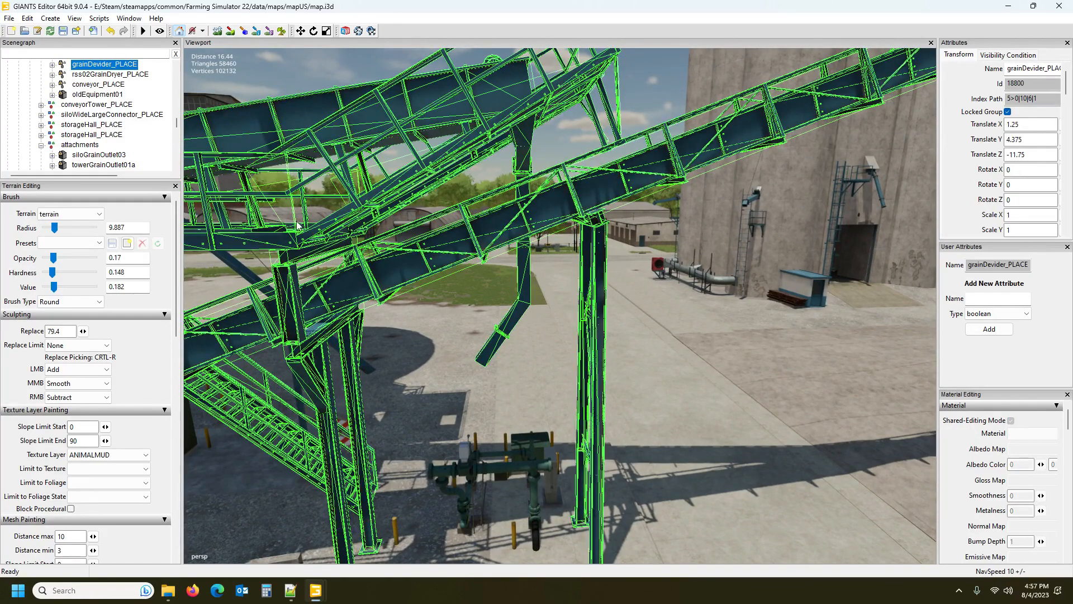
left_click(53, 65)
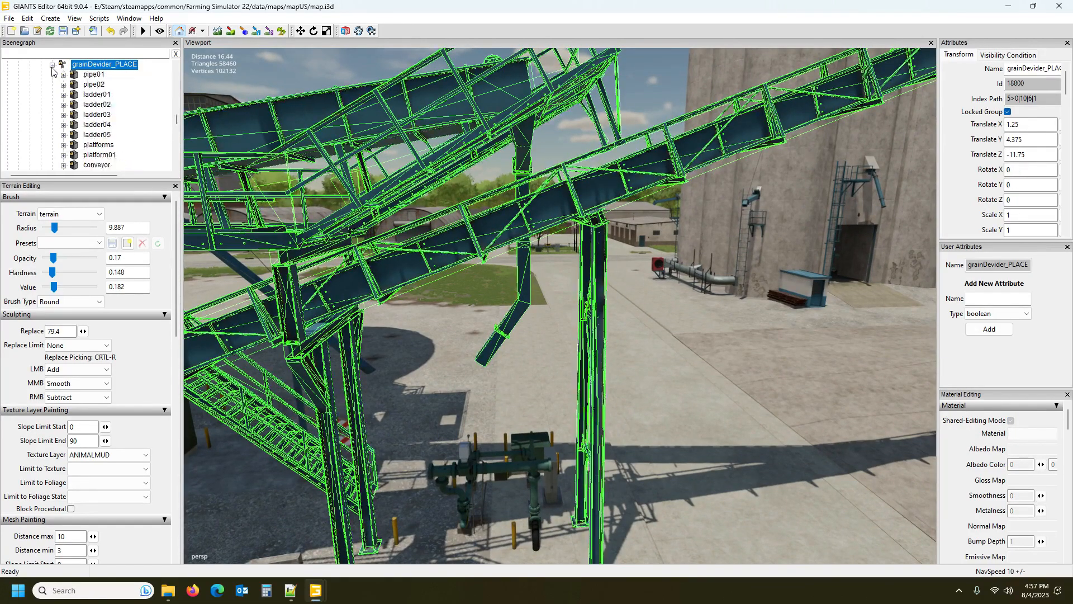
left_click(94, 76)
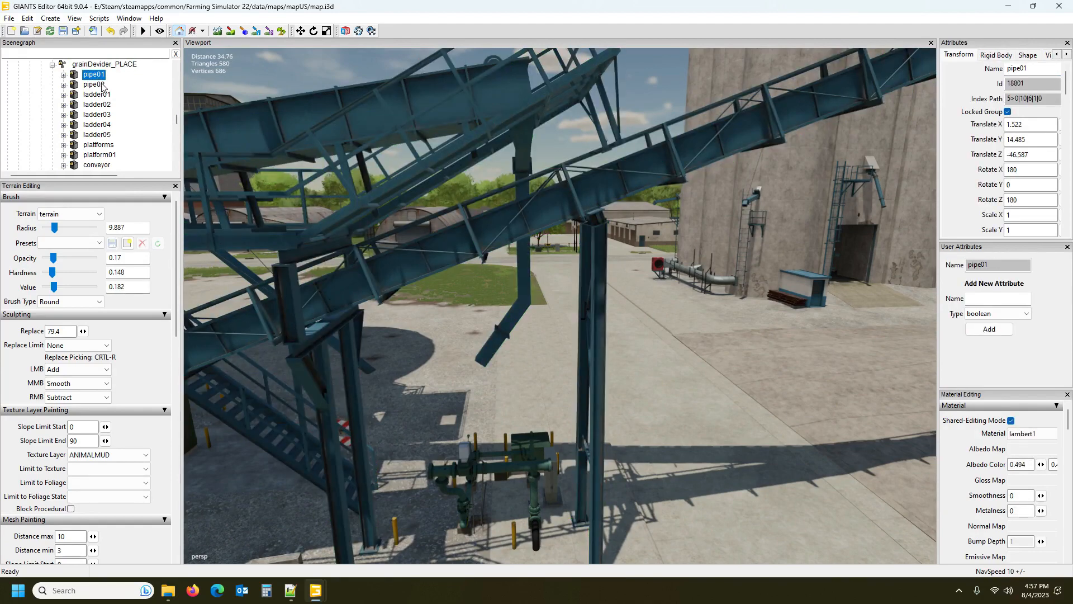
left_click(93, 84)
left_click(100, 95)
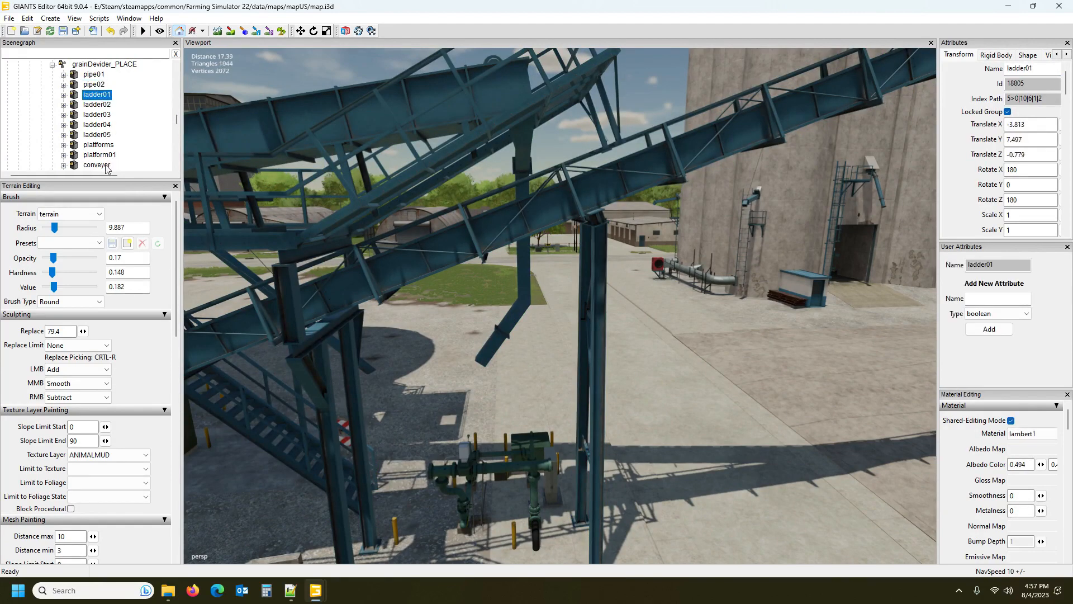
scroll(102, 122, "down", 2)
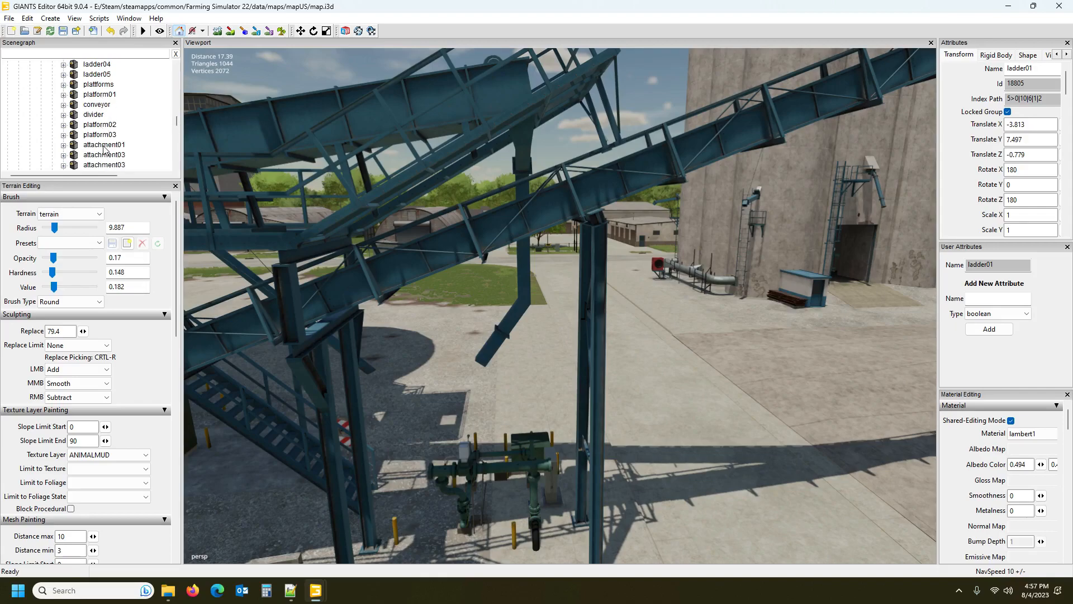
left_click(94, 114)
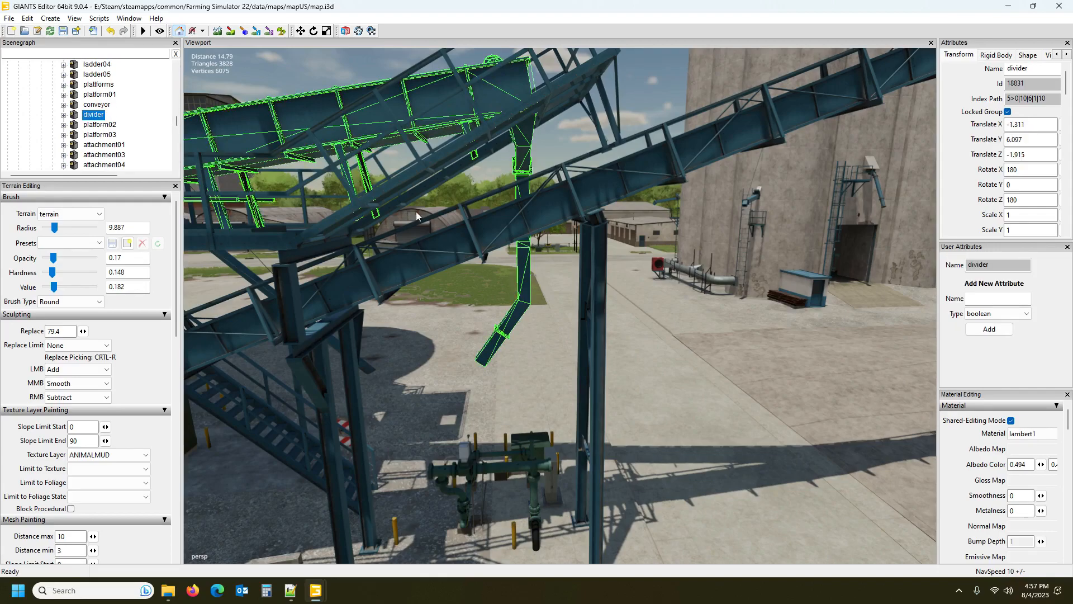
Step: Export towerGrainOutlet01b with its files as pipe.i3d to the portSilo1 folder, keeping game relative paths, and close the mapUS map
key("f")
left_click_drag(254, 226, 274, 203, "alt")
scroll(288, 207, "up", 3)
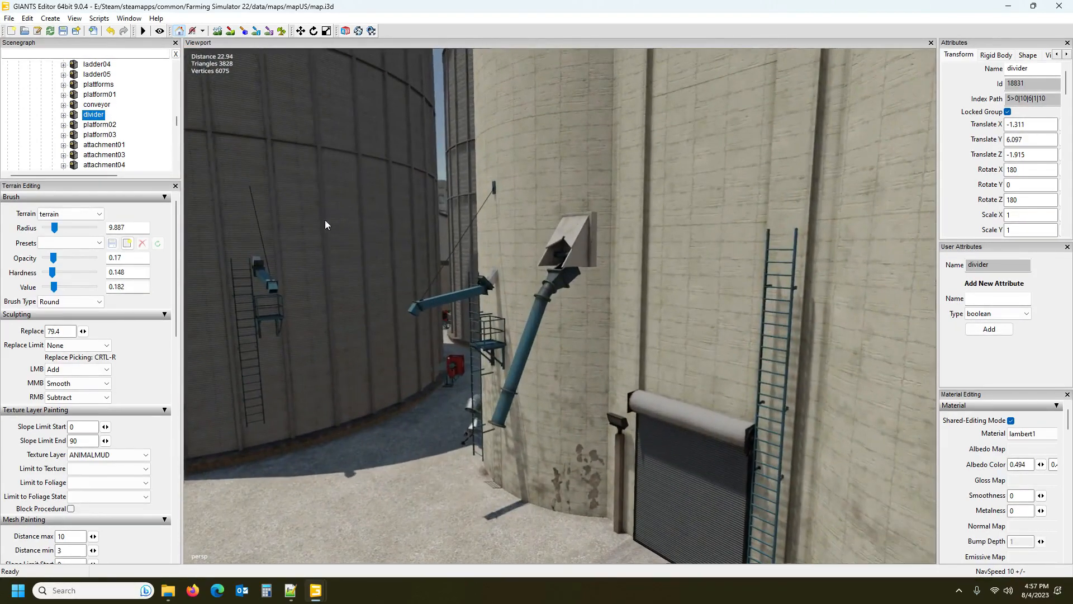
left_click(560, 288)
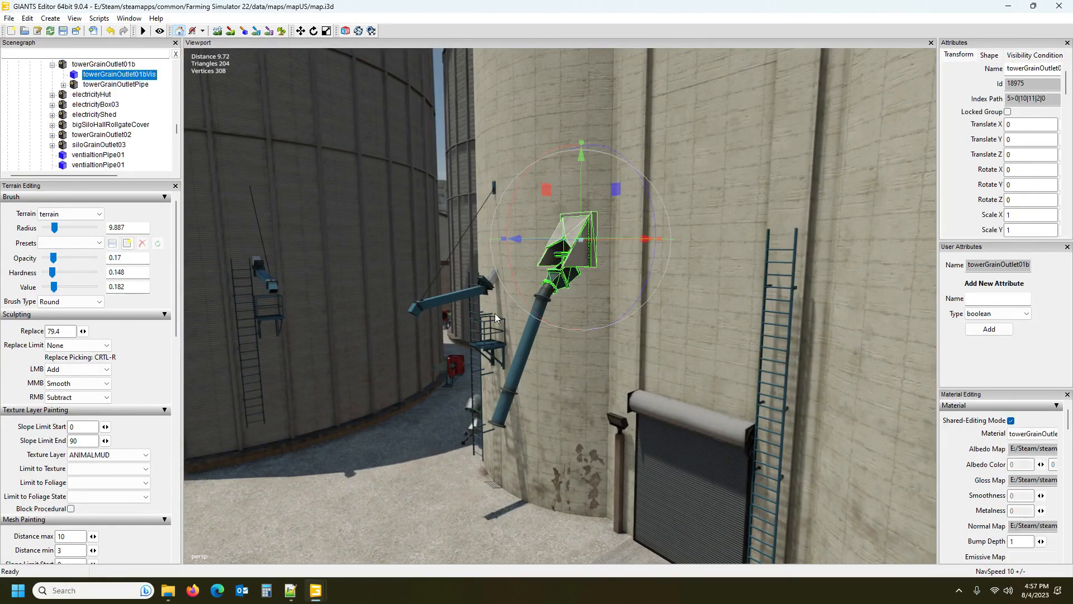
scroll(149, 143, "up", 2)
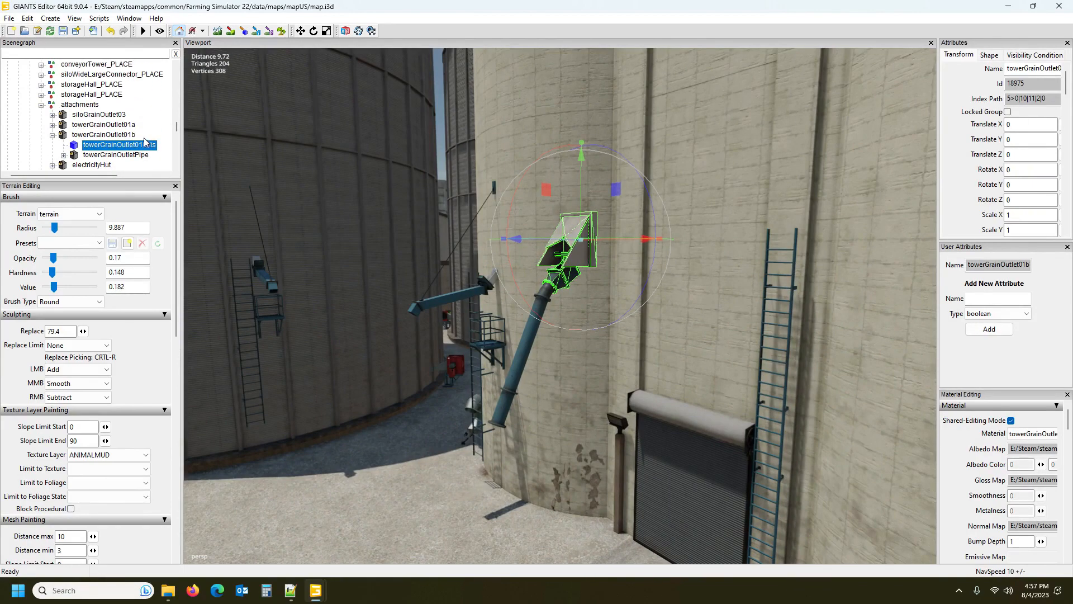
left_click(111, 135)
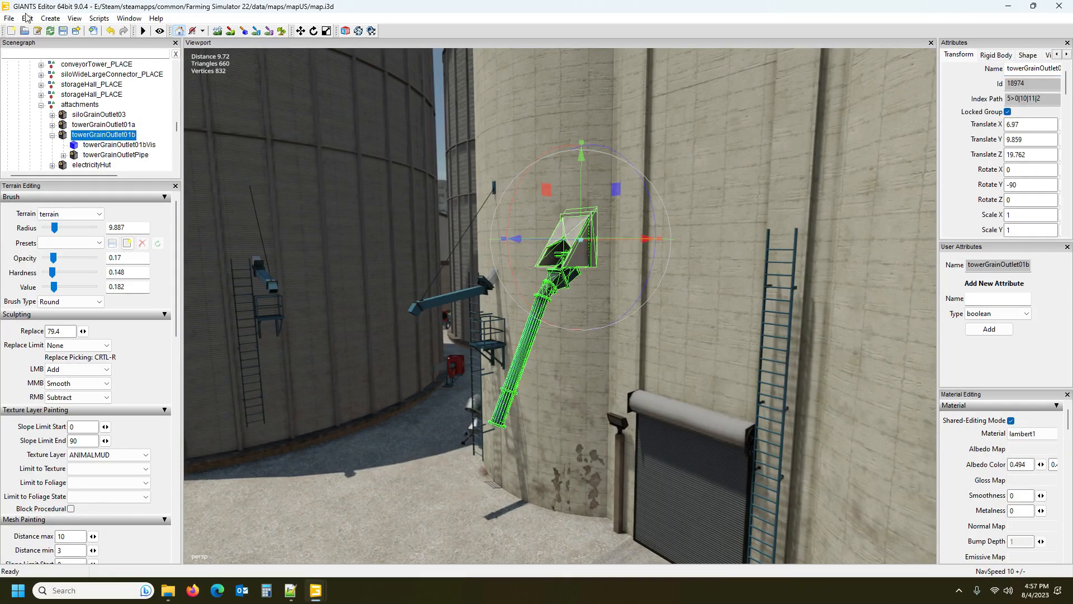
left_click(8, 18)
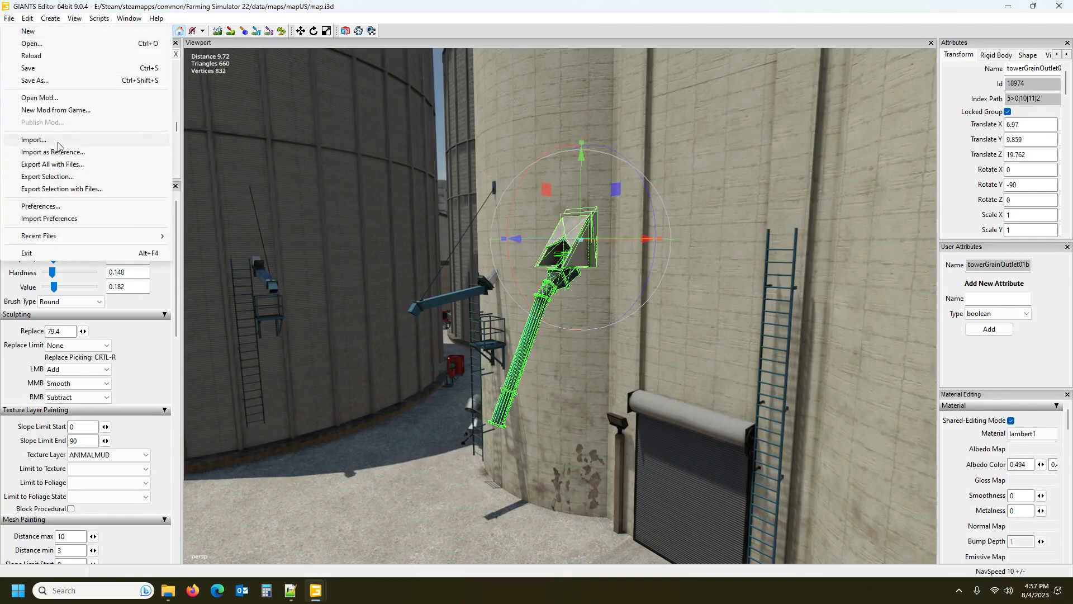
left_click(62, 189)
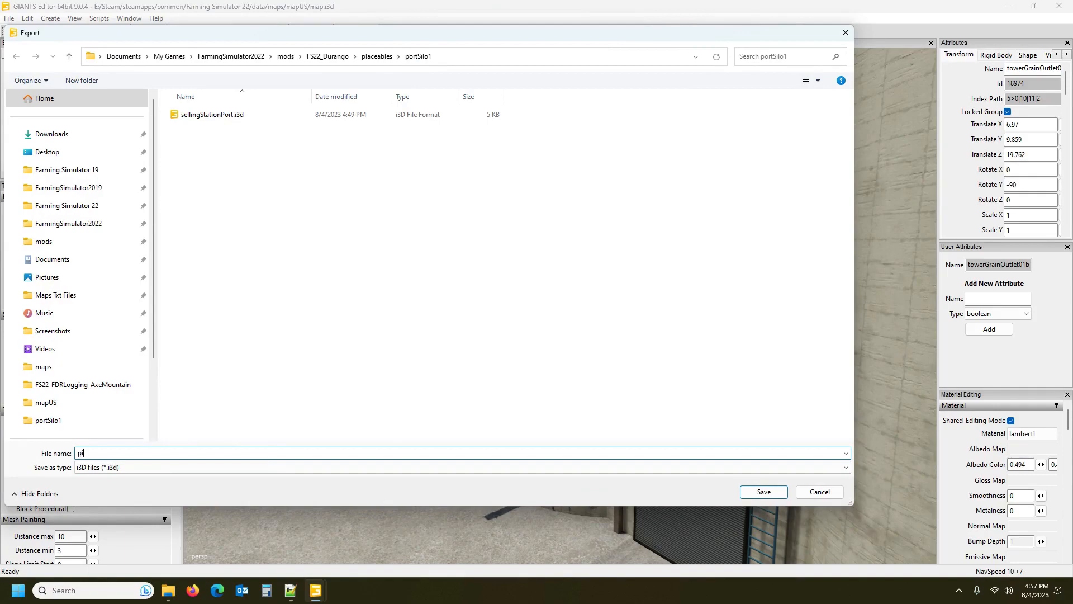
left_click(755, 497)
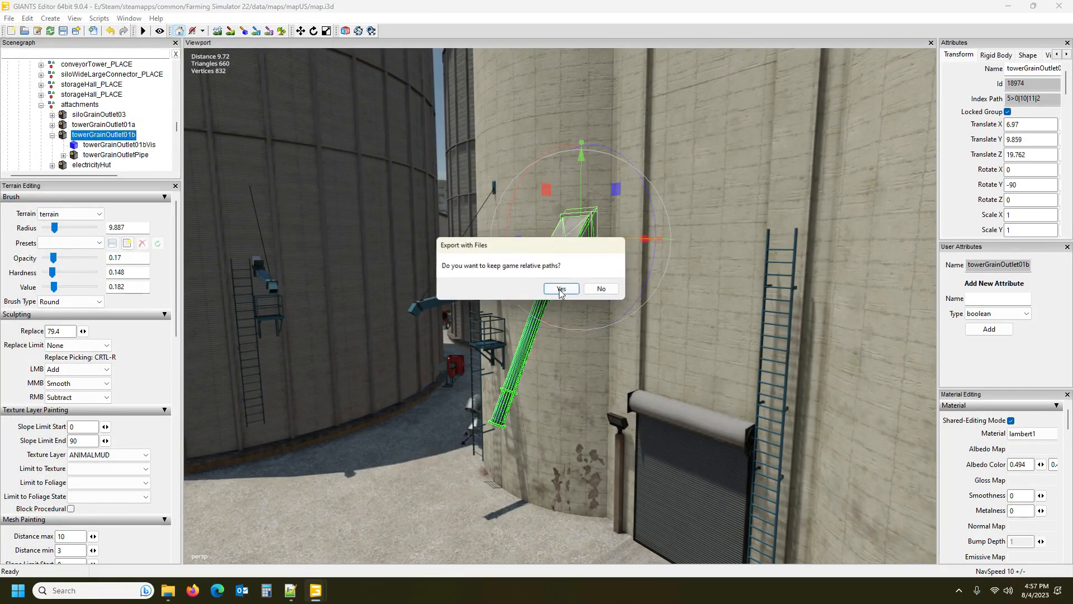
left_click(561, 289)
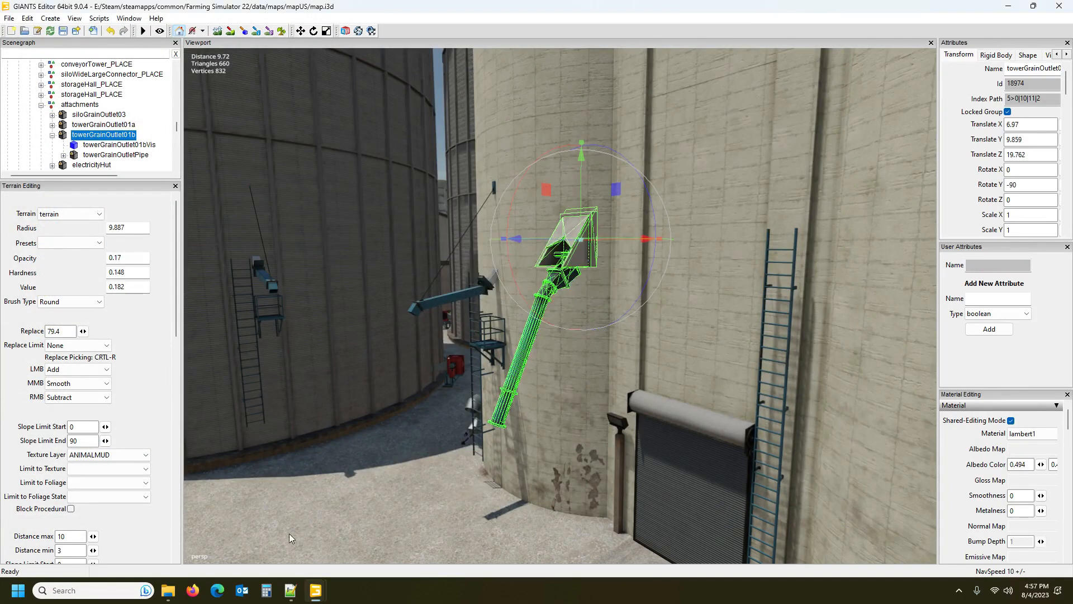
left_click(1059, 7)
left_click(629, 287)
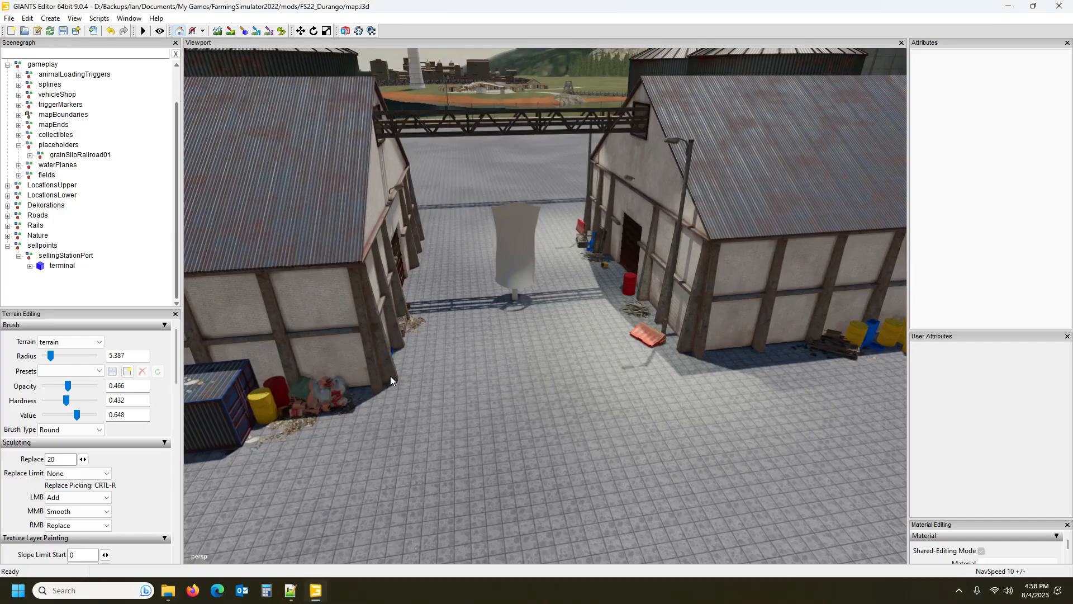
Step: Import pipe.i3d from the portSilo1 folder into the FS22_Durango map and parent towerGrainOutlet01b under sellingStationPort
left_click_drag(521, 358, 488, 355, "alt")
scroll(572, 363, "down", 4)
scroll(538, 336, "up", 3)
scroll(502, 358, "up", 4)
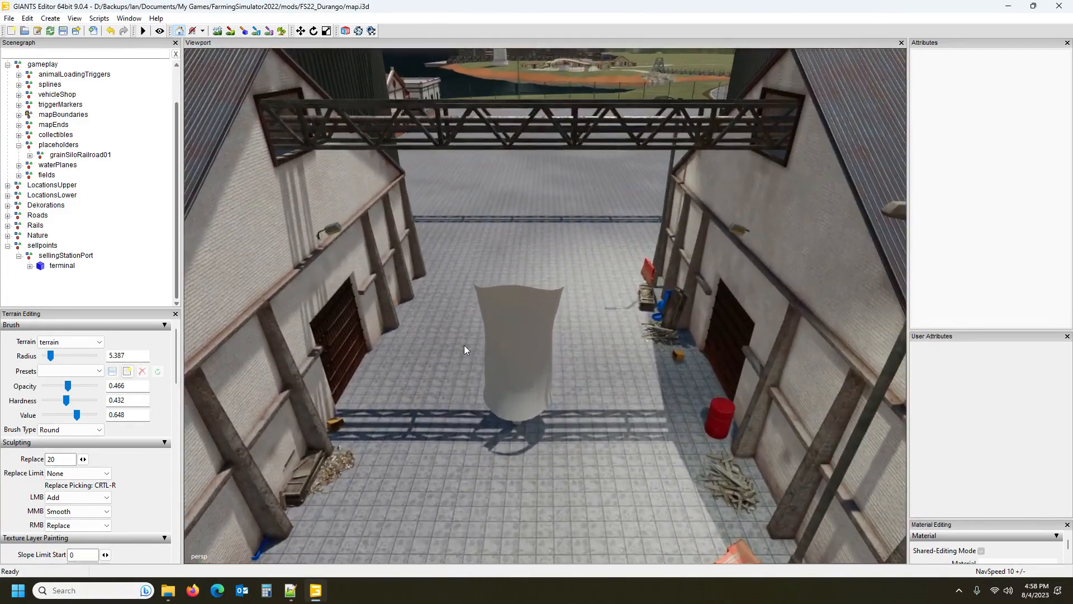
left_click(9, 19)
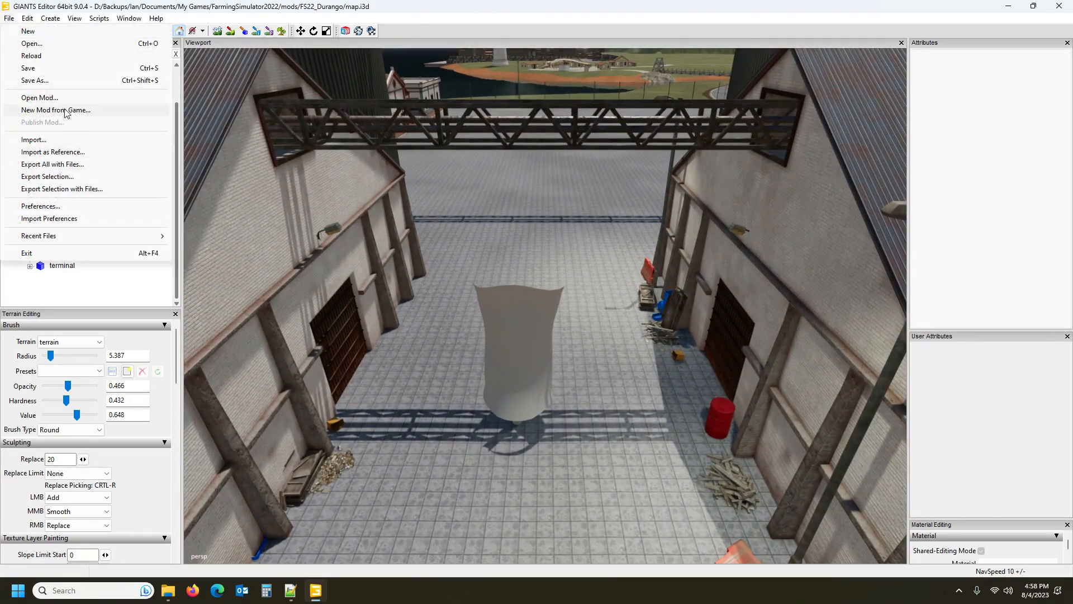
left_click(49, 143)
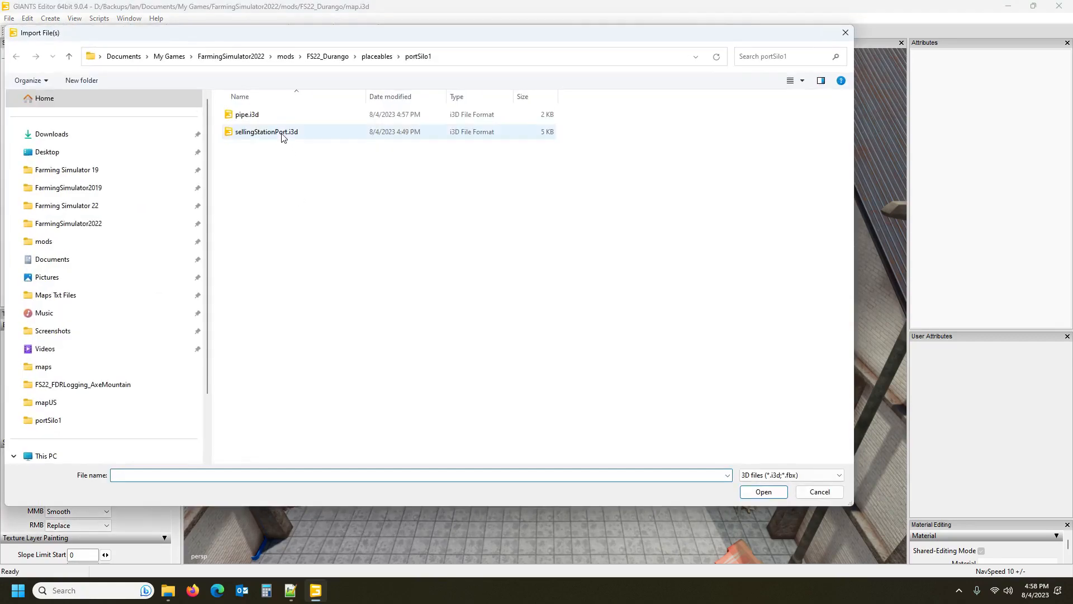
double_click(259, 112)
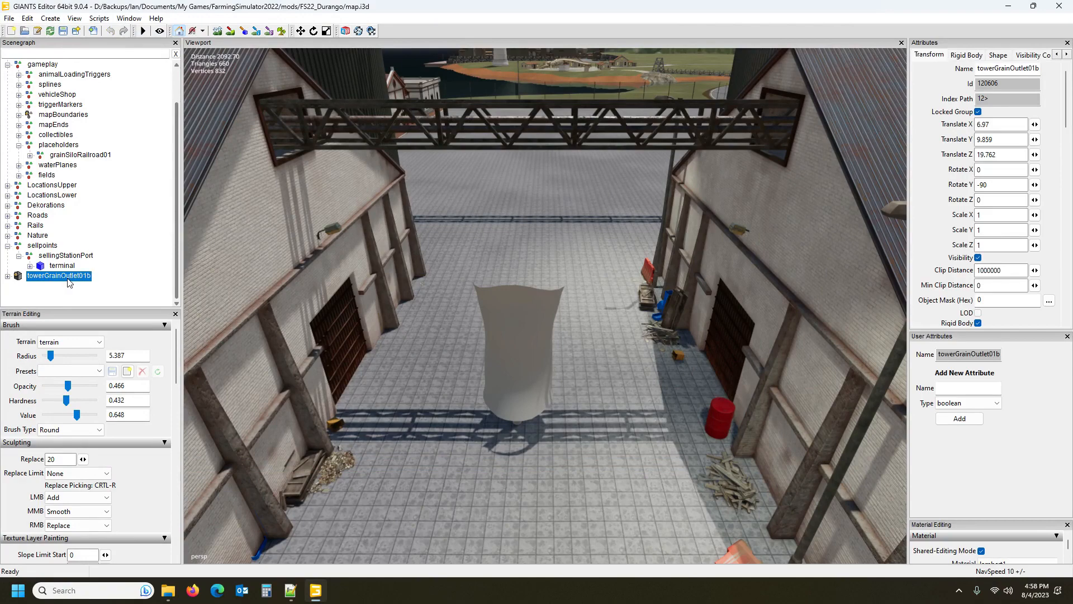
left_click_drag(68, 281, 82, 259)
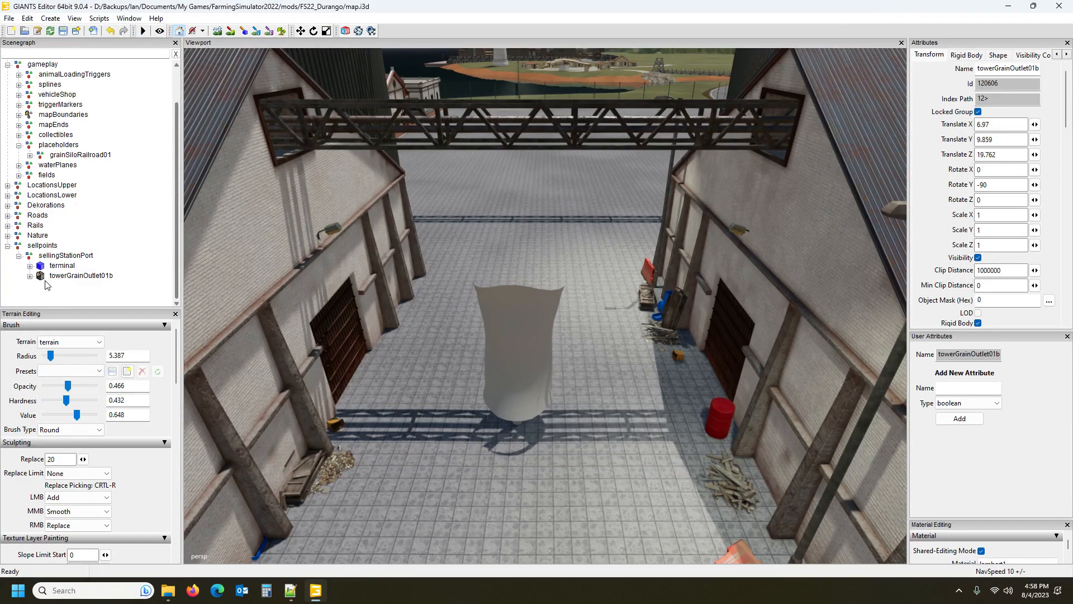
Step: Place towerGrainOutlet01b on the warehouse wall above the wooden door, facing the yard, and set its Rotate Y to 90
left_click(68, 278)
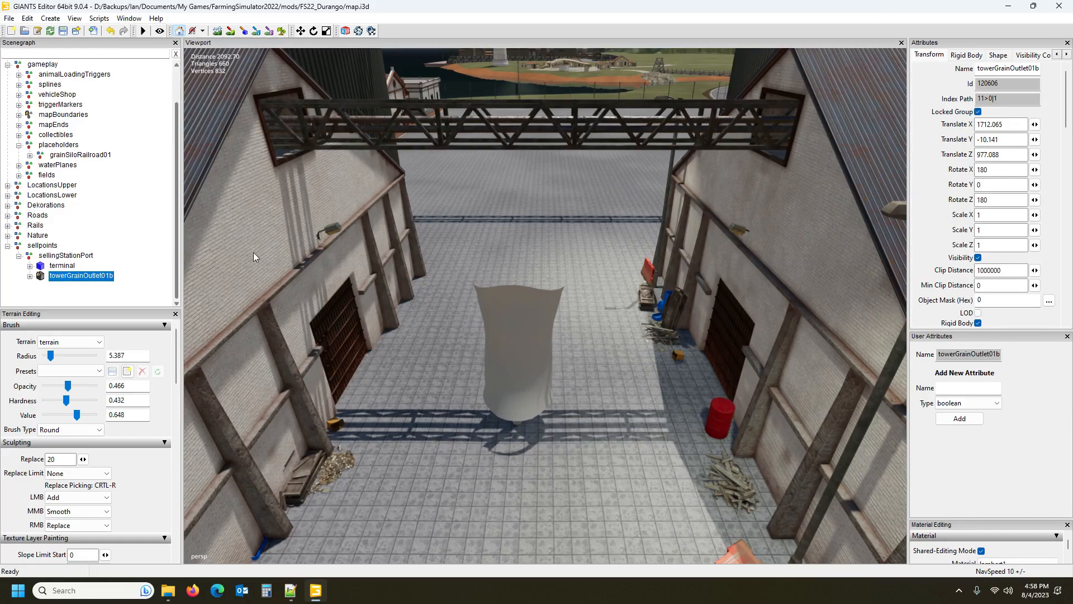
key("ctrl+b")
left_click_drag(466, 304, 2, 346, "alt")
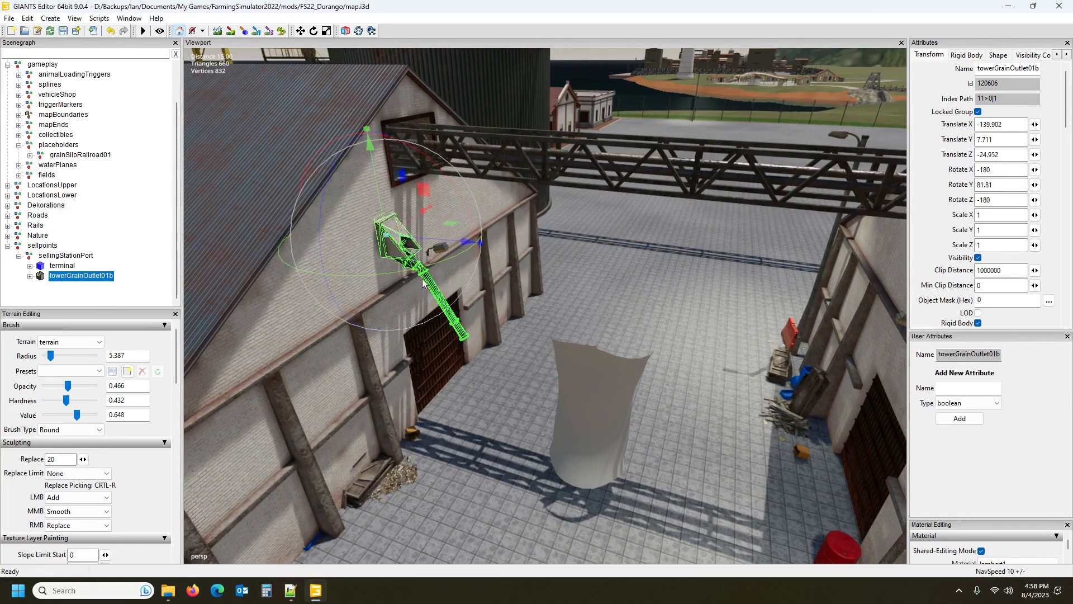
left_click_drag(433, 268, 423, 281)
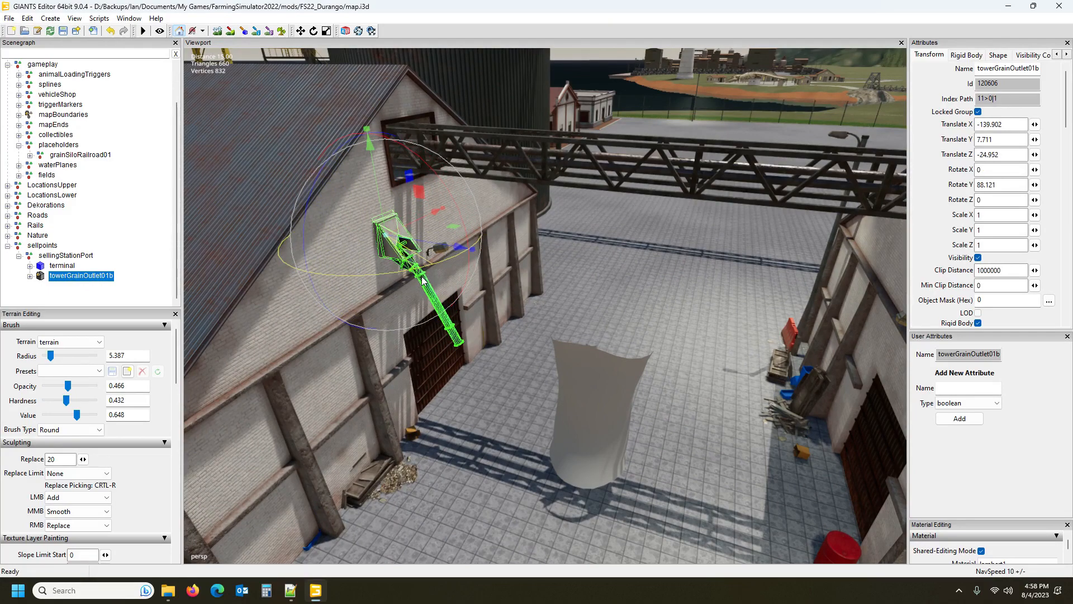
type("90")
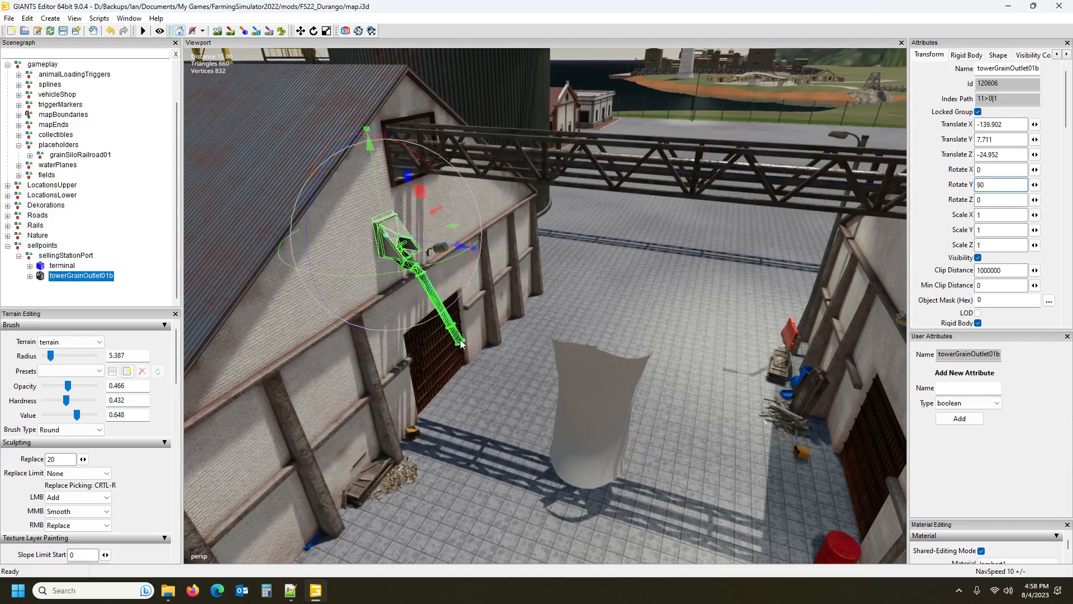
Step: Stretch towerGrainOutletPipe to a Scale Z of about 1.97, raise it to Rotate X -0.545 and shift it to Translate Z 0.841
left_click(30, 276)
left_click(81, 298)
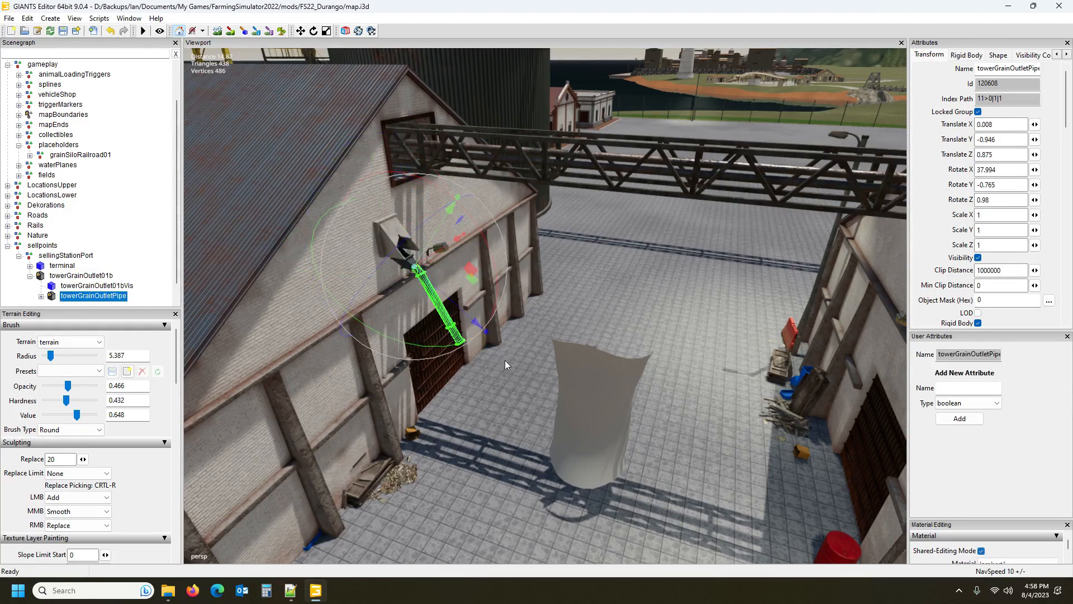
scroll(550, 361, "up", 3)
left_click_drag(550, 361, 538, 360, "alt")
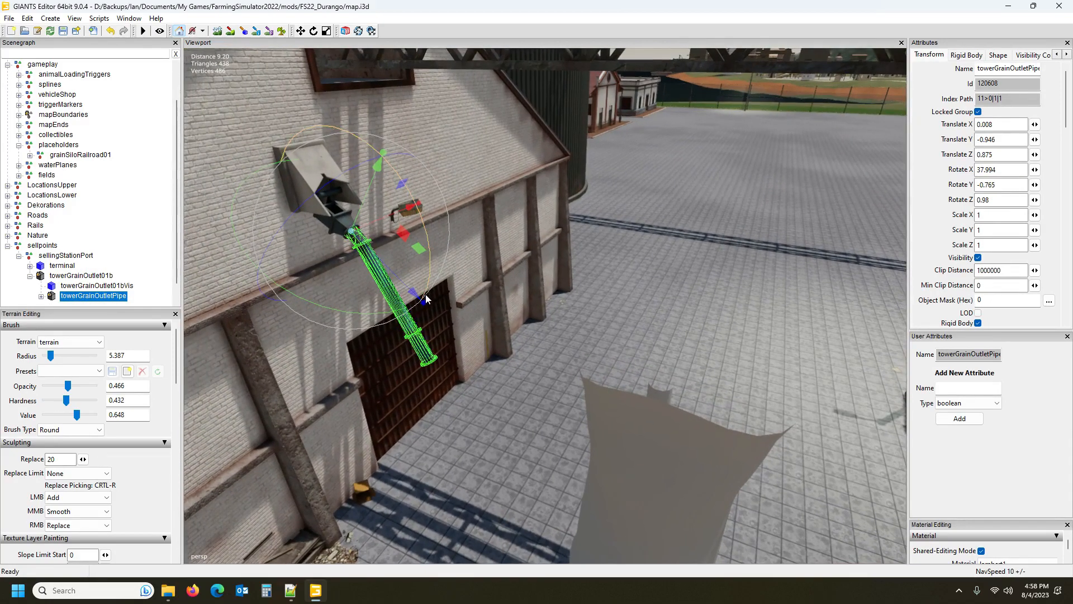
left_click_drag(425, 303, 464, 331)
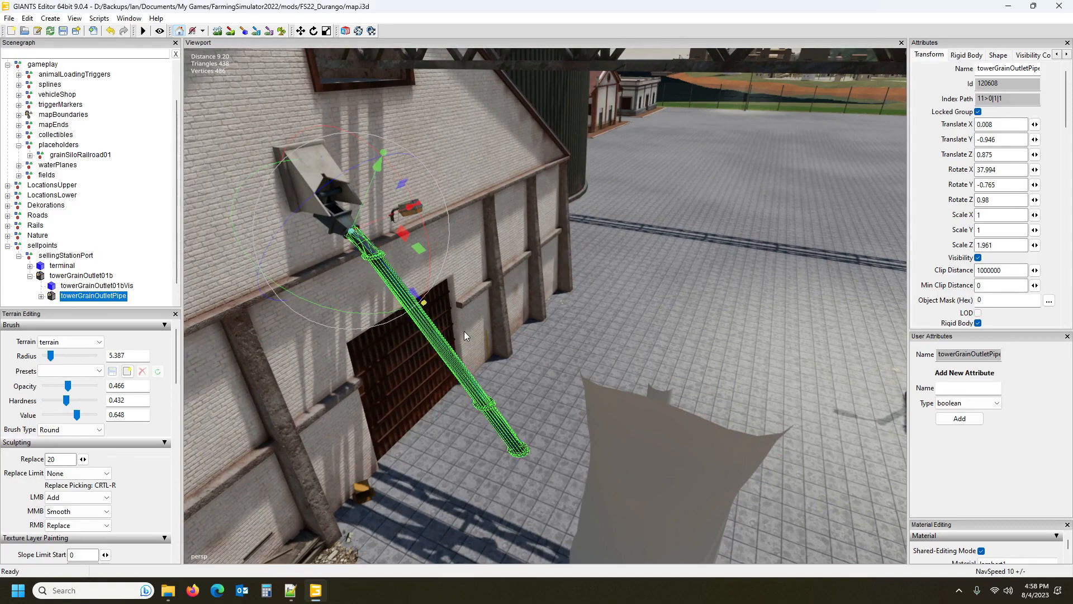
left_click_drag(430, 254, 411, 180)
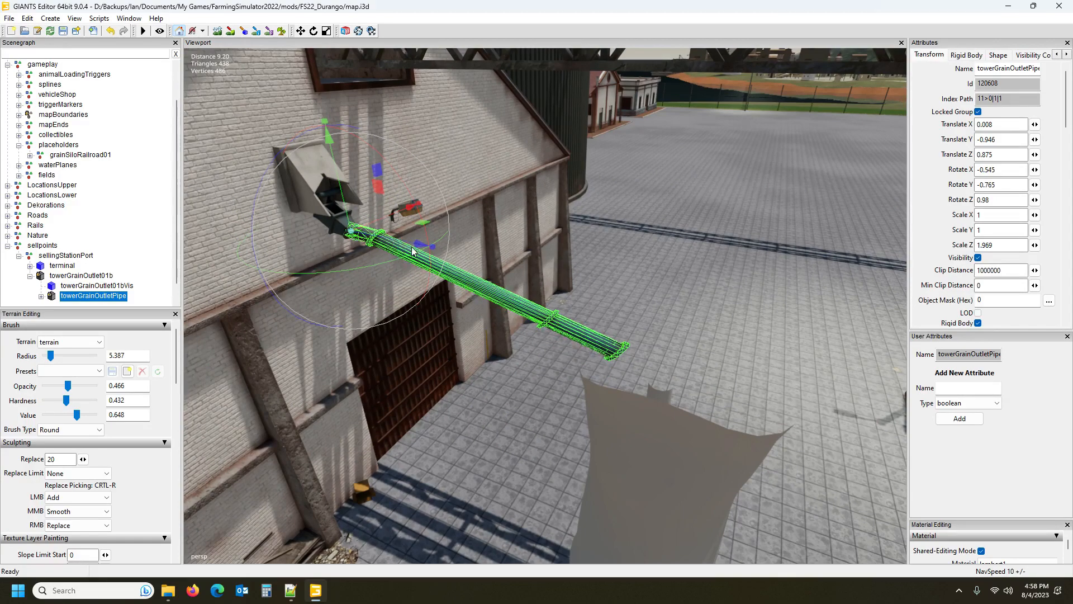
left_click_drag(421, 245, 416, 246)
Step: Lengthen towerGrainOutletPipe to a Scale Z of about 2.264 and tilt it down to a Rotate X of about 3.617
left_click_drag(626, 391, 521, 370, "alt")
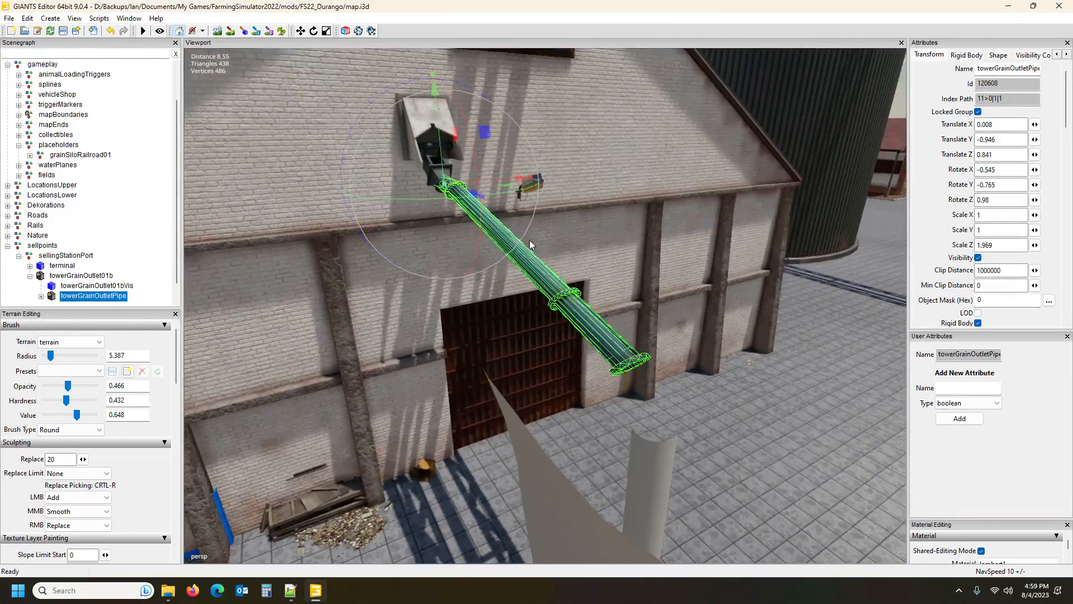
left_click_drag(482, 197, 670, 294)
scroll(670, 294, "up", 3)
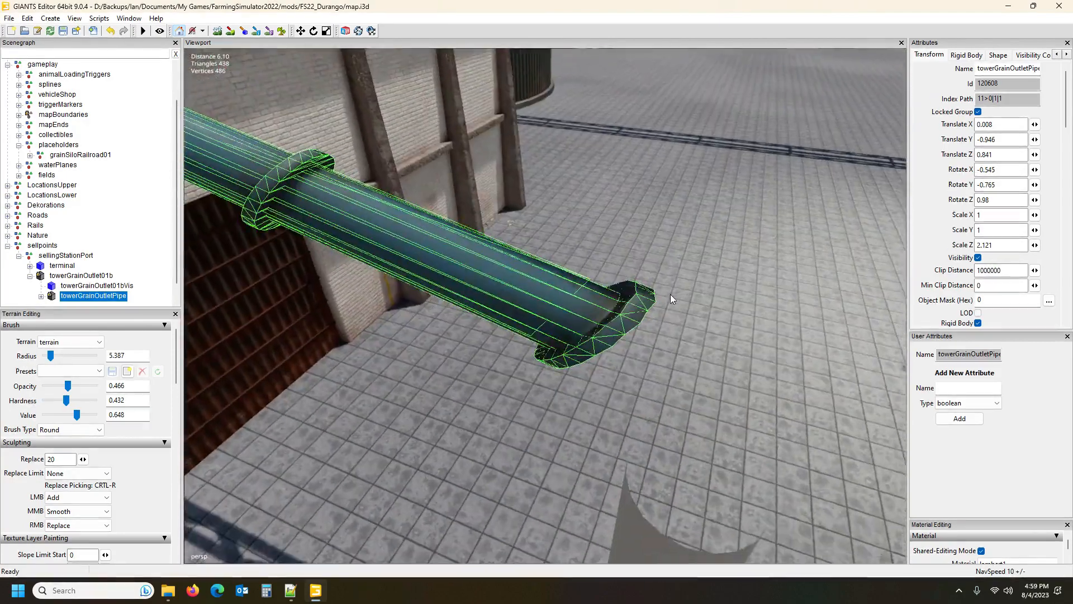
scroll(670, 294, "down", 3)
left_click_drag(323, 170, 351, 209)
left_click_drag(545, 341, 372, 338, "alt")
scroll(425, 338, "up", 4)
scroll(393, 337, "down", 5)
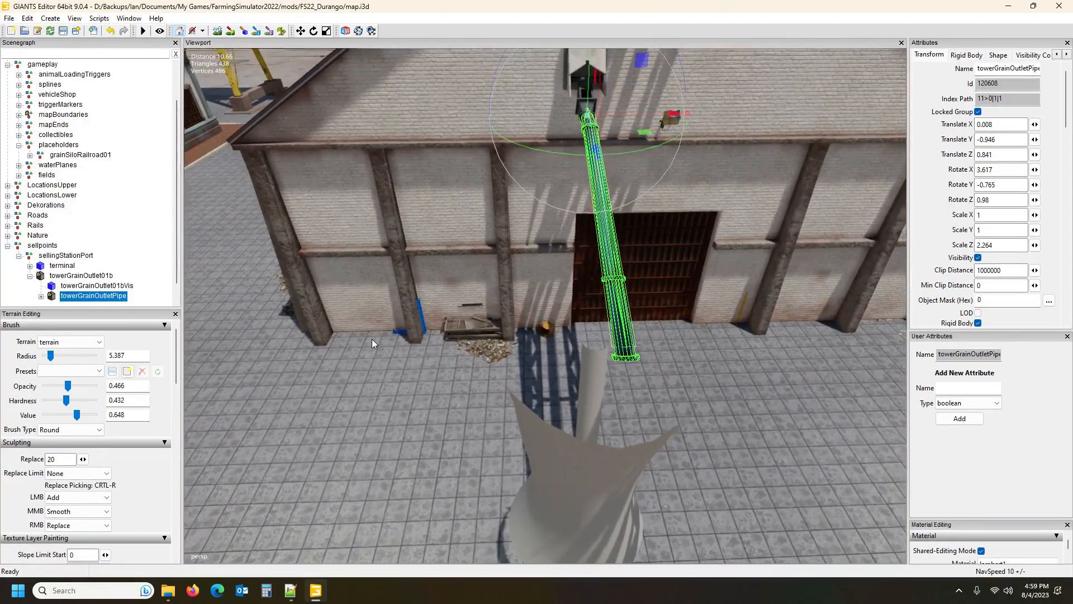
Step: Straighten towerGrainOutletPipe by setting both its Rotate Y and Rotate Z to 0
scroll(371, 338, "down", 3)
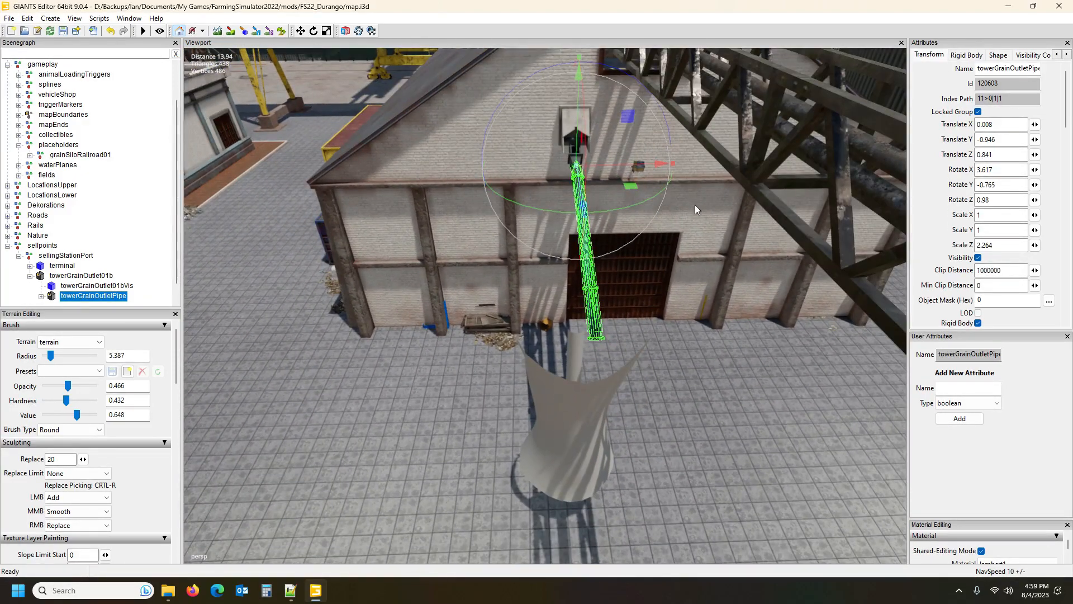
left_click_drag(607, 67, 608, 69)
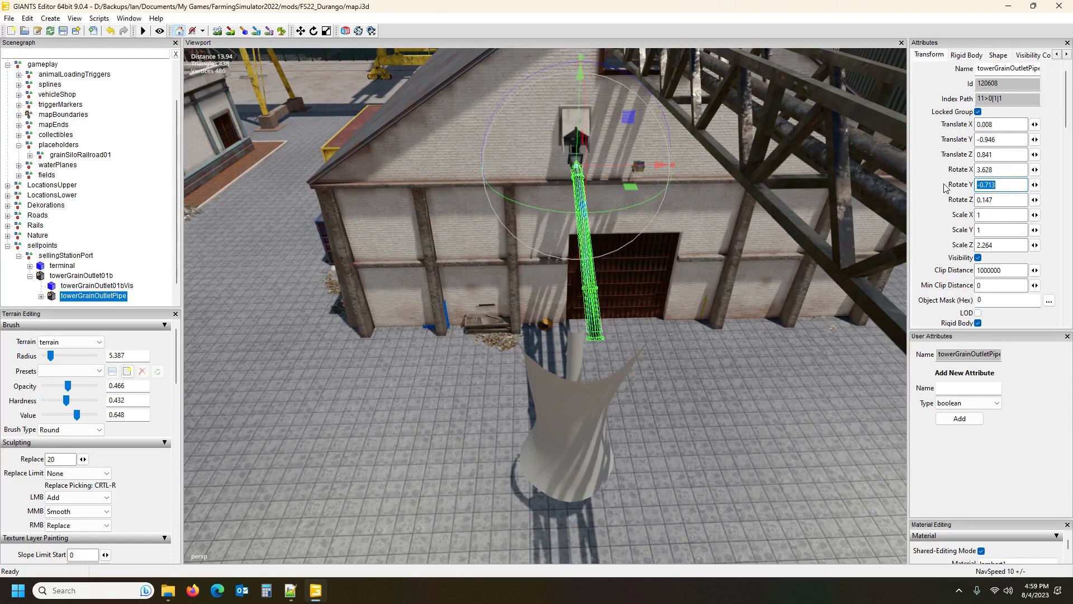
type("0")
key("Return")
left_click(990, 200)
type("0")
key("Return")
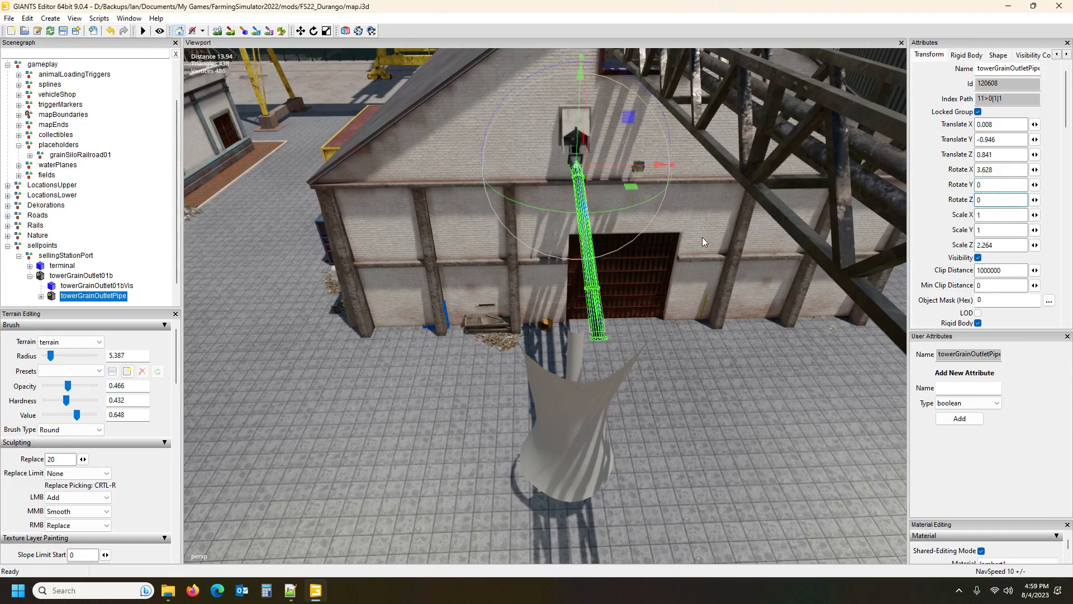
Step: Move towerGrainOutlet01b to Translate Y 8.003 and Translate Z -24.45 so the pipe end lines up over the grey funnel shape
mouse_move(711, 236)
left_mouse_down("alt")
mouse_move(720, 238)
mouse_move(719, 224)
left_mouse_up("alt")
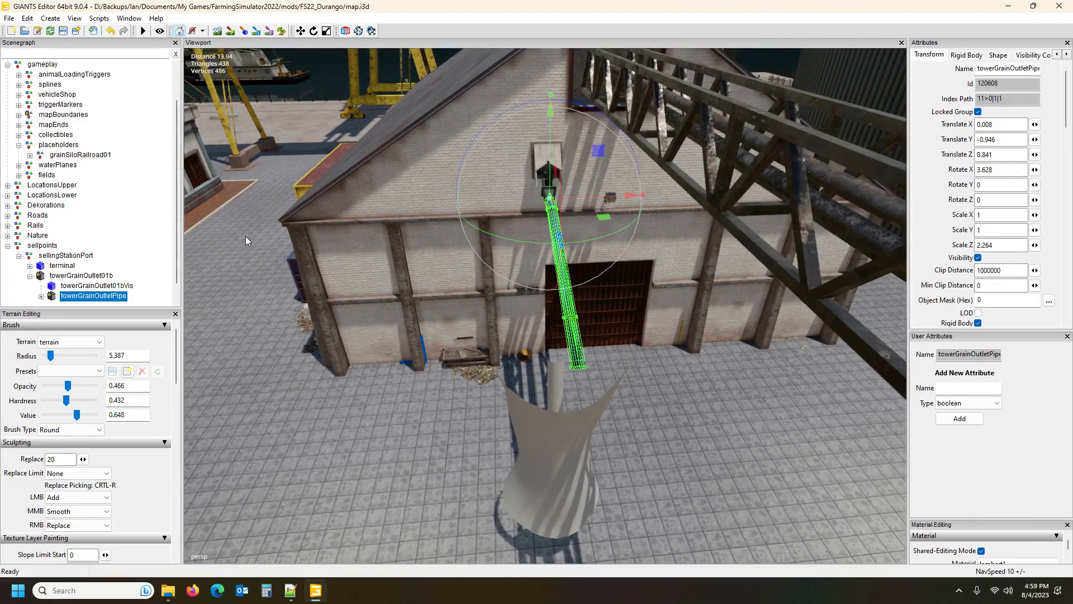
left_click(96, 277)
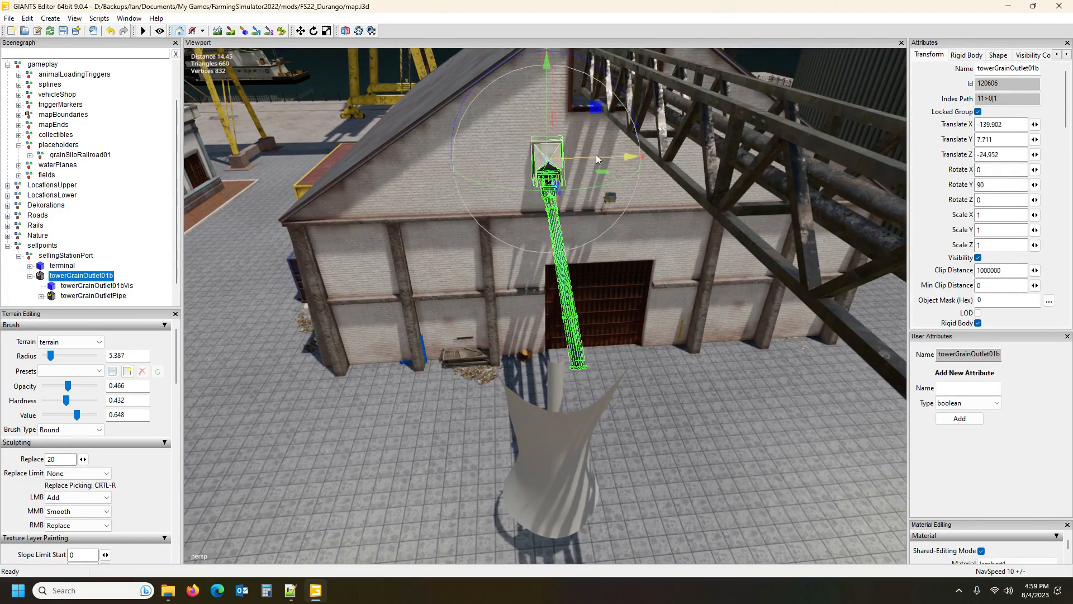
left_click_drag(585, 157, 598, 213)
left_click_drag(479, 73, 656, 190)
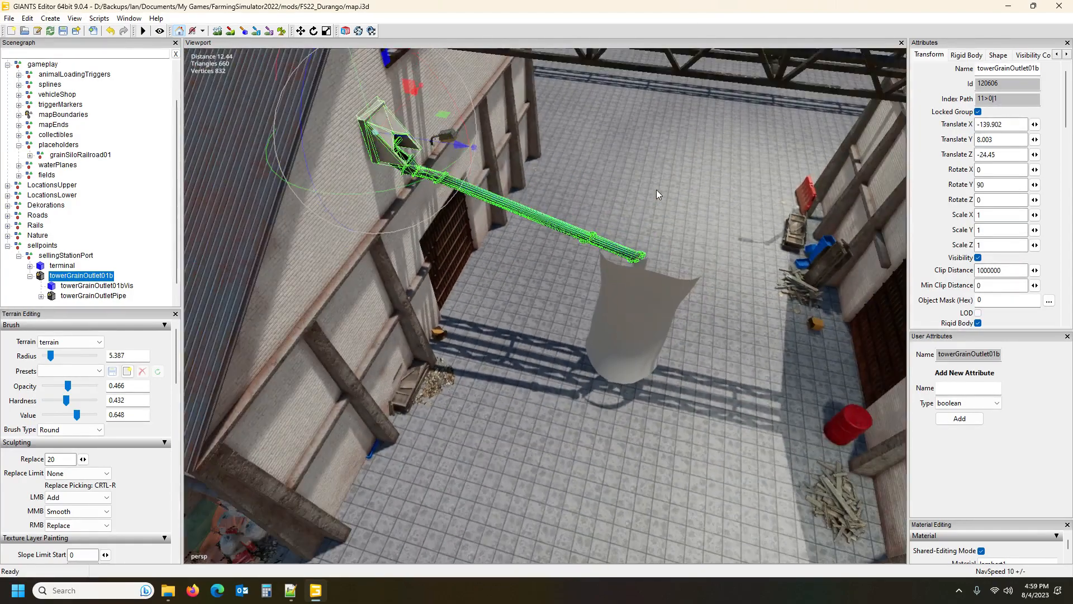
Step: Examine the placed outlet pipe between the two warehouses and its position within the whole port area
scroll(657, 189, "down", 5)
scroll(657, 189, "down", 2)
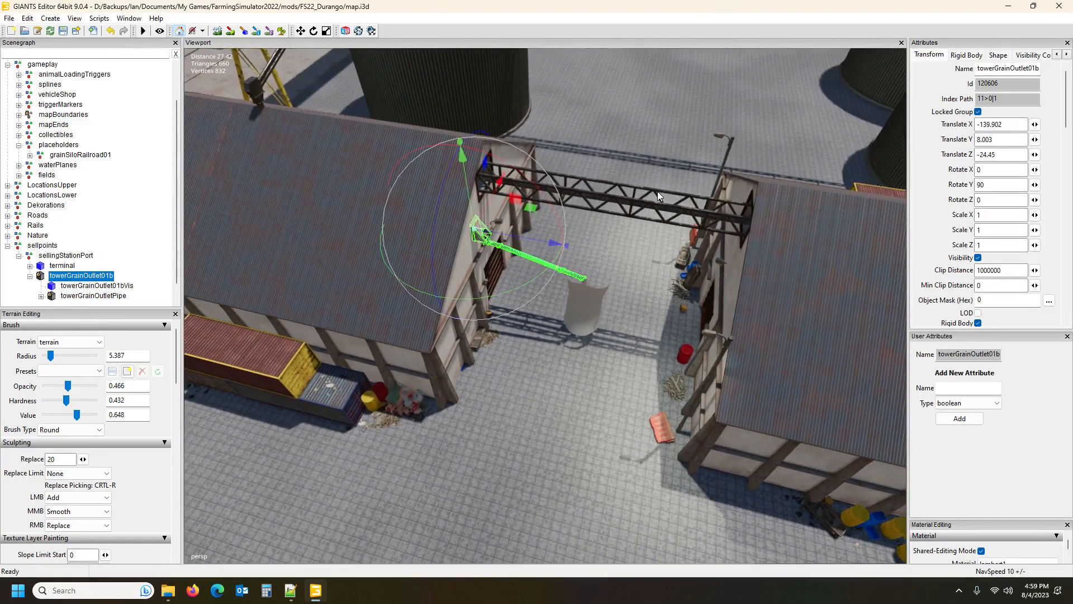
left_click(157, 189)
scroll(594, 204, "up", 6)
left_click_drag(571, 274, 531, 262, "alt")
scroll(575, 244, "down", 10)
scroll(599, 263, "down", 3)
scroll(655, 254, "down", 8)
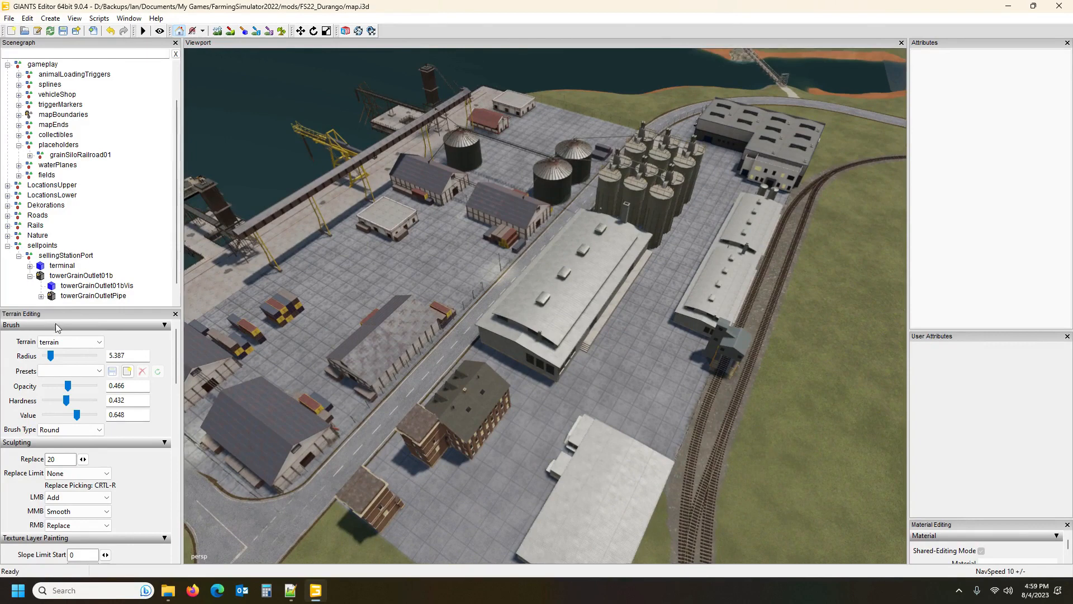
Step: Collapse towerGrainOutlet01b in the scenegraph and switch to File Explorer
left_click(29, 276)
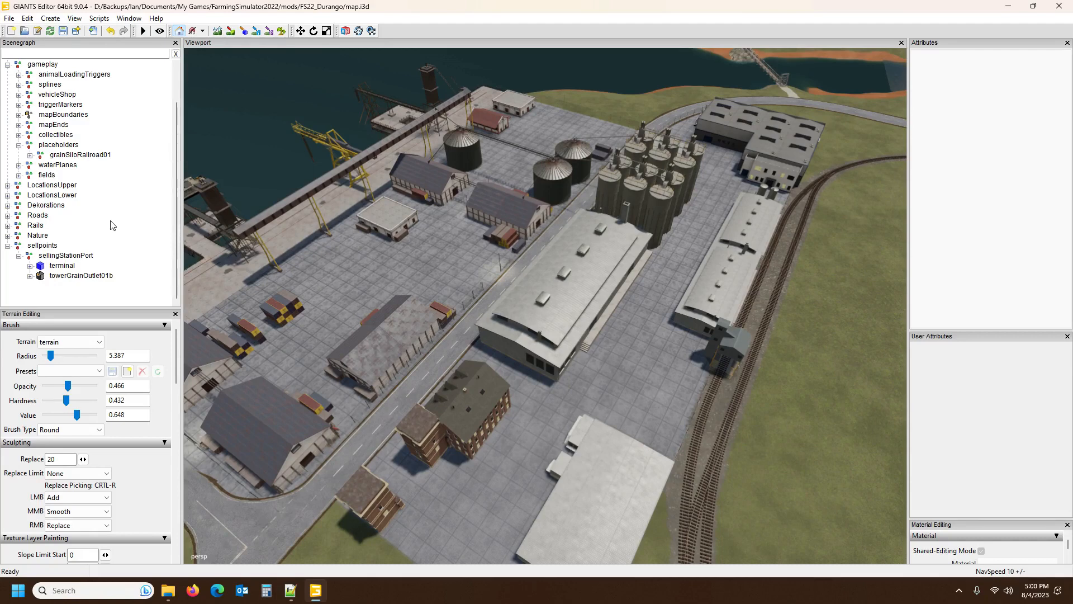
left_click(167, 596)
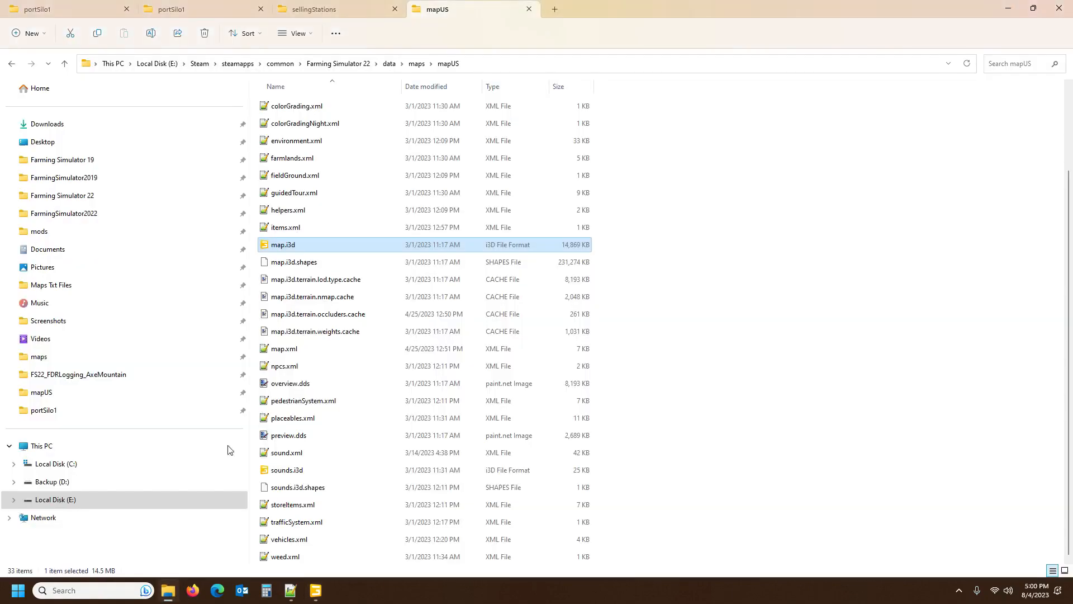
Step: Close the duplicate portSilo1 folder tab in File Explorer, keeping the other portSilo1 tab
left_click(76, 16)
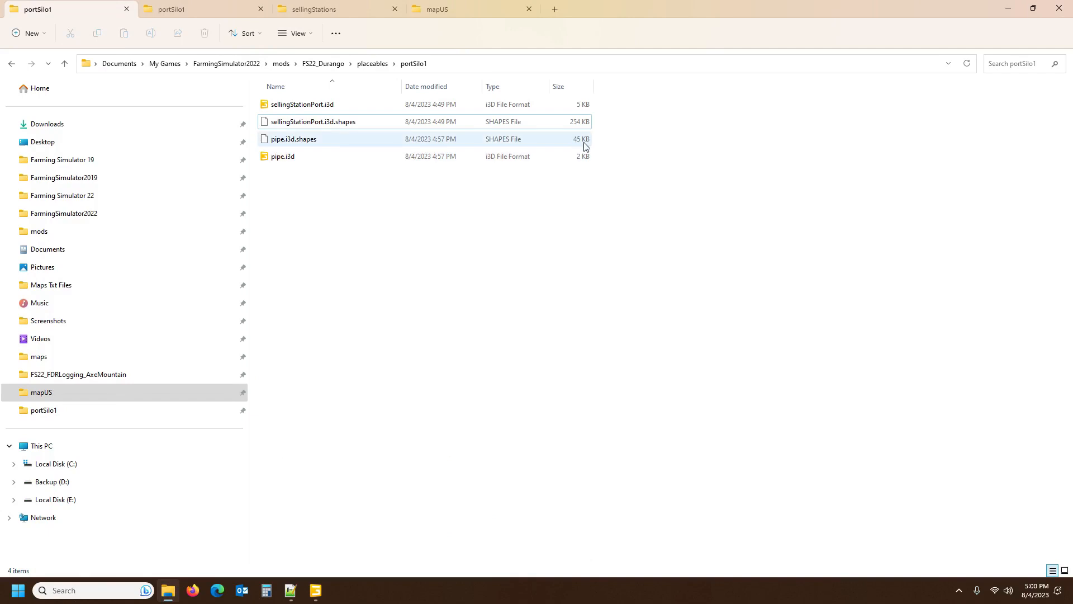
left_click(207, 11)
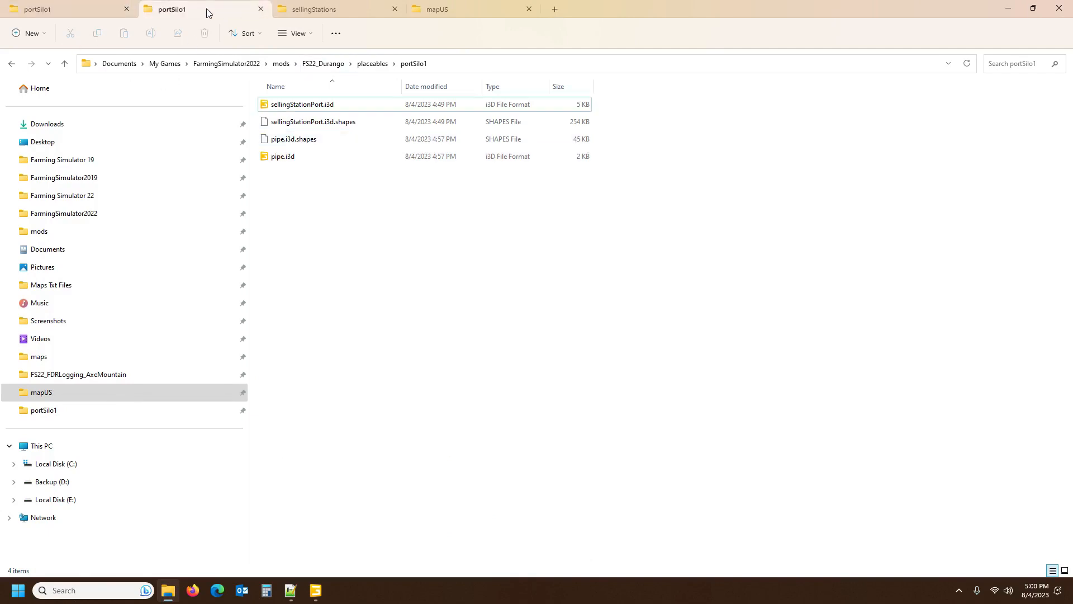
left_click(261, 9)
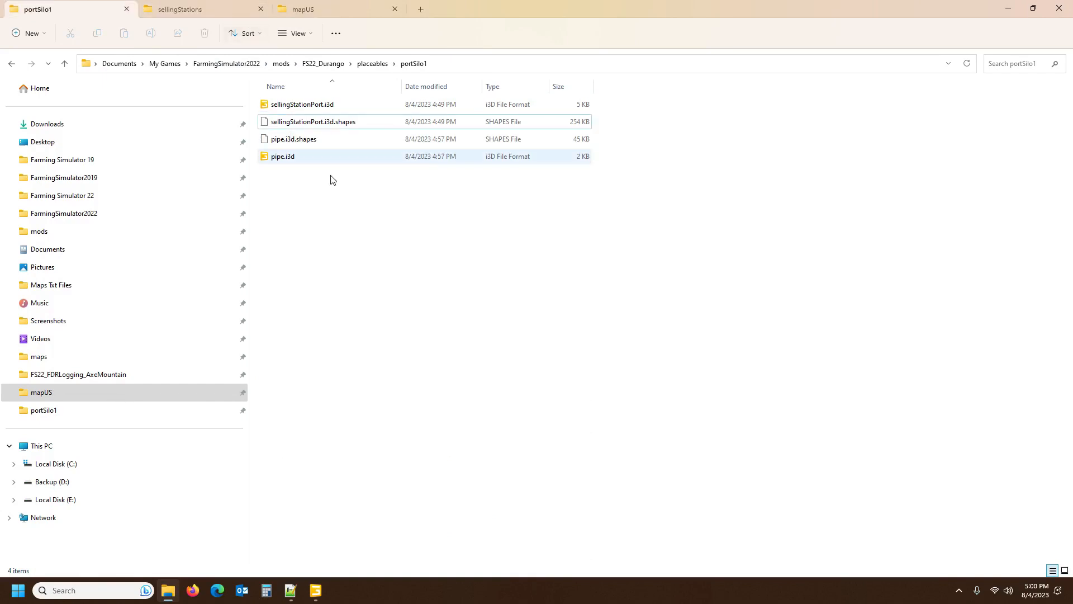
Step: Switch to GIANTS Editor and look over the silos, warehouses and rail line in the port area
left_click(316, 590)
left_click_drag(431, 355, 506, 325, "alt")
scroll(513, 325, "down", 3)
scroll(506, 324, "up", 4)
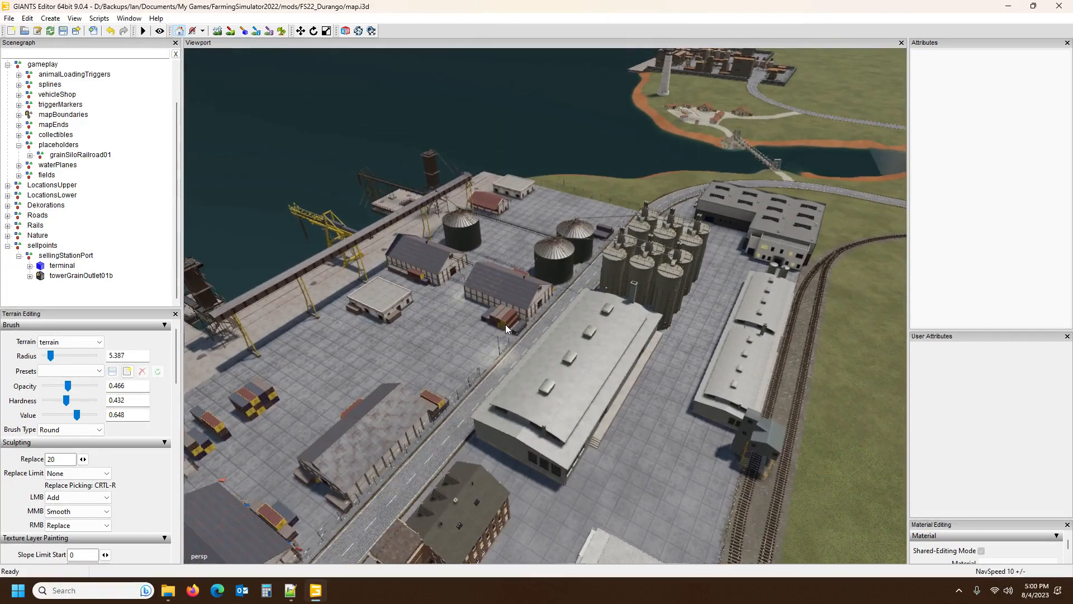
scroll(505, 324, "down", 2)
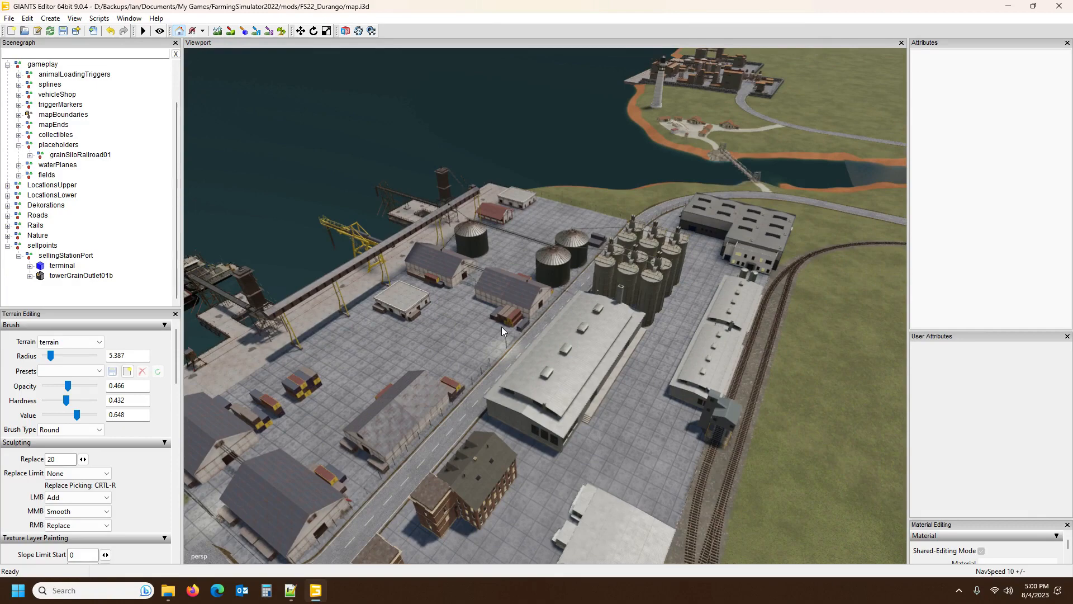
Step: Switch to Notepad++ and find the storage entry's fillTypeCategories value in grainSiloRailroad01.xml
mouse_move(291, 596)
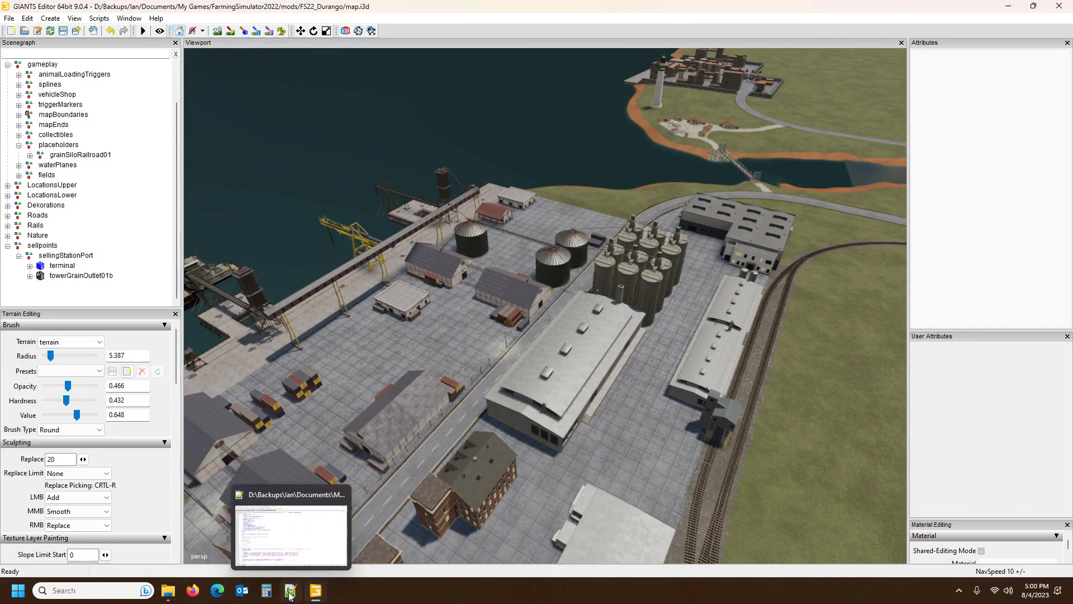
left_click(291, 595)
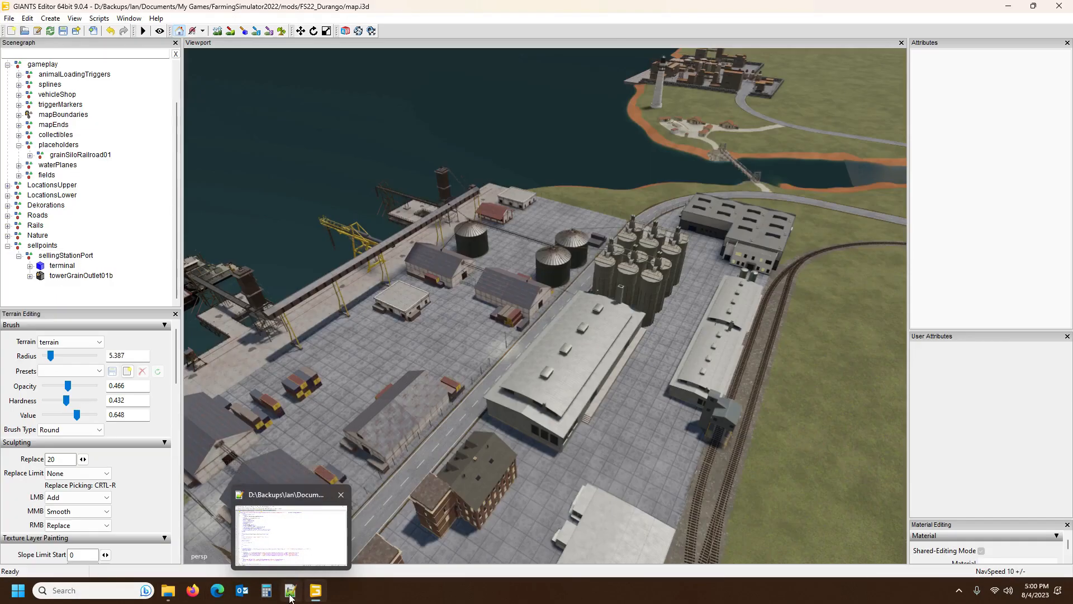
left_click(291, 592)
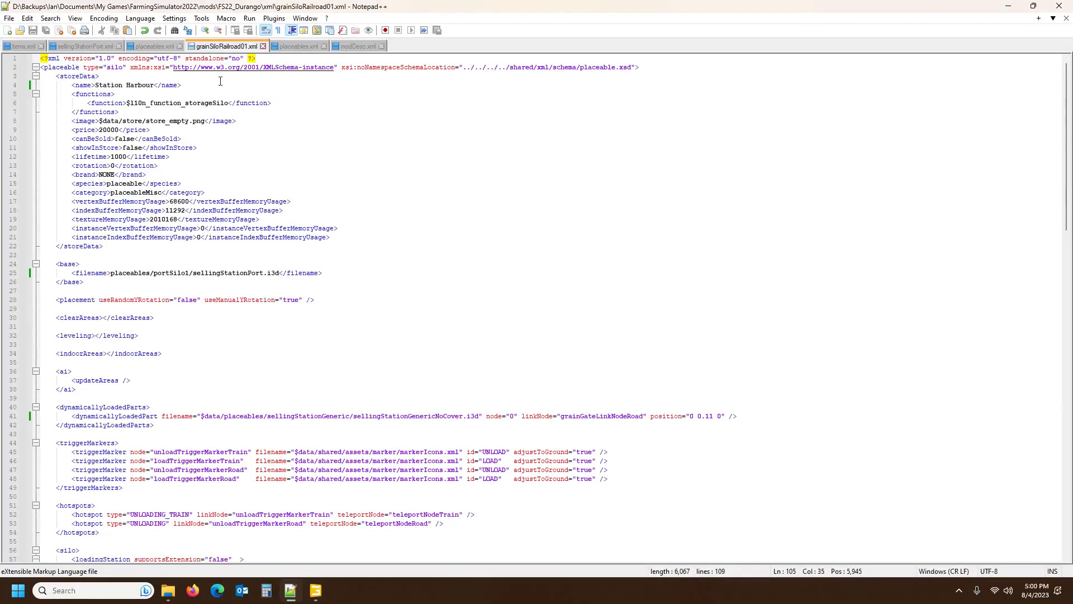
scroll(222, 377, "down", 20)
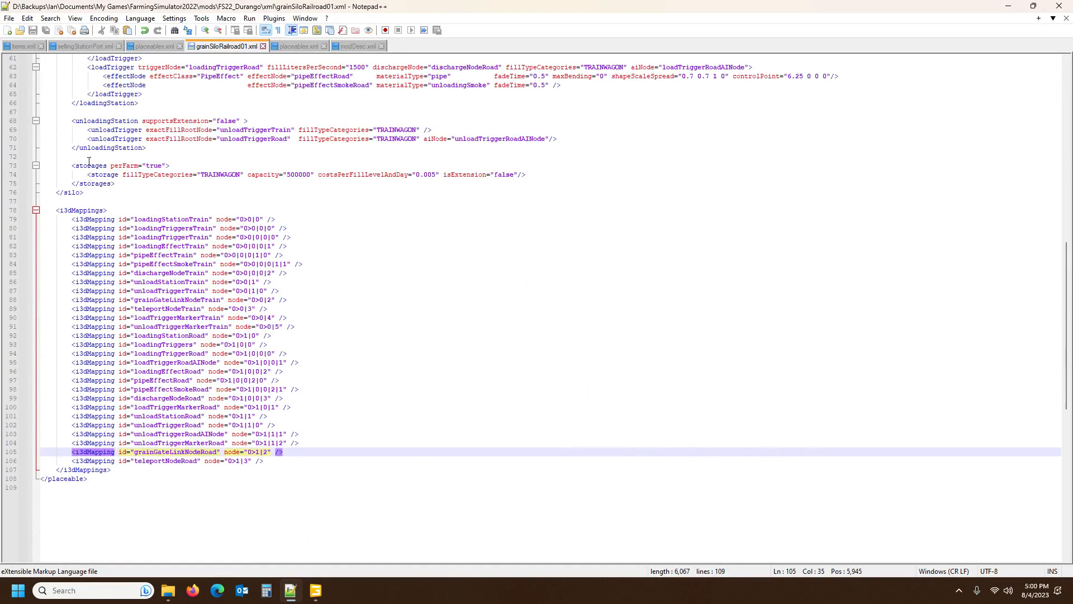
left_click(217, 173)
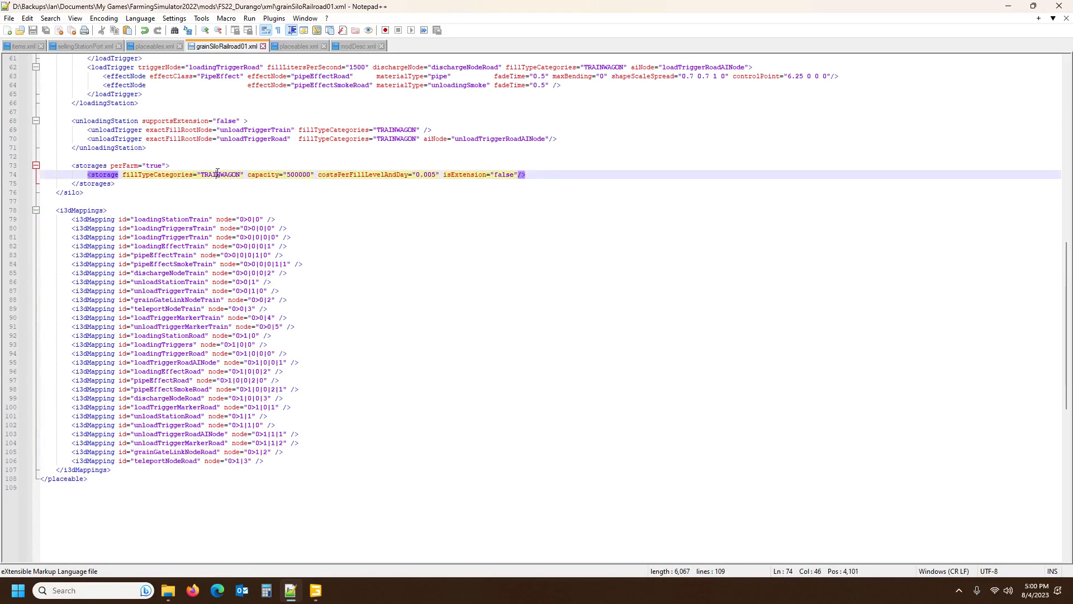
Step: Open maps_fillTypes.xml from the FS22_Durango mod folder
left_click(167, 591)
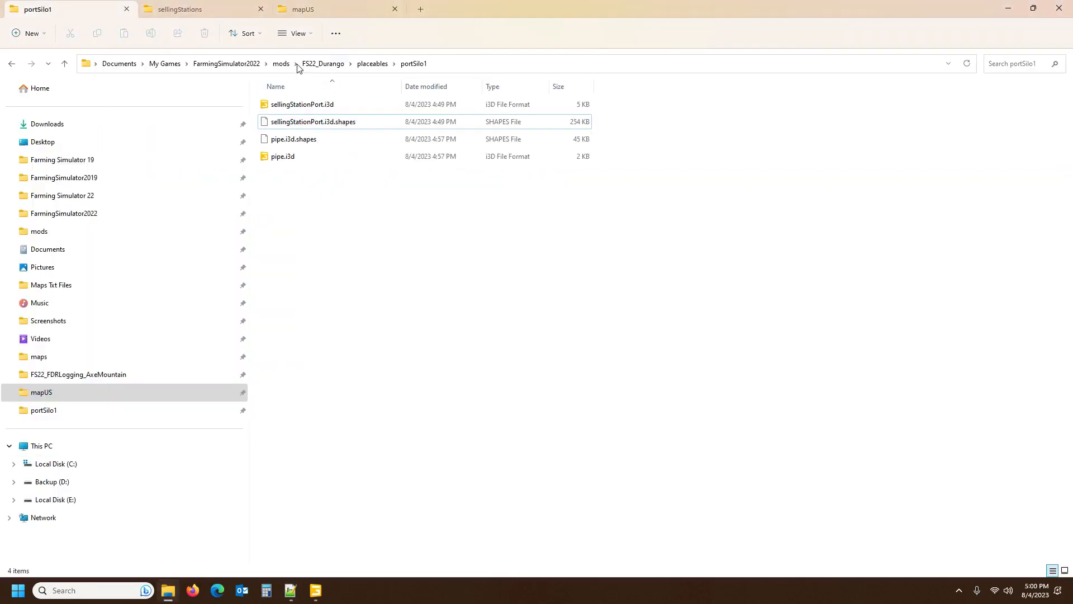
left_click(323, 64)
scroll(387, 348, "down", 2)
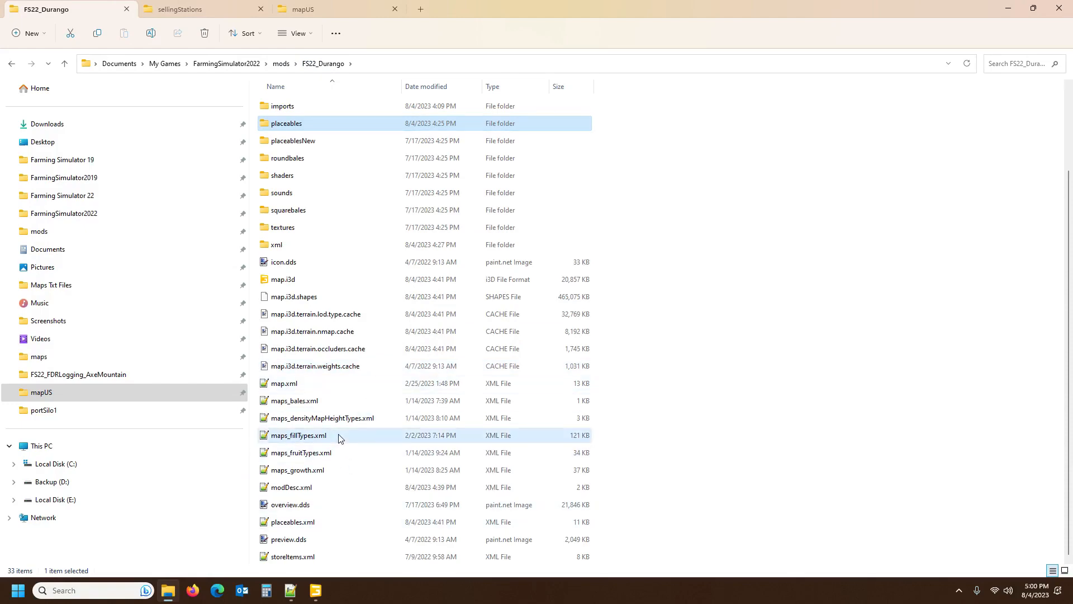
double_click(313, 435)
Step: Examine the fillTypeCategories section of maps_fillTypes.xml, checking which fill types the TRAINWAGON category contains
scroll(383, 273, "down", 10)
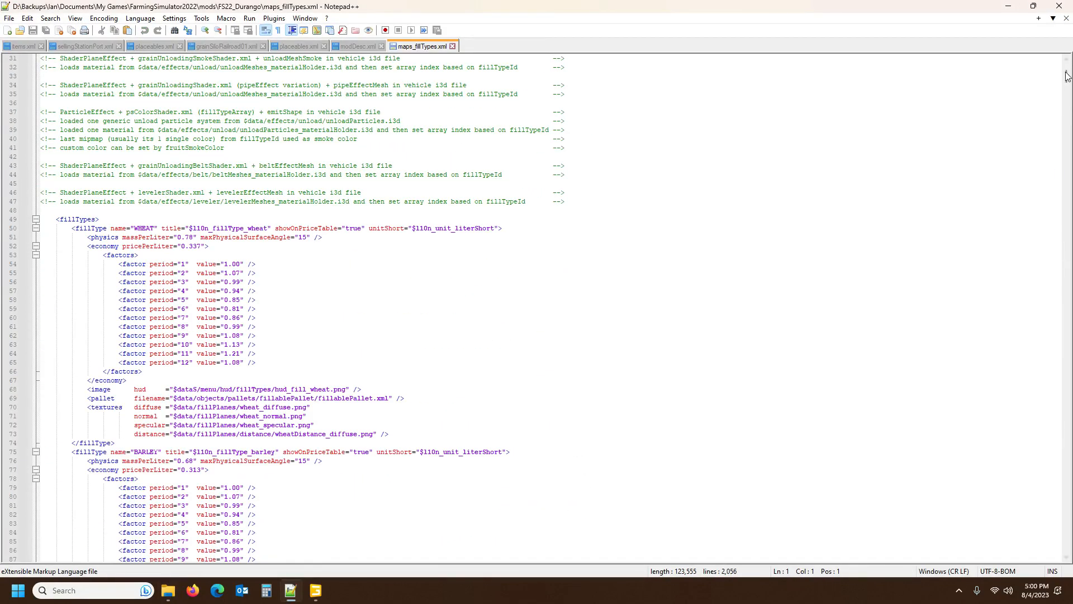
scroll(704, 217, "up", 10)
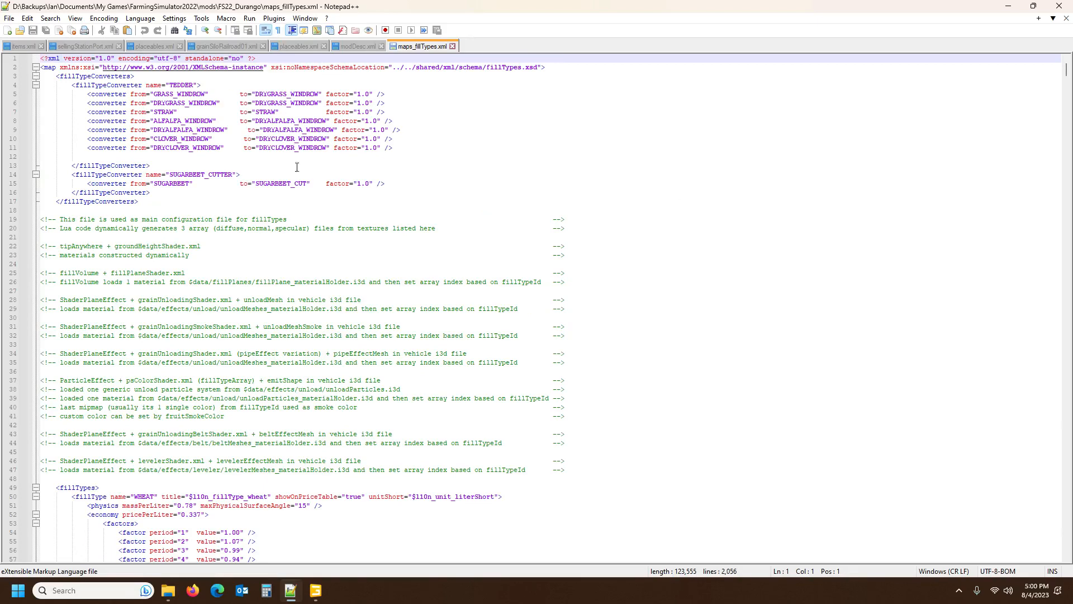
scroll(297, 270, "down", 20)
scroll(296, 271, "up", 7)
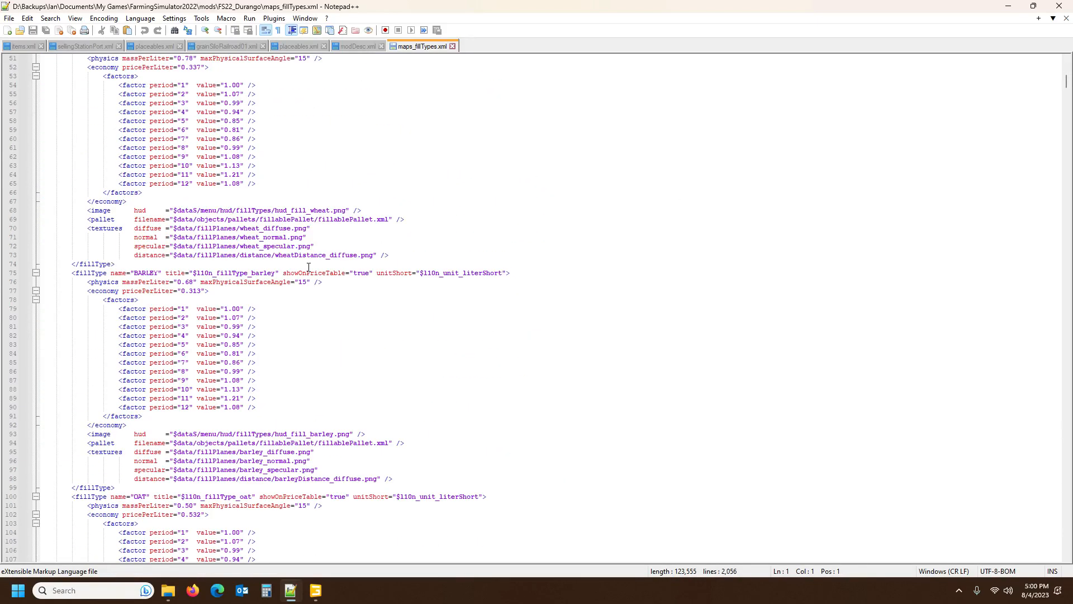
scroll(309, 268, "up", 17)
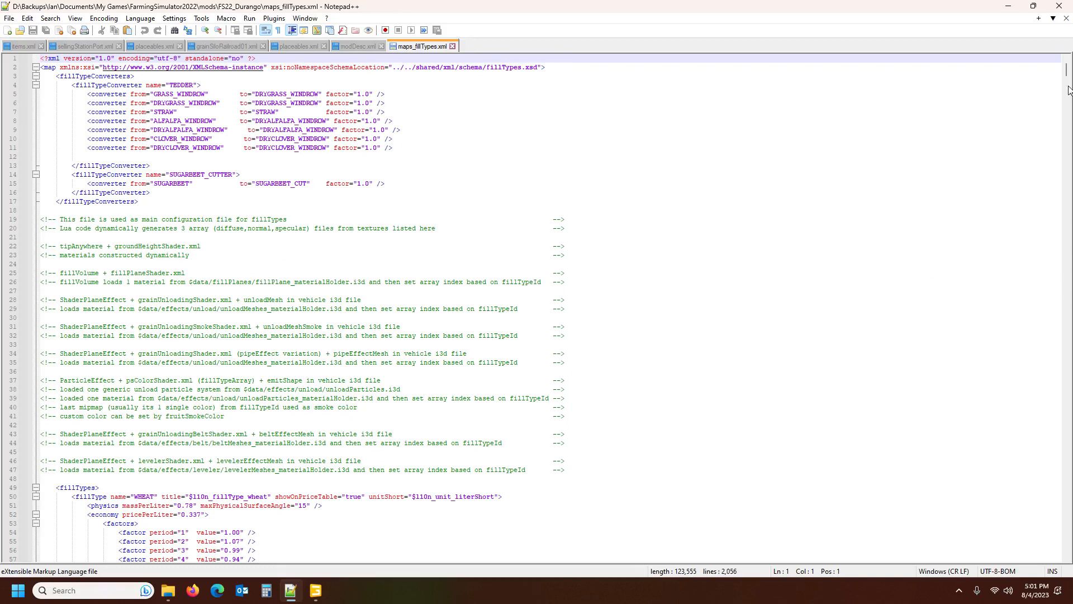
left_click_drag(1066, 71, 1071, 547)
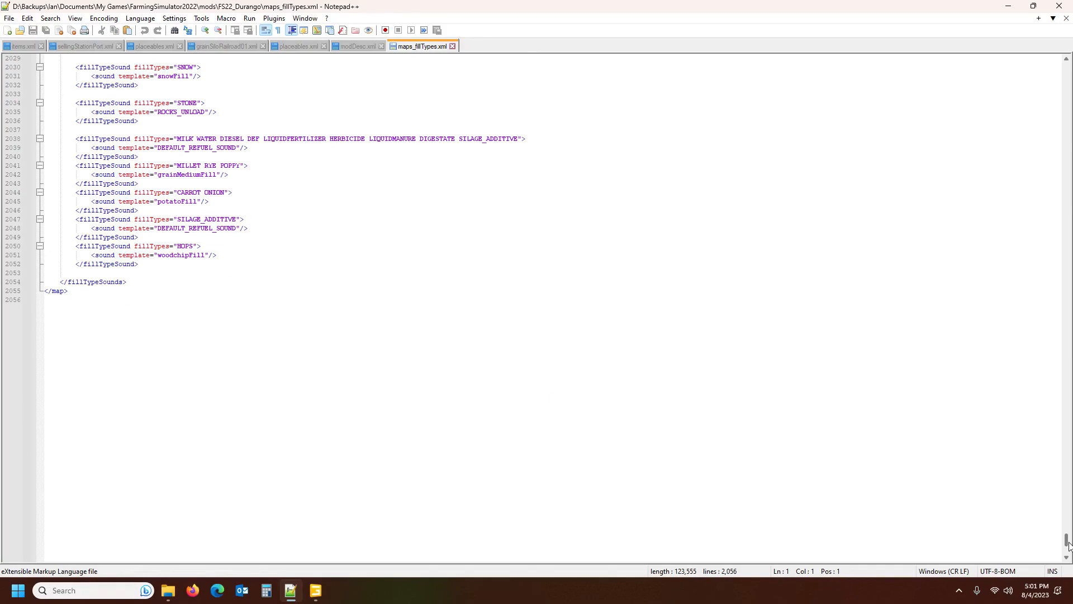
left_click_drag(1067, 547, 1069, 516)
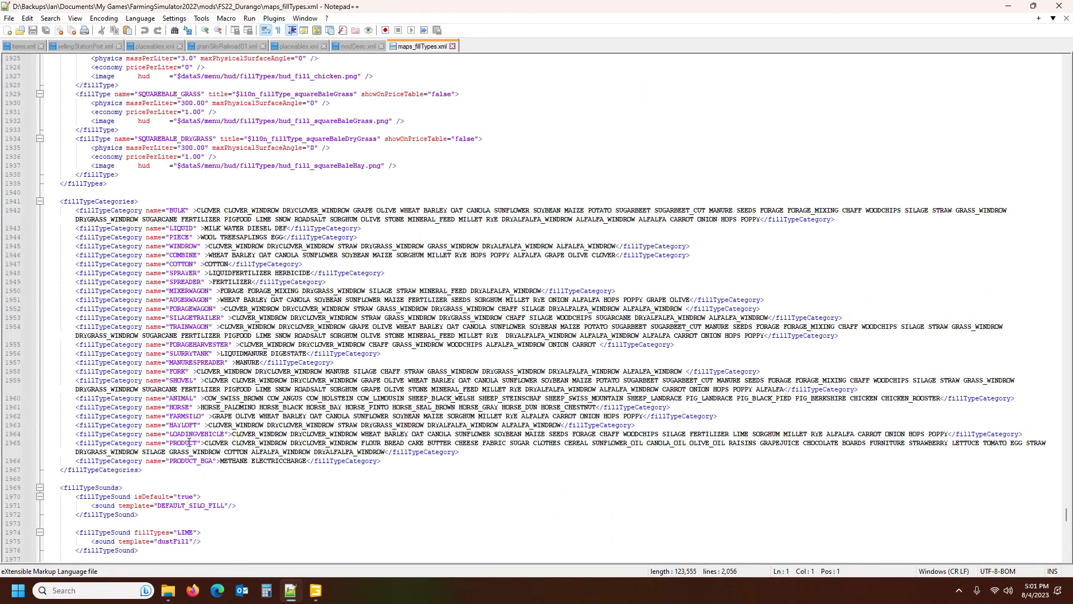
double_click(183, 325)
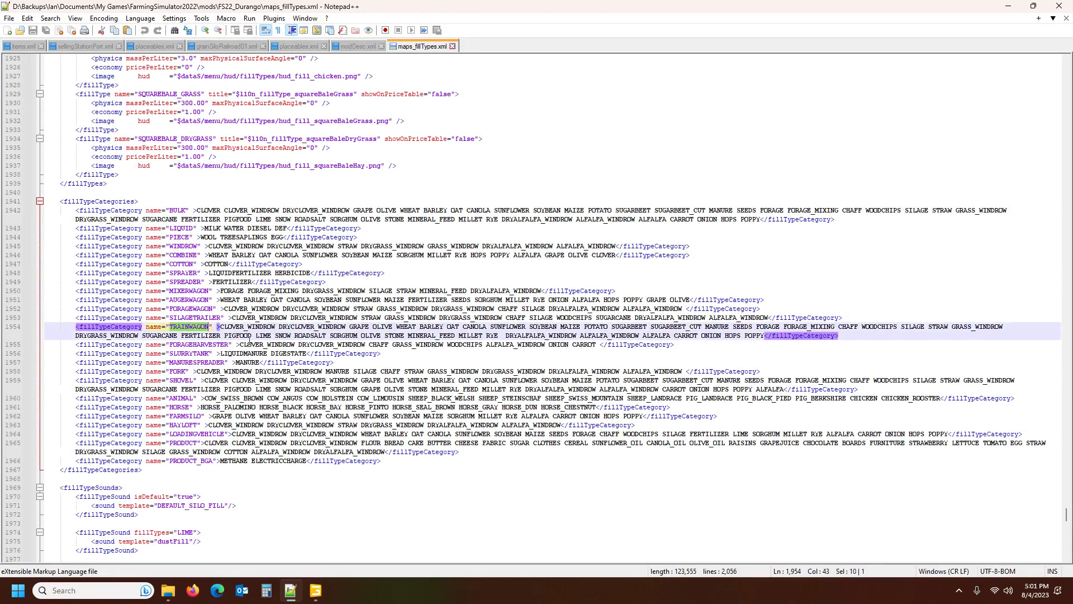
left_click(238, 327)
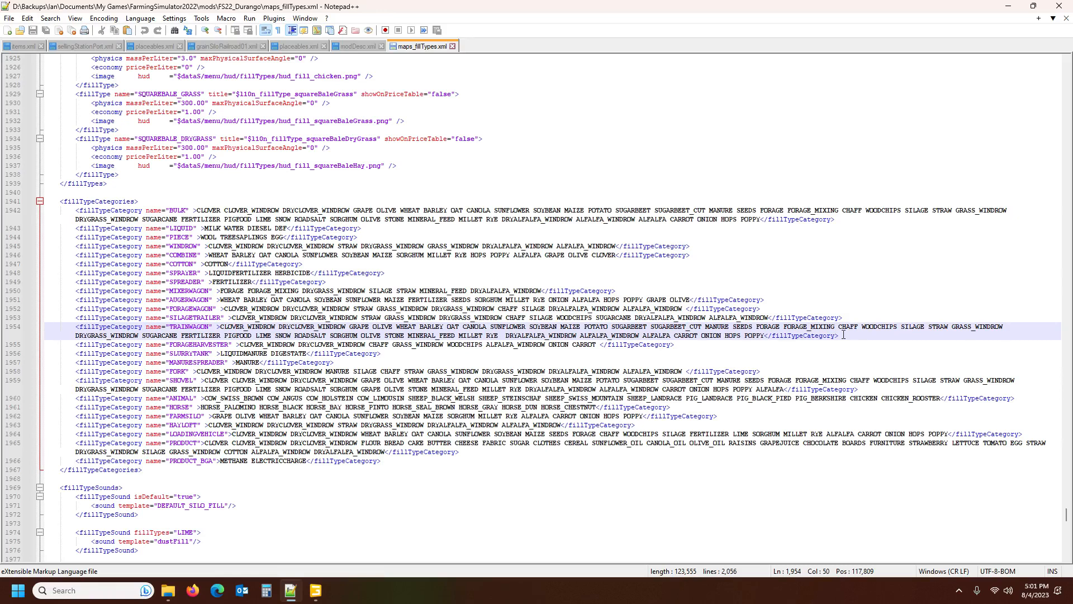
left_click(193, 319)
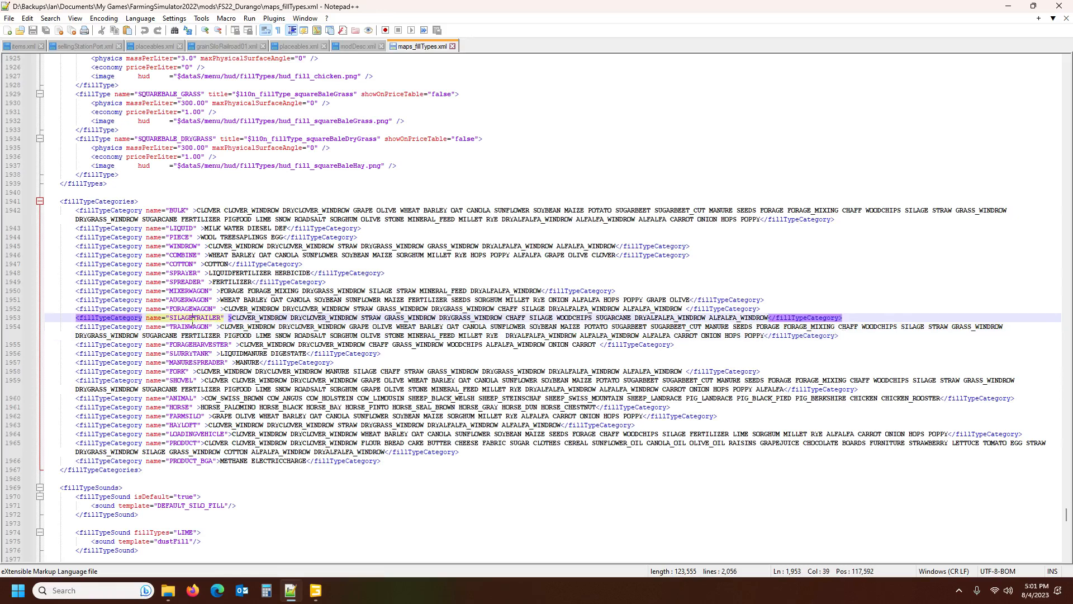
key("Down")
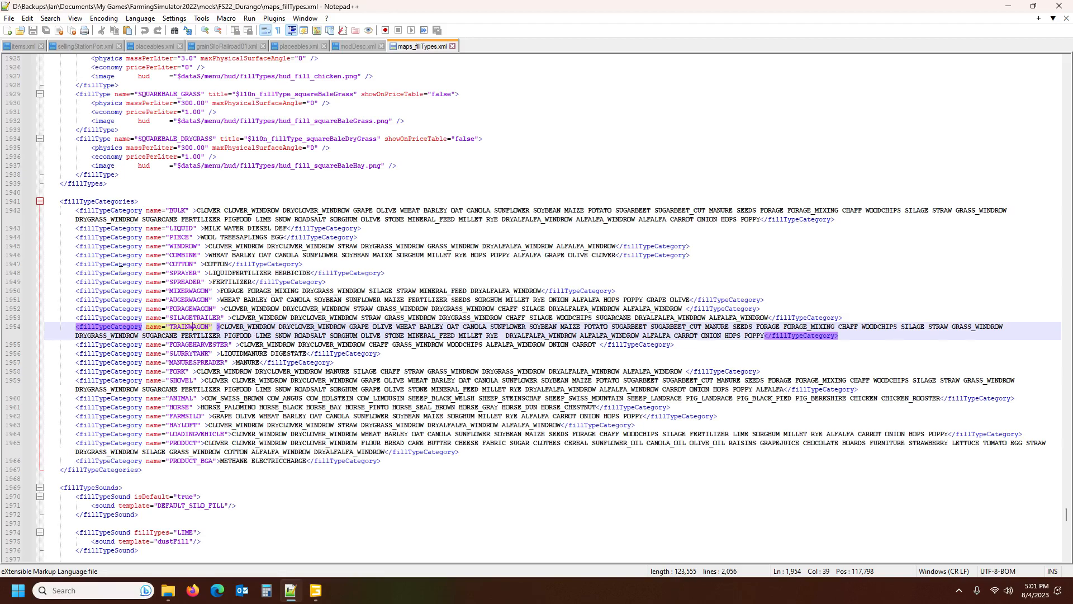
Step: Close maps_fillTypes.xml and grainSiloRailroad01.xml, and bring up items.xml
left_click(452, 46)
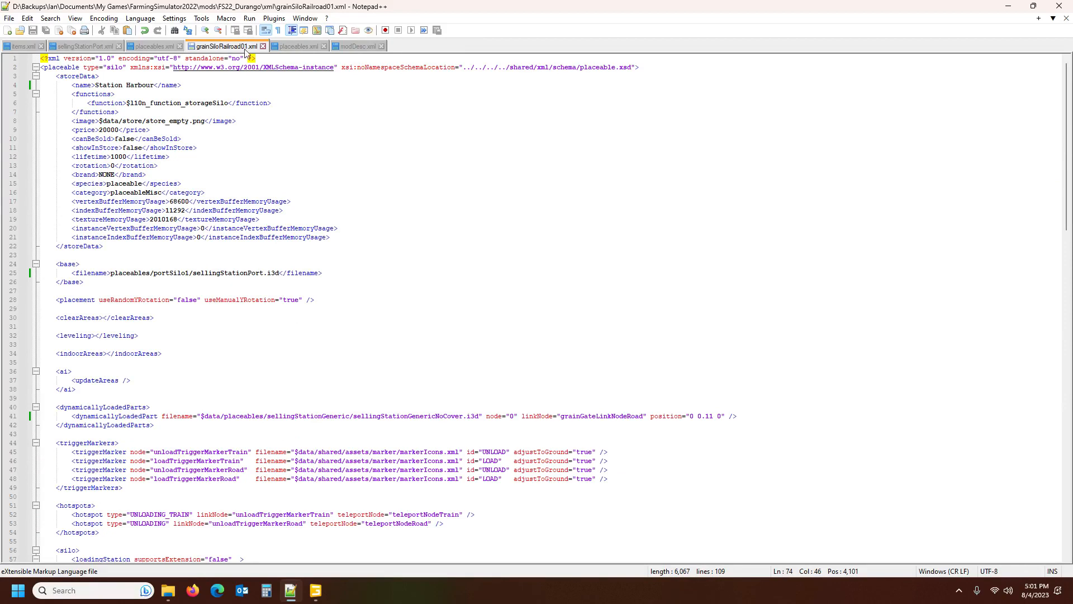
left_click(263, 46)
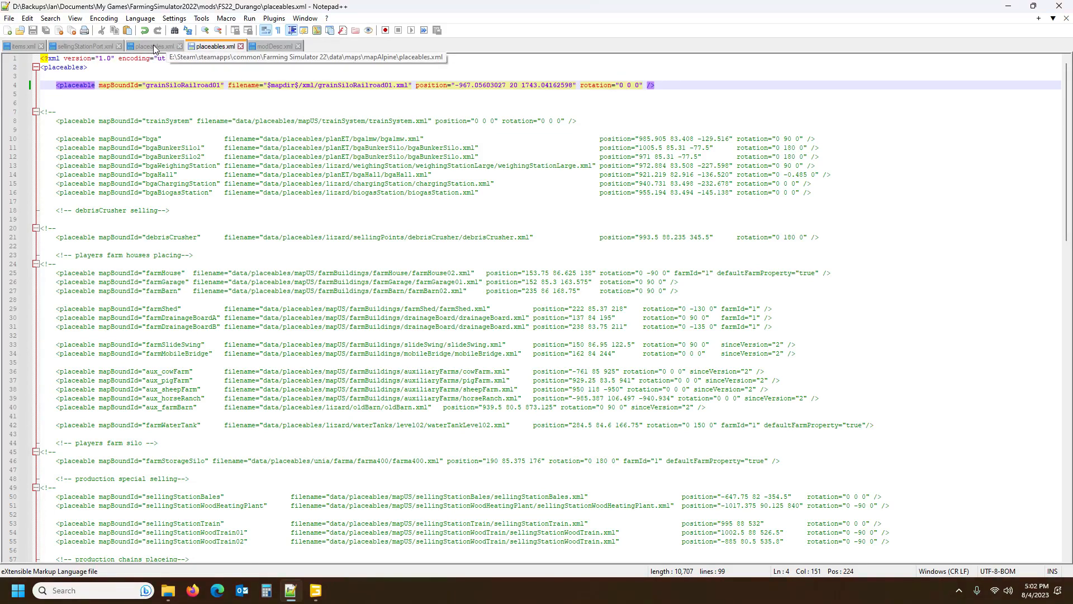
left_click(22, 47)
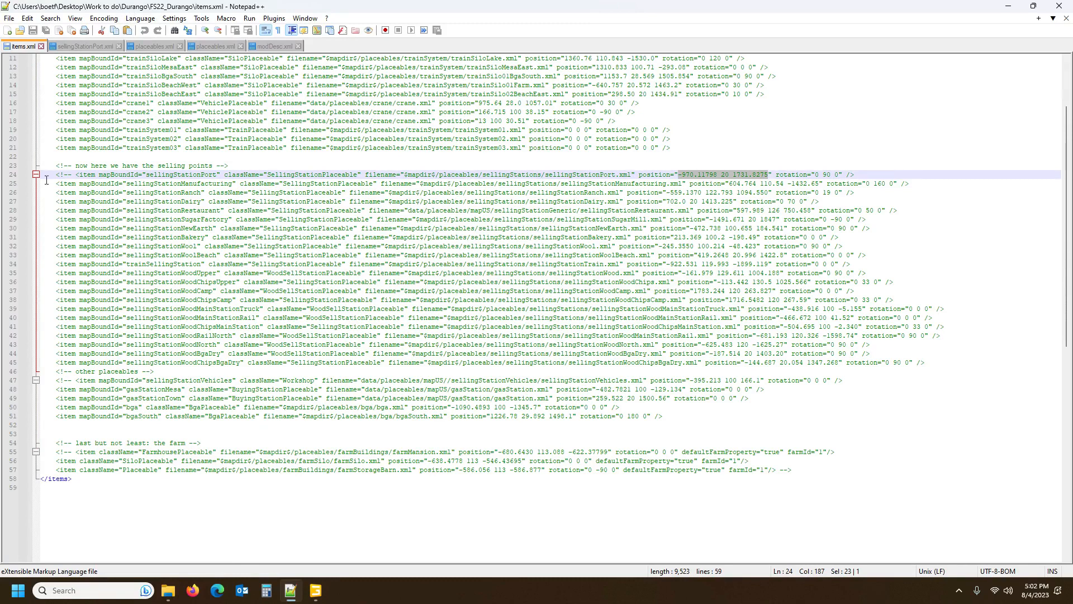
Step: Copy the whole sellingStationPort line in items.xml and remove it from the selling points section
left_click(10, 175)
key("ctrl+c")
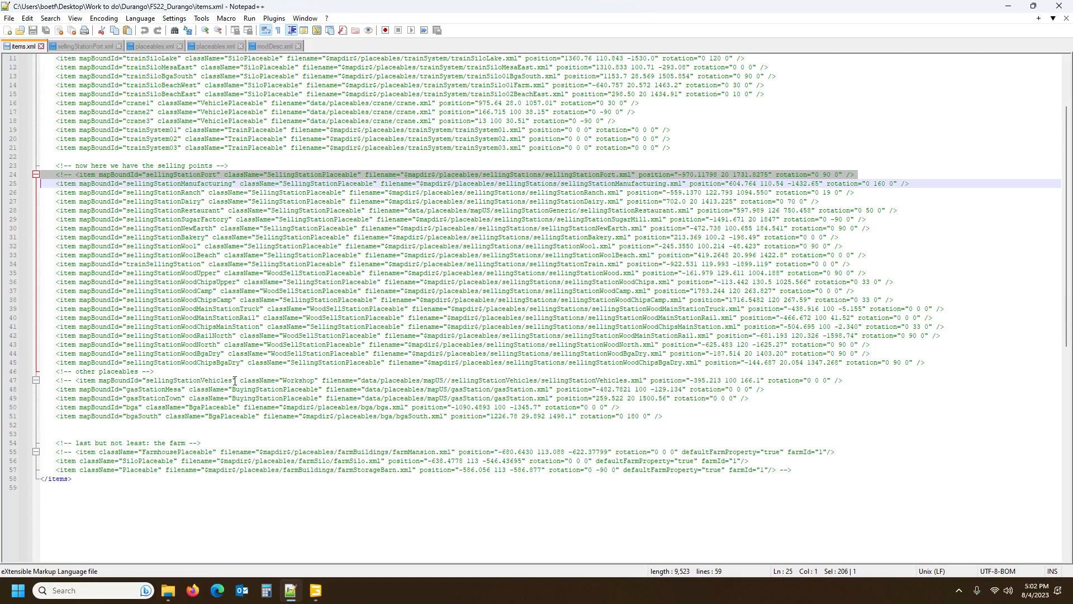
key("Delete")
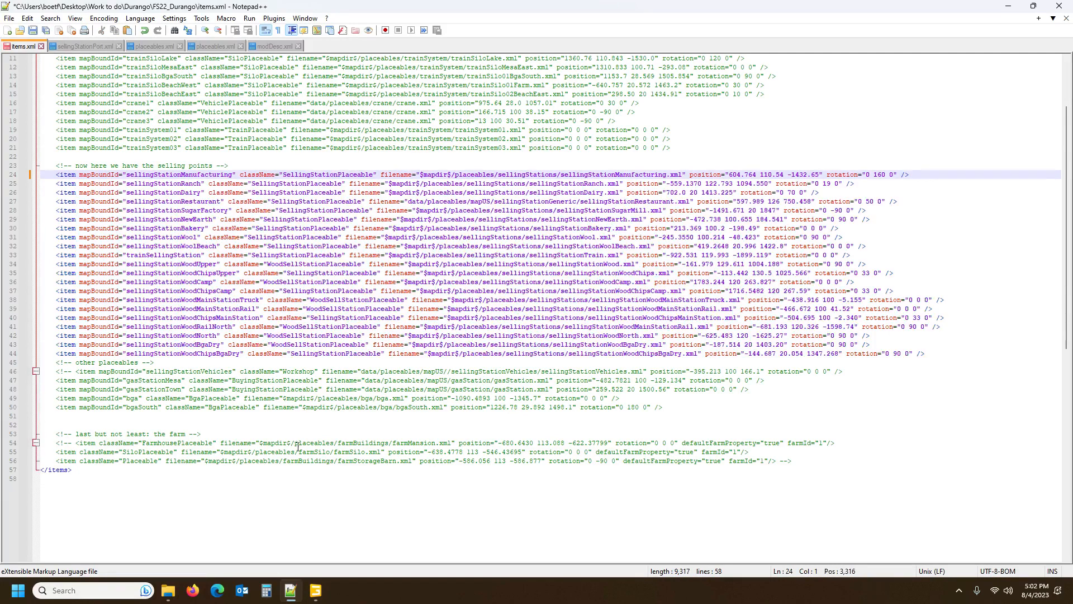
Step: Add blank lines after the farmStorageBarn entry in items.xml and paste the sellingStationPort line there, above the closing items tag
left_click(815, 461)
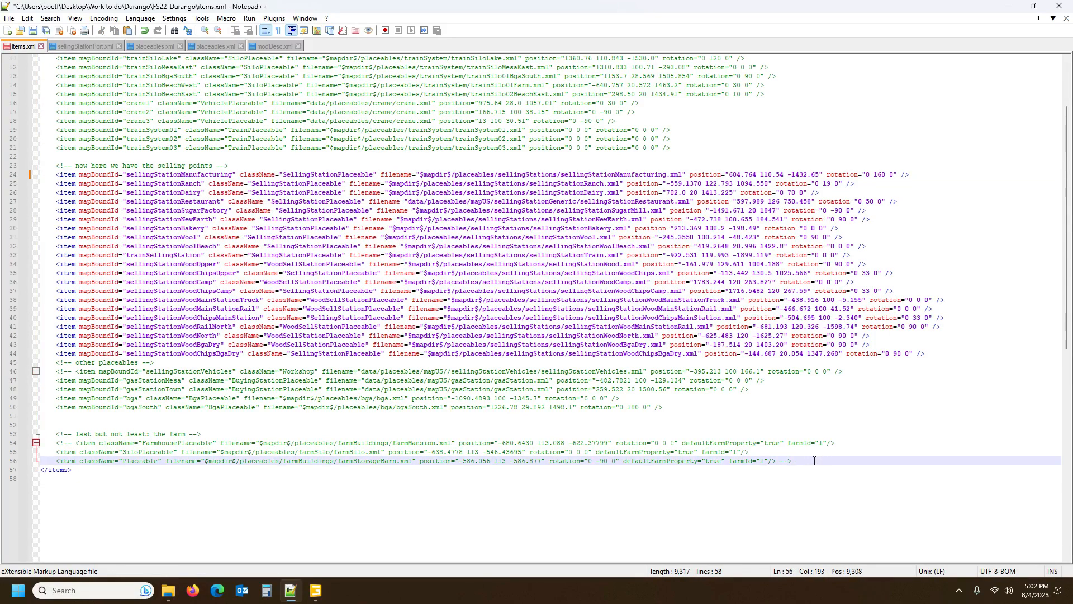
key("Return")
key("Return")
key("Return")
key("Return")
key("Return")
key("Return")
key("Return")
key("Return")
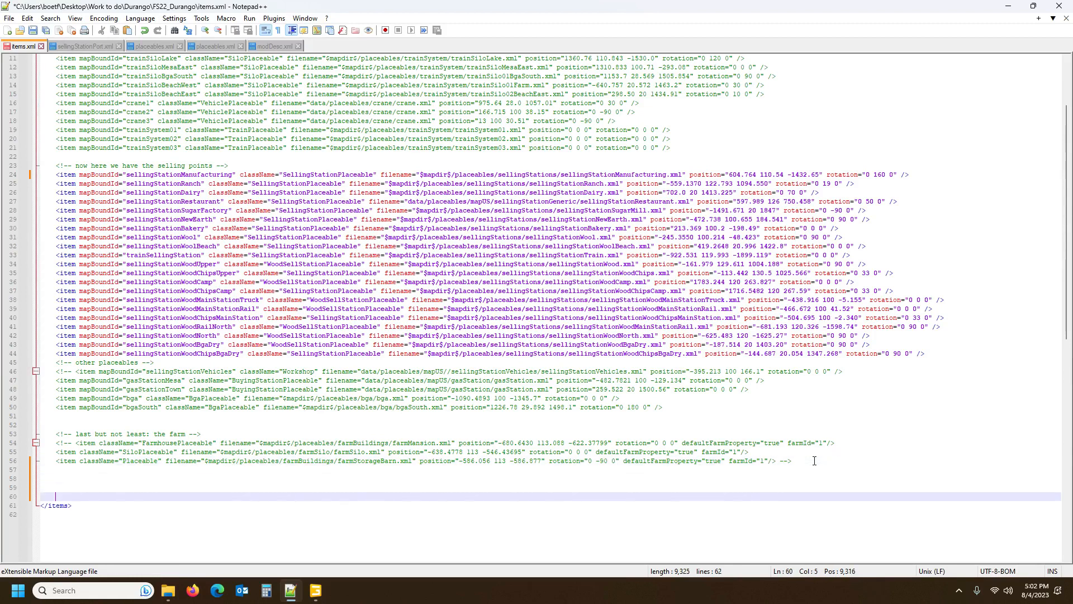
key("Up")
key("Up")
key("Up")
key("Up")
key("Up")
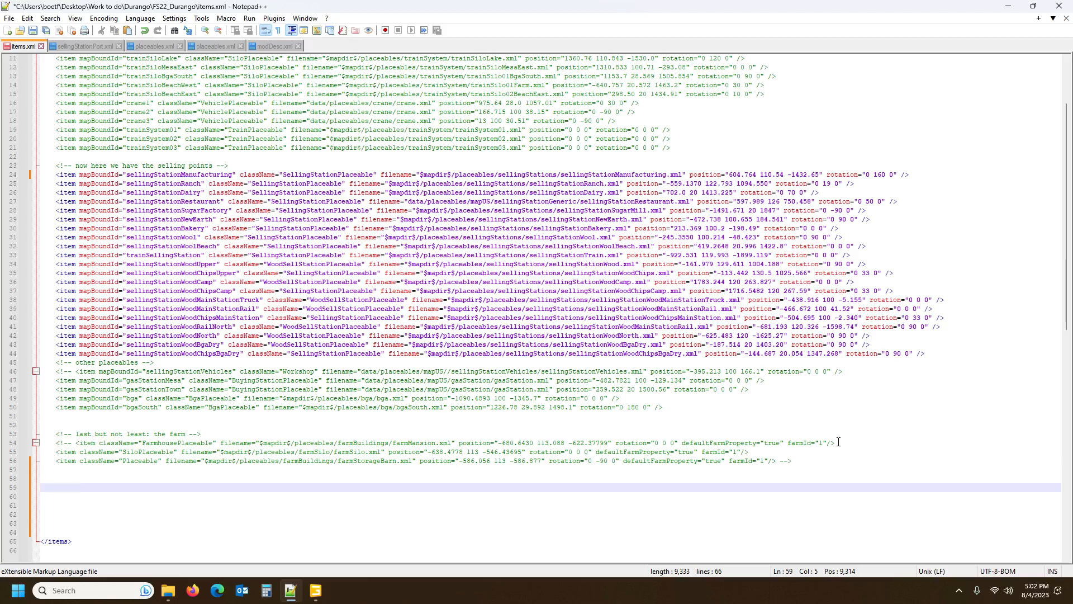
left_click(45, 506)
key("ctrl+v")
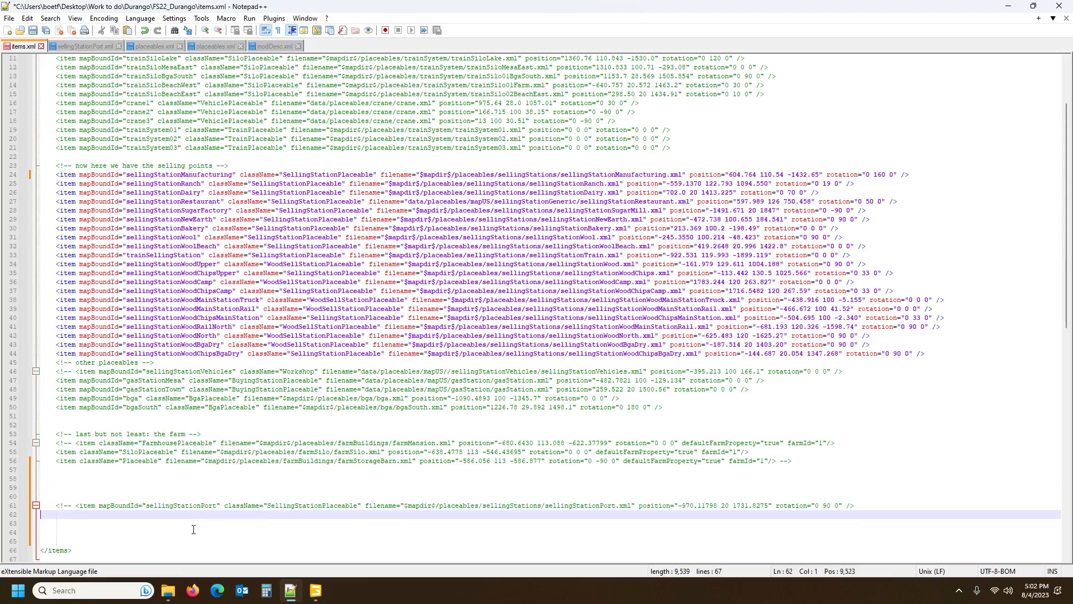
Step: Add an opening comment marker followed by "Items done with" two lines above the sellingStationPort entry in items.xml
left_click(50, 493)
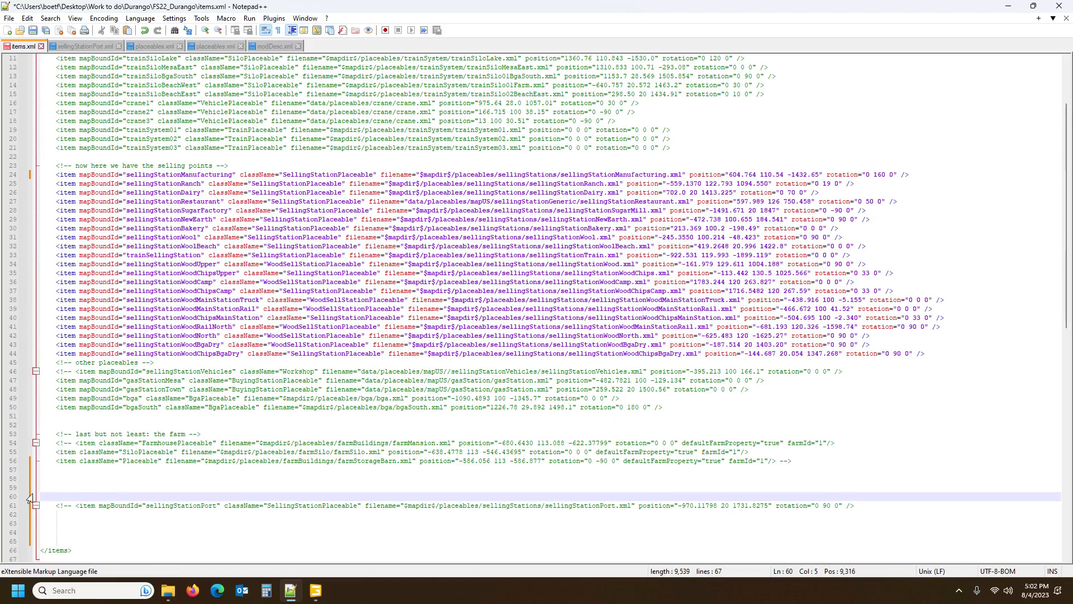
left_click_drag(55, 506, 72, 505)
key("ctrl+c")
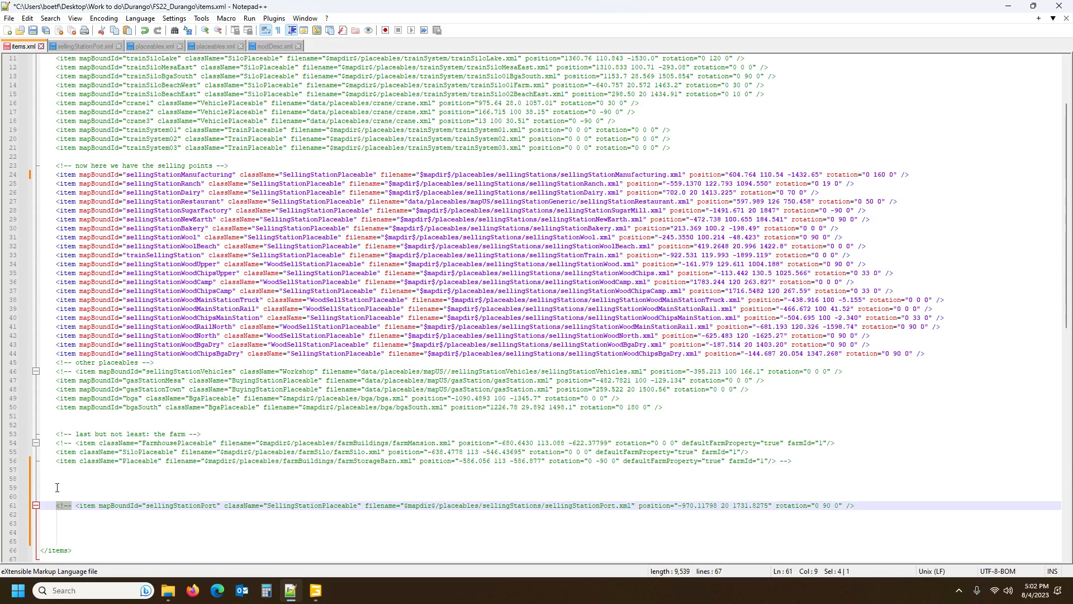
left_click(54, 488)
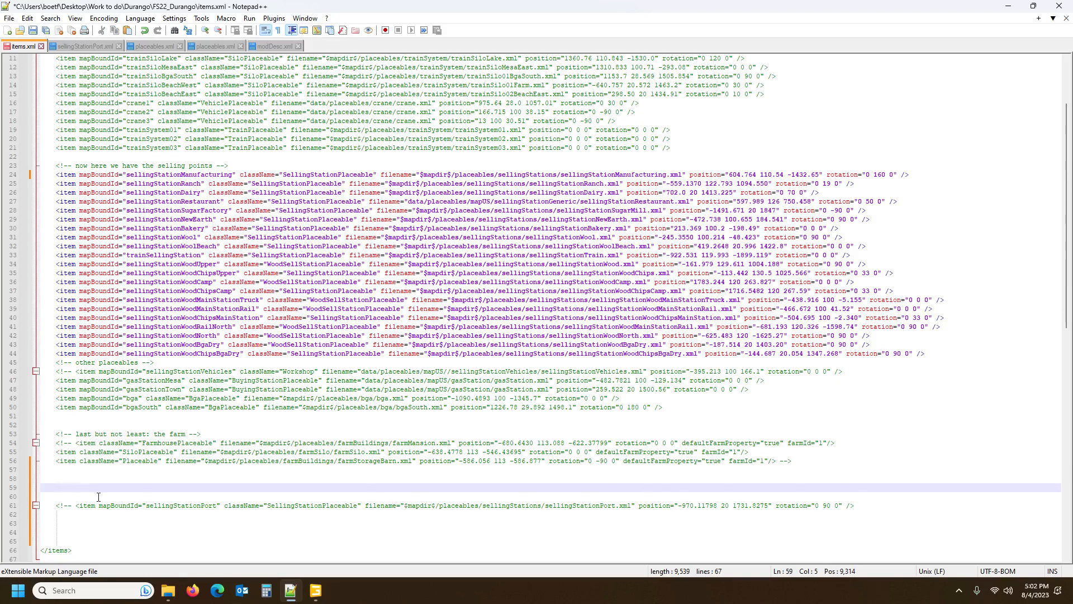
key("ctrl+v")
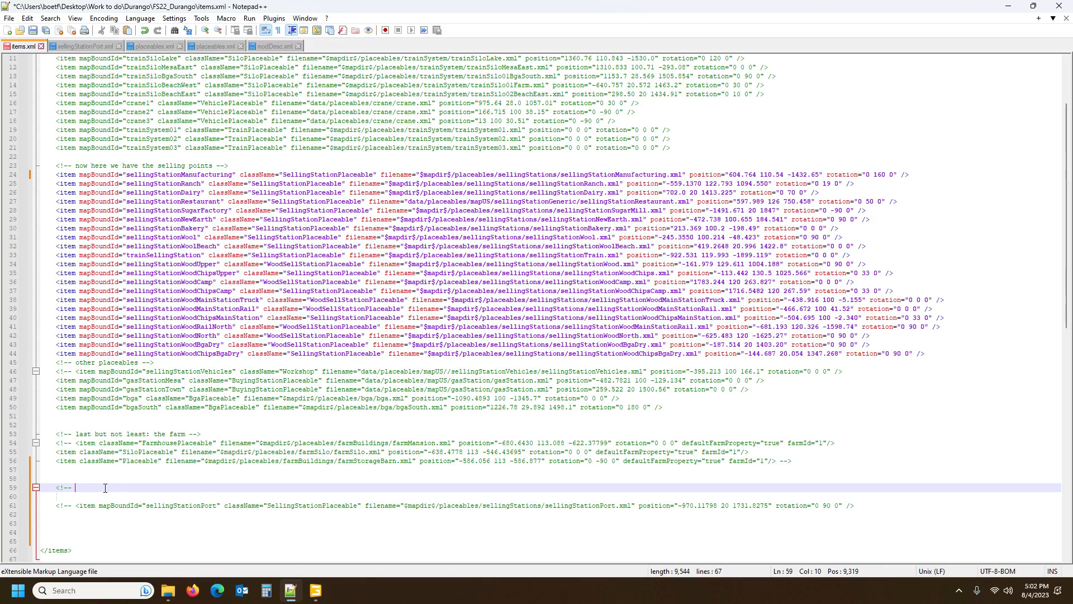
type("I")
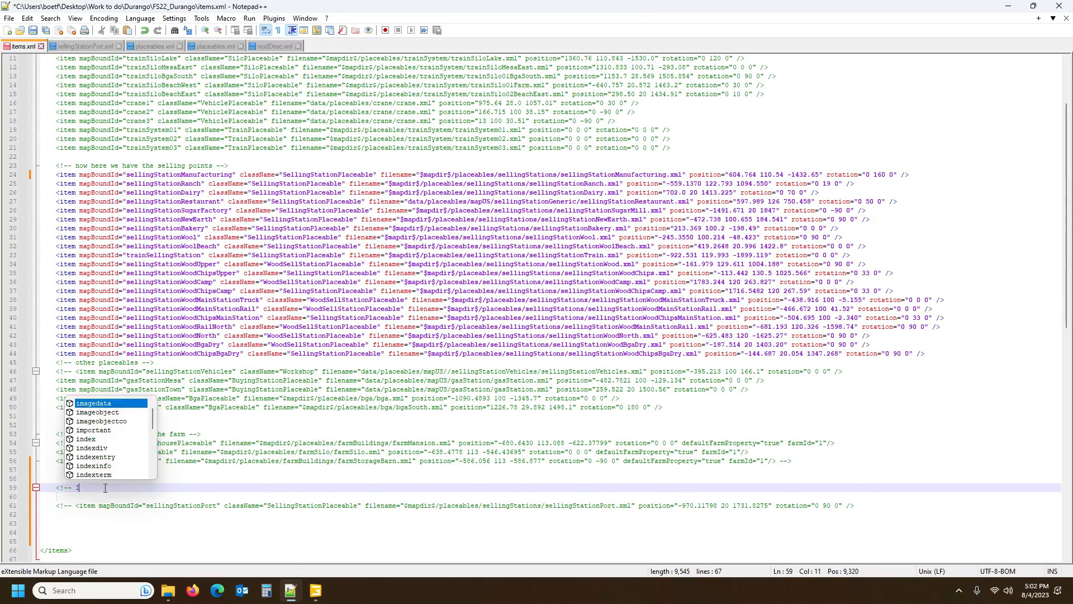
type("tems ofne with")
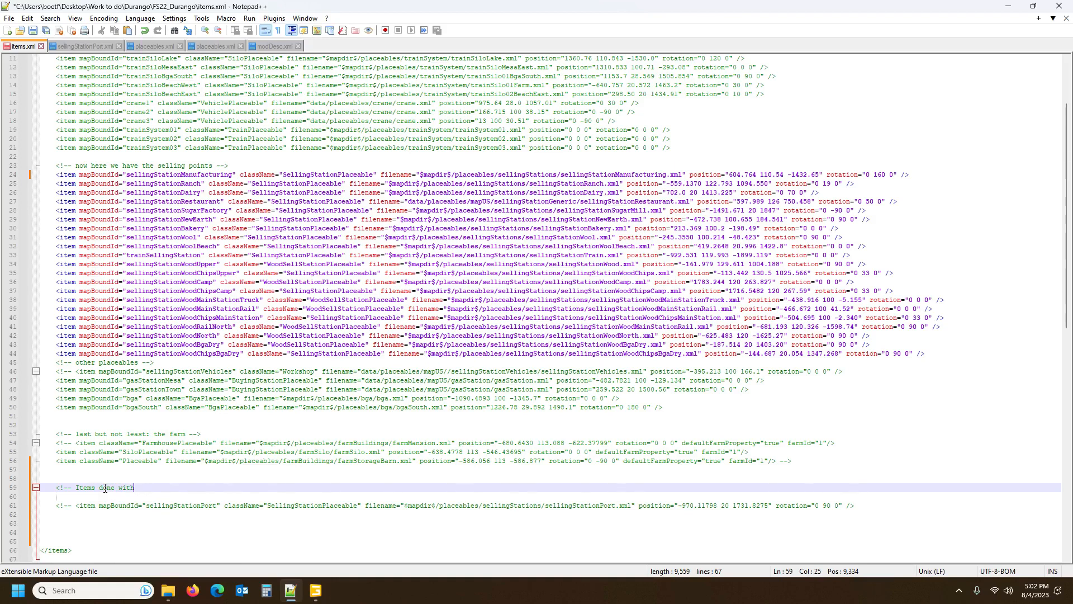
Step: Move the opening comment marker from the sellingStationPort entry to the start of the sellingStationManufacturing entry in items.xml
left_click(89, 505)
left_click_drag(56, 505, 75, 511)
key("ctrl+c")
key("Delete")
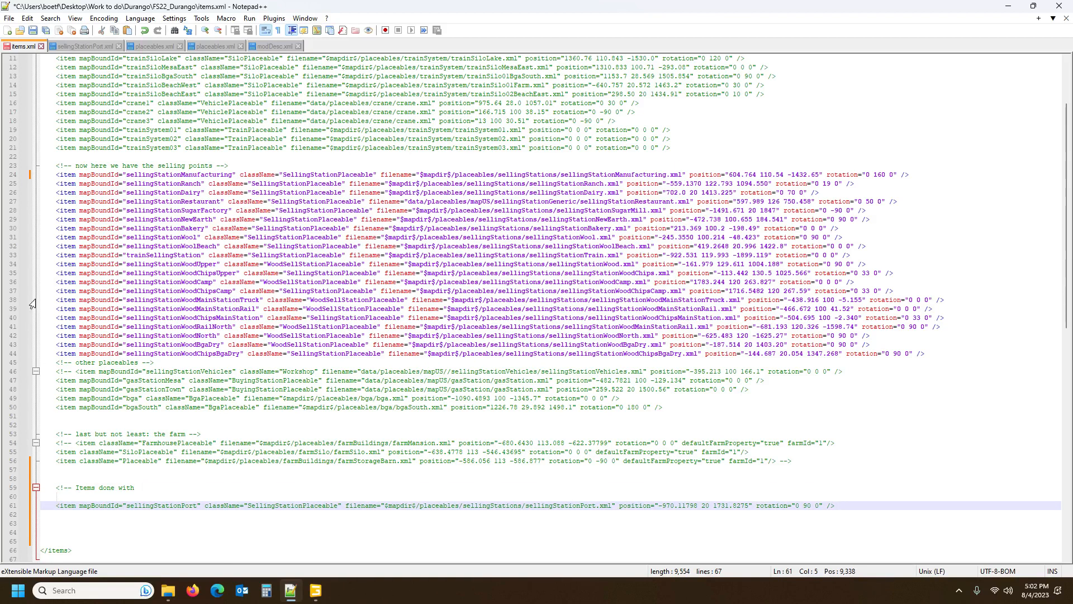
left_click(56, 175)
key("ctrl+v")
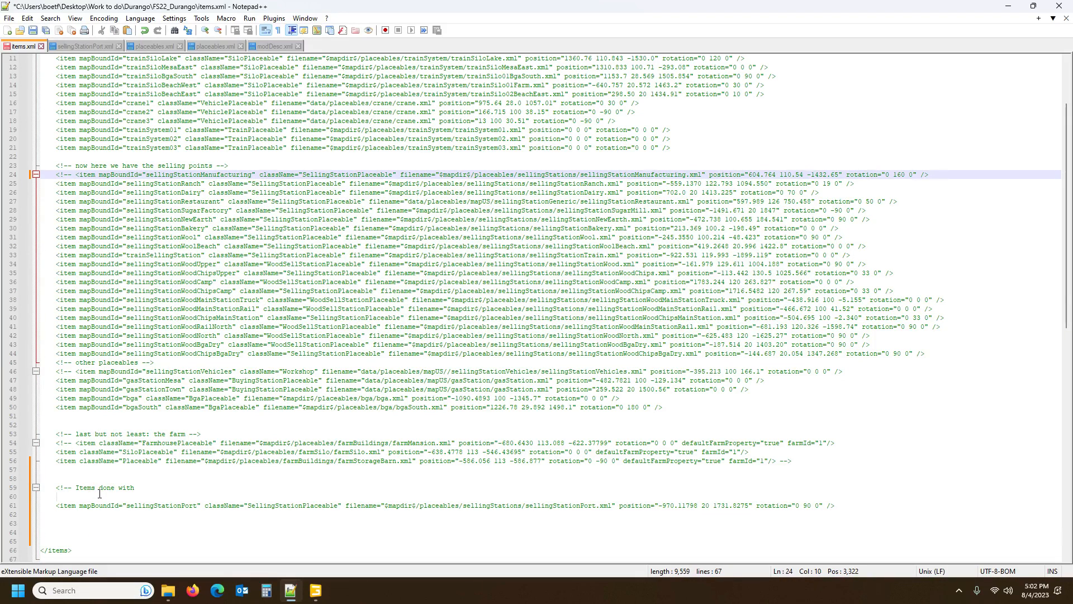
left_click(96, 489)
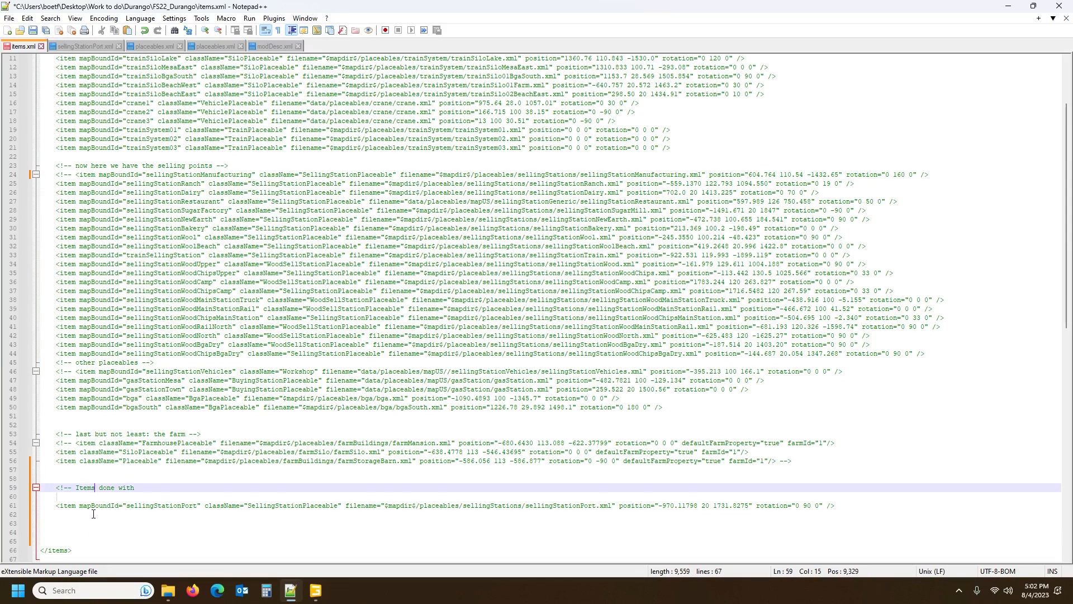
left_click(433, 514)
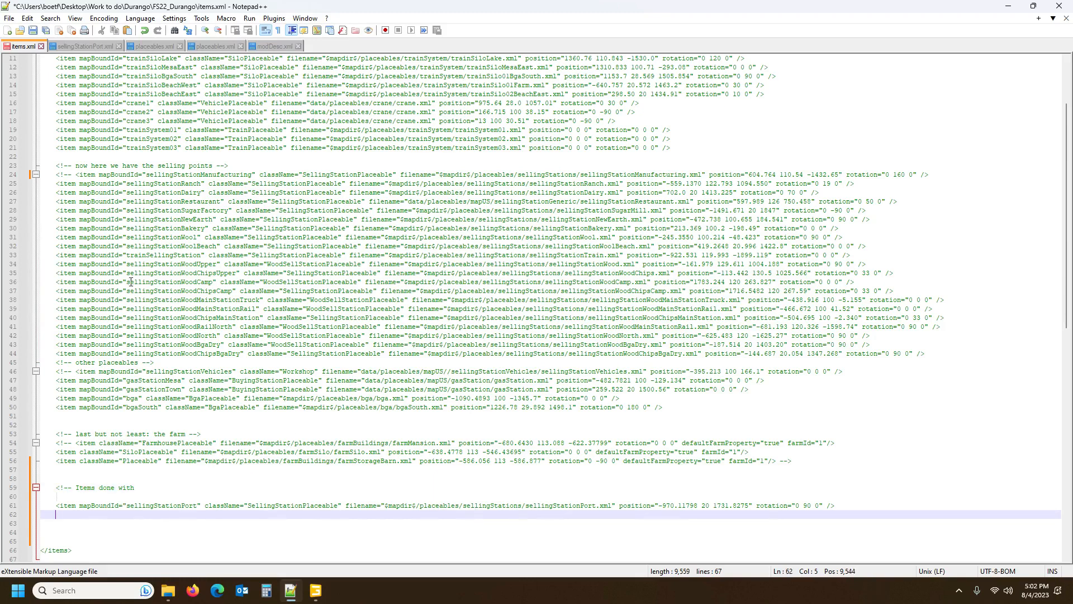
Step: Find sellingStationManufacturing.xml in the Durango project's sellingStations folder and open it in Notepad++
left_click(214, 175)
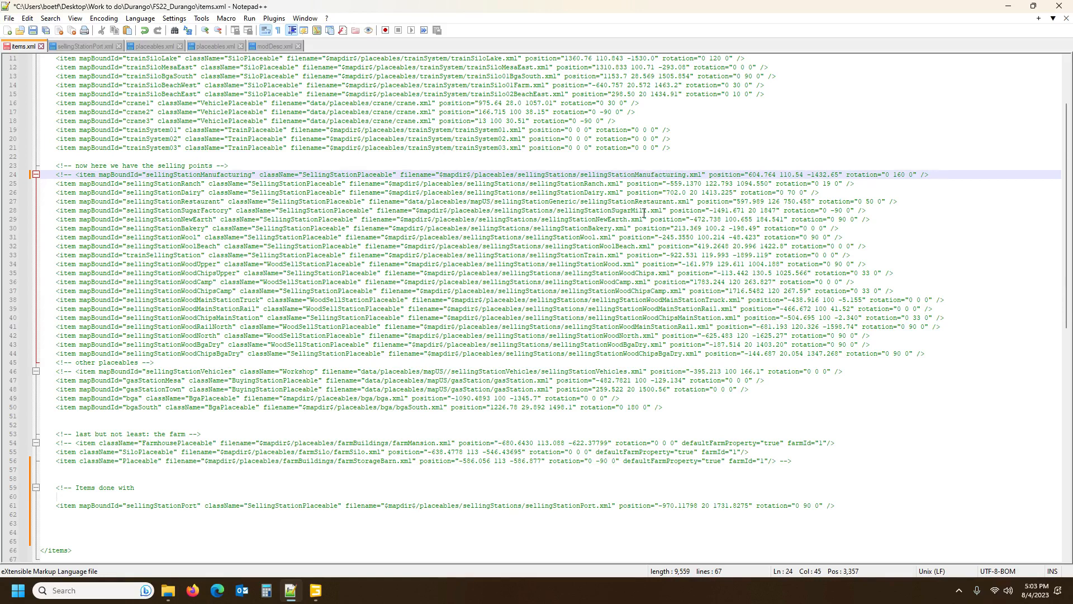
left_click(167, 591)
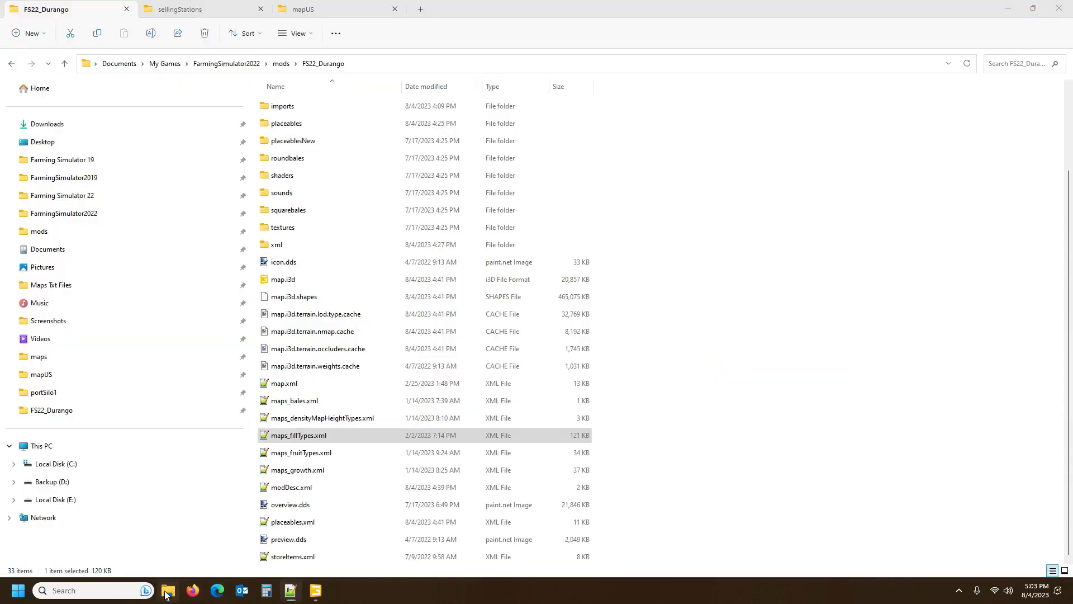
left_click(184, 10)
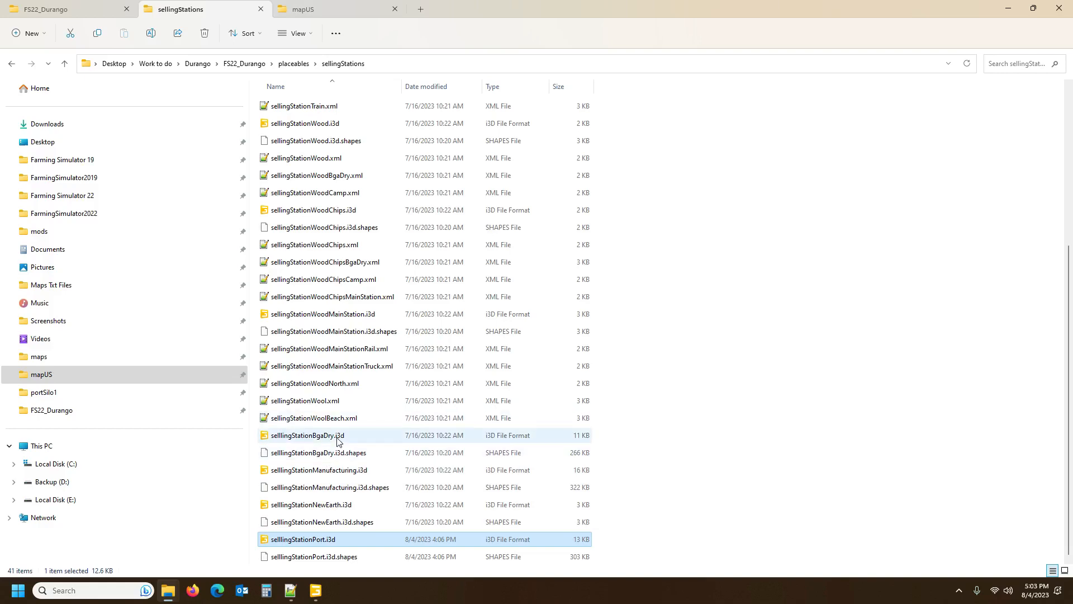
scroll(336, 435, "up", 5)
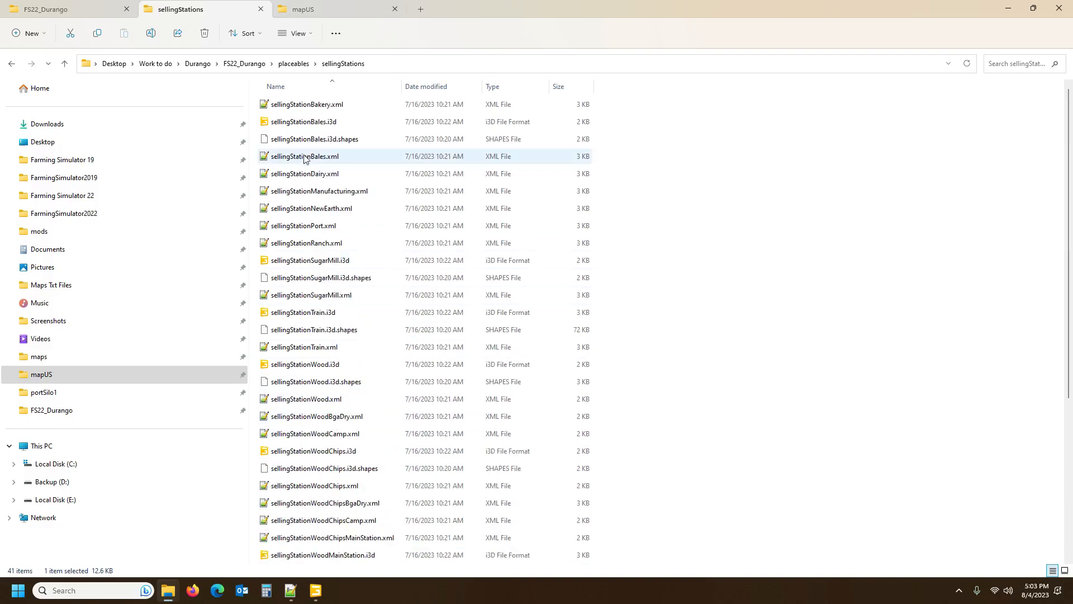
double_click(319, 193)
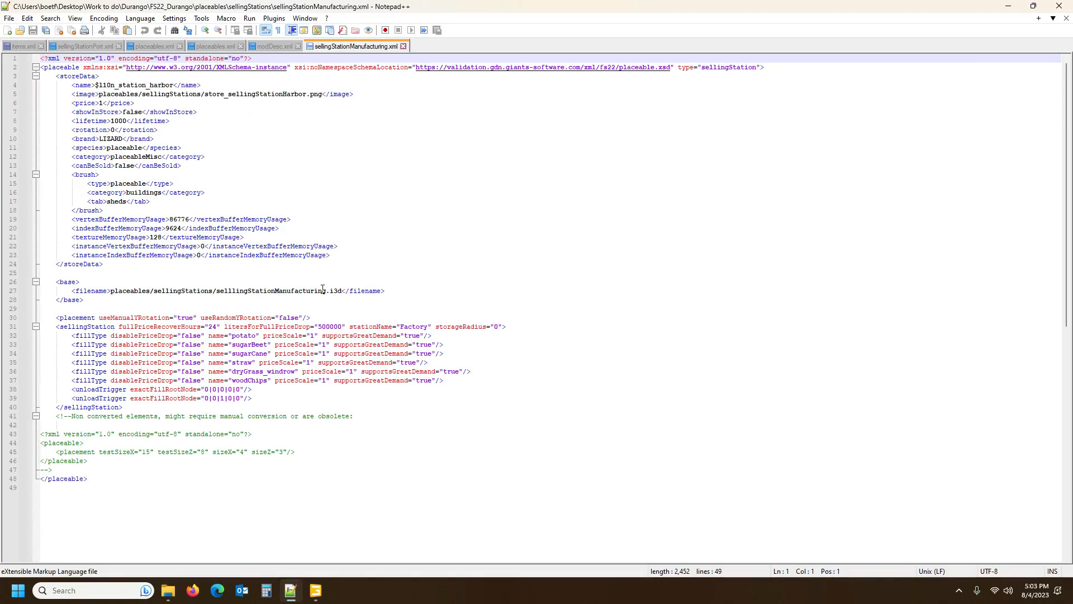
Step: Open selllingStationManufacturing.i3d from the sellingStations folder in GIANTS Editor and view the whole building model
left_click(168, 591)
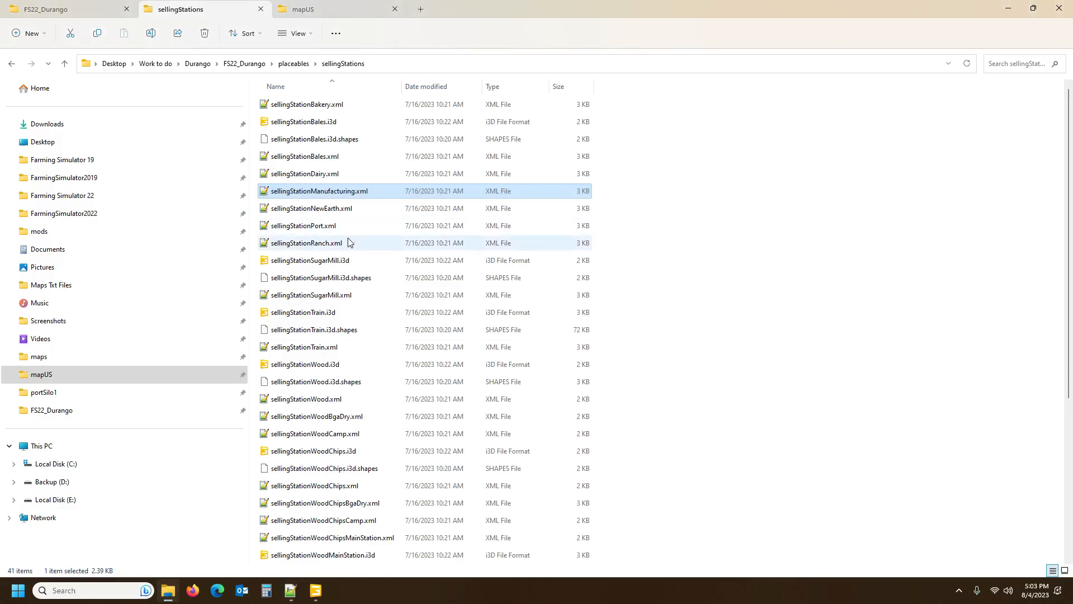
scroll(347, 517, "down", 5)
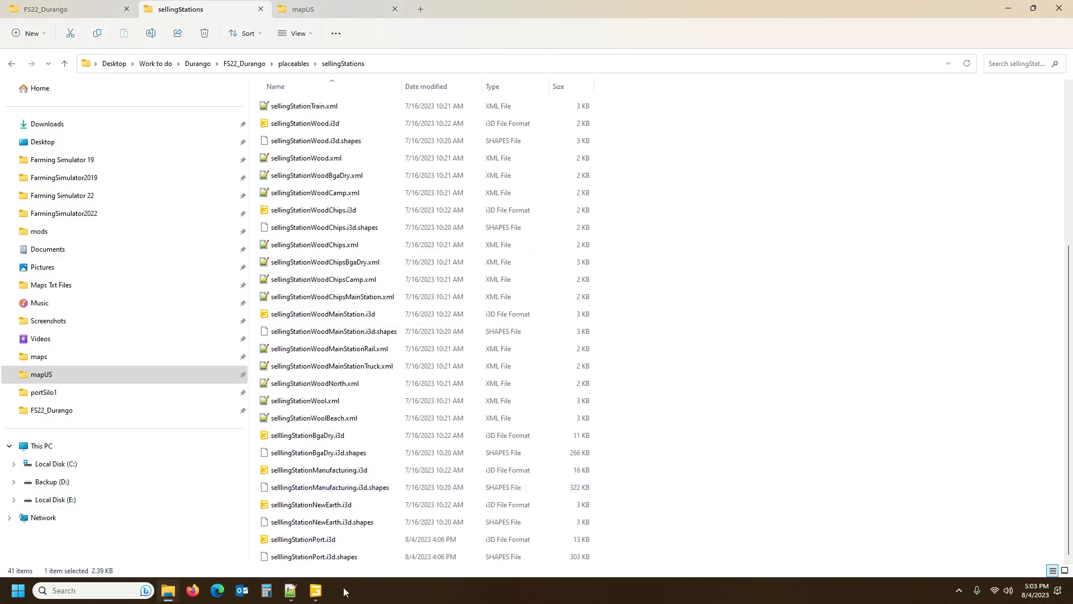
double_click(335, 471)
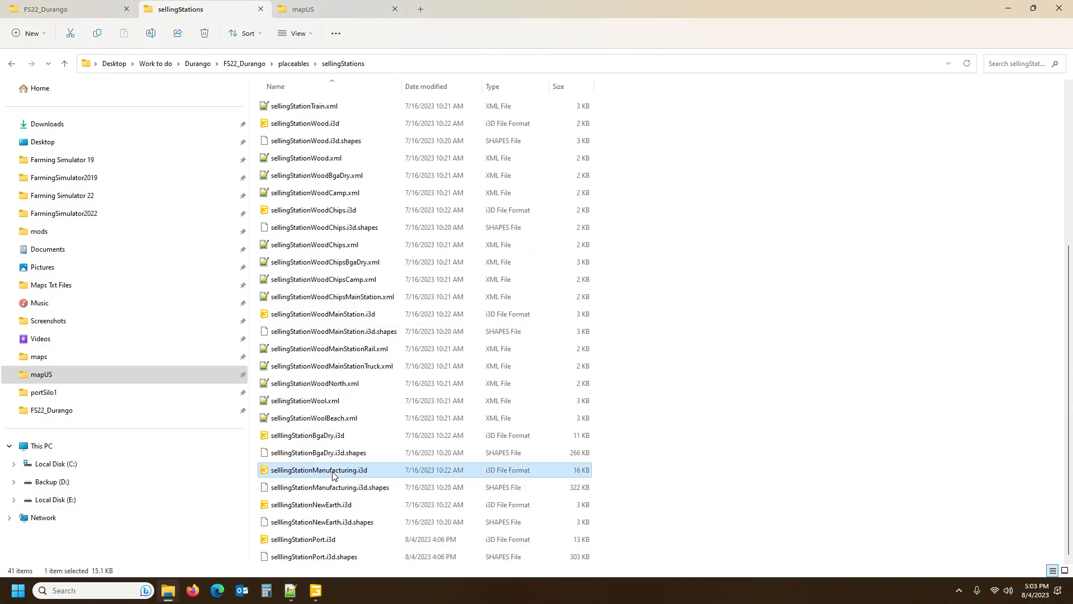
left_click(507, 362)
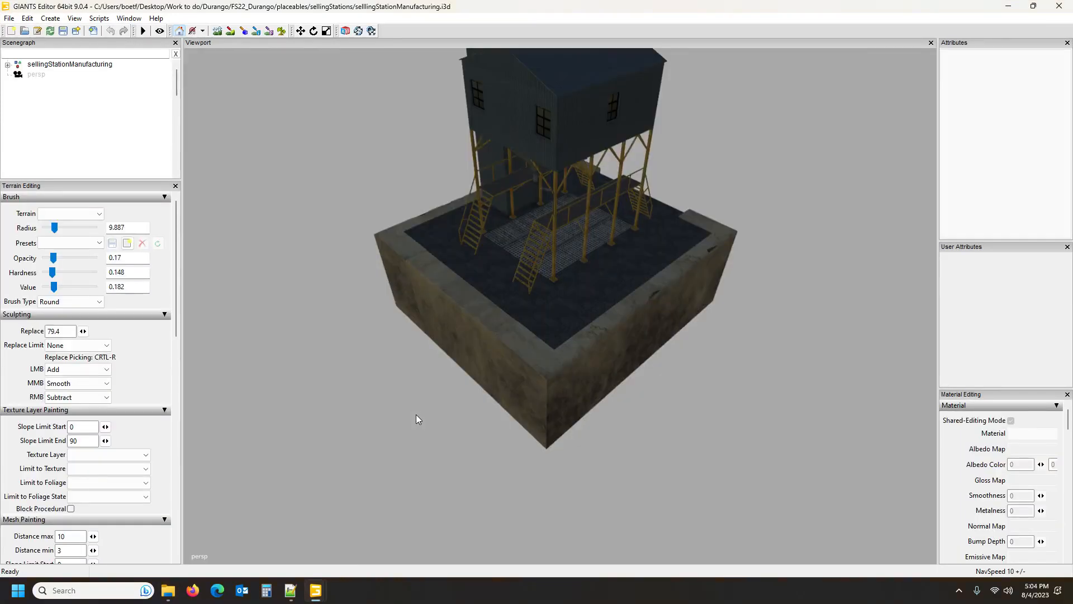
left_click_drag(419, 326, 400, 312, "alt")
scroll(395, 313, "down", 3)
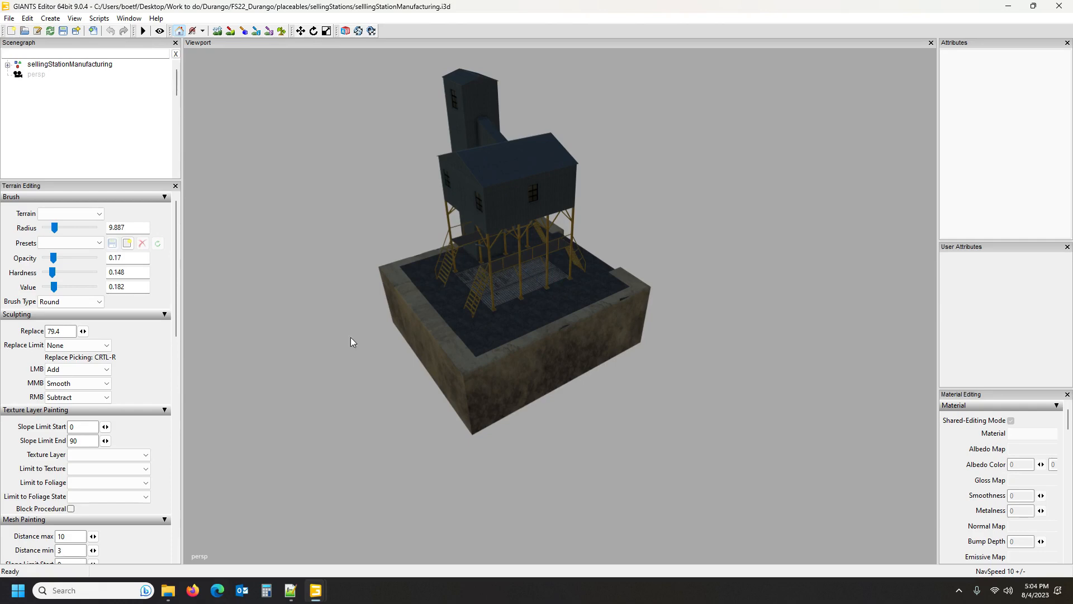
Step: Switch back to Notepad++ and bring up sellingStationPort.xml after viewing sellingStationManufacturing.xml
left_click(290, 590)
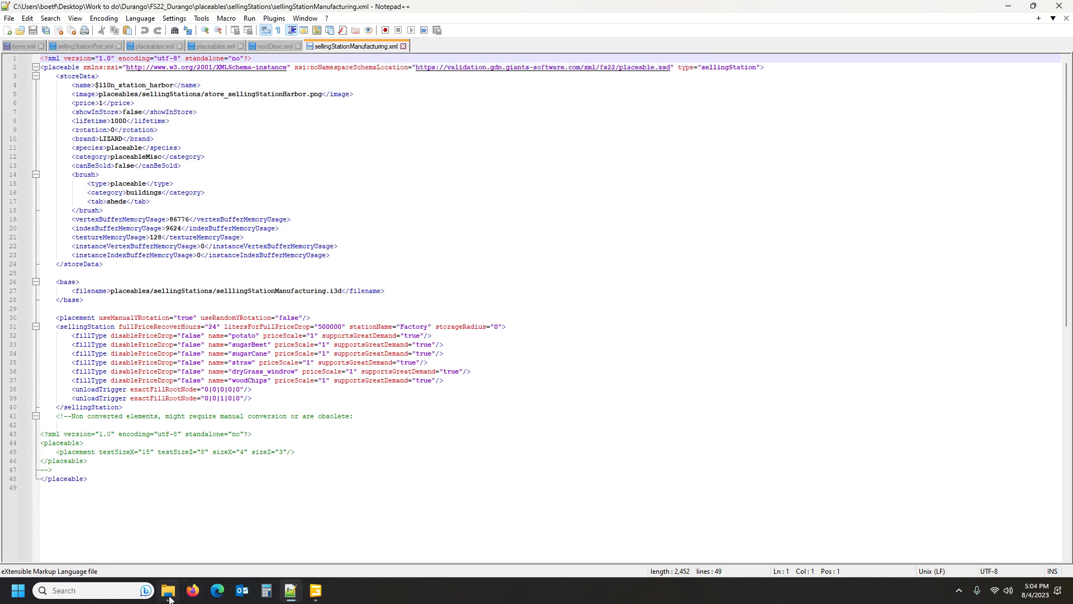
mouse_move(167, 598)
left_click(95, 47)
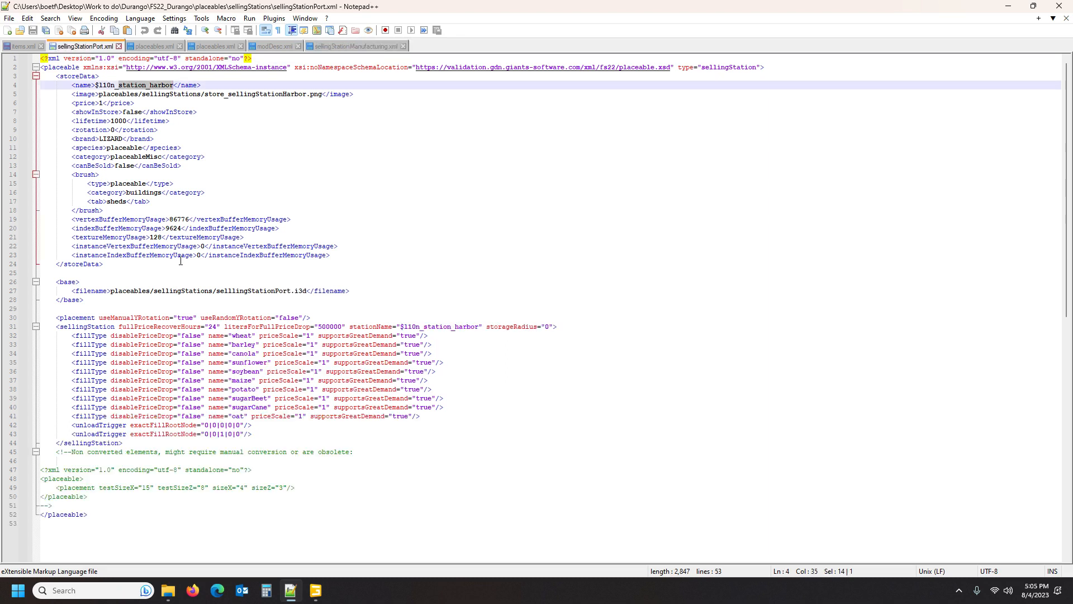